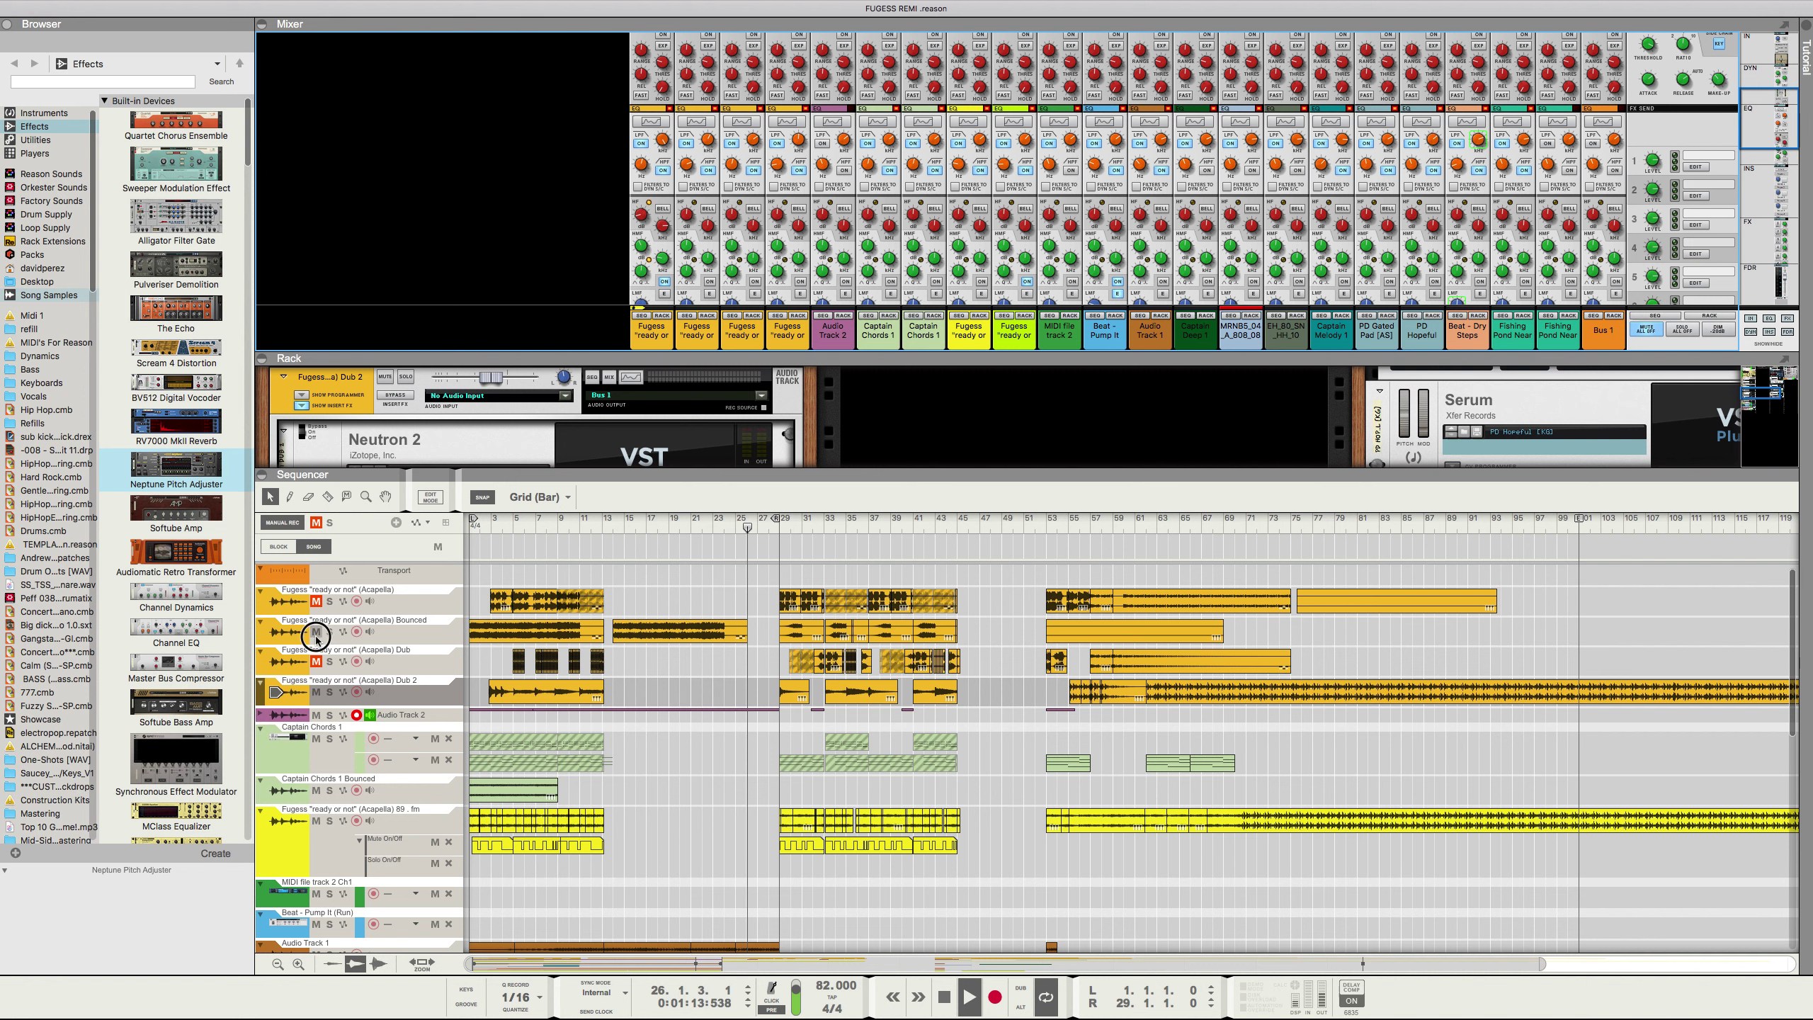
# Step: Solo the Fugess acapella 89 . fm track in the sequencer track list
pyautogui.scroll(-5, 495, 671)
pyautogui.scroll(3, 495, 671)
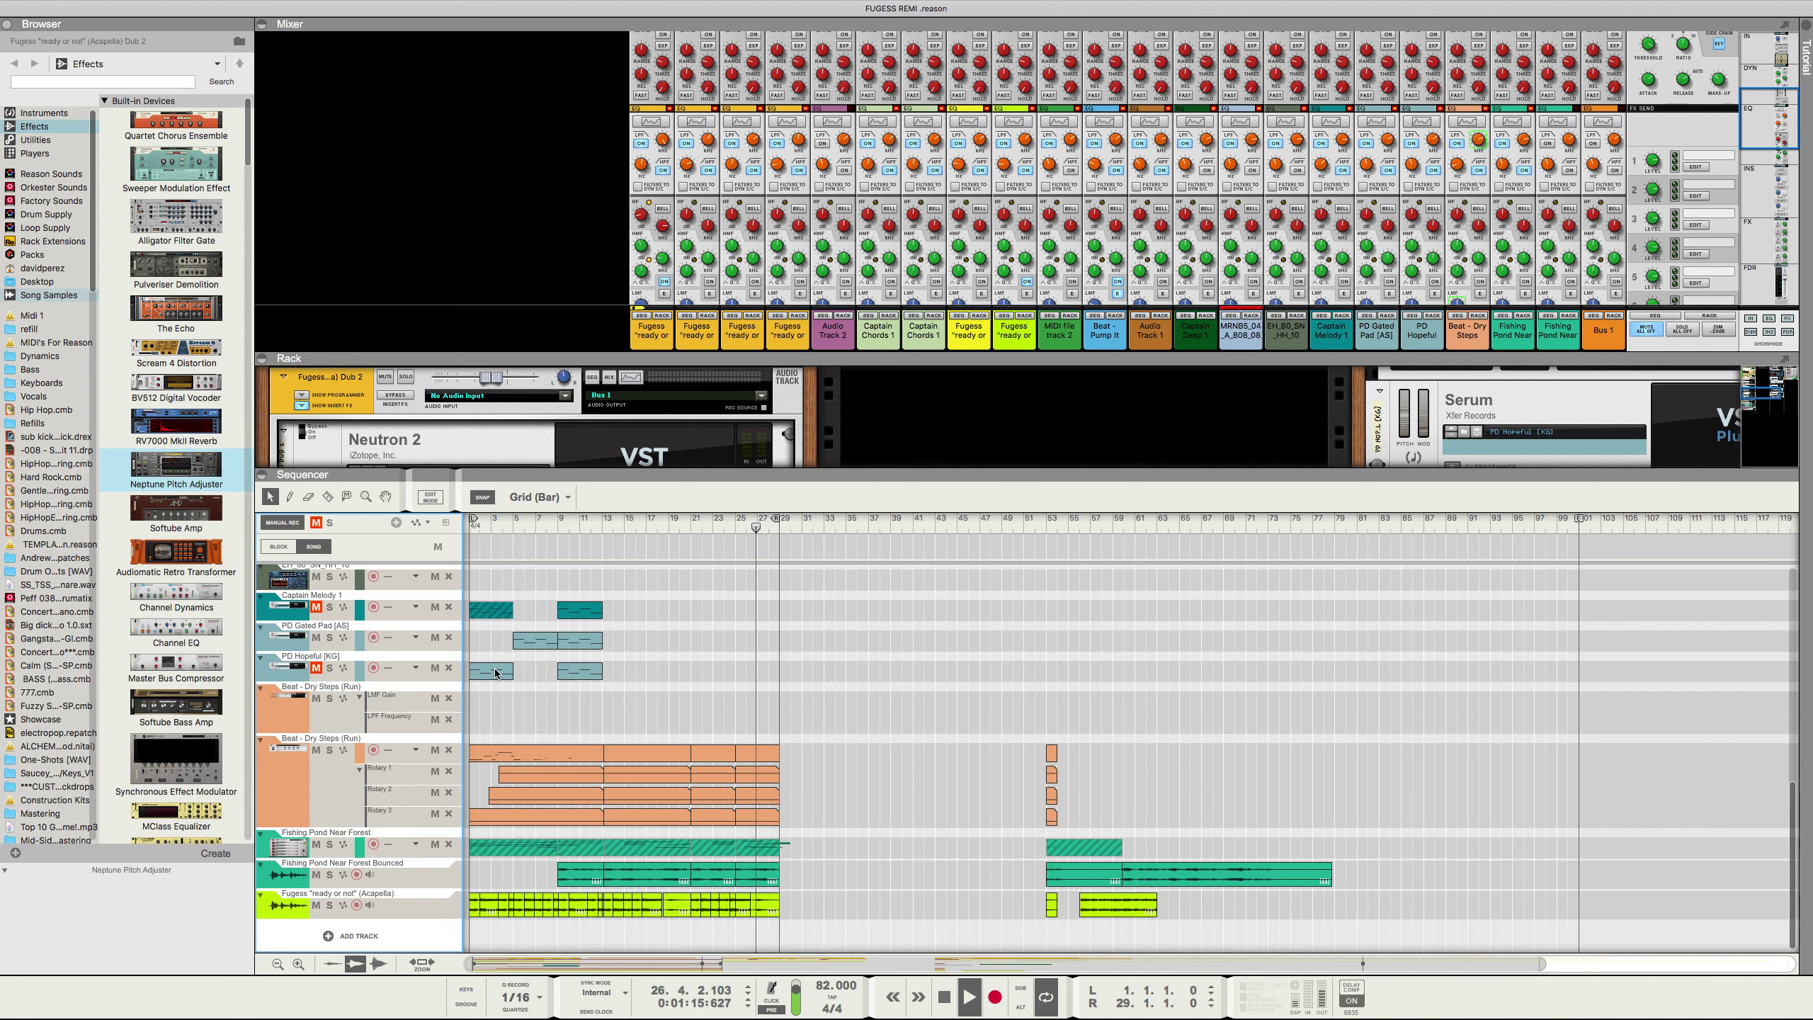
pyautogui.scroll(2, 493, 672)
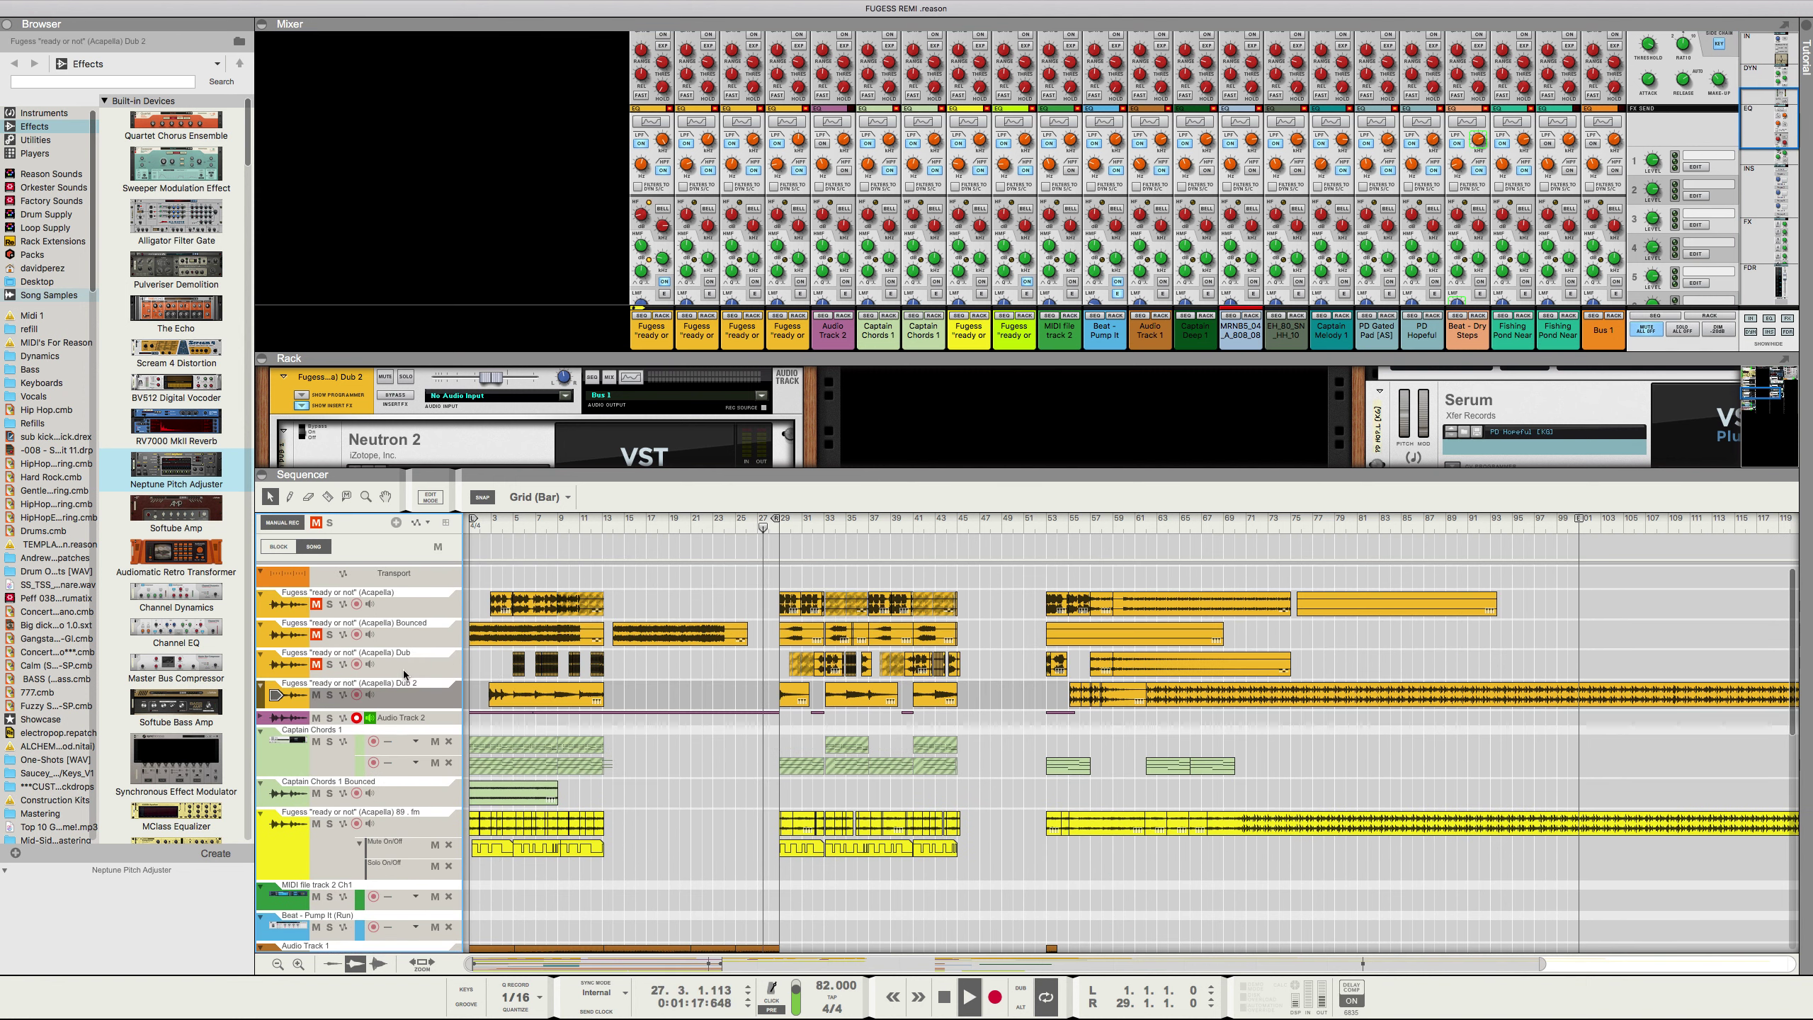
pyautogui.scroll(-5, 432, 658)
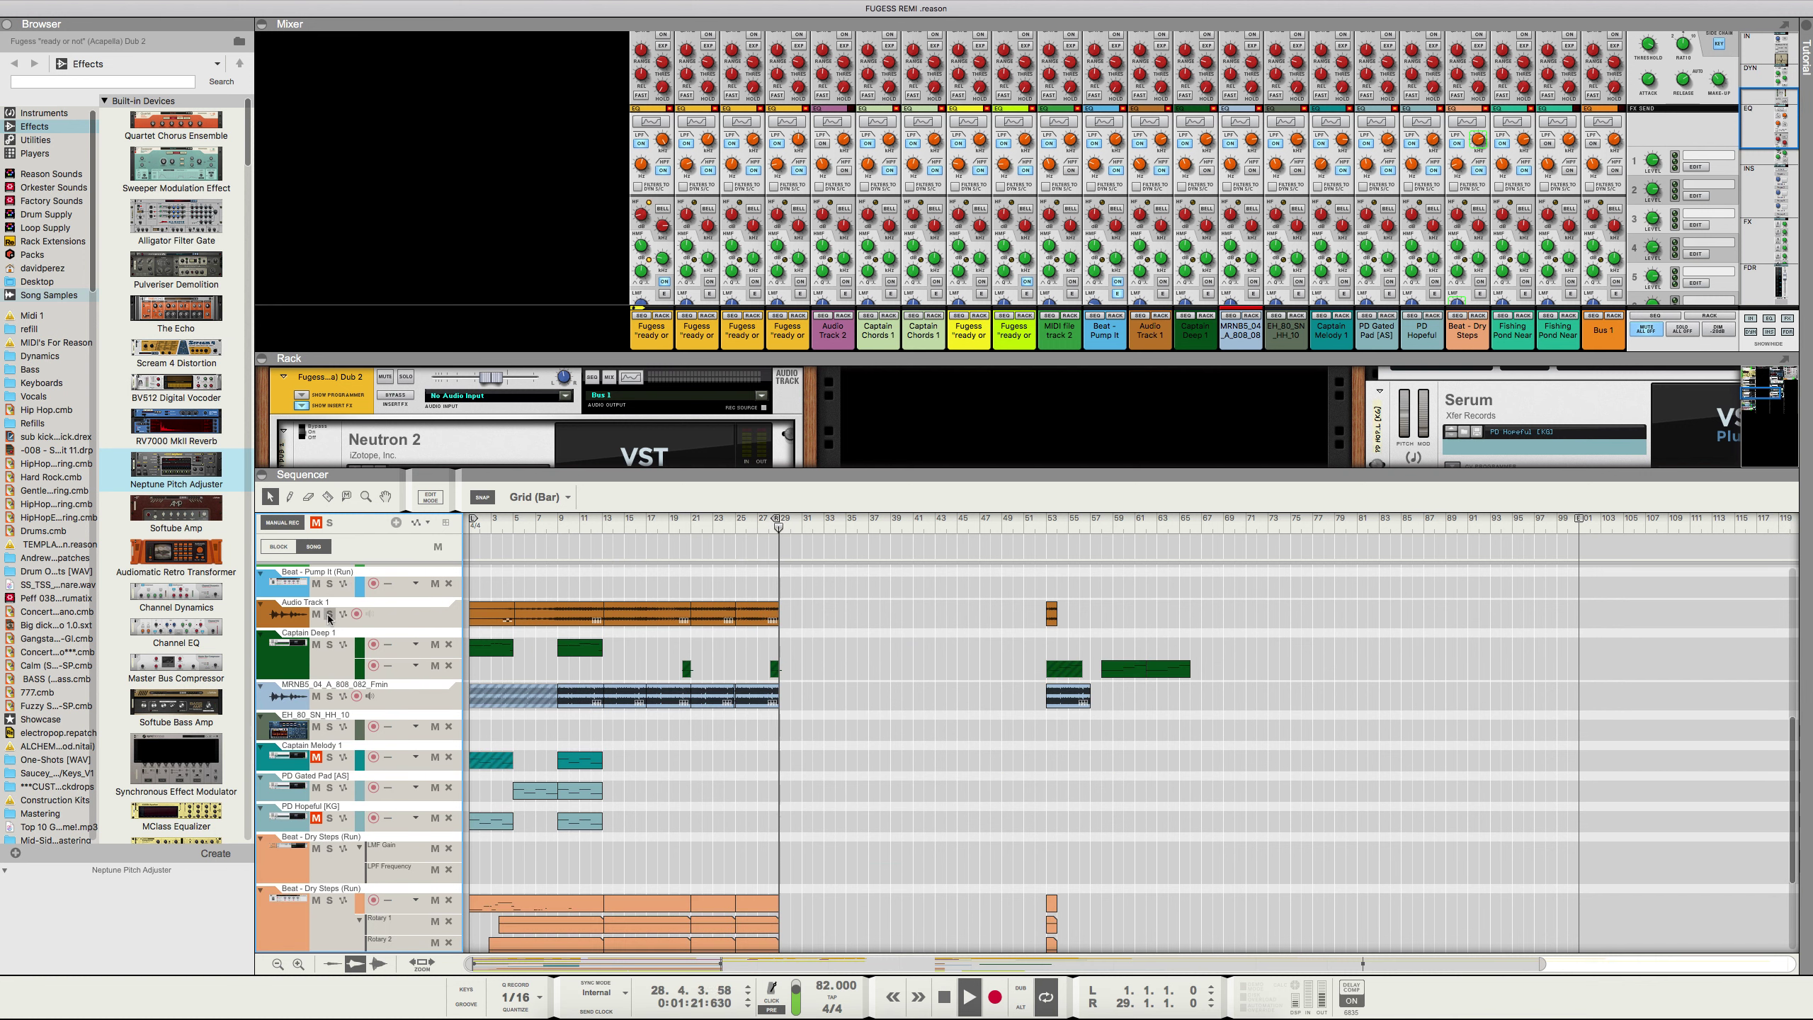
pyautogui.scroll(6, 356, 639)
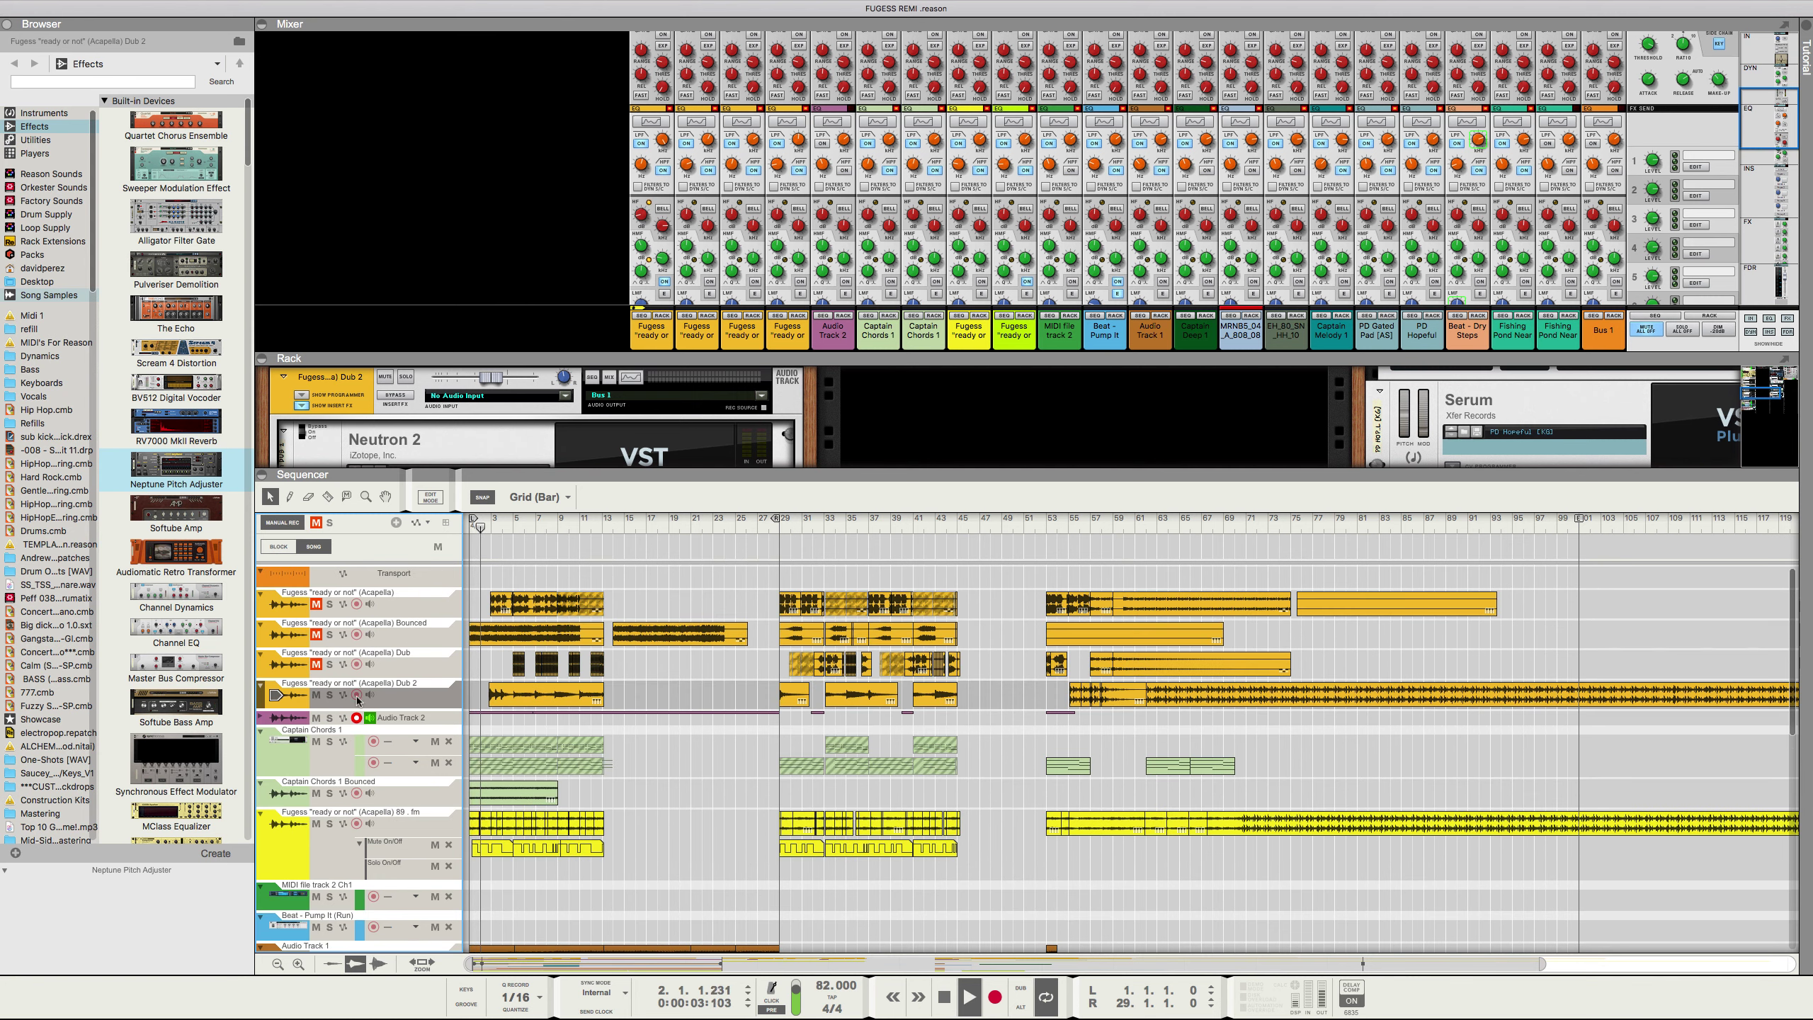
pyautogui.click(330, 824)
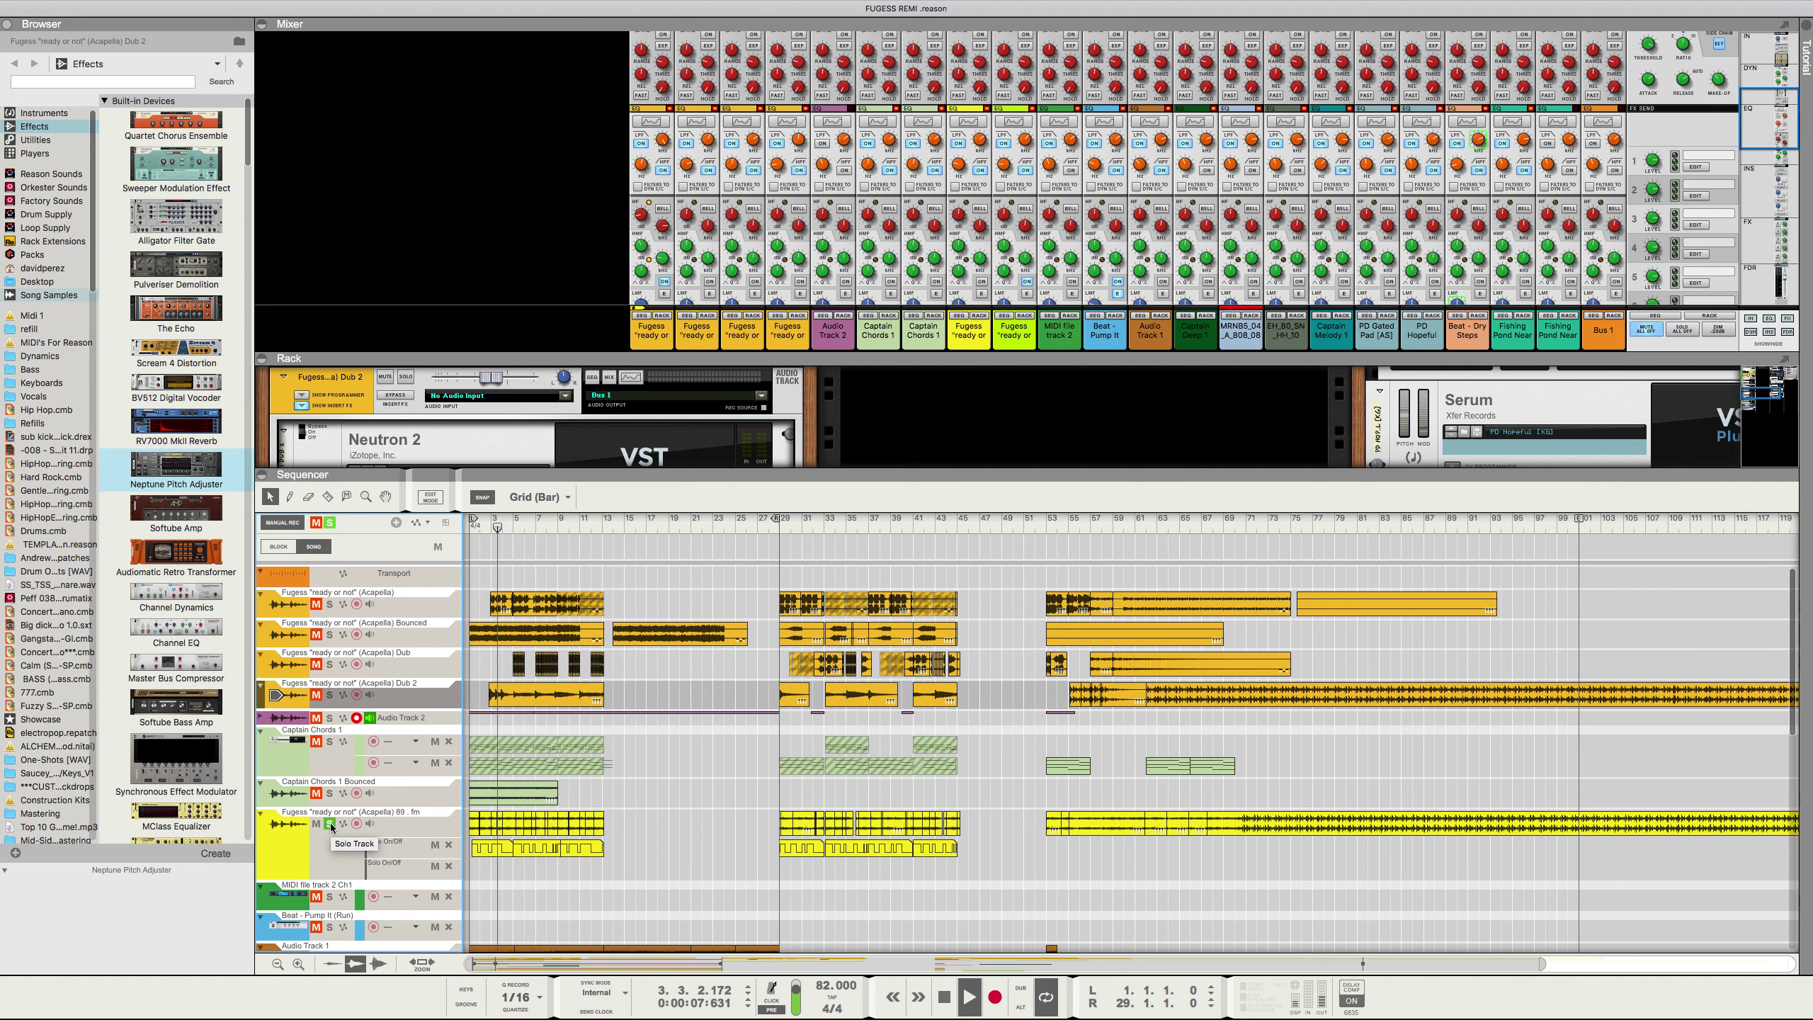
pyautogui.scroll(-10, 732, 928)
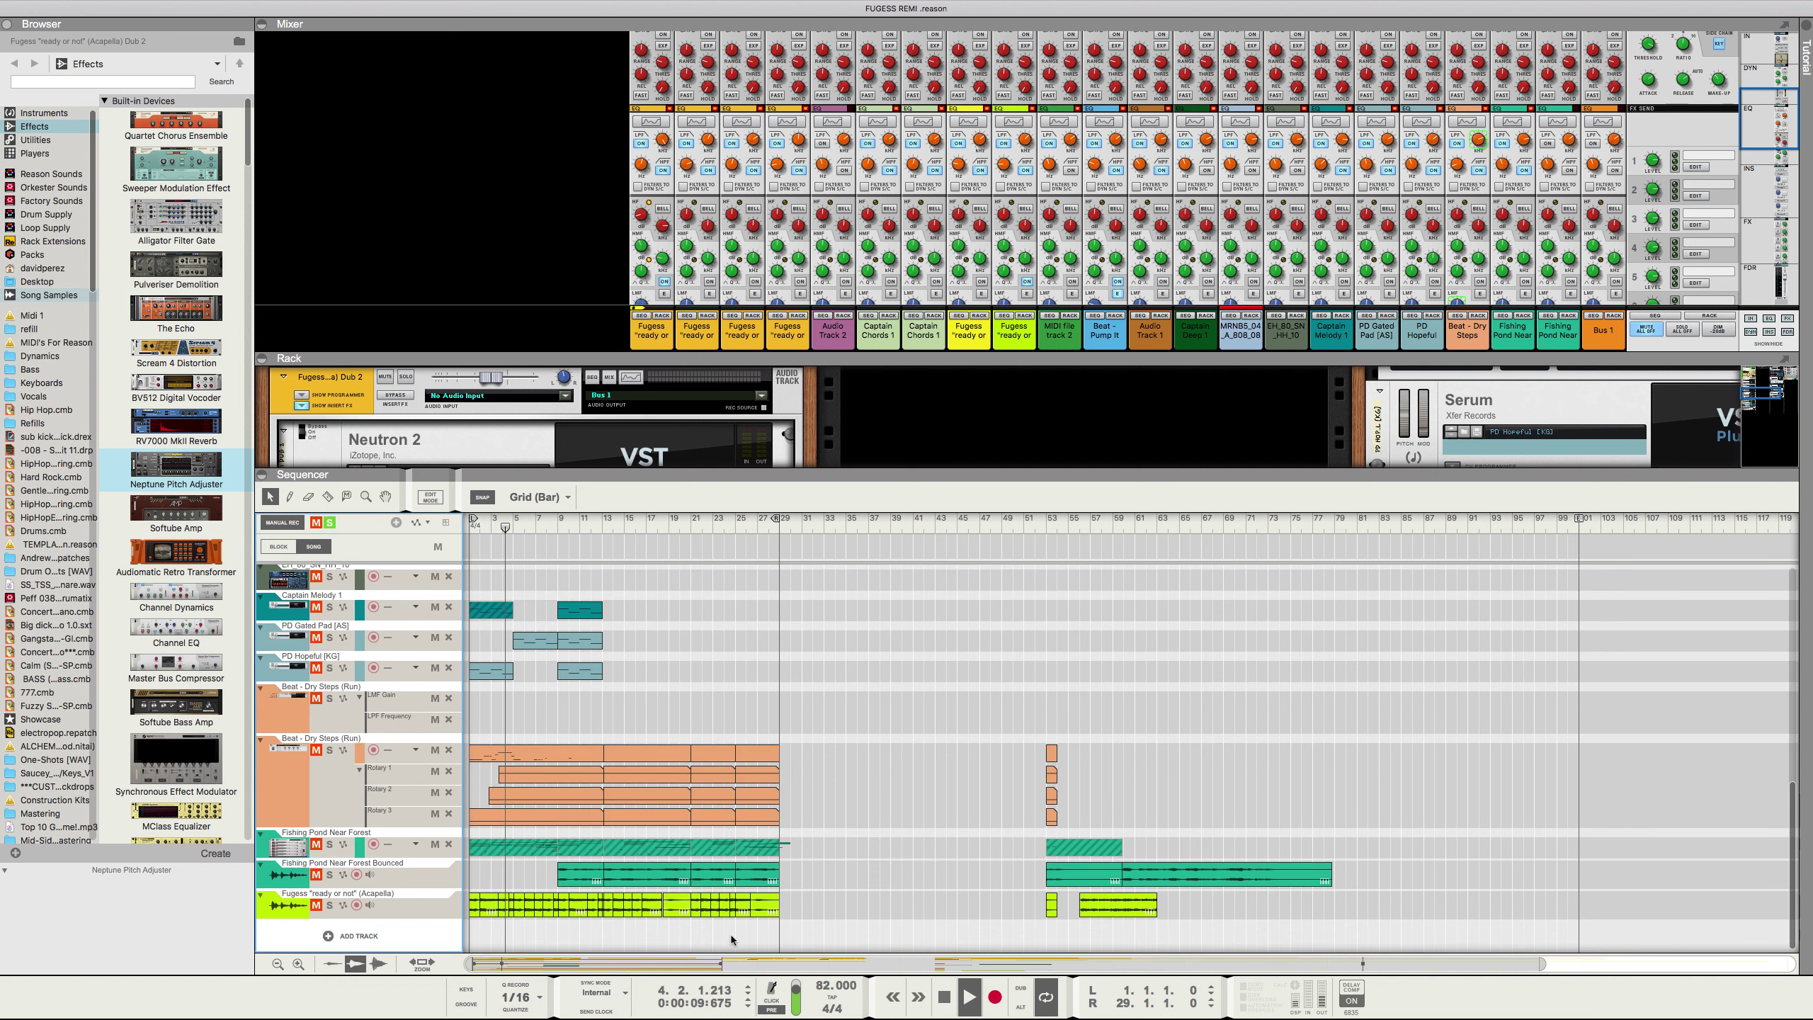
pyautogui.moveTo(975, 1018)
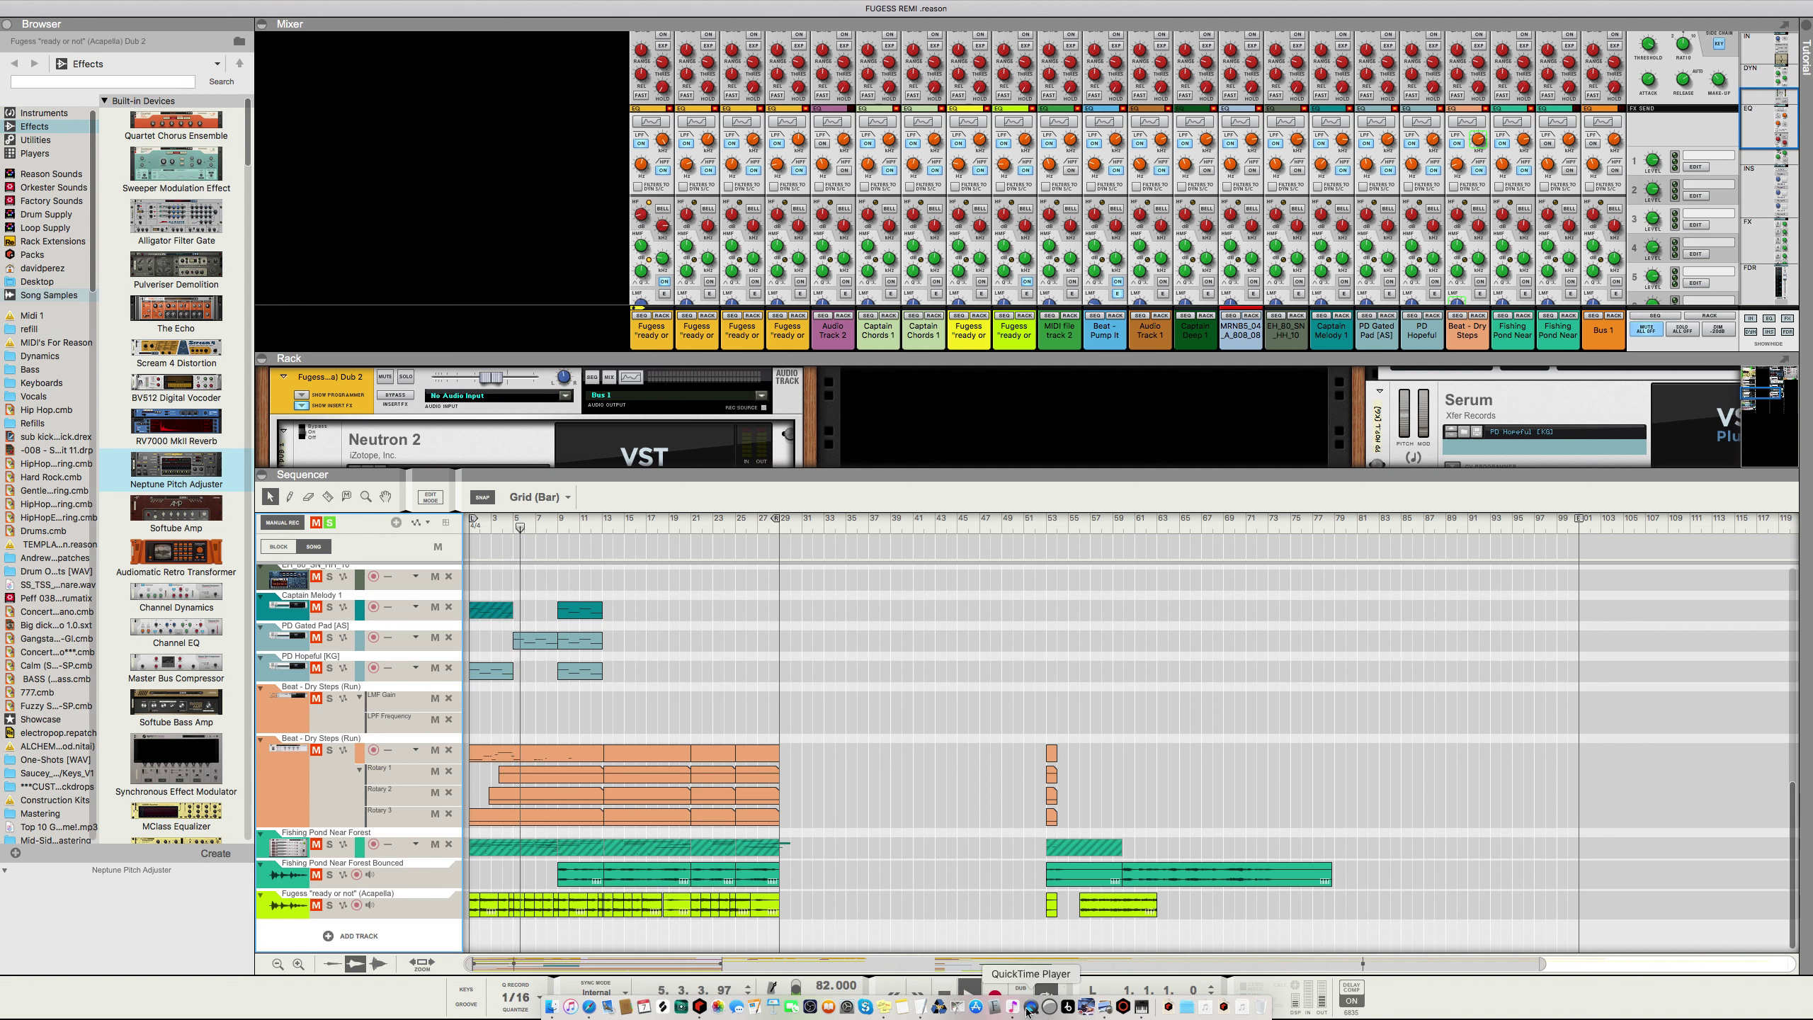
# Step: Open cover 14.jpg from Preview's recent files, view it full screen, then exit full screen
pyautogui.rightClick(1105, 1005)
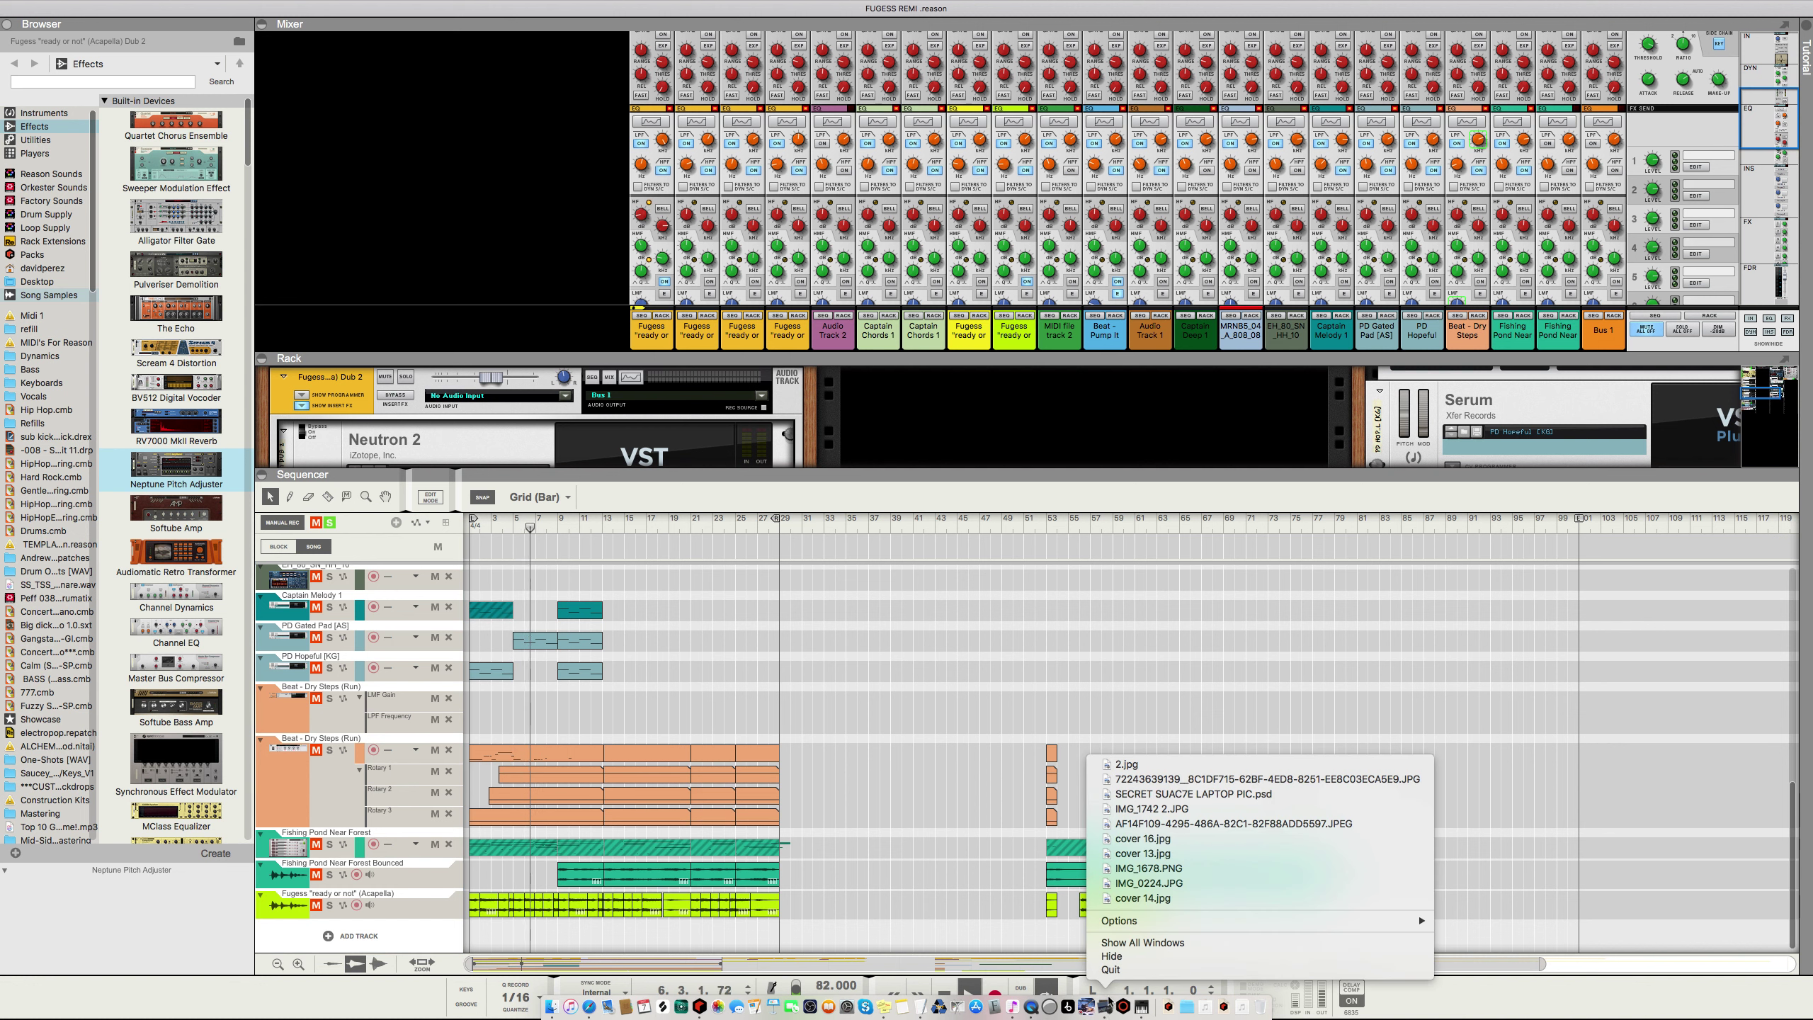
pyautogui.click(1125, 910)
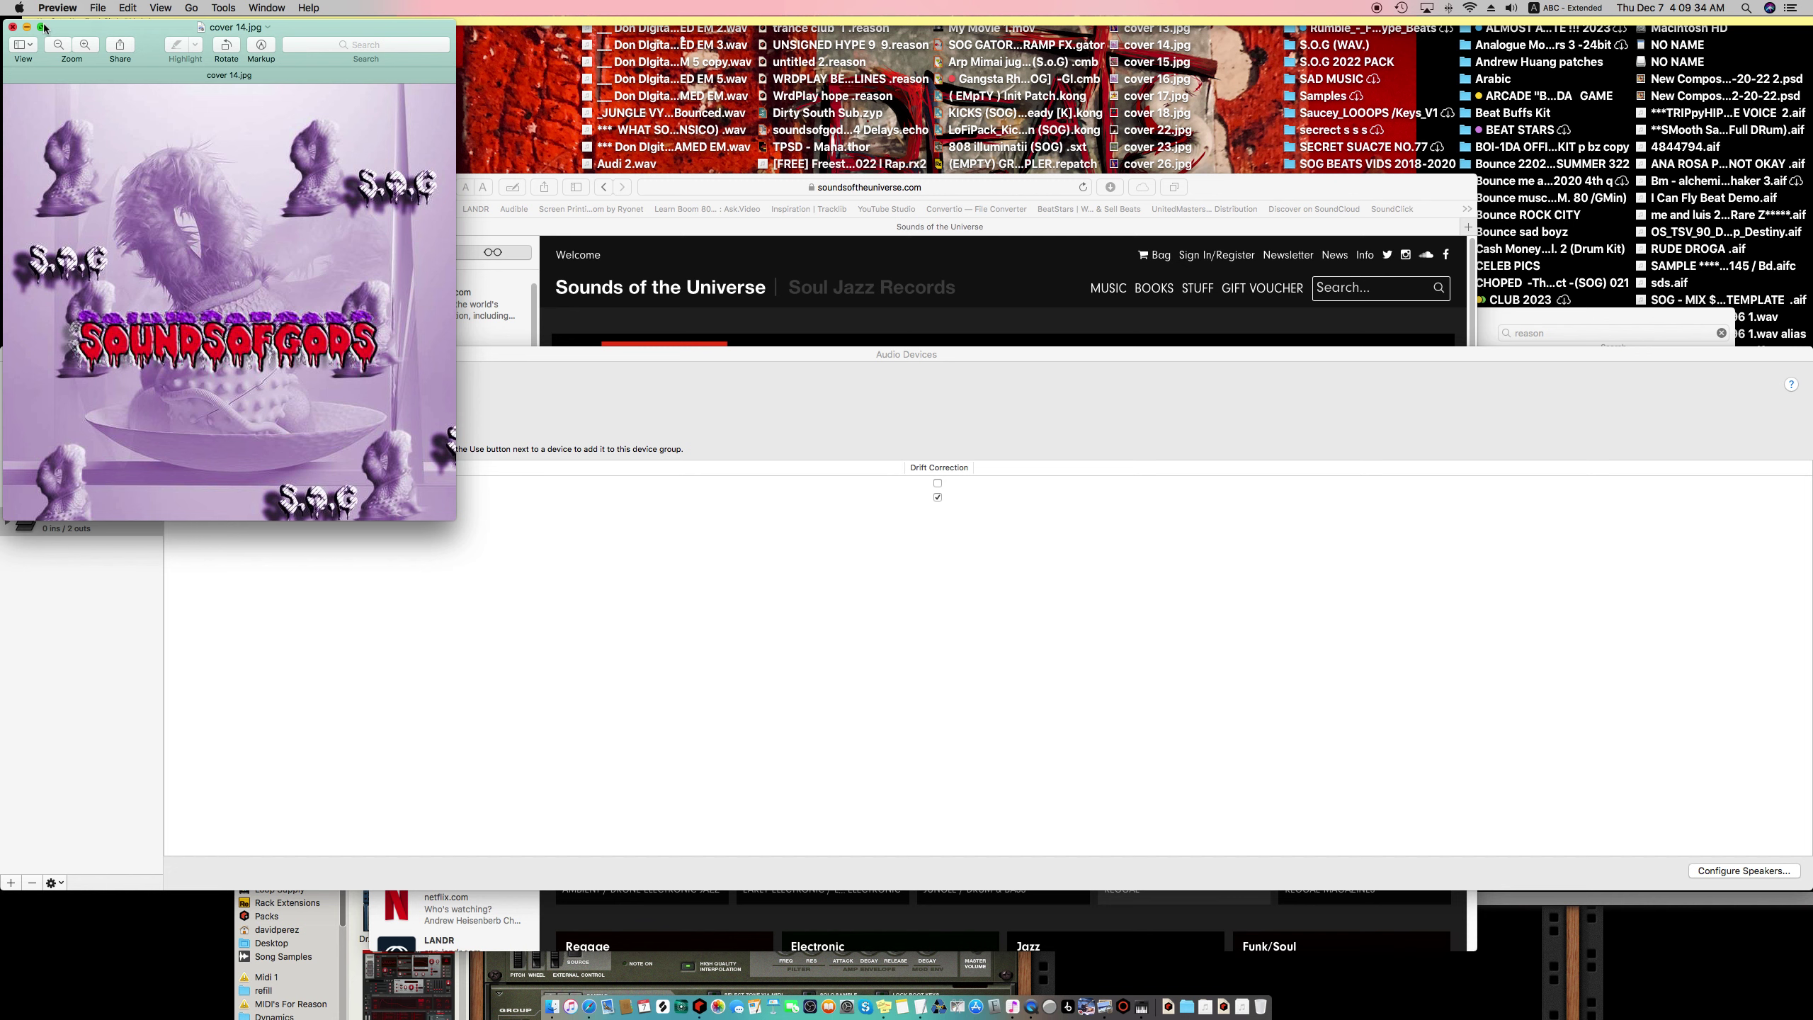
pyautogui.press('super+shift+f')
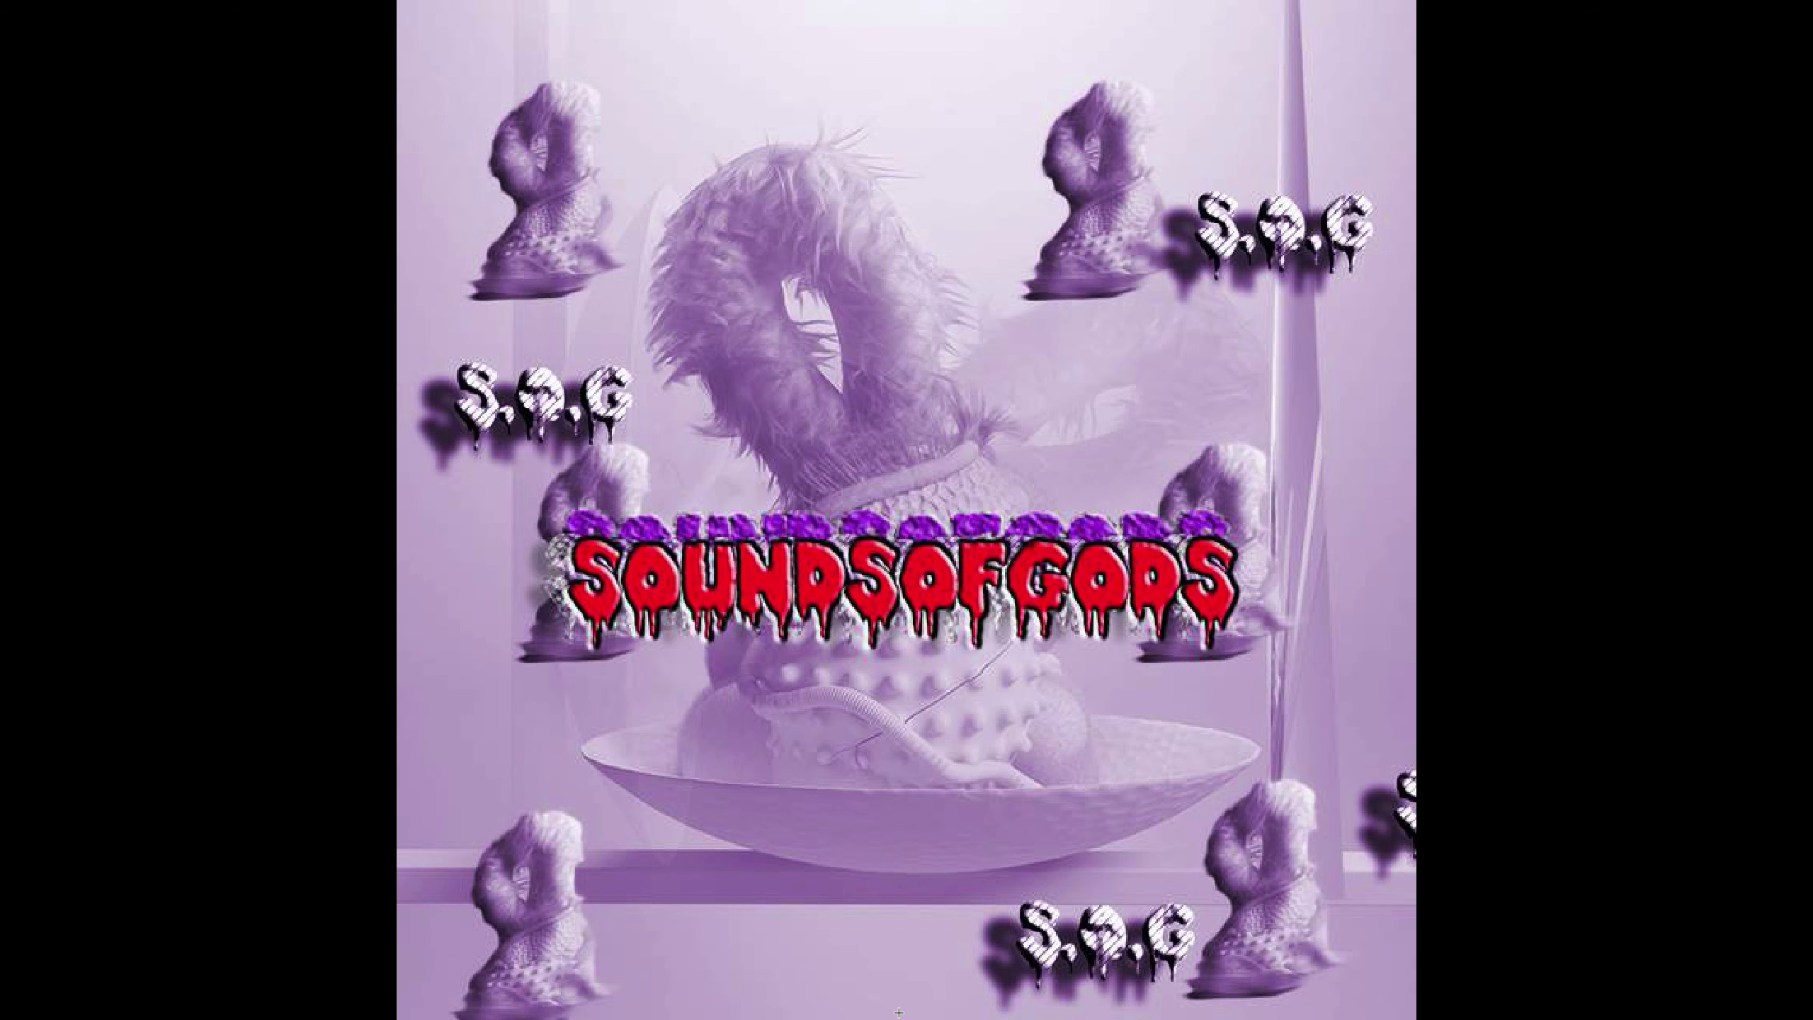
pyautogui.press('Escape')
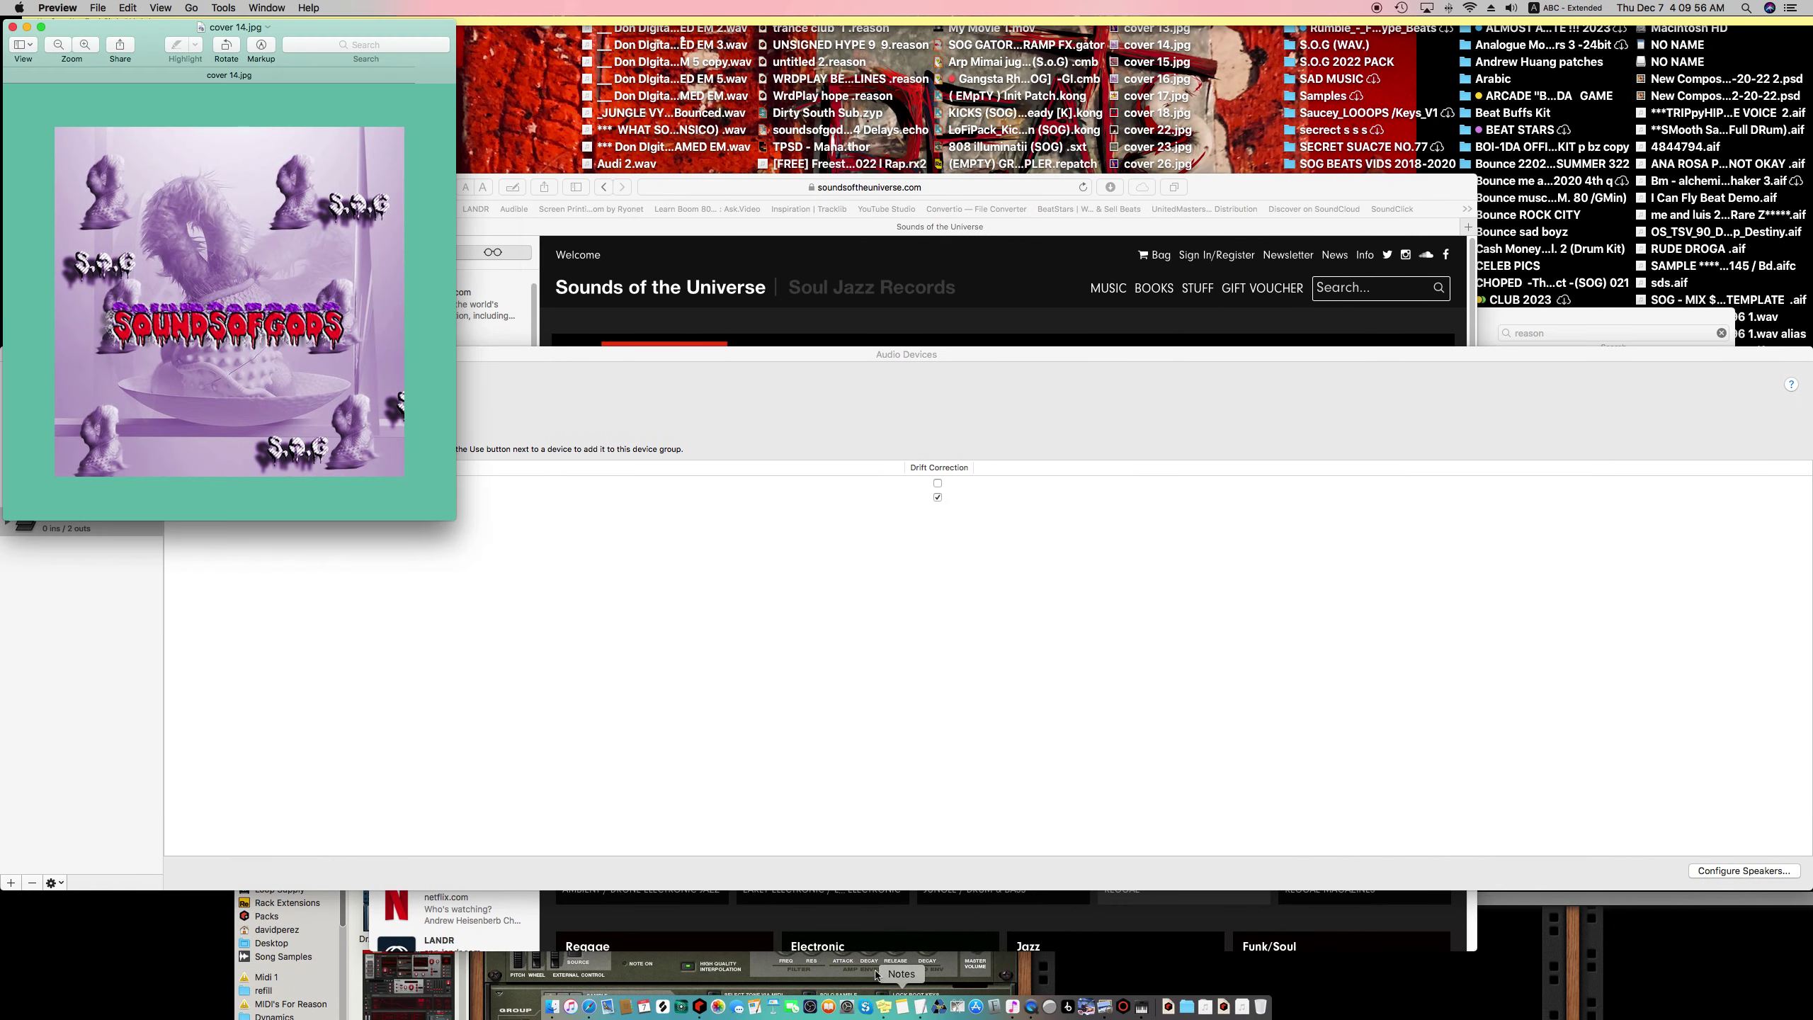
# Step: Move aside and close the Audio MIDI Setup Audio Devices window, then bring Reason forward
pyautogui.click(785, 519)
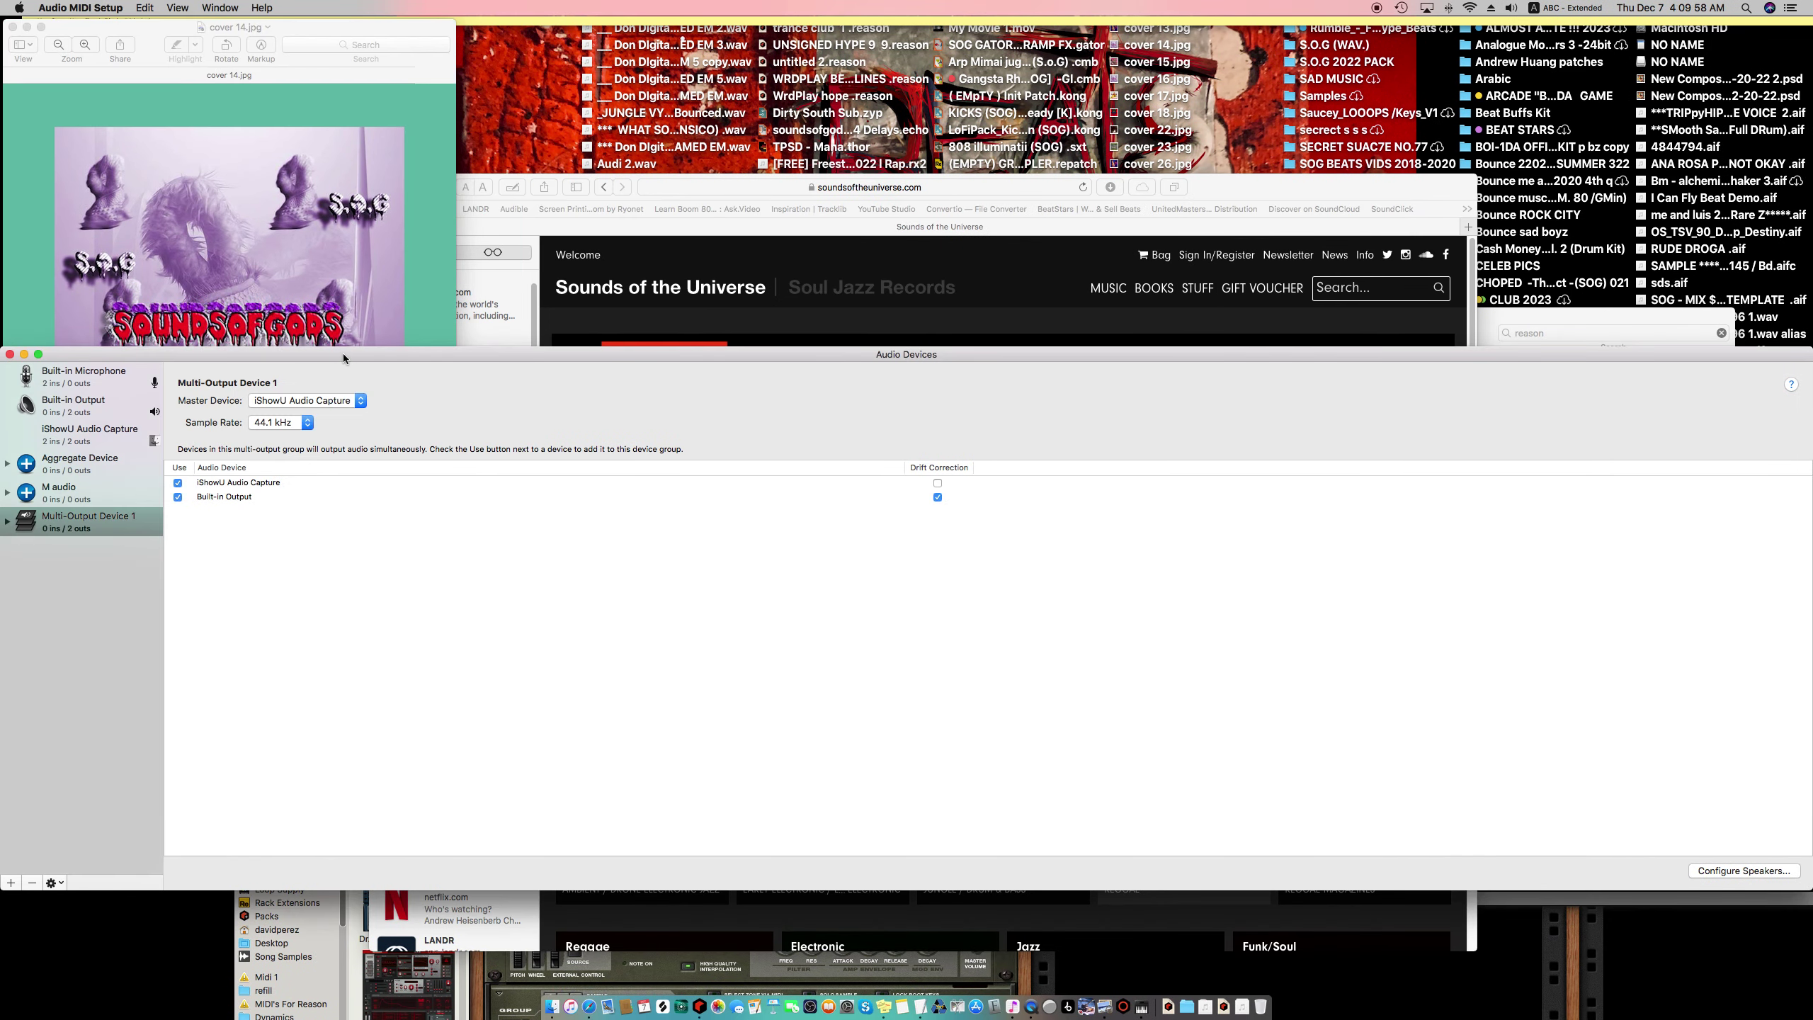
pyautogui.moveTo(205, 359); pyautogui.dragTo(432, 281)
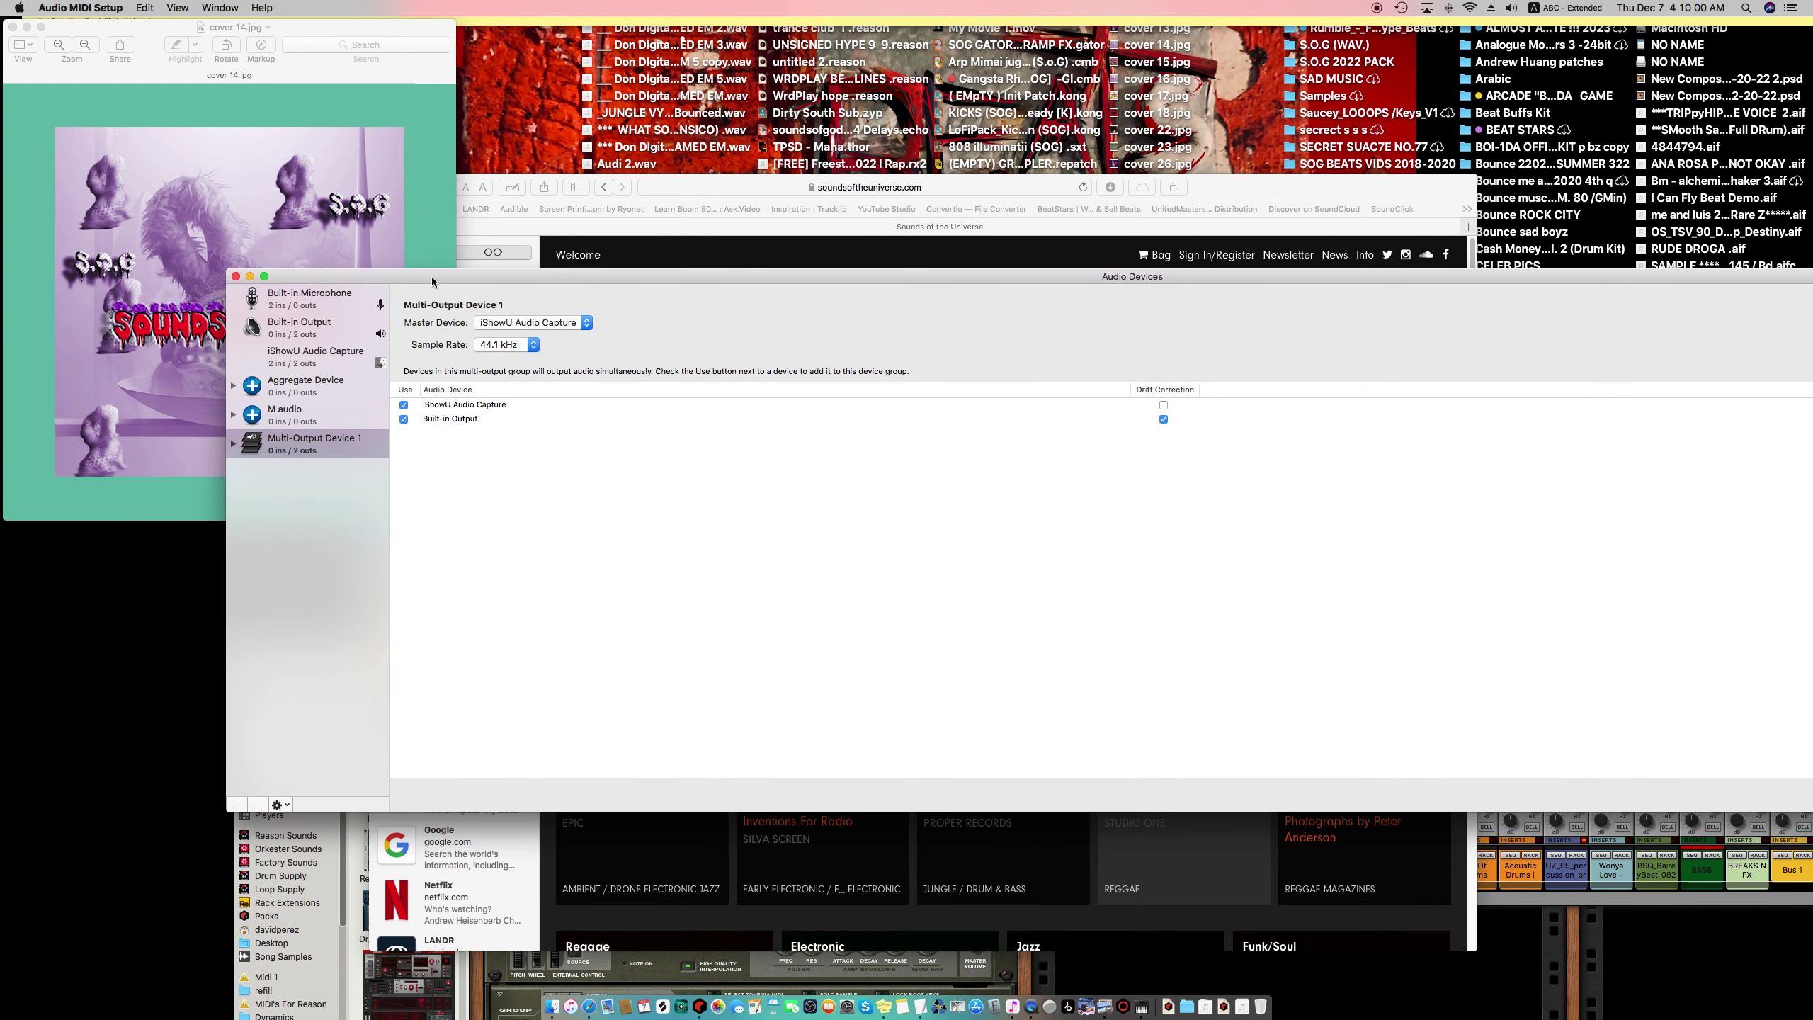
pyautogui.click(237, 277)
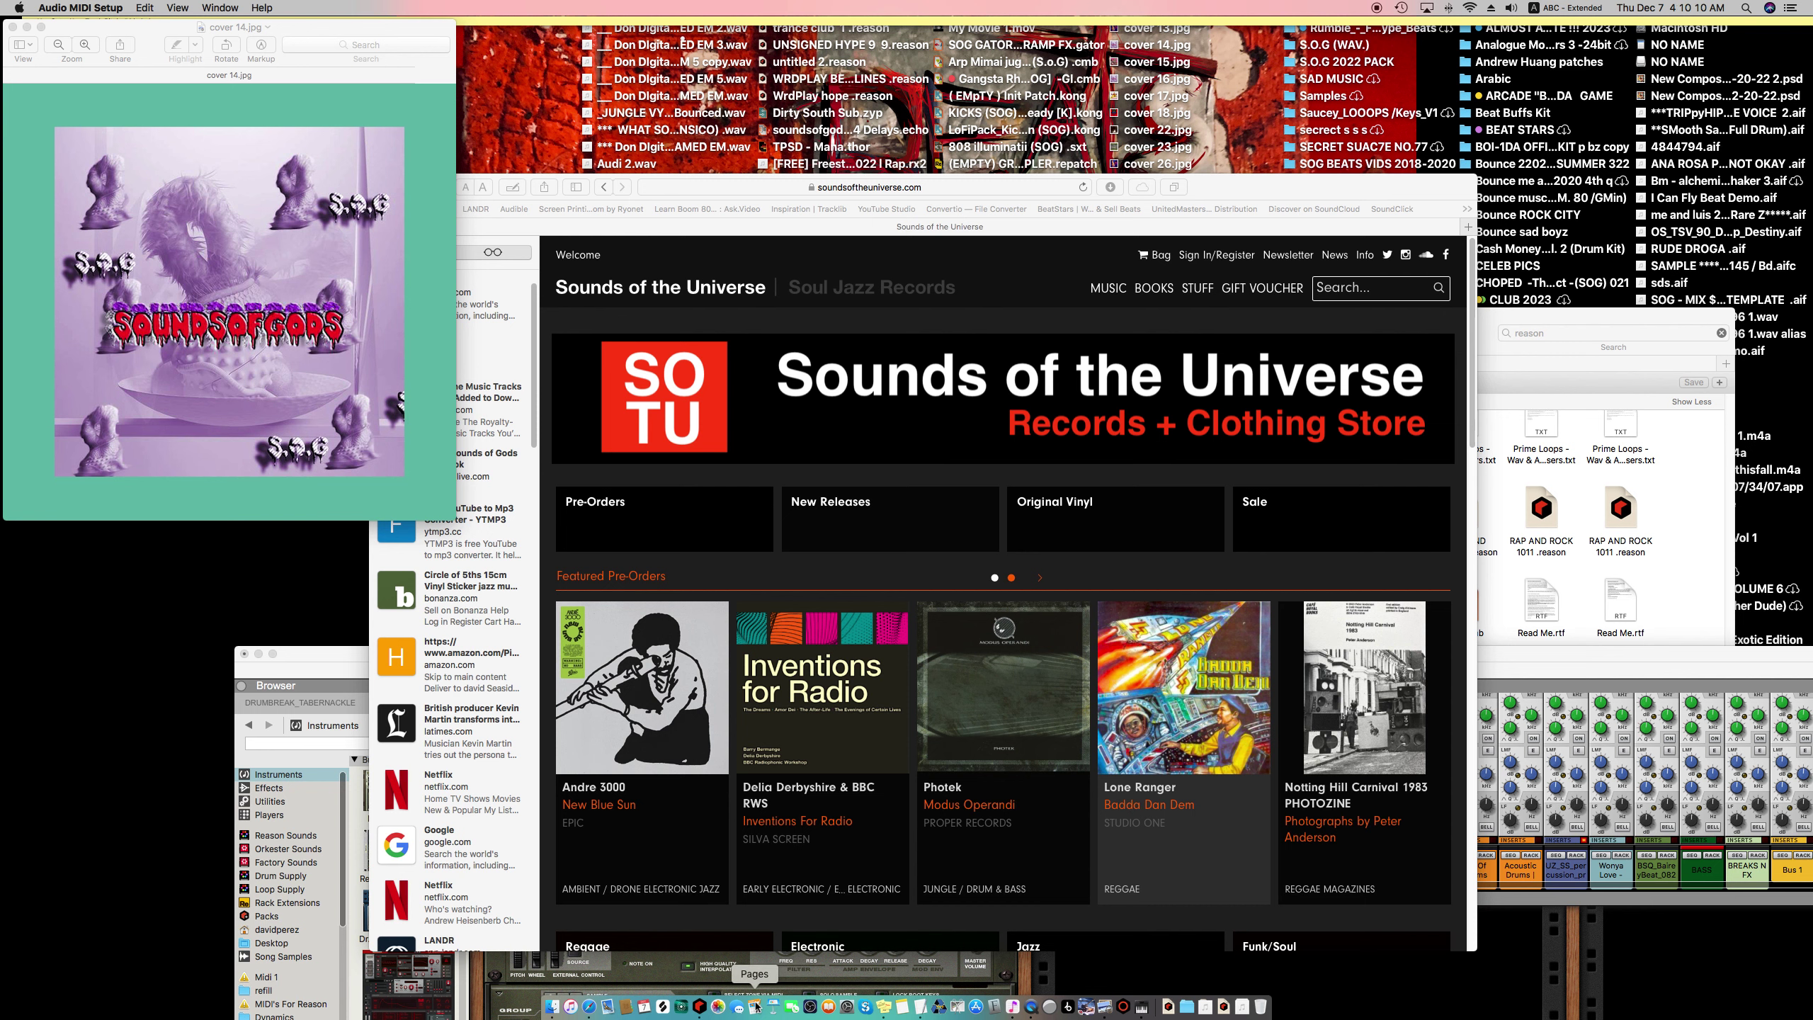
pyautogui.click(702, 1006)
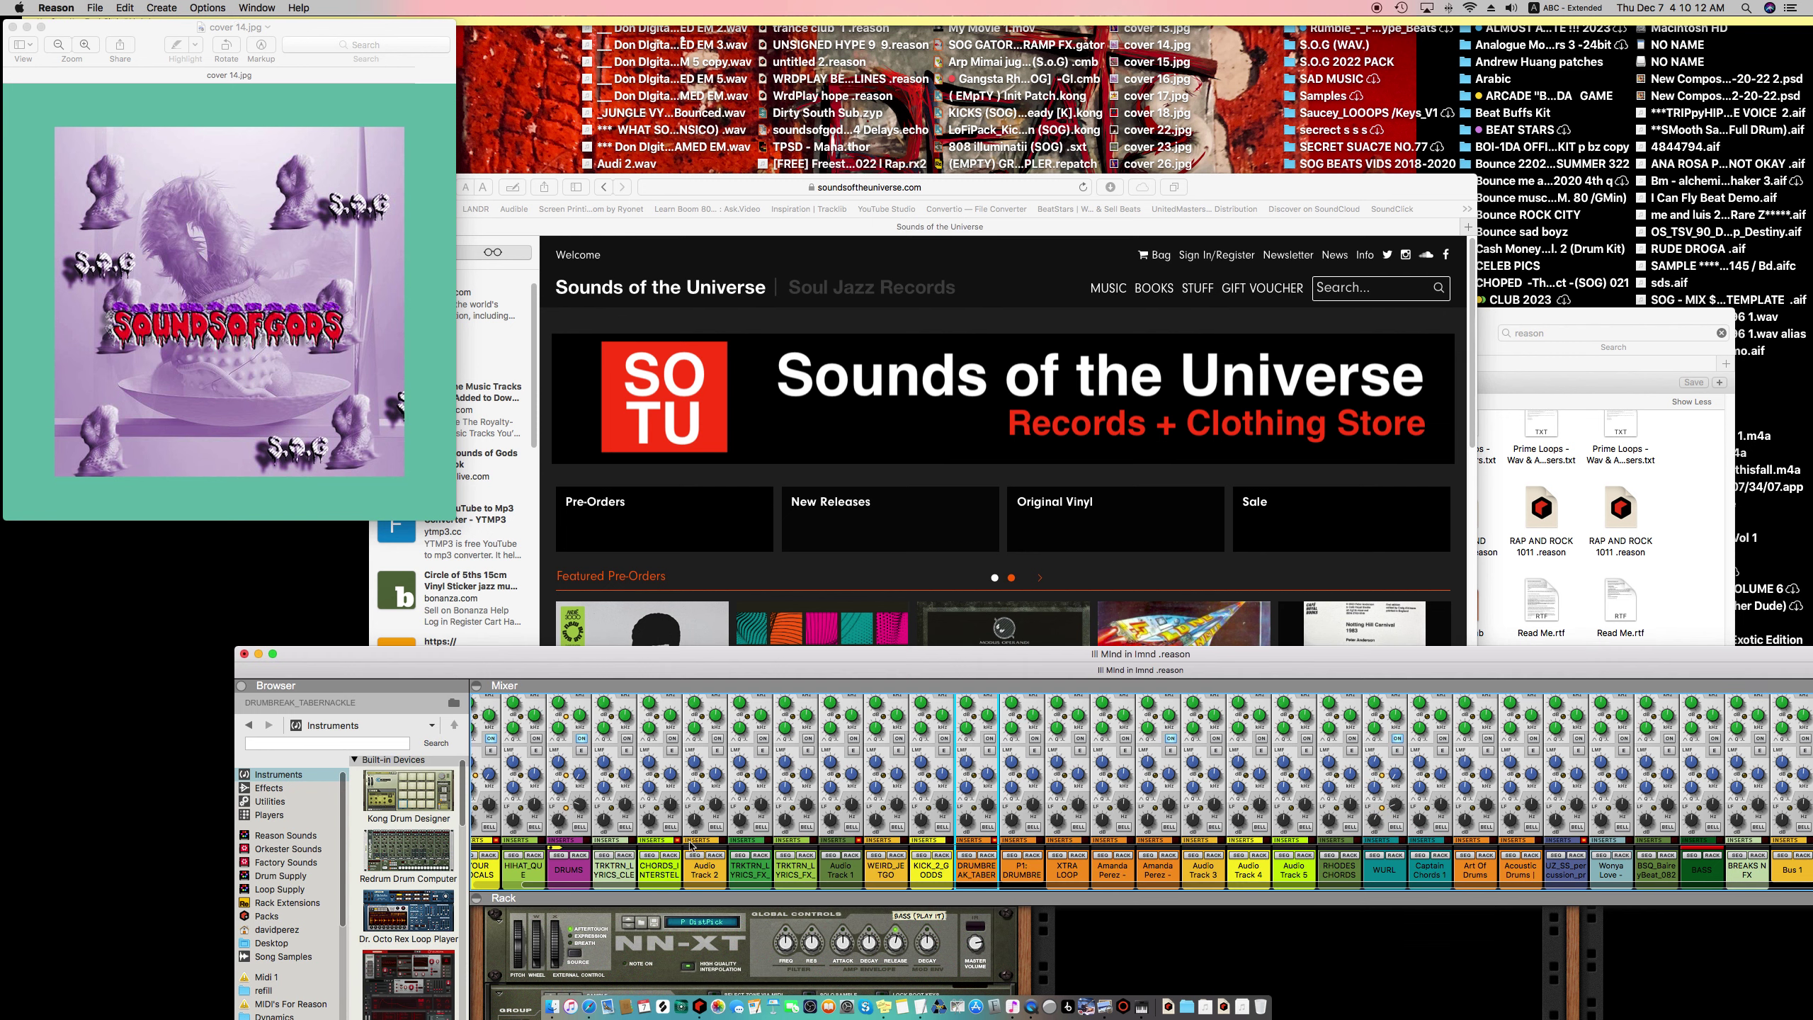
# Step: Maximize the Reason window, stop playback and rewind to bar 1
pyautogui.click(272, 657)
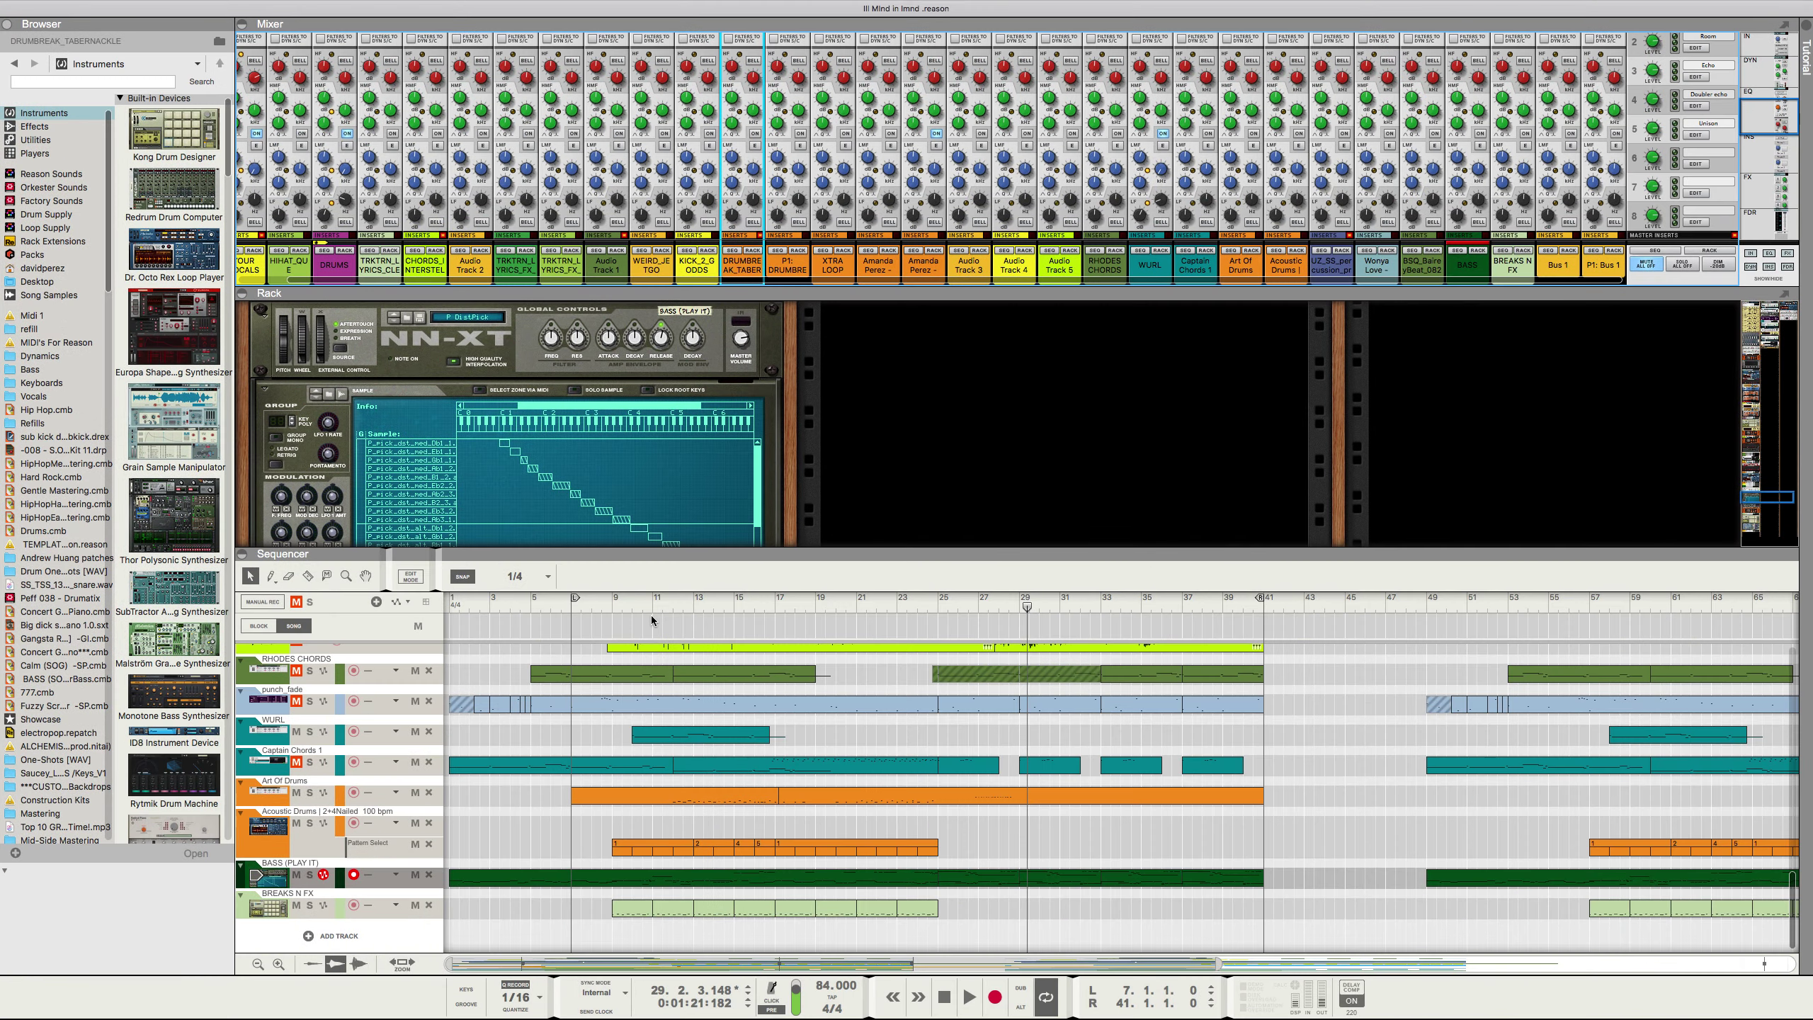
pyautogui.press('space')
pyautogui.press('space')
pyautogui.hotkey('shift', 'Return')
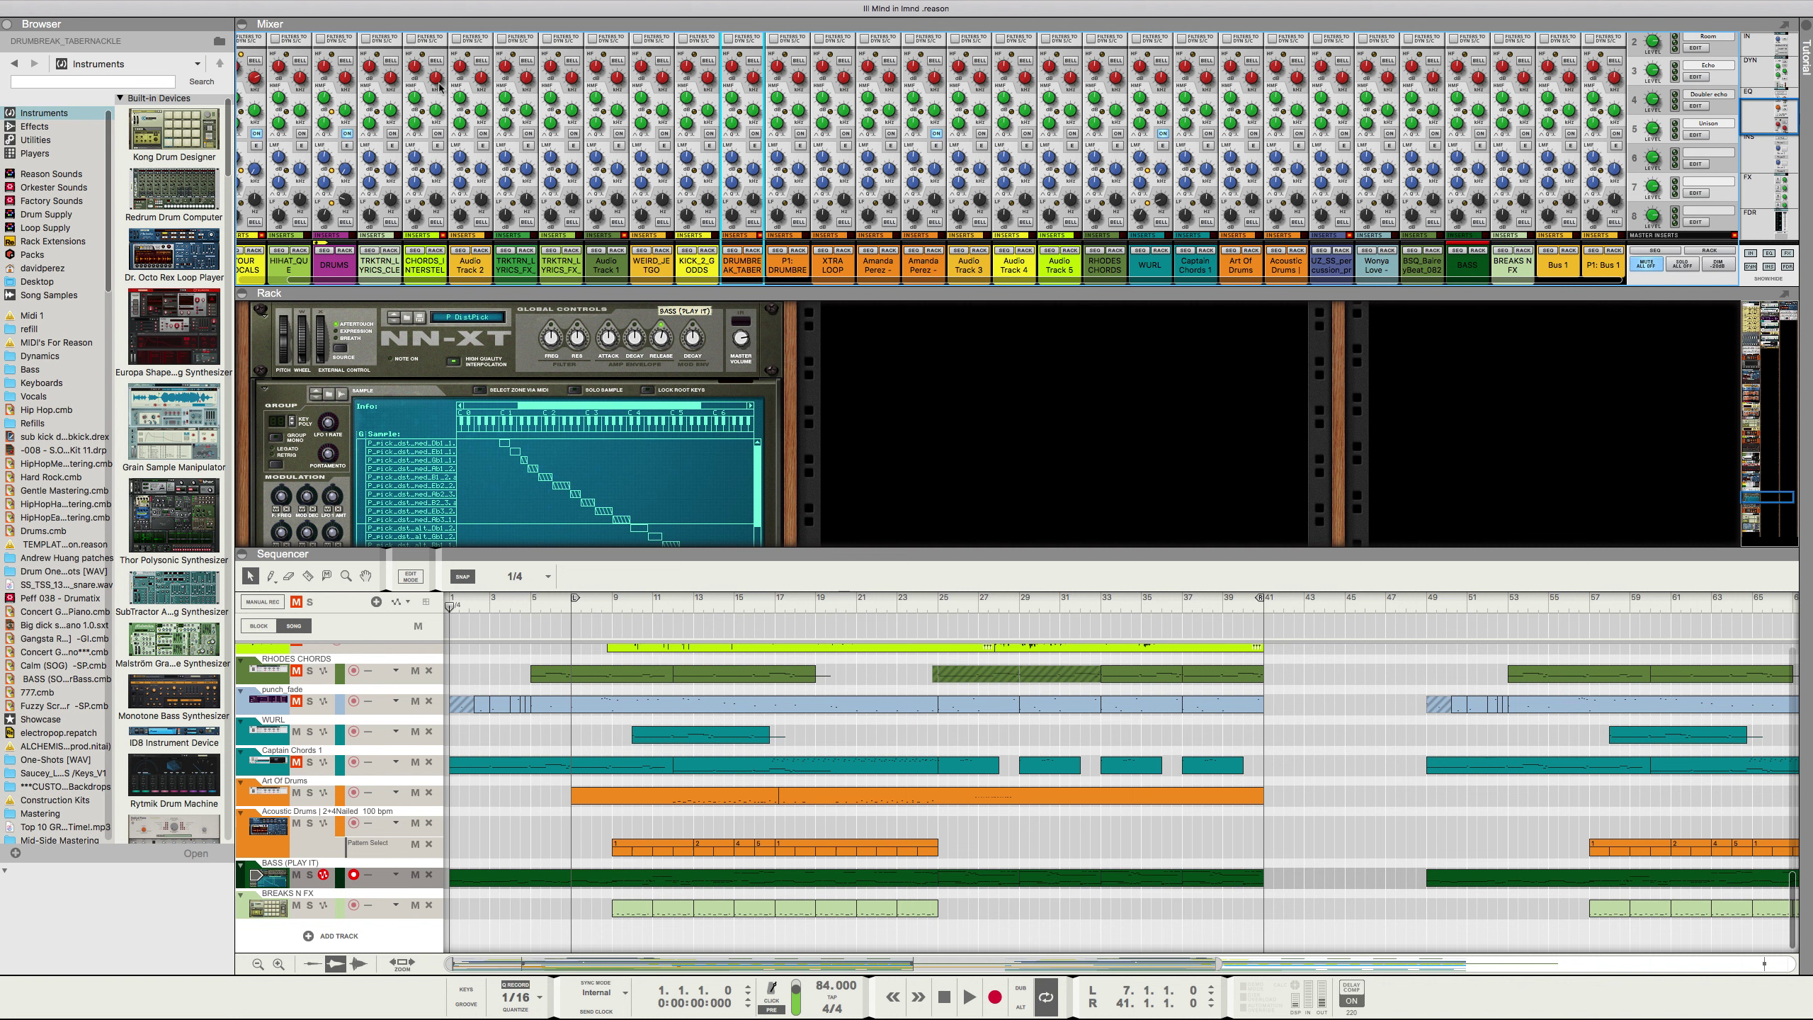
# Step: Close the Ill Mind in lmnd project, dismissing the save prompt, so FUGESS REMI shows
pyautogui.moveTo(12, 1)
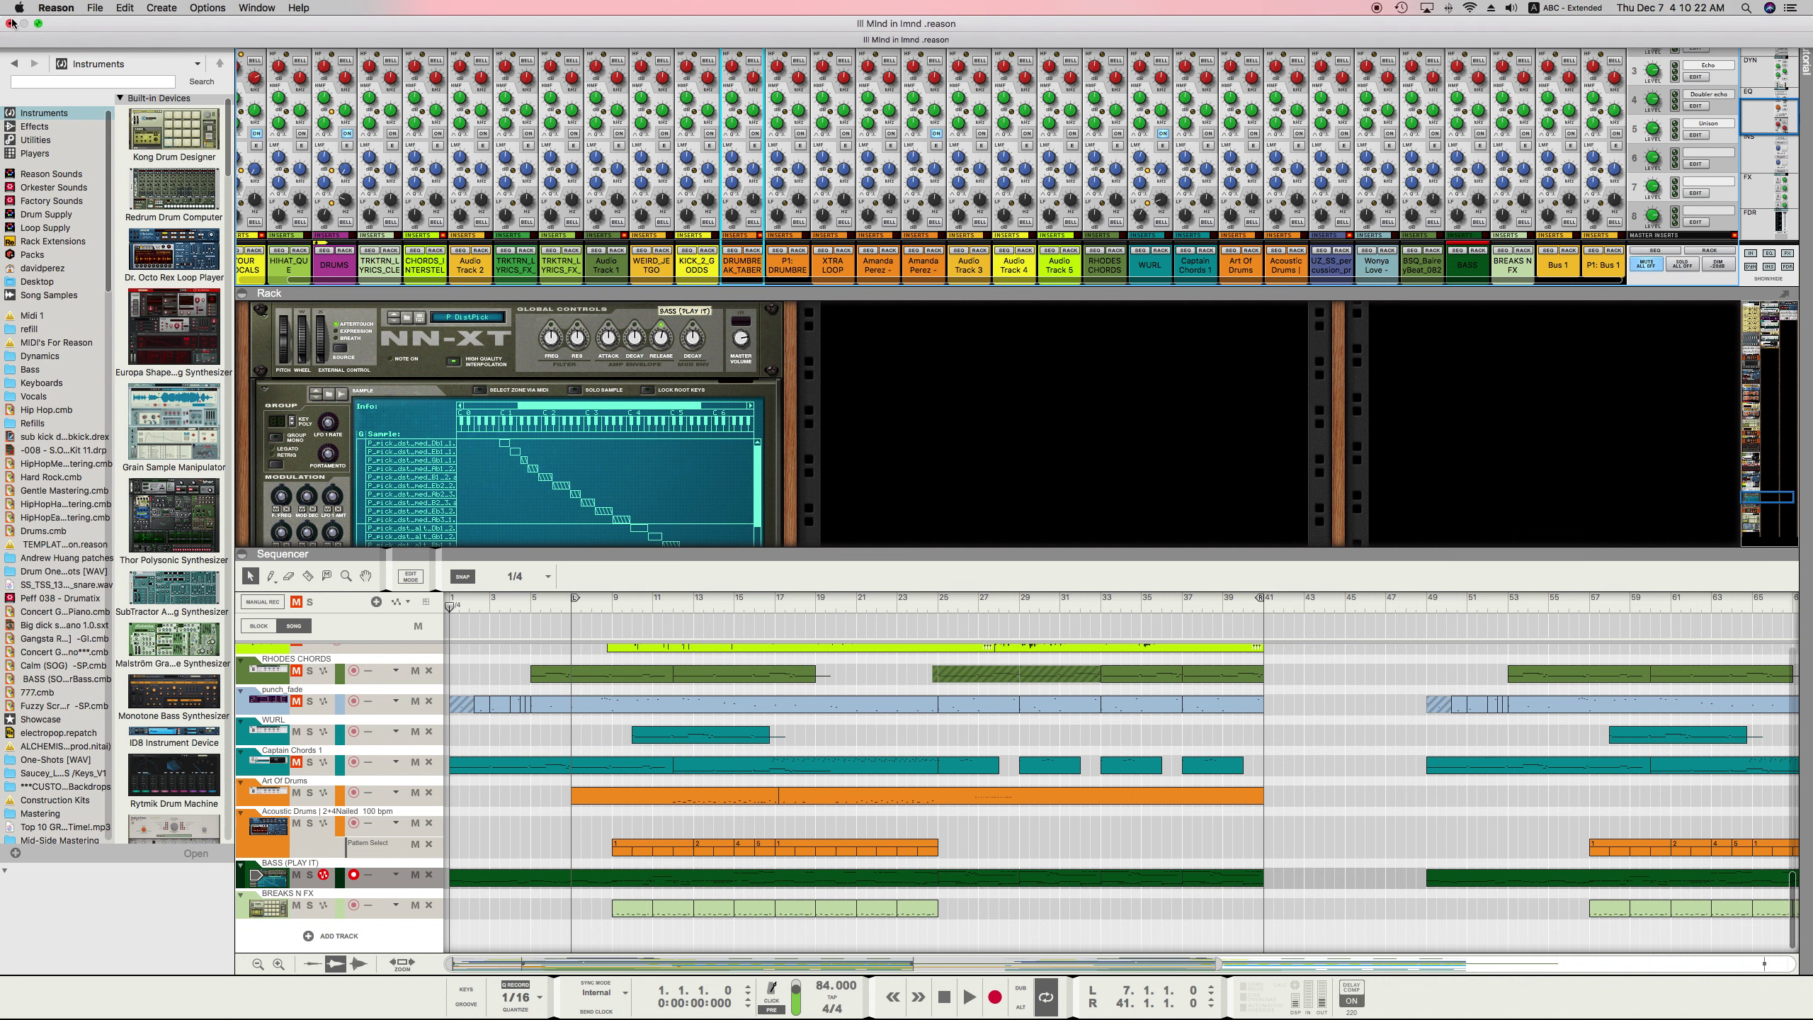
pyautogui.click(11, 23)
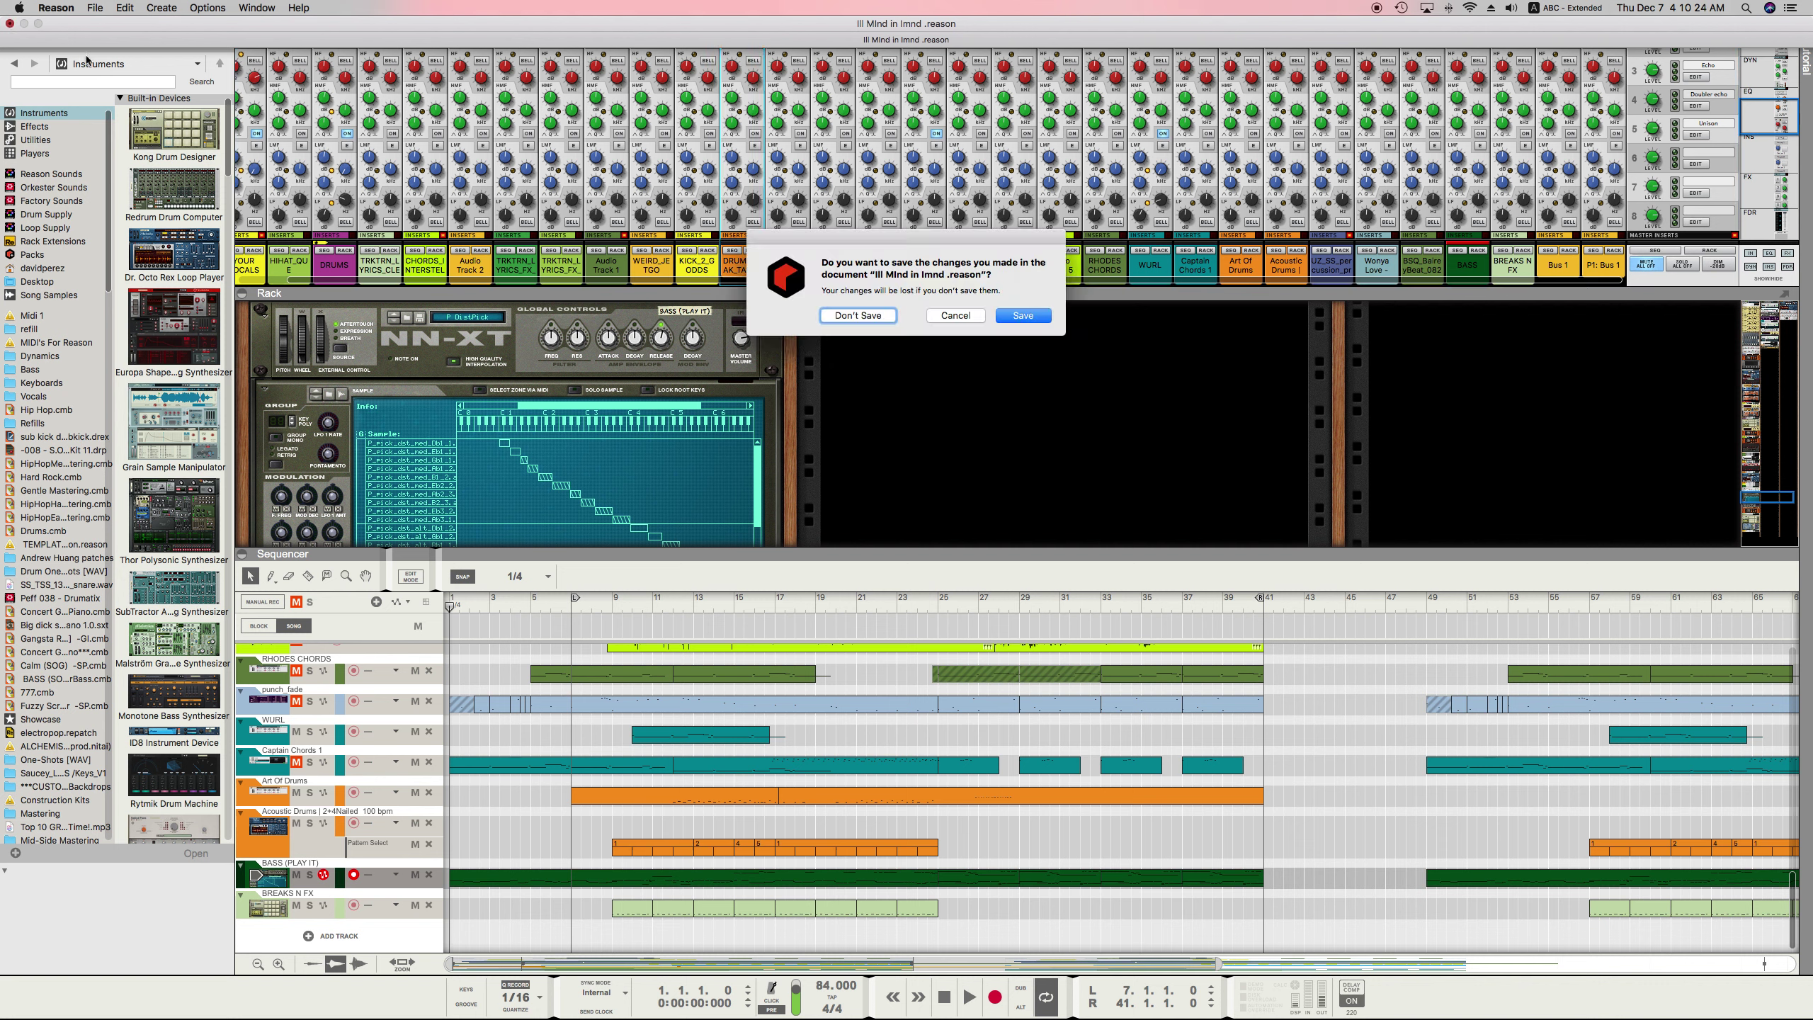
pyautogui.press('Escape')
pyautogui.moveTo(571, 1014)
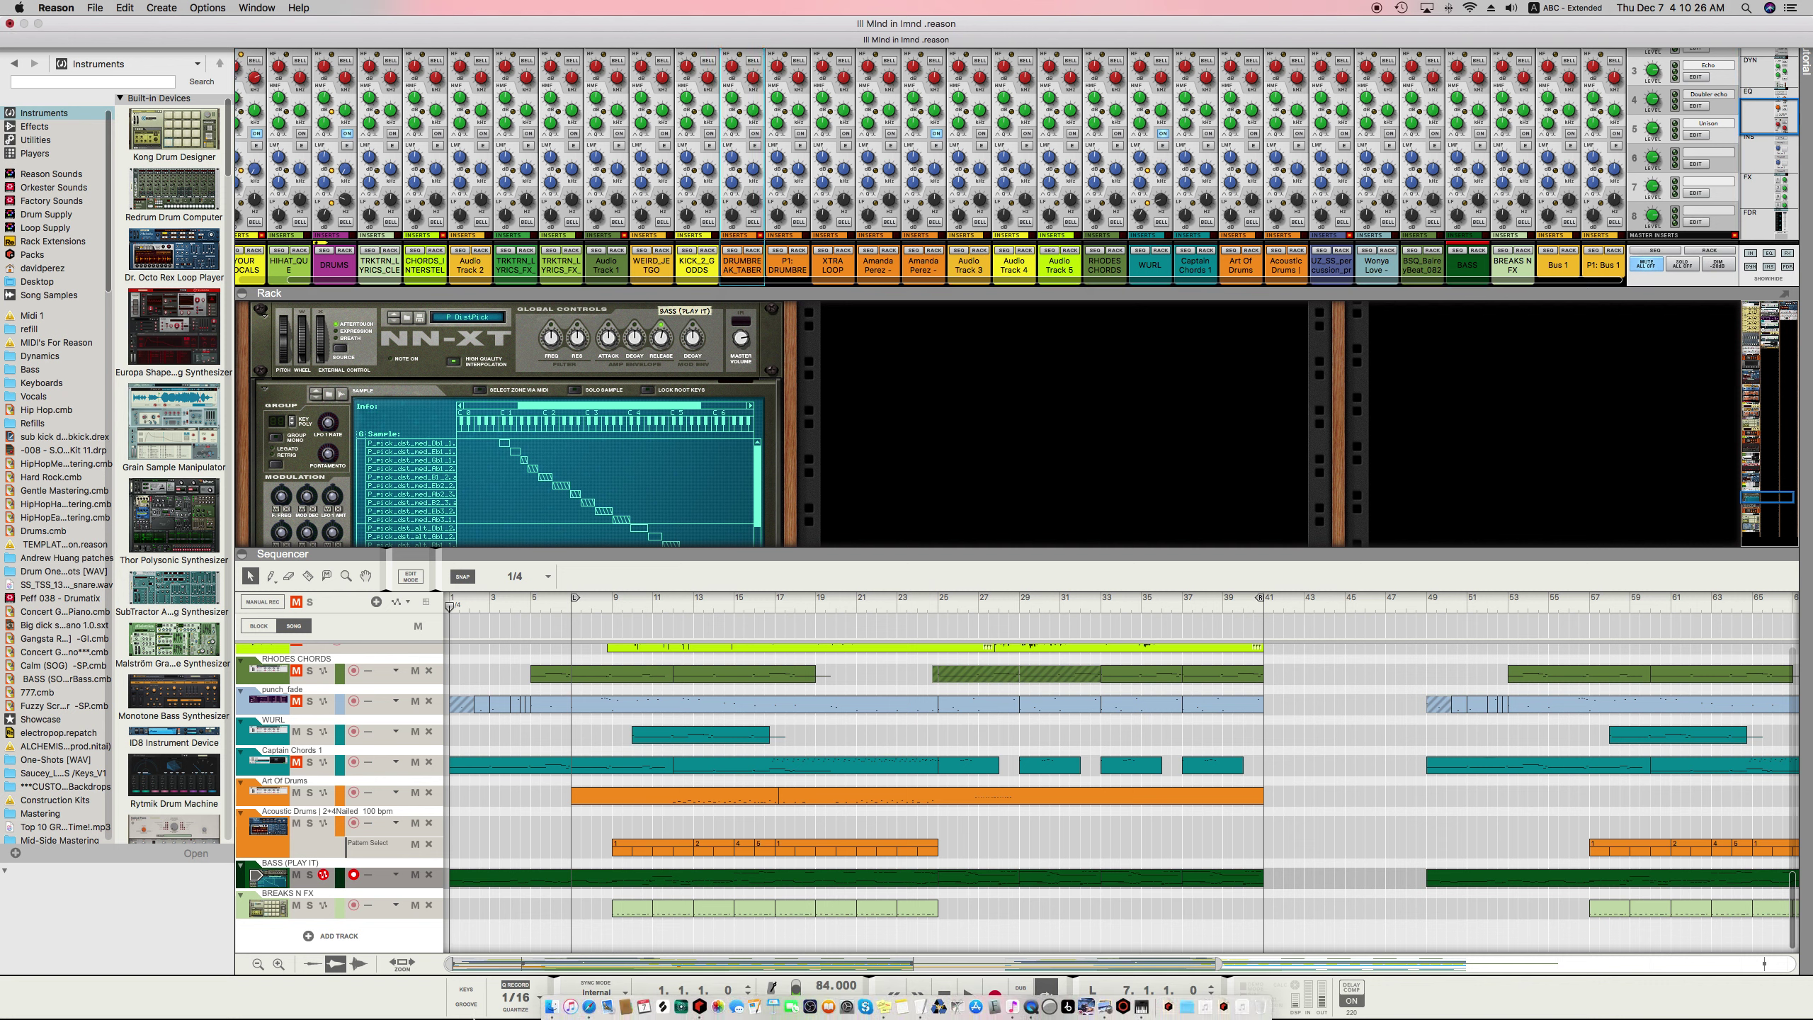
pyautogui.rightClick(705, 1008)
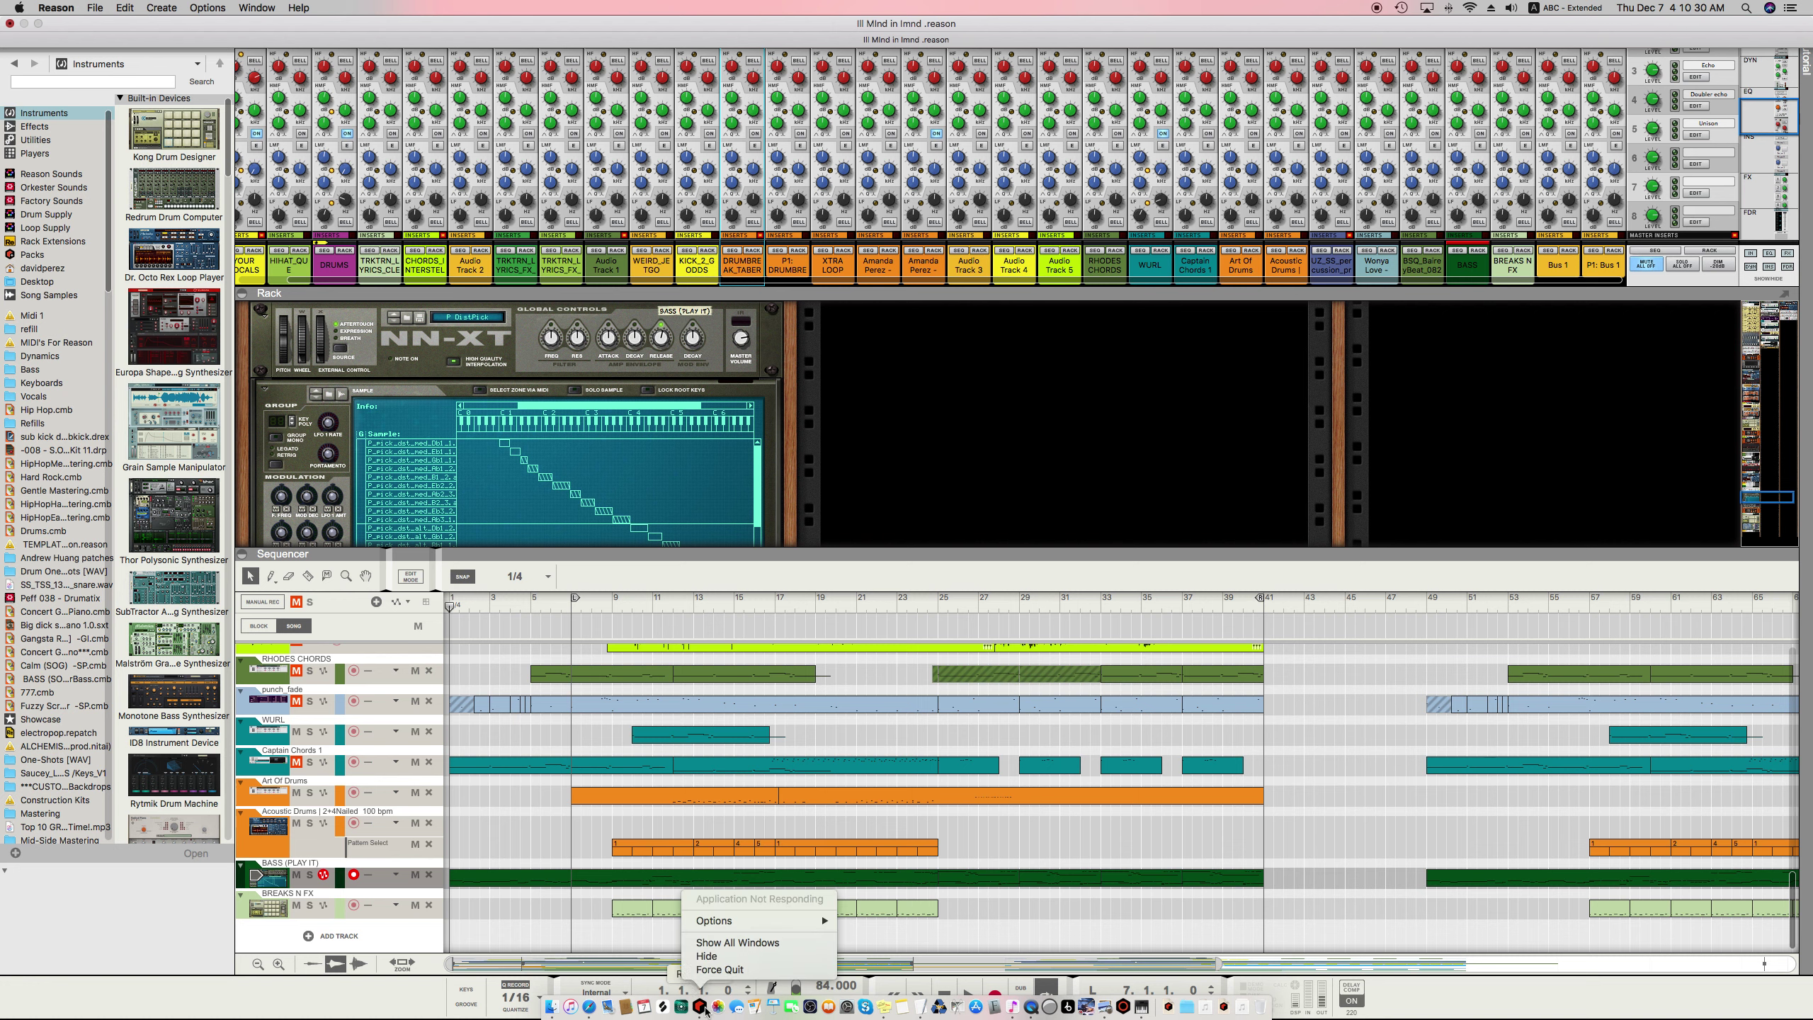
pyautogui.click(703, 1009)
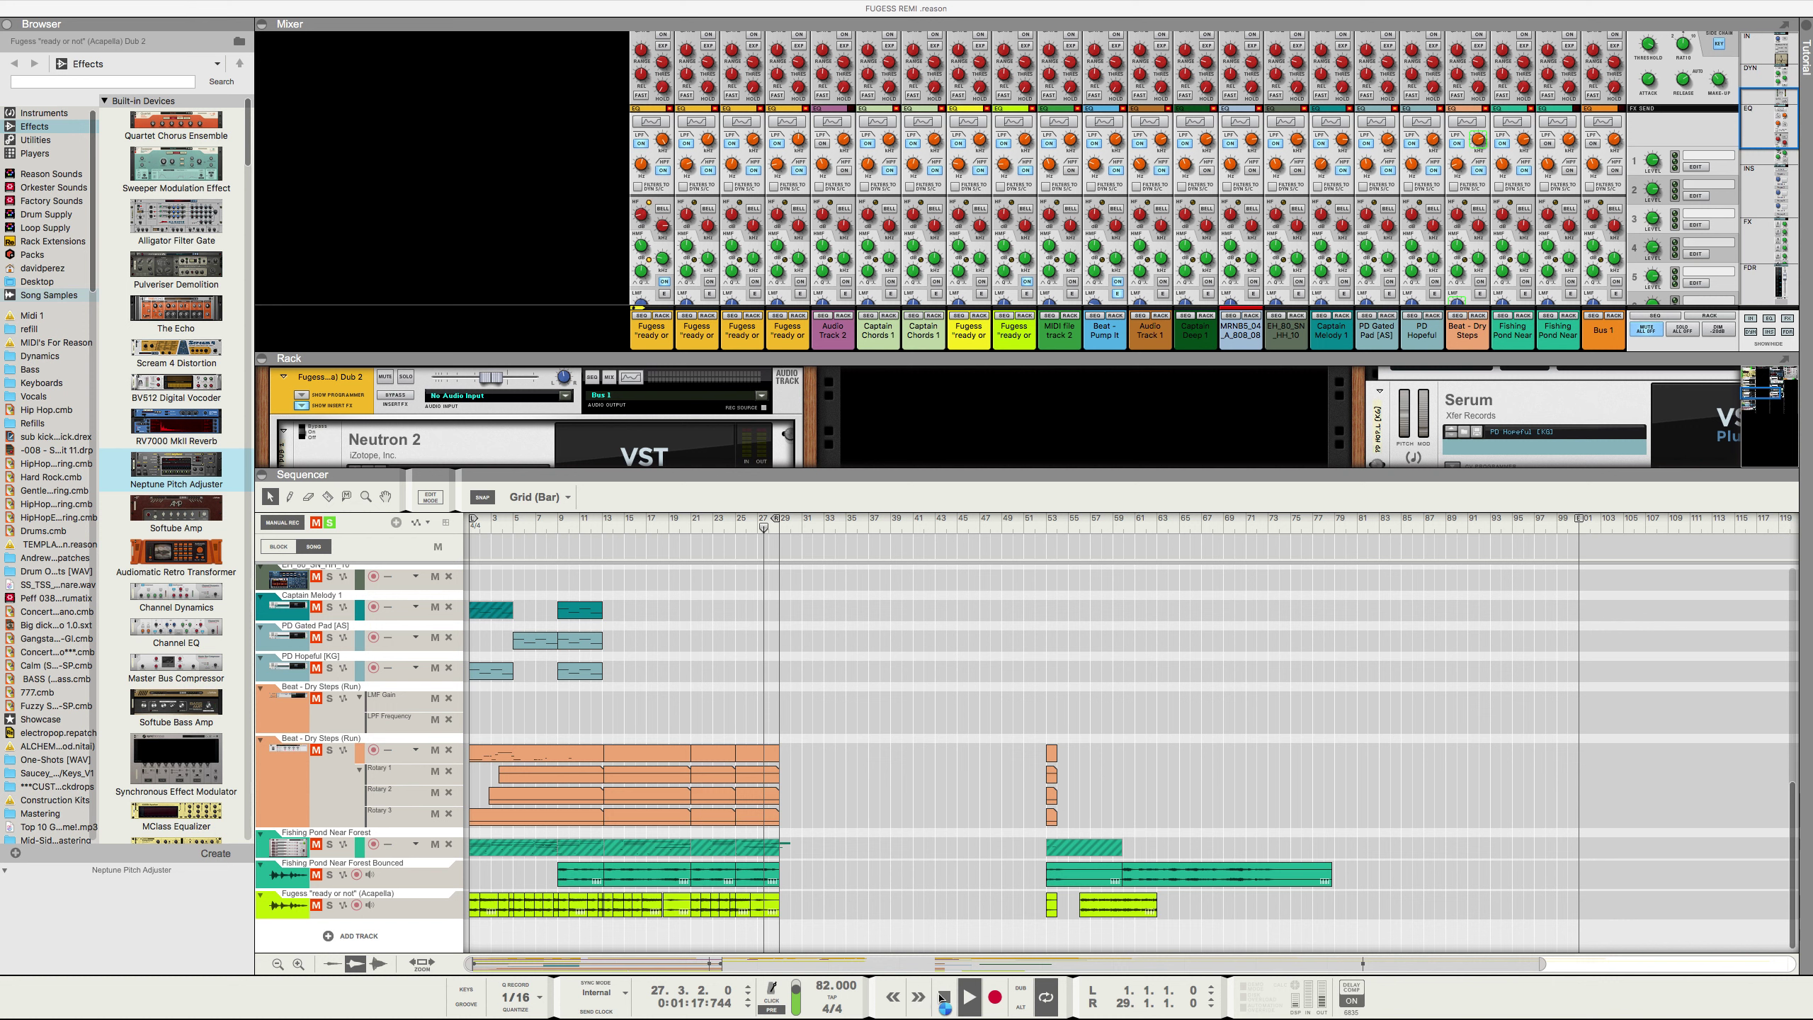
# Step: Restart FUGESS REMI playback from bar 1 and marquee-select the first 89 . fm clips
pyautogui.click(942, 999)
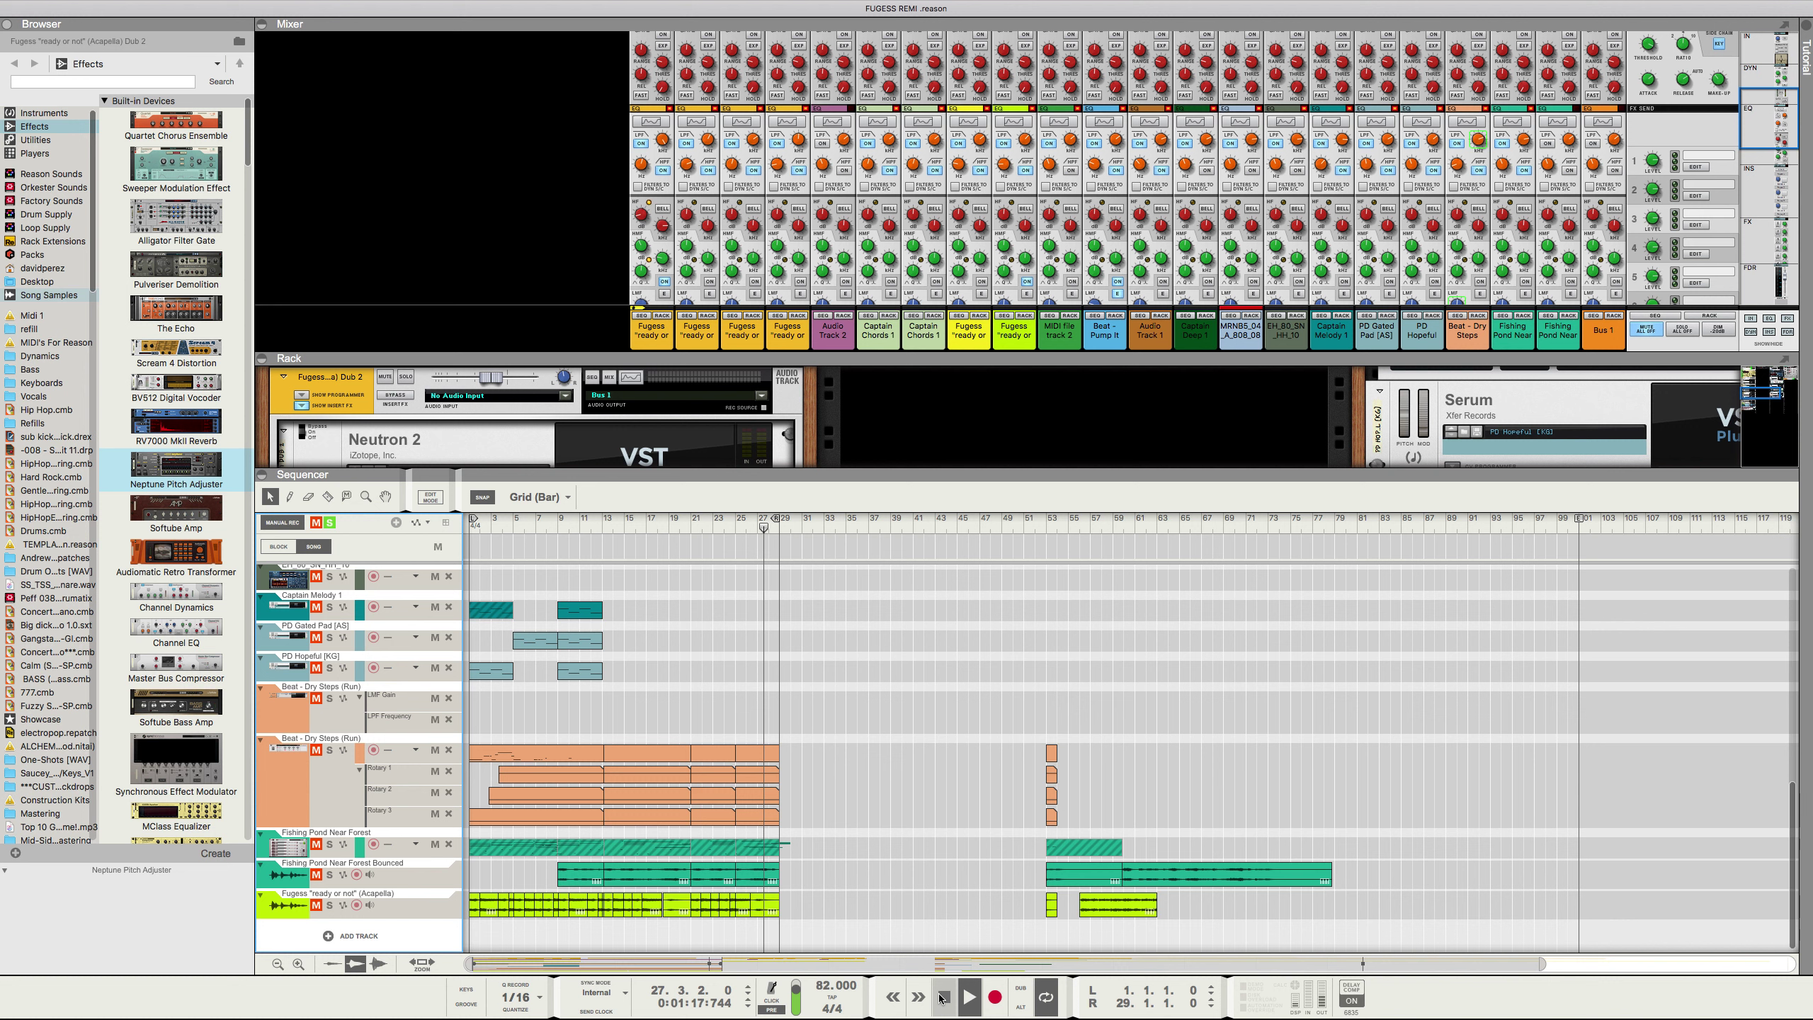
pyautogui.click(939, 995)
pyautogui.click(939, 995)
pyautogui.click(939, 995)
pyautogui.press('space')
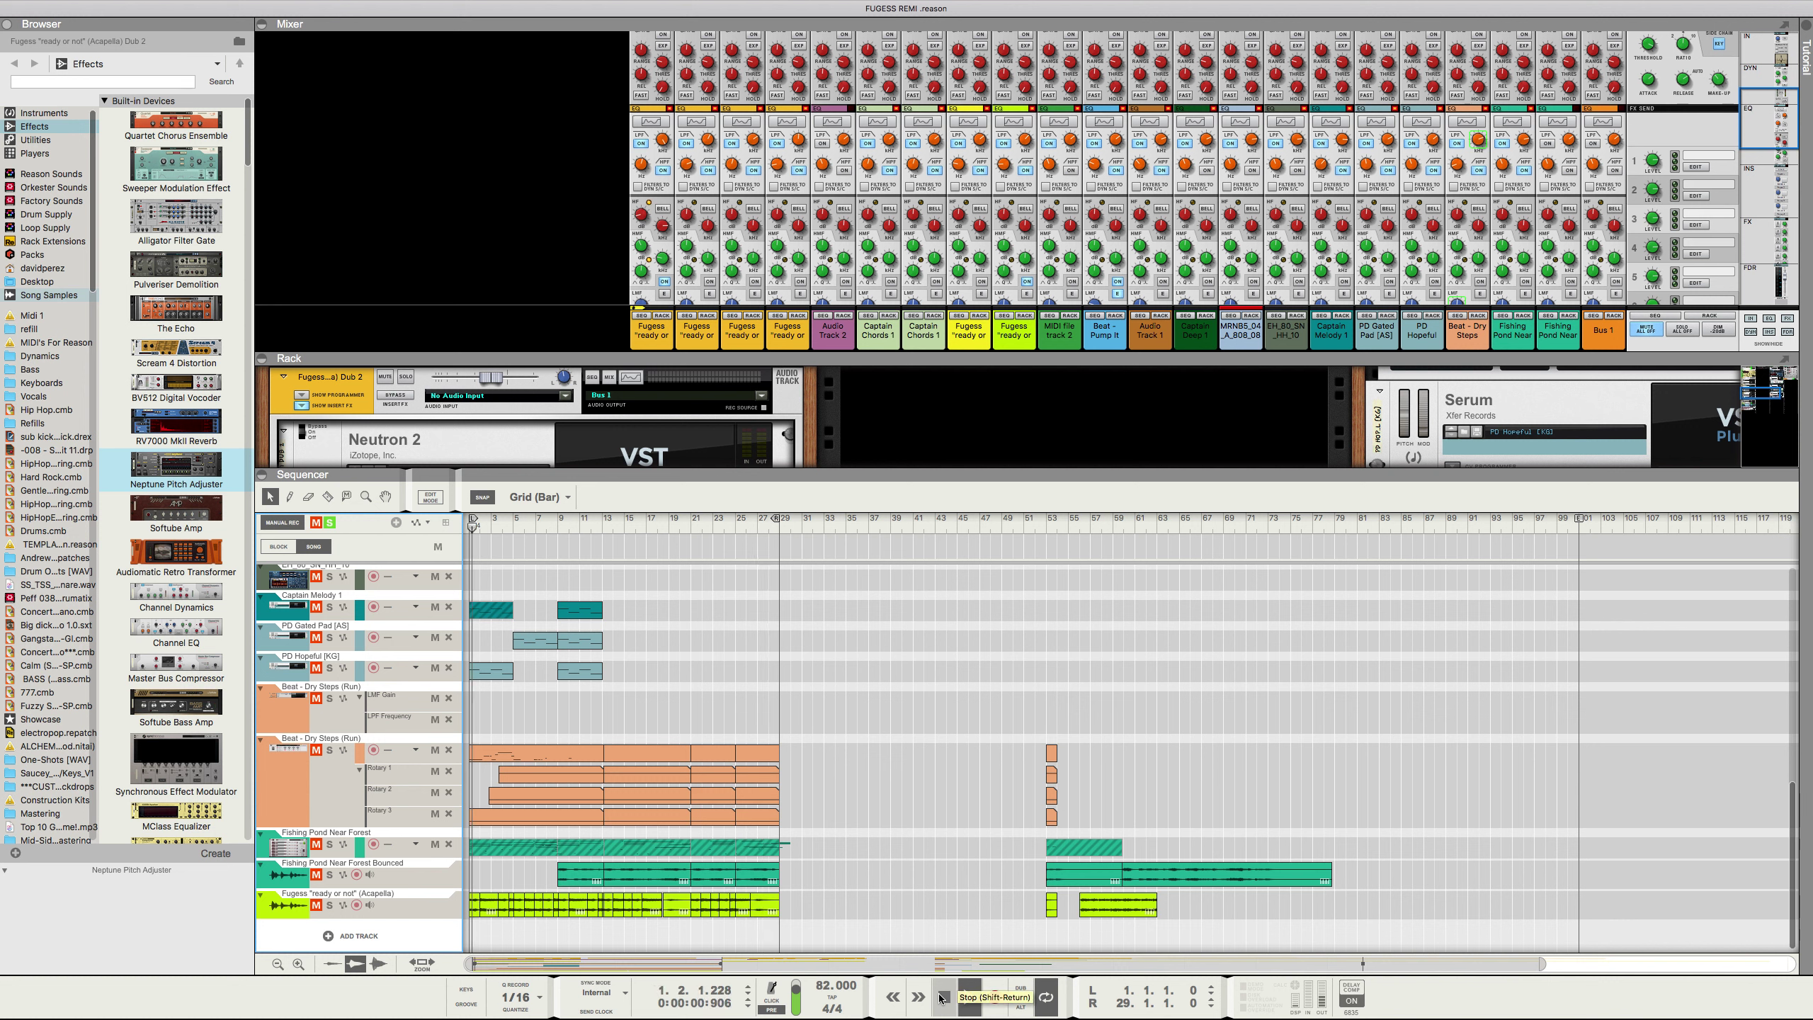
pyautogui.scroll(10, 663, 746)
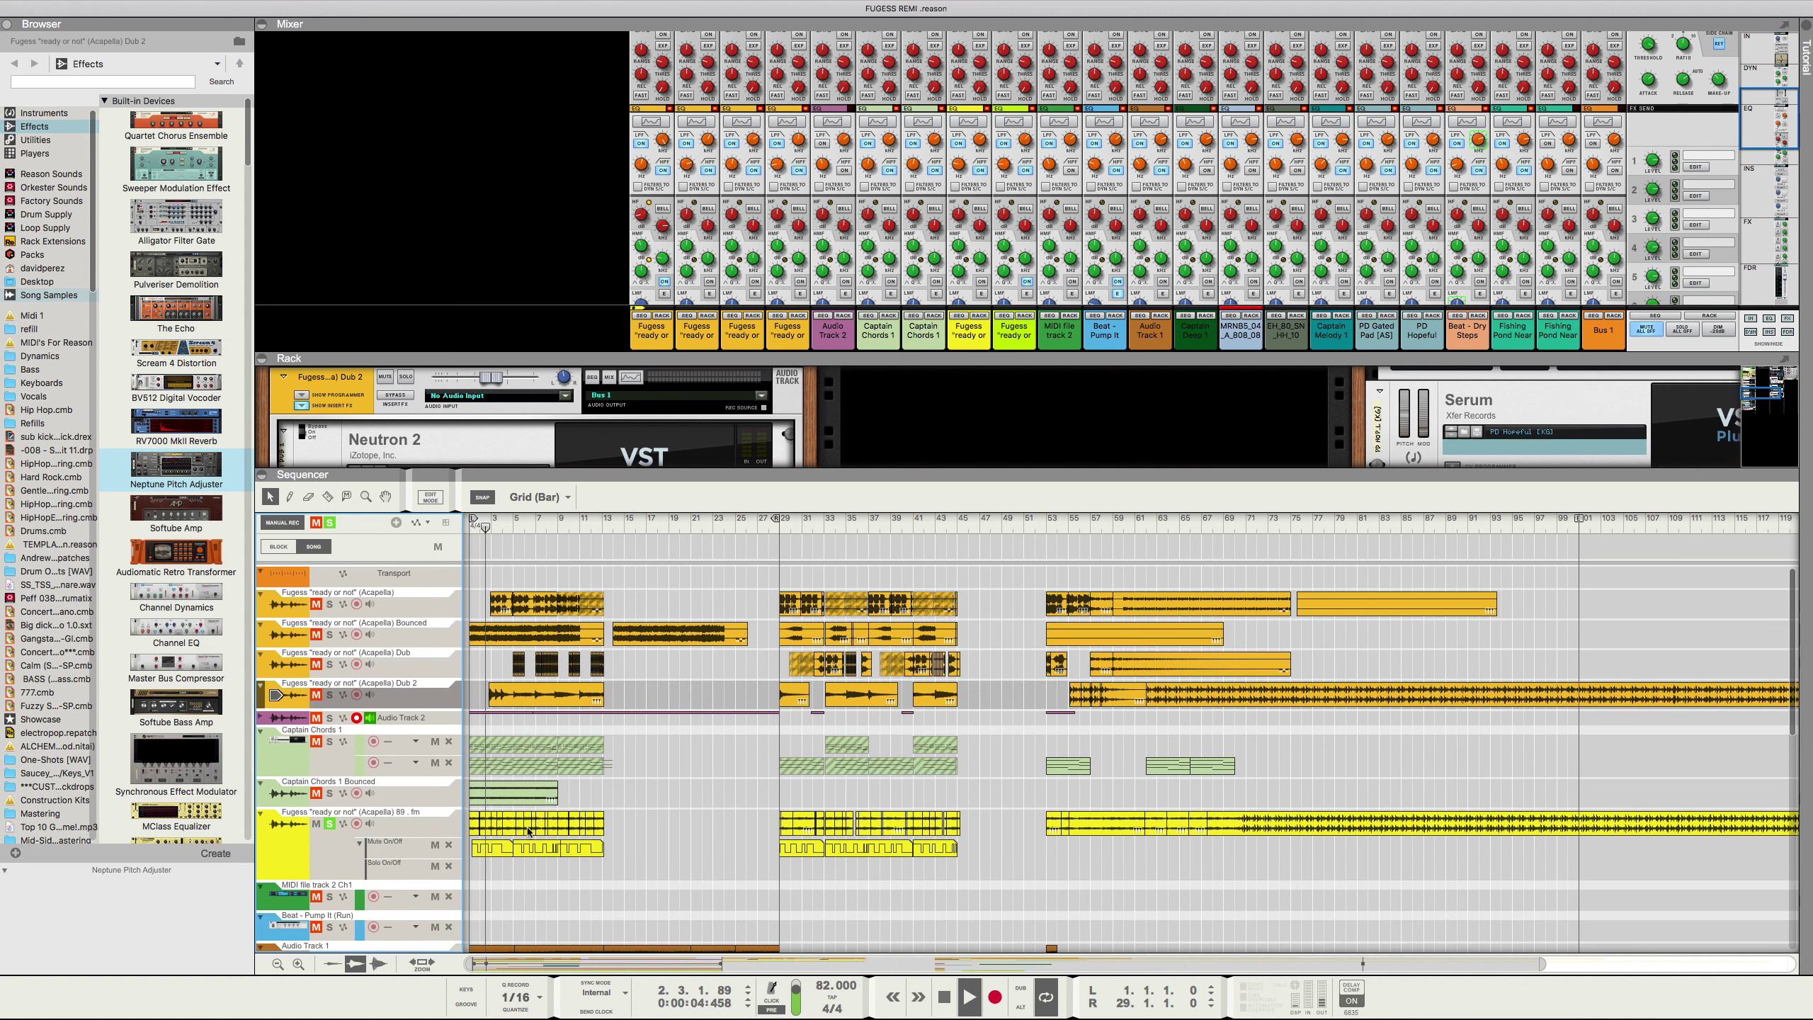
pyautogui.moveTo(628, 814); pyautogui.dragTo(501, 822)
# Step: Apply Normalize Clips to the selected 89 . fm clips so they read 0.00 dB
pyautogui.rightClick(492, 825)
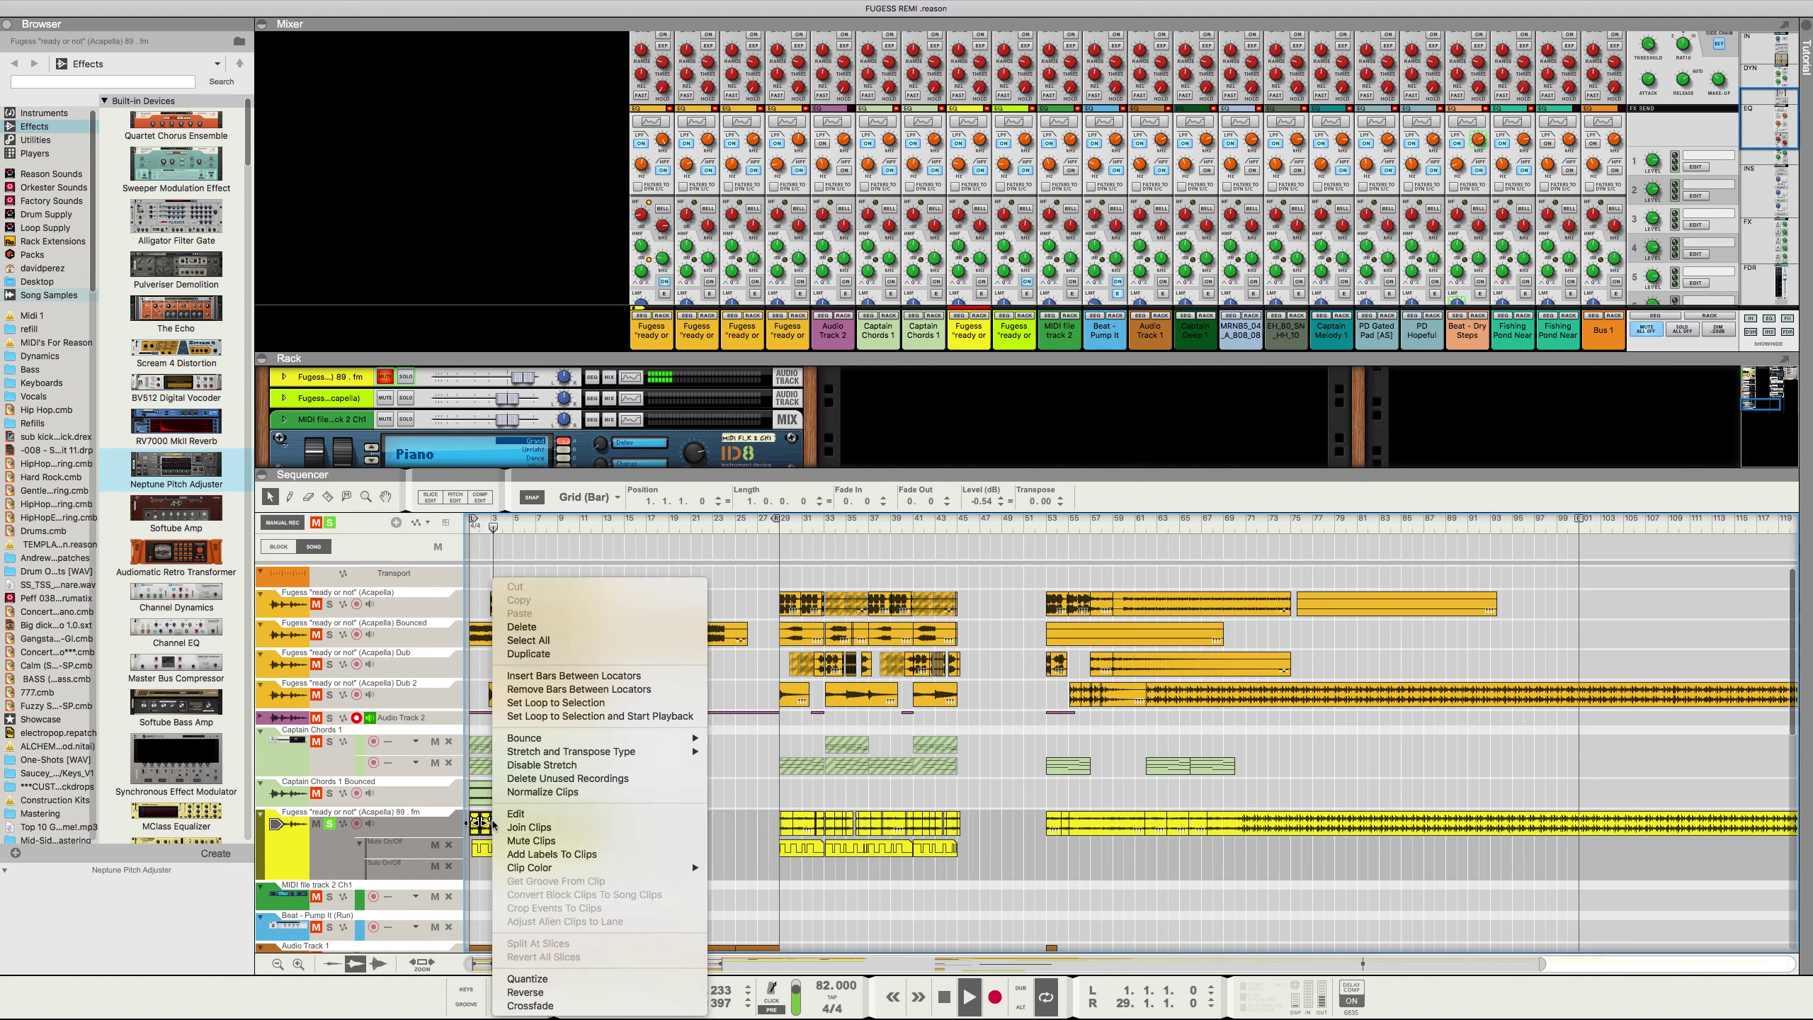
pyautogui.click(525, 792)
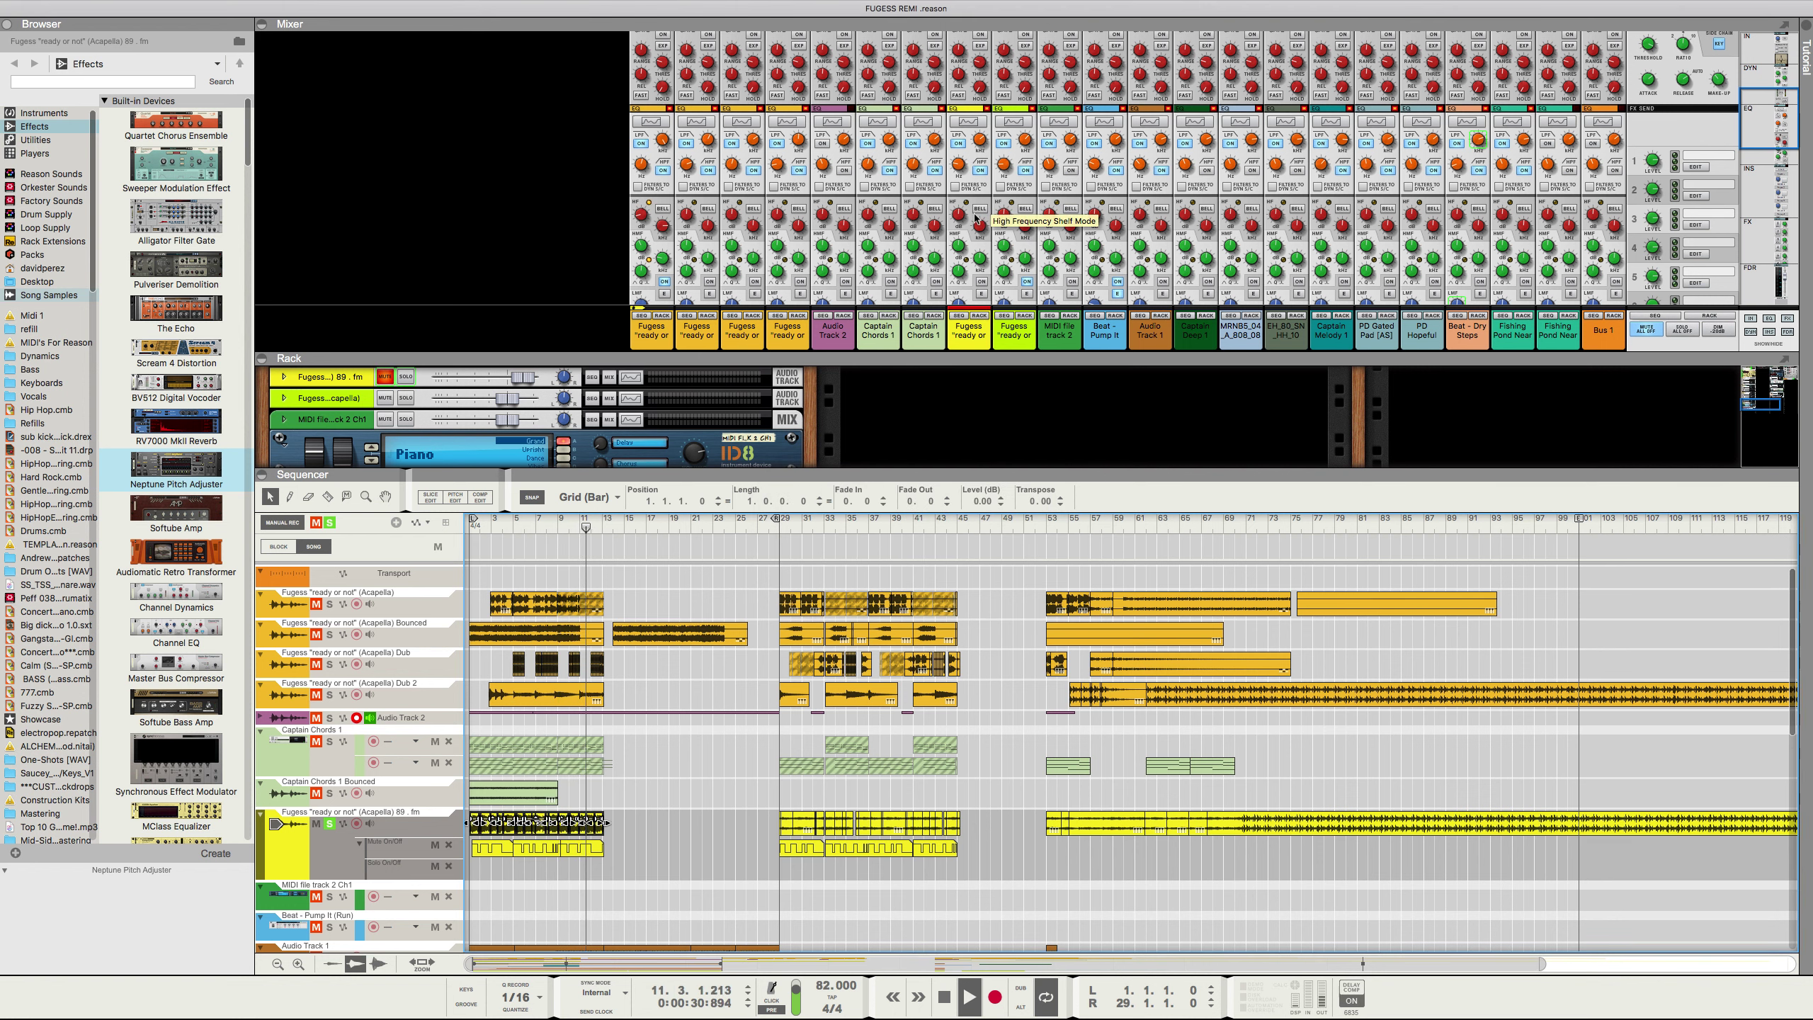
# Step: Restart playback from the beginning of the song
pyautogui.scroll(-10, 976, 219)
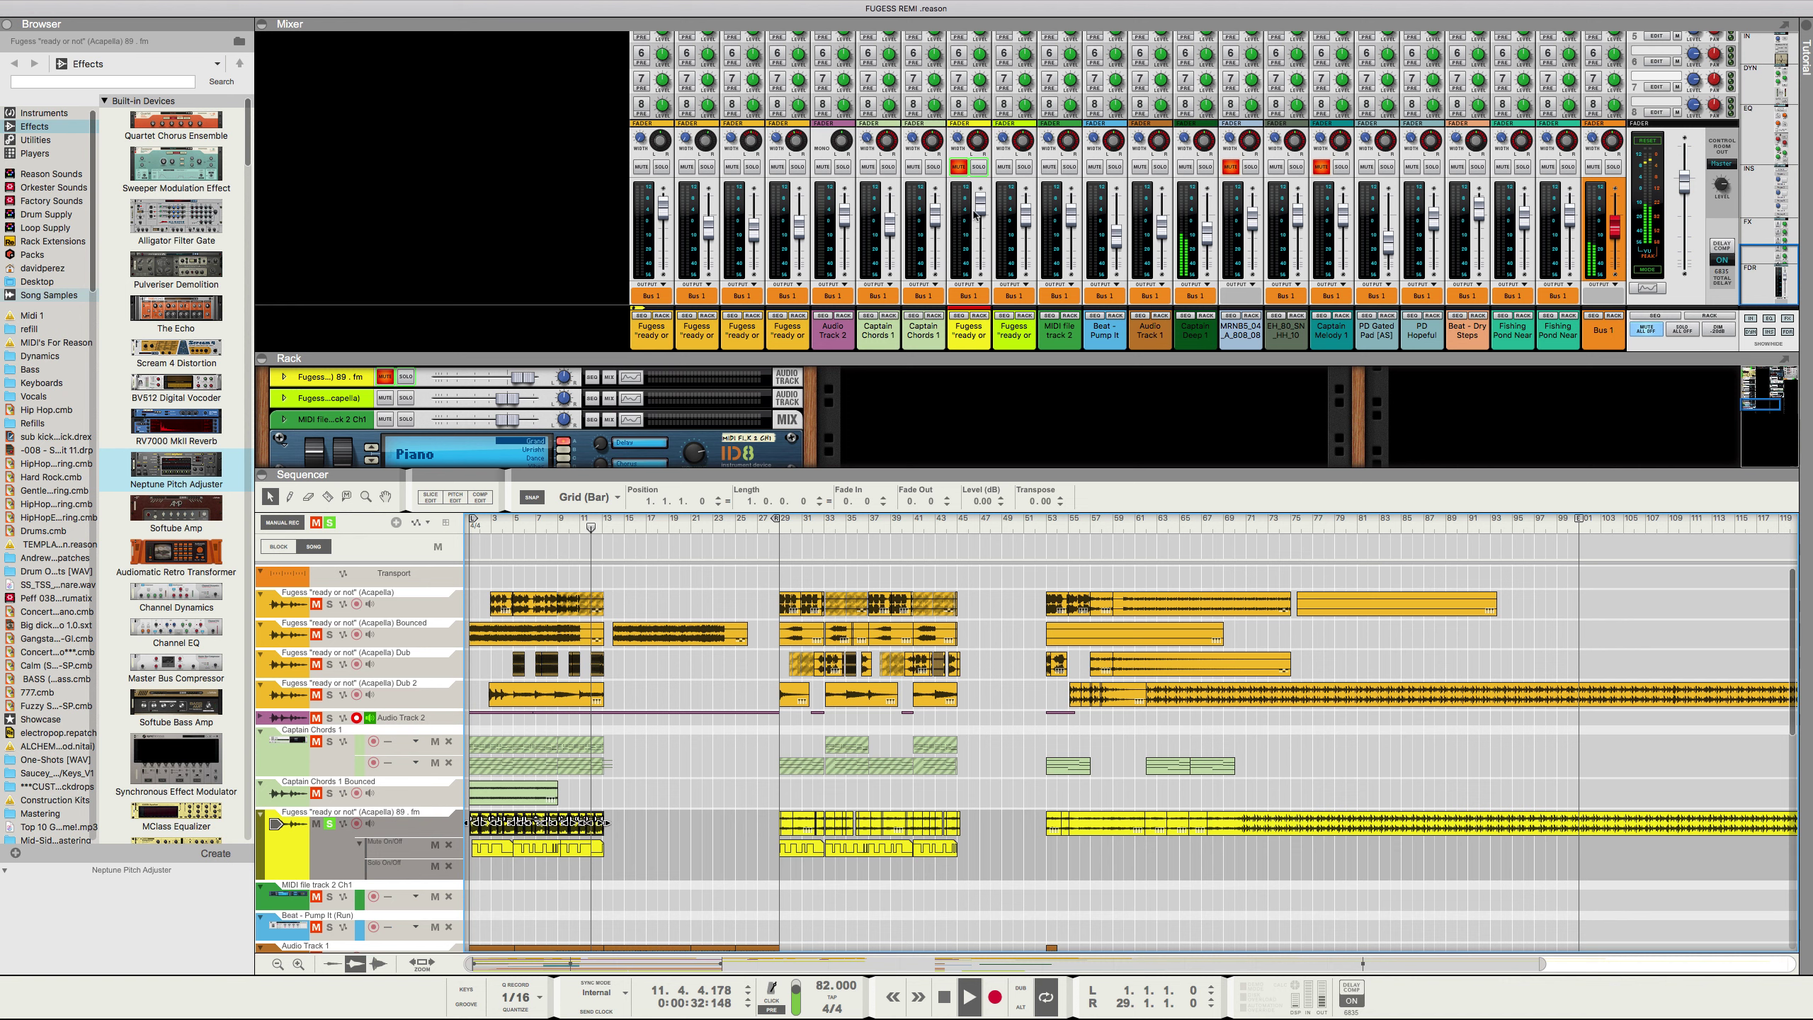
pyautogui.scroll(10, 976, 215)
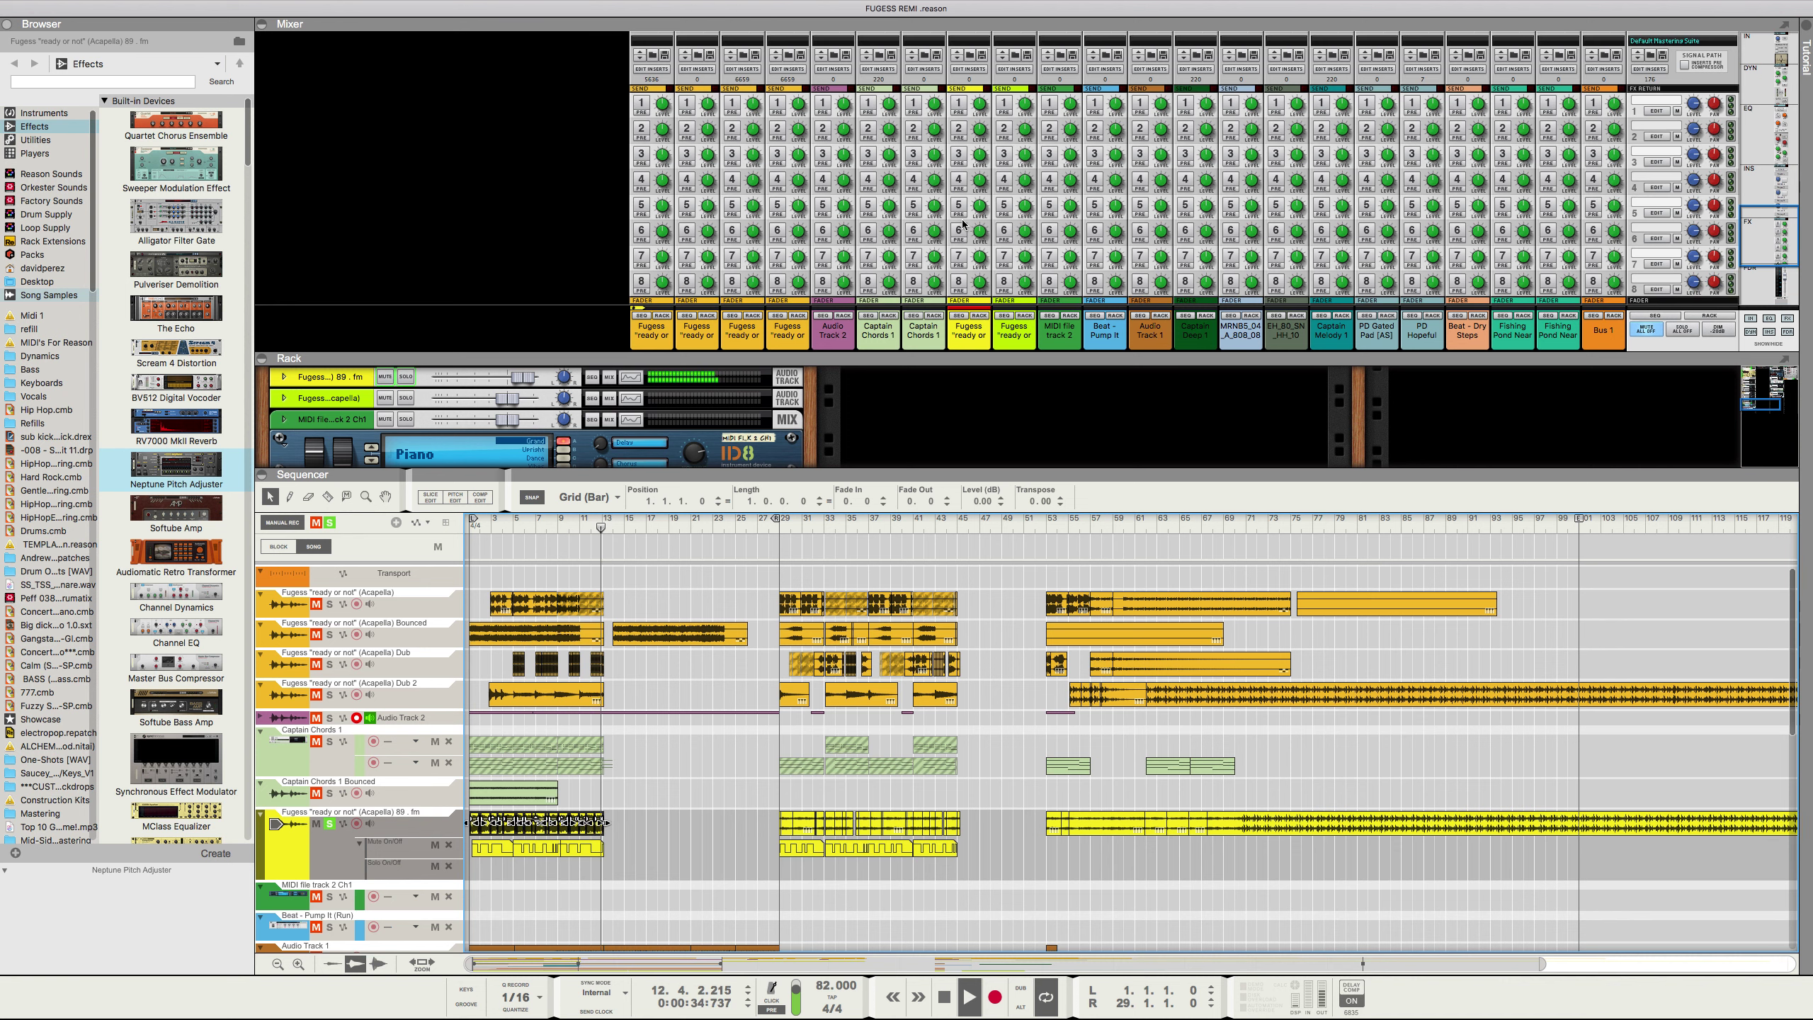
pyautogui.scroll(5, 963, 224)
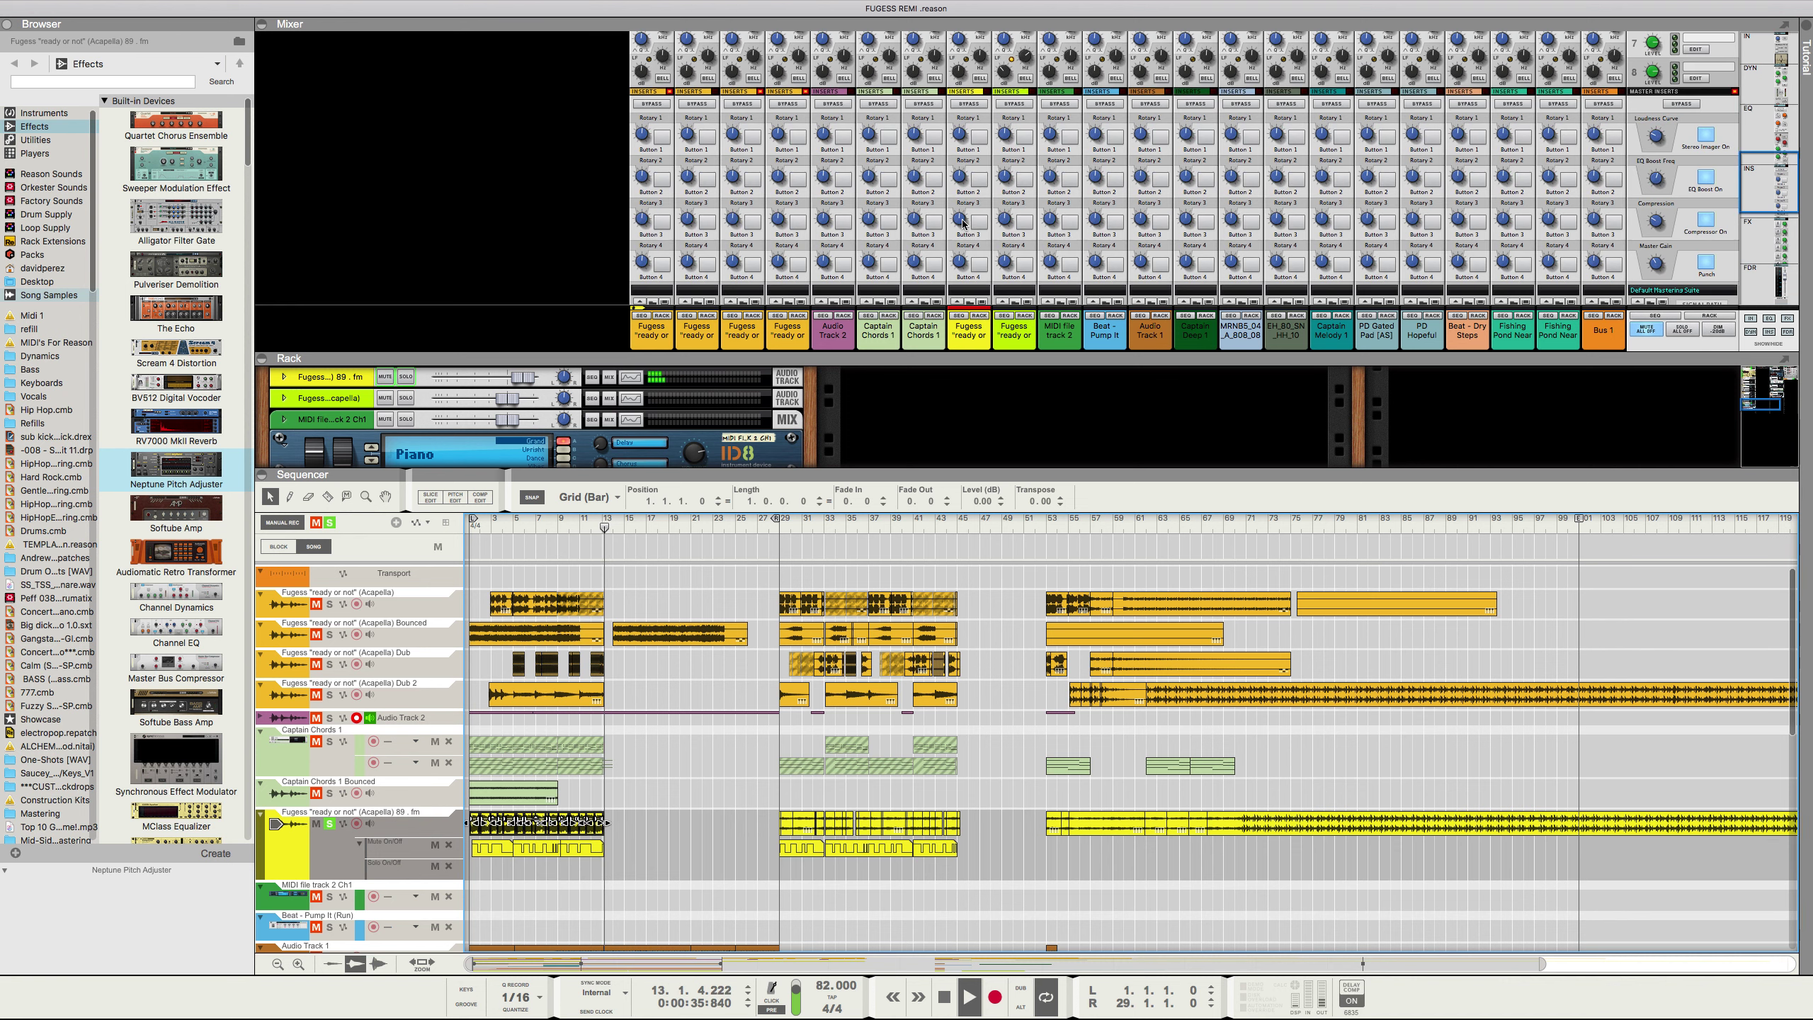
pyautogui.scroll(5, 963, 224)
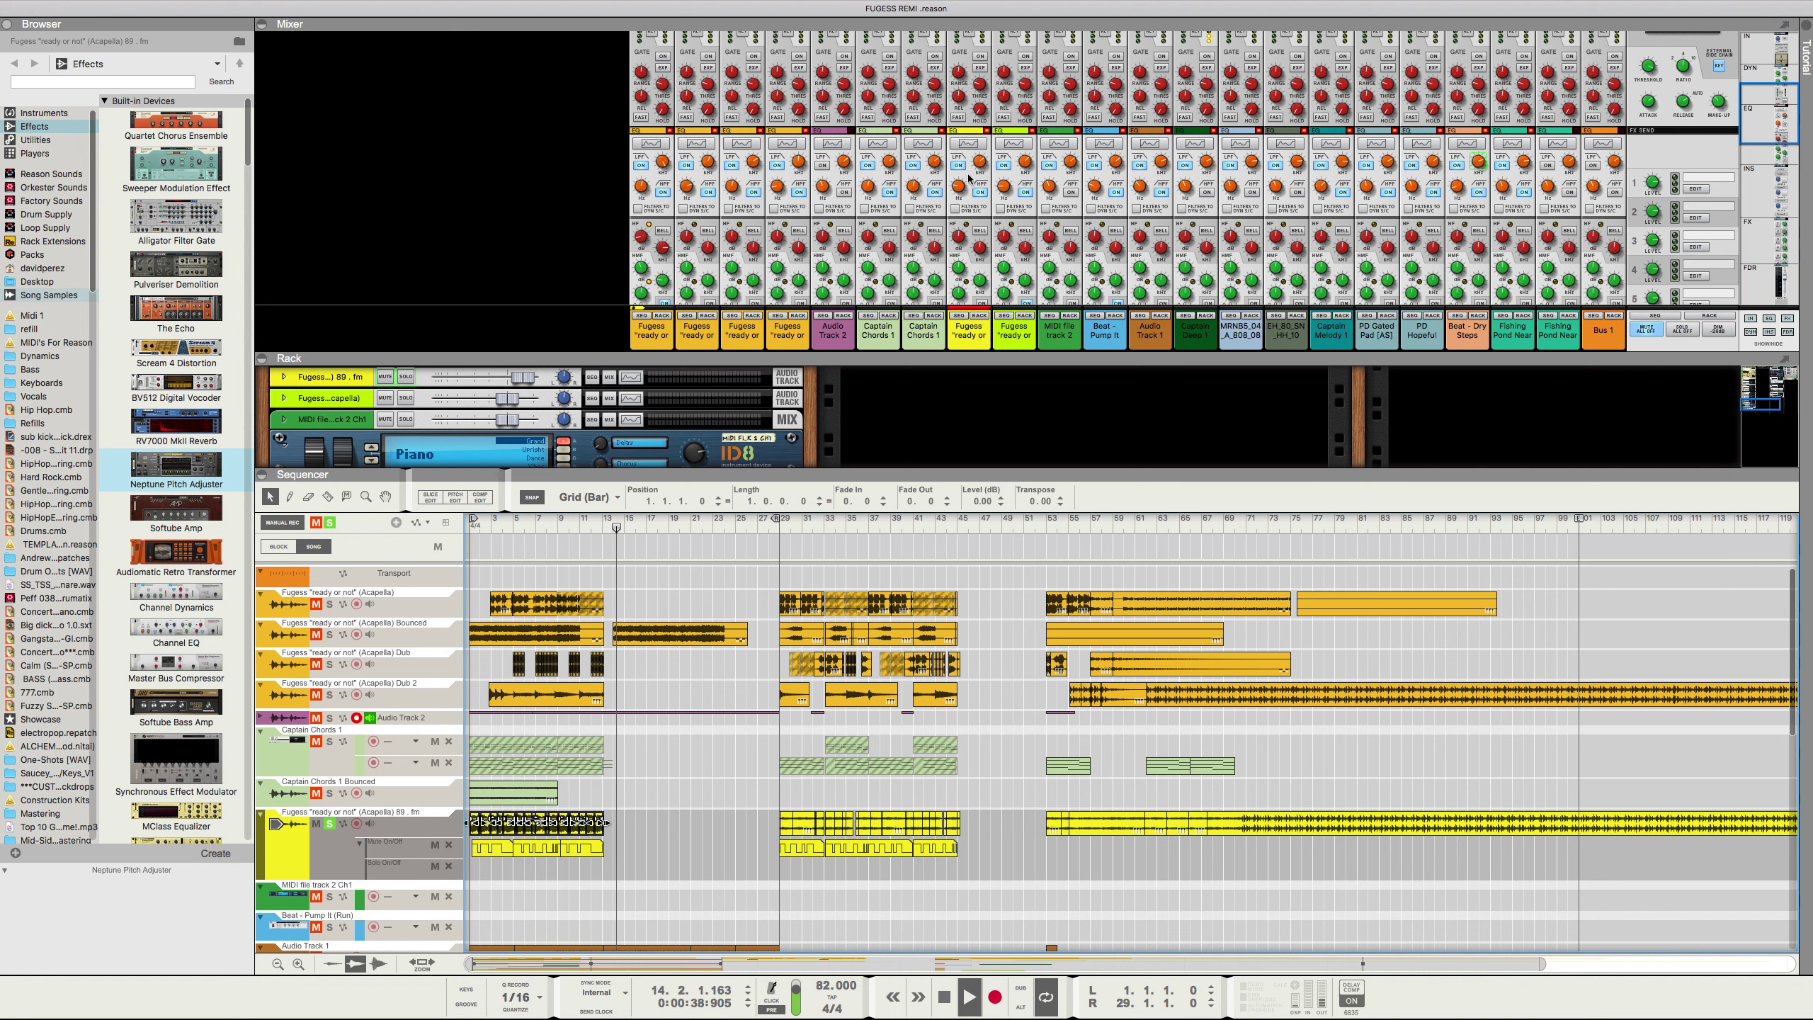
pyautogui.scroll(5, 959, 187)
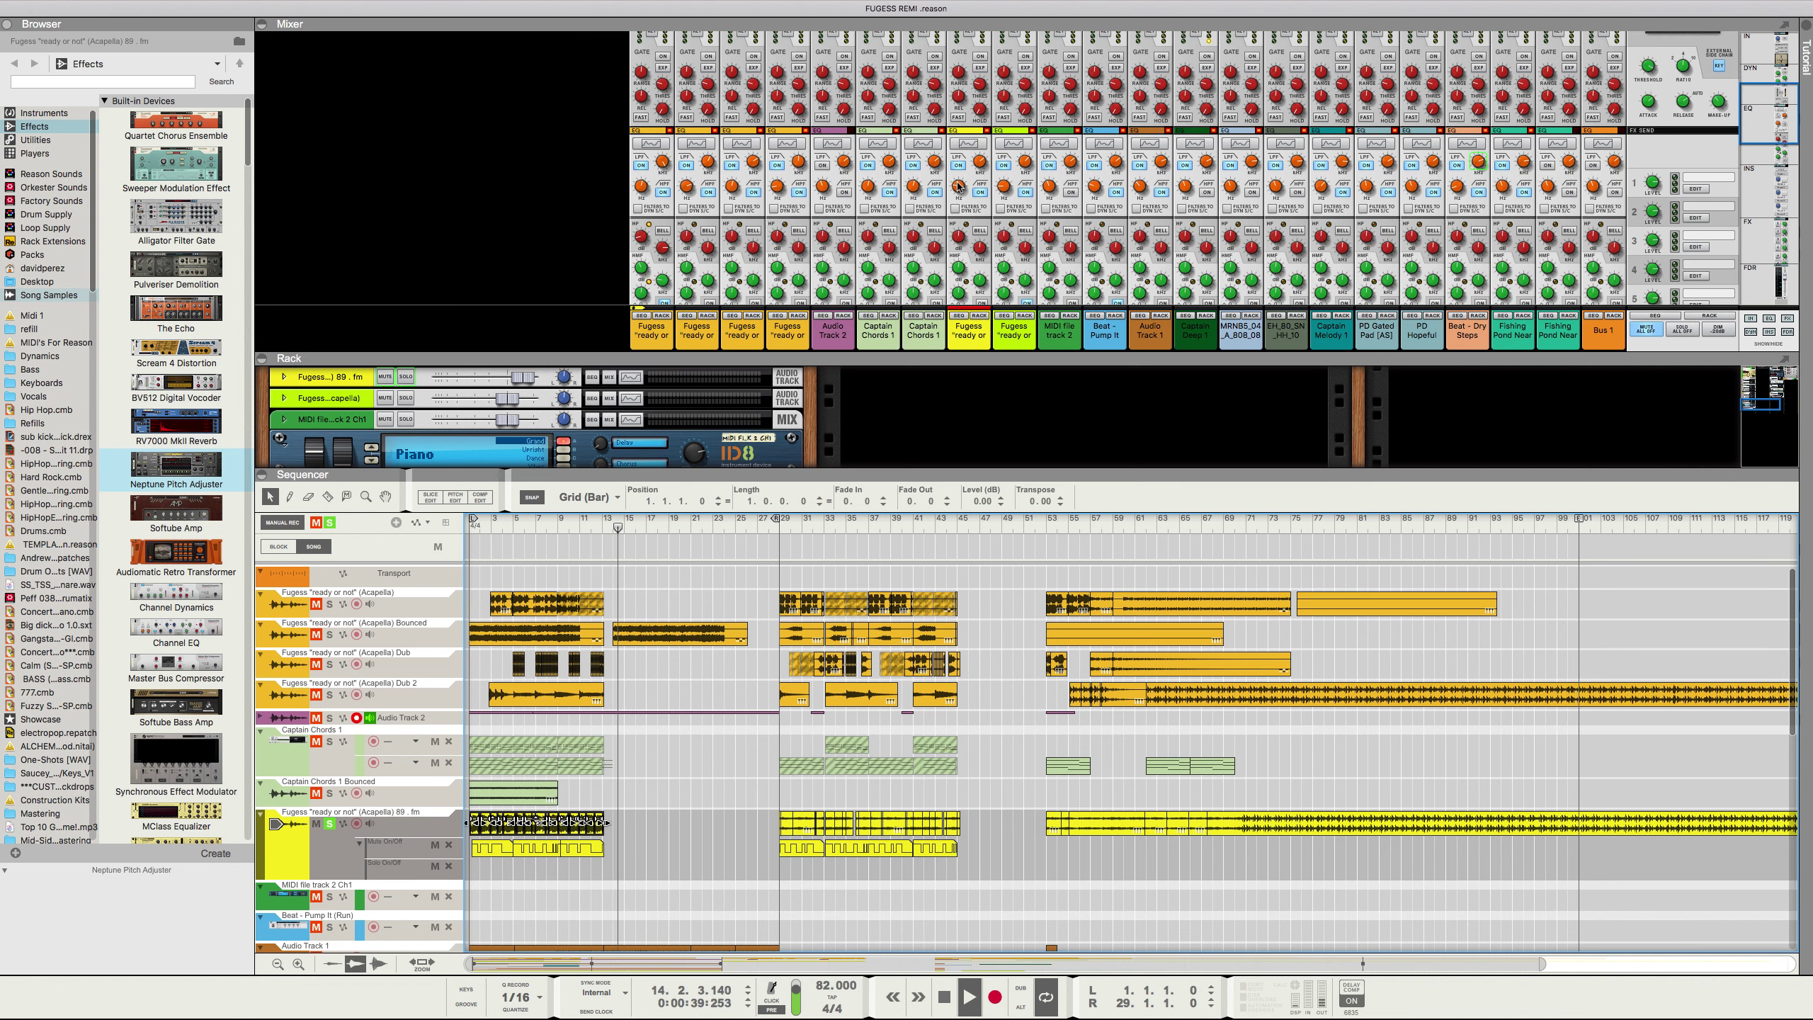
pyautogui.scroll(-5, 960, 200)
pyautogui.press('KP_Decimal')
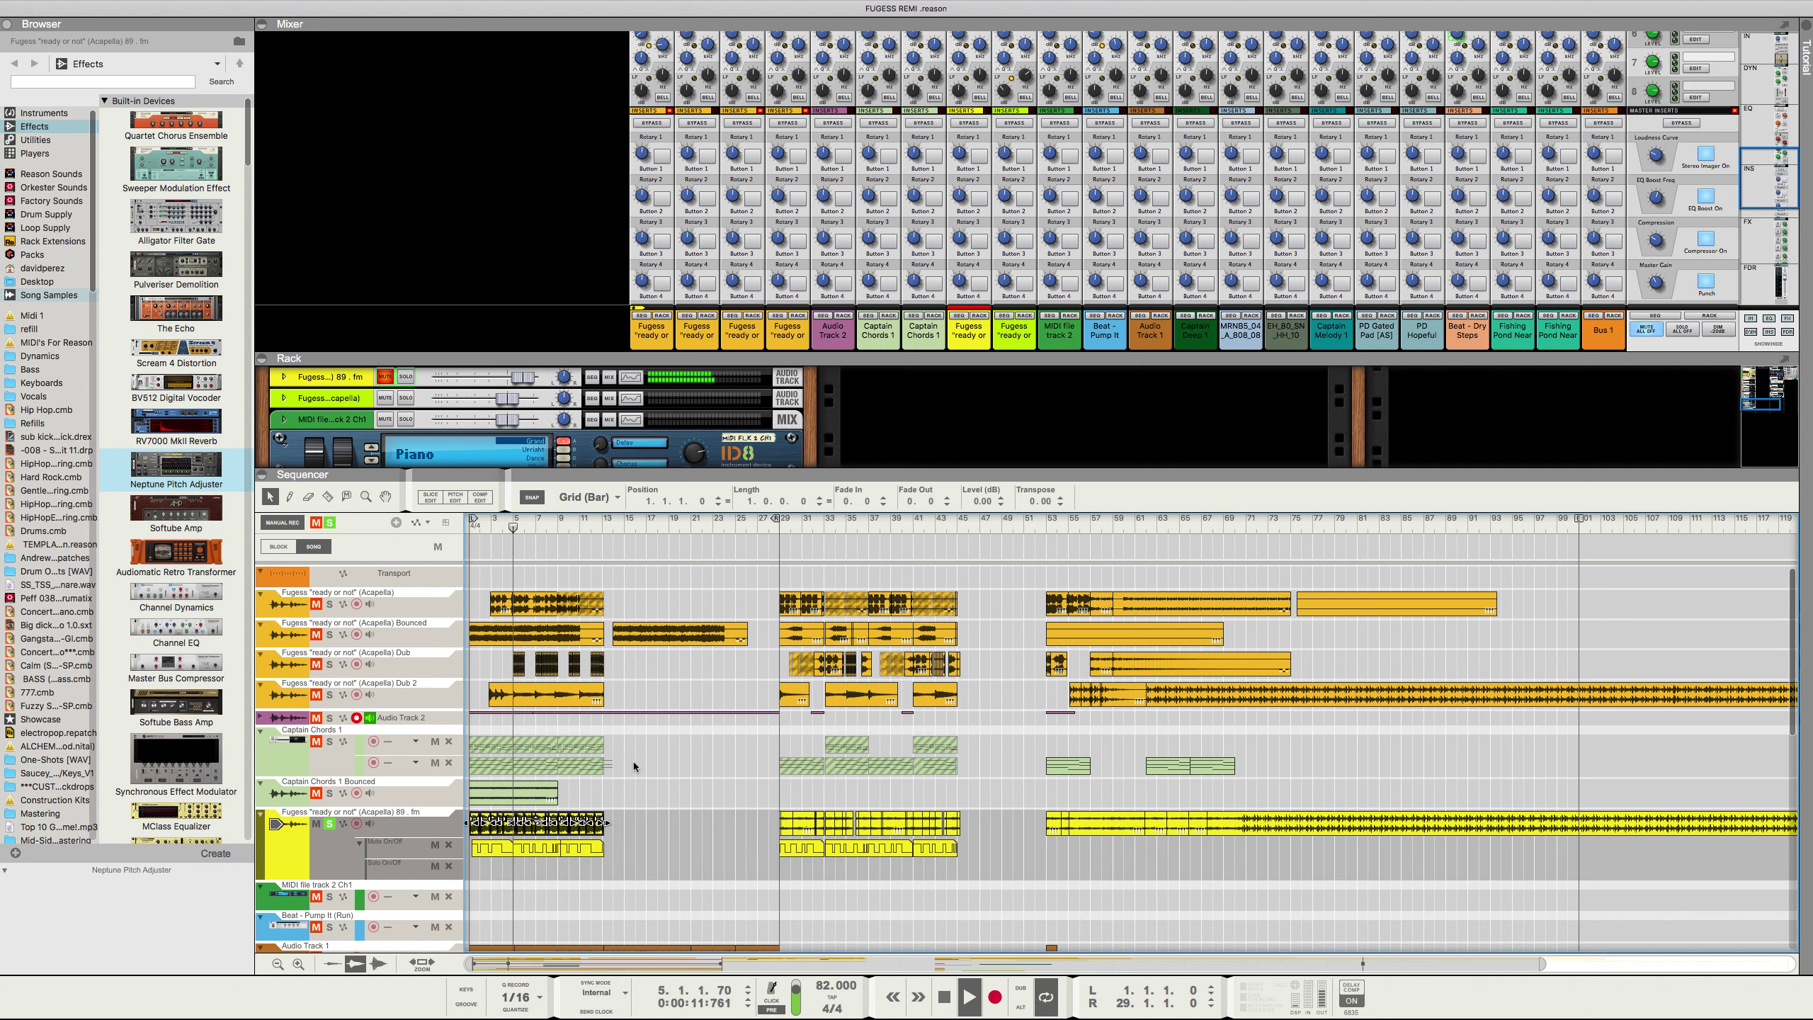
# Step: Select the Fugess acapella 89 . fm track and cut its LMF and LF gain to about -11.11 dB
pyautogui.click(291, 844)
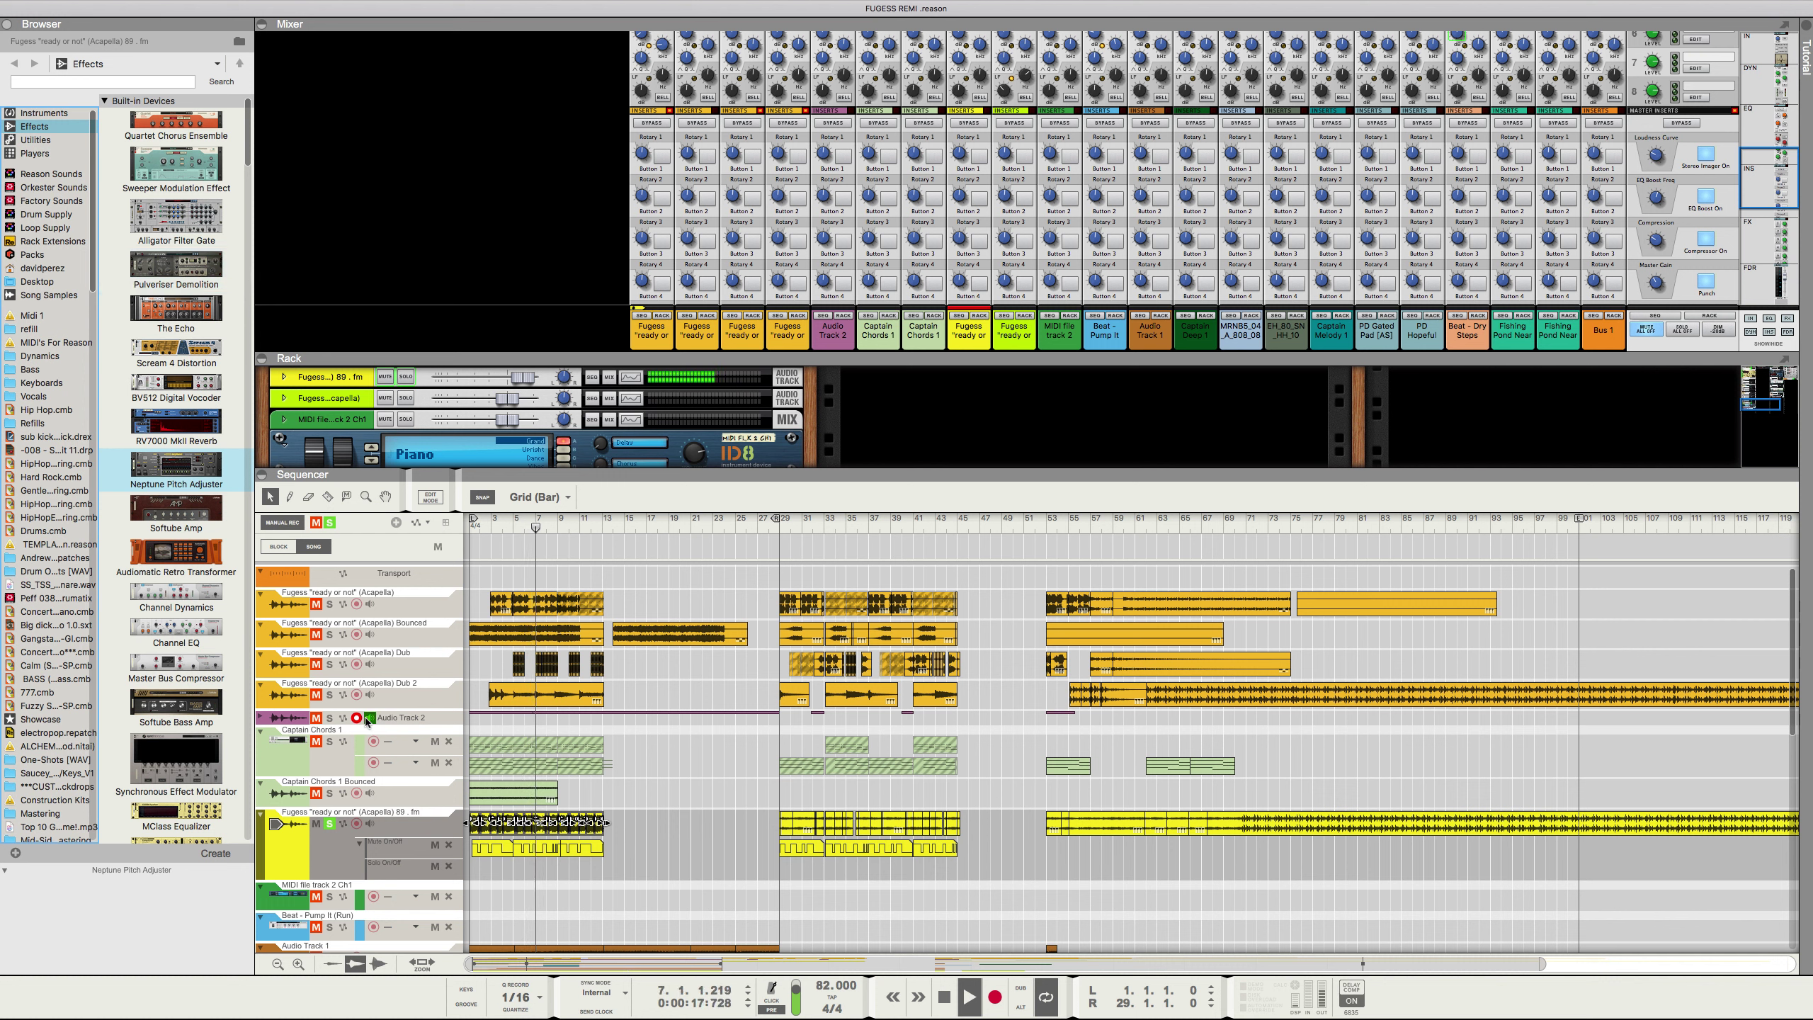
pyautogui.click(292, 796)
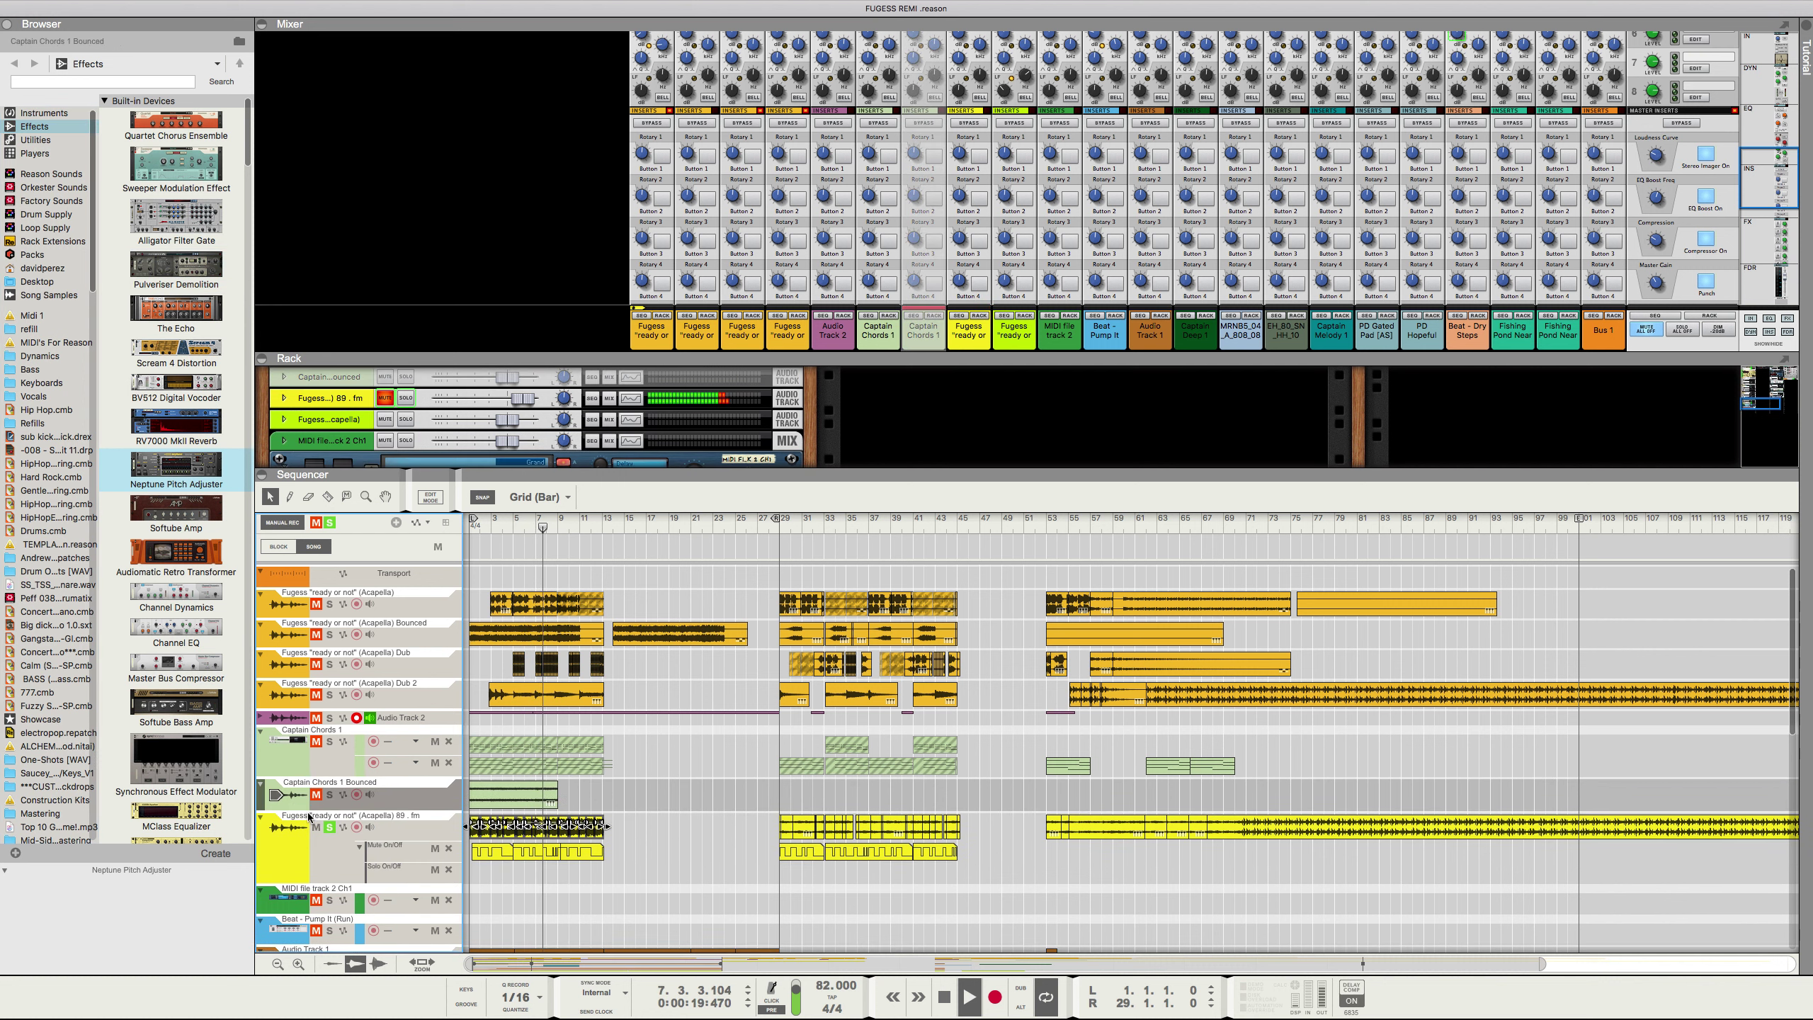
pyautogui.click(293, 832)
pyautogui.scroll(3, 1106, 86)
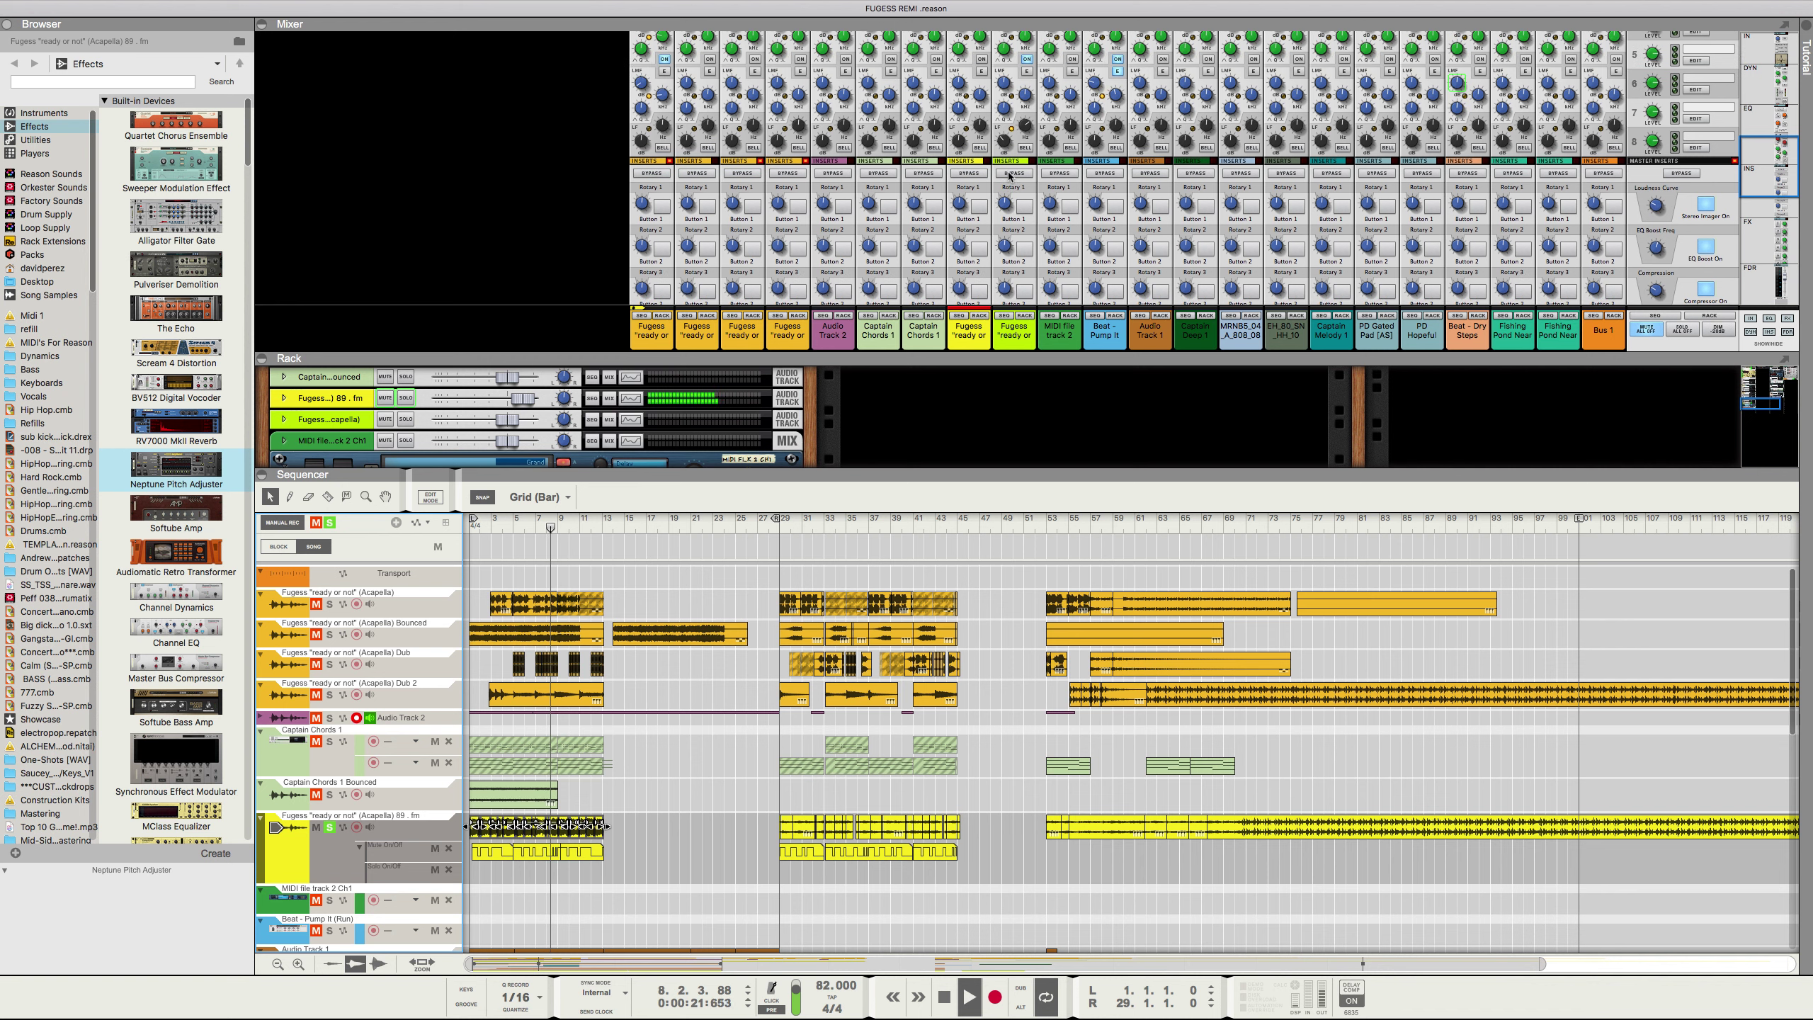
pyautogui.scroll(-3, 983, 274)
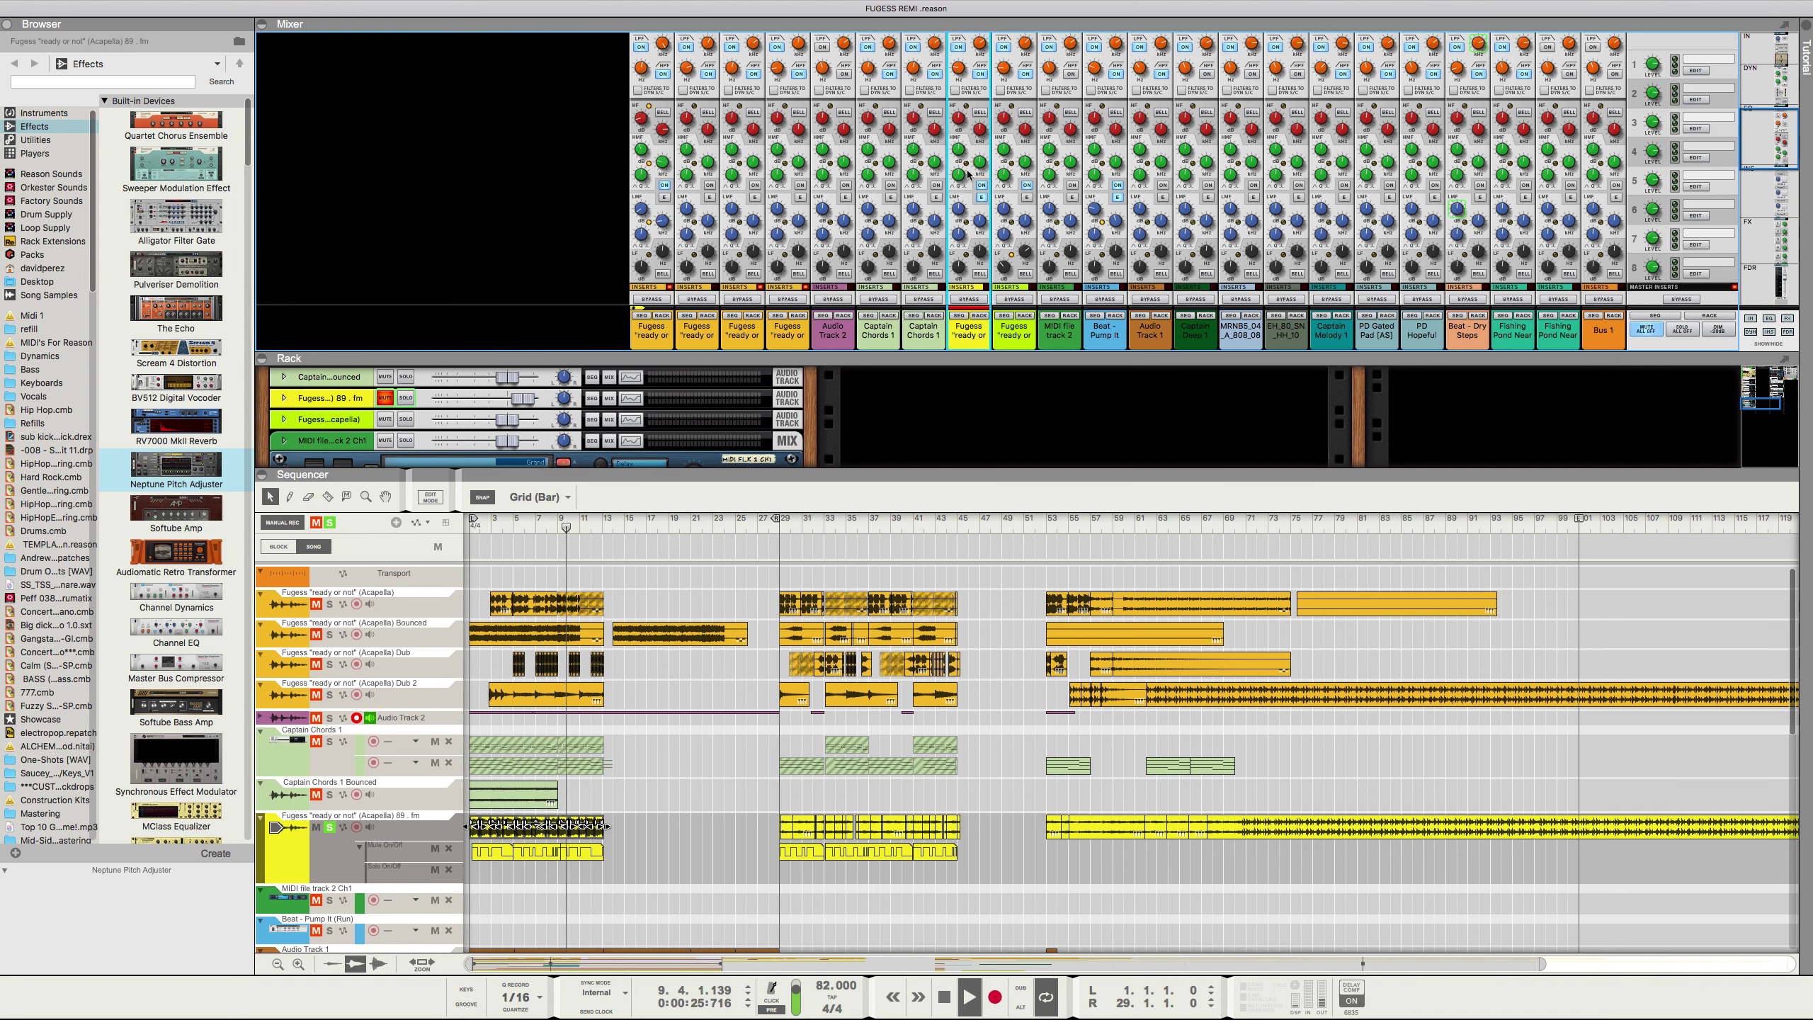
pyautogui.moveTo(958, 213); pyautogui.dragTo(963, 323)
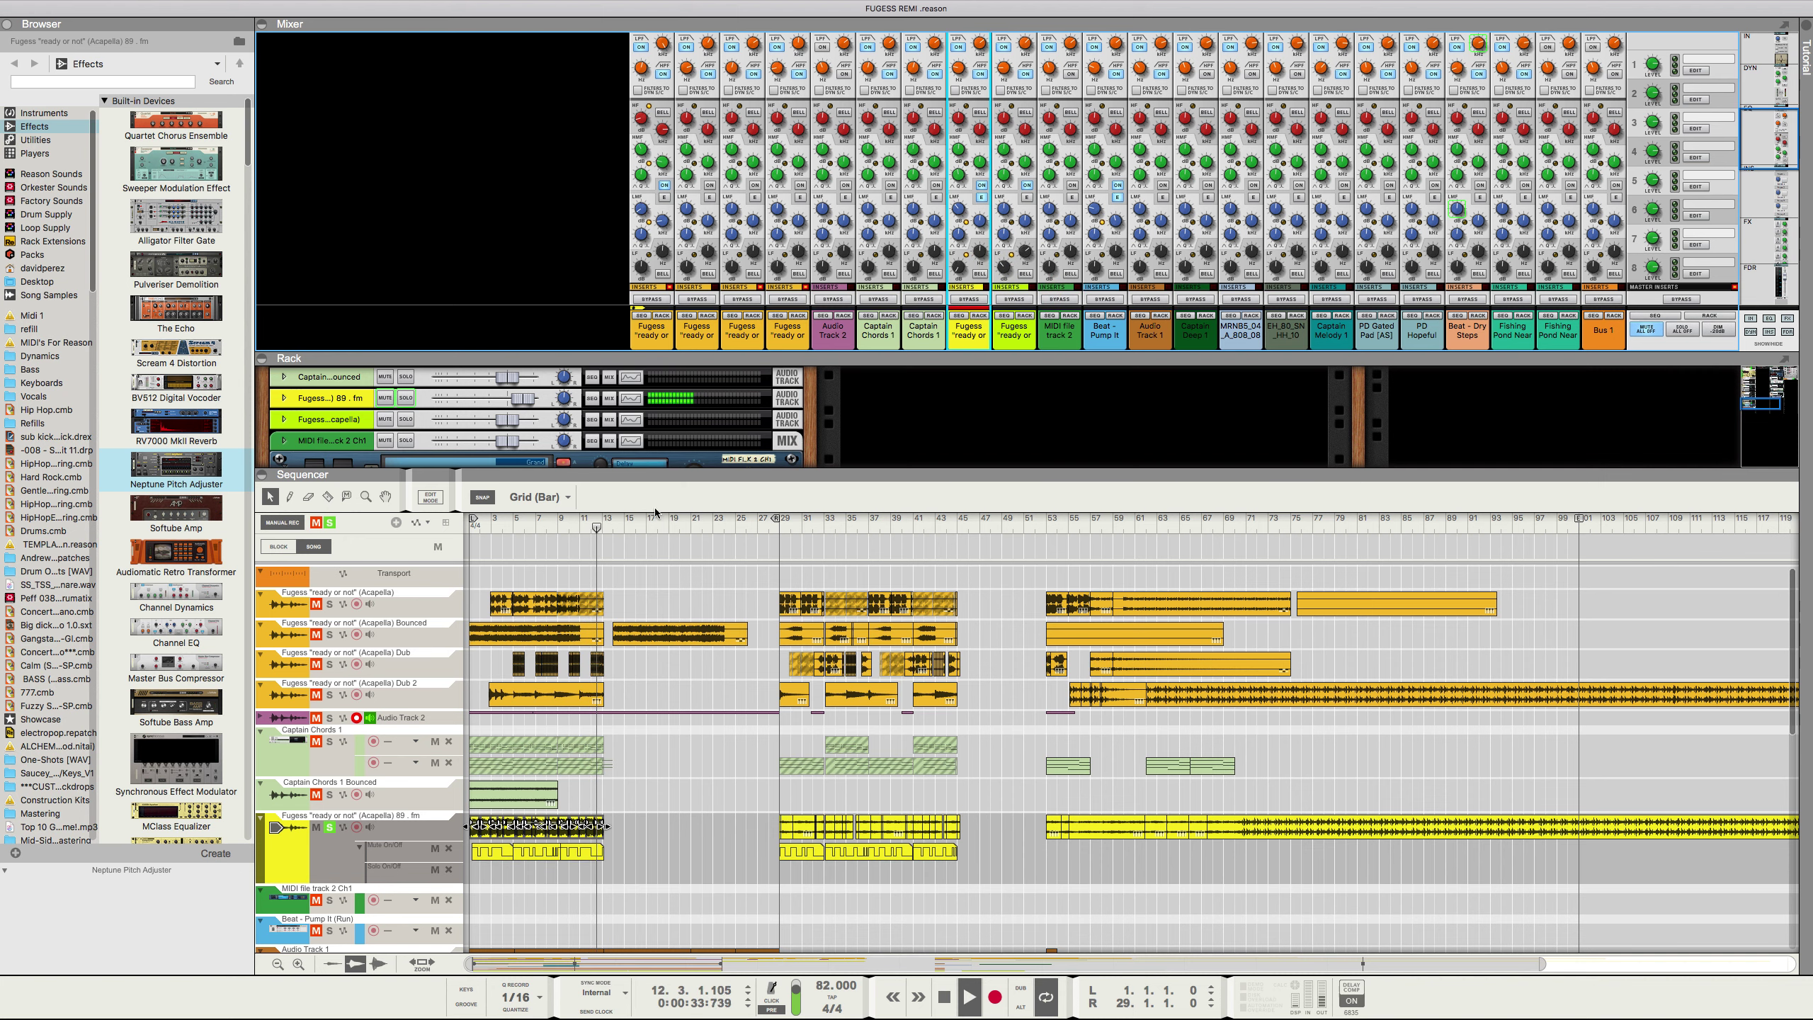
# Step: Send playback back to the start of the song
pyautogui.click(524, 521)
pyautogui.press('KP_1')
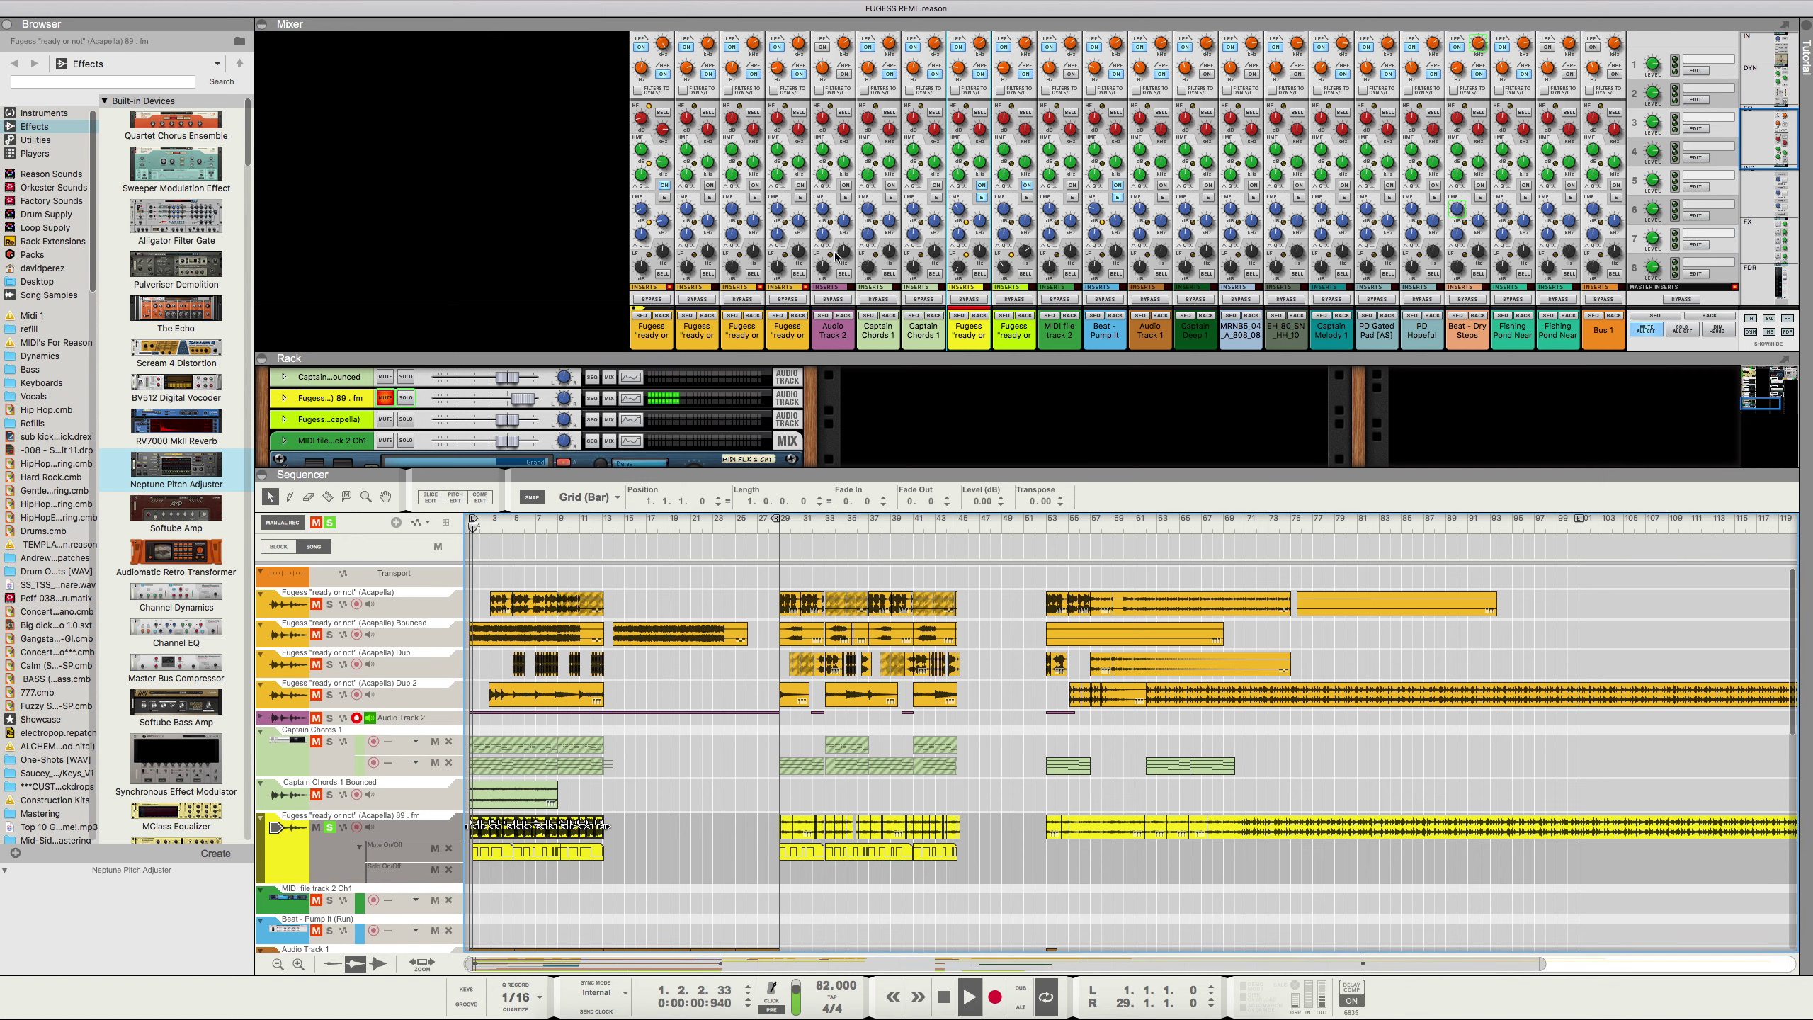
pyautogui.click(384, 397)
pyautogui.scroll(-10, 938, 245)
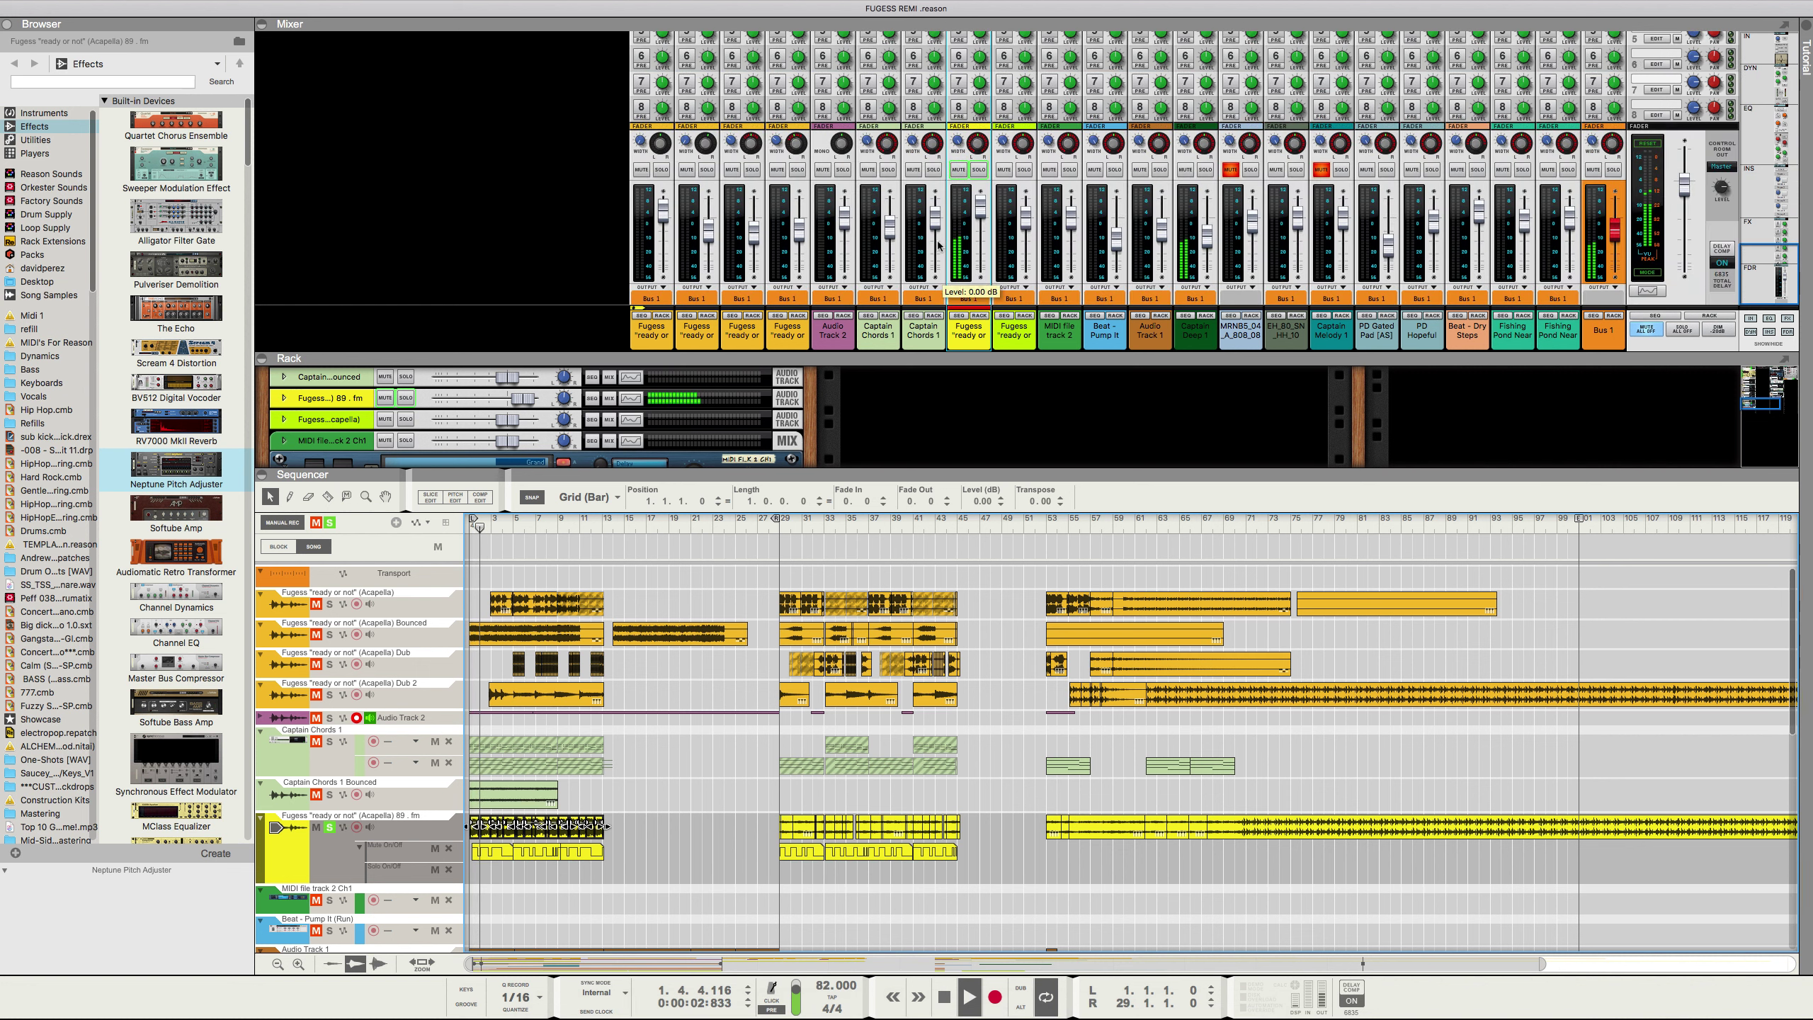
pyautogui.scroll(6, 937, 245)
pyautogui.scroll(1, 938, 245)
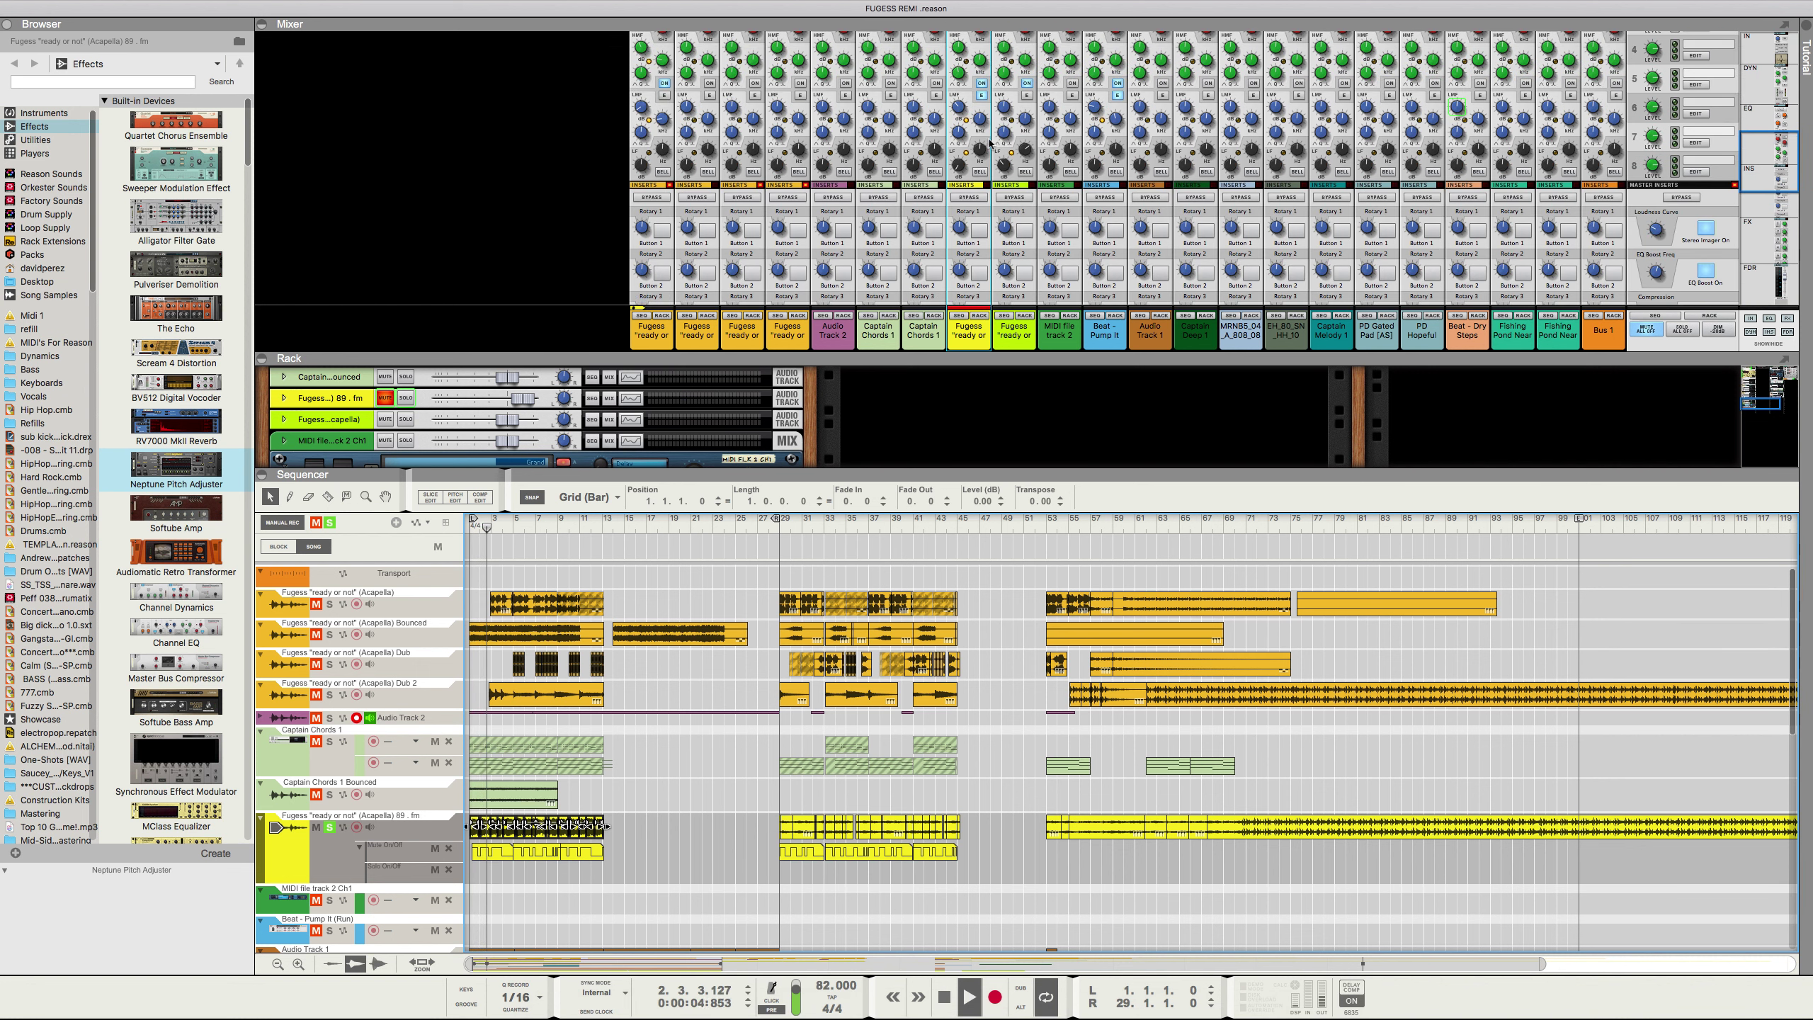
pyautogui.scroll(3, 954, 264)
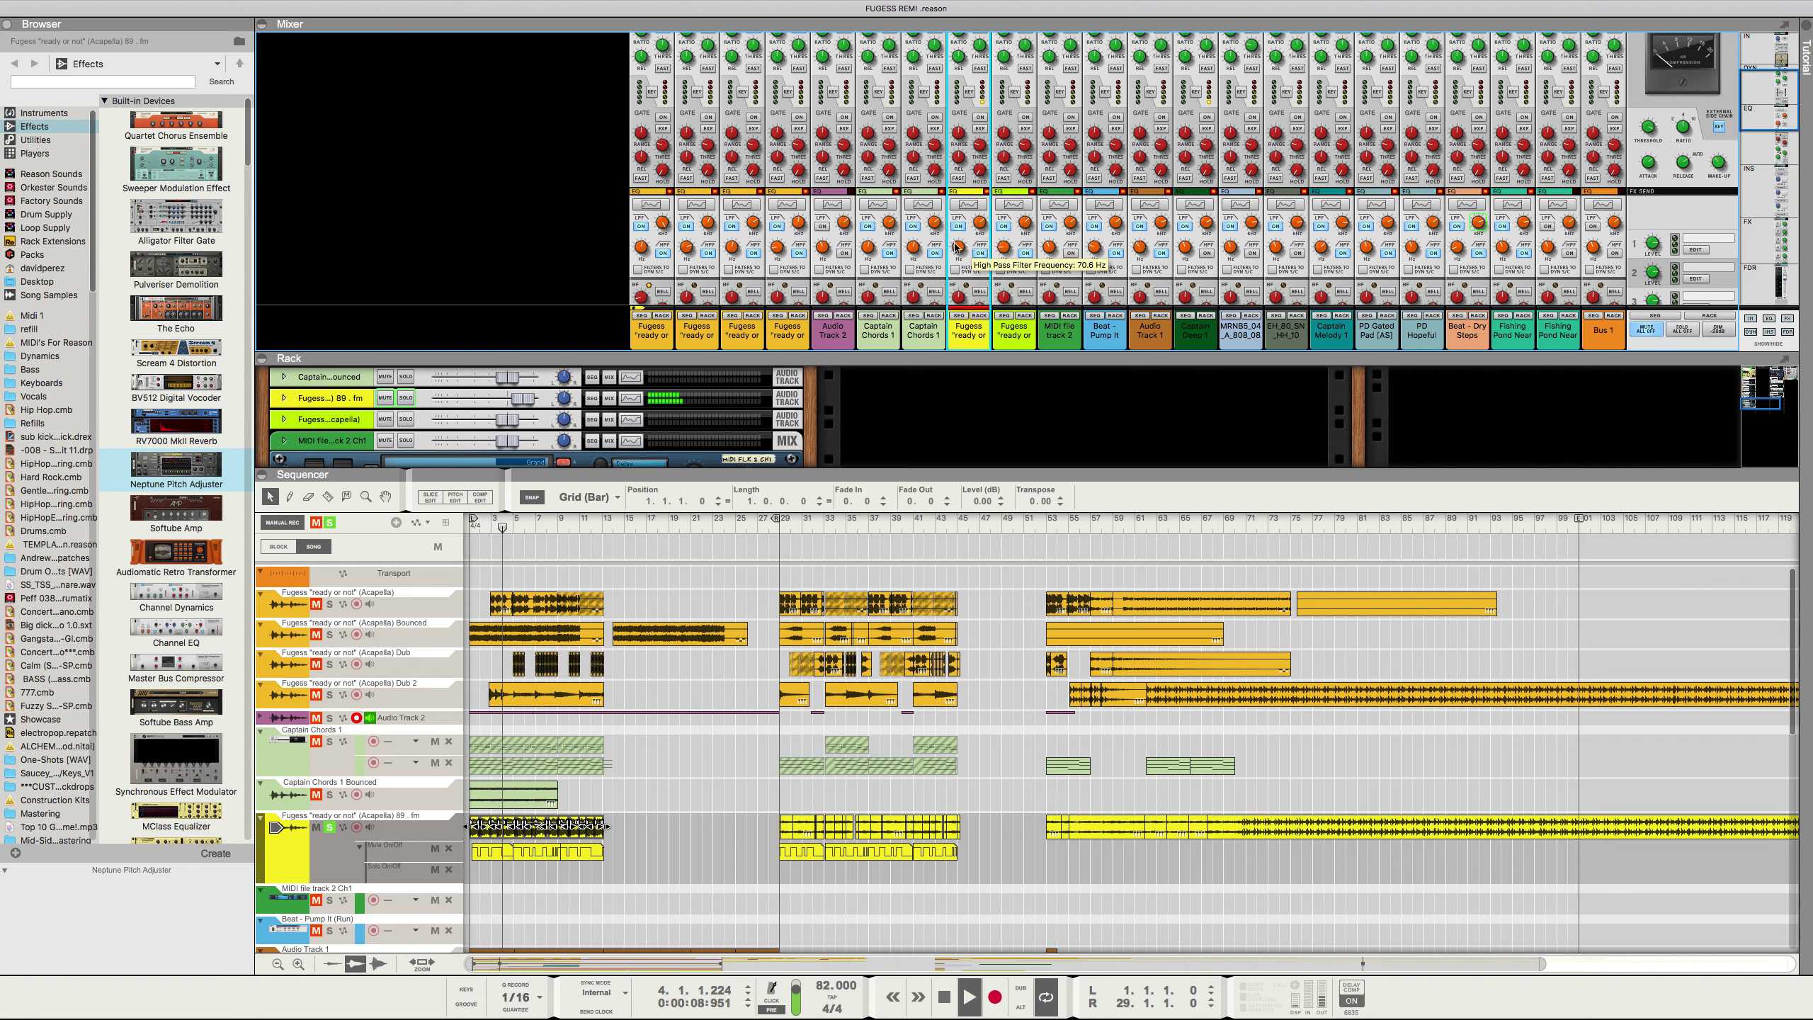
pyautogui.scroll(-4, 957, 247)
# Step: Raise the acapella's low-mid EQ gain to -10.16 dB and trim high-mid to -1.59 dB
pyautogui.moveTo(959, 159); pyautogui.dragTo(977, 109)
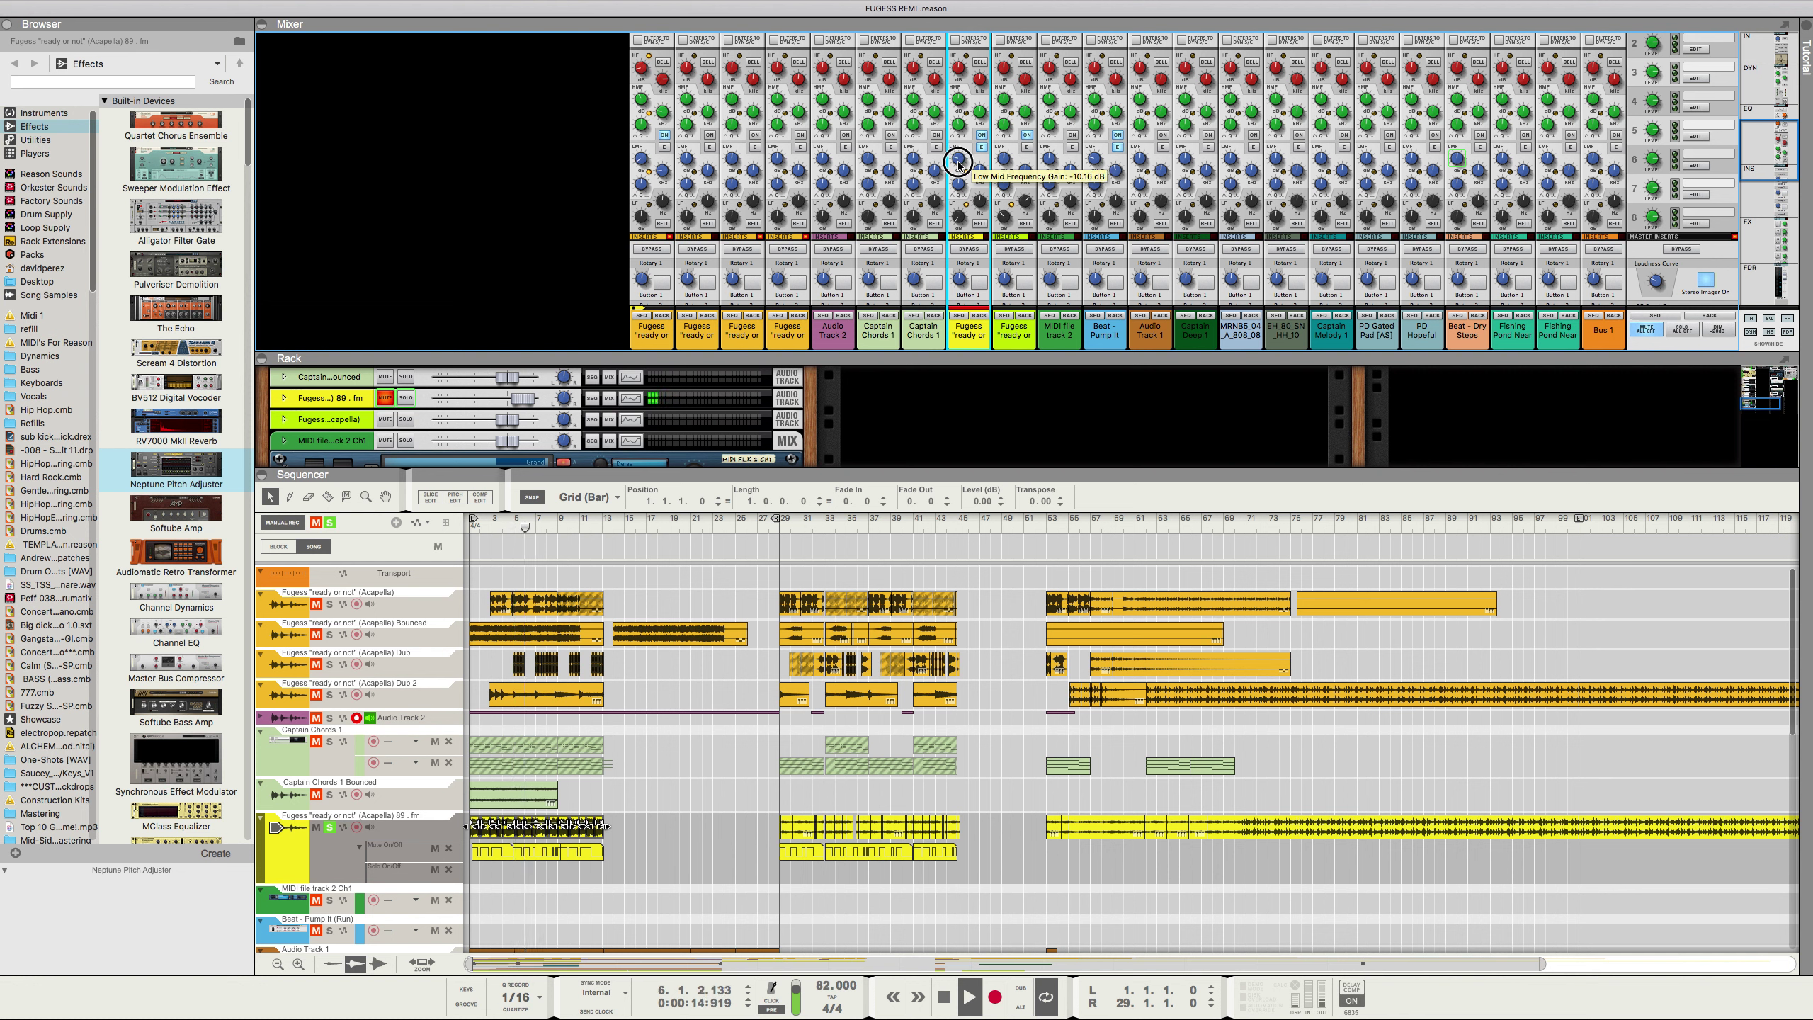
pyautogui.moveTo(962, 97); pyautogui.dragTo(970, 136)
pyautogui.scroll(5, 979, 160)
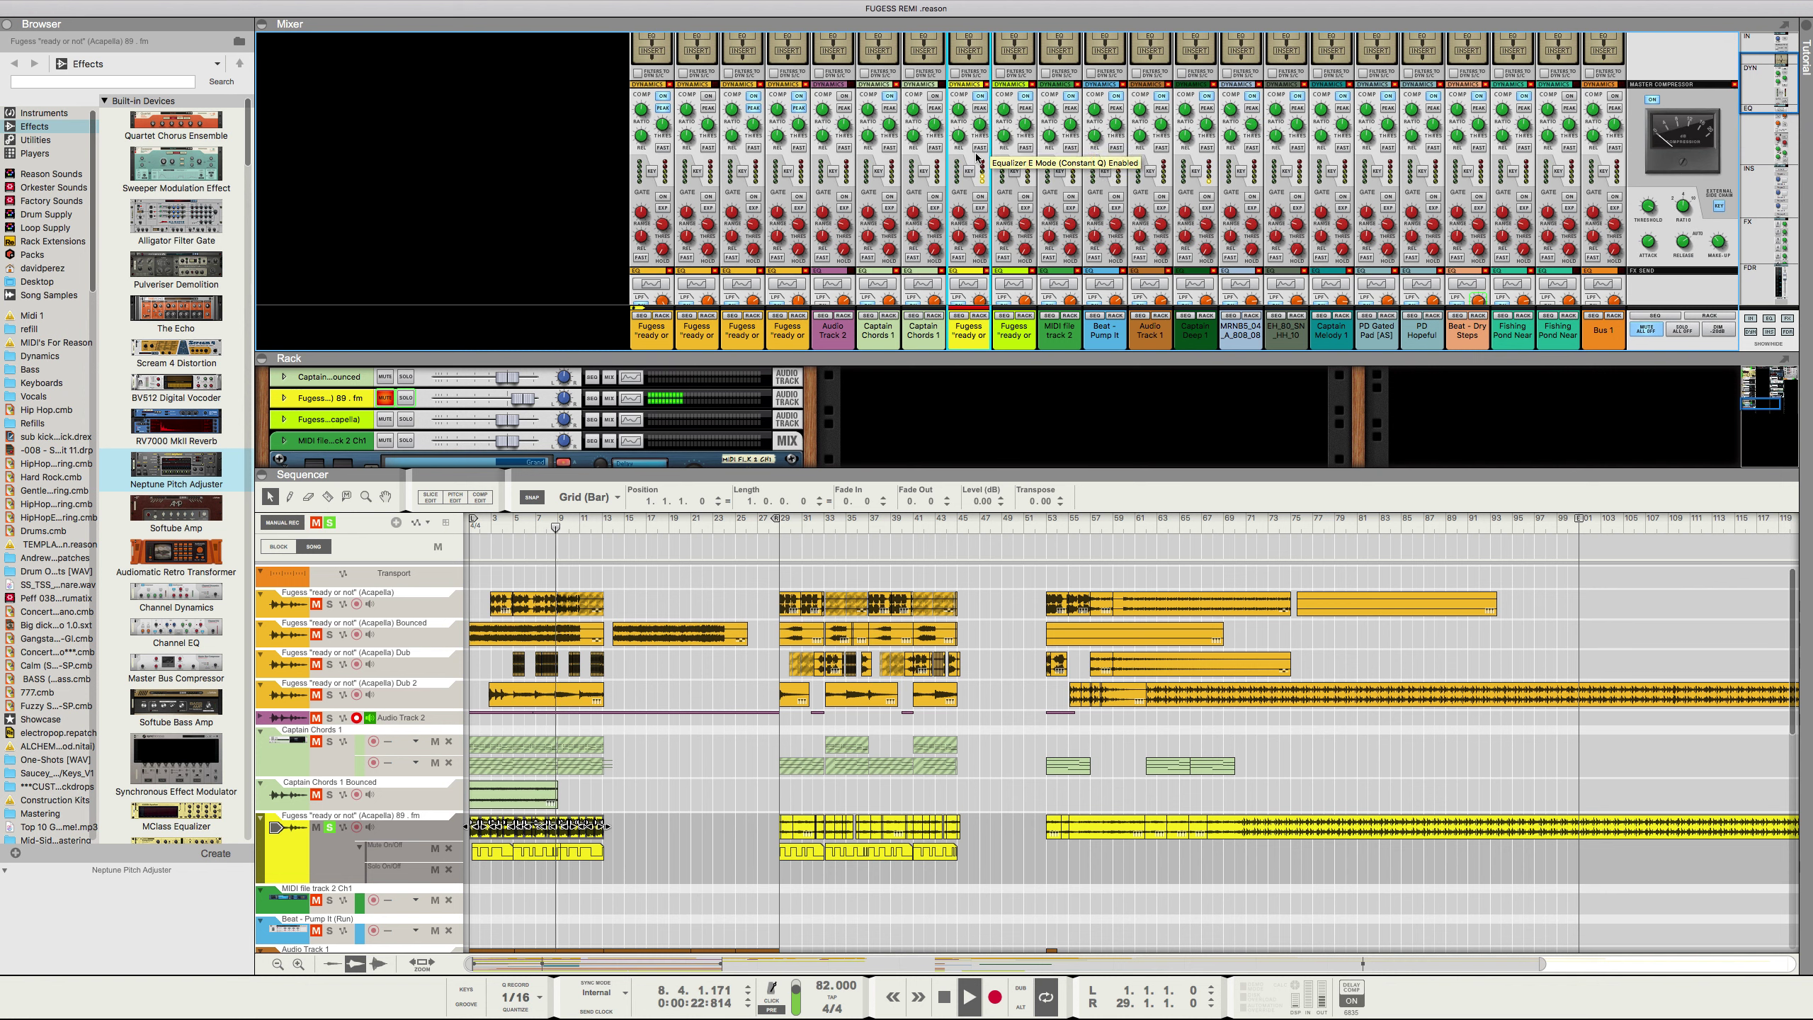
pyautogui.scroll(-4, 957, 238)
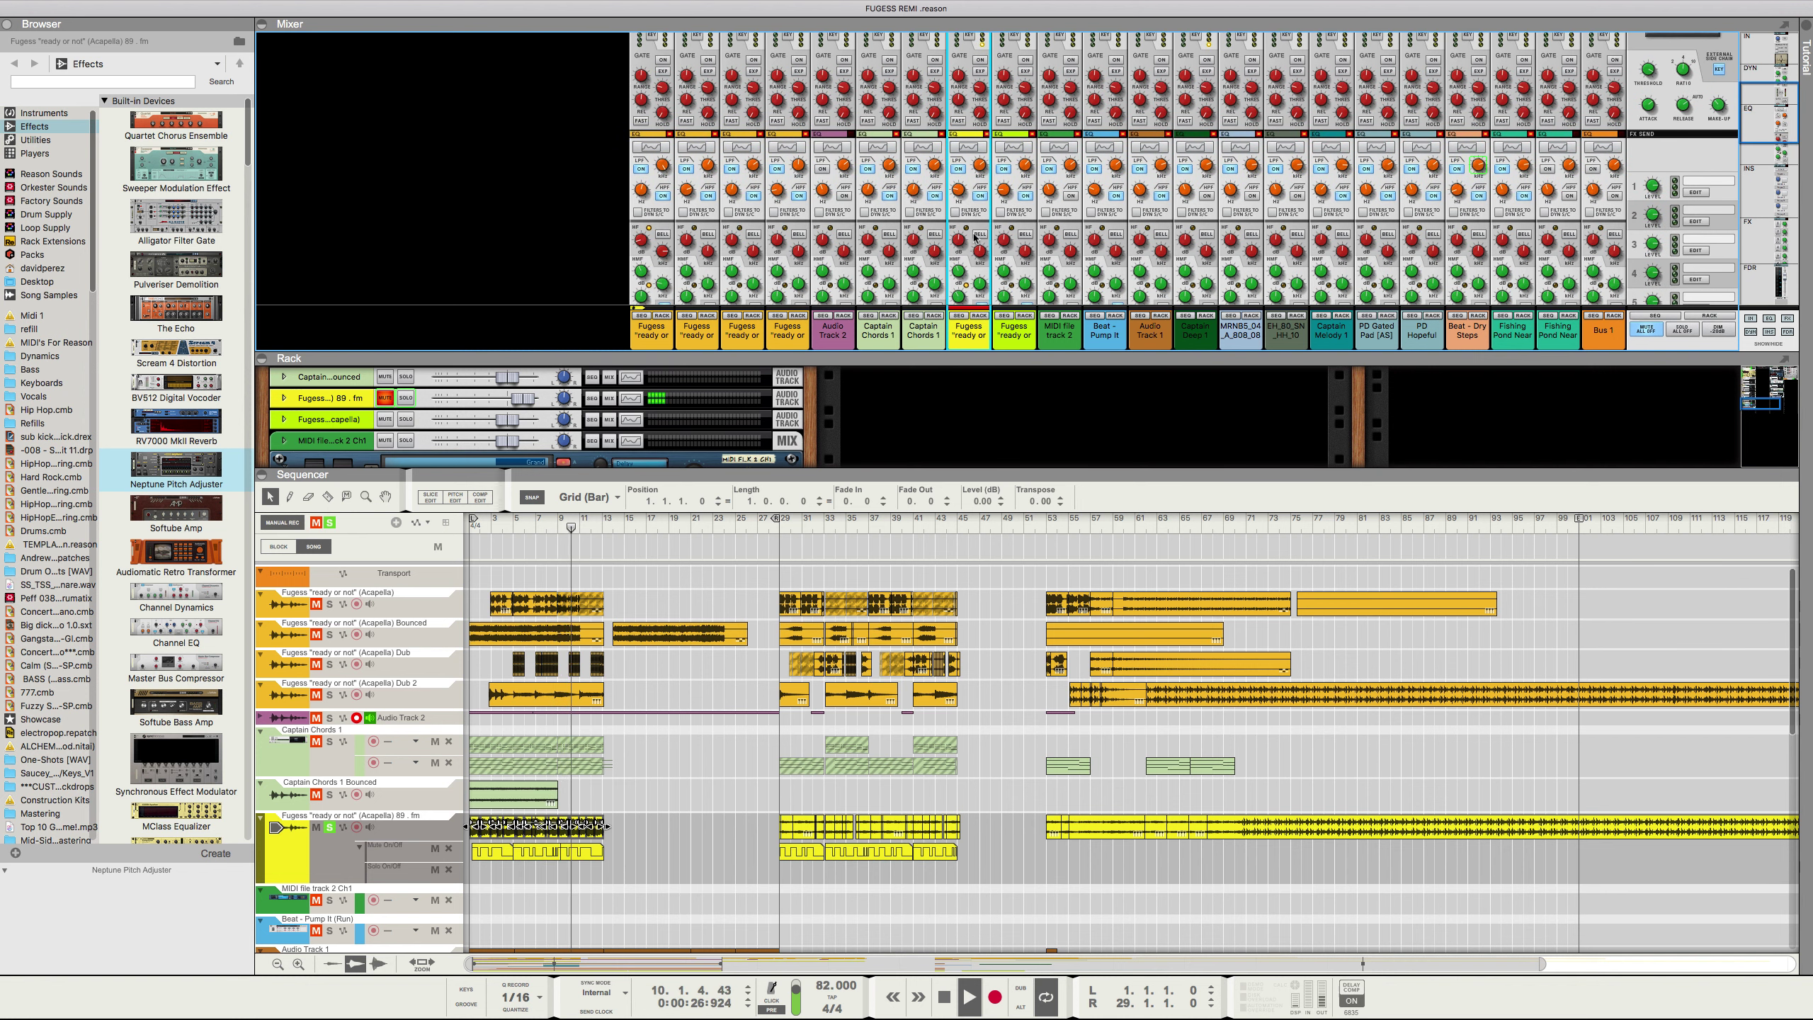
# Step: Switch the high EQ band to bell, boosting it to 20.00 dB at 5.74 kHz
pyautogui.click(980, 234)
pyautogui.moveTo(959, 238)
pyautogui.mouseDown()
pyautogui.moveTo(971, 190)
pyautogui.moveTo(966, 240)
pyautogui.mouseUp()
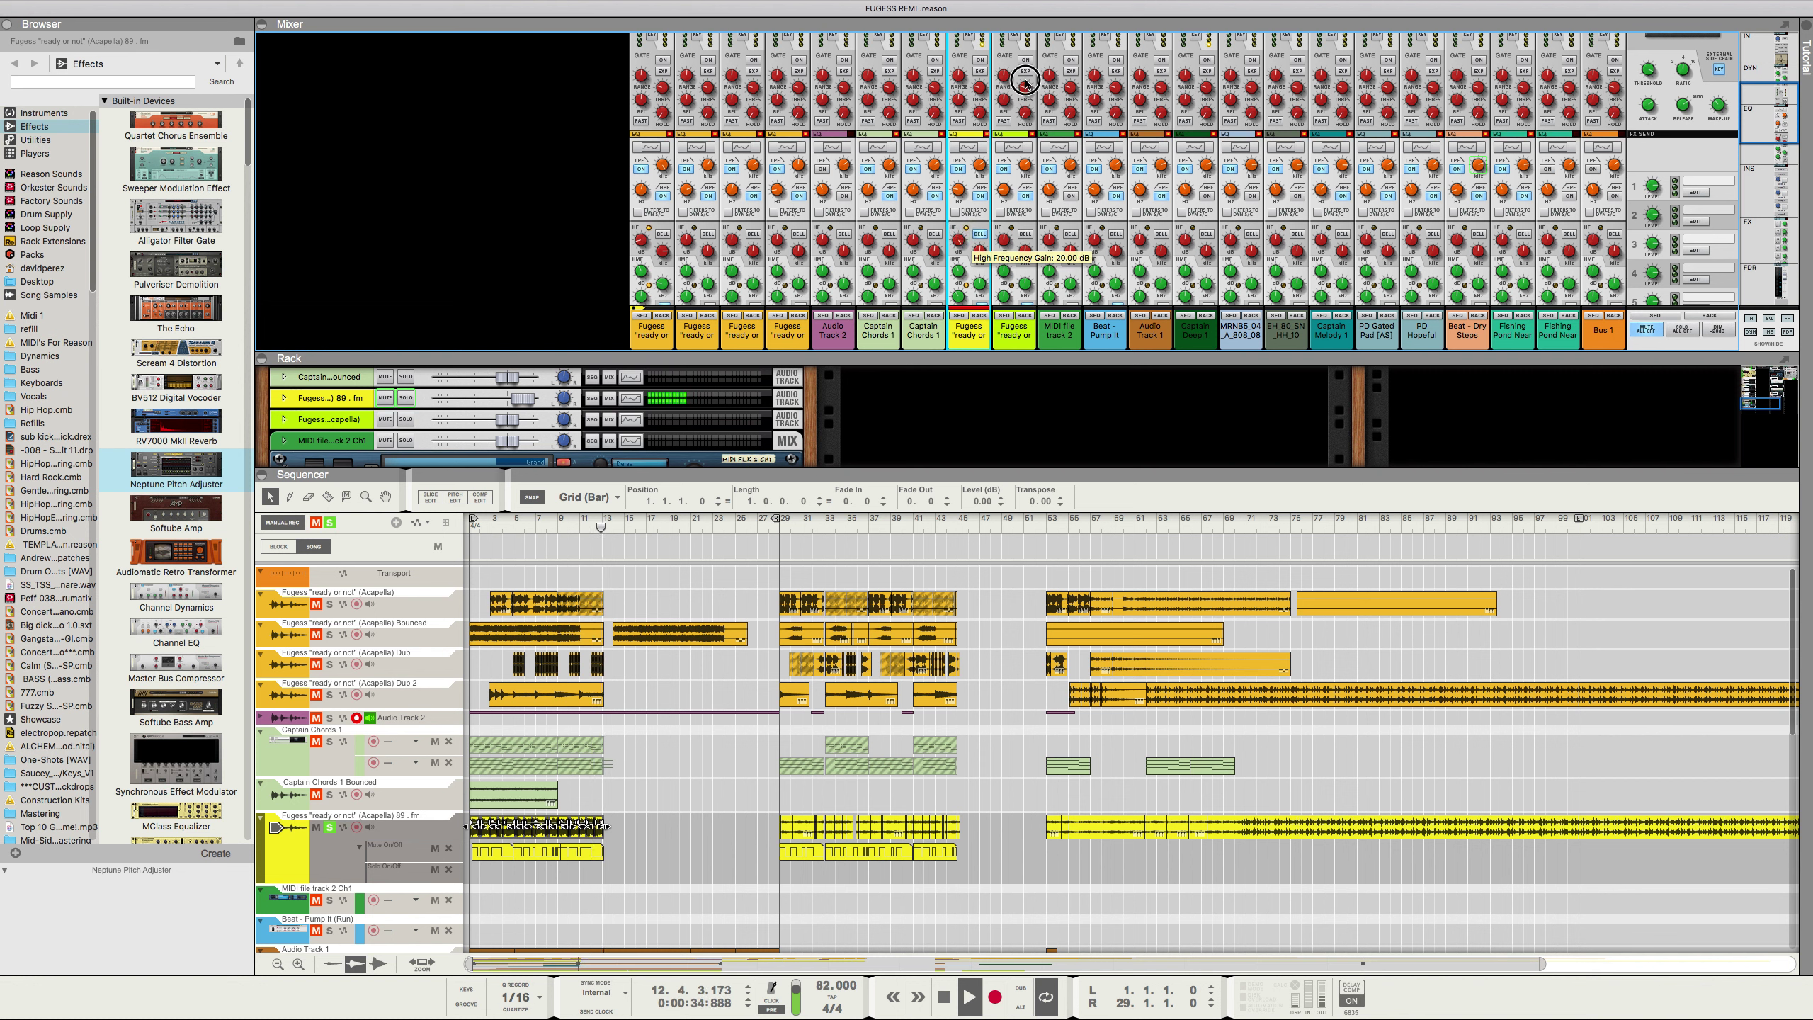
pyautogui.moveTo(980, 254); pyautogui.dragTo(993, 215)
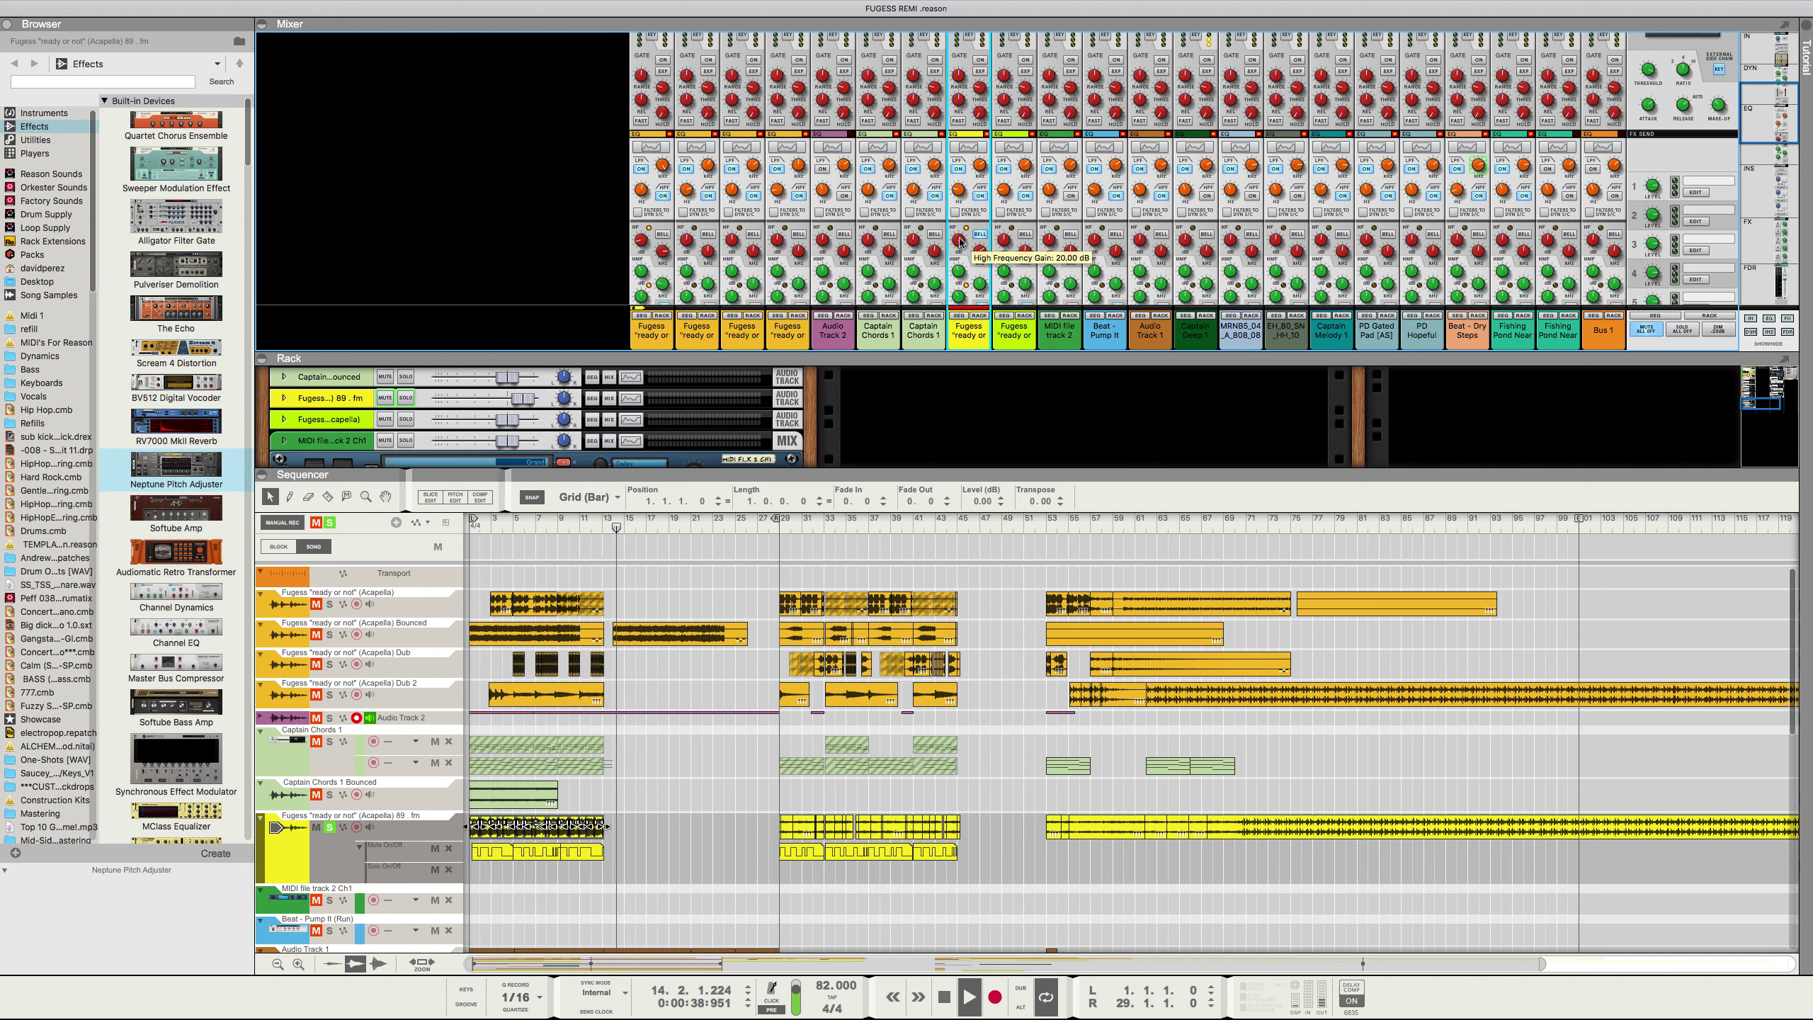
# Step: Stop playback at bar 1 and select the first clip on the 89 . fm lane
pyautogui.click(471, 526)
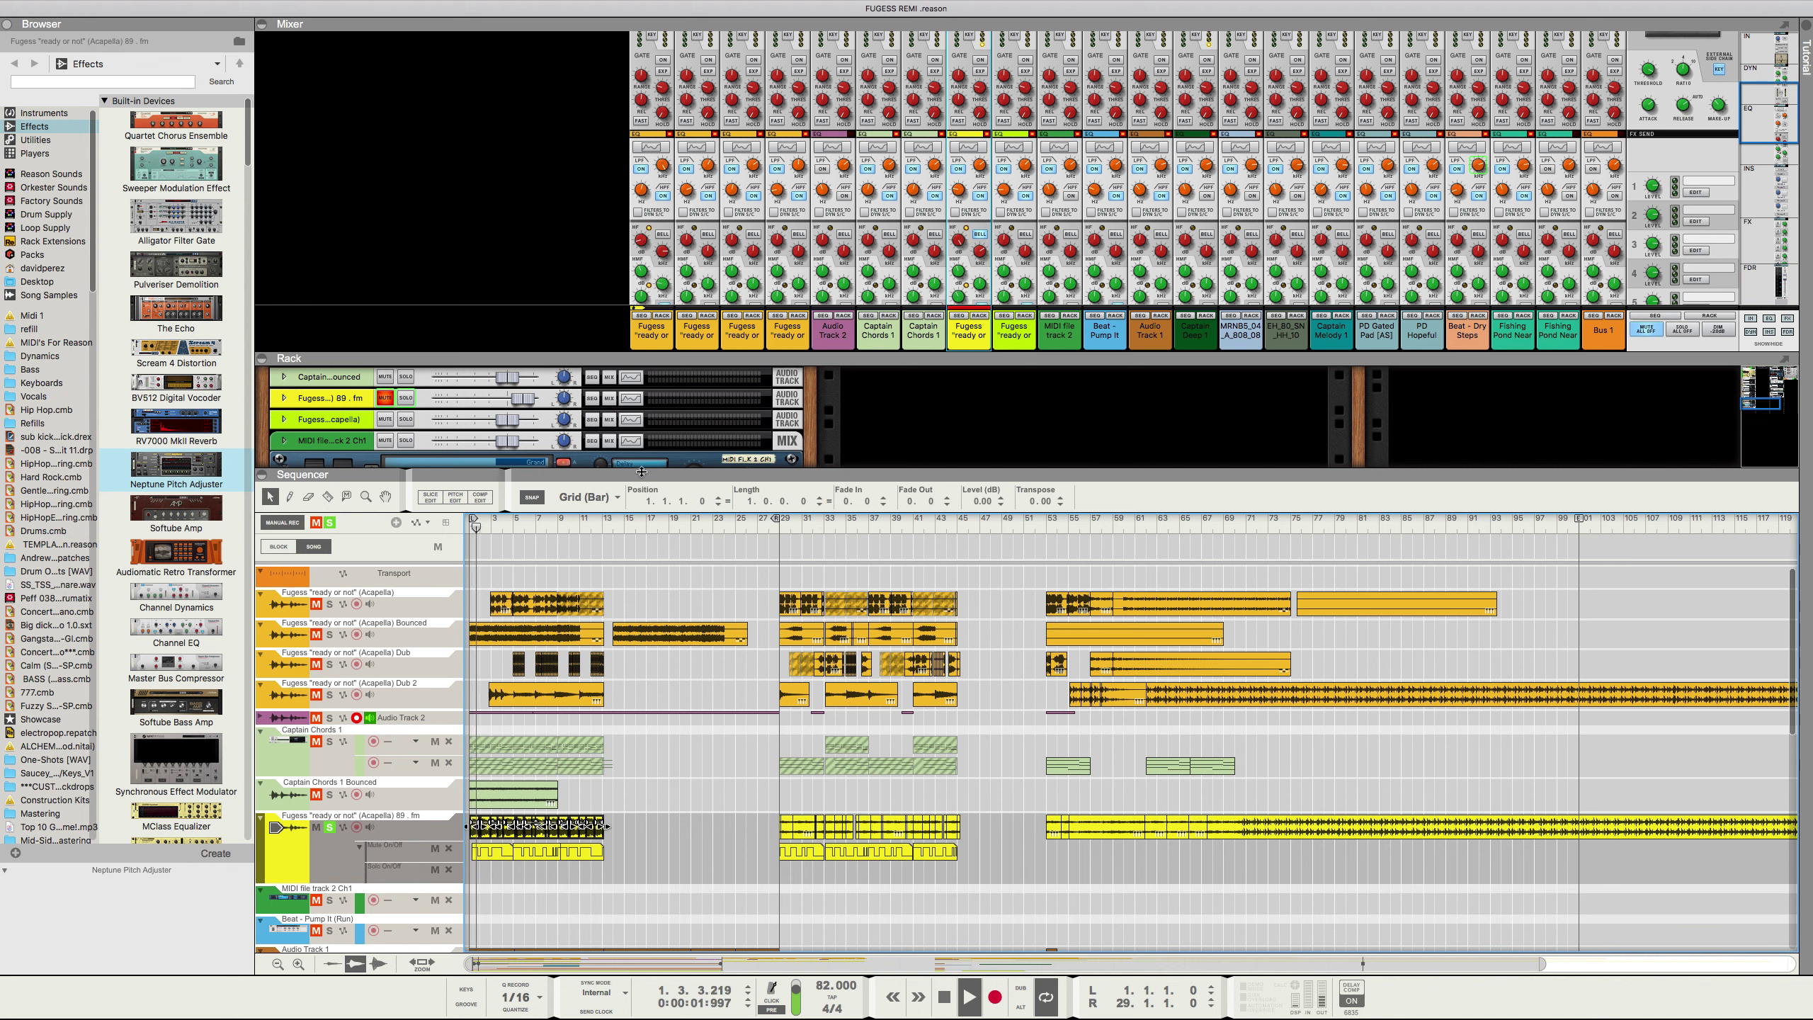
pyautogui.press('space')
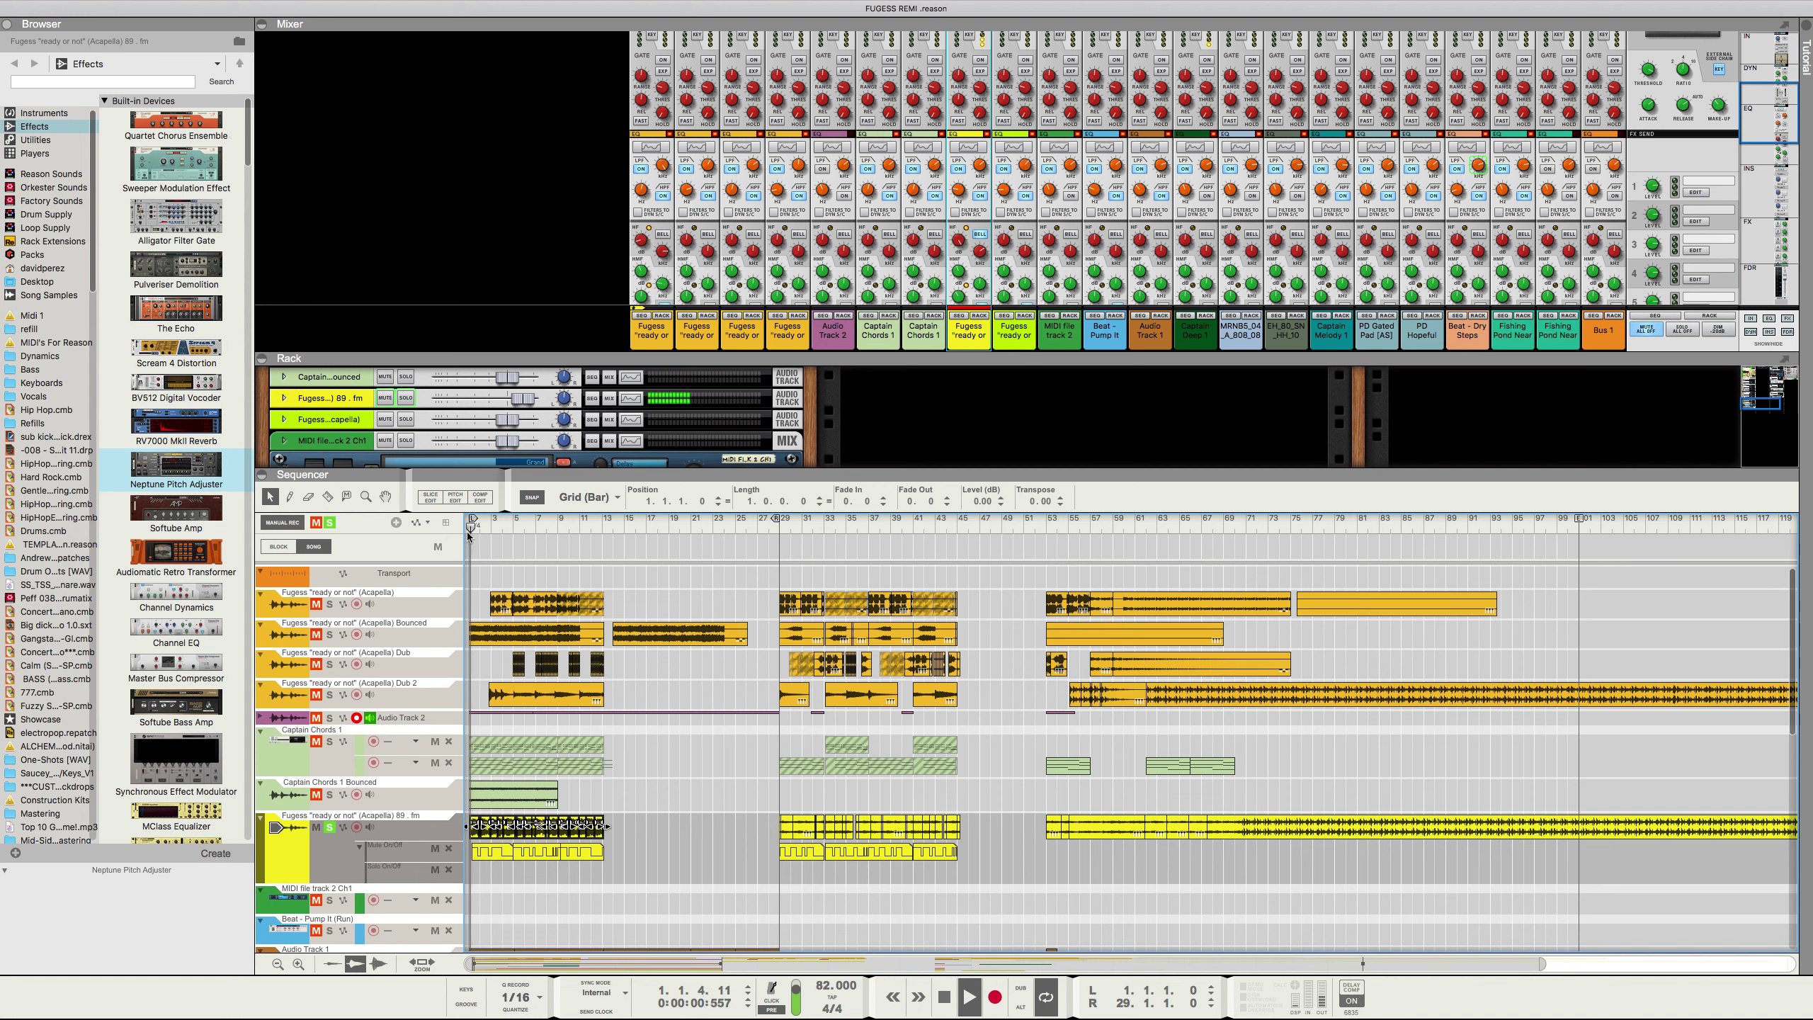
pyautogui.press('space')
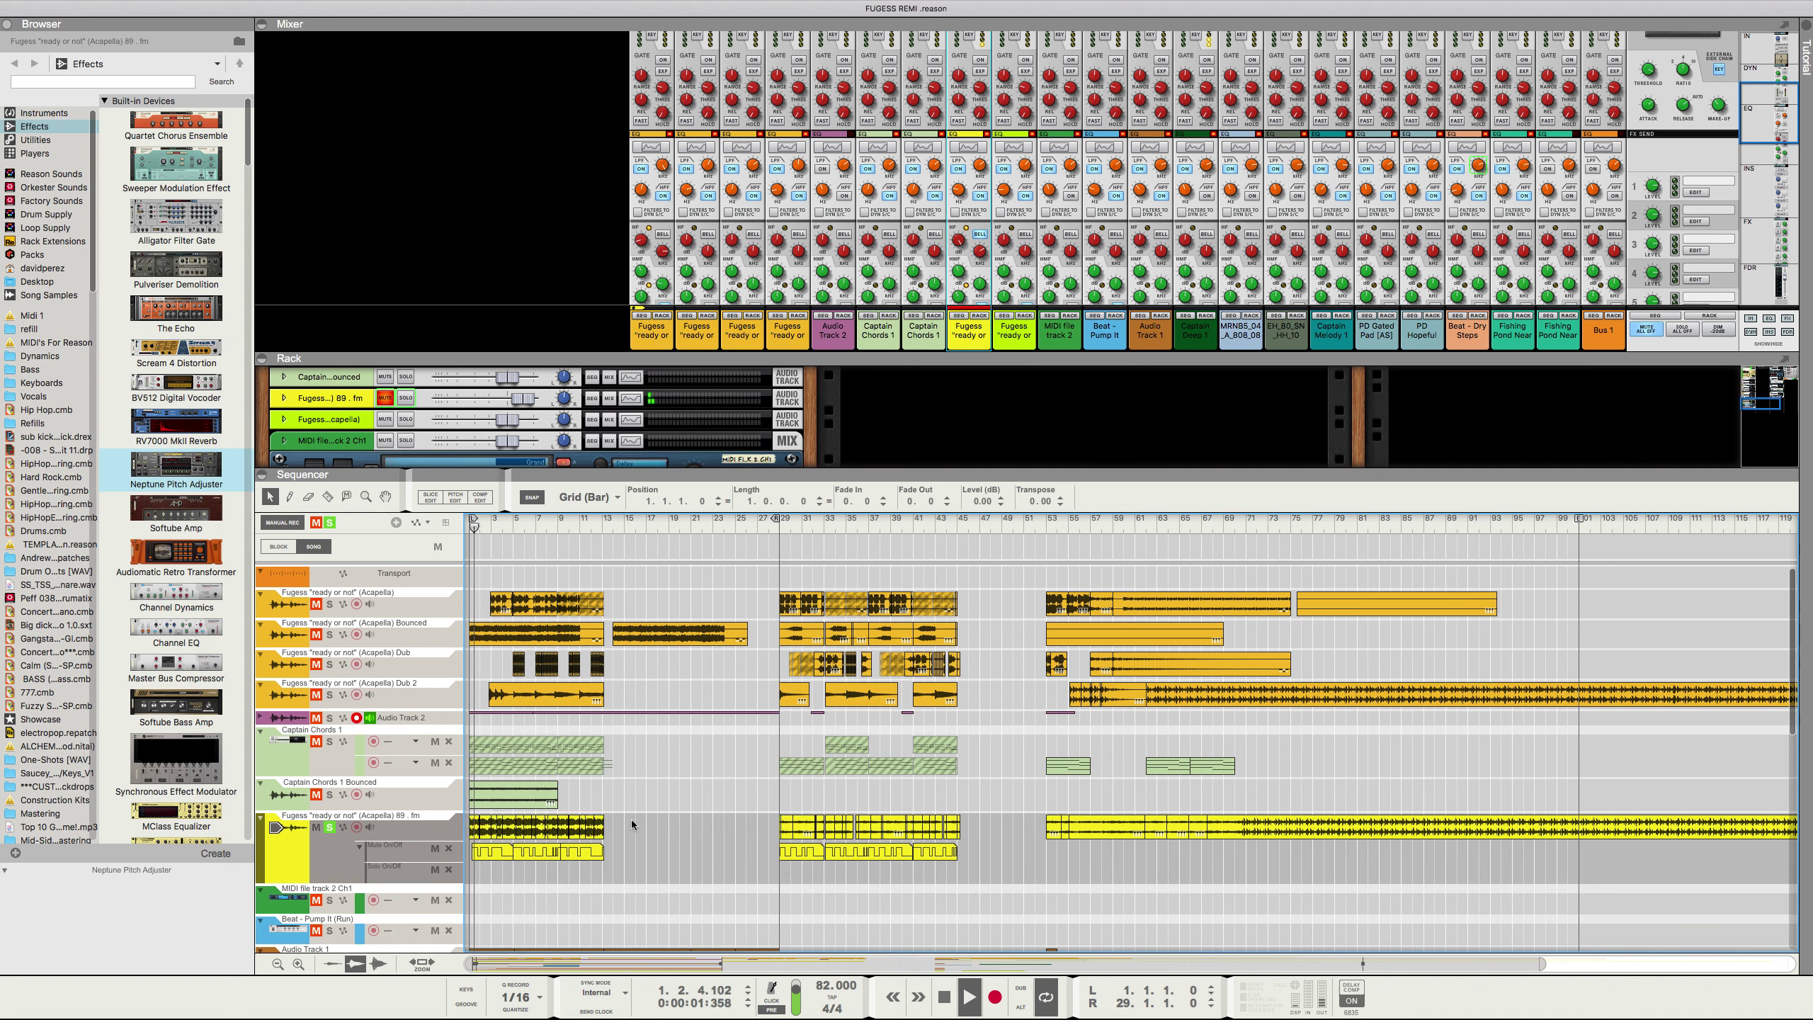
pyautogui.moveTo(627, 817); pyautogui.dragTo(437, 820)
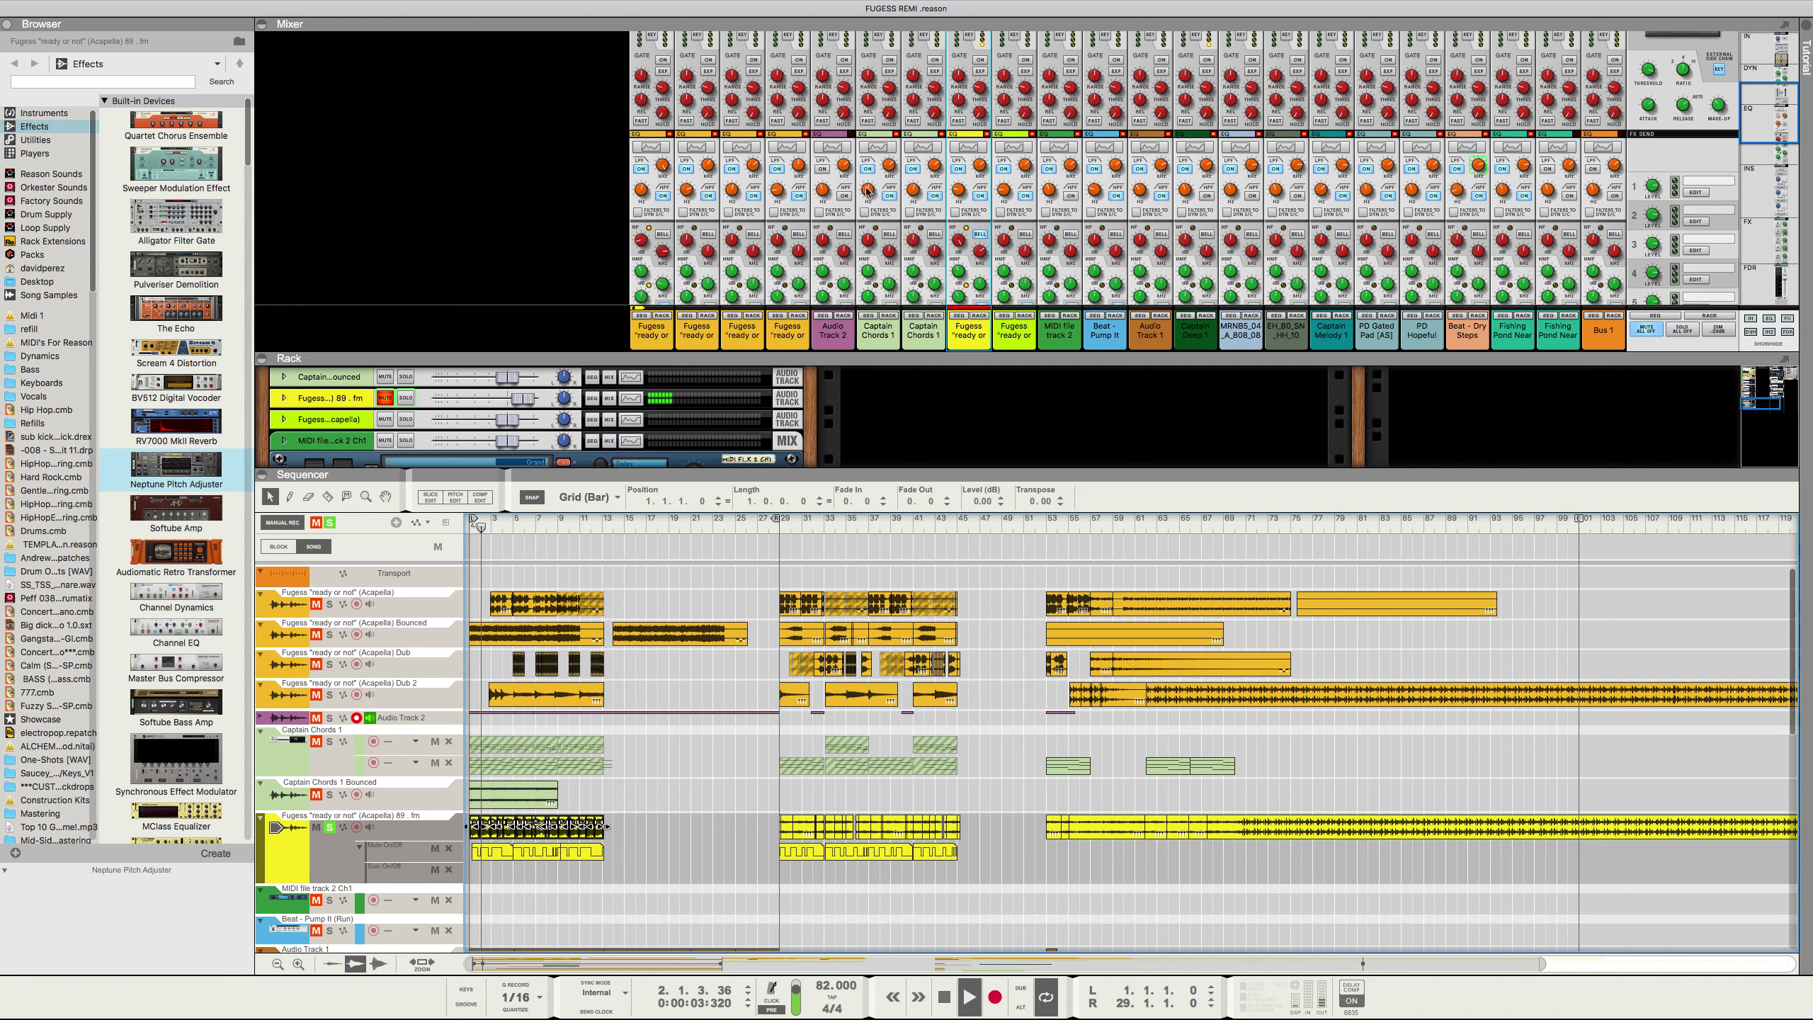
pyautogui.scroll(-2, 979, 250)
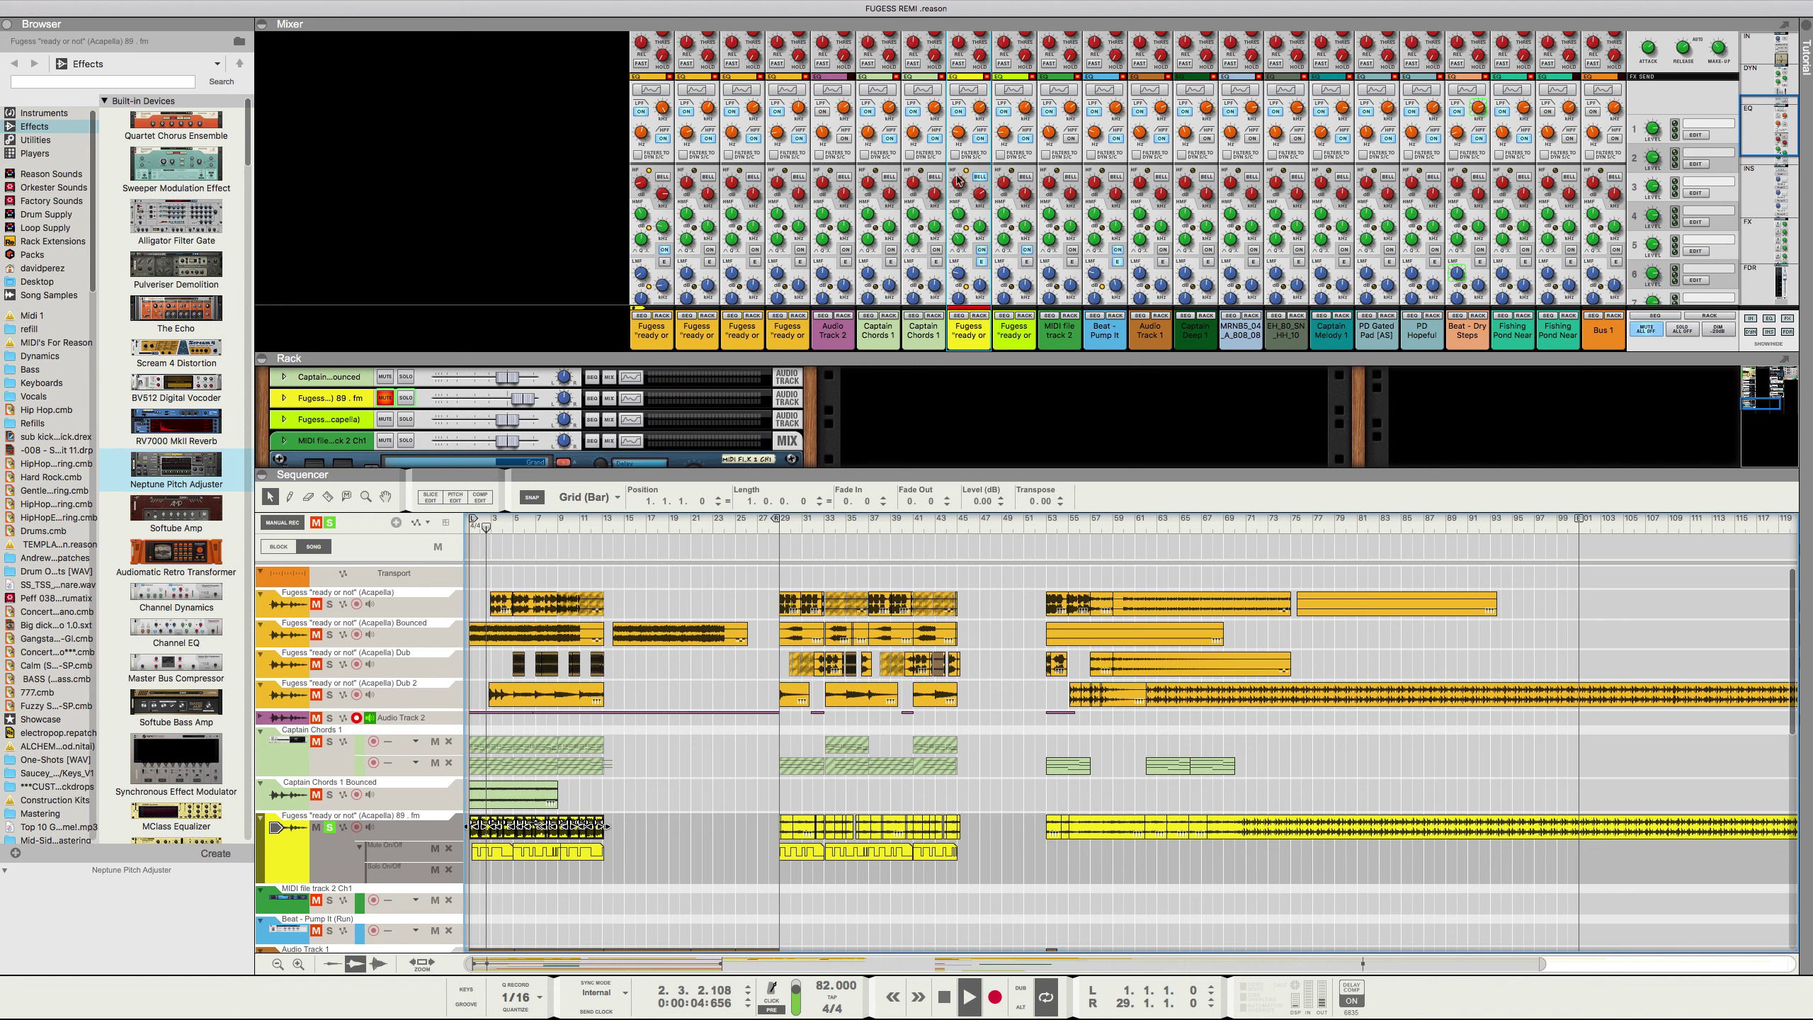
# Step: Reselect the 89 . fm clip and mute the Captain Deep 1 mixer channel
pyautogui.click(687, 589)
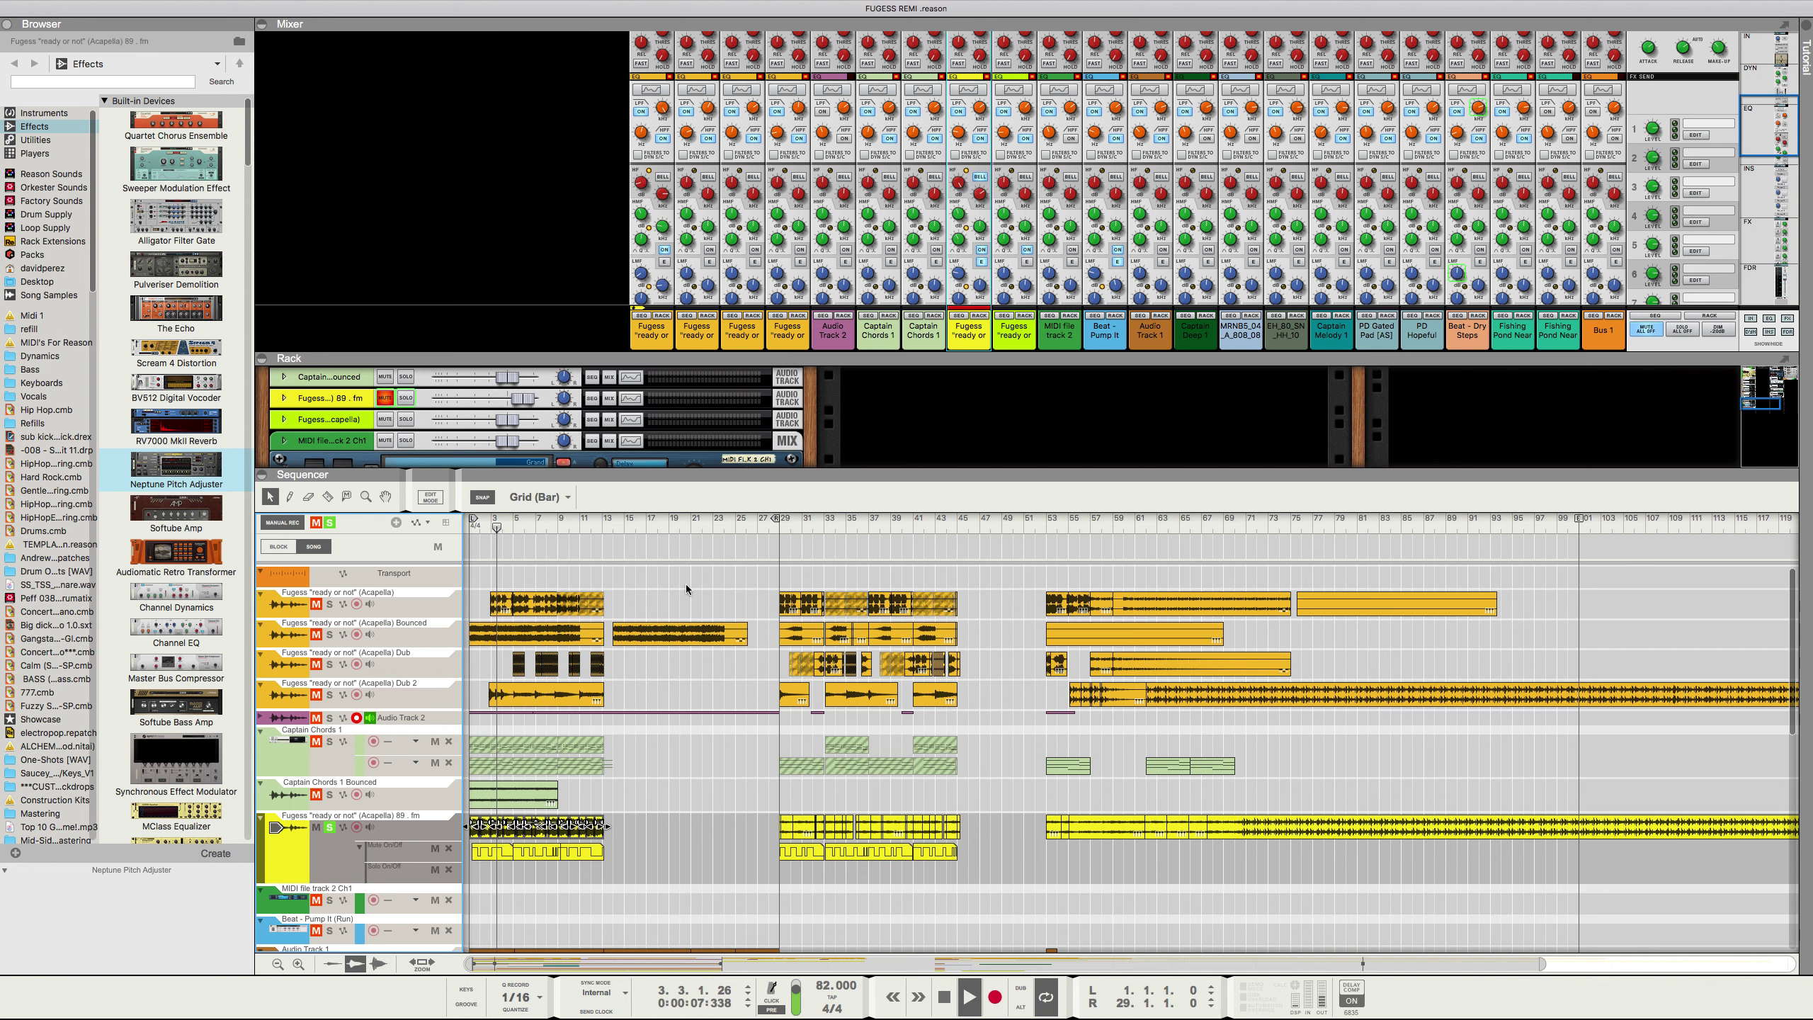
pyautogui.scroll(-4, 966, 202)
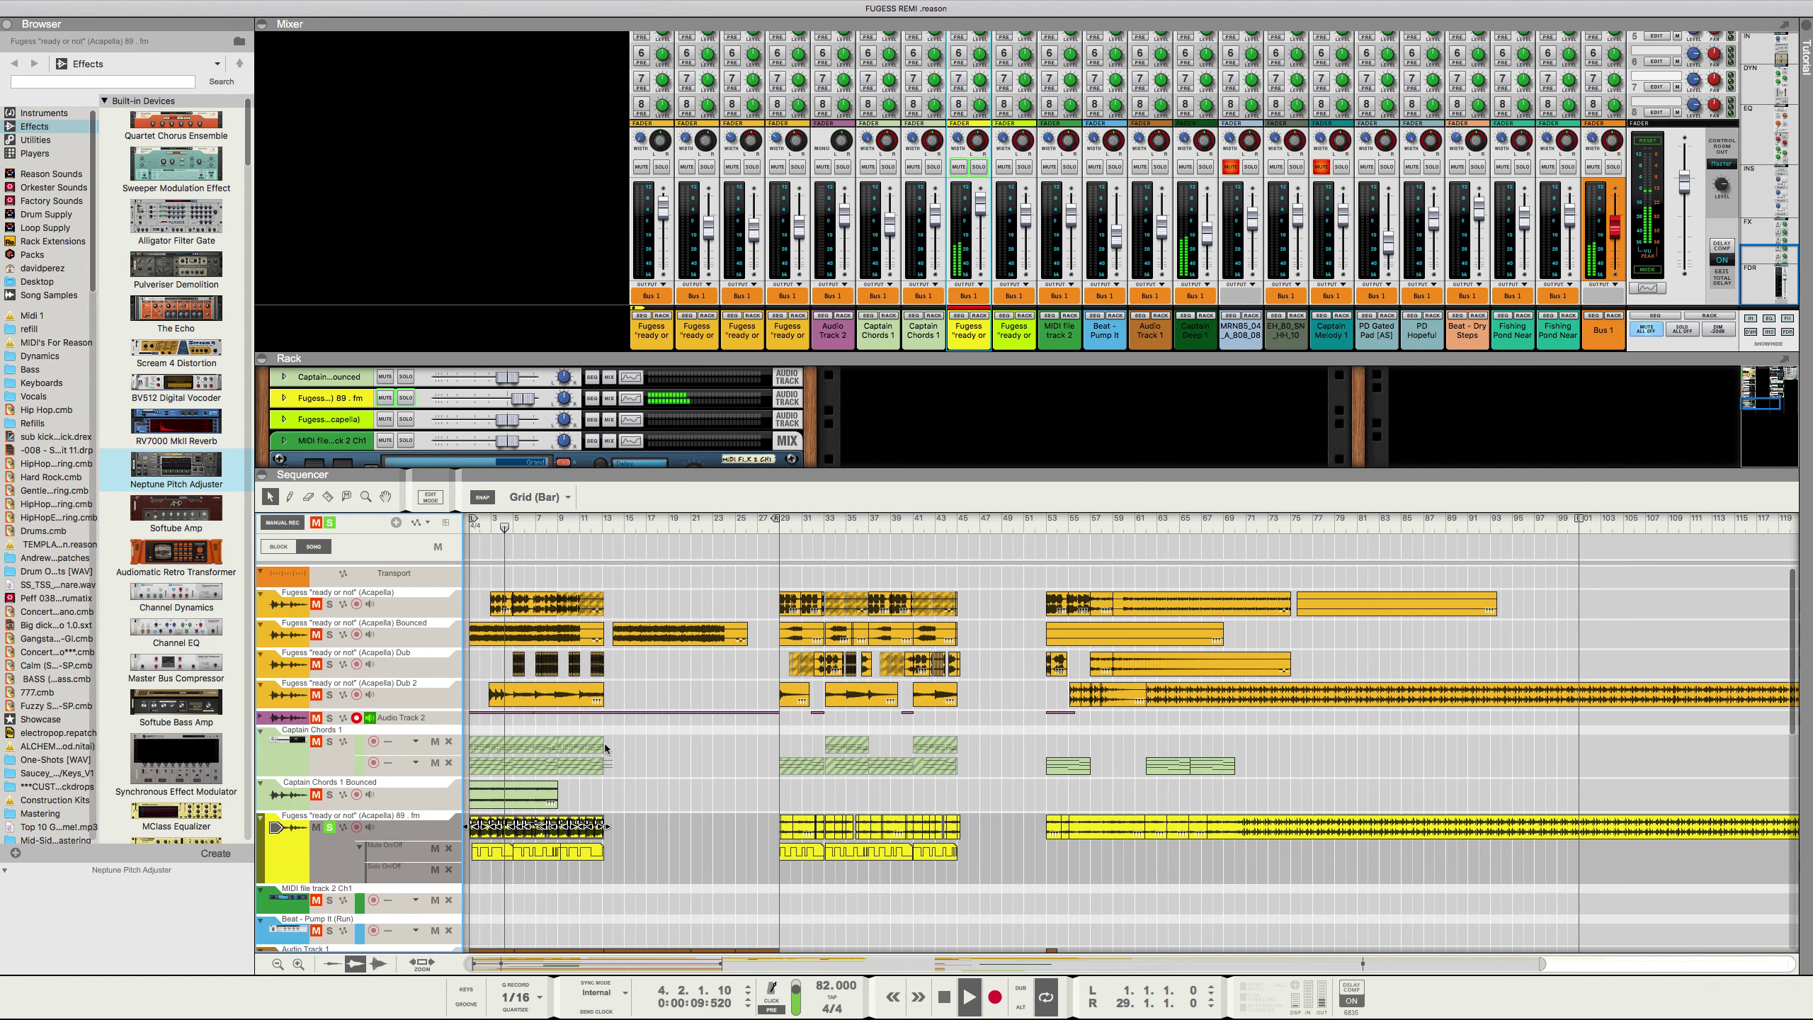
pyautogui.moveTo(619, 830); pyautogui.dragTo(457, 839)
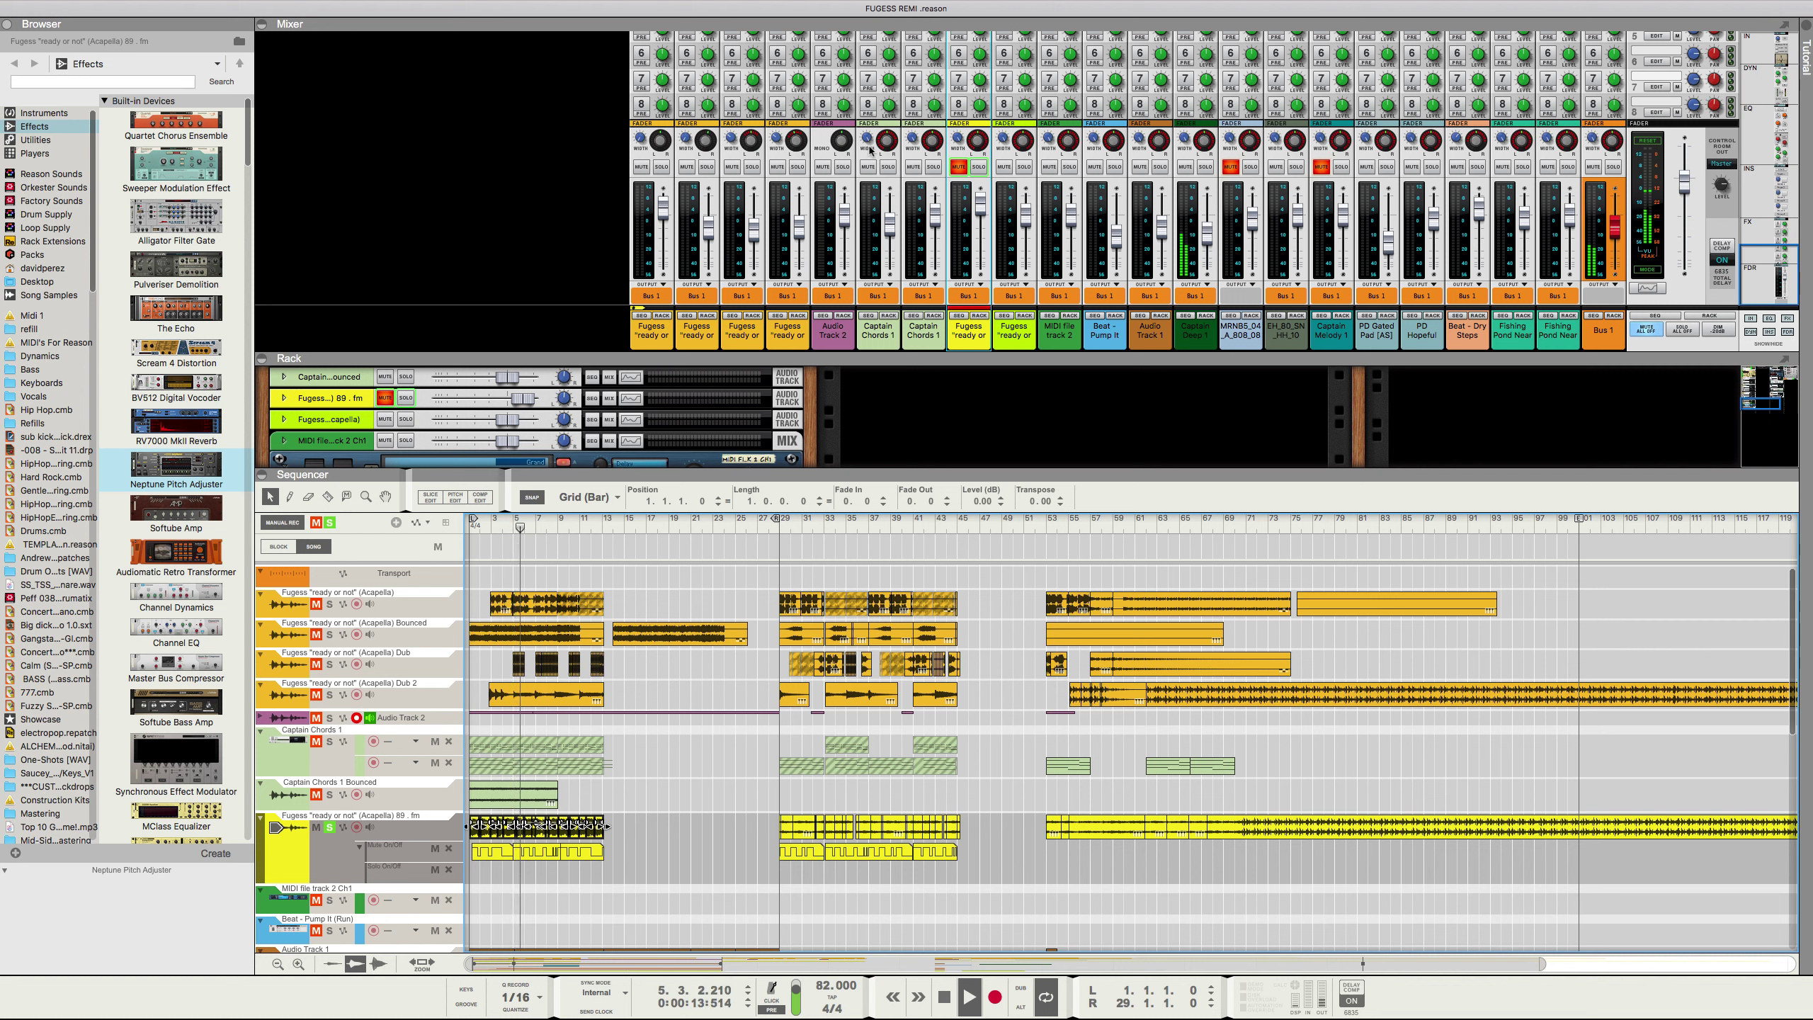
pyautogui.click(1185, 167)
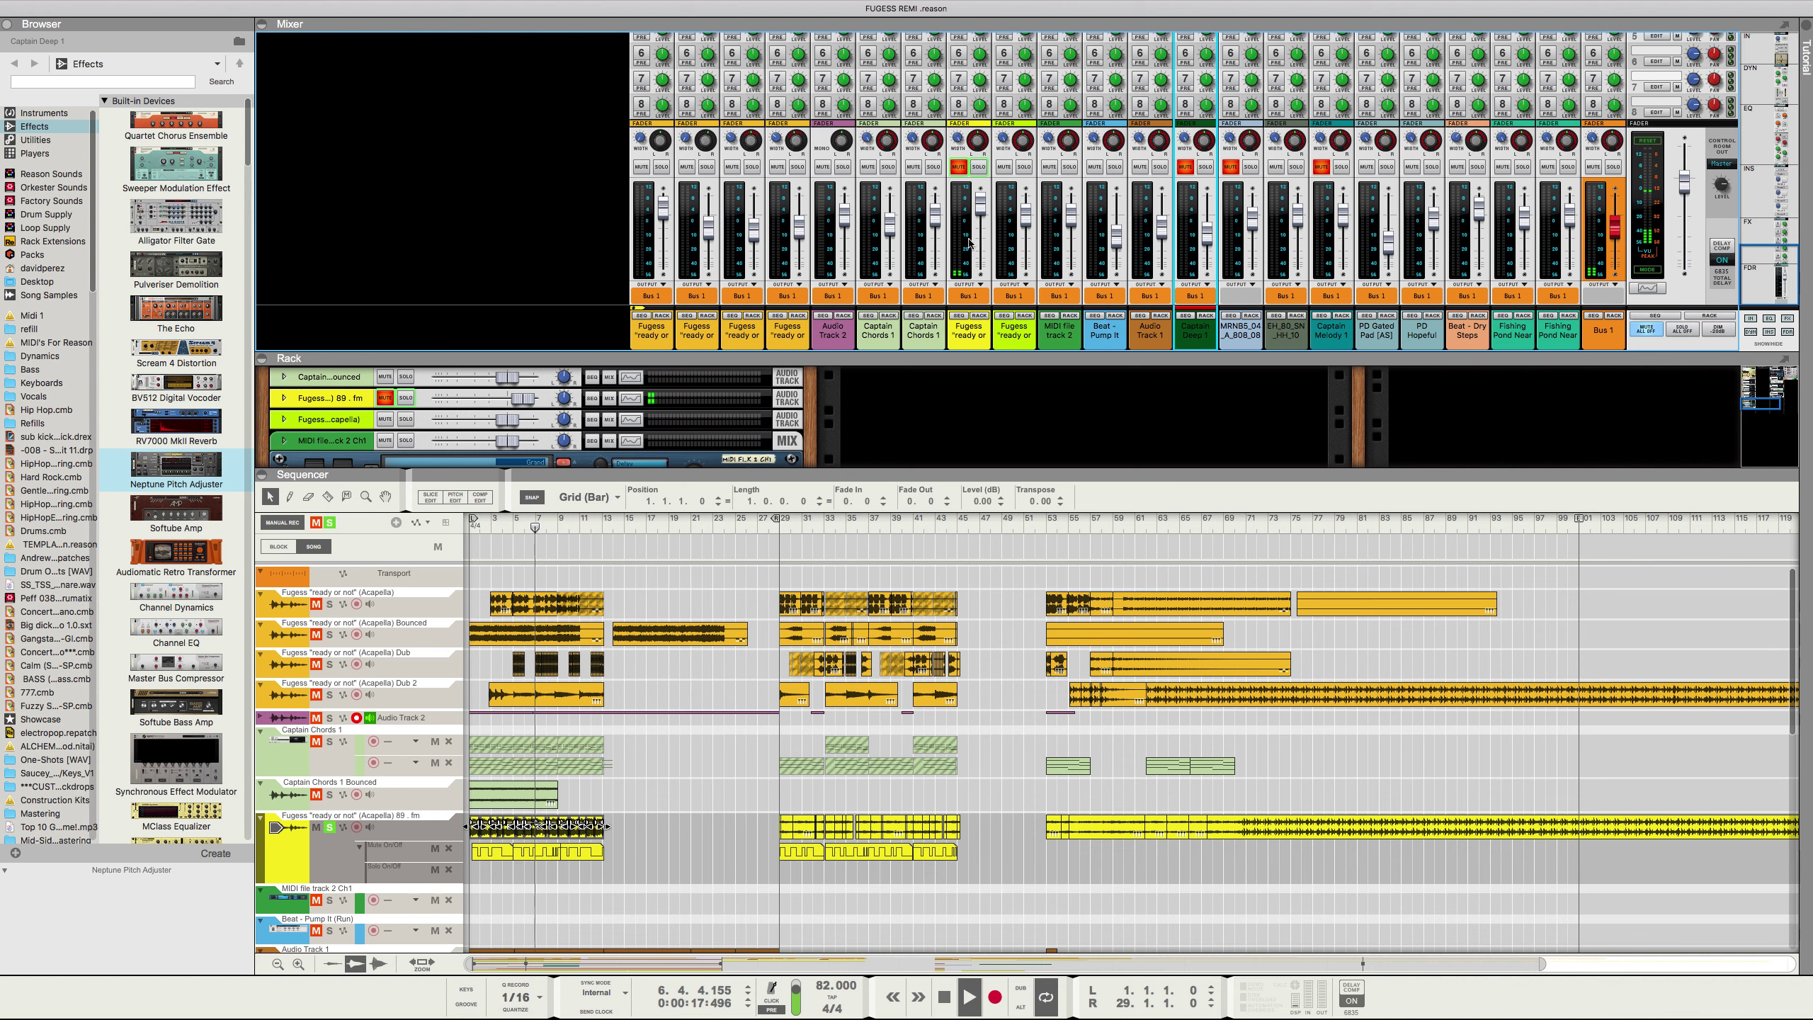
pyautogui.scroll(5, 983, 222)
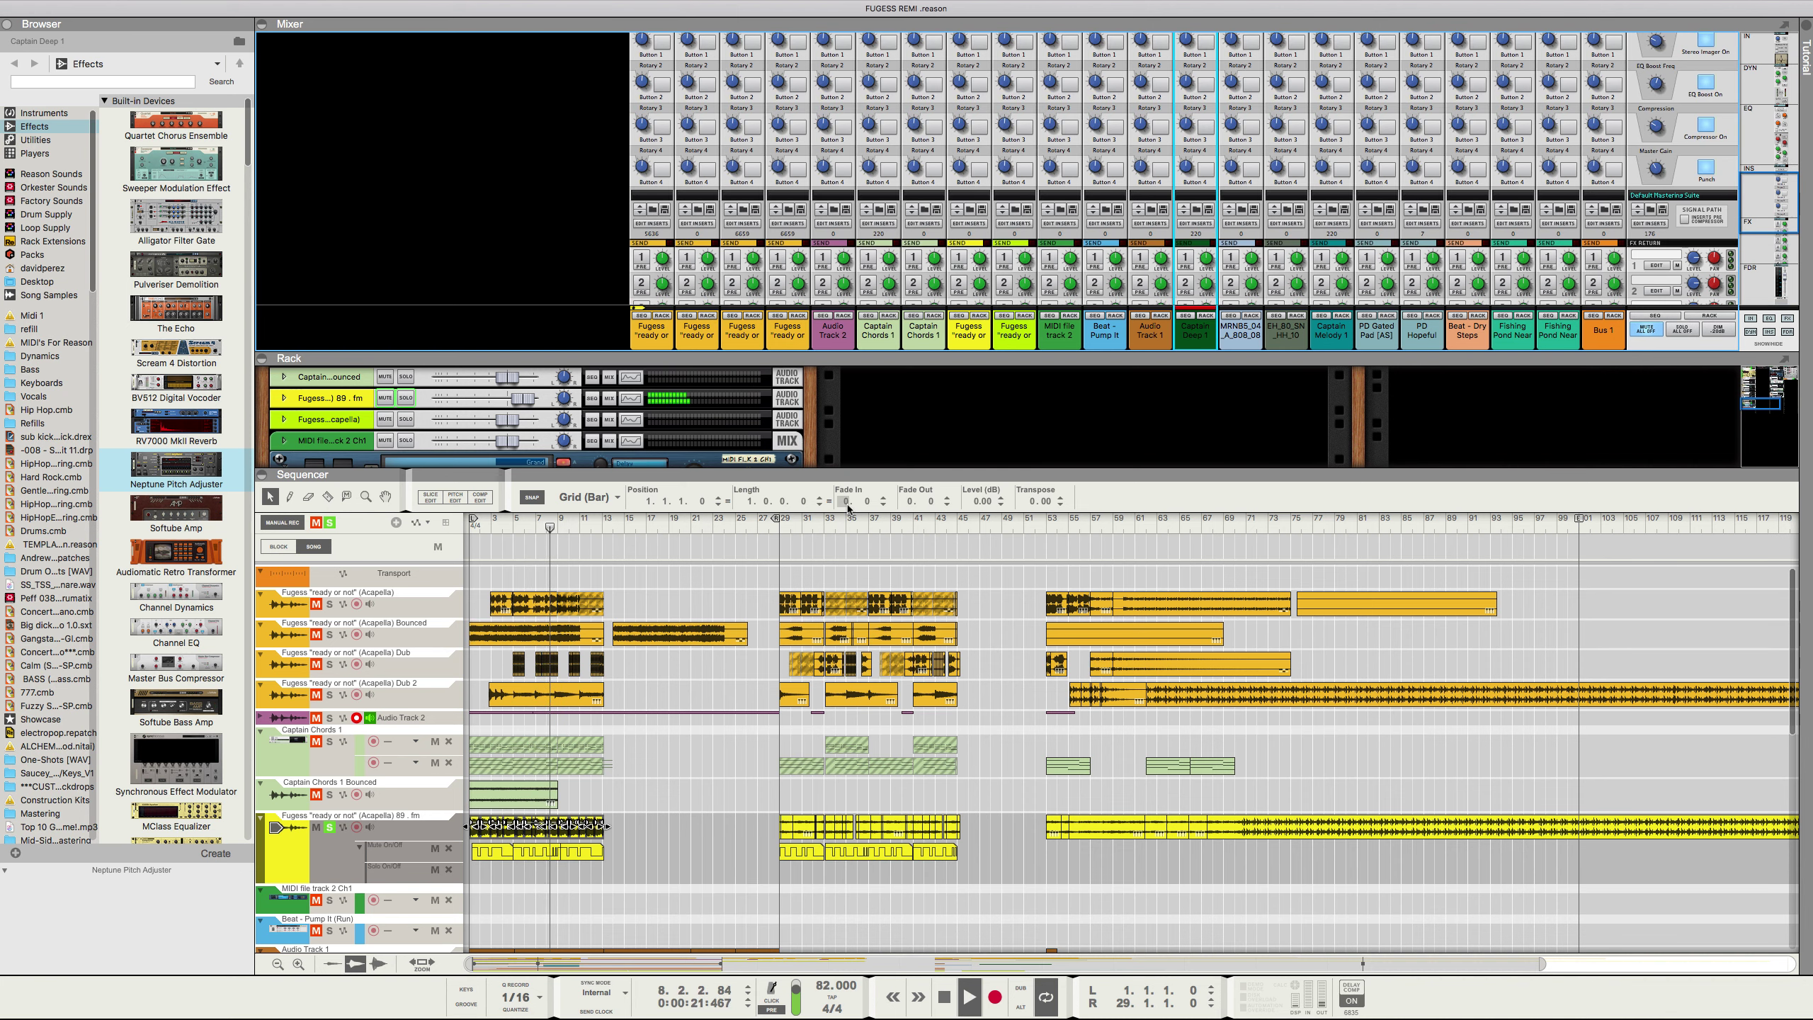
pyautogui.click(925, 500)
pyautogui.click(946, 498)
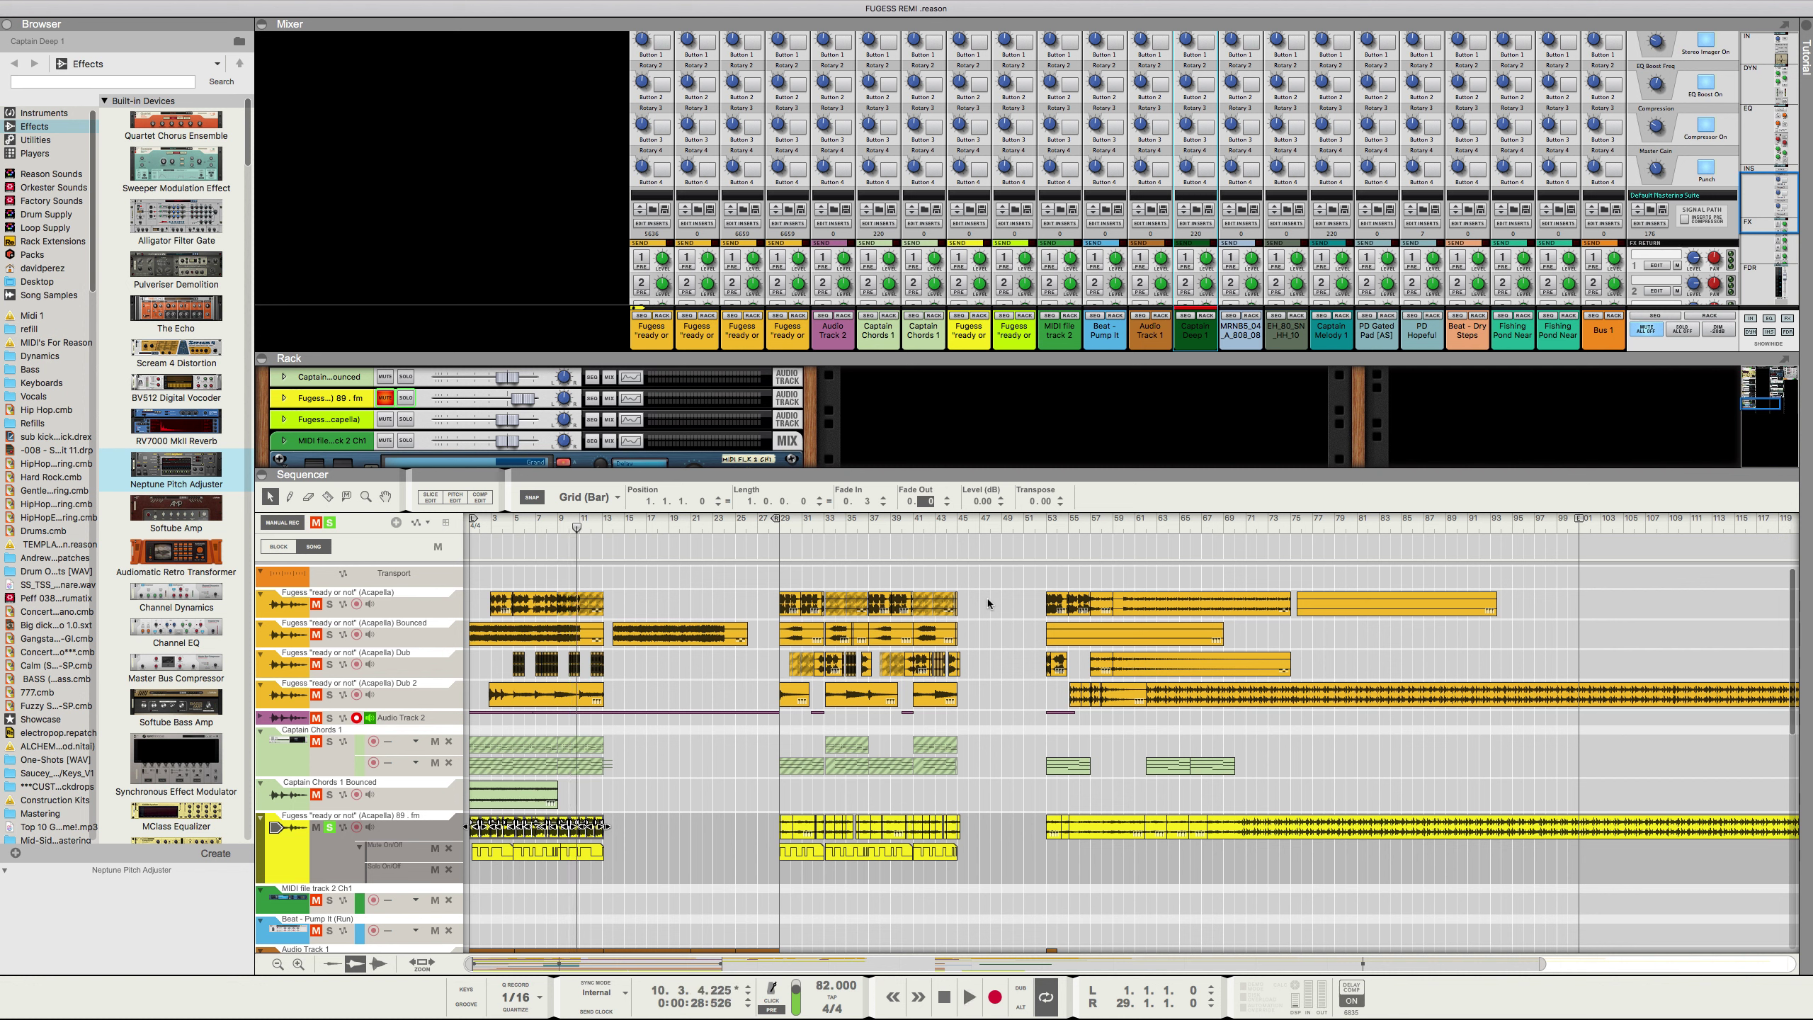
pyautogui.click(952, 1000)
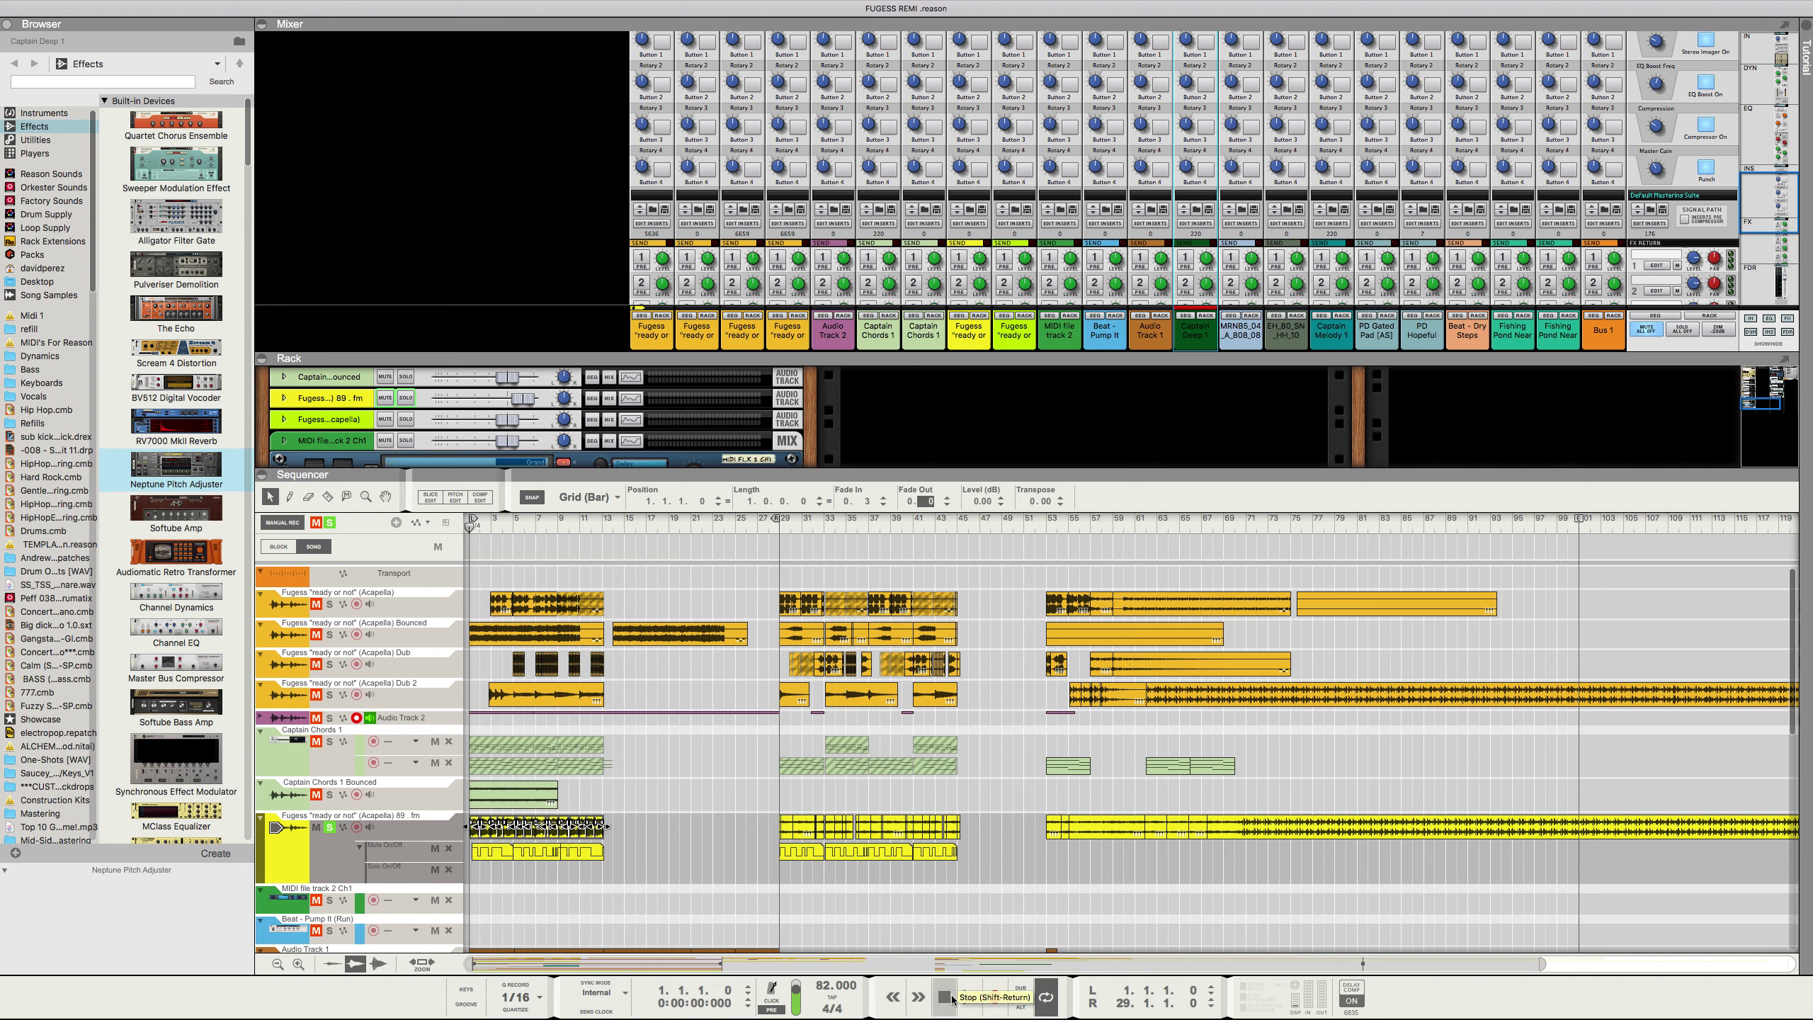
pyautogui.click(969, 996)
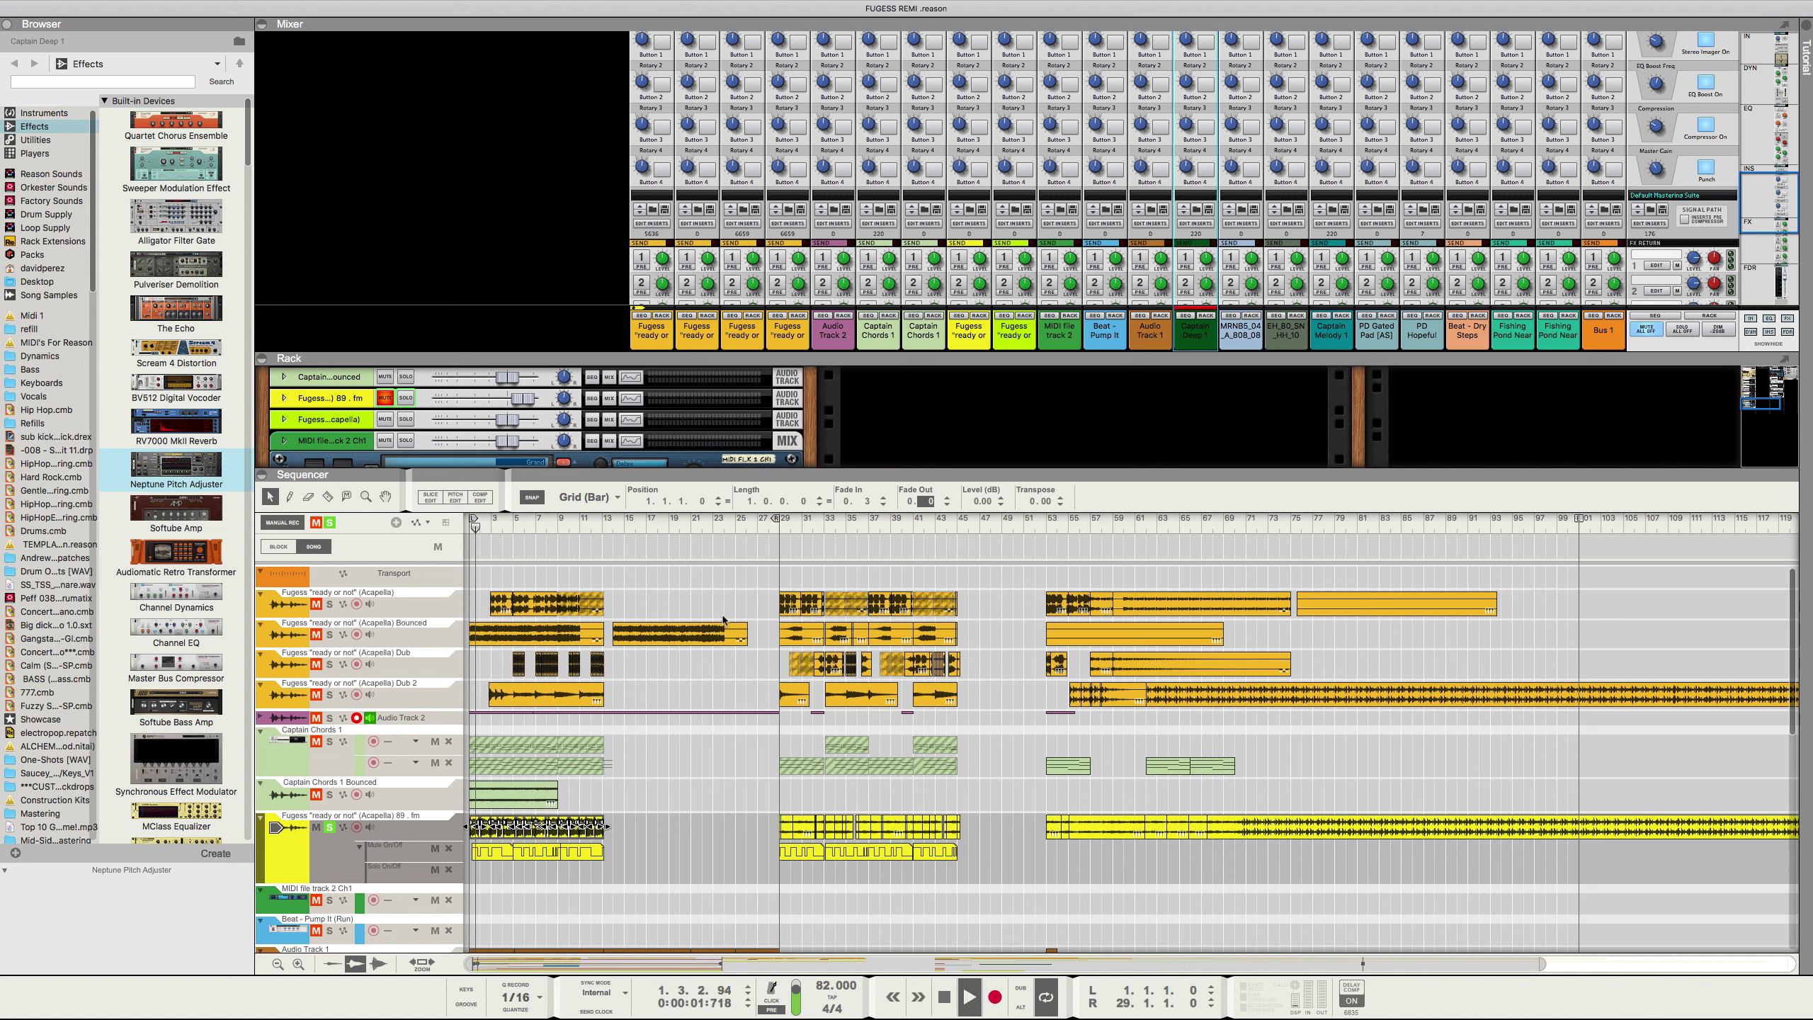
pyautogui.click(952, 1000)
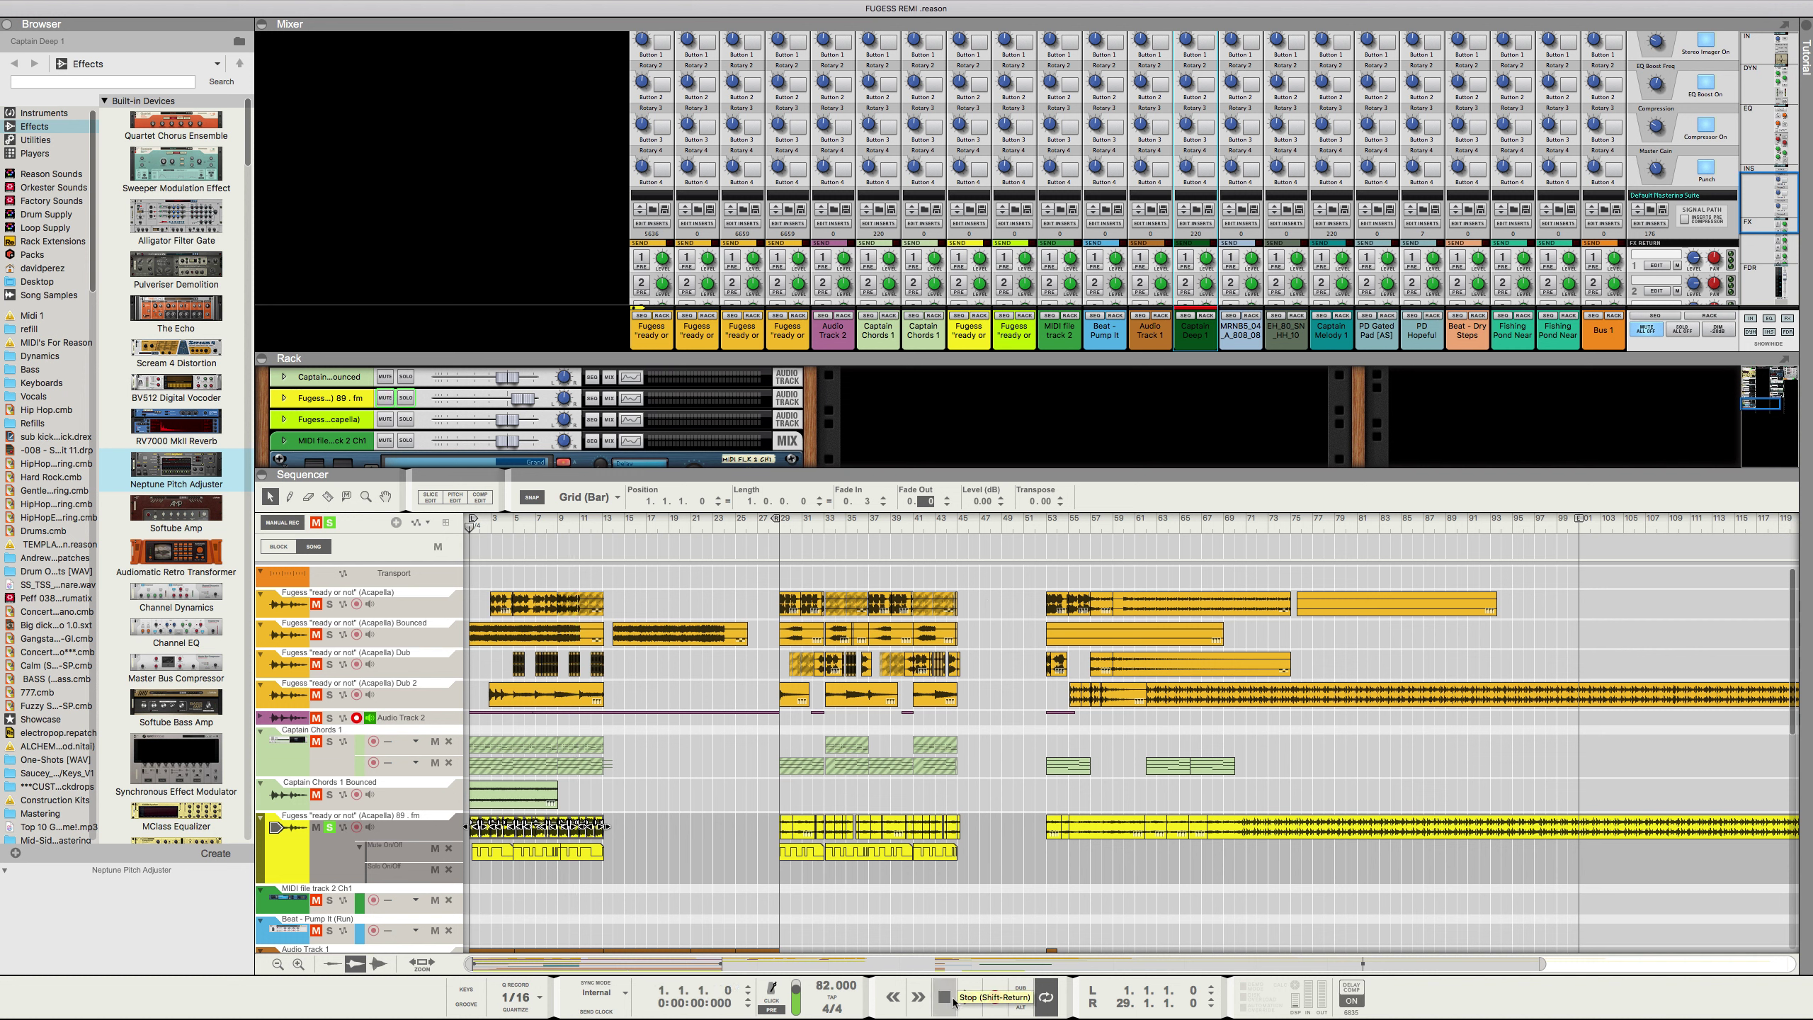
pyautogui.click(950, 1001)
pyautogui.click(965, 1001)
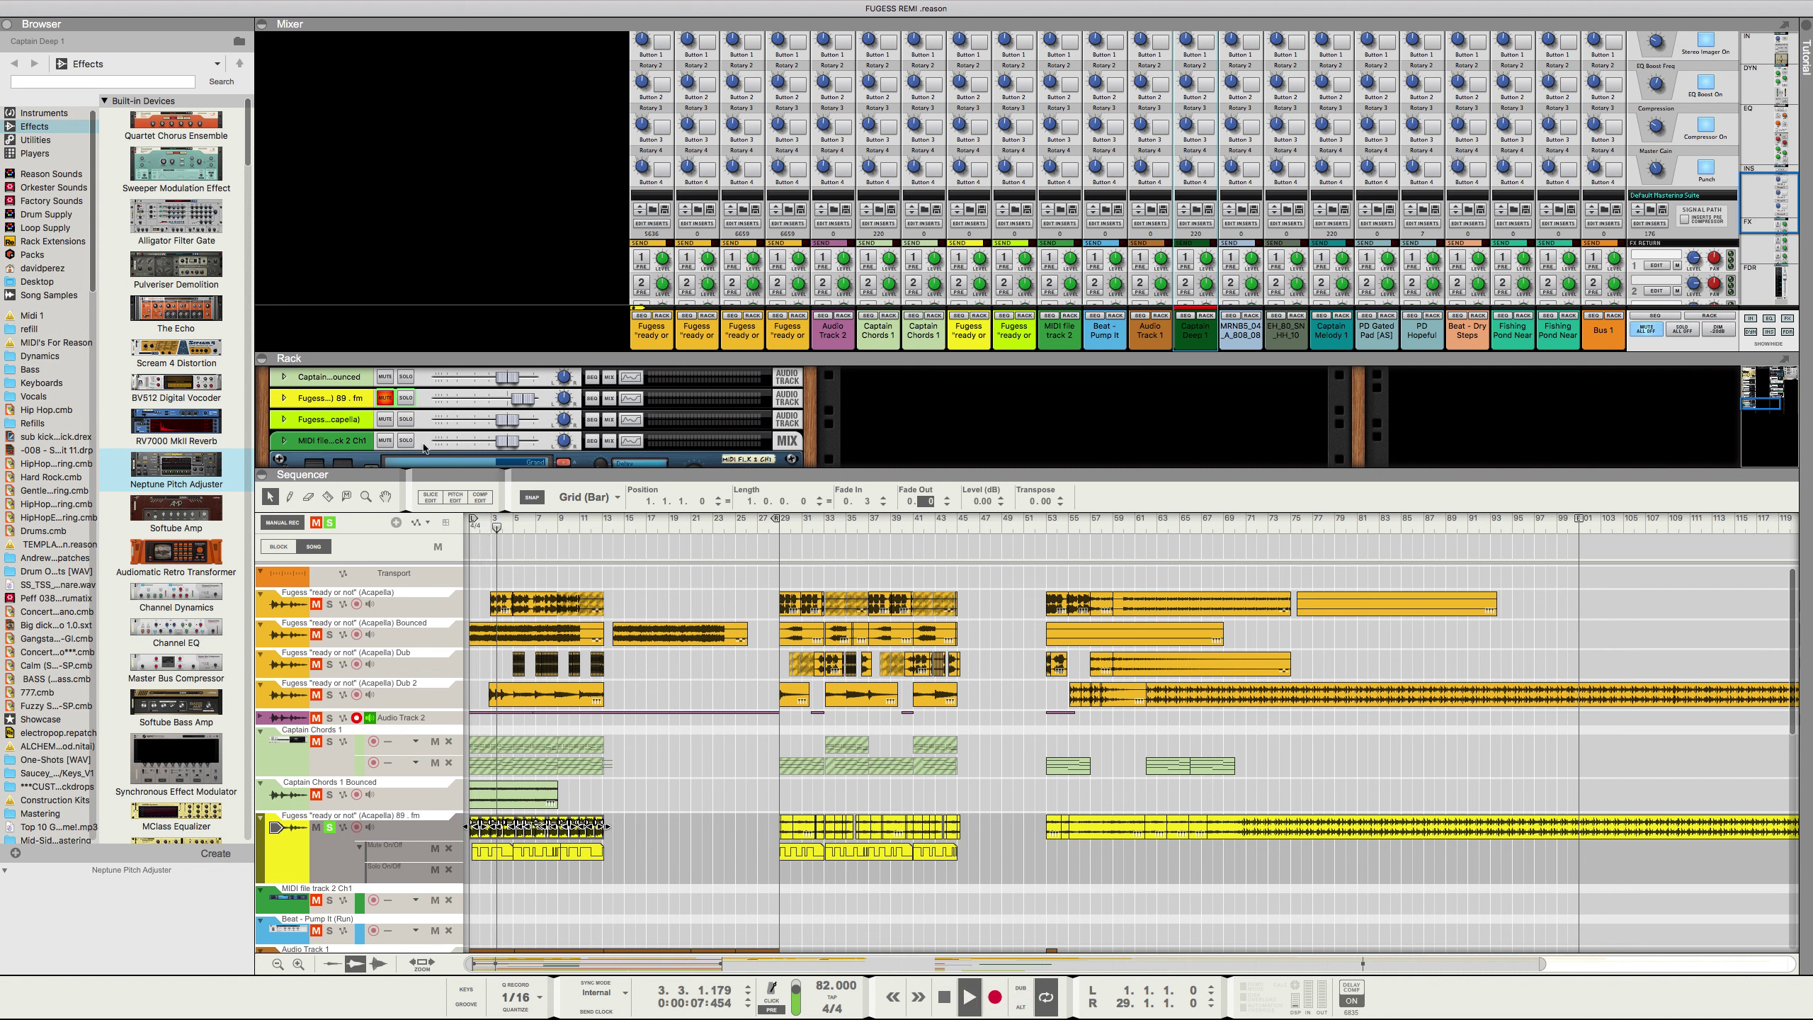
pyautogui.click(482, 524)
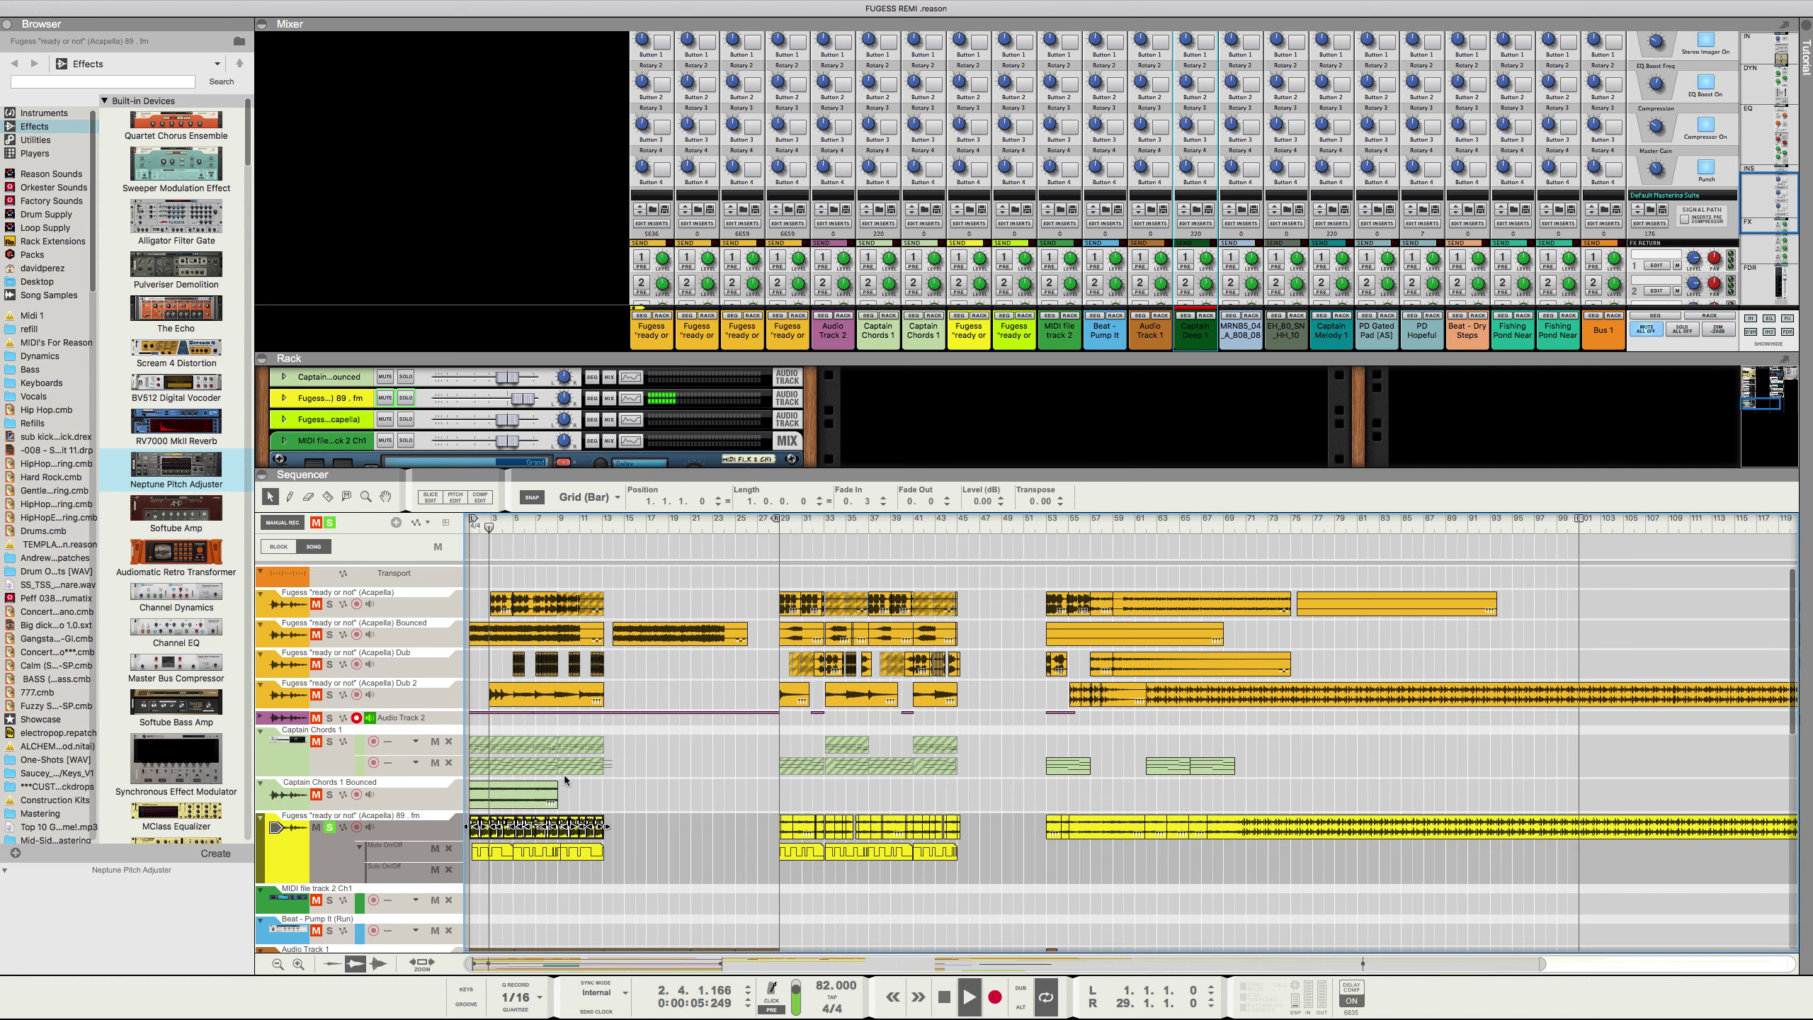
# Step: Zoom in, select one short 89 fm clip and set its fade out to 0.12
pyautogui.press('h')
pyautogui.press('h')
pyautogui.press('h')
pyautogui.press('h')
pyautogui.scroll(5, 563, 779)
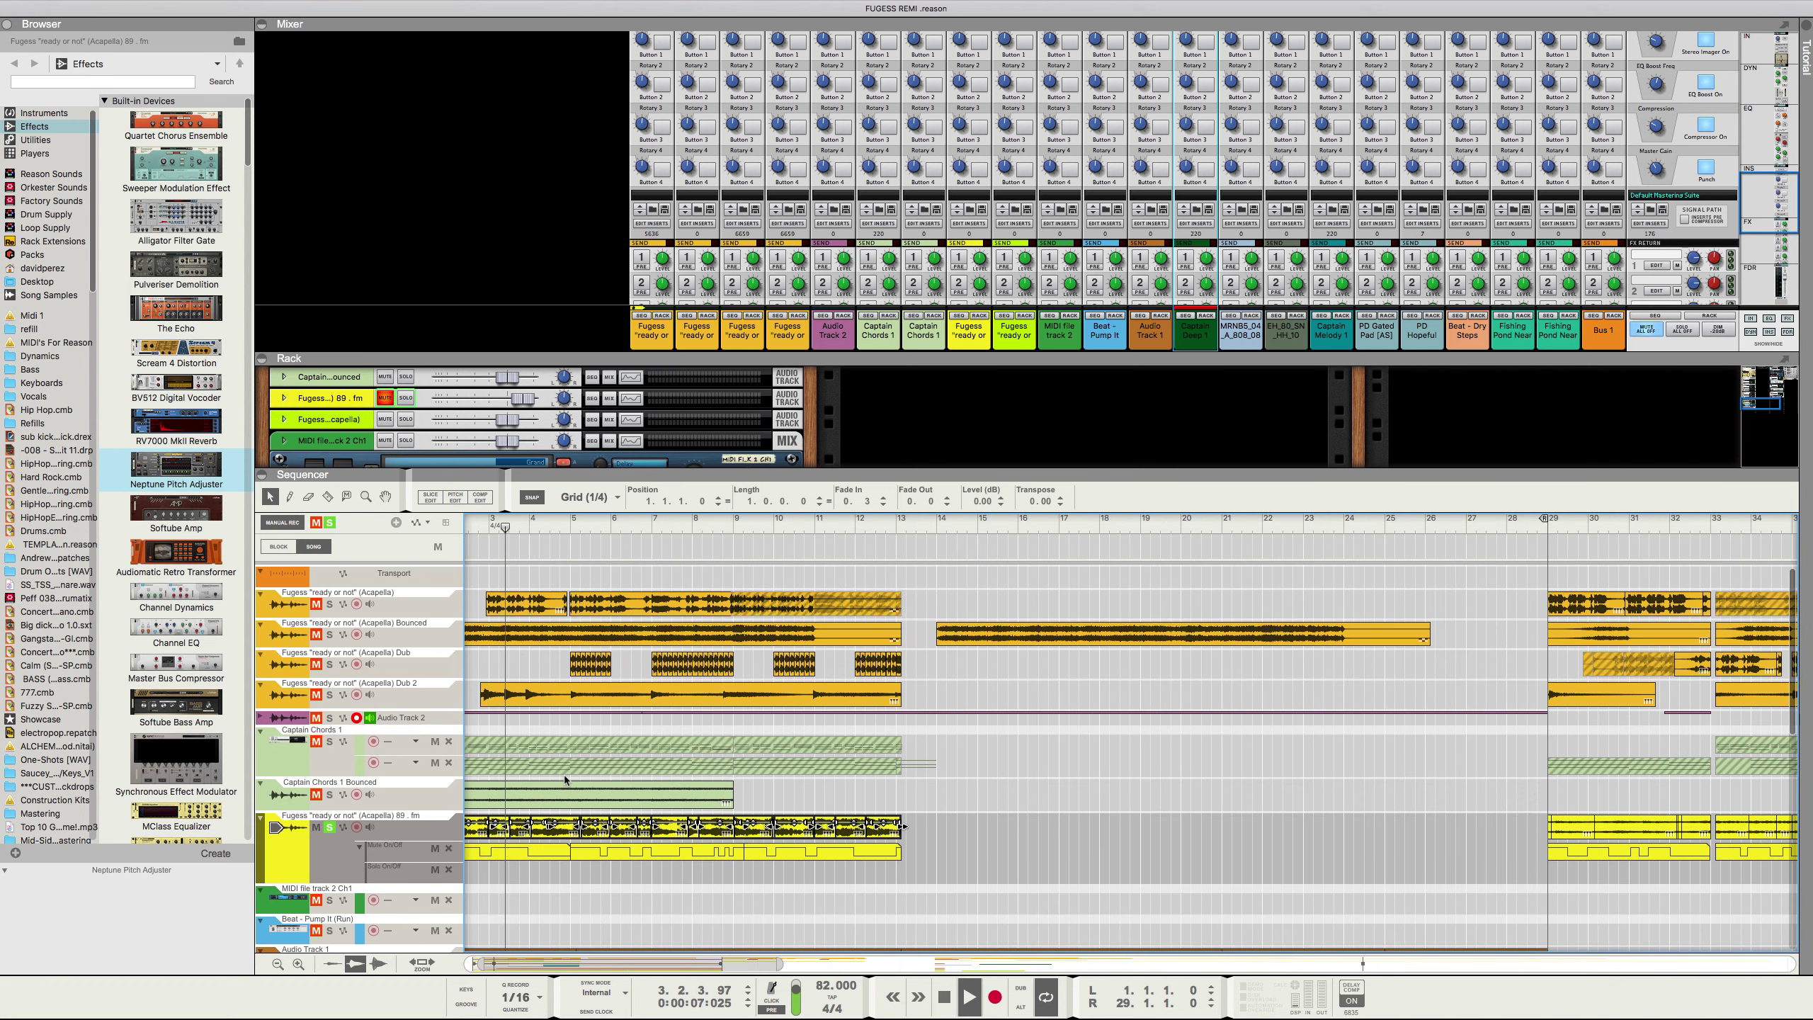
pyautogui.click(492, 826)
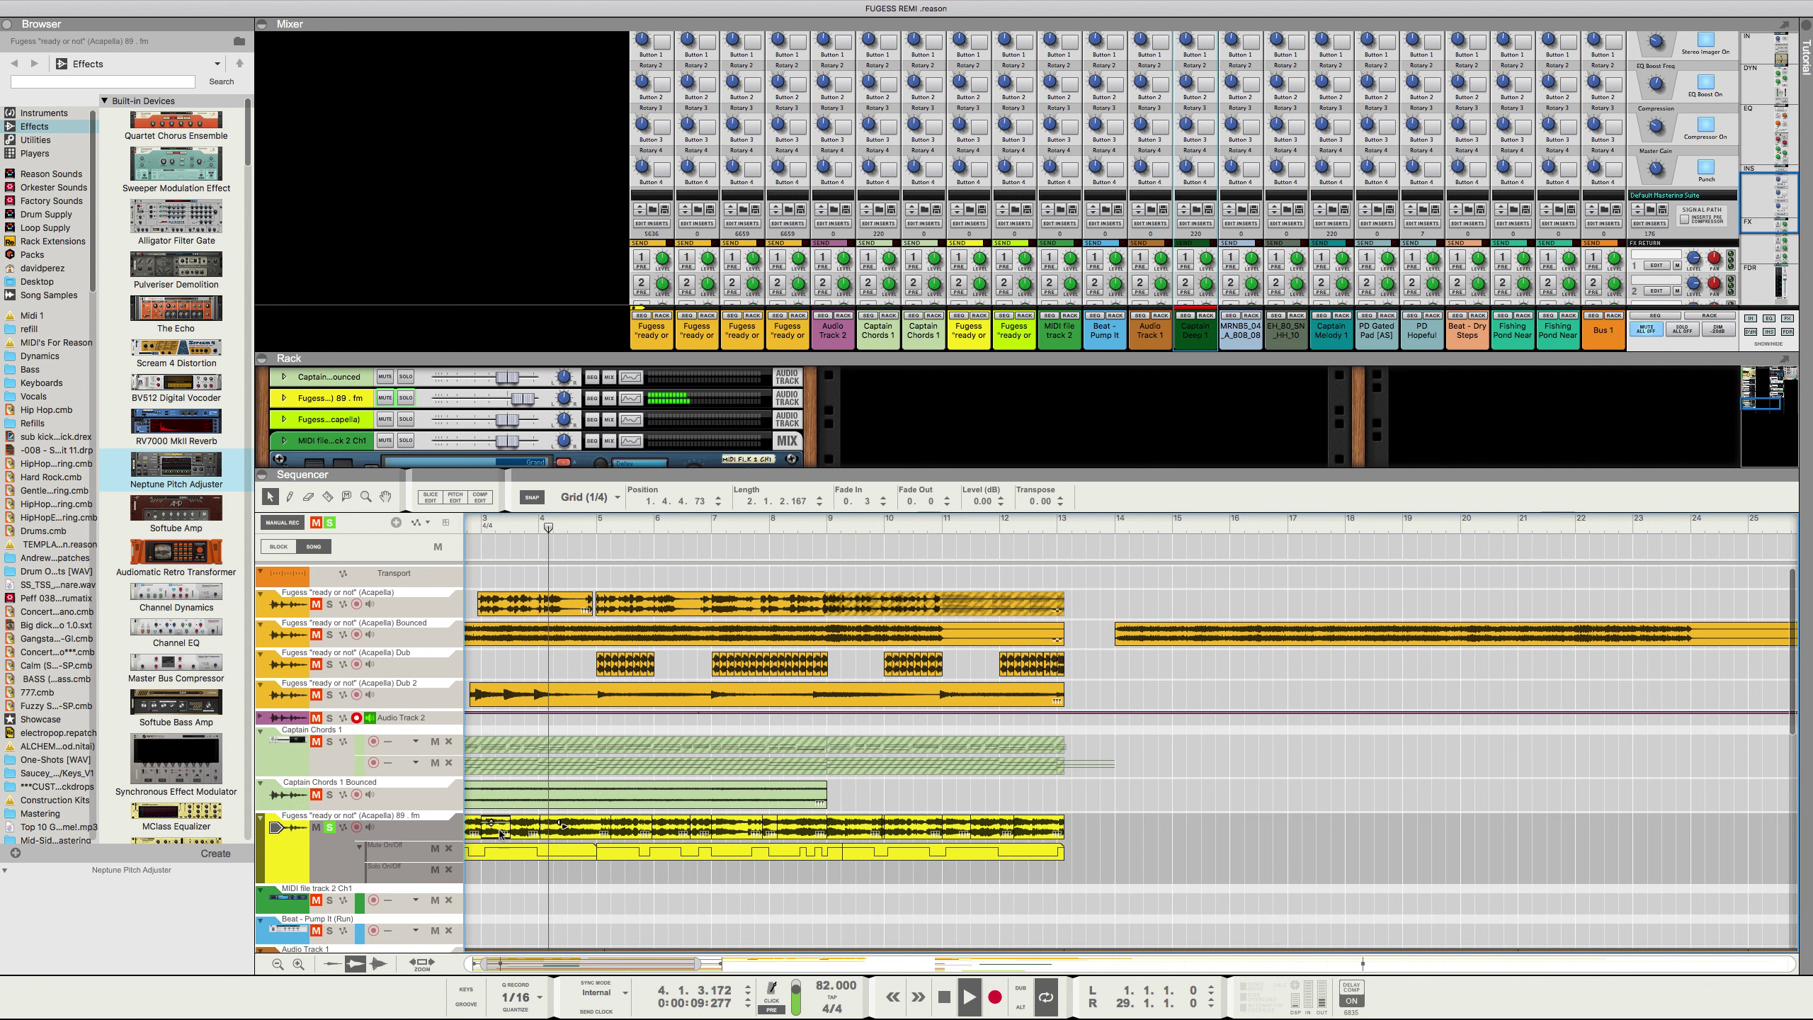
pyautogui.click(480, 527)
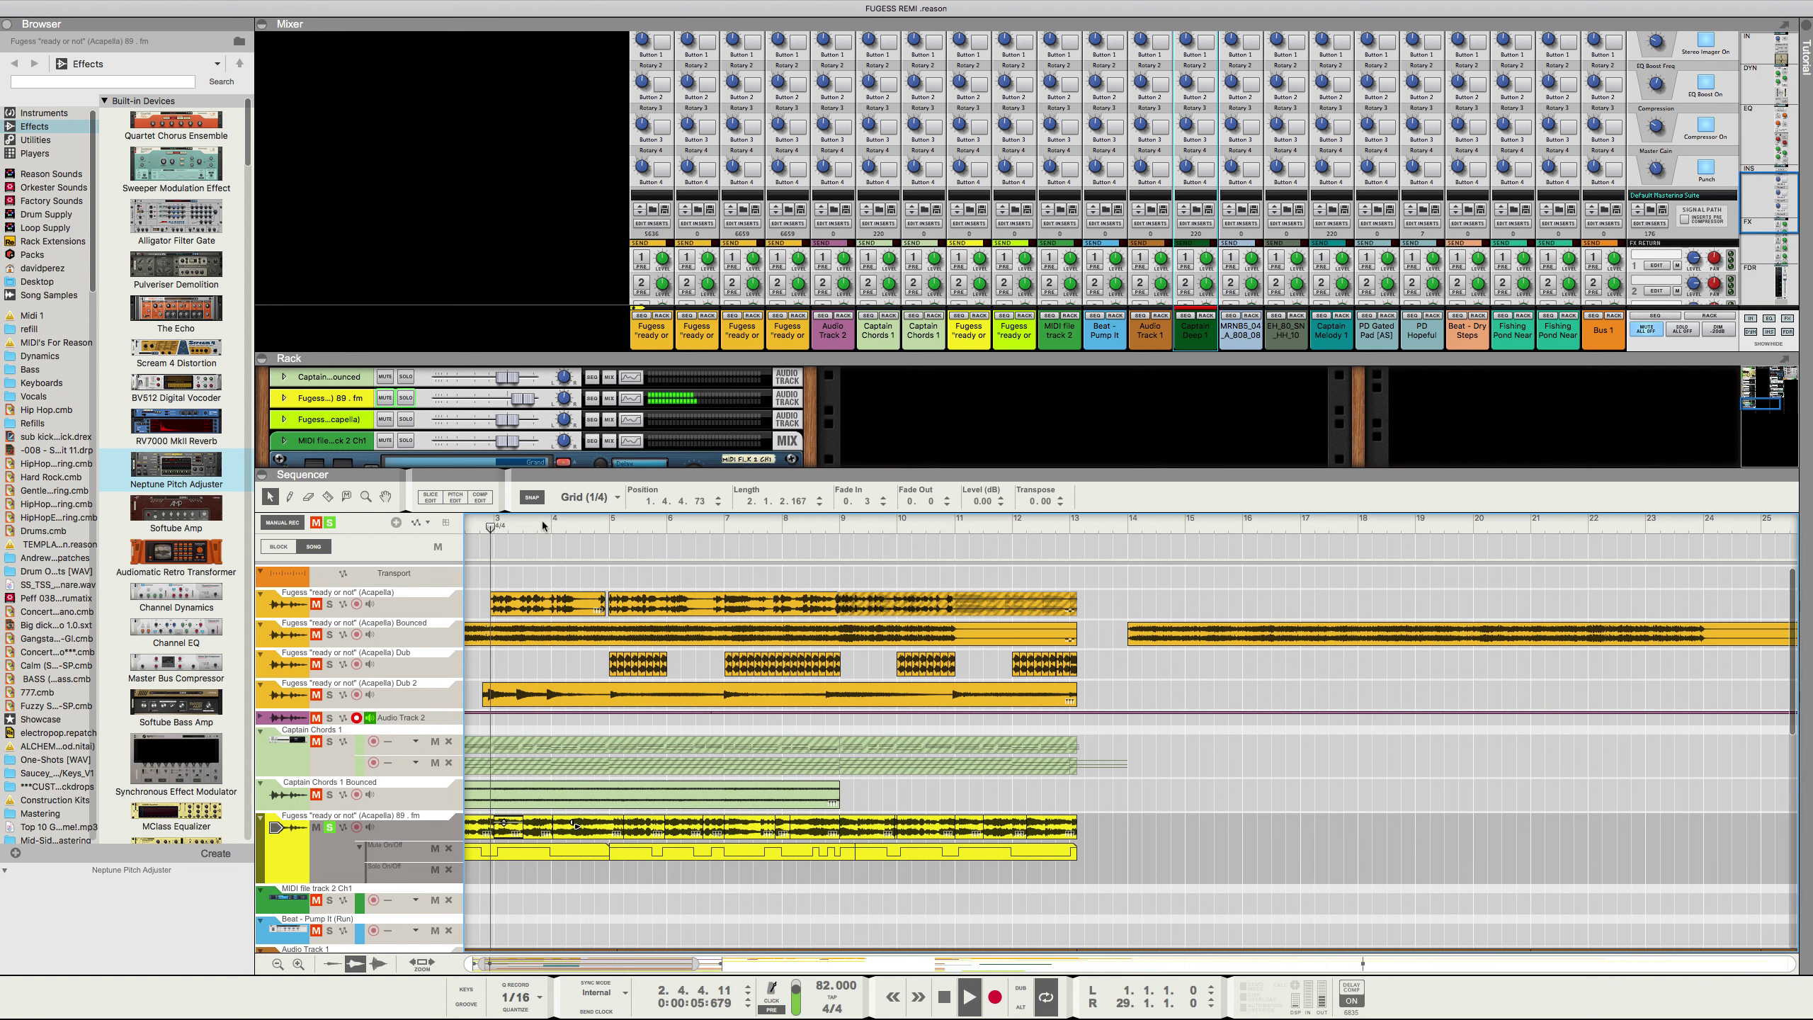
pyautogui.click(480, 527)
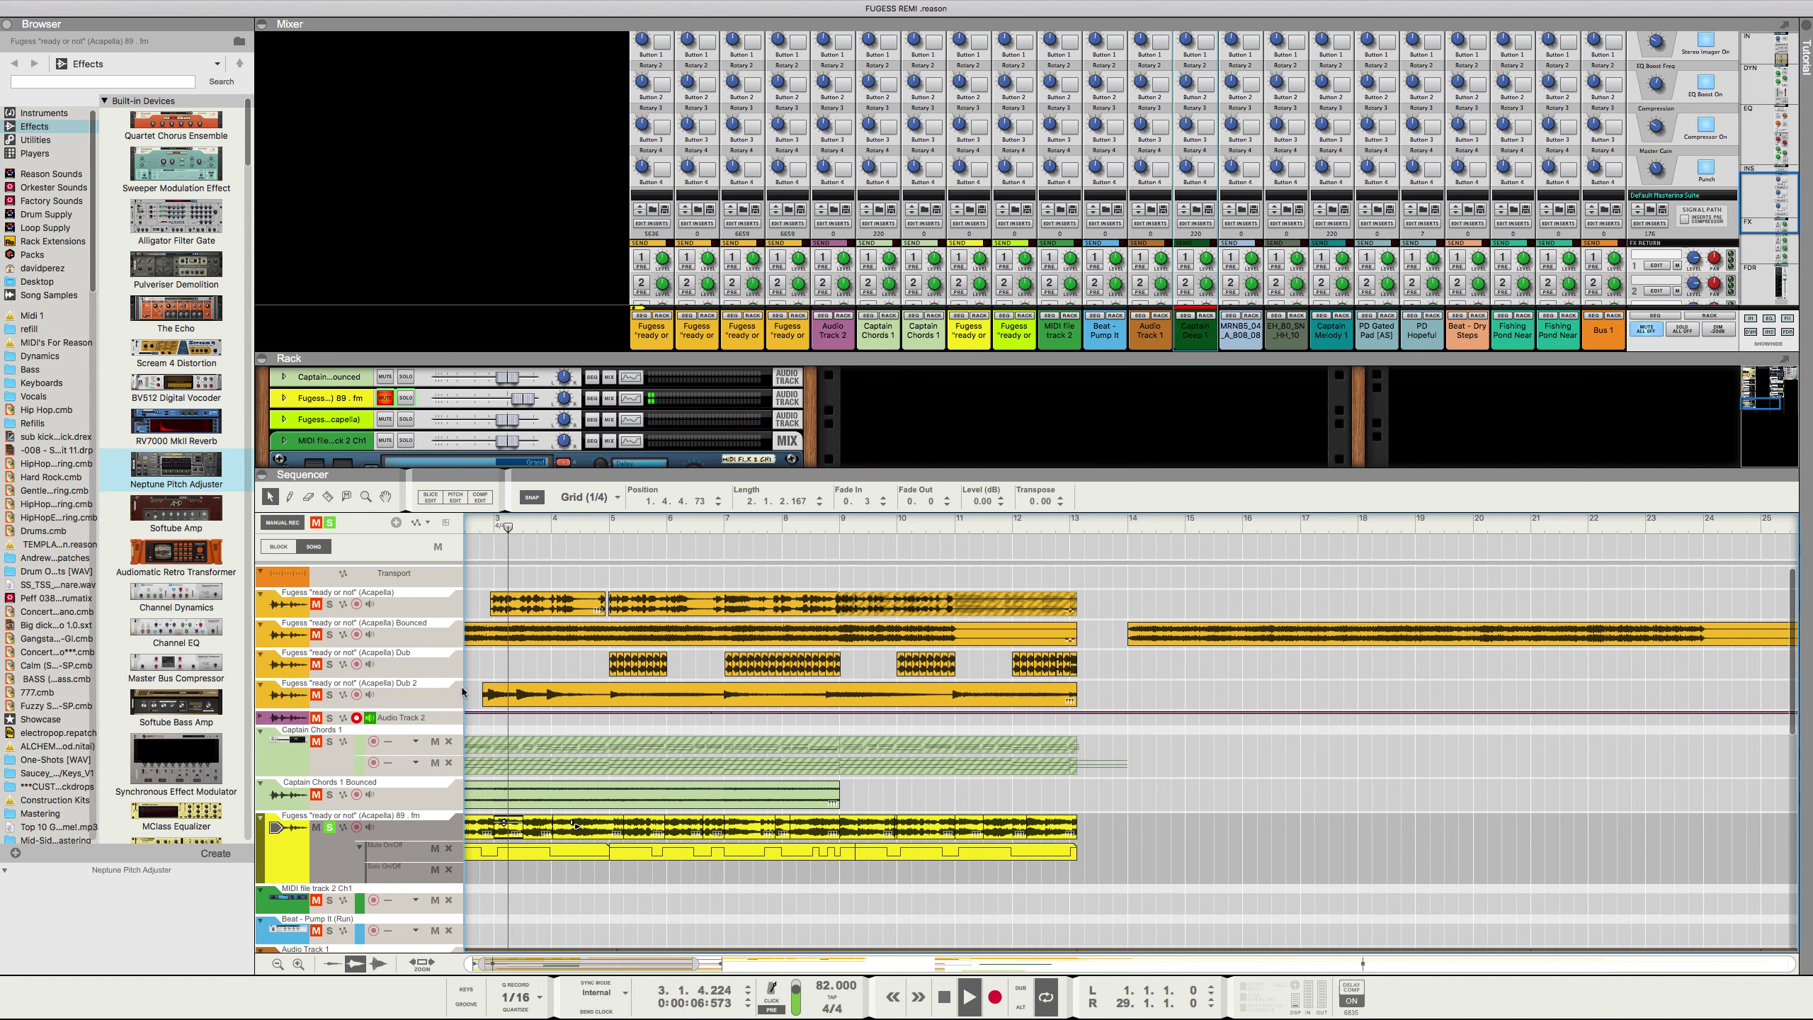
pyautogui.click(478, 830)
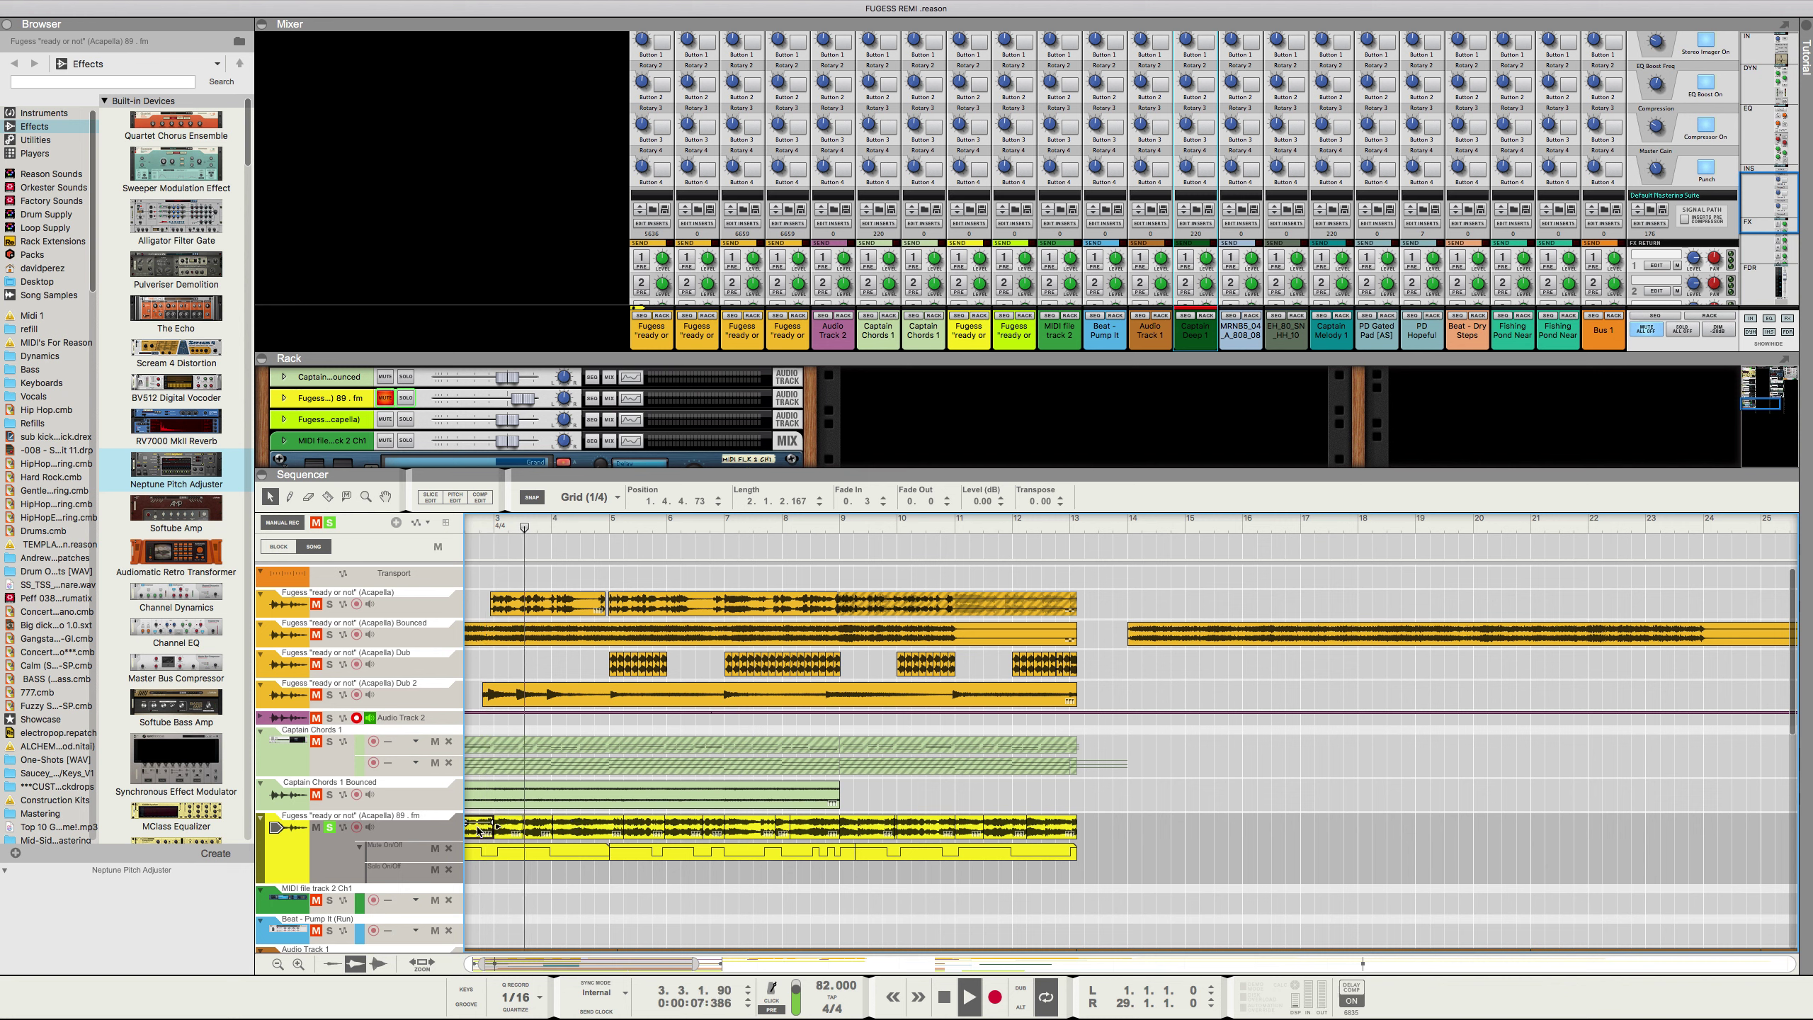
pyautogui.click(492, 792)
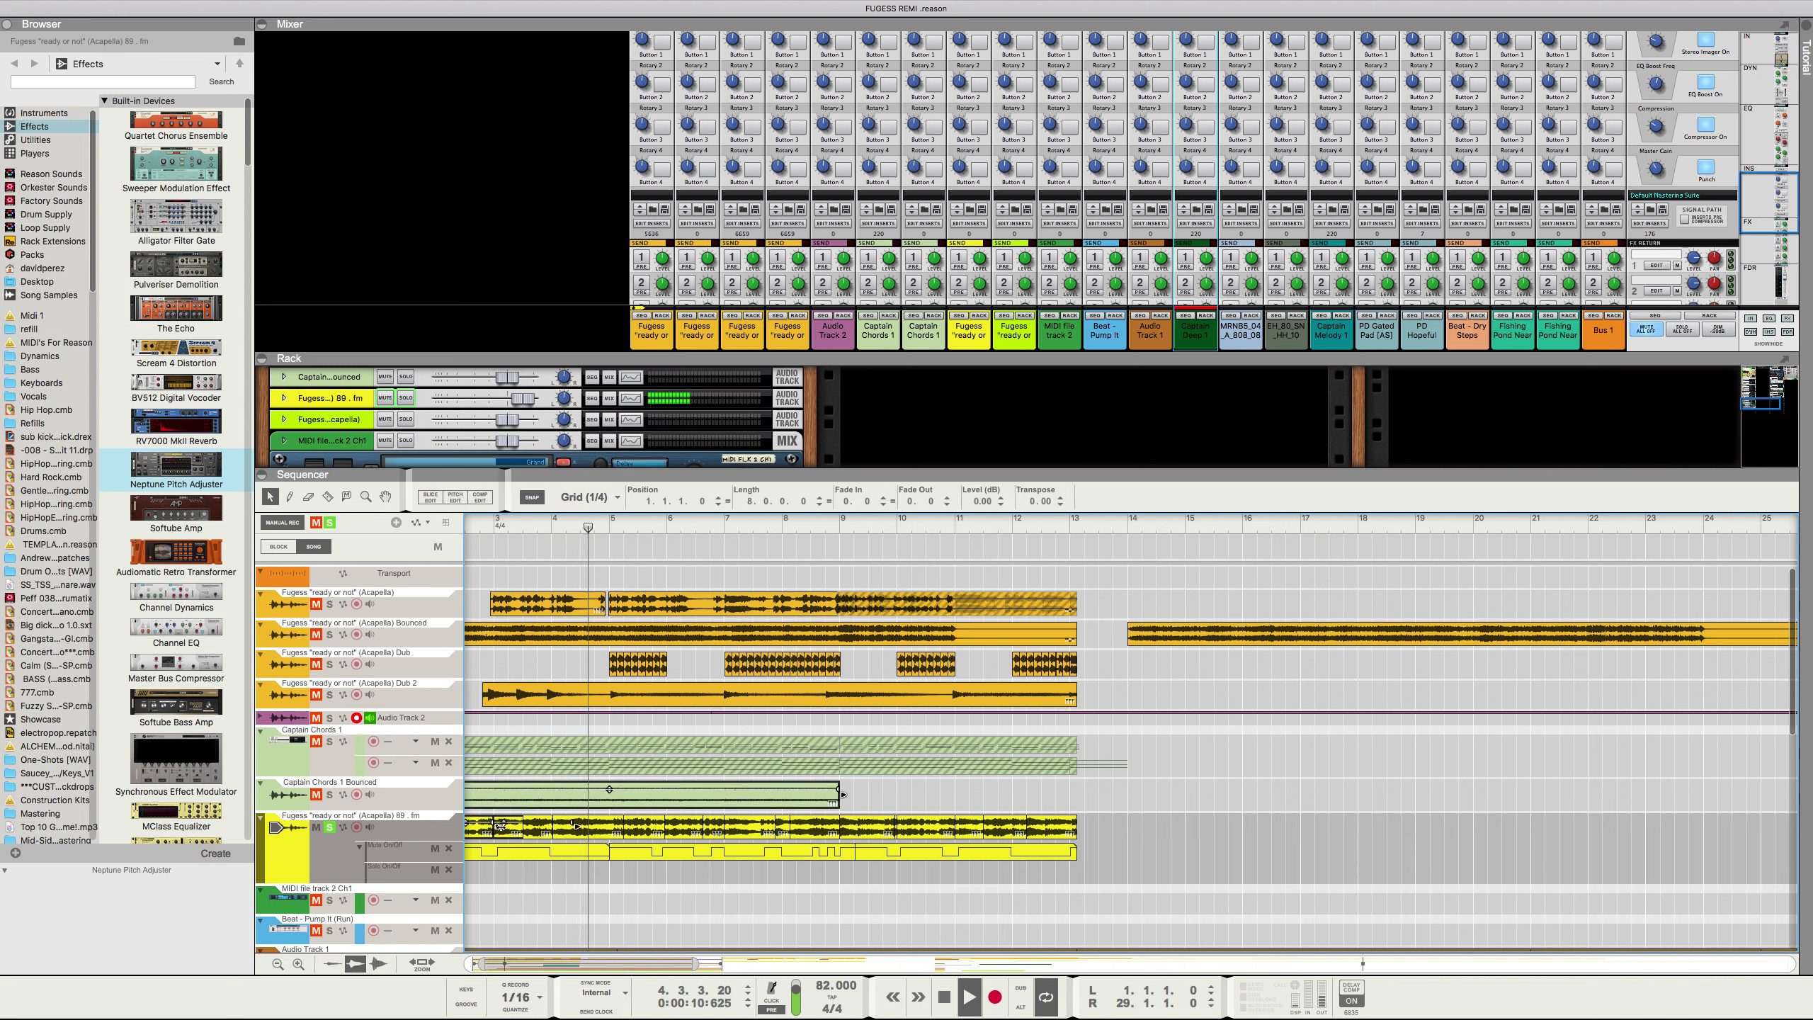
pyautogui.click(526, 871)
pyautogui.click(509, 831)
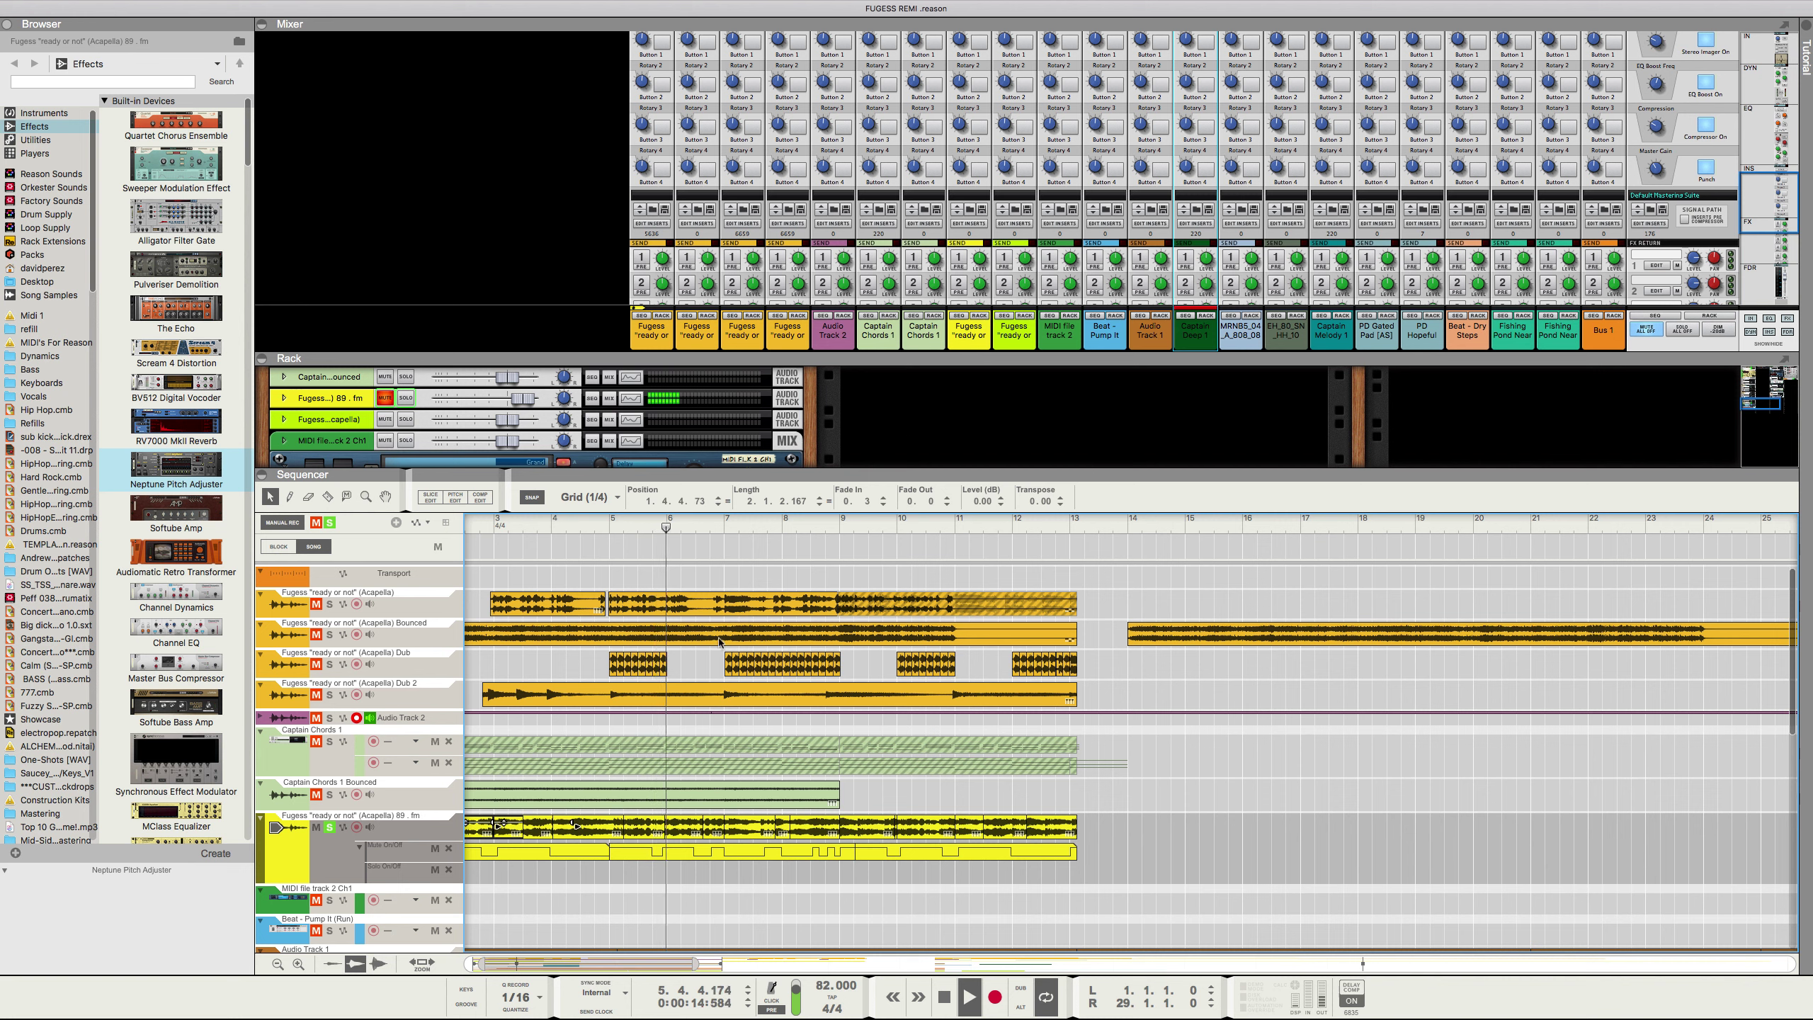
pyautogui.click(488, 834)
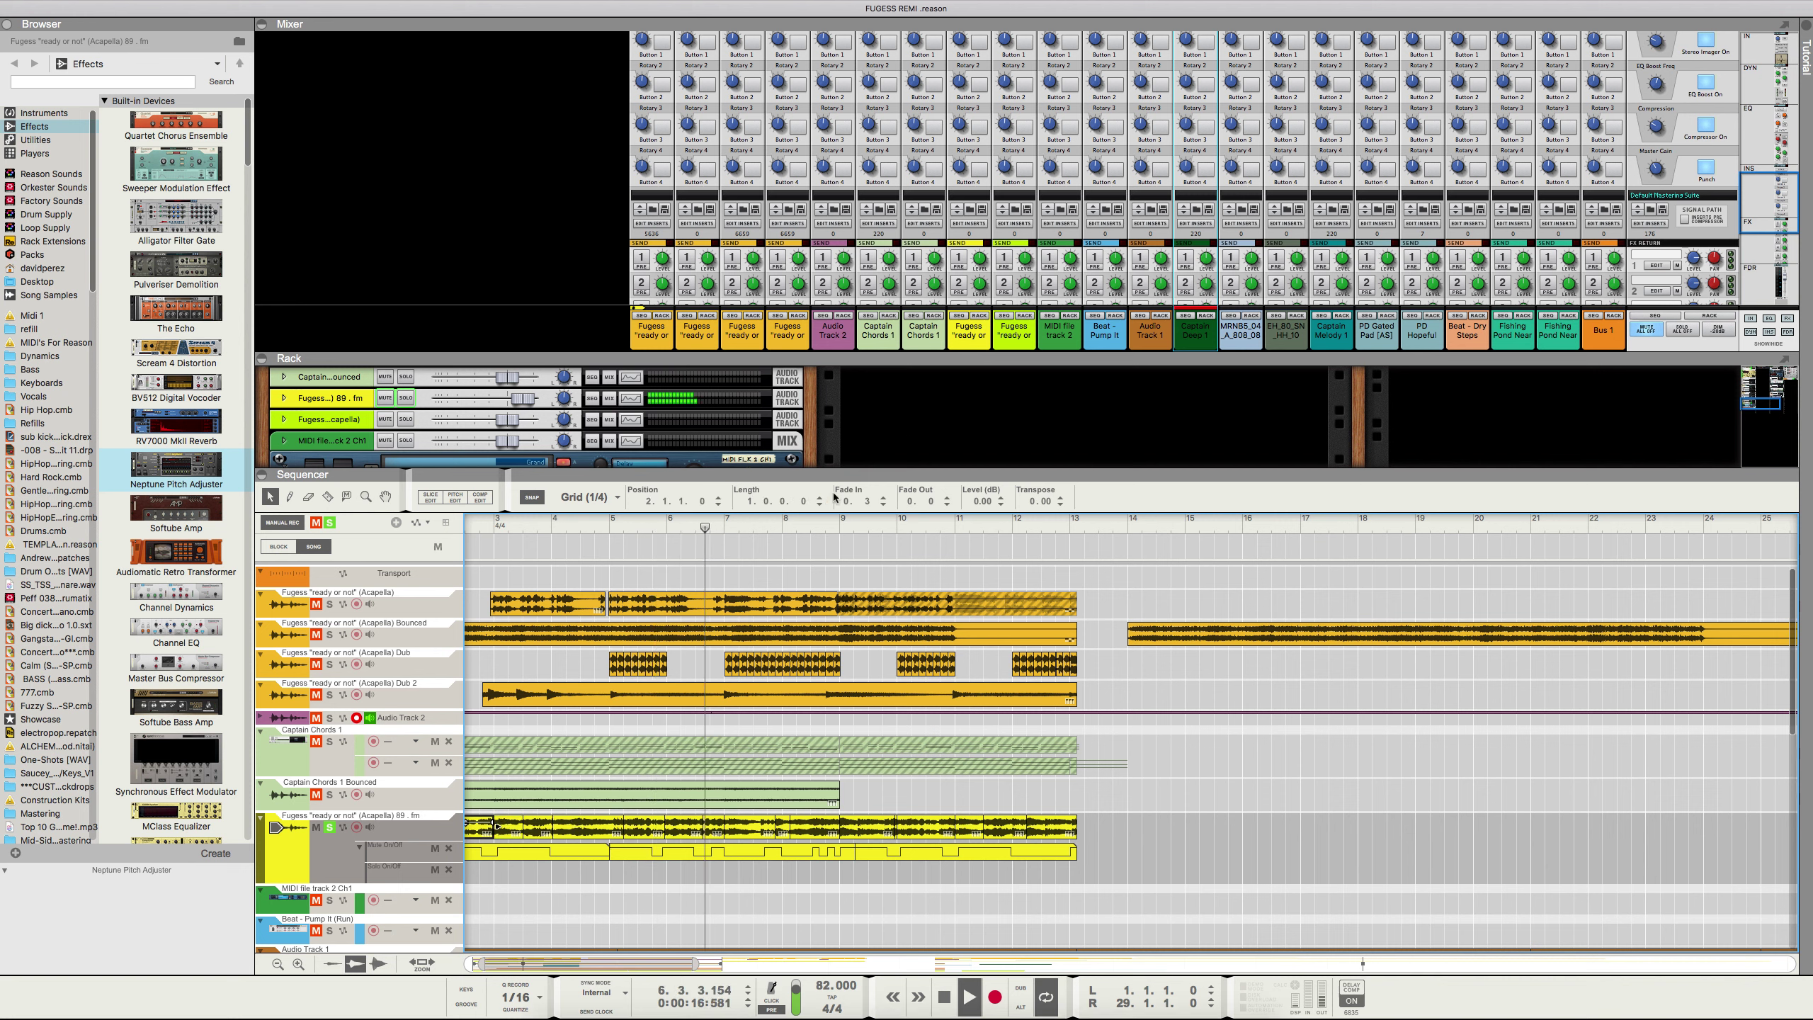
pyautogui.click(930, 505)
pyautogui.moveTo(931, 505); pyautogui.dragTo(928, 490)
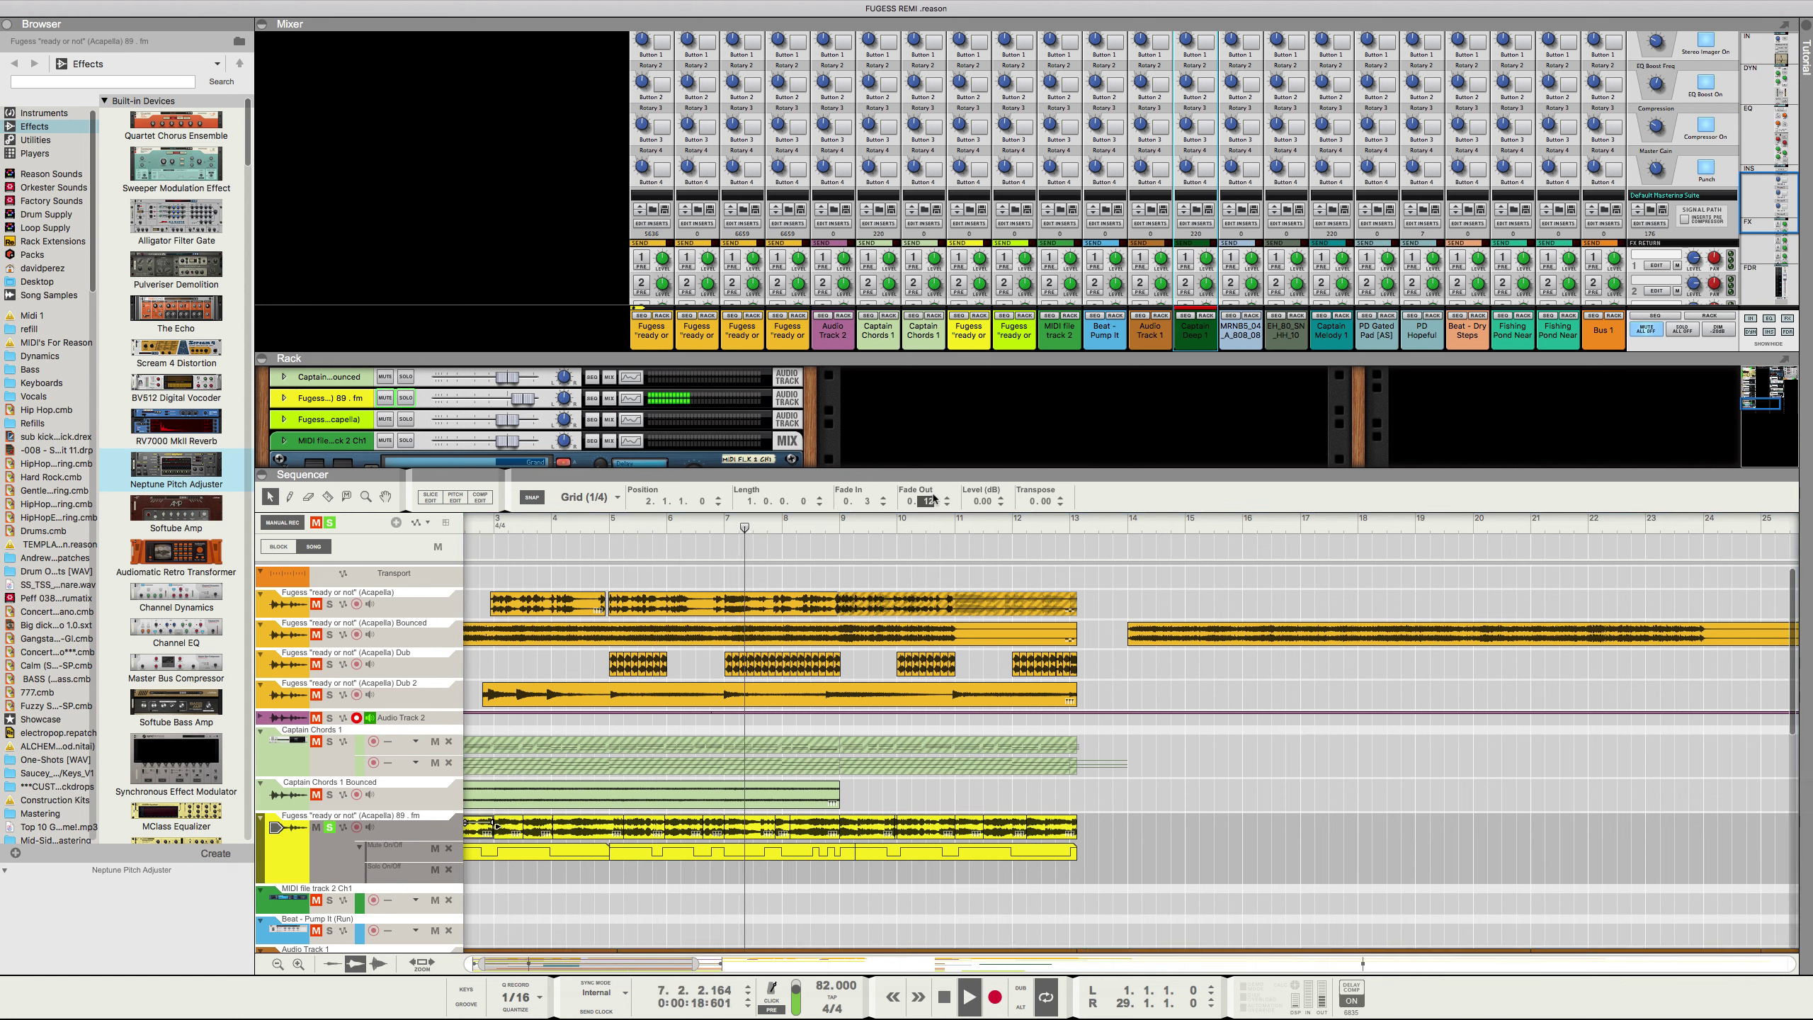
# Step: Set the neighbouring 89 fm clip's fade in to 0.74, then replay from bar 2.3
pyautogui.click(723, 520)
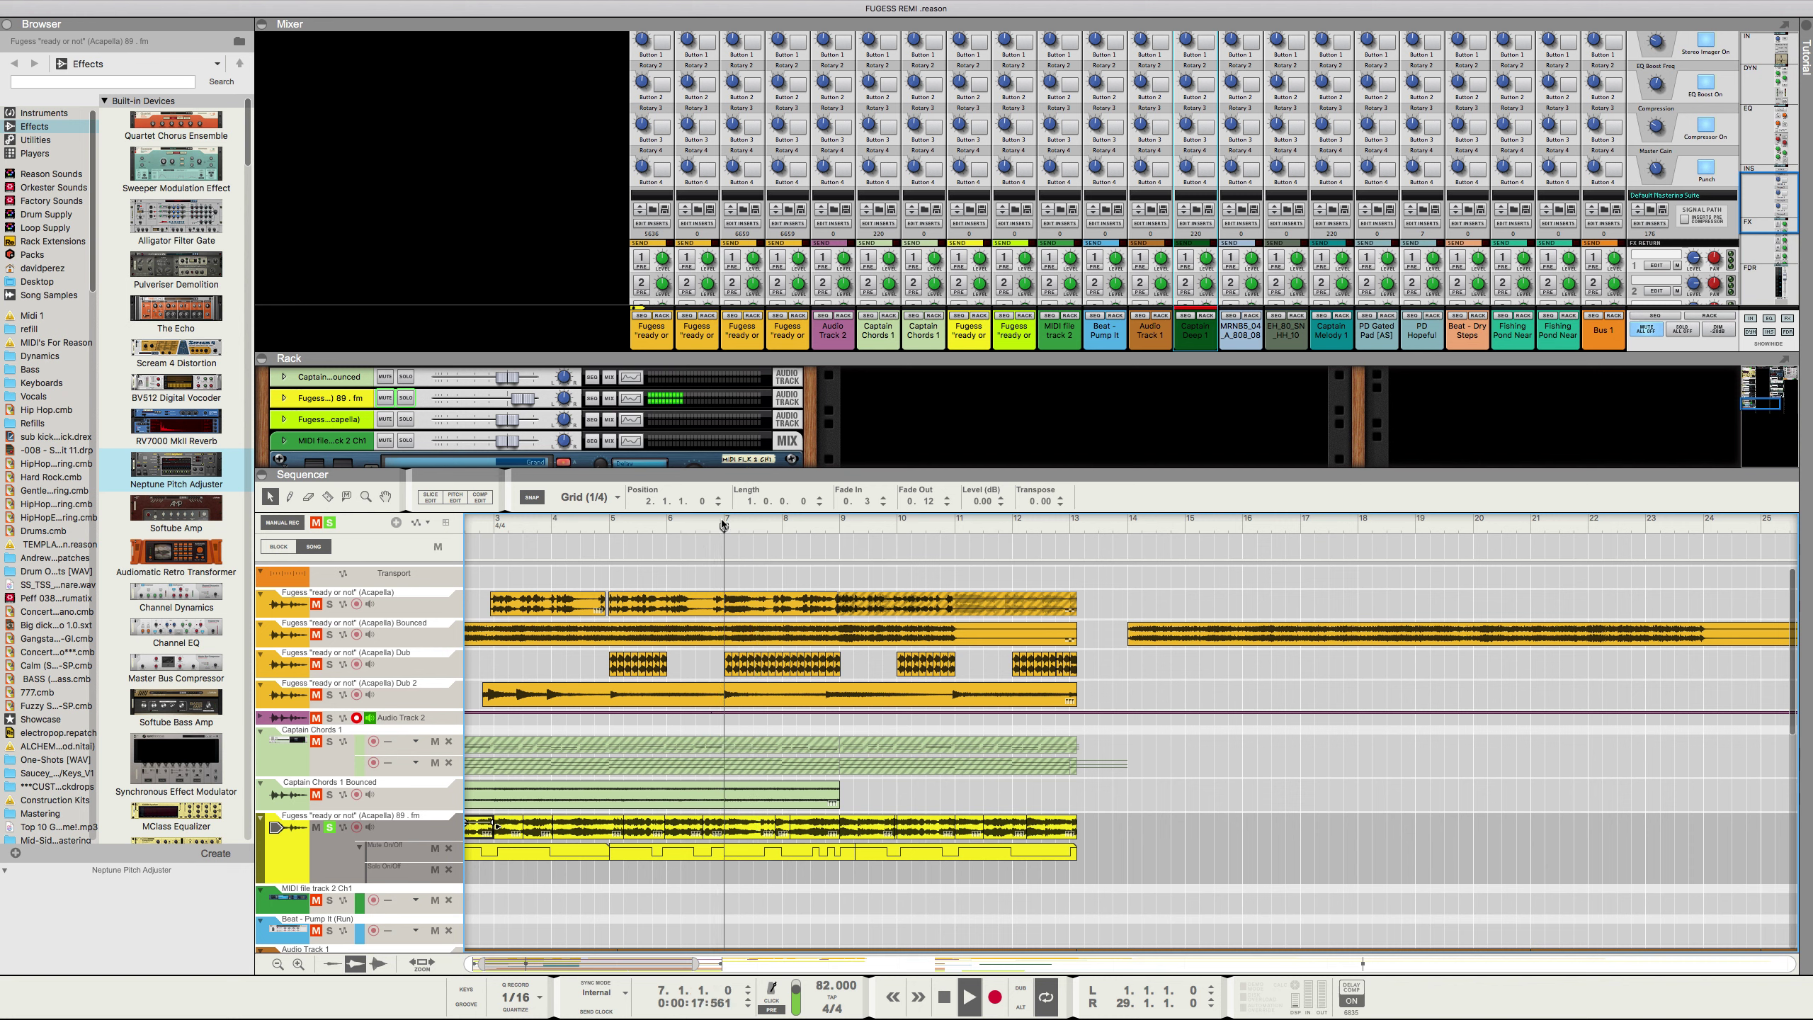
pyautogui.click(696, 519)
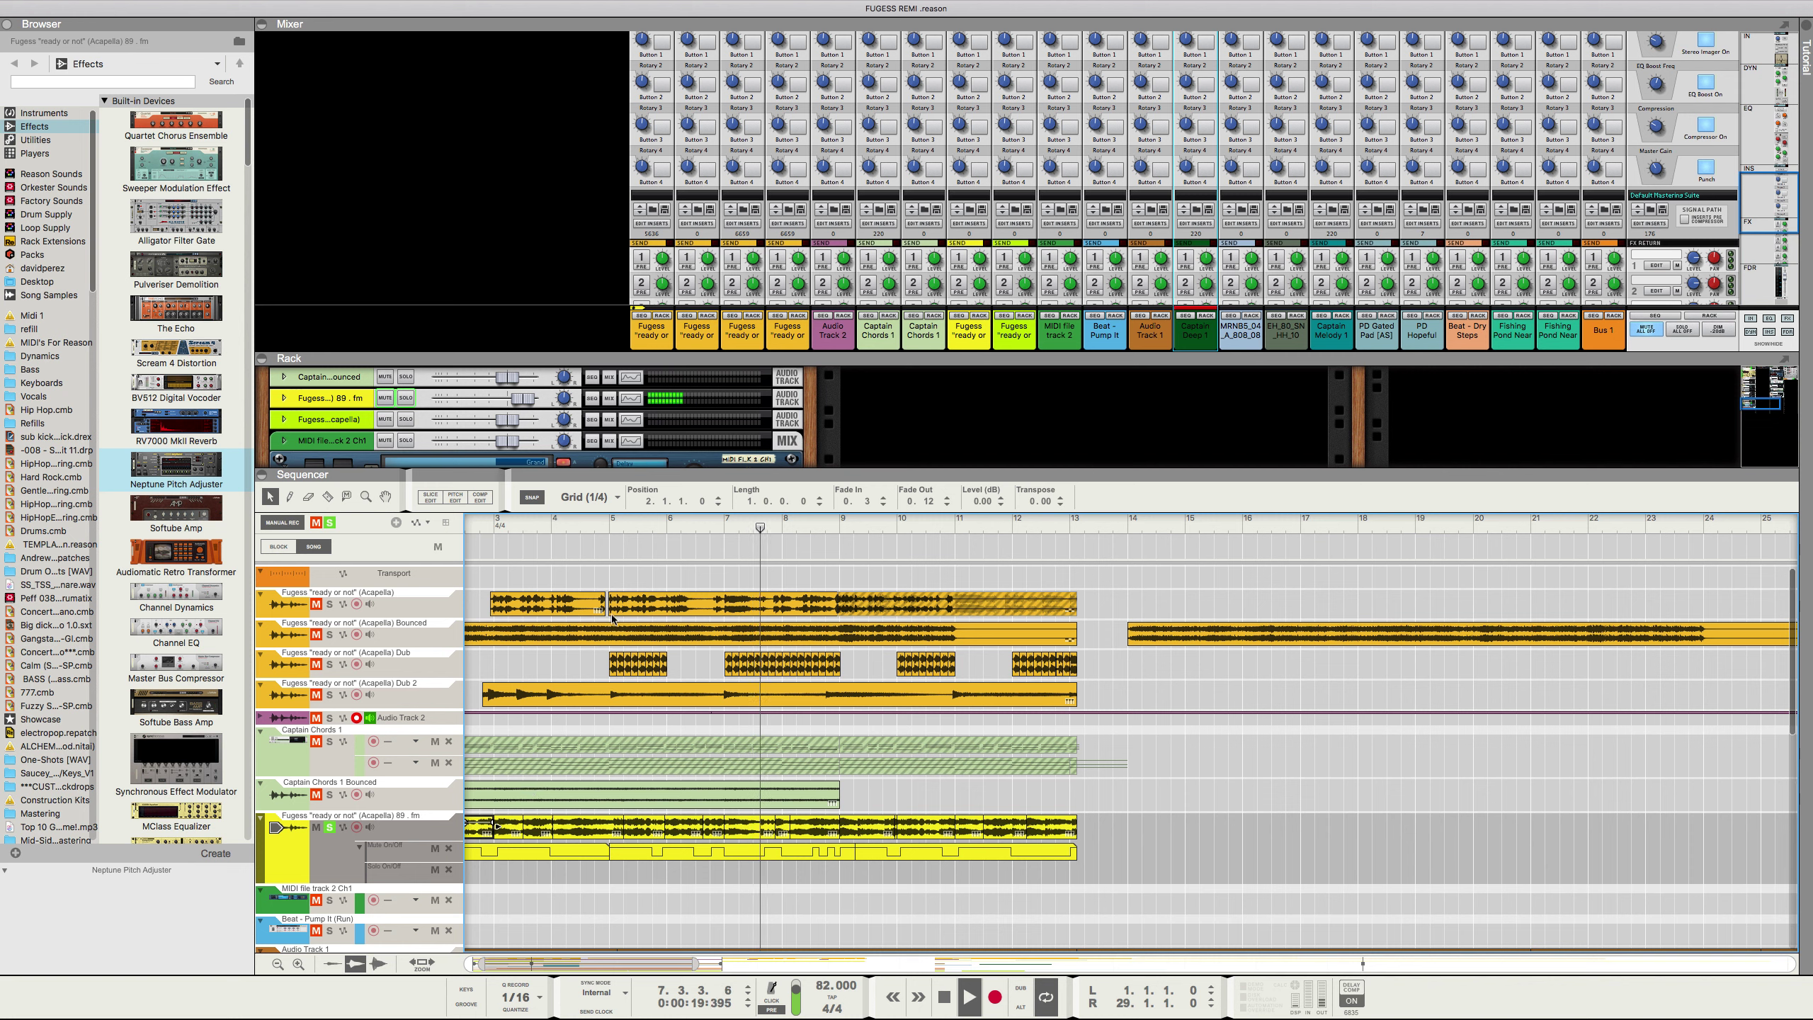
pyautogui.click(473, 520)
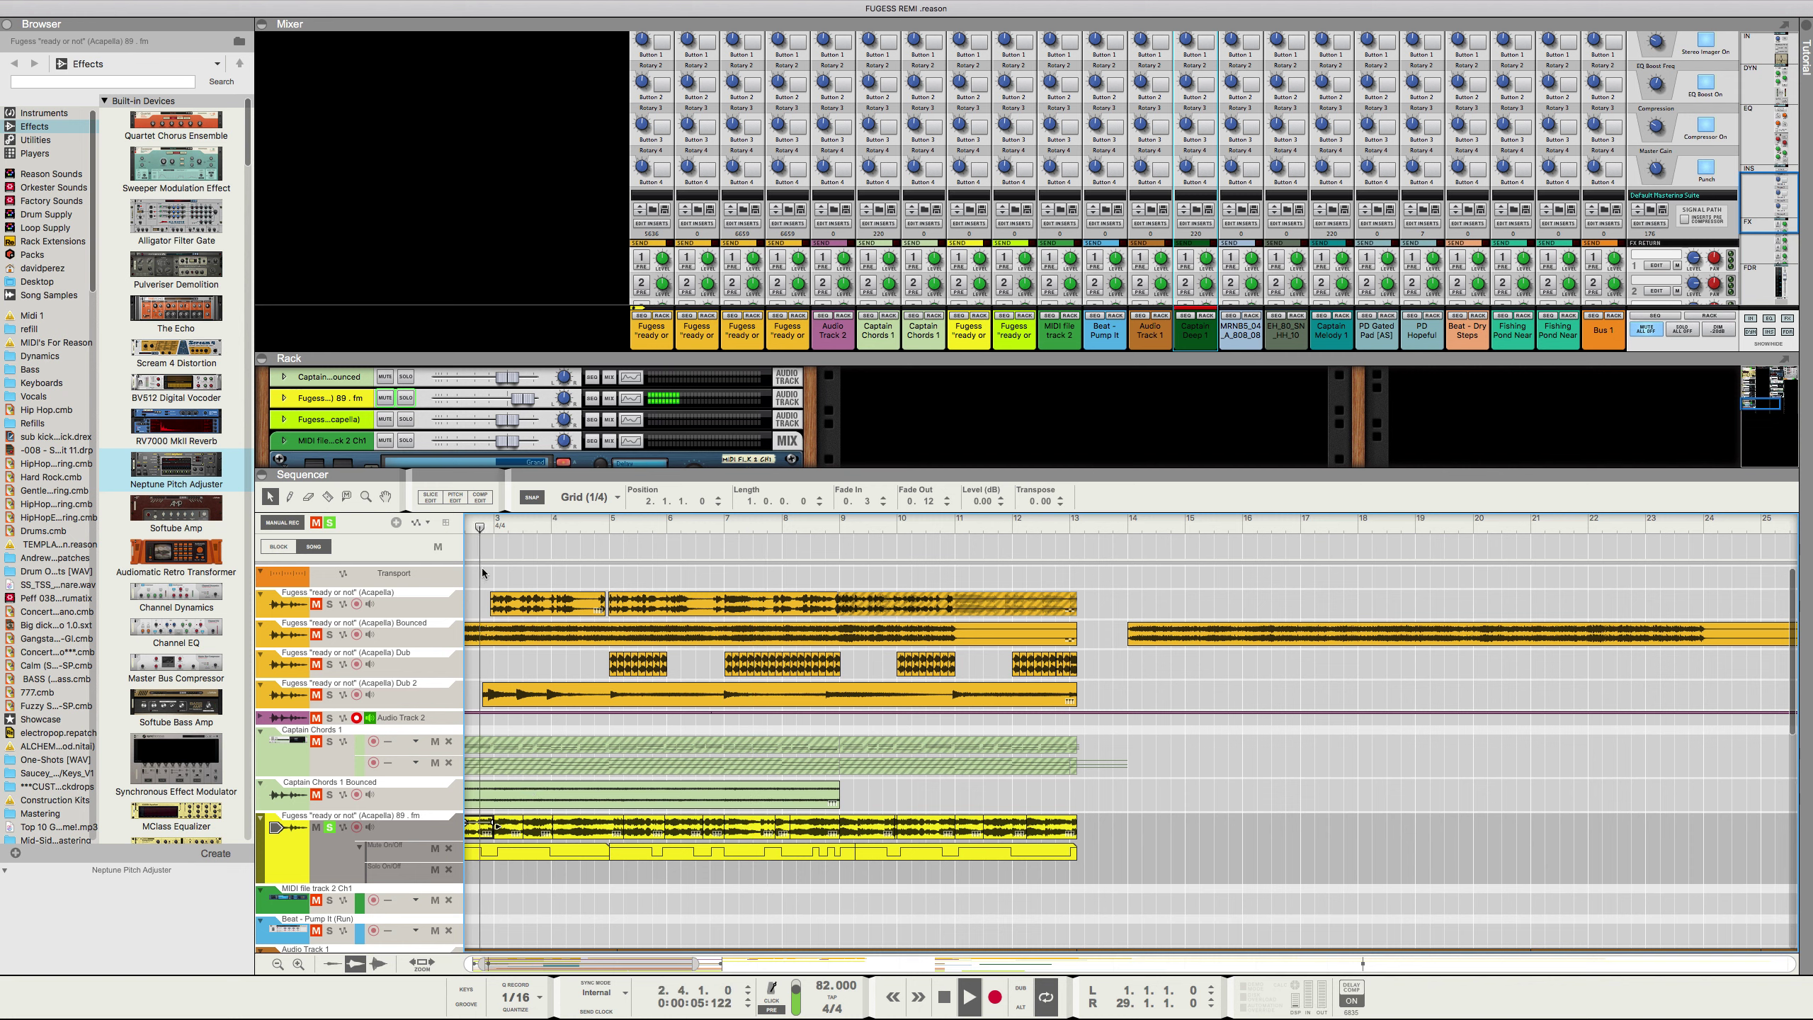
pyautogui.click(510, 831)
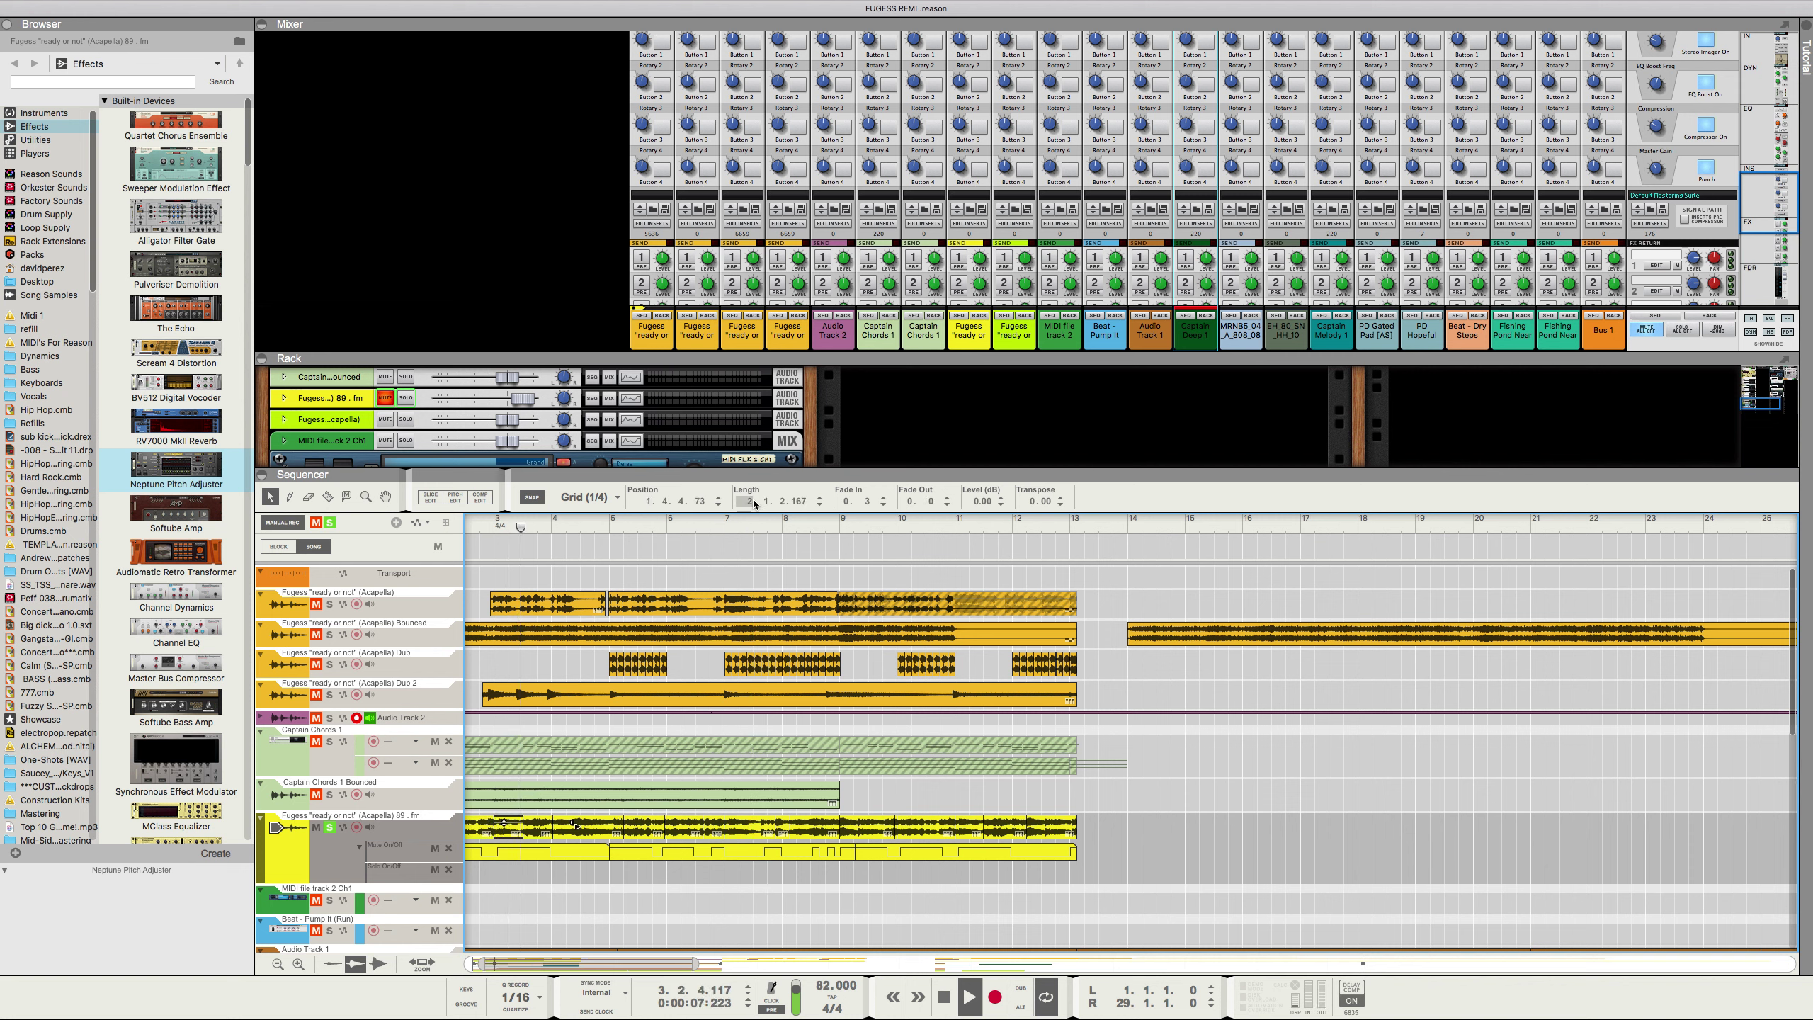
pyautogui.moveTo(866, 502); pyautogui.dragTo(869, 448)
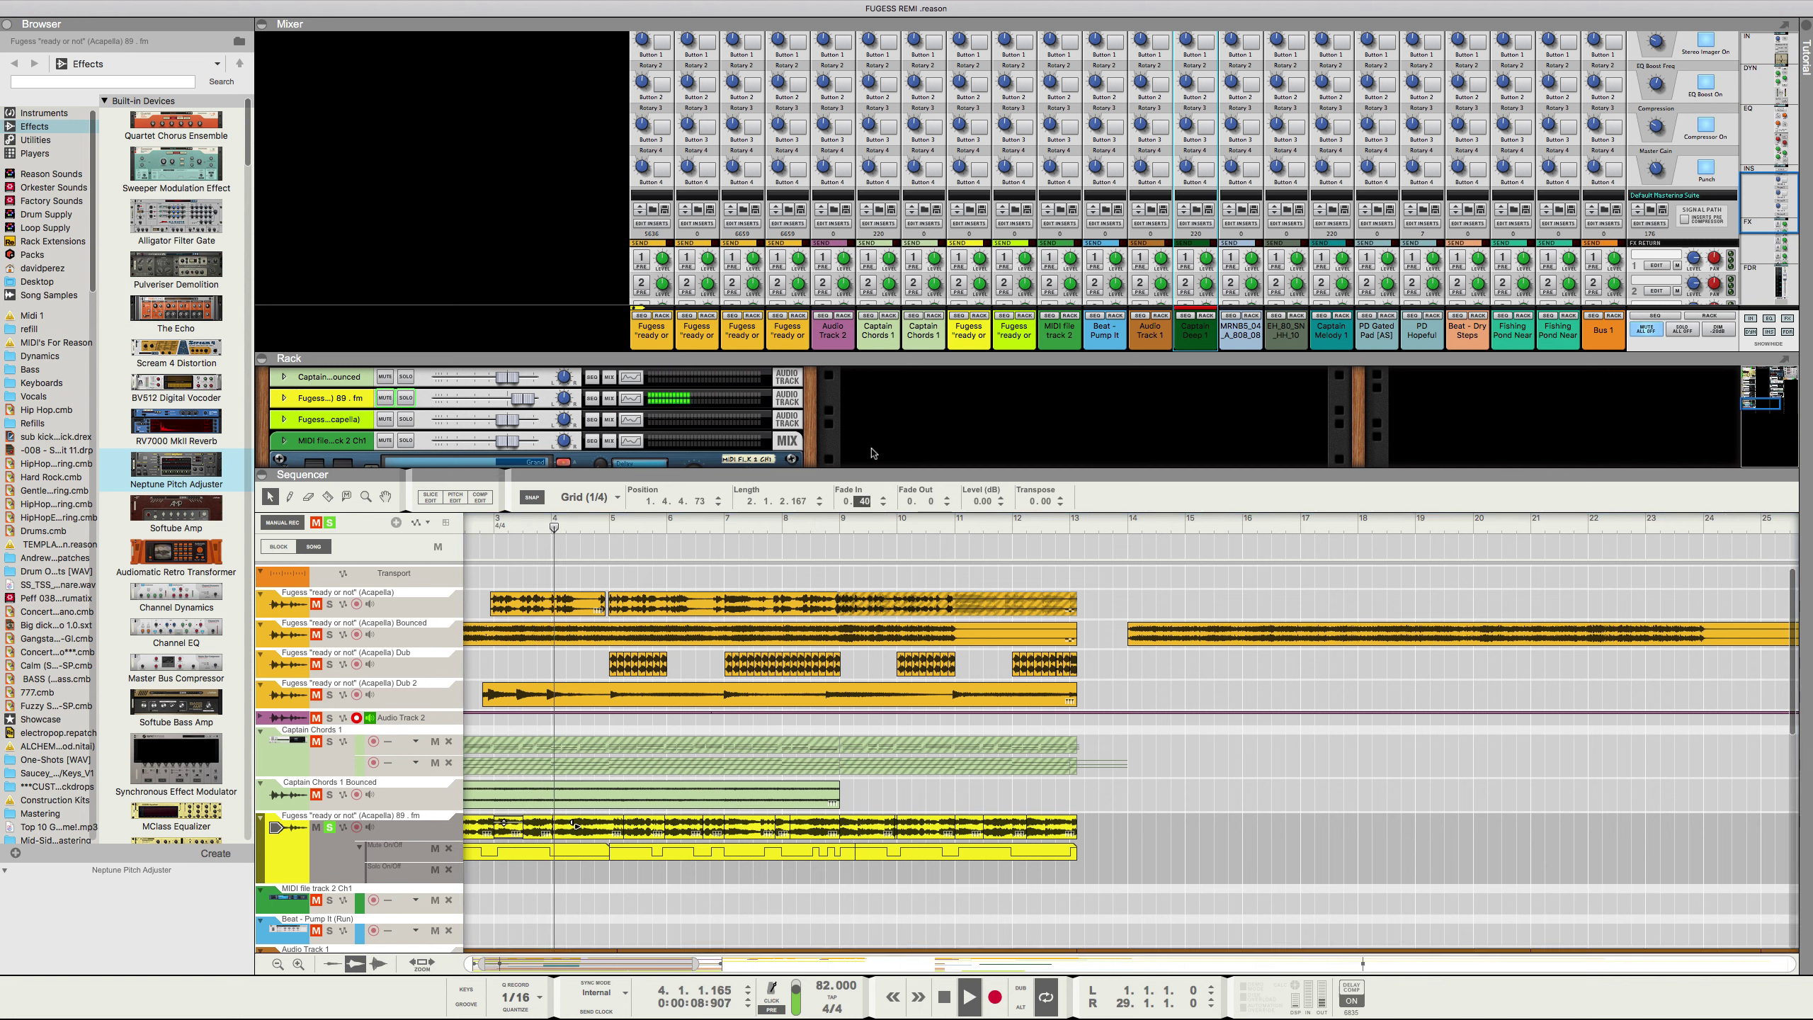
pyautogui.moveTo(517, 528); pyautogui.dragTo(509, 527)
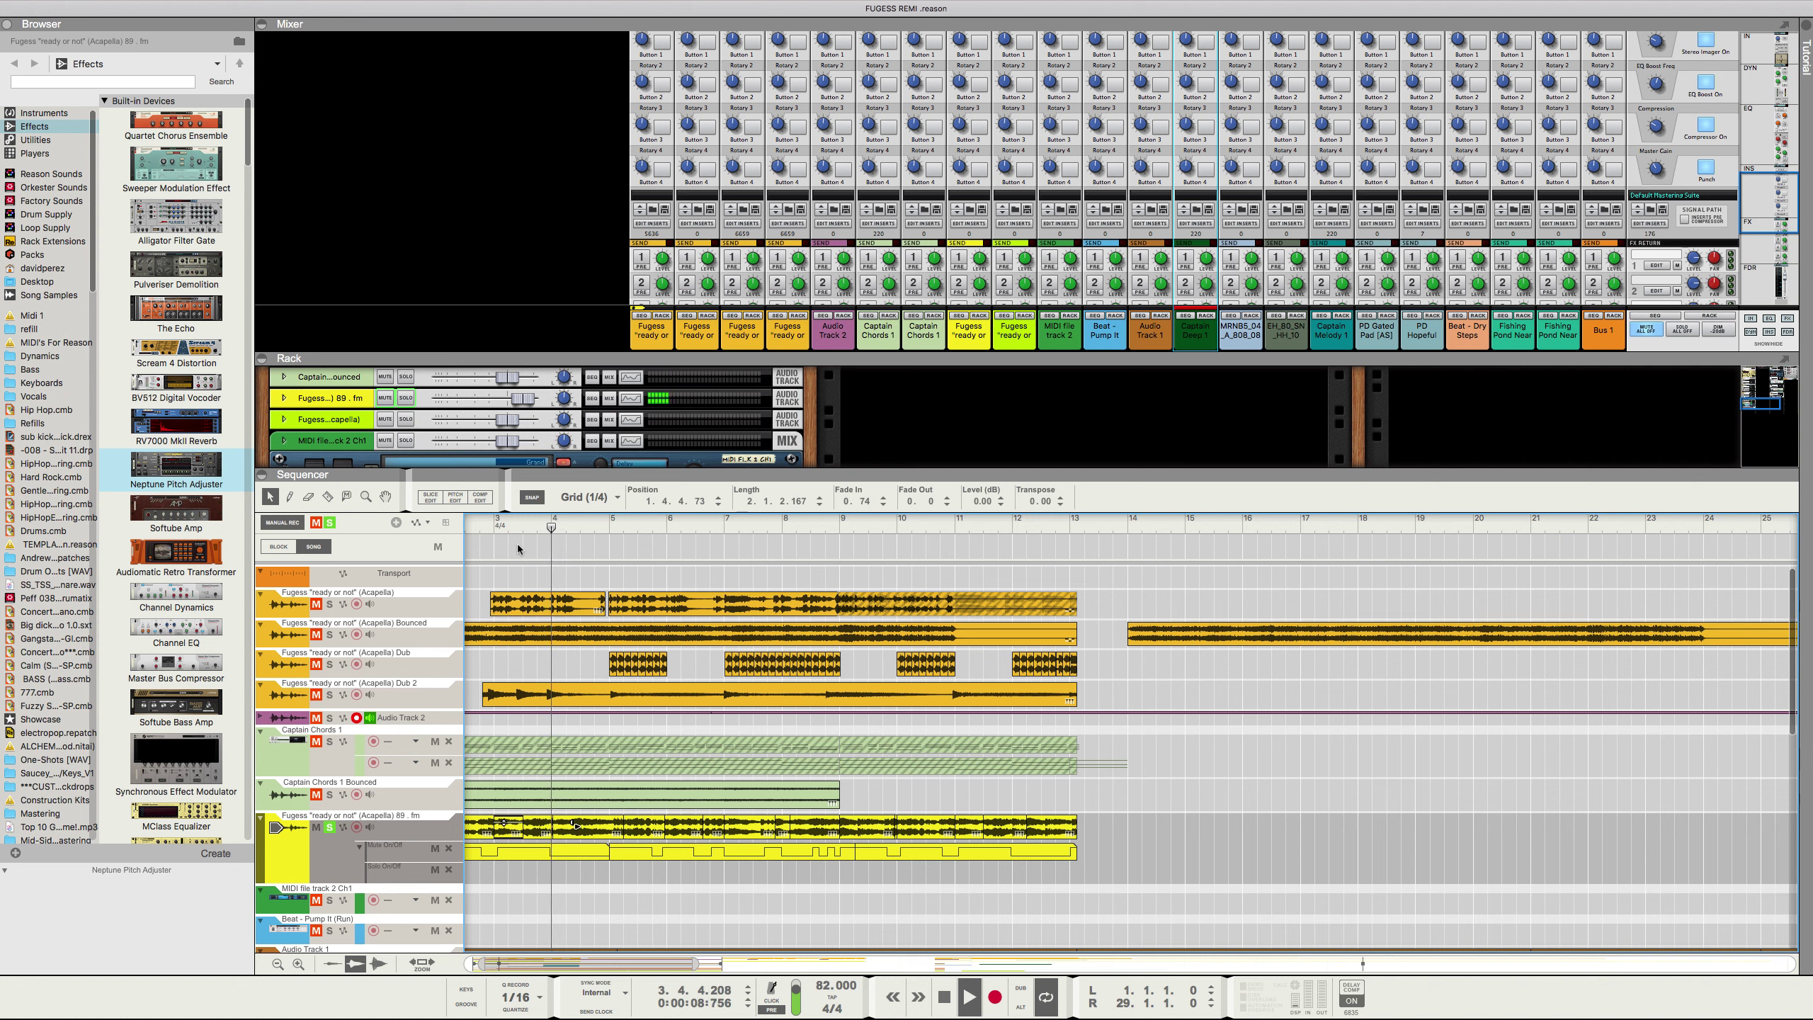
pyautogui.click(477, 527)
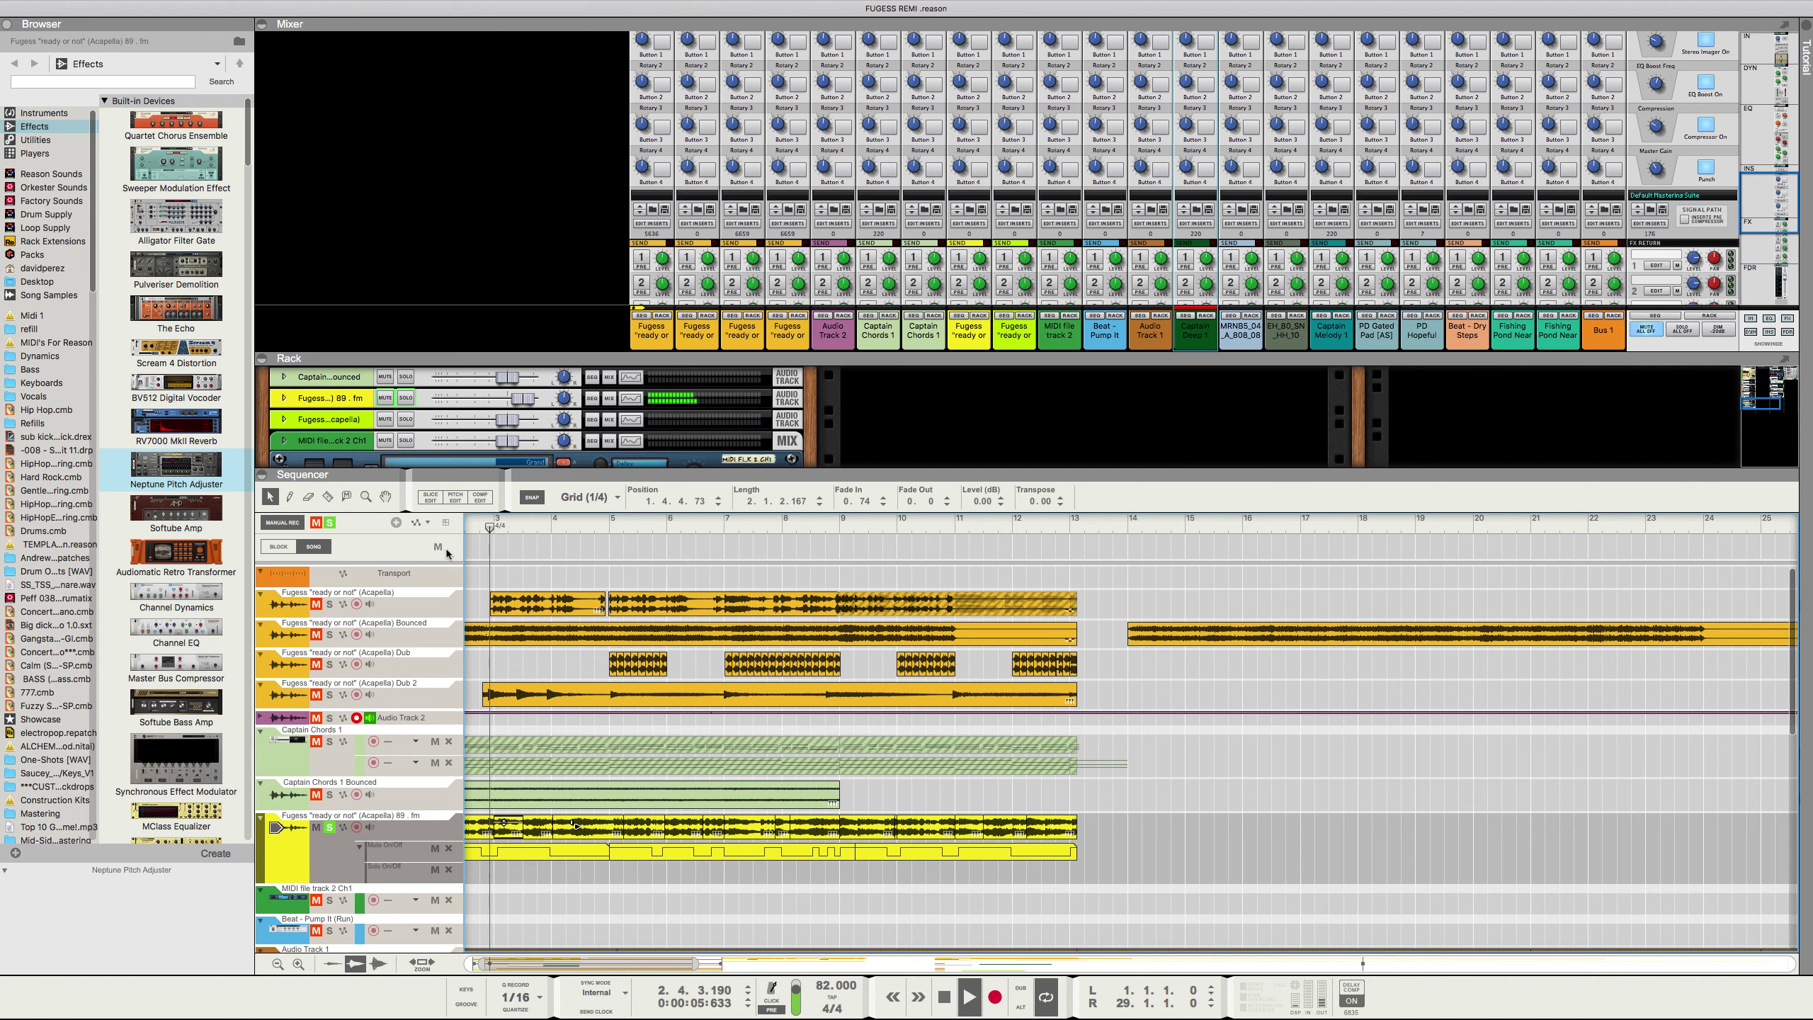
pyautogui.click(467, 526)
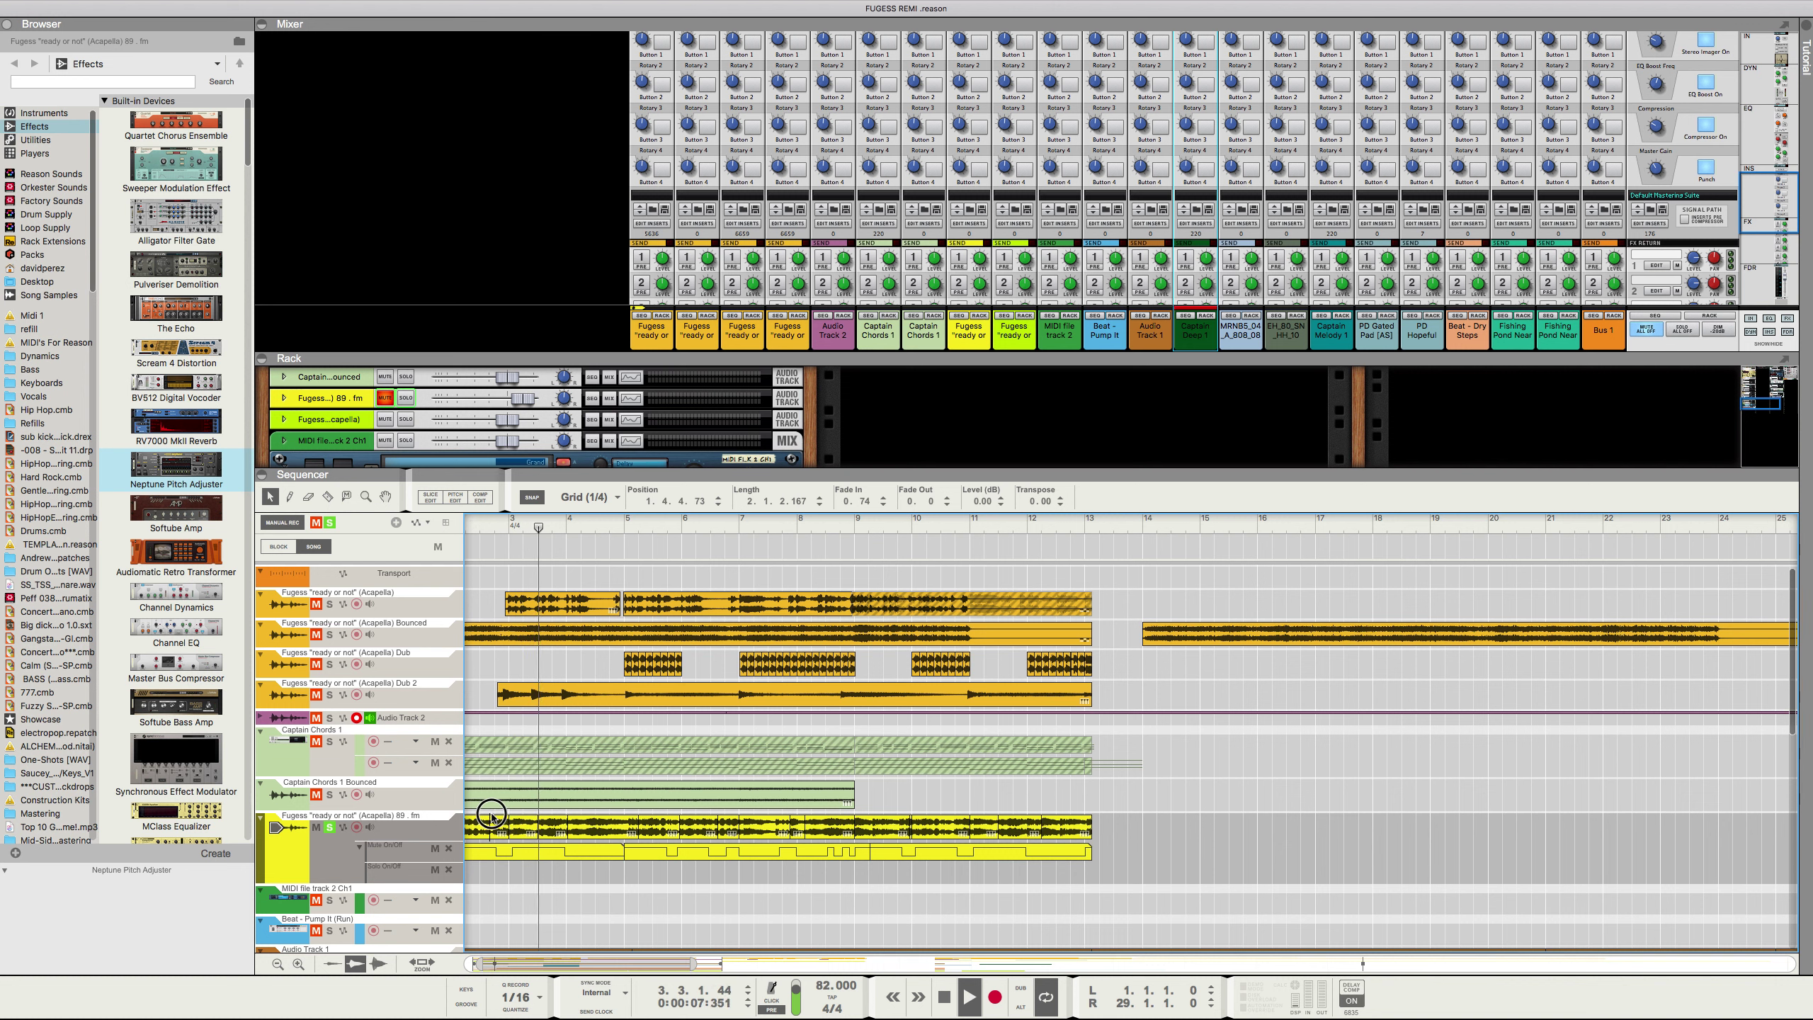
# Step: Add mute-on and mute-off automation points at bars 2 and 2.4 on the 89 . fm Mute lane
pyautogui.click(520, 848)
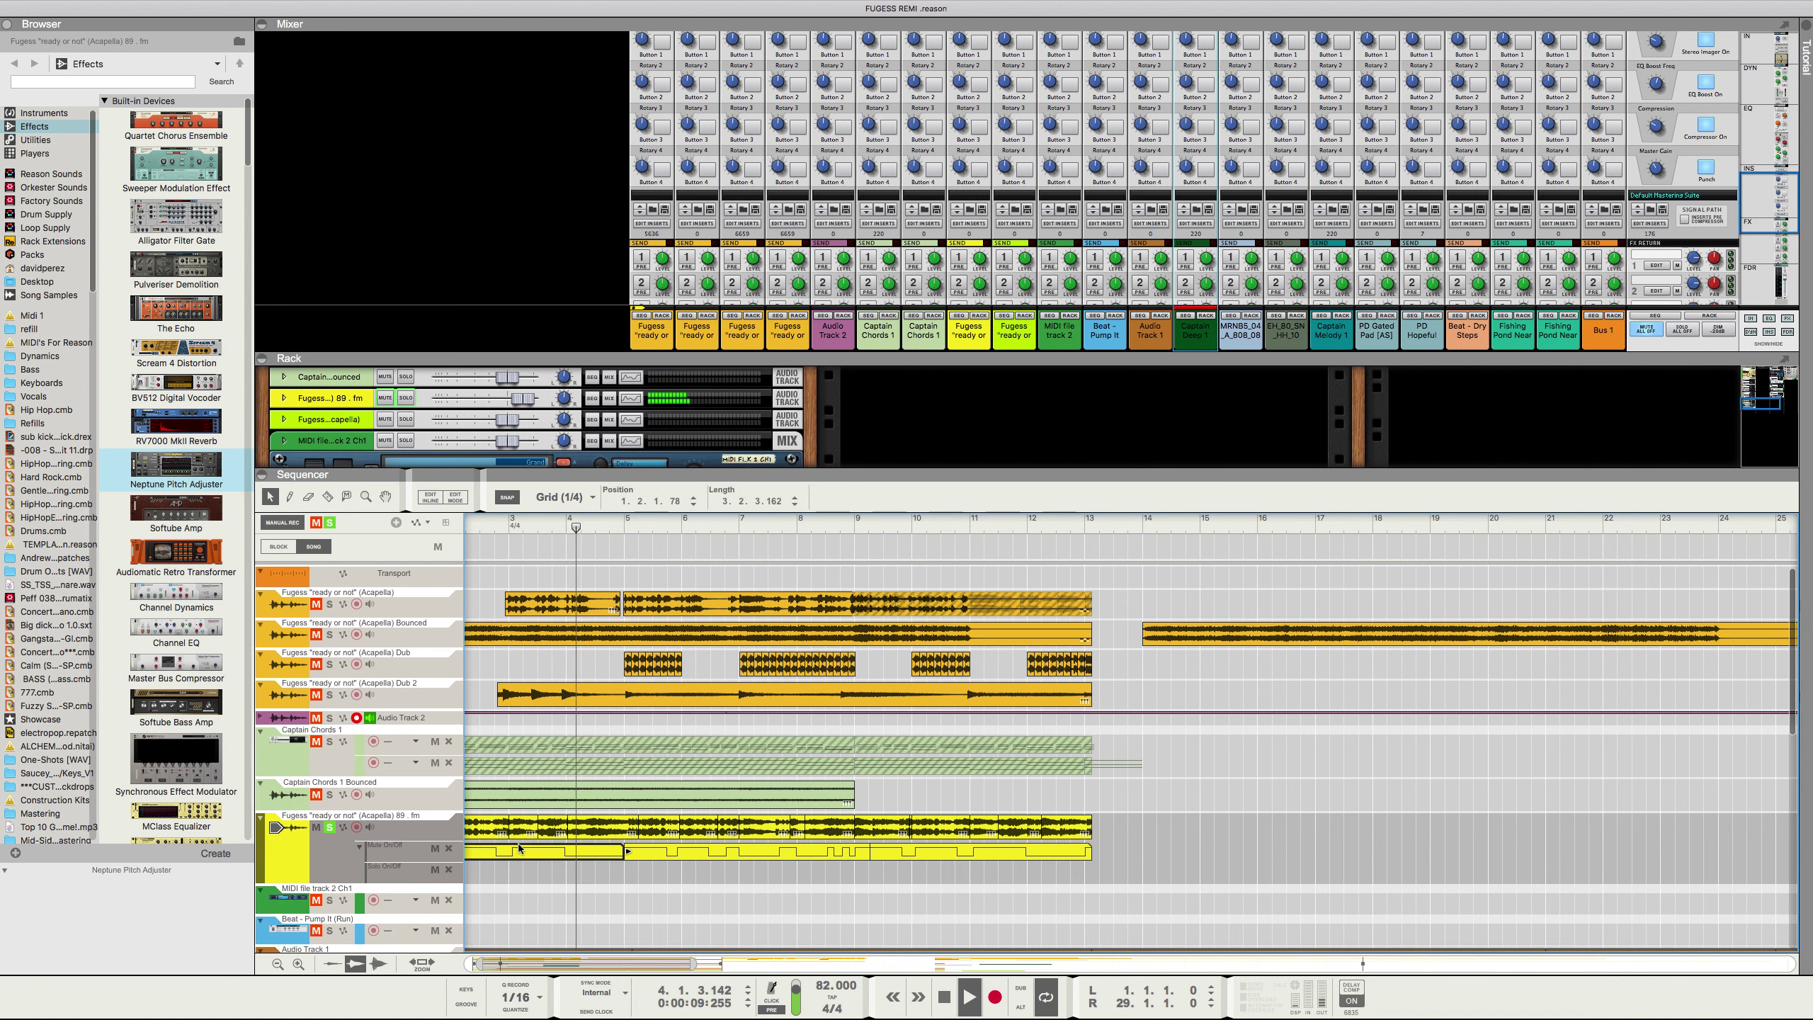
pyautogui.doubleClick(519, 851)
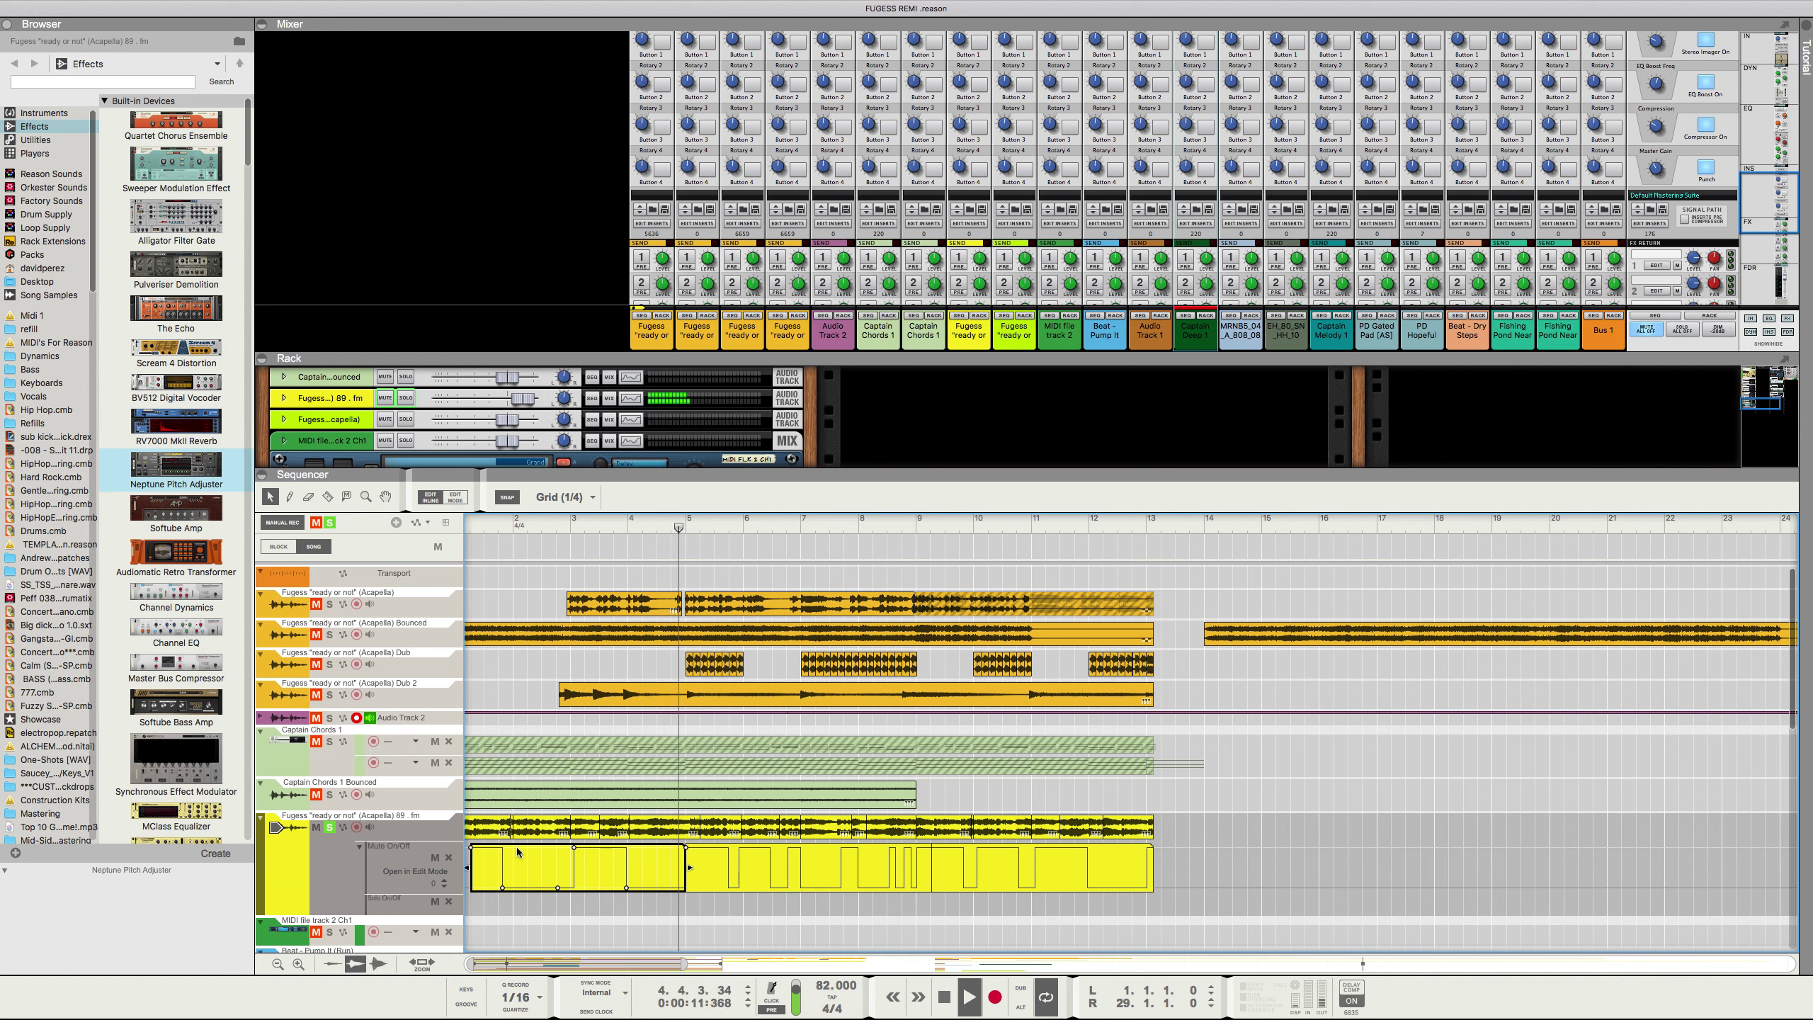
pyautogui.click(517, 860)
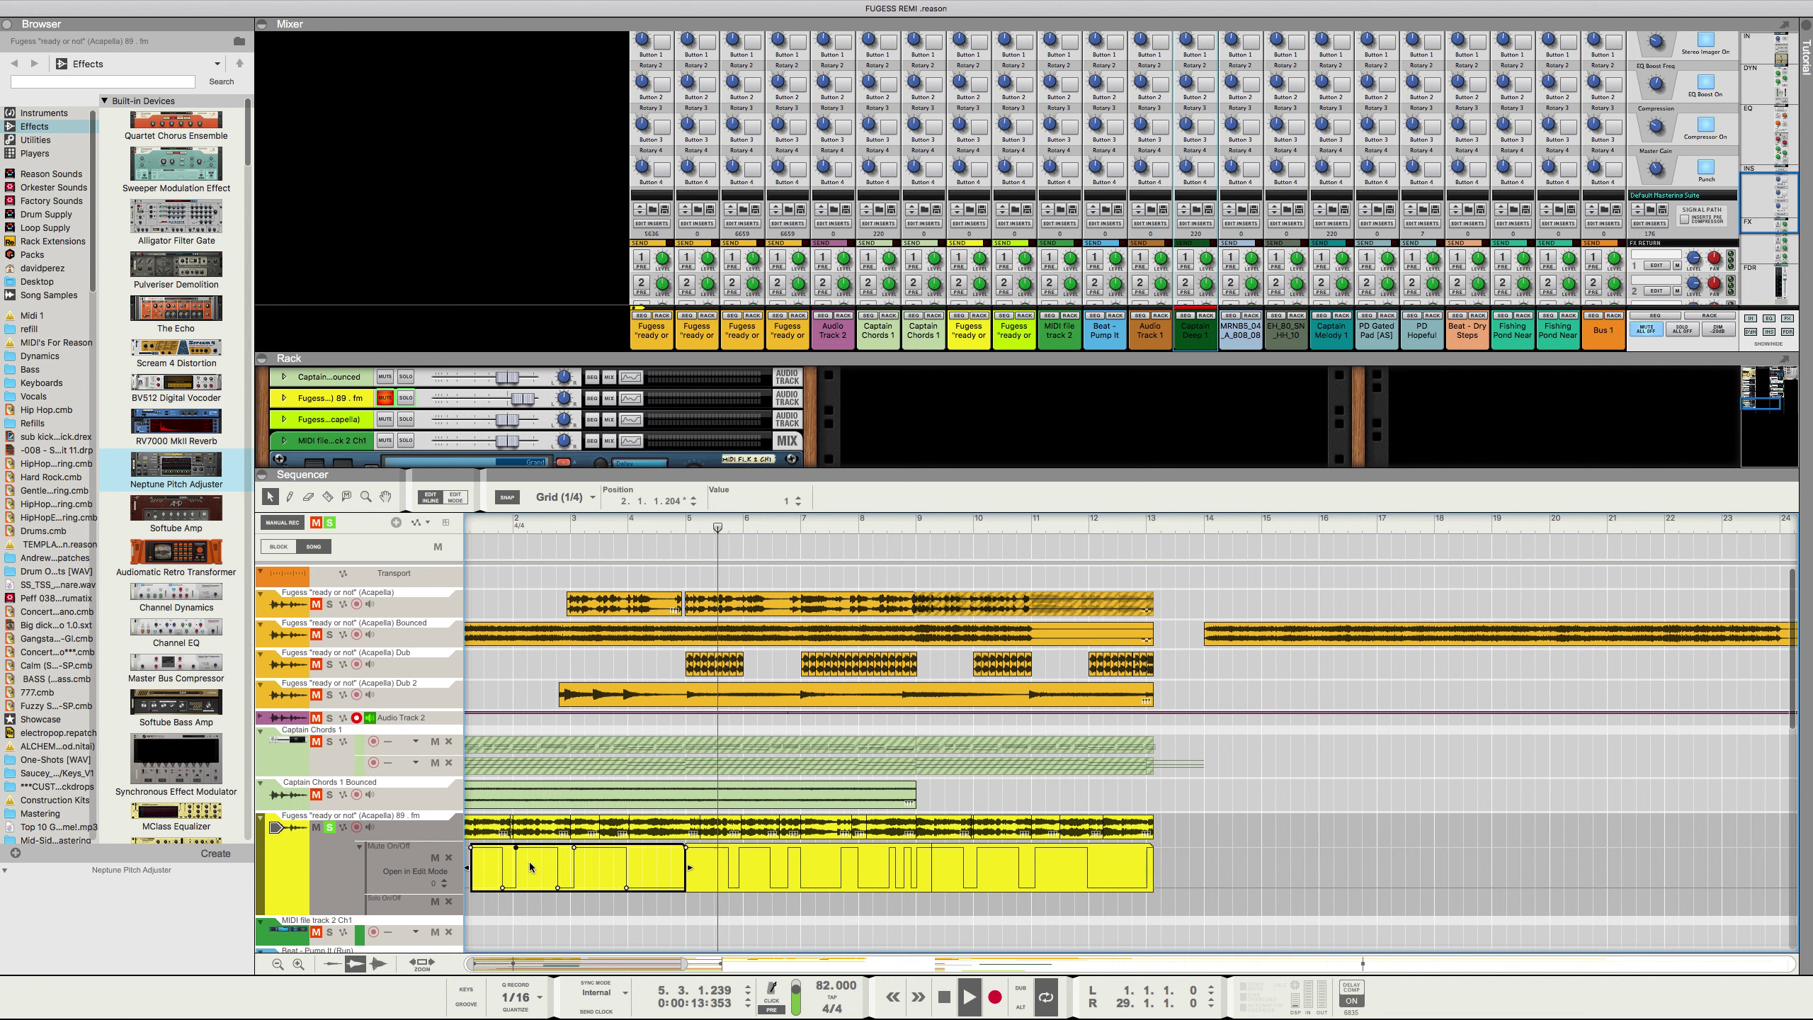
pyautogui.click(549, 877)
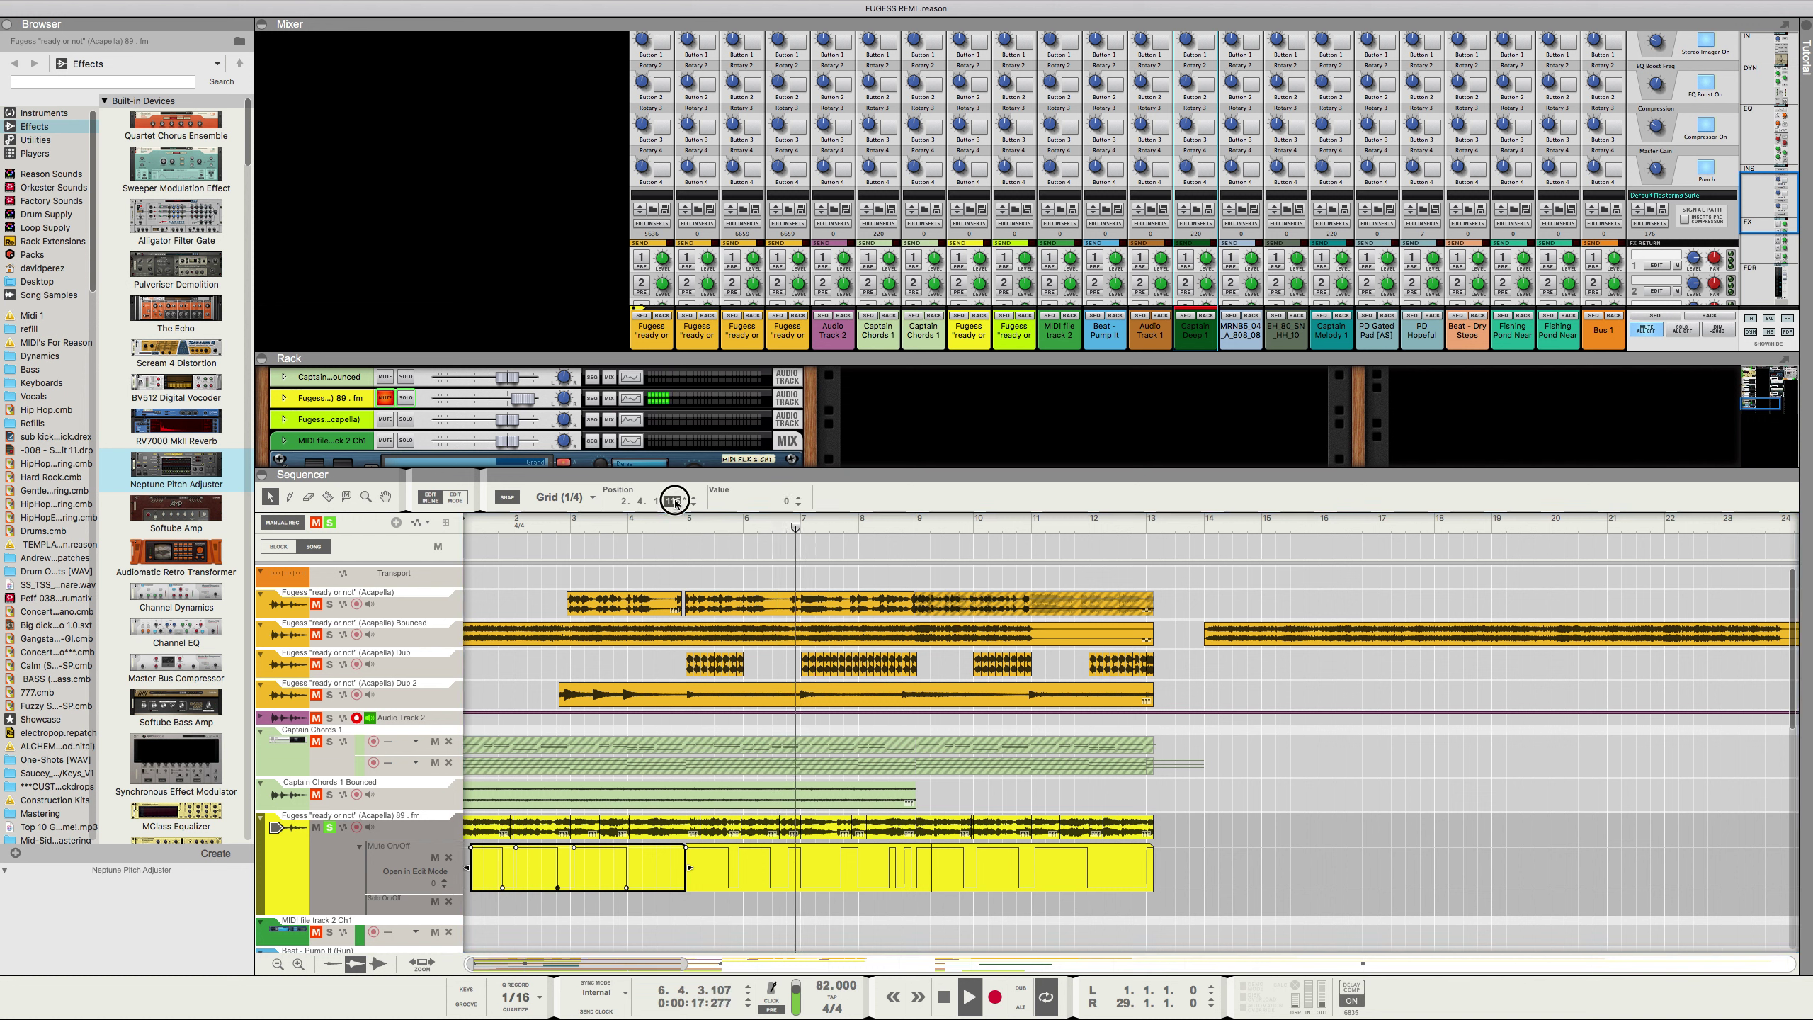
pyautogui.click(600, 526)
pyautogui.moveTo(598, 525); pyautogui.dragTo(546, 564)
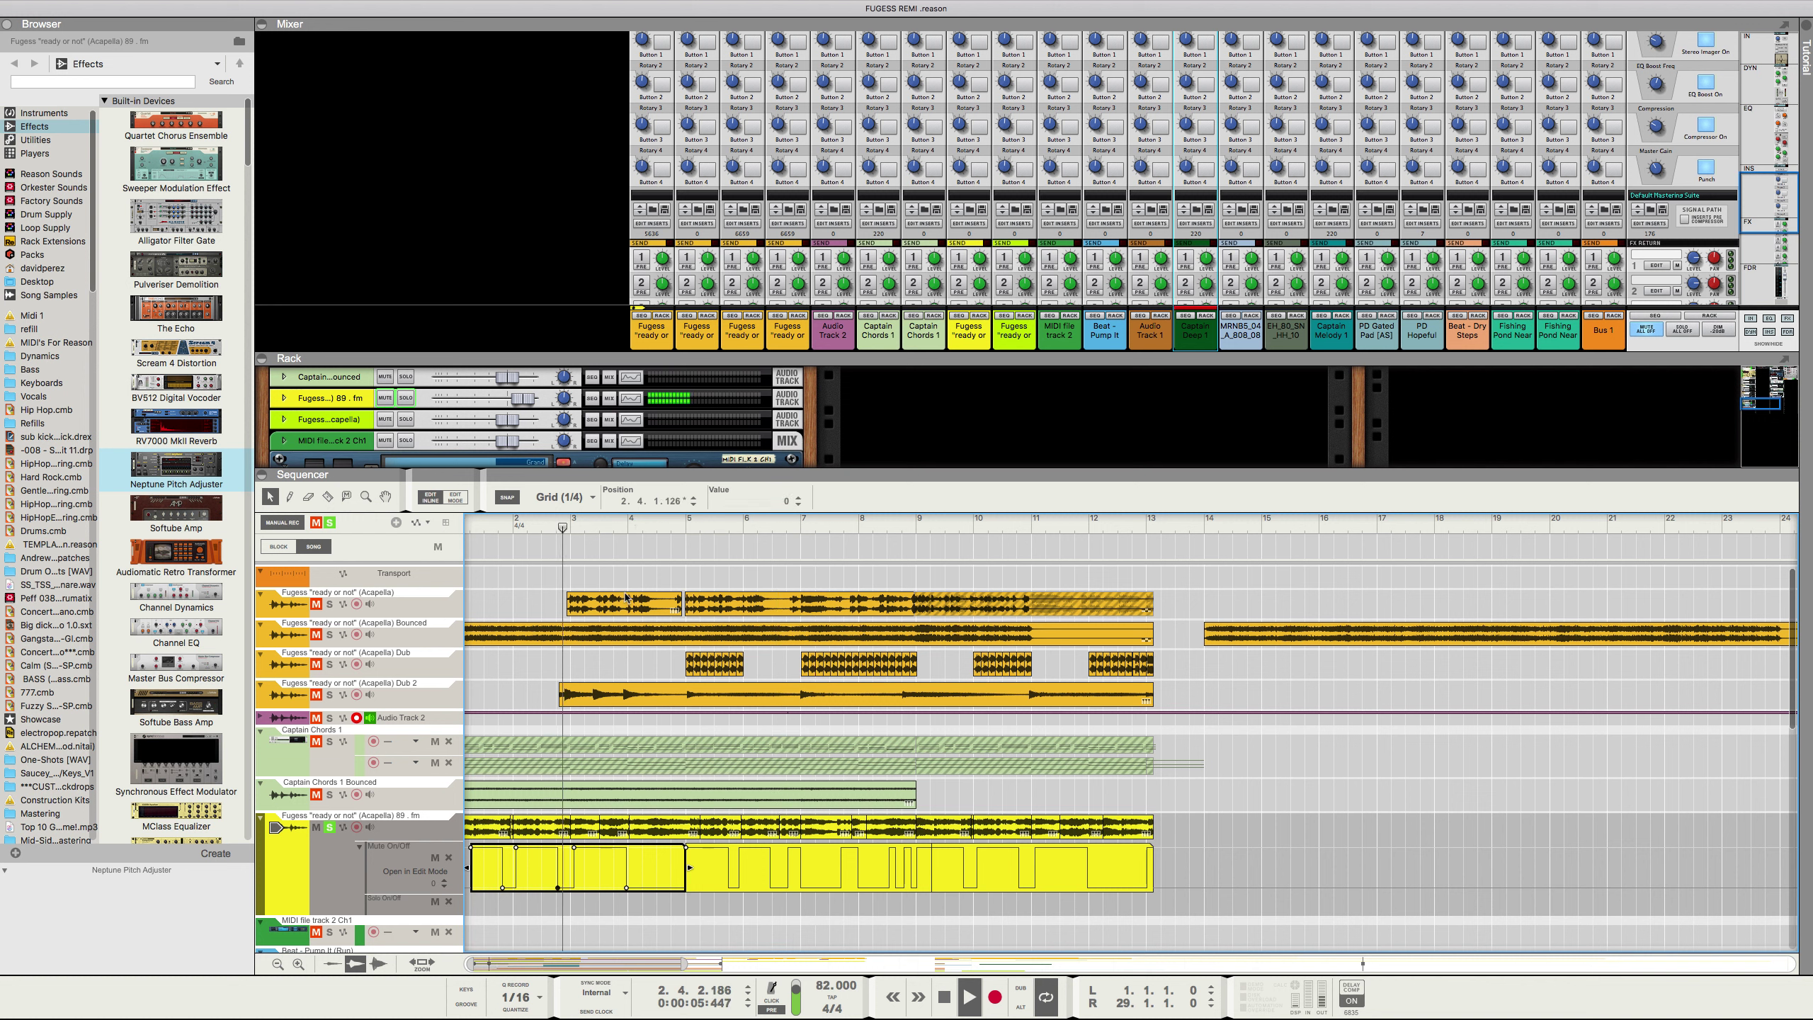
pyautogui.click(486, 528)
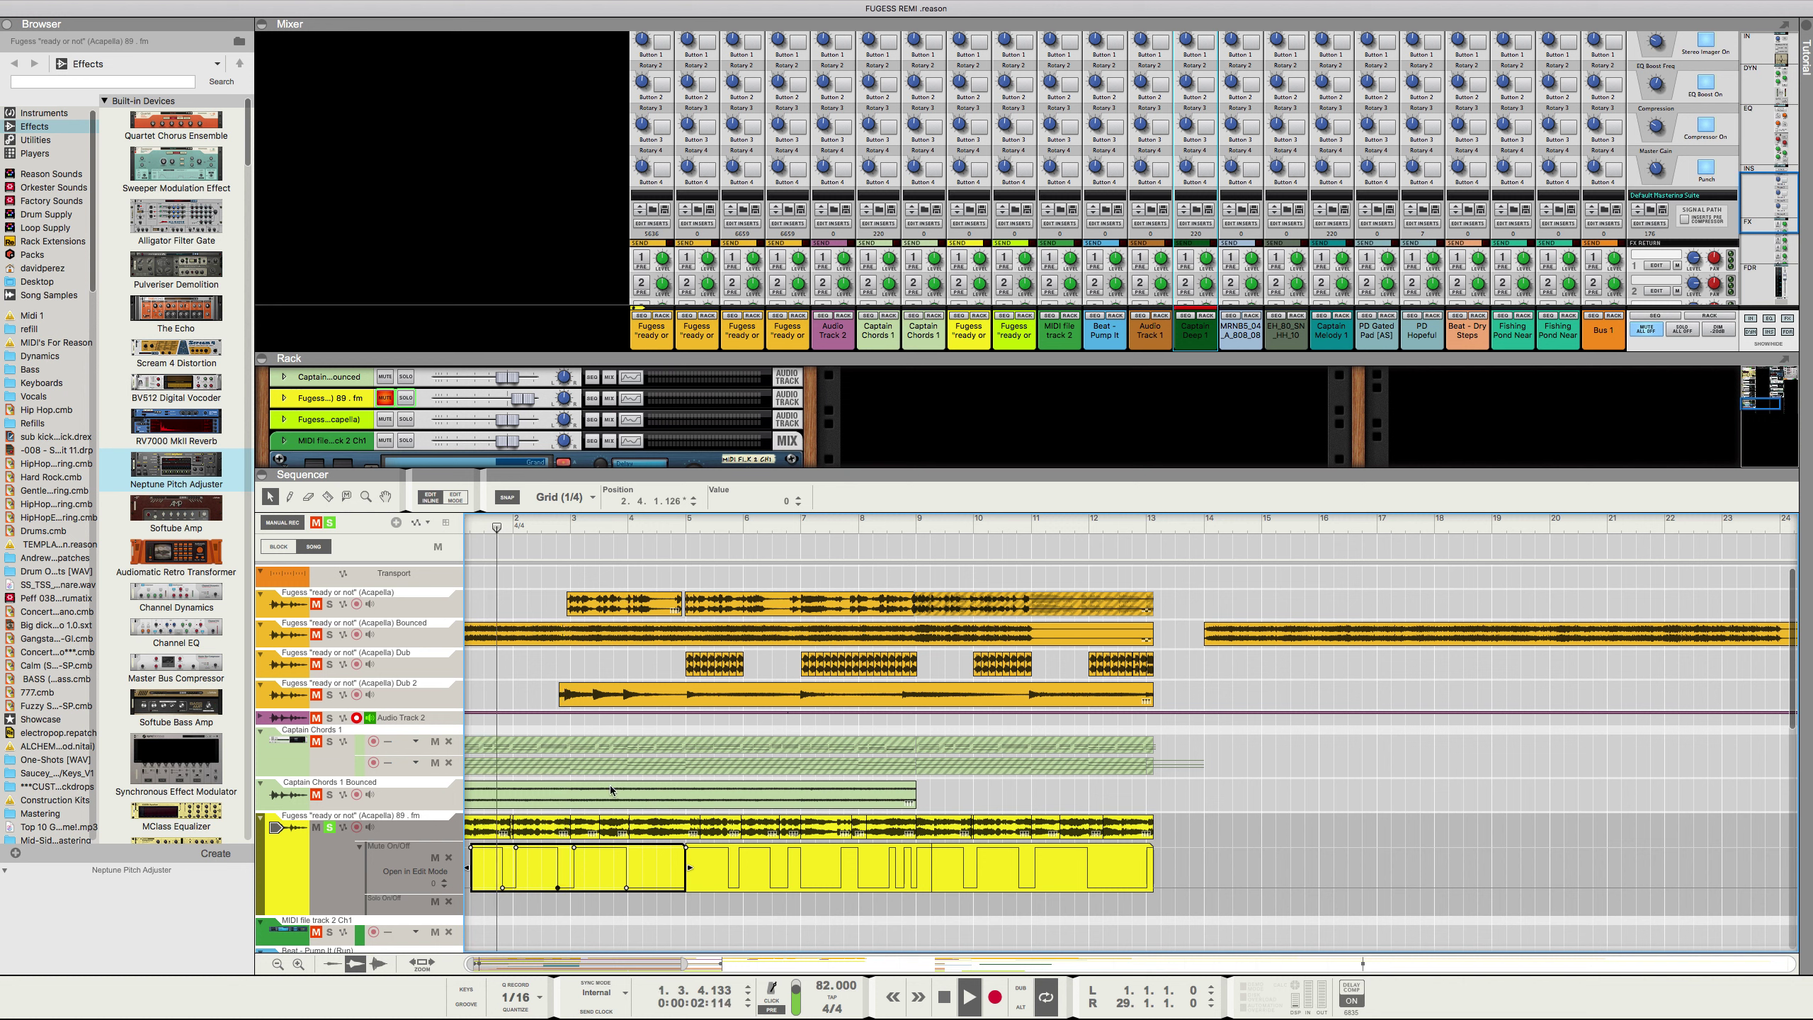
# Step: Set the mute point near bar 3 to 3.1.1.100, undoing a trial move later
pyautogui.click(575, 848)
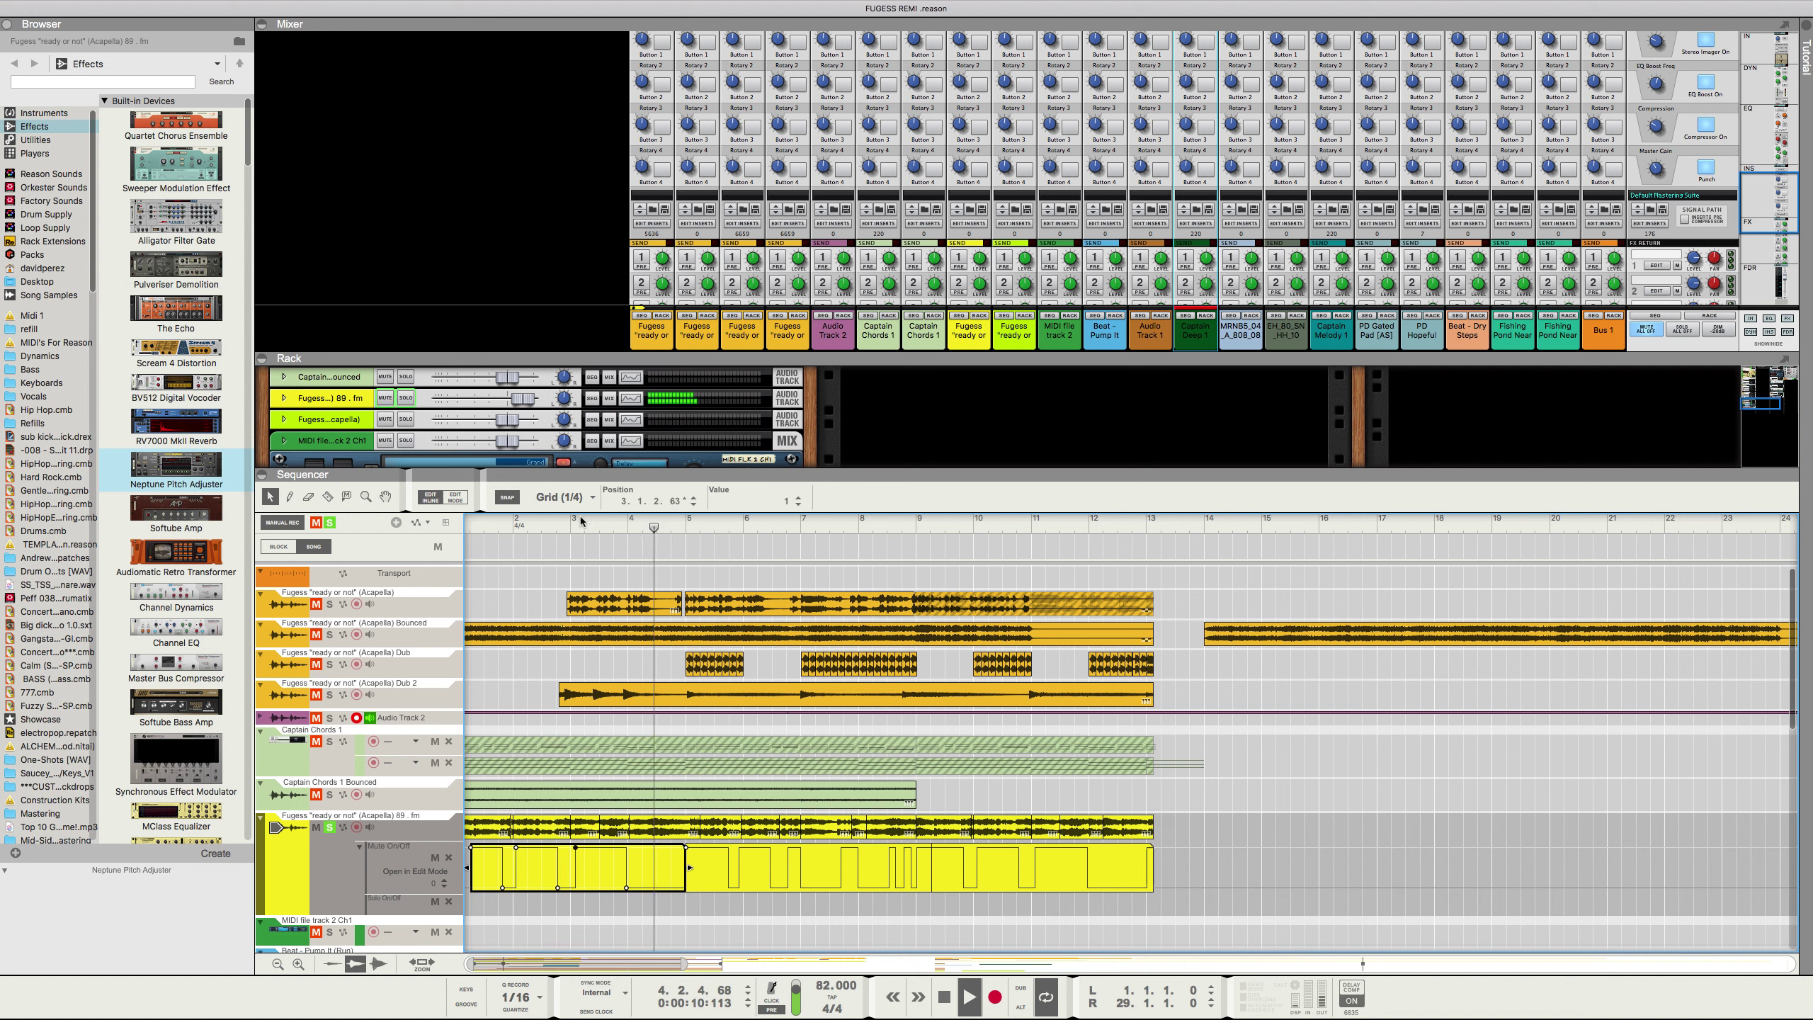
pyautogui.click(556, 526)
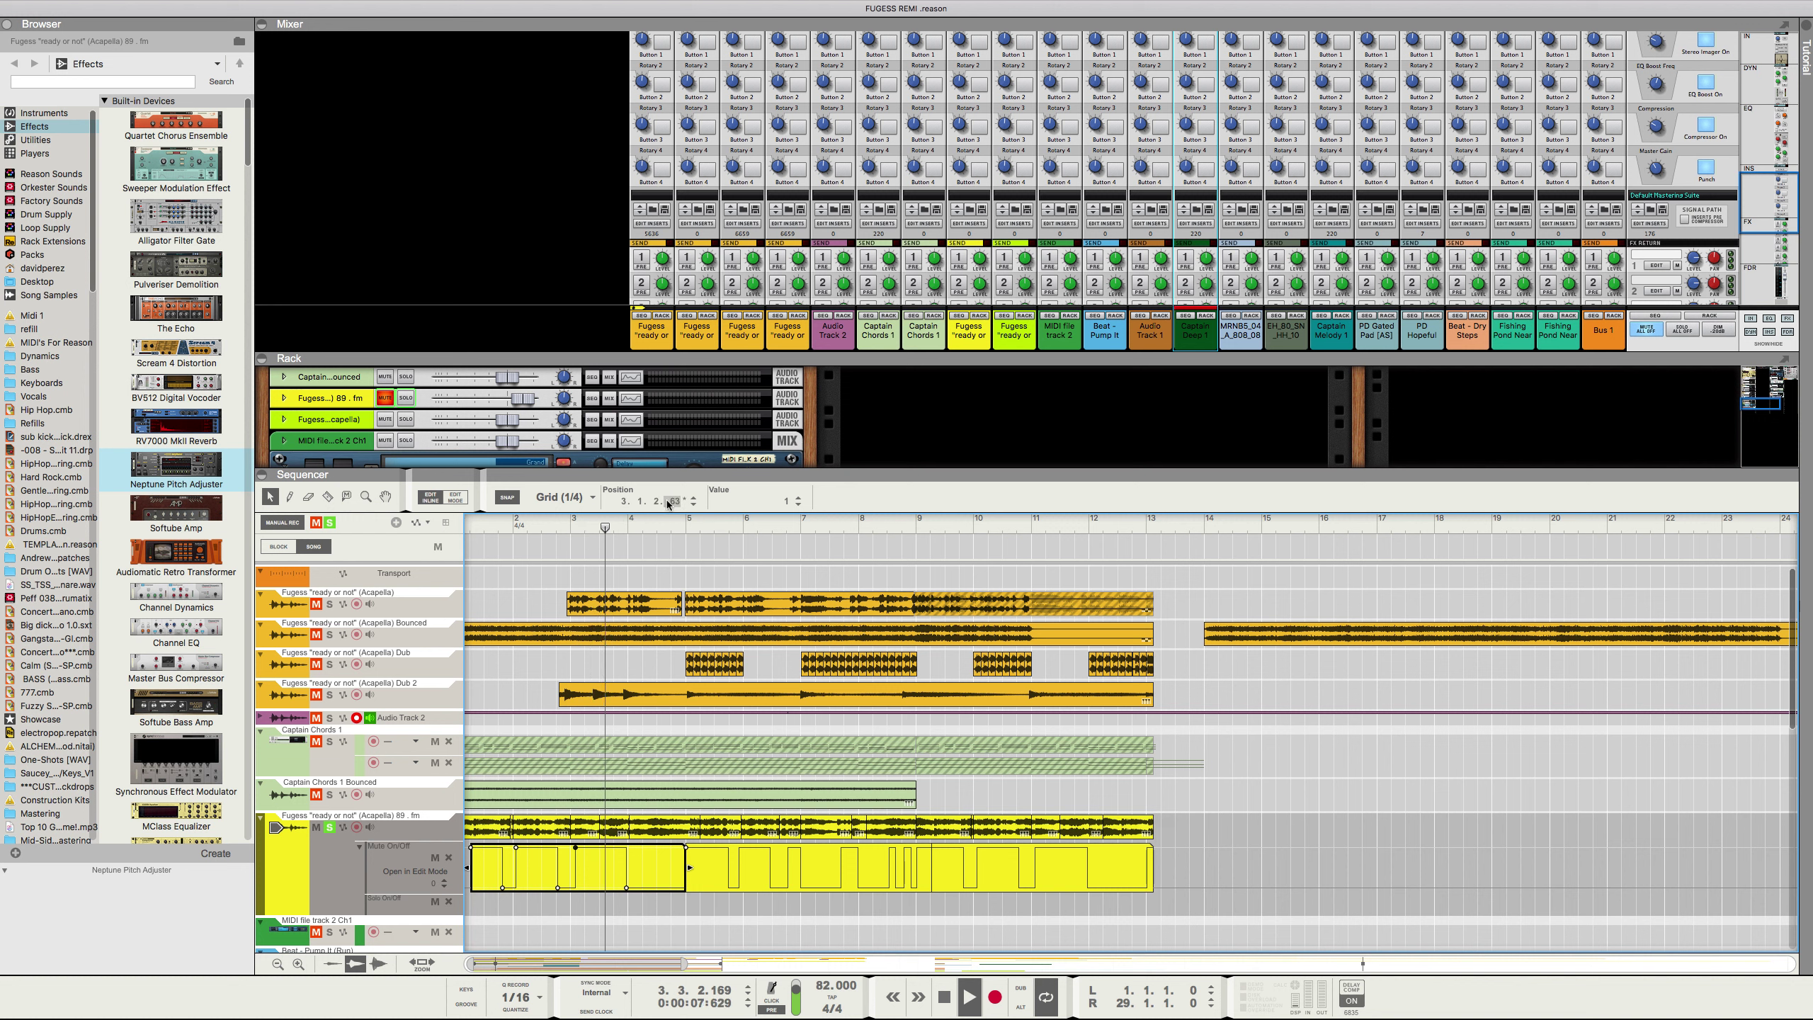
pyautogui.moveTo(669, 503); pyautogui.dragTo(562, 524)
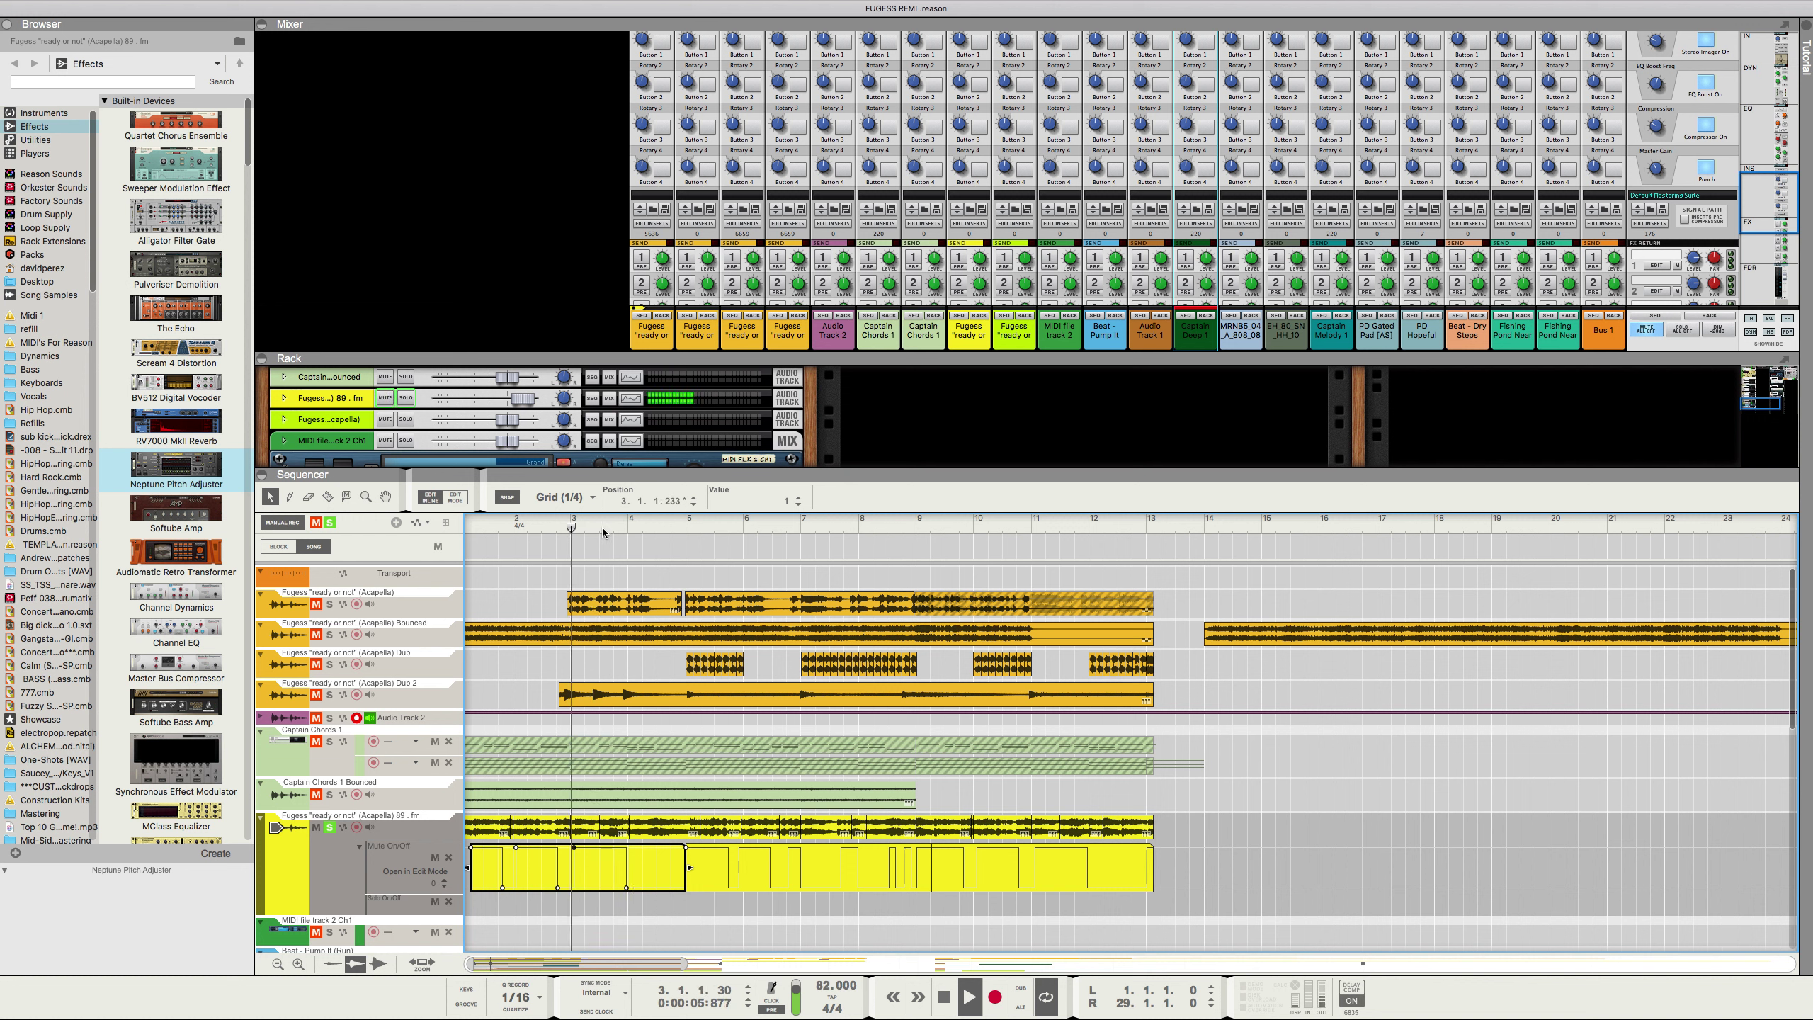
pyautogui.moveTo(676, 502); pyautogui.dragTo(678, 546)
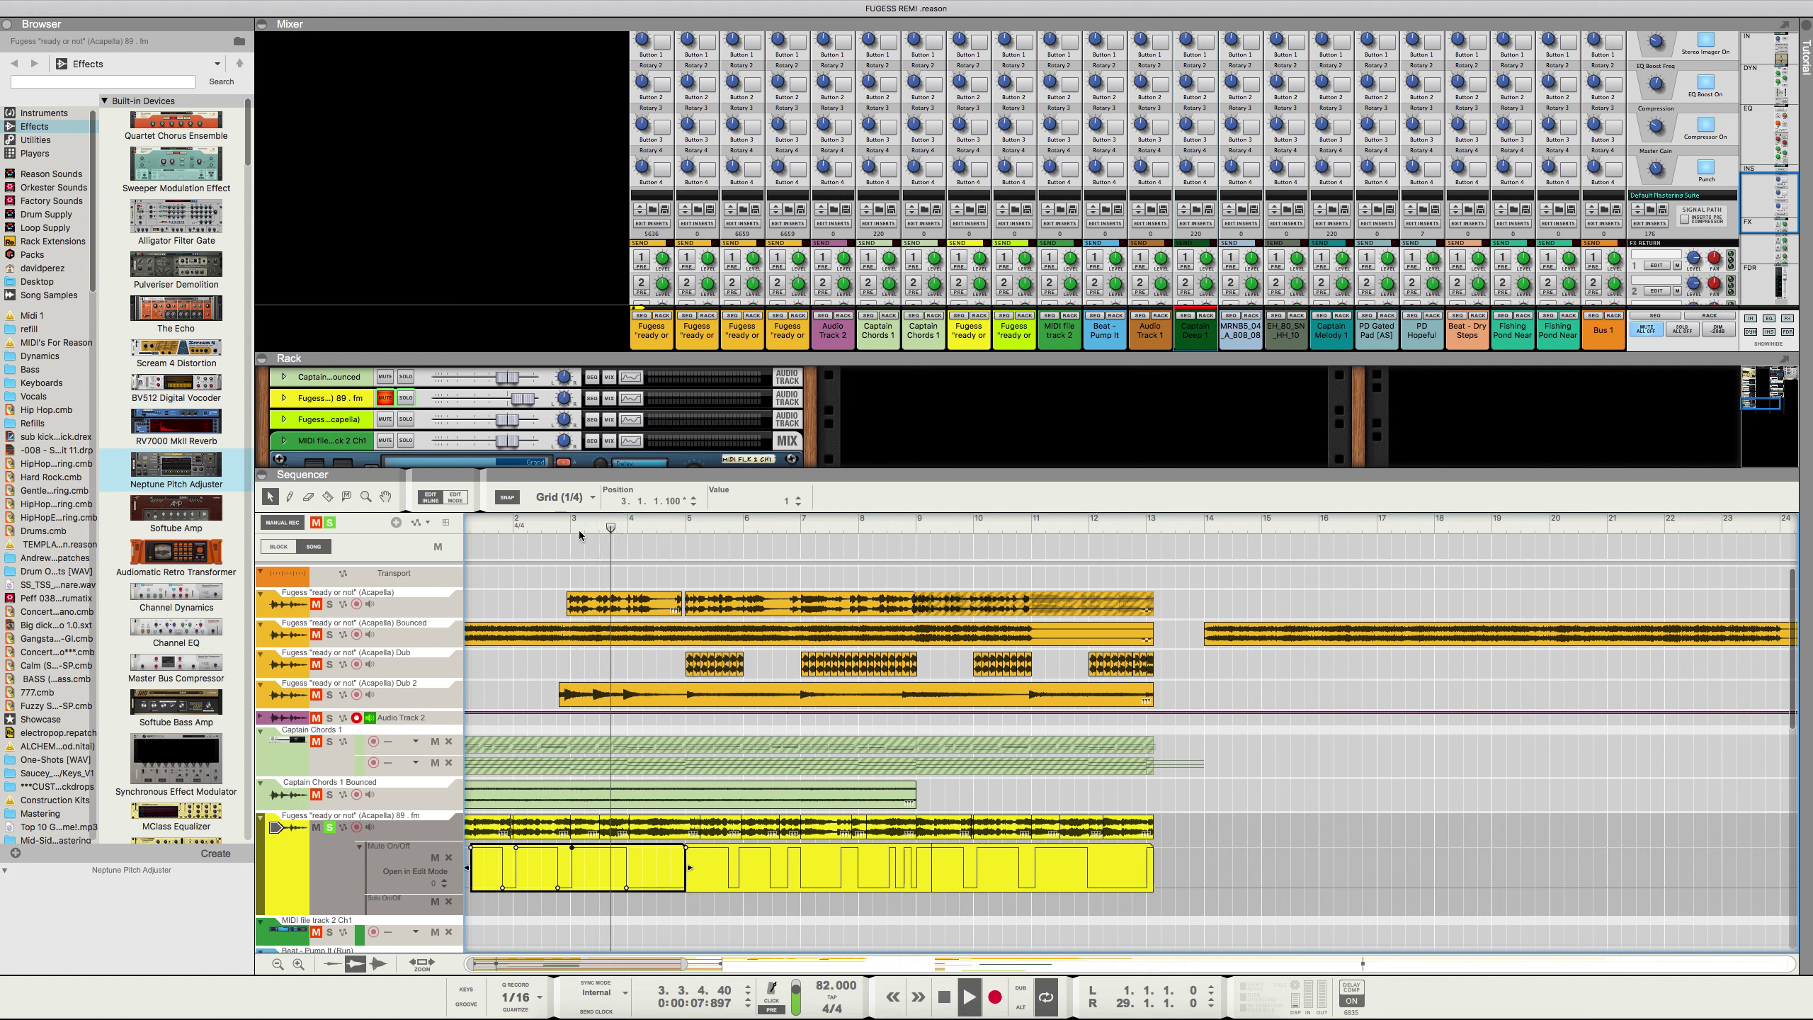
pyautogui.moveTo(568, 526); pyautogui.dragTo(562, 537)
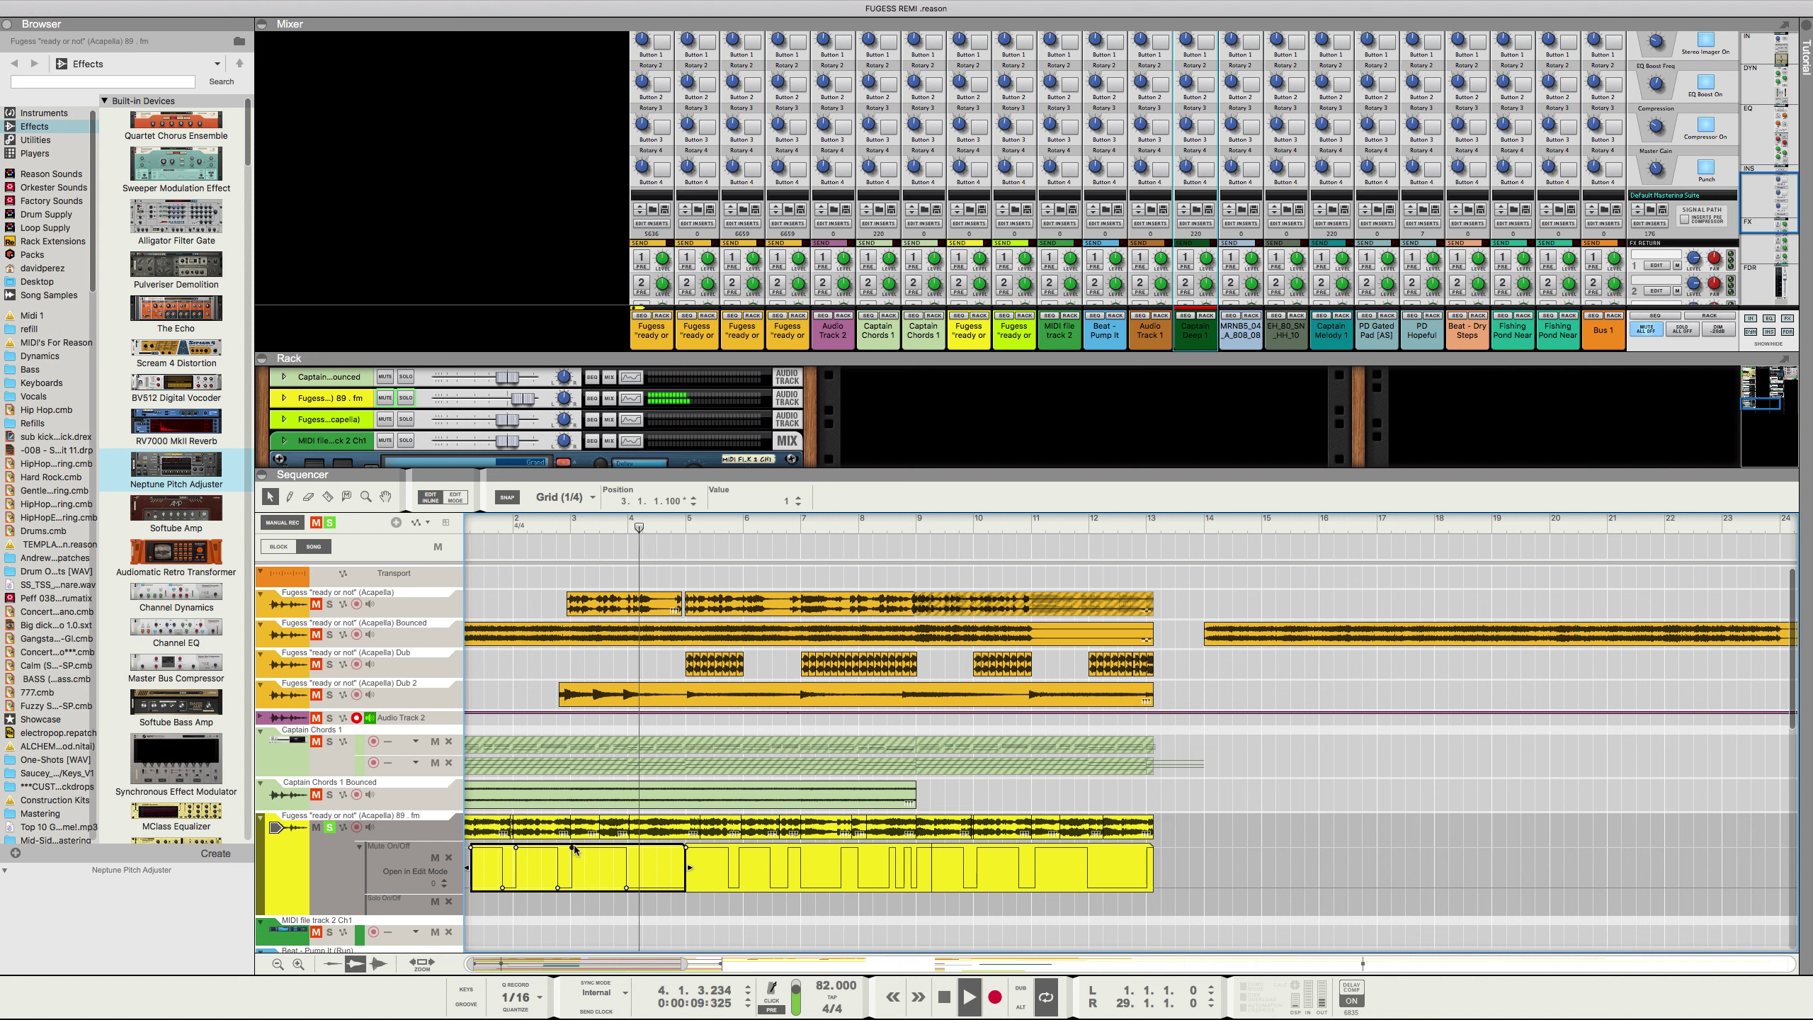
pyautogui.moveTo(574, 850); pyautogui.dragTo(602, 848)
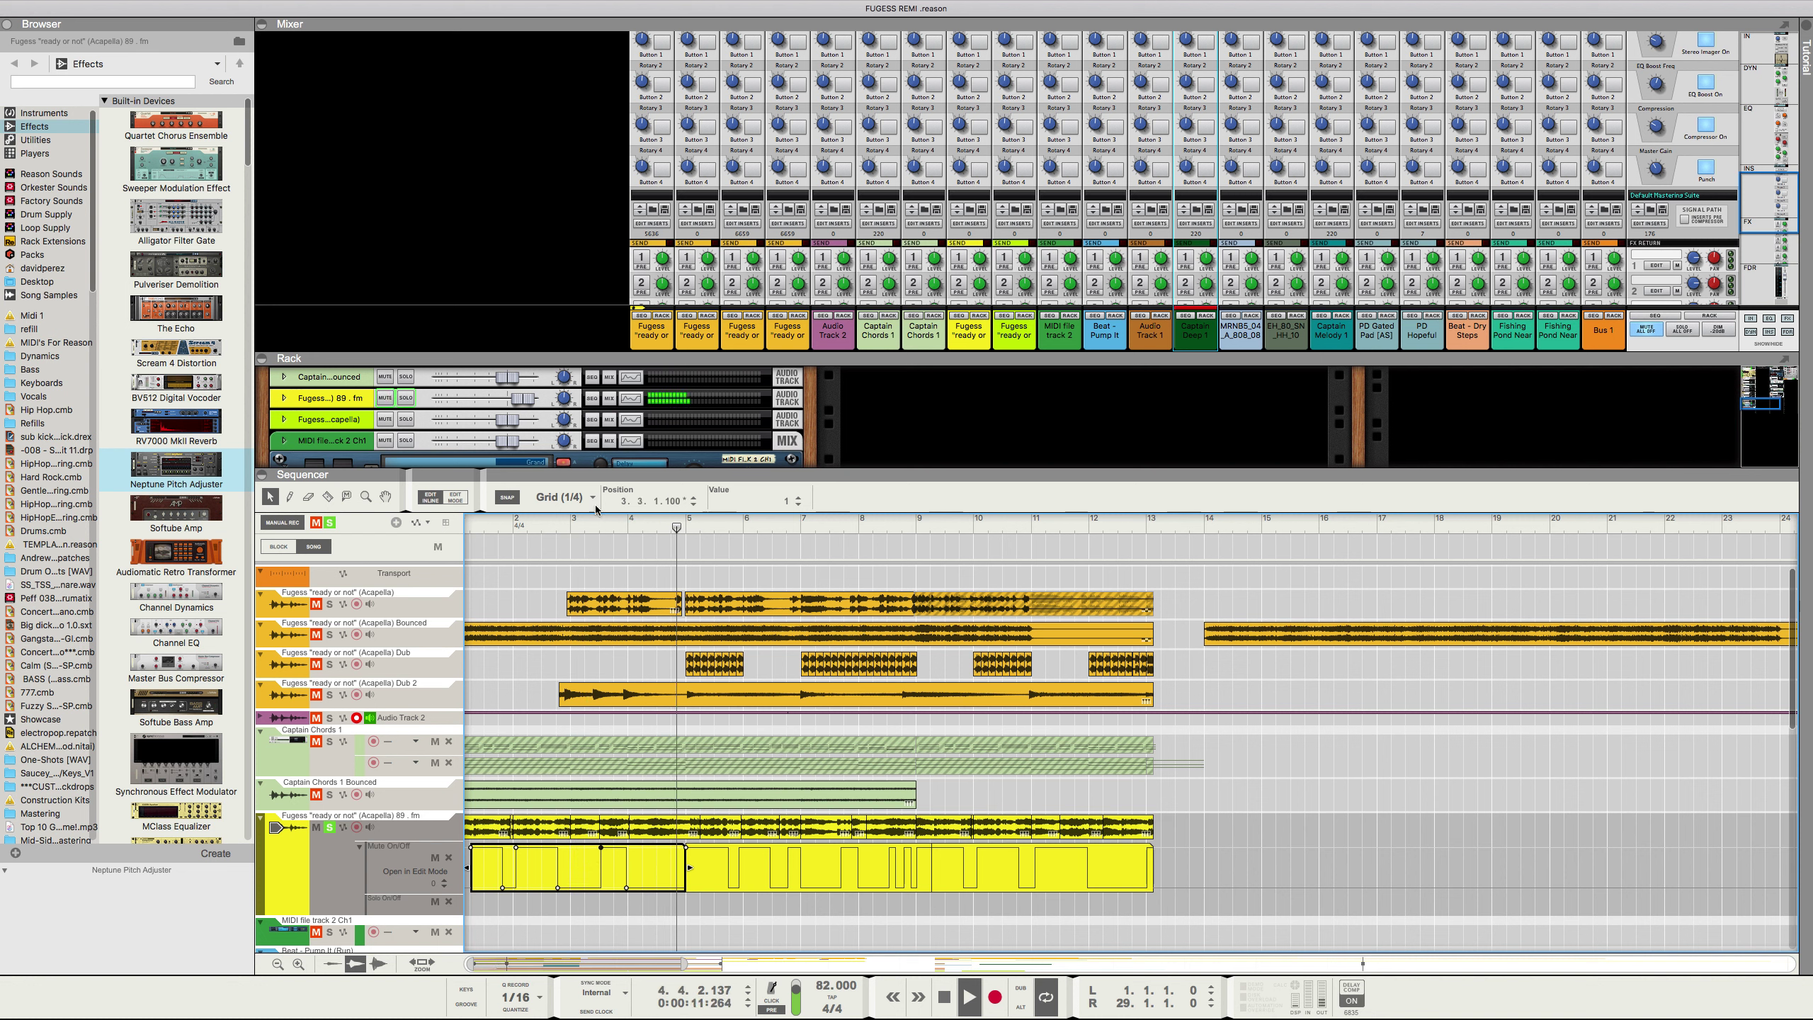
pyautogui.click(565, 519)
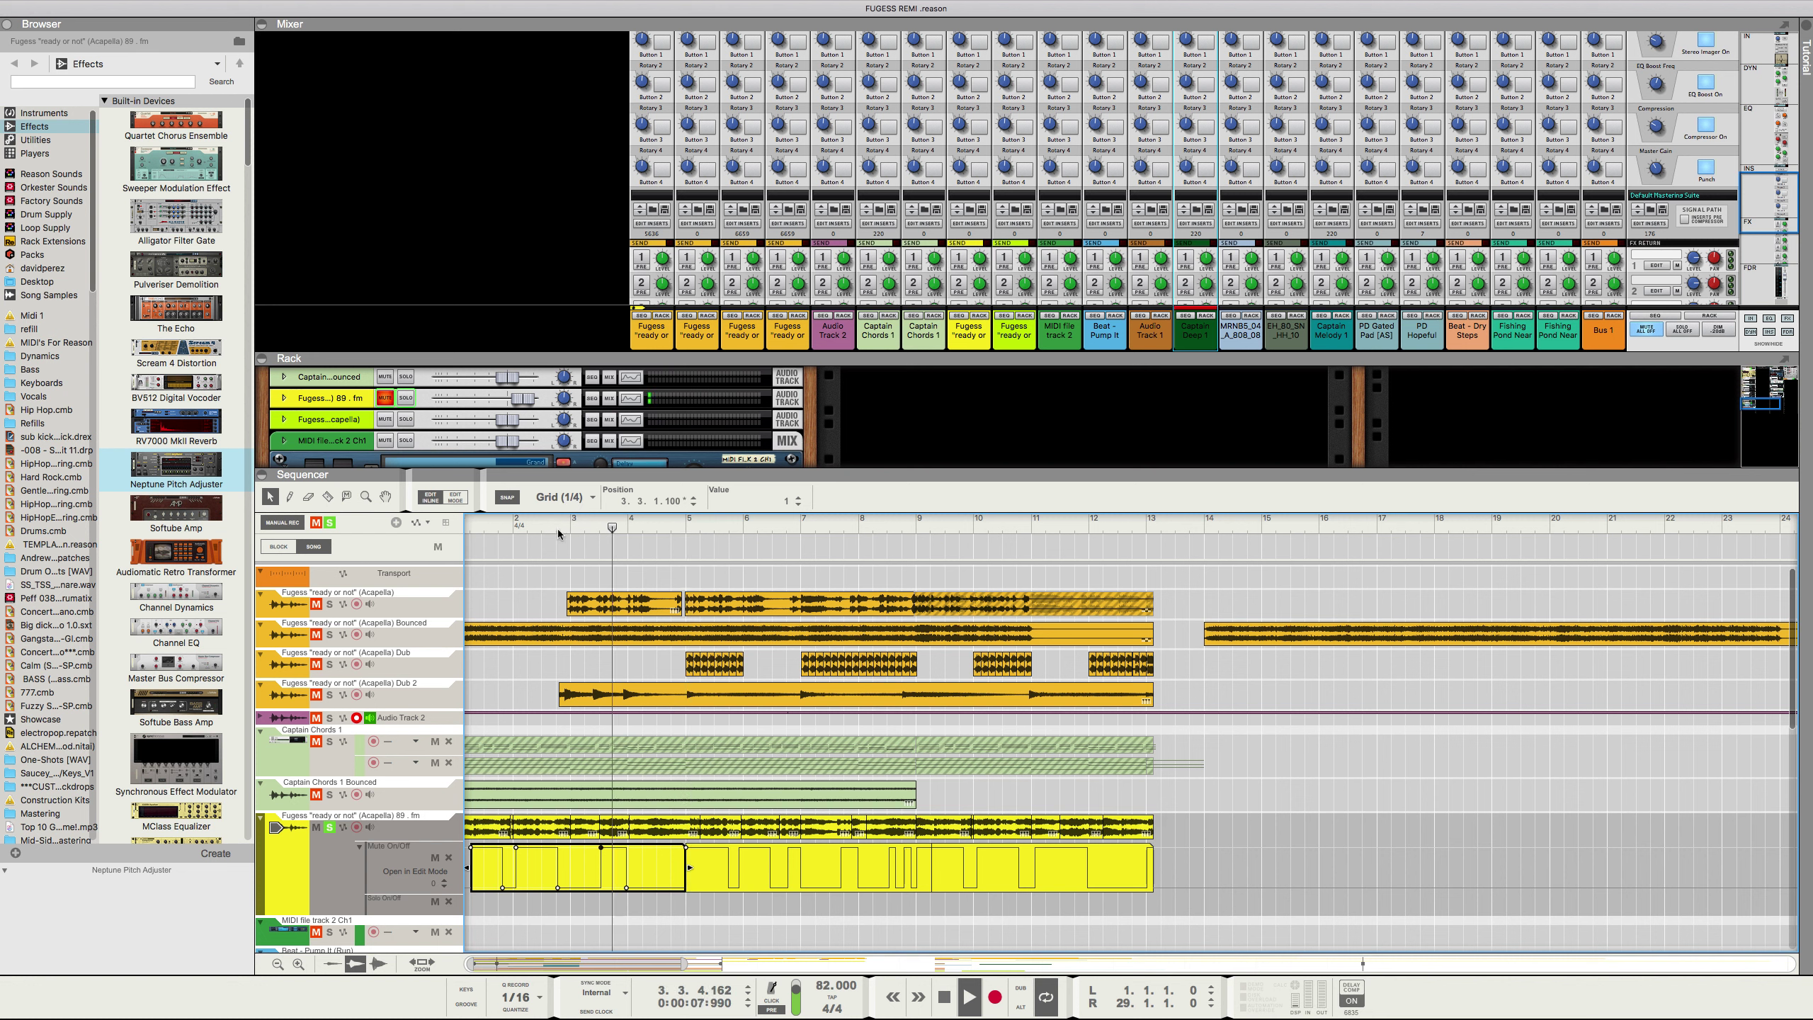
pyautogui.press('super+z')
# Step: Drag the mute point from 3.1 to about 3.3.3 and replay to hear it
pyautogui.click(528, 528)
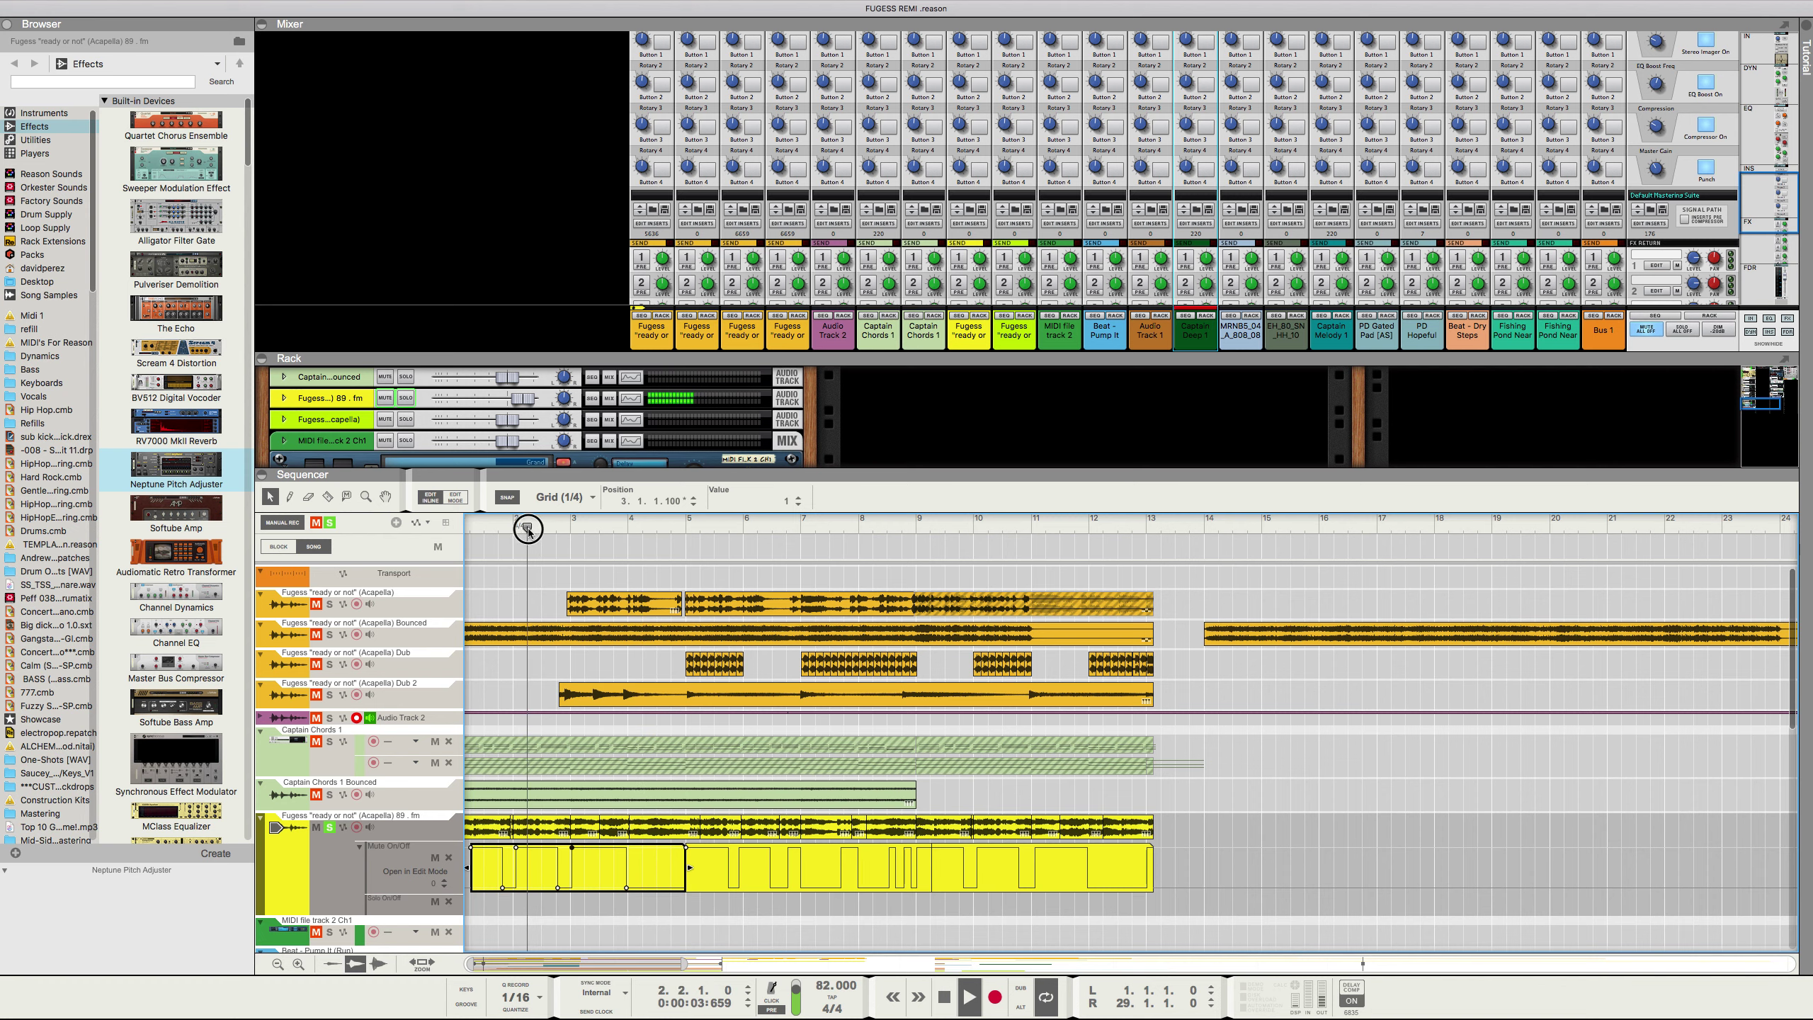
pyautogui.press('h')
pyautogui.scroll(5, 528, 531)
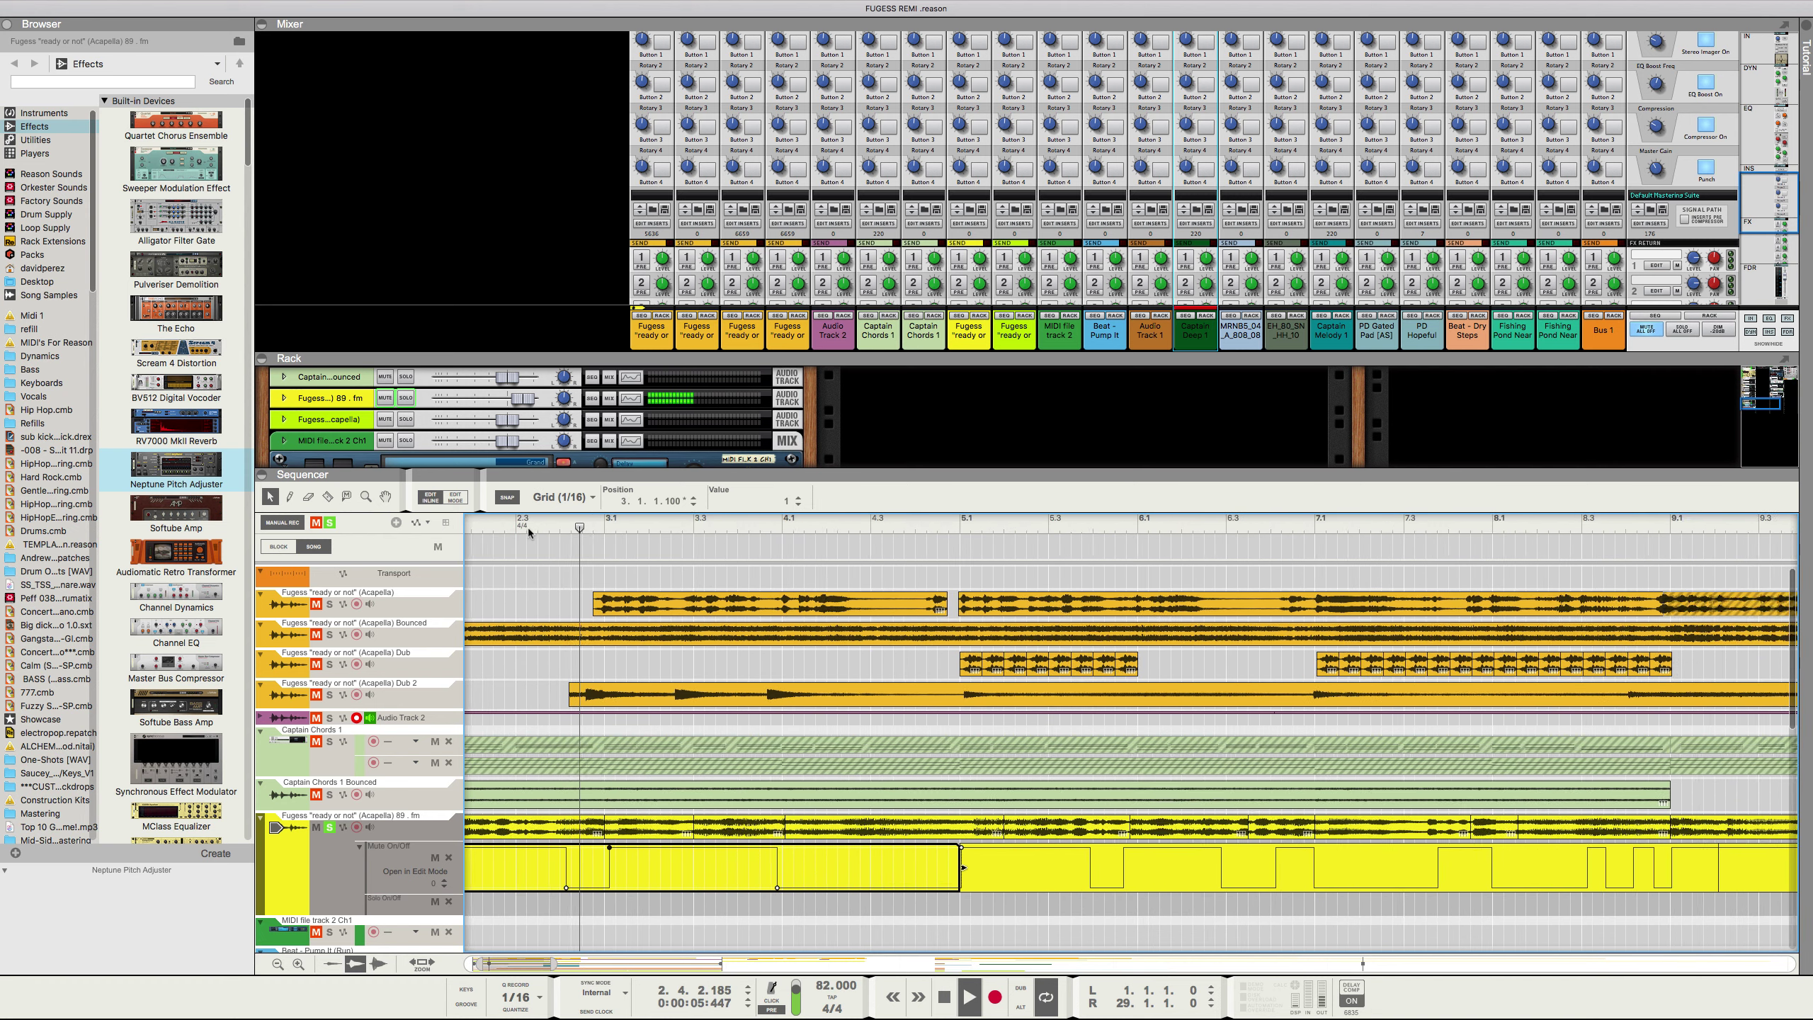
pyautogui.scroll(1, 527, 531)
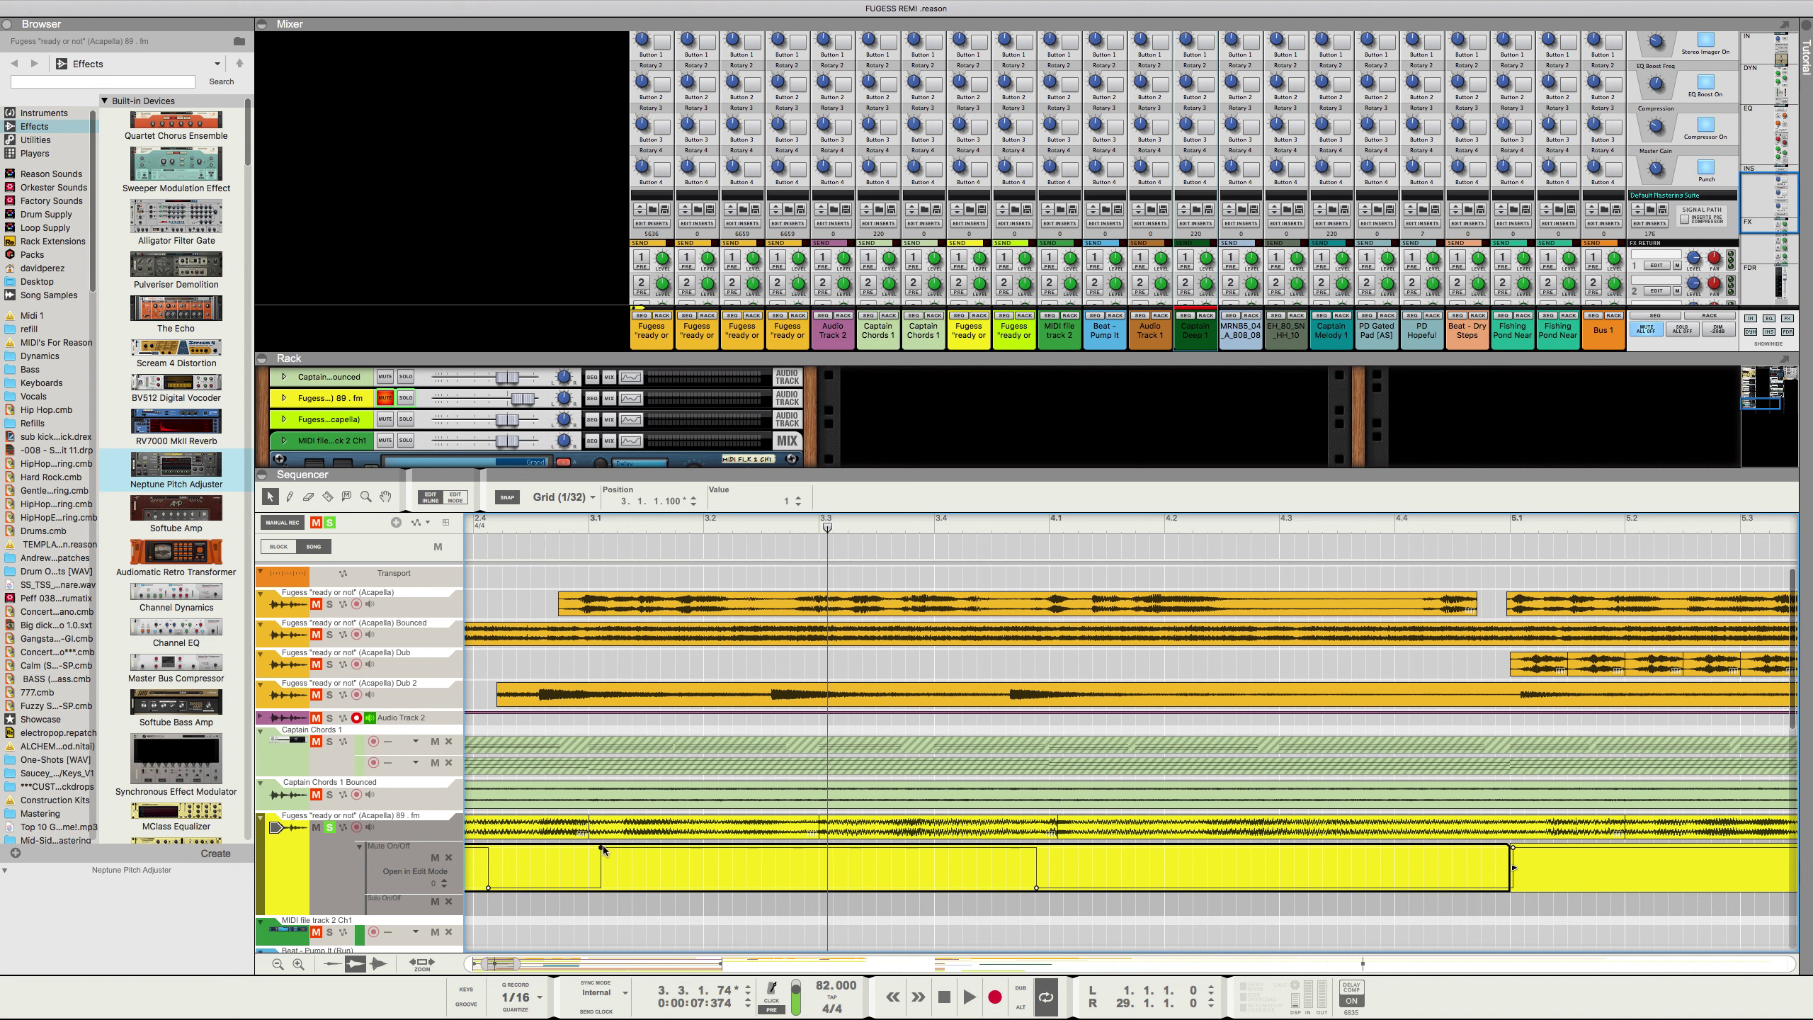
pyautogui.moveTo(603, 848); pyautogui.dragTo(901, 852)
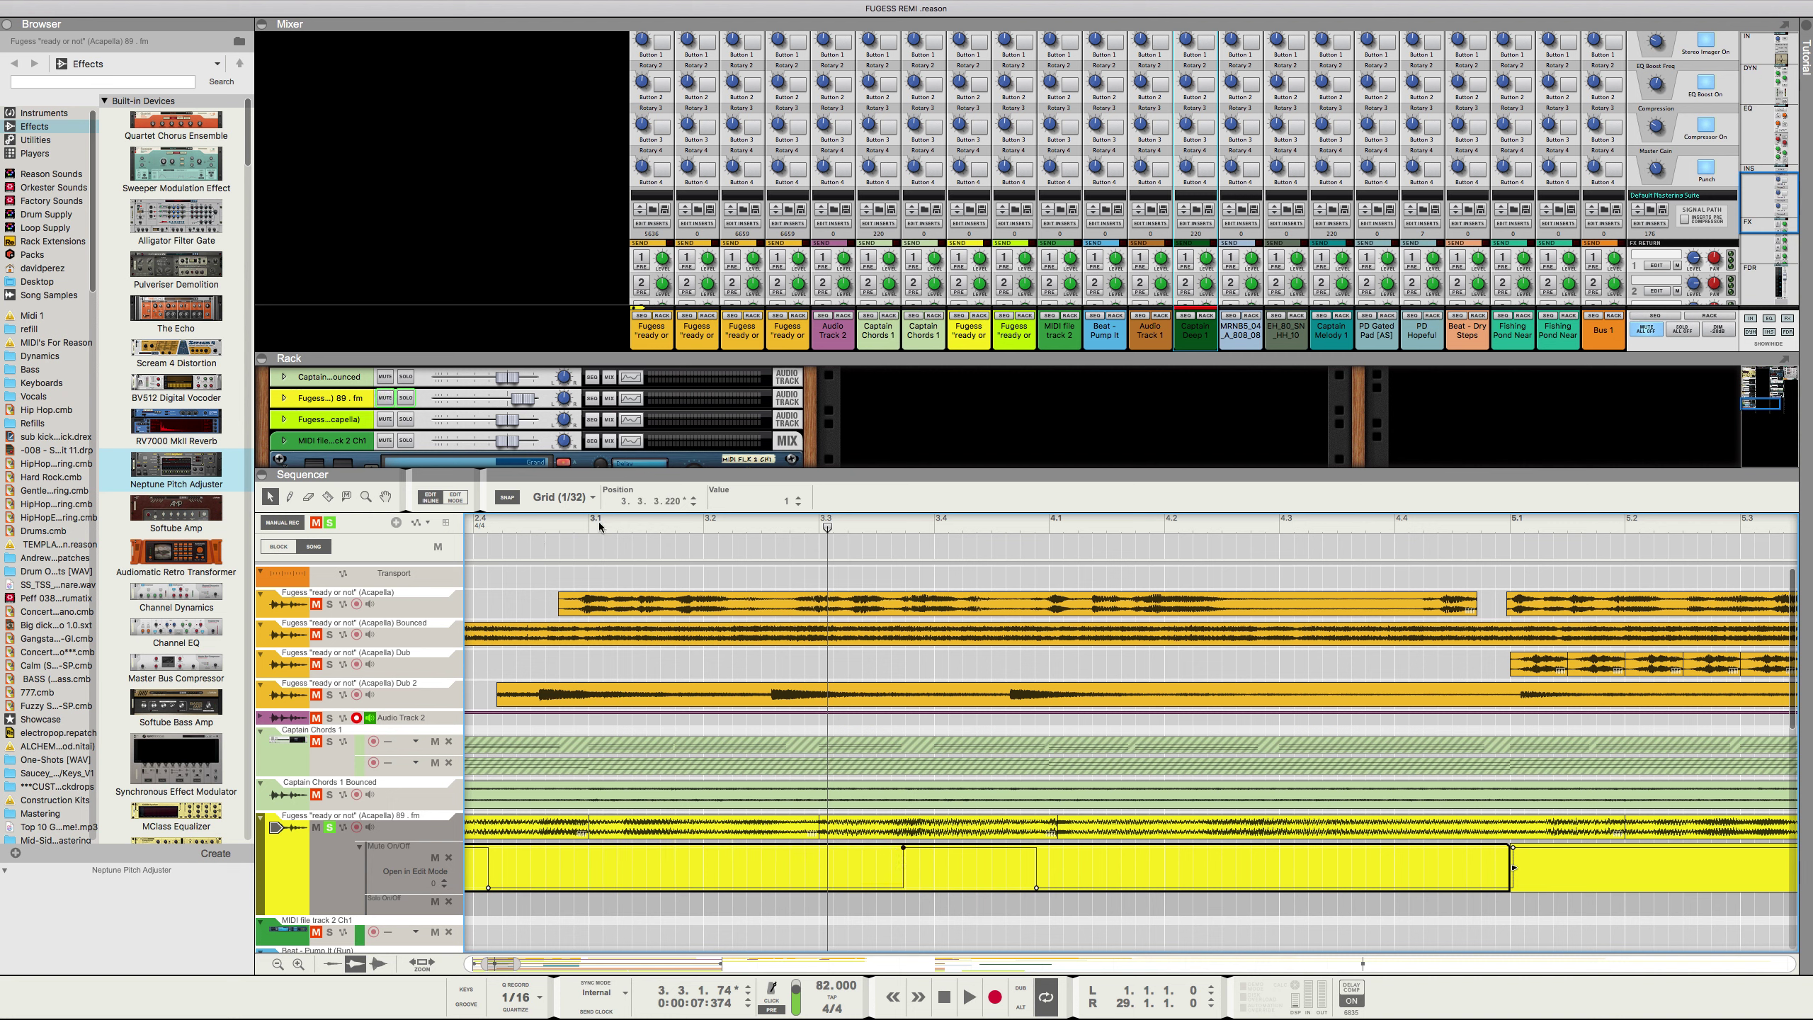
pyautogui.moveTo(593, 525); pyautogui.dragTo(564, 529)
pyautogui.press('space')
# Step: Return playback toward the start and select the yellow Fugess acapella clips on 89 . fm
pyautogui.click(493, 536)
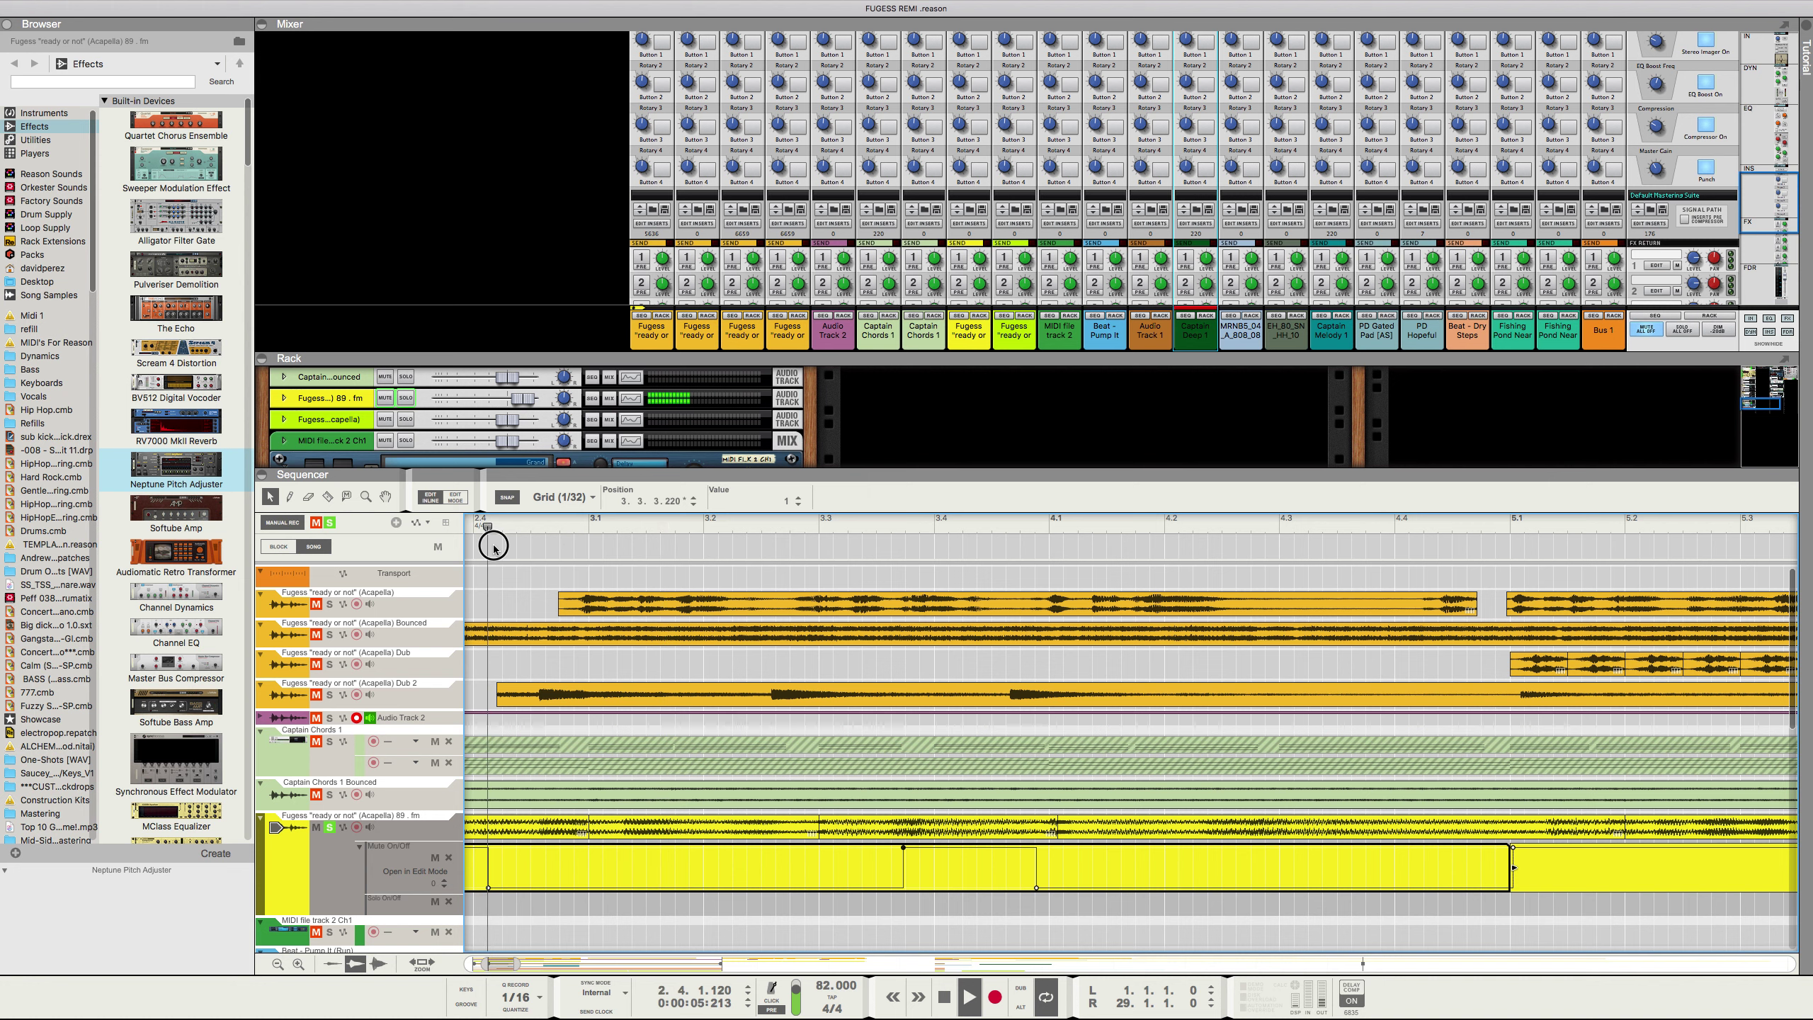
pyautogui.moveTo(528, 519); pyautogui.dragTo(422, 554)
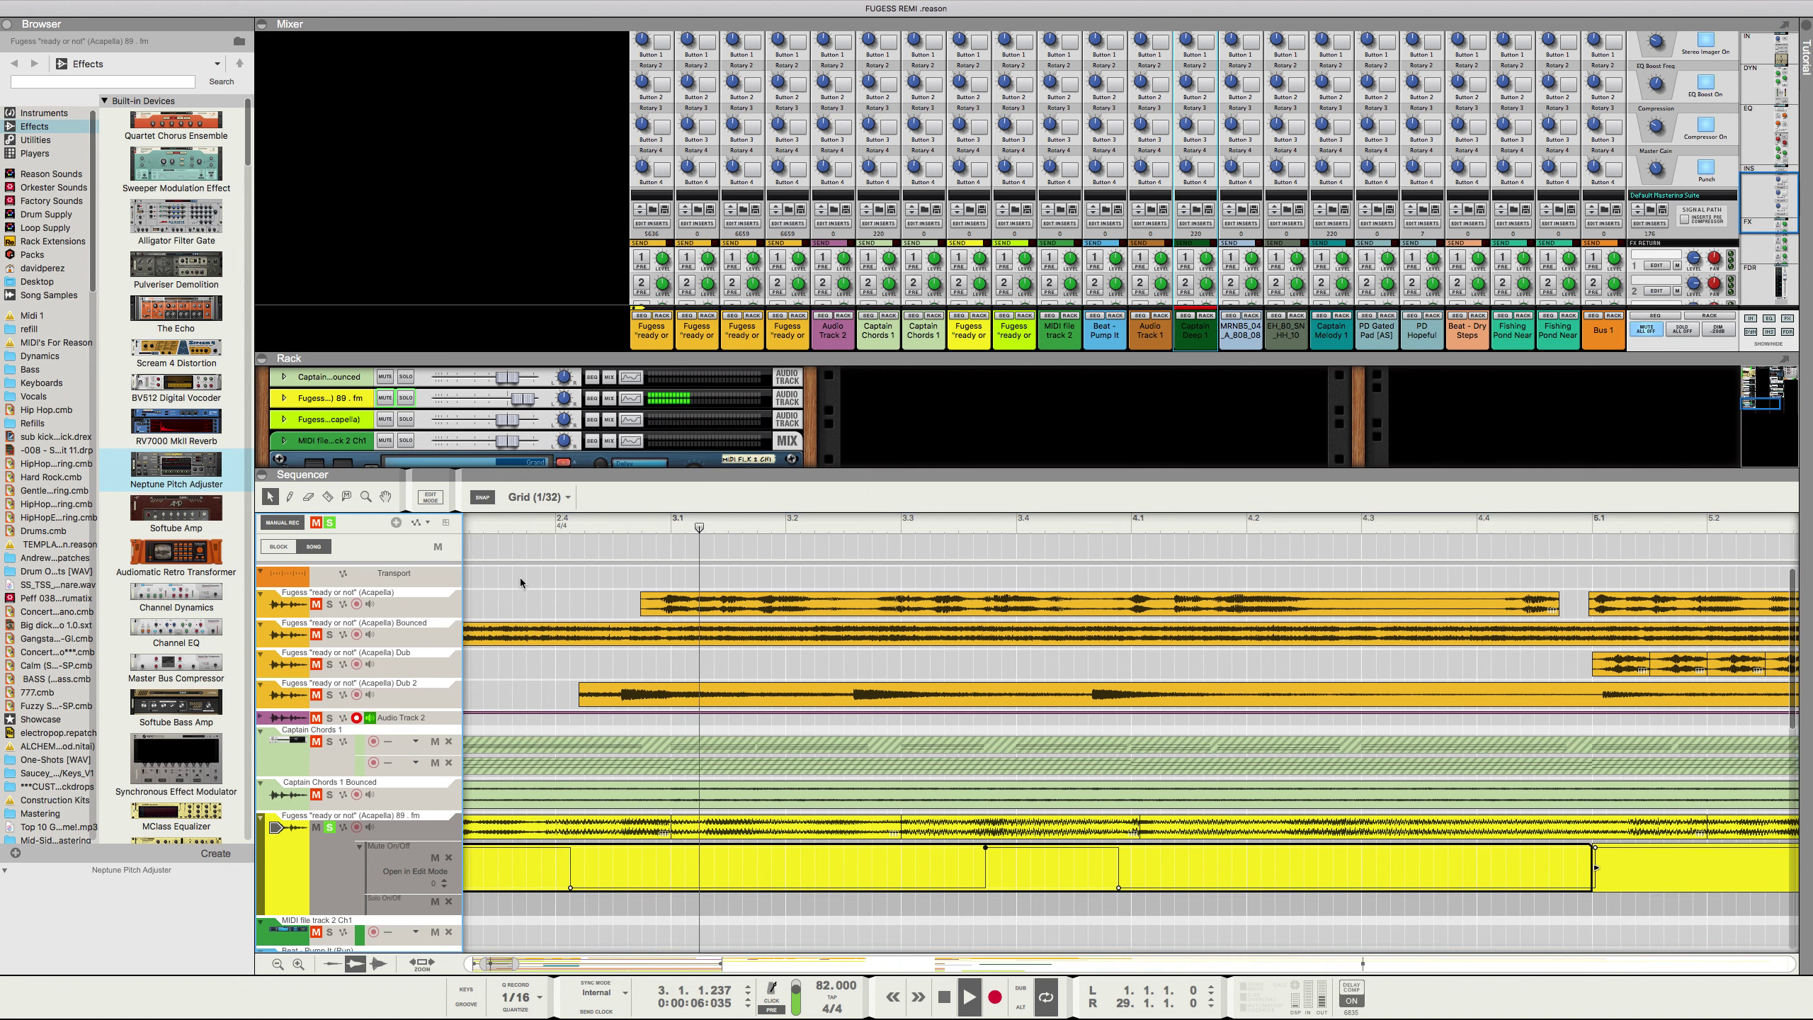
pyautogui.moveTo(682, 815); pyautogui.dragTo(663, 825)
pyautogui.click(683, 829)
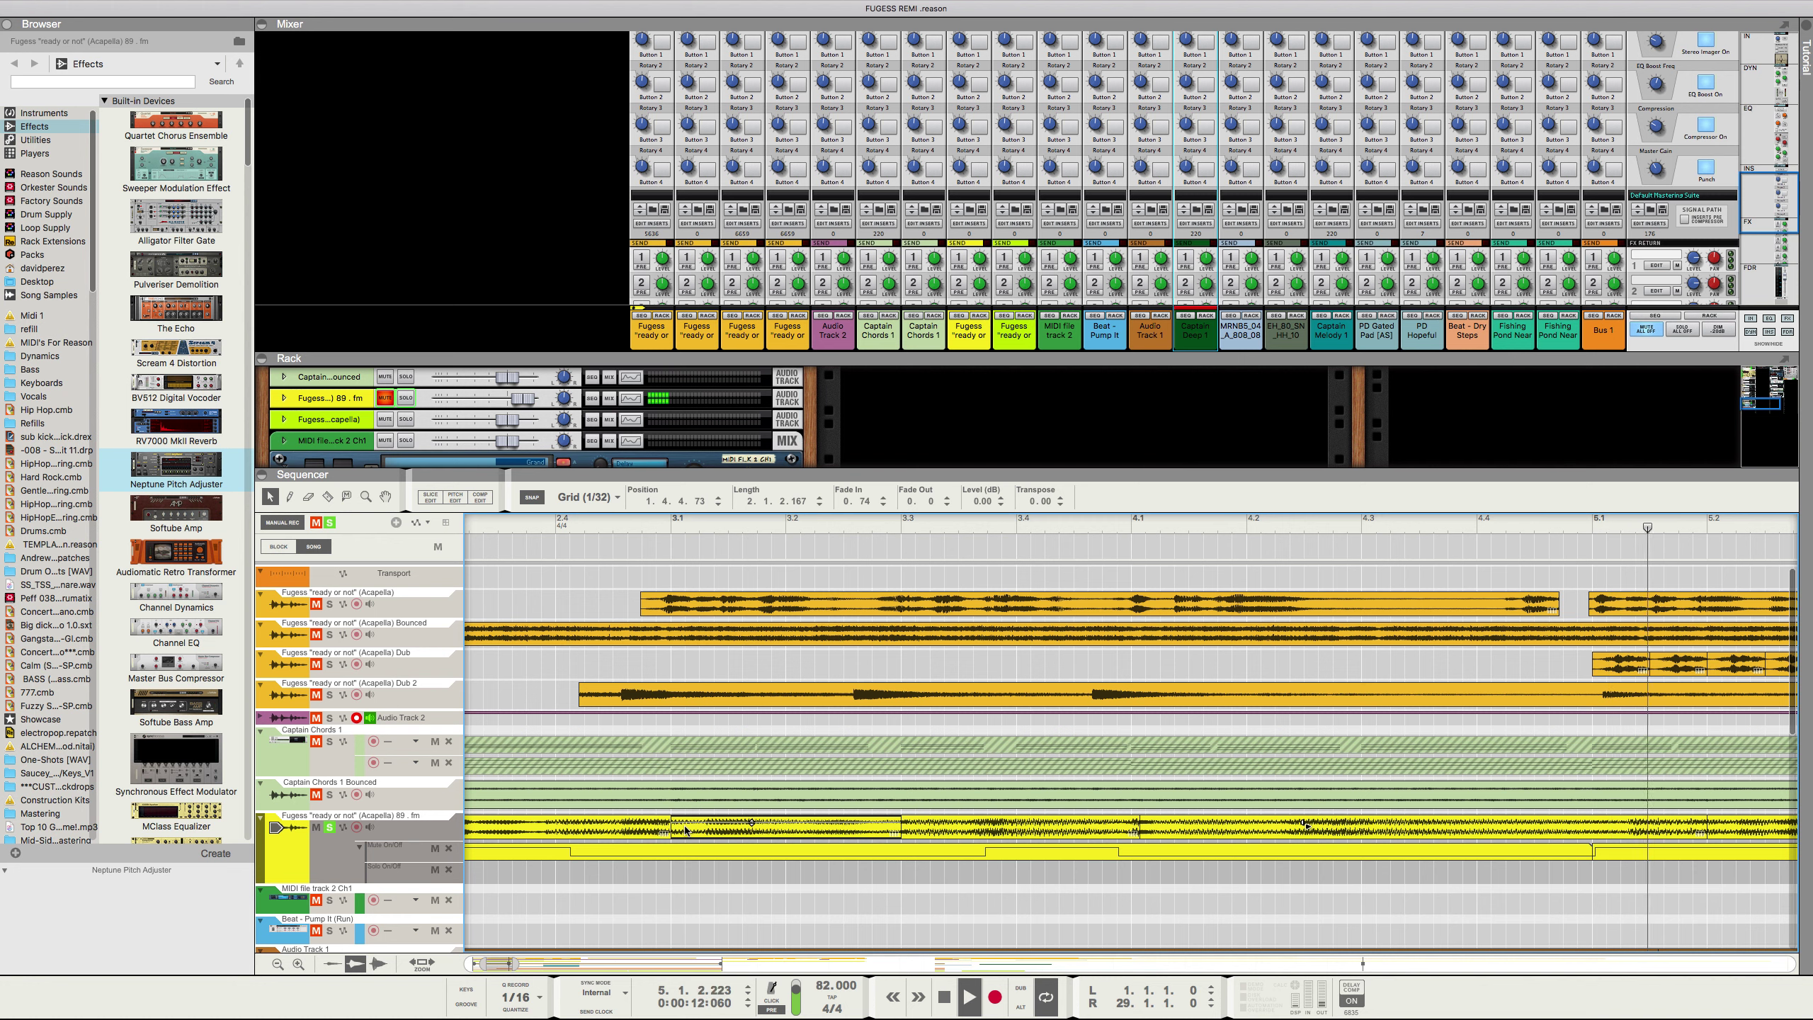
# Step: Stop playback and split the selected 89 . fm vocal clip with the Razor
pyautogui.press('space')
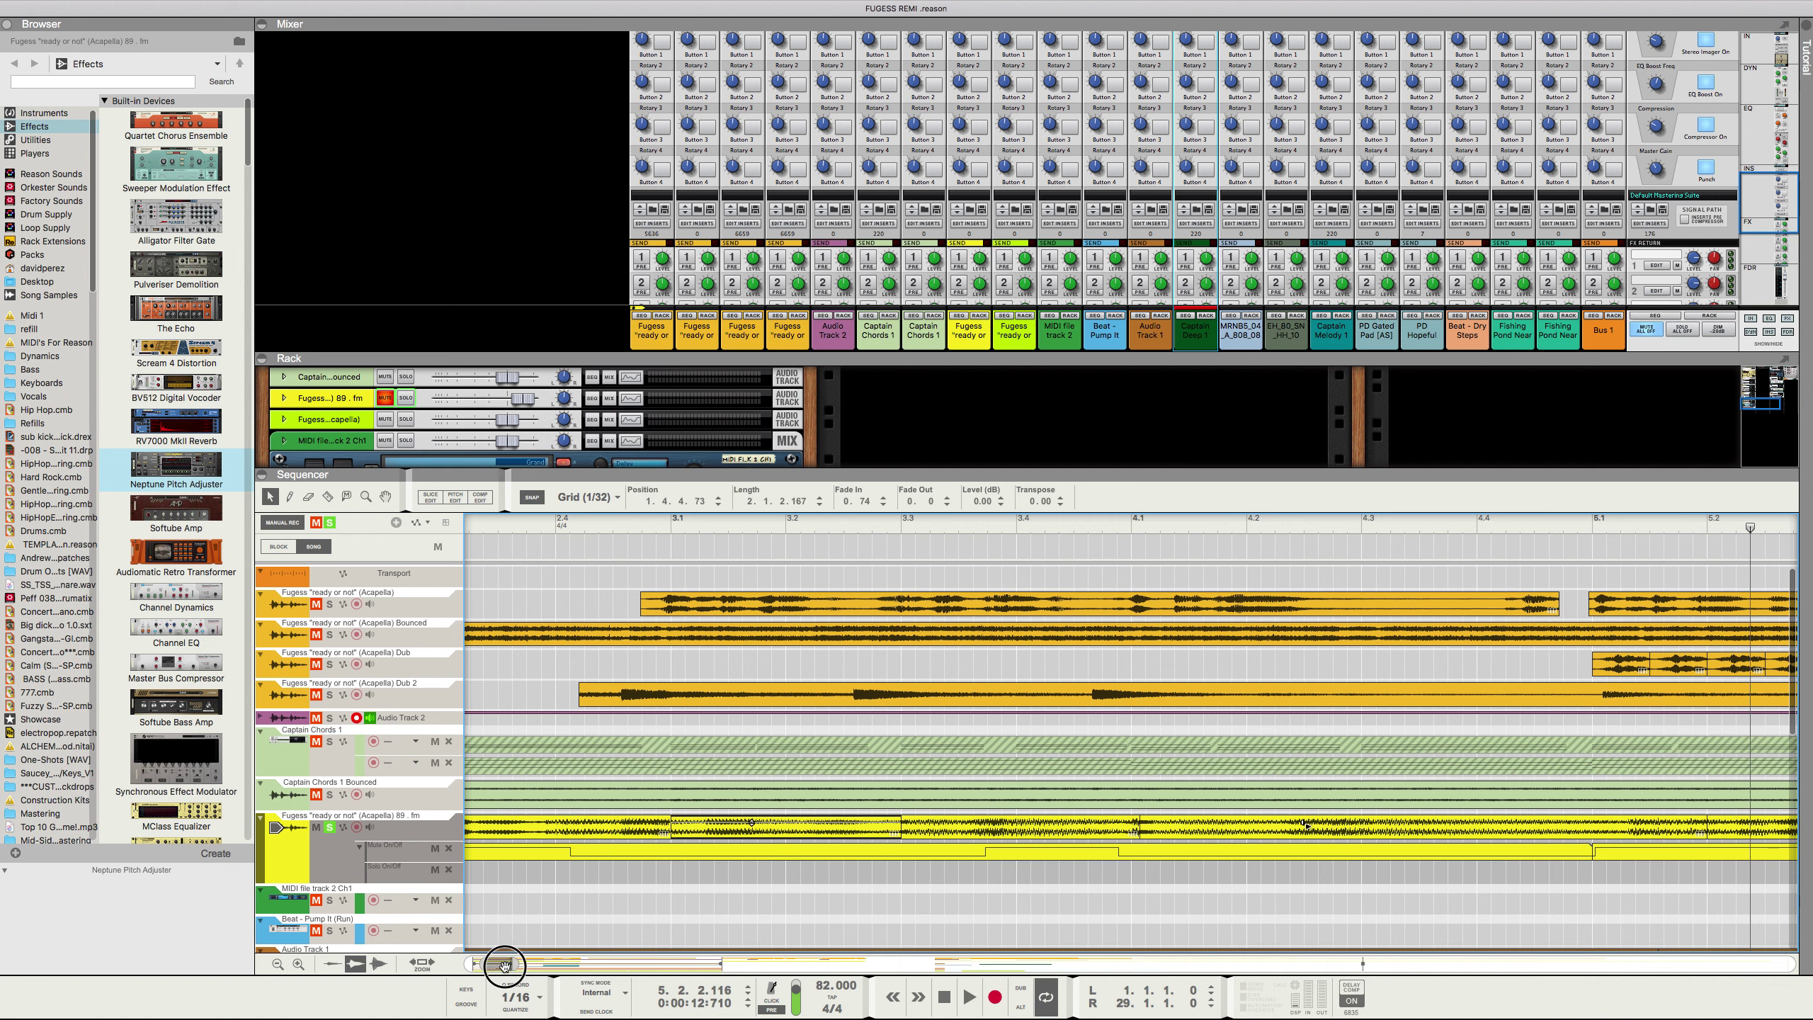
pyautogui.moveTo(504, 965); pyautogui.dragTo(471, 969)
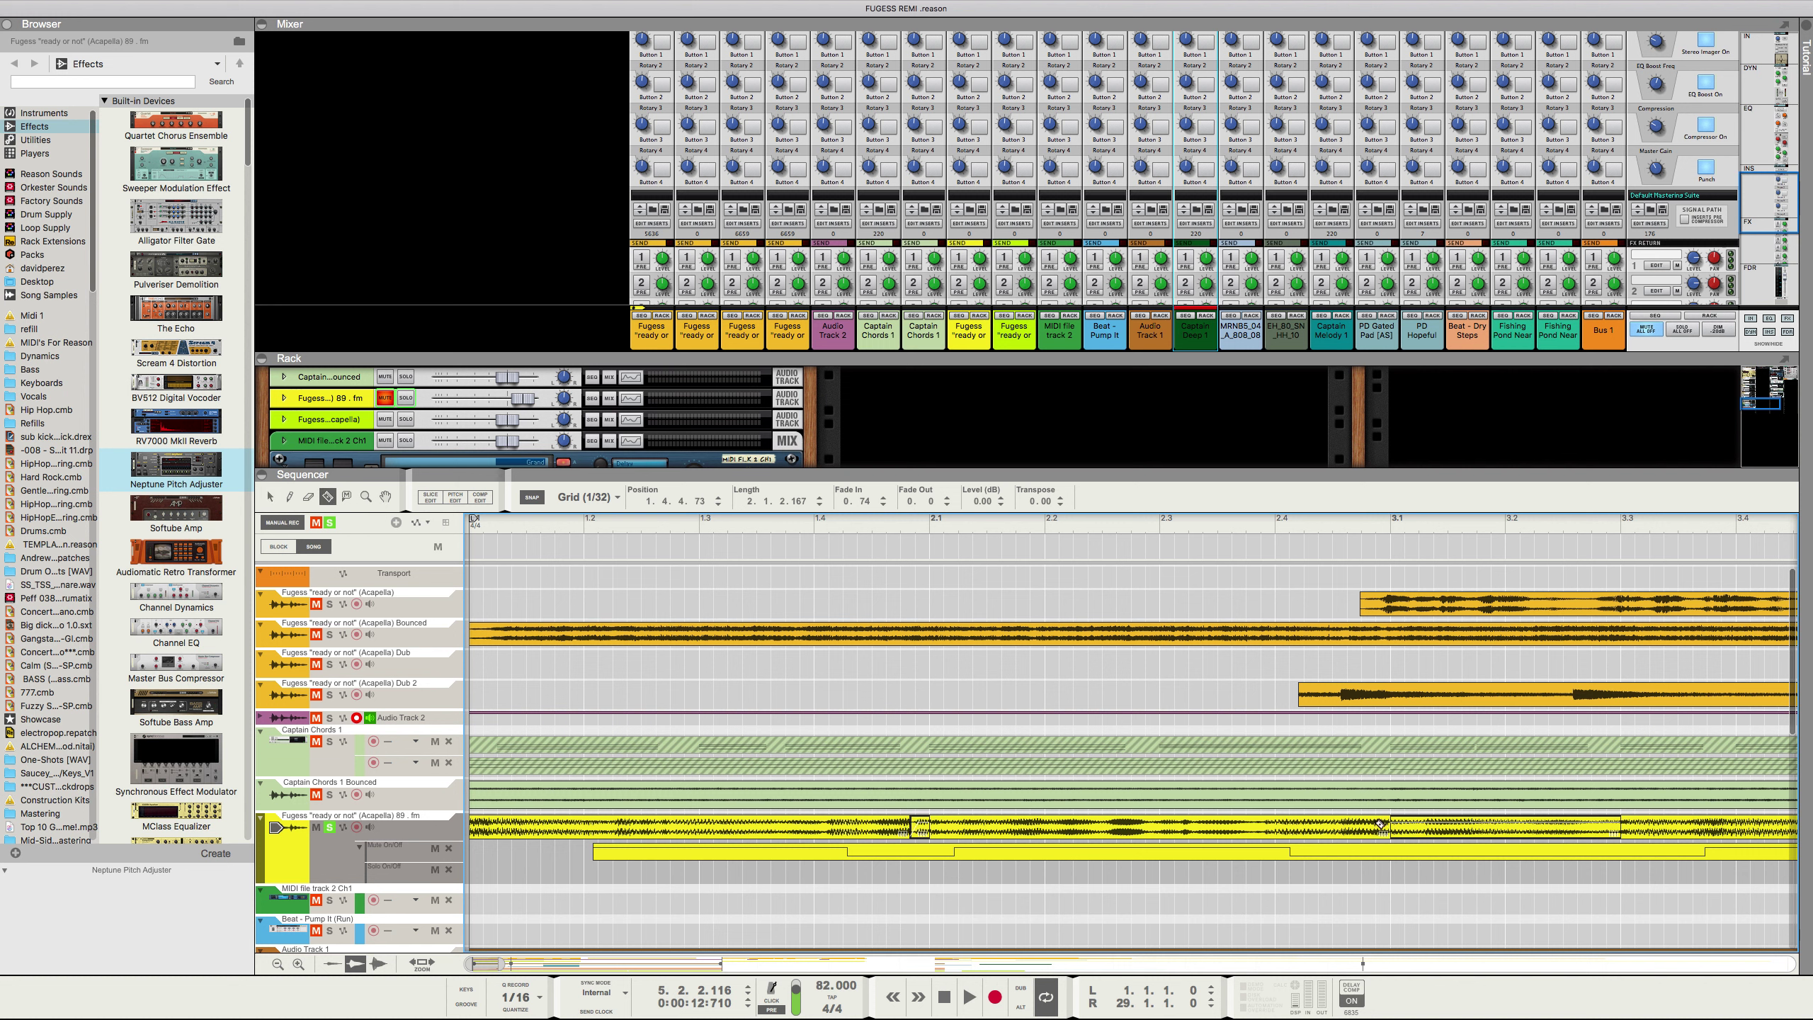
pyautogui.click(1422, 830)
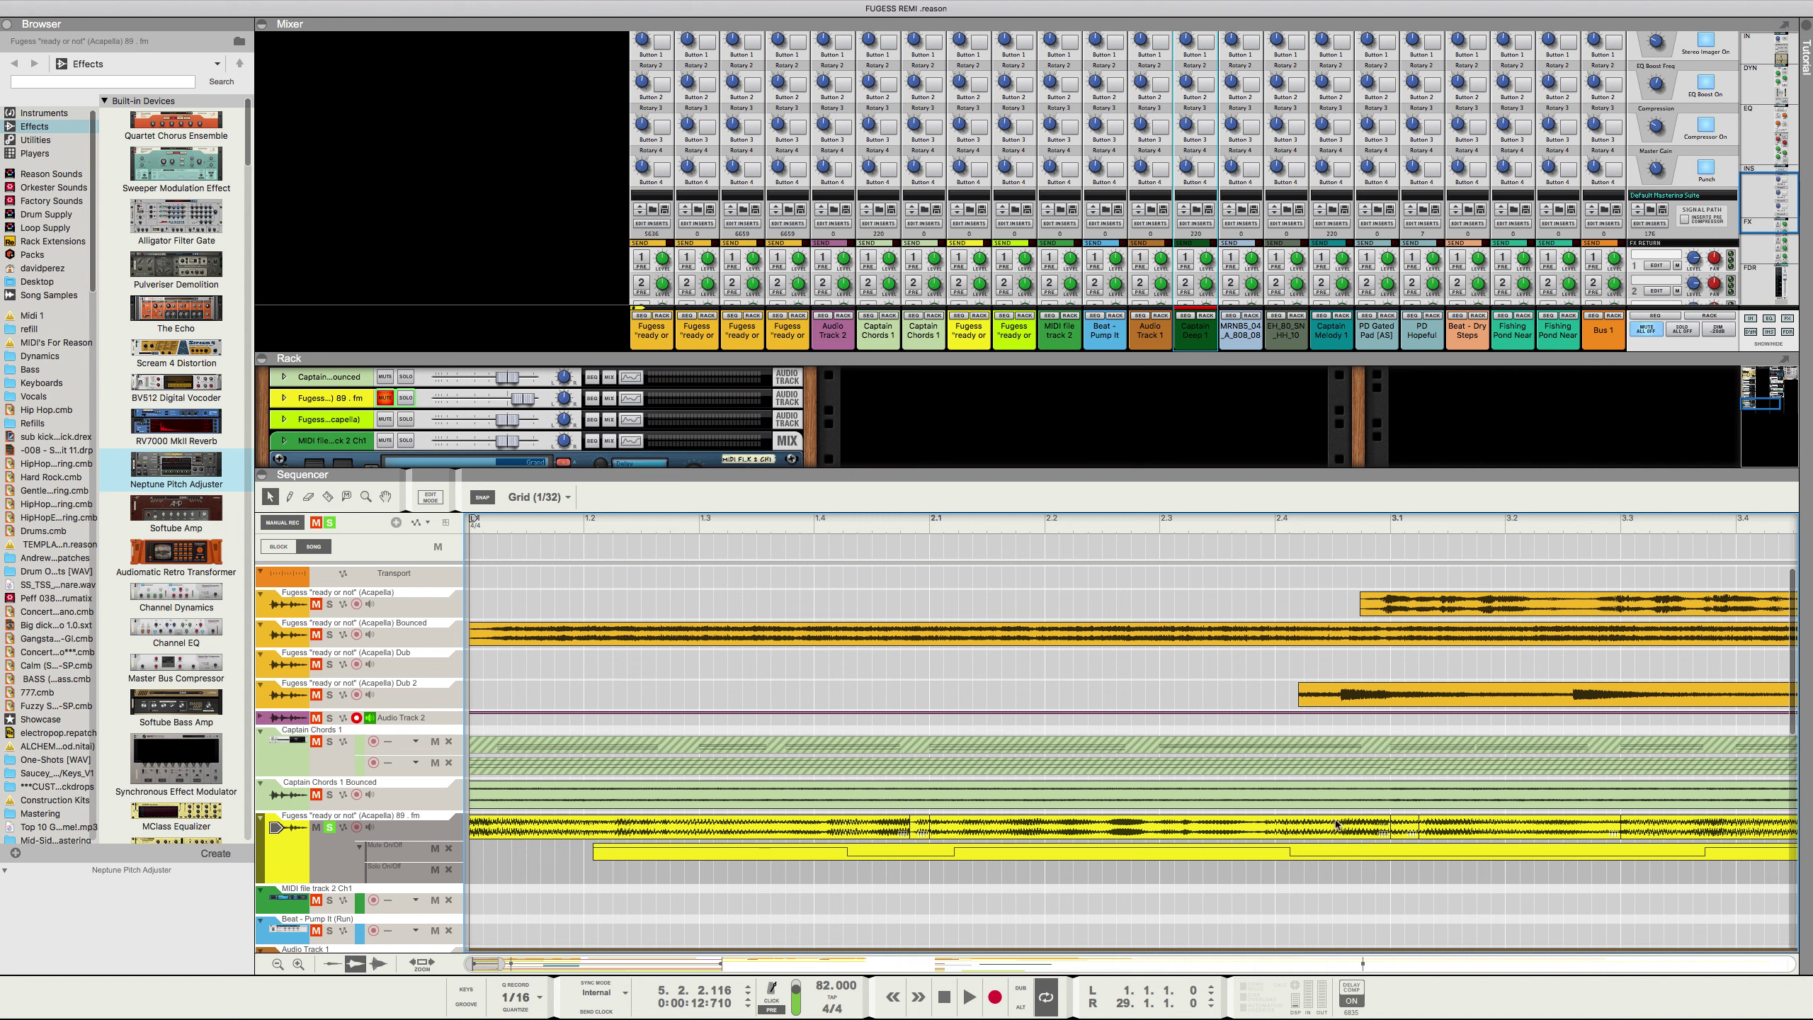
# Step: Extend the later clip piece's start back to 2.4.4.120 and audition the edit
pyautogui.click(1415, 829)
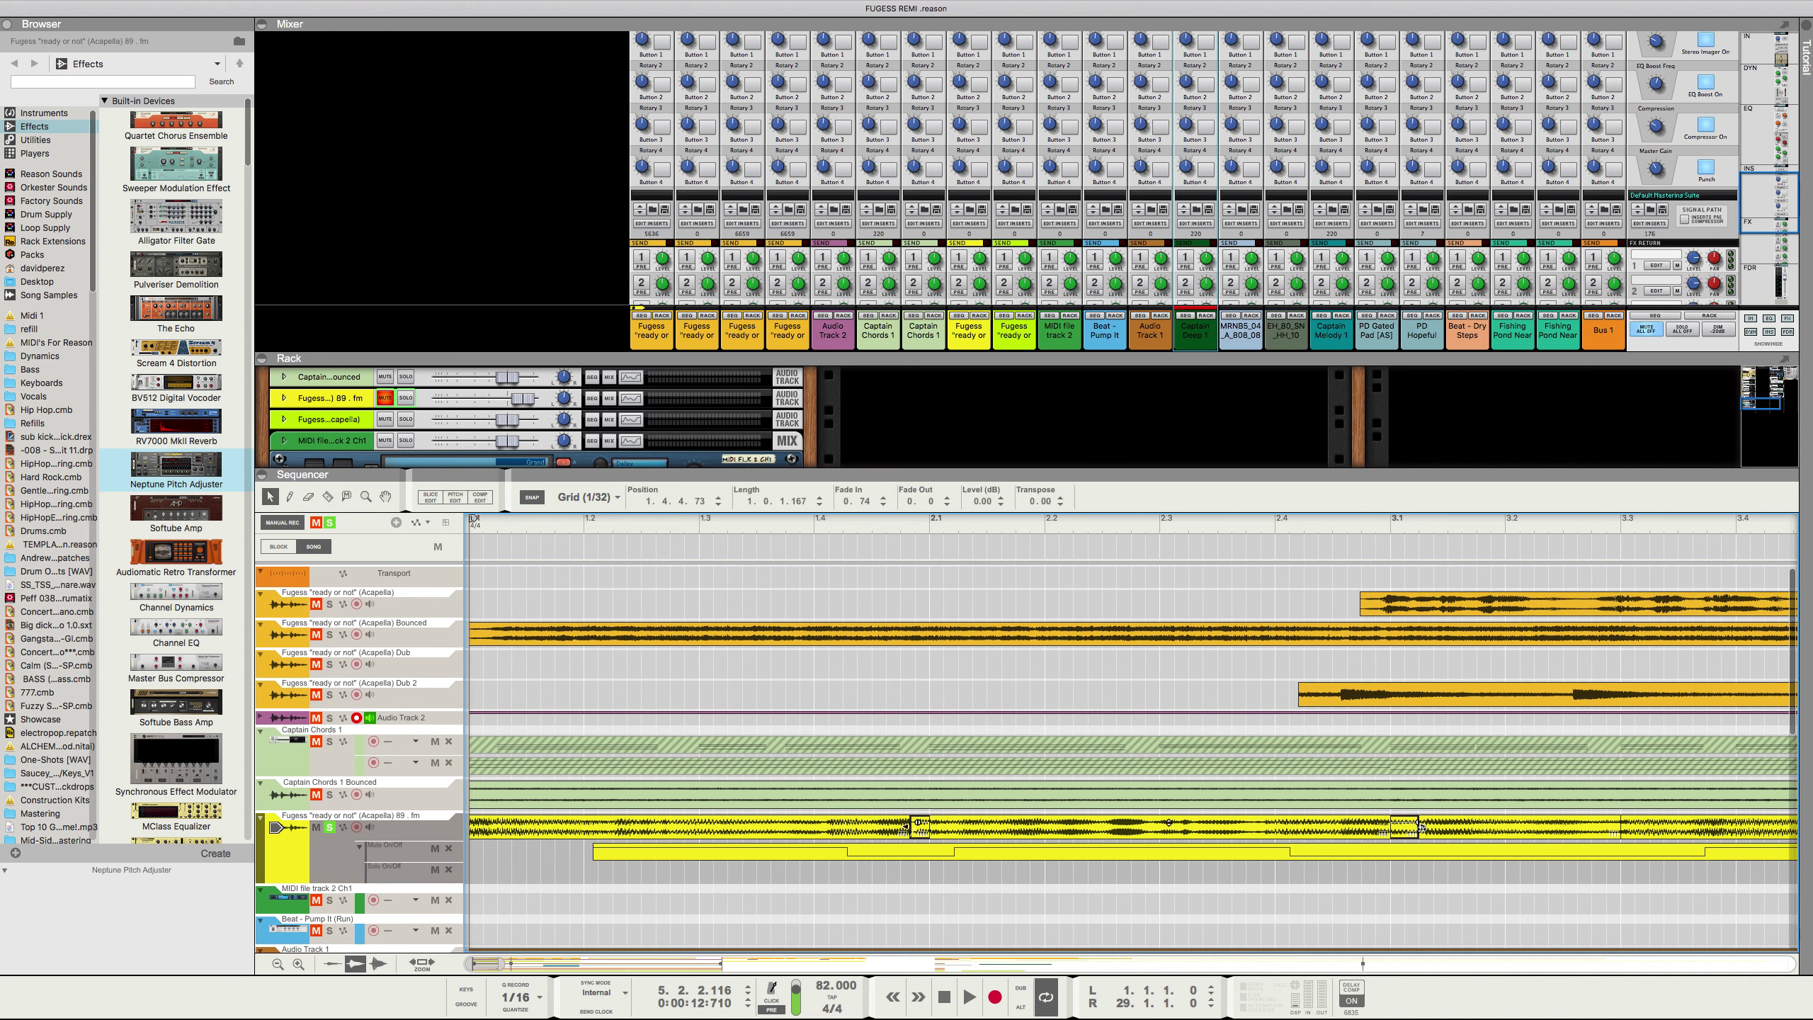
pyautogui.click(1423, 830)
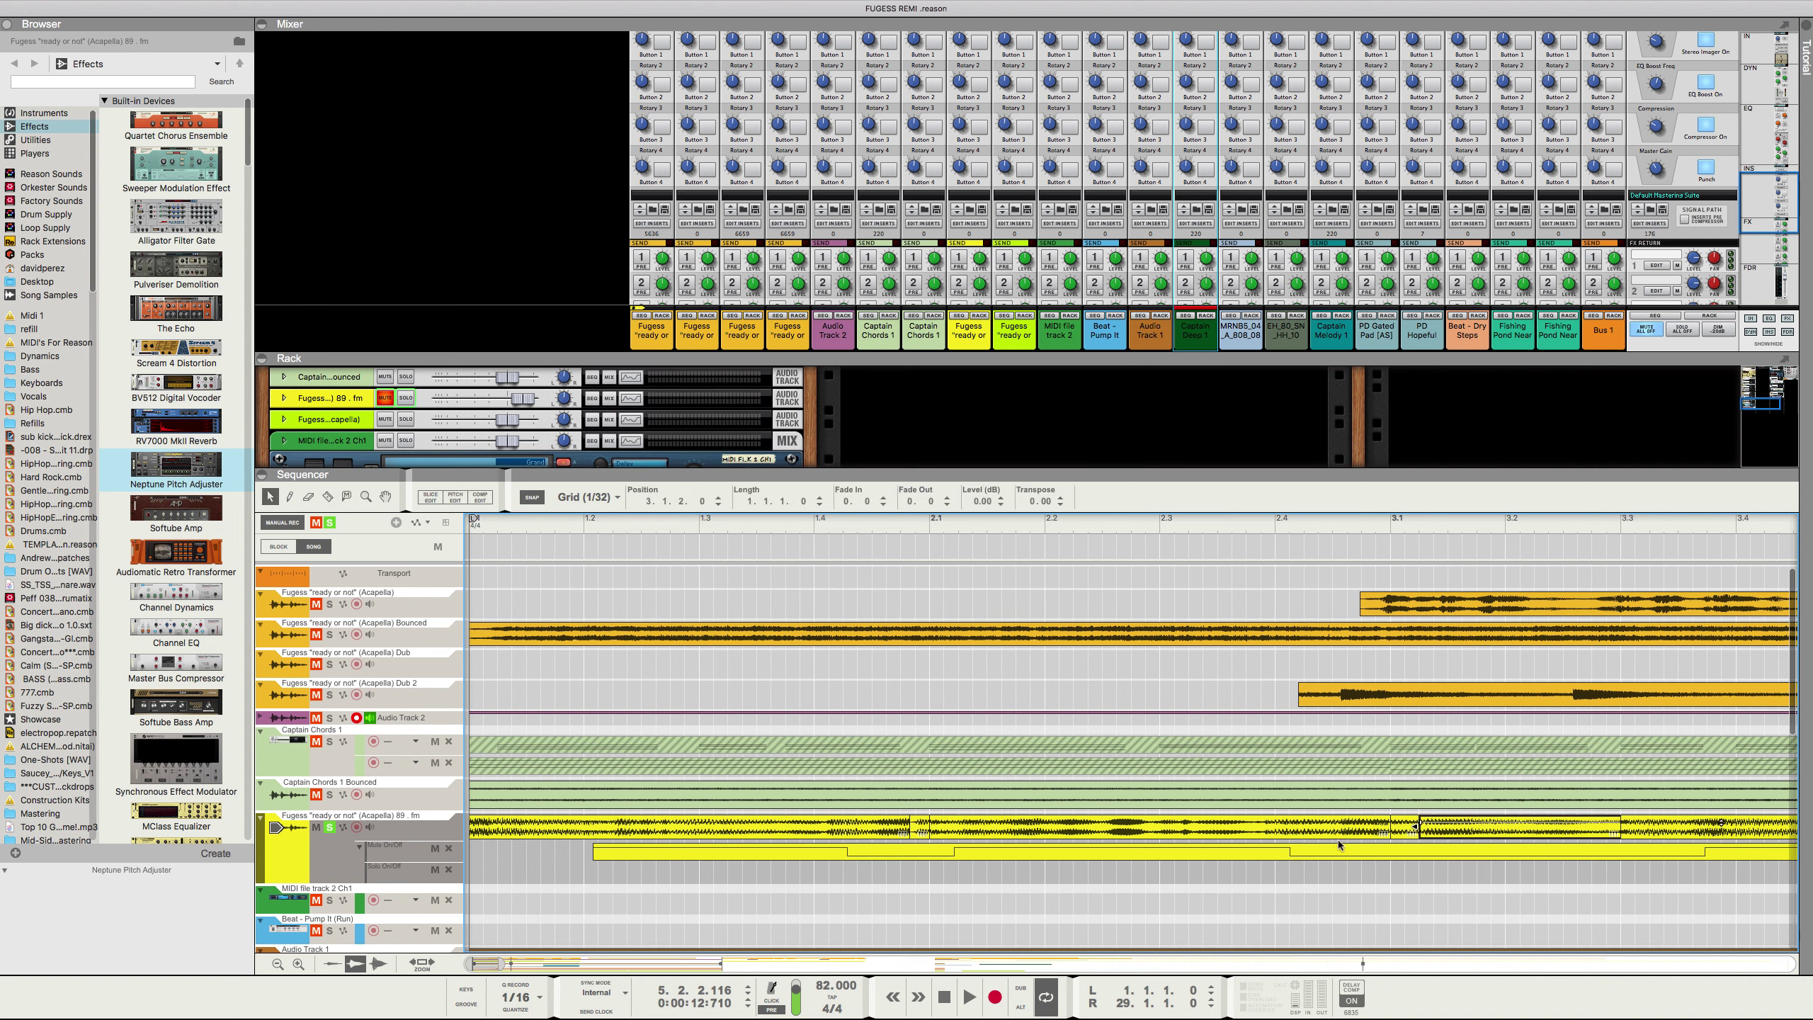
pyautogui.click(1398, 829)
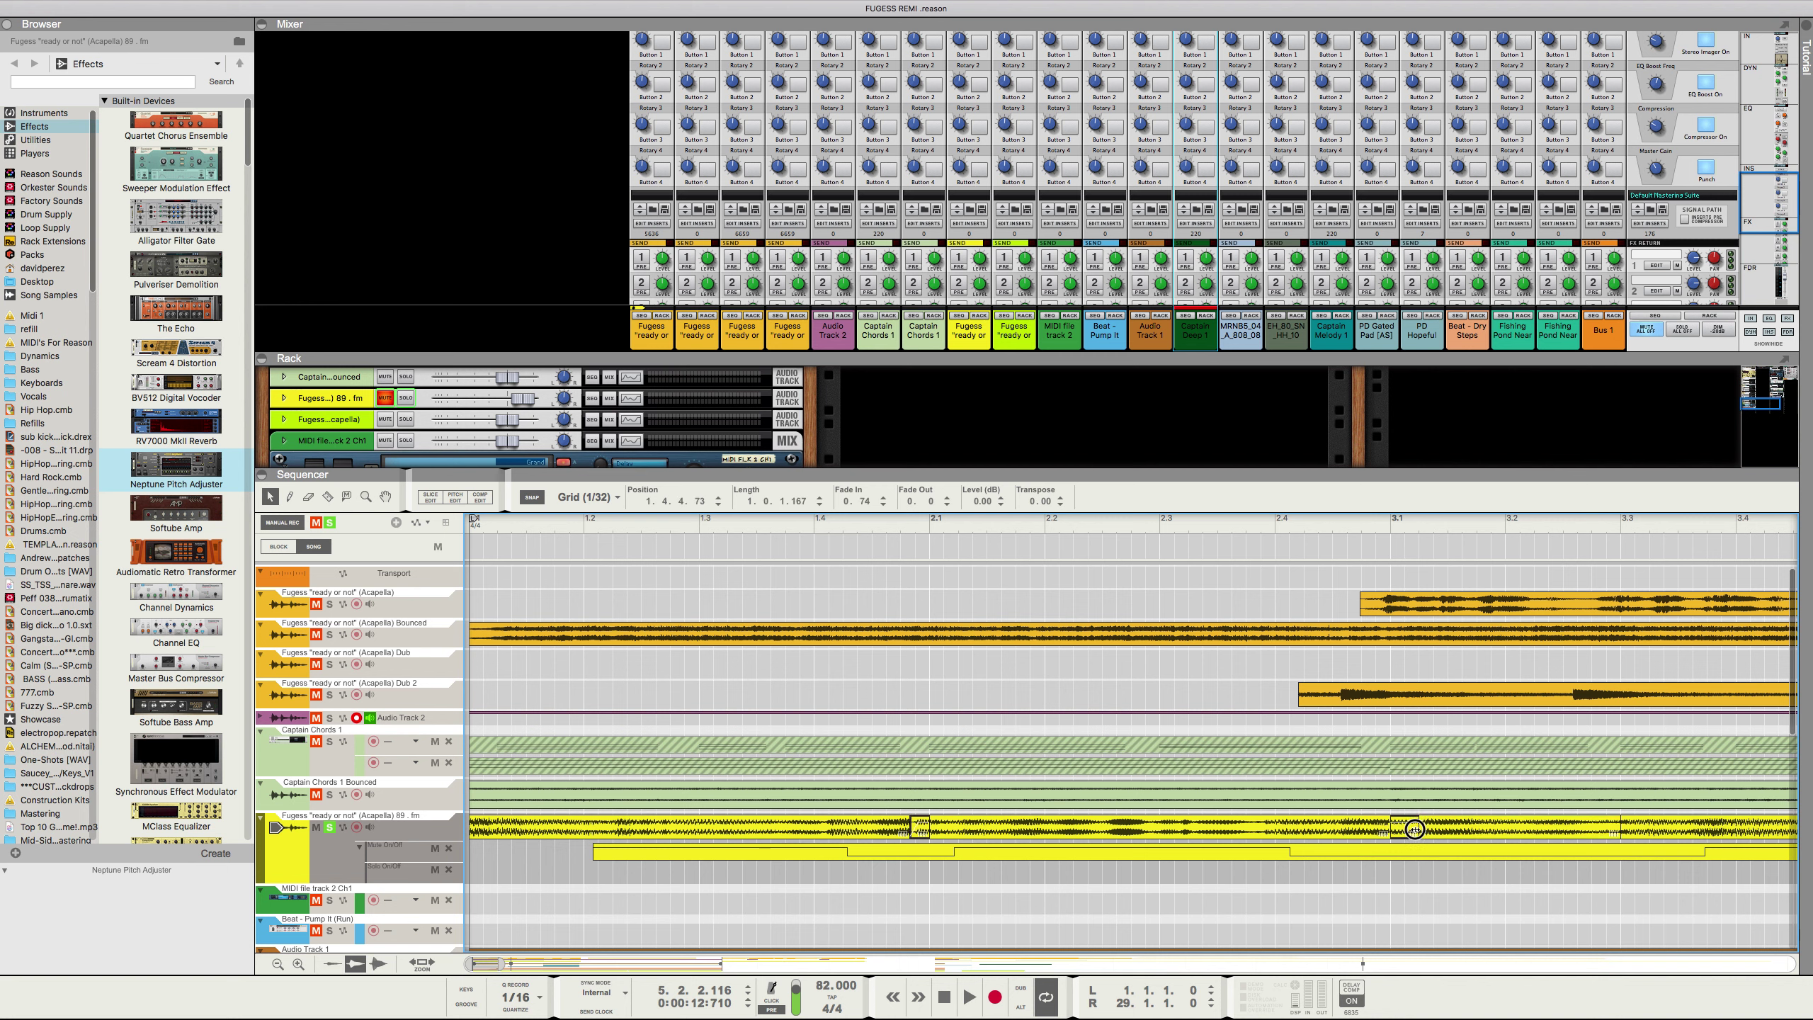
pyautogui.rightClick(1498, 832)
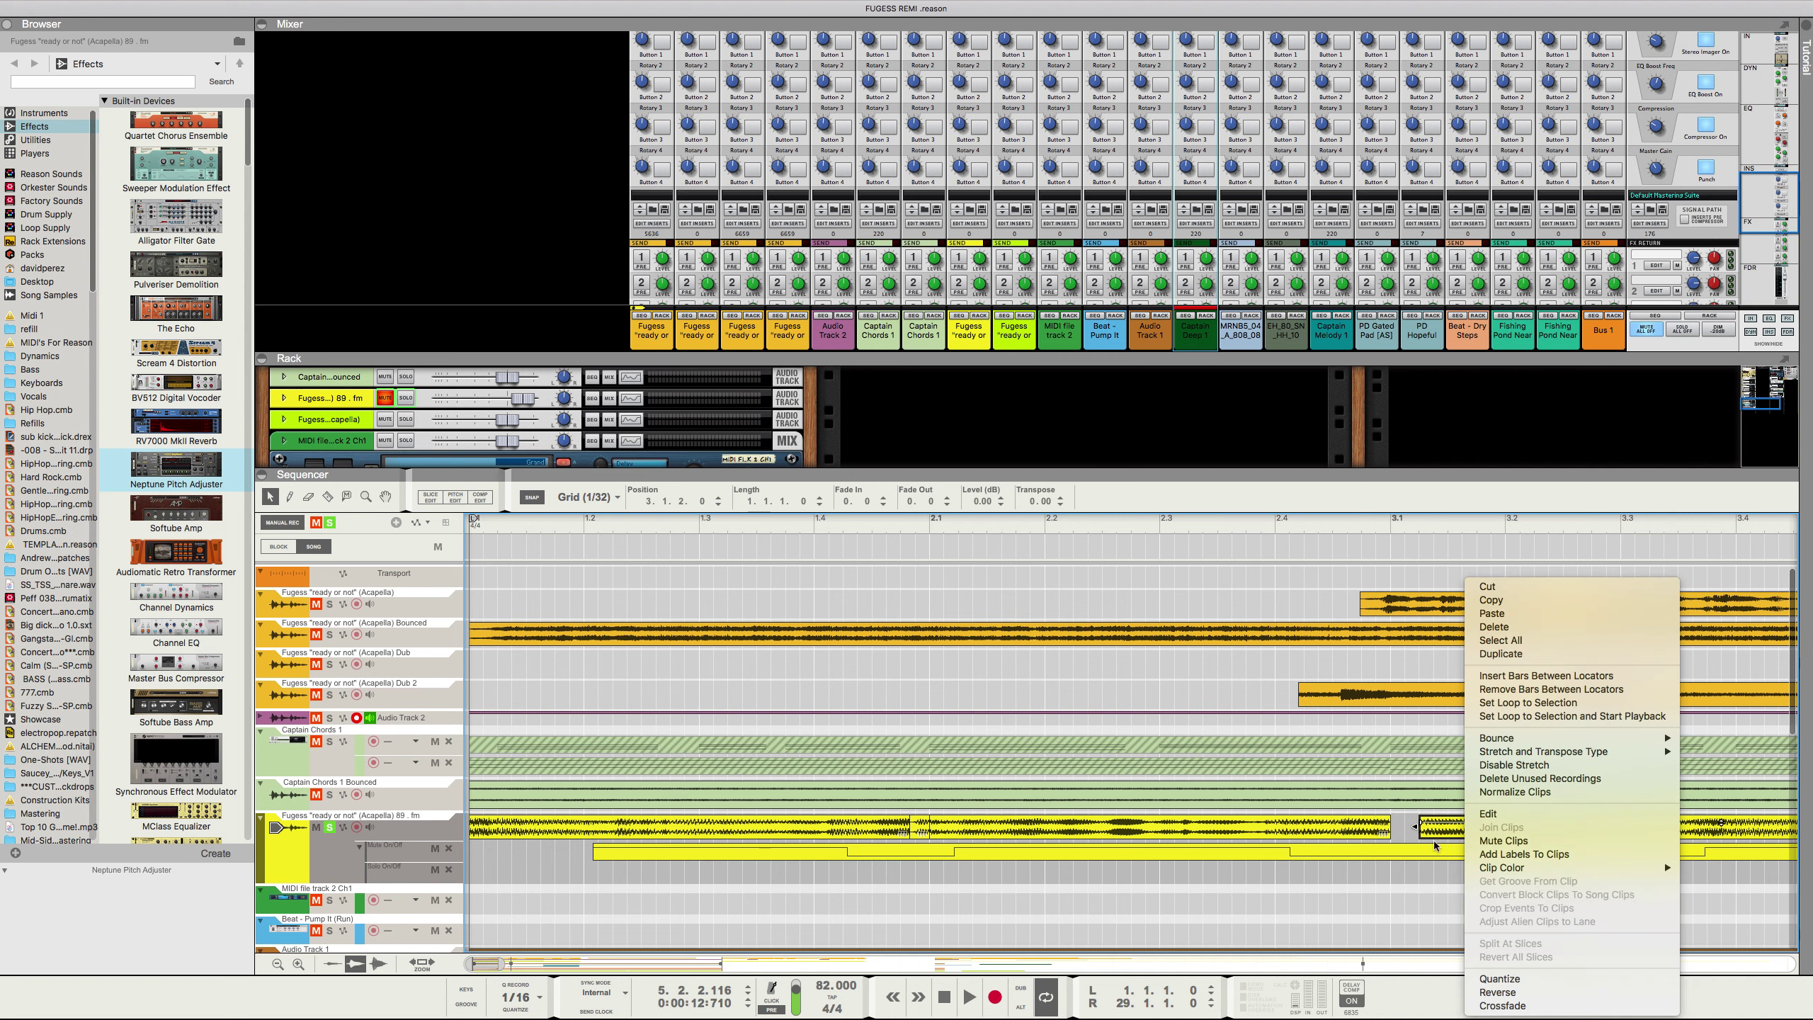
pyautogui.click(1422, 843)
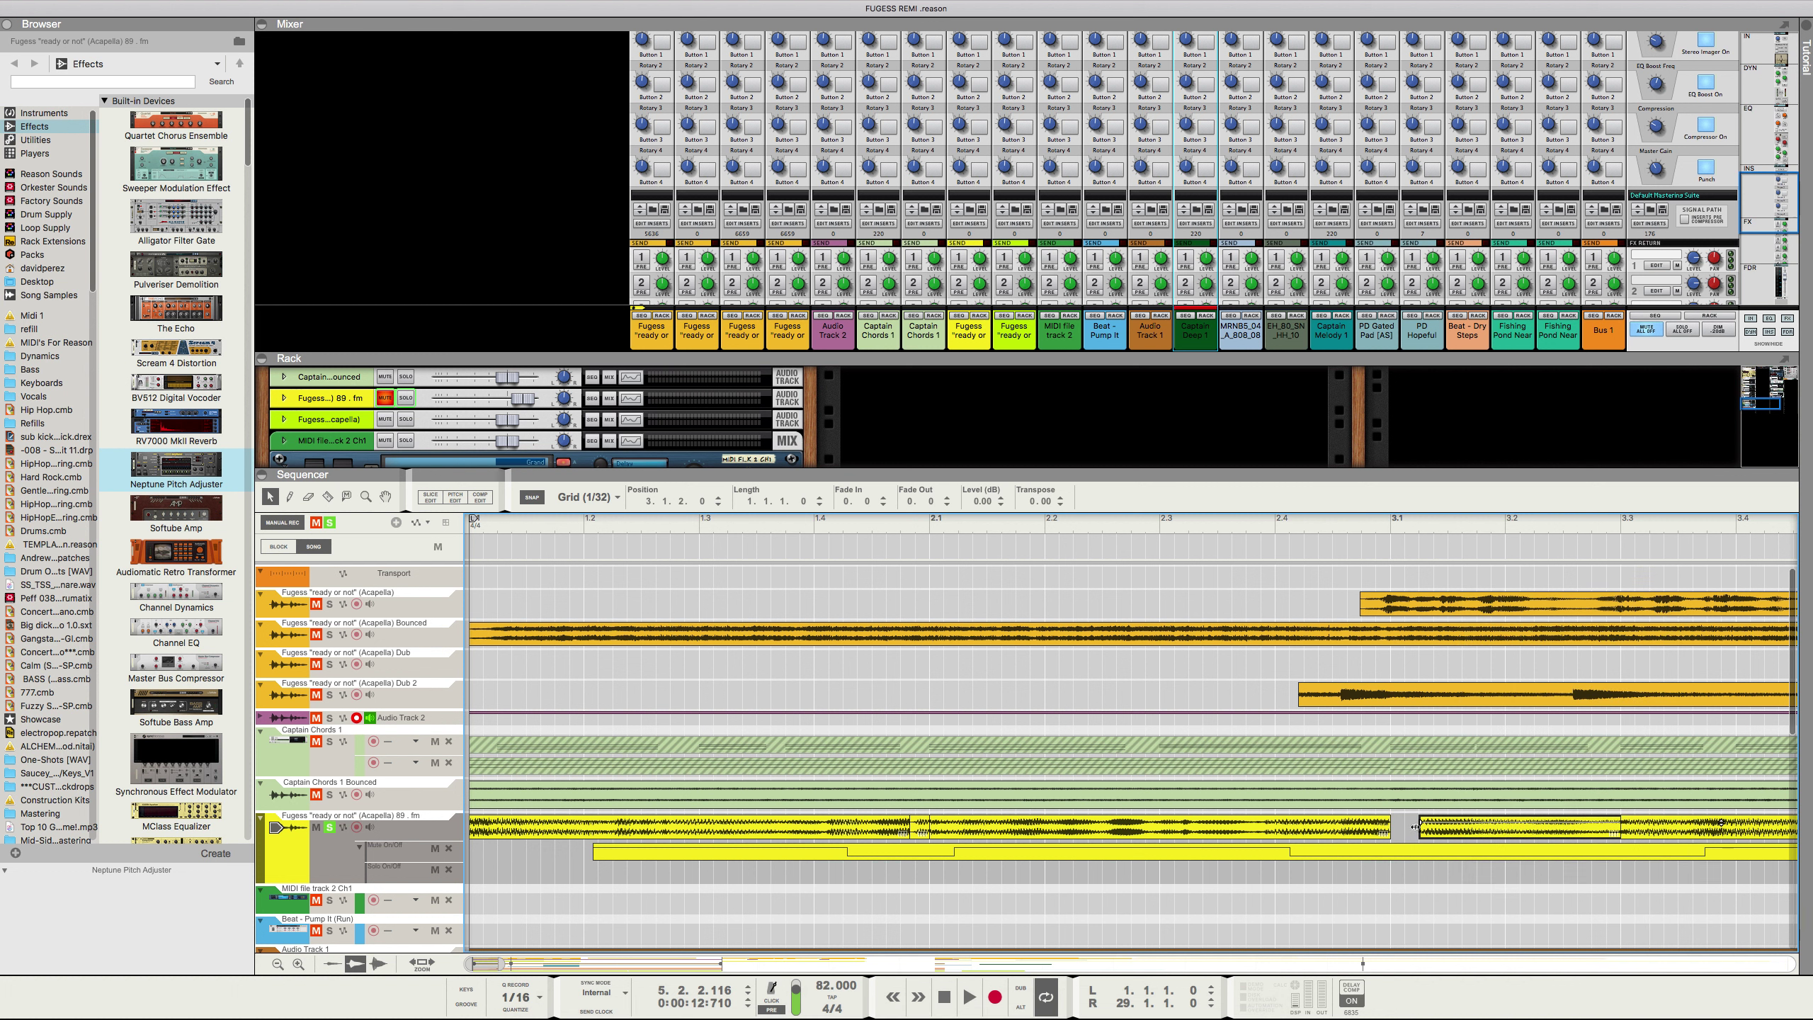
pyautogui.moveTo(1411, 828); pyautogui.dragTo(1374, 841)
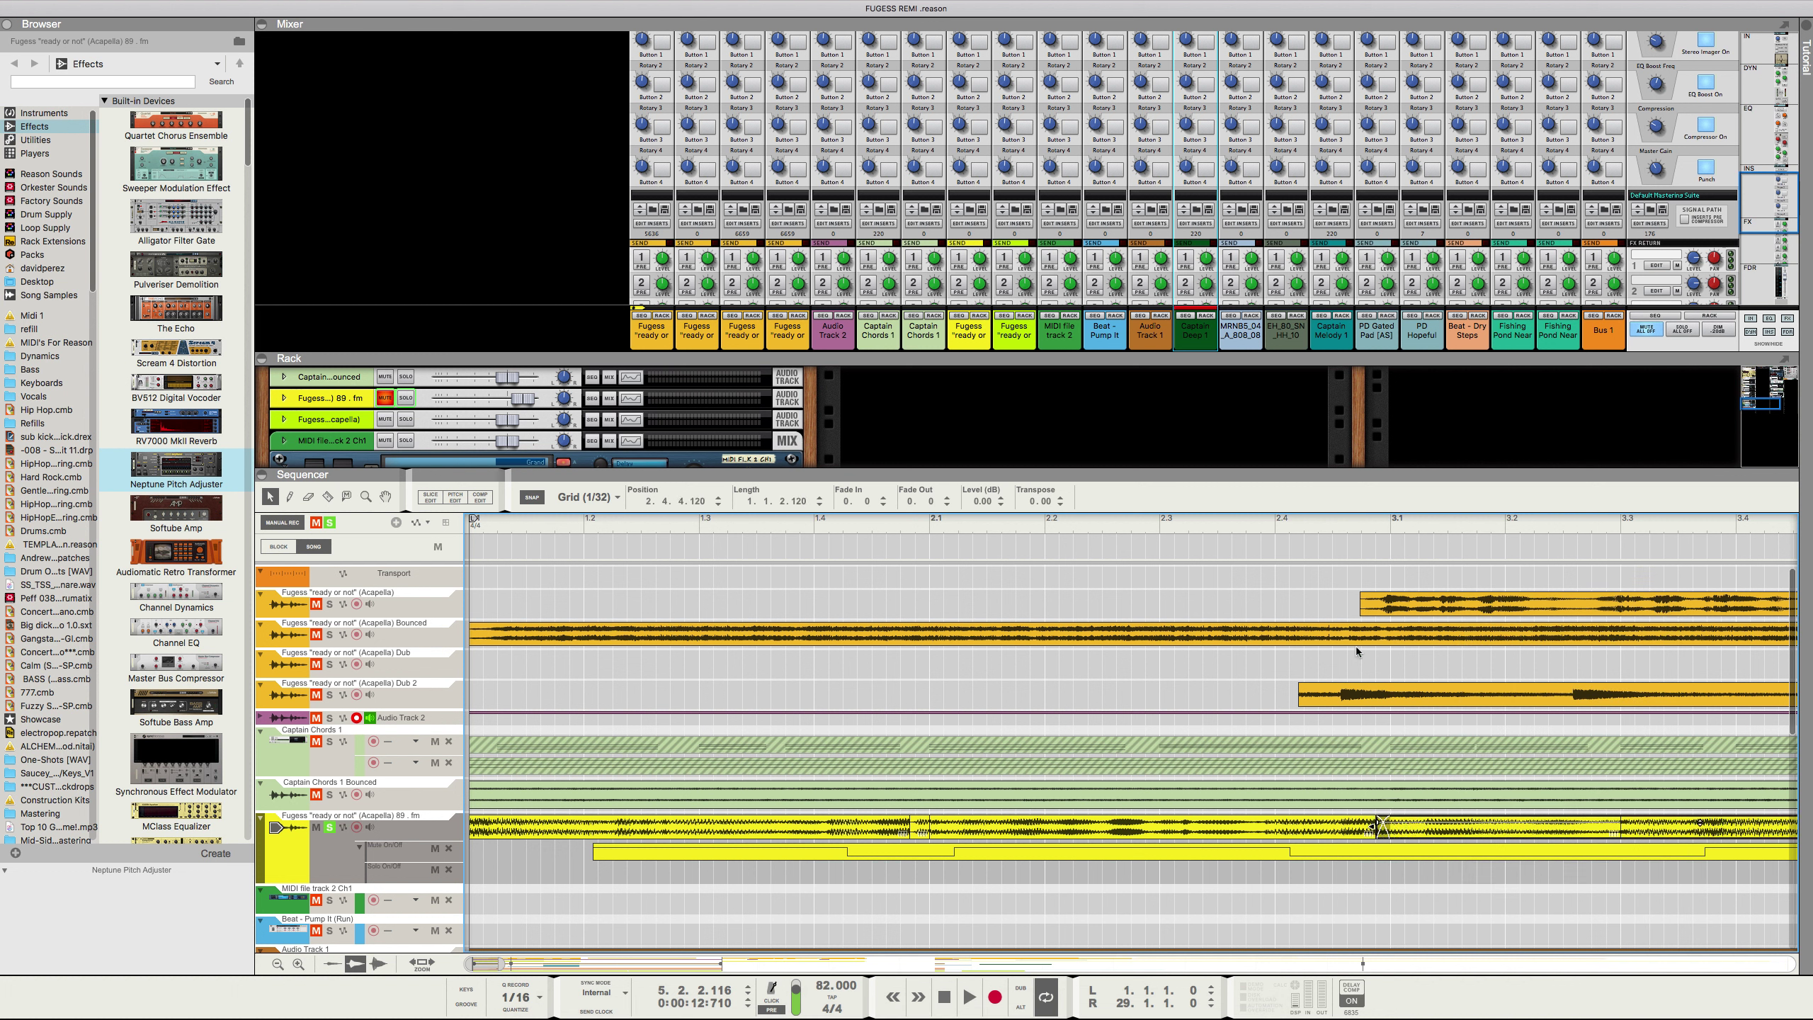
pyautogui.press('space')
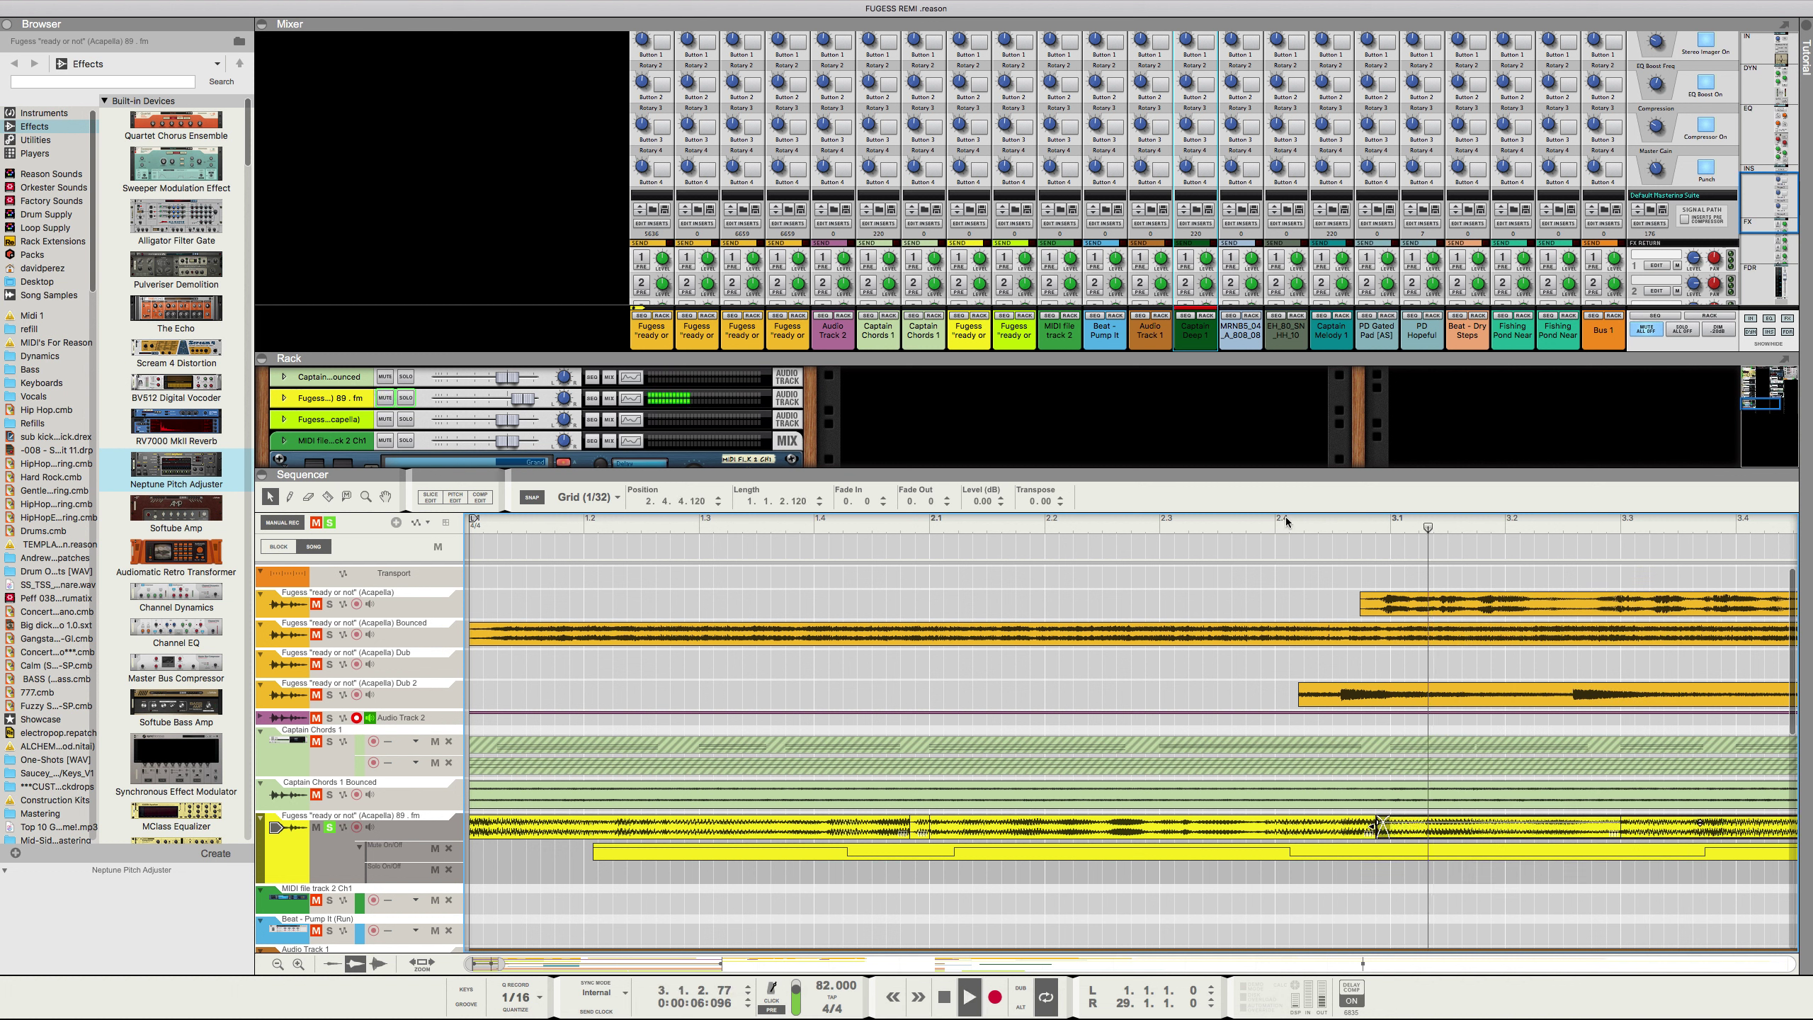
pyautogui.moveTo(1282, 522); pyautogui.dragTo(1202, 524)
pyautogui.scroll(-2, 1315, 666)
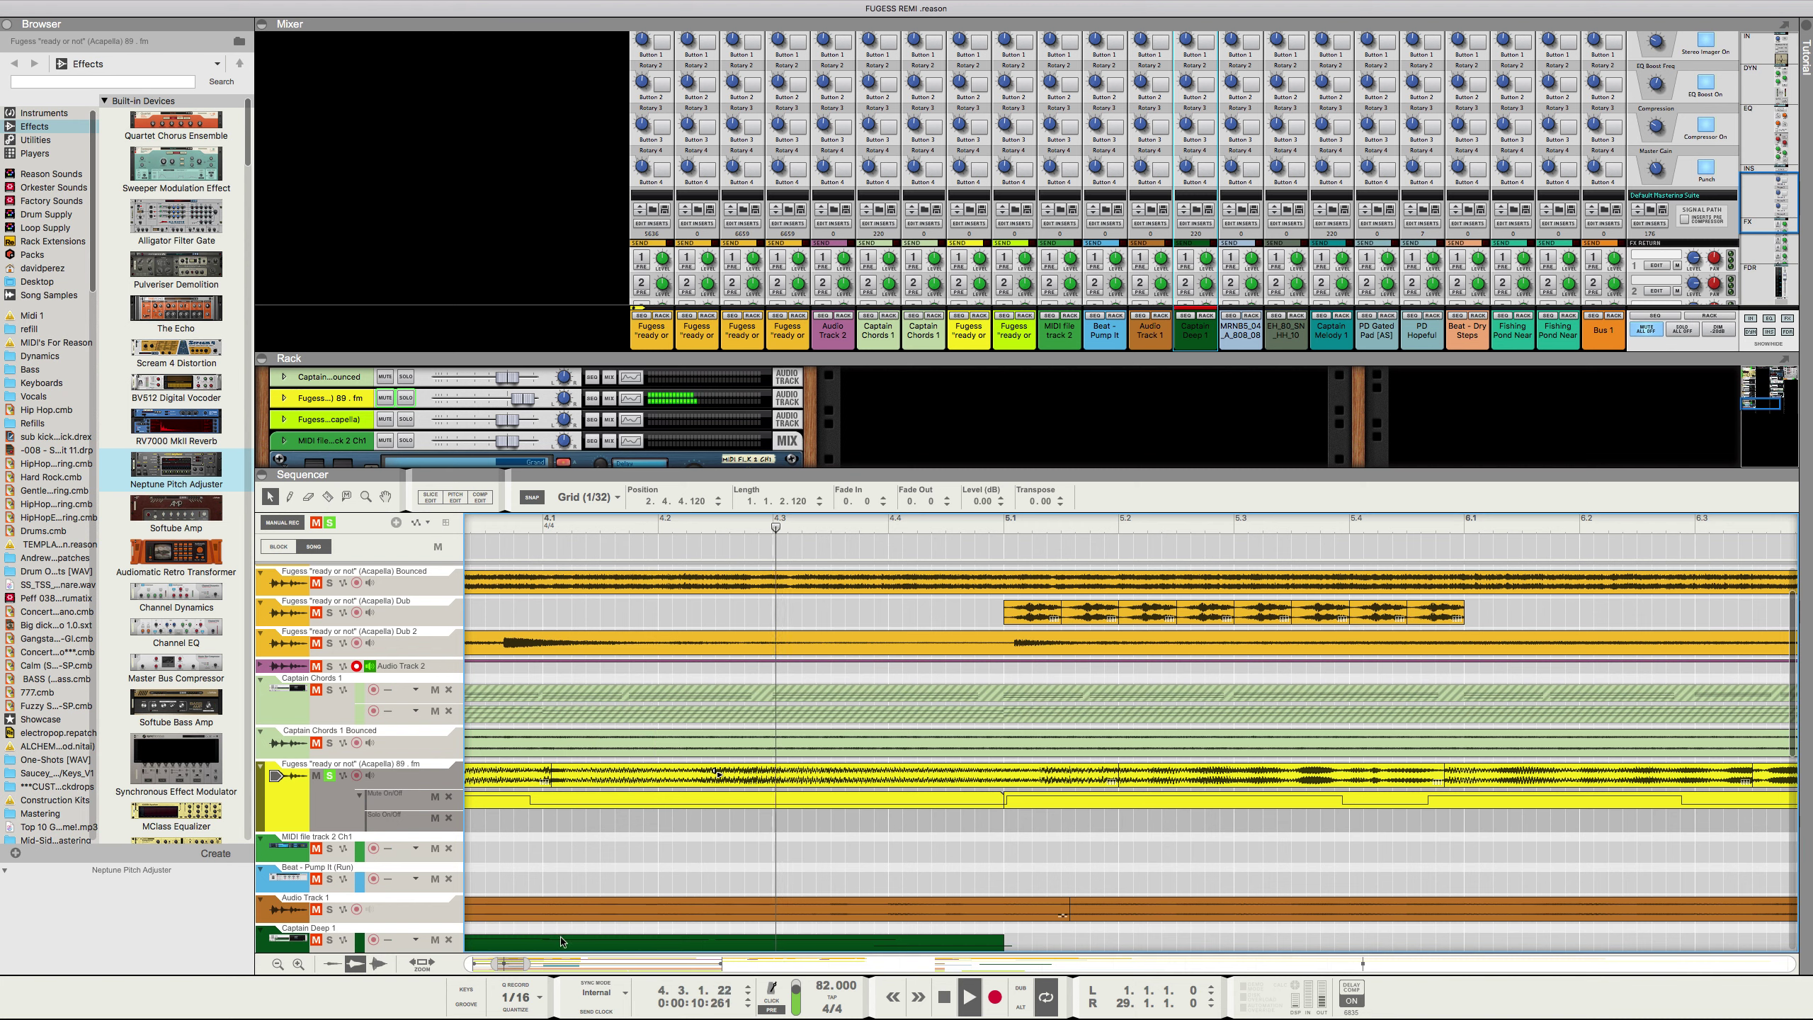
# Step: Zoom out to bars 1–8, audition from bar 1, and switch to the Razor tool
pyautogui.moveTo(493, 963); pyautogui.dragTo(479, 964)
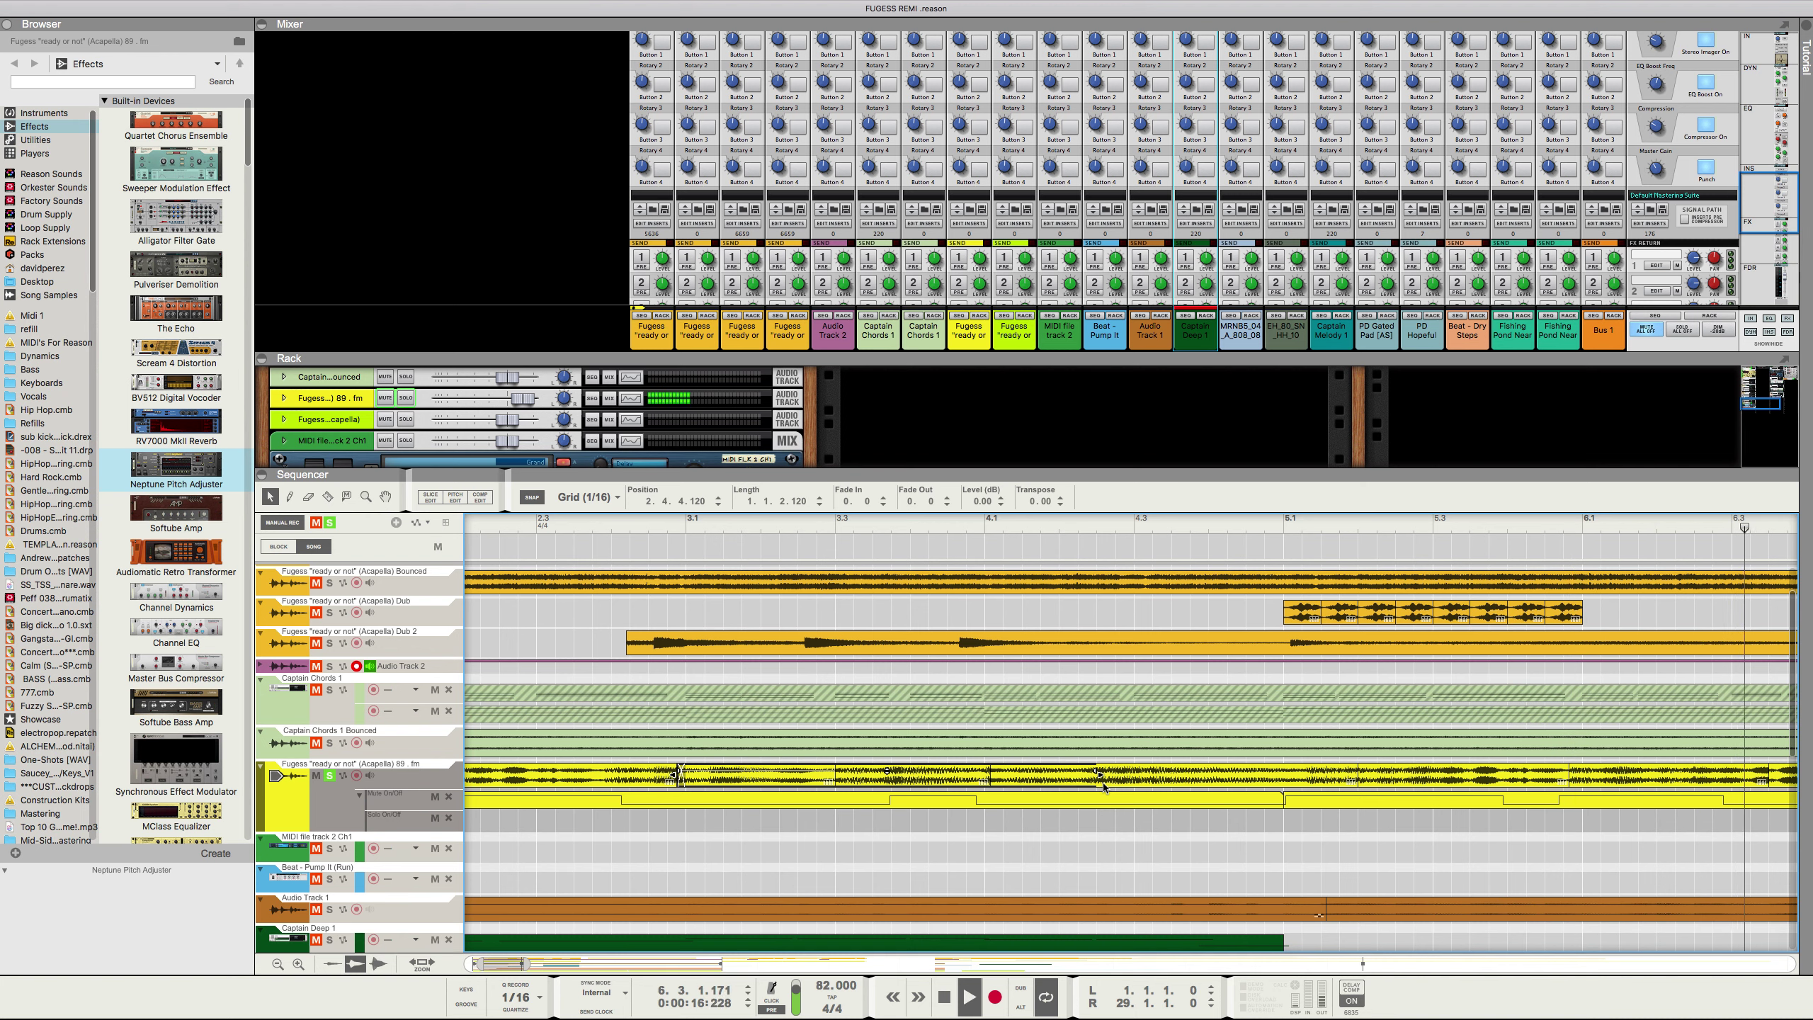
pyautogui.click(573, 780)
pyautogui.click(944, 997)
pyautogui.click(943, 997)
pyautogui.click(970, 997)
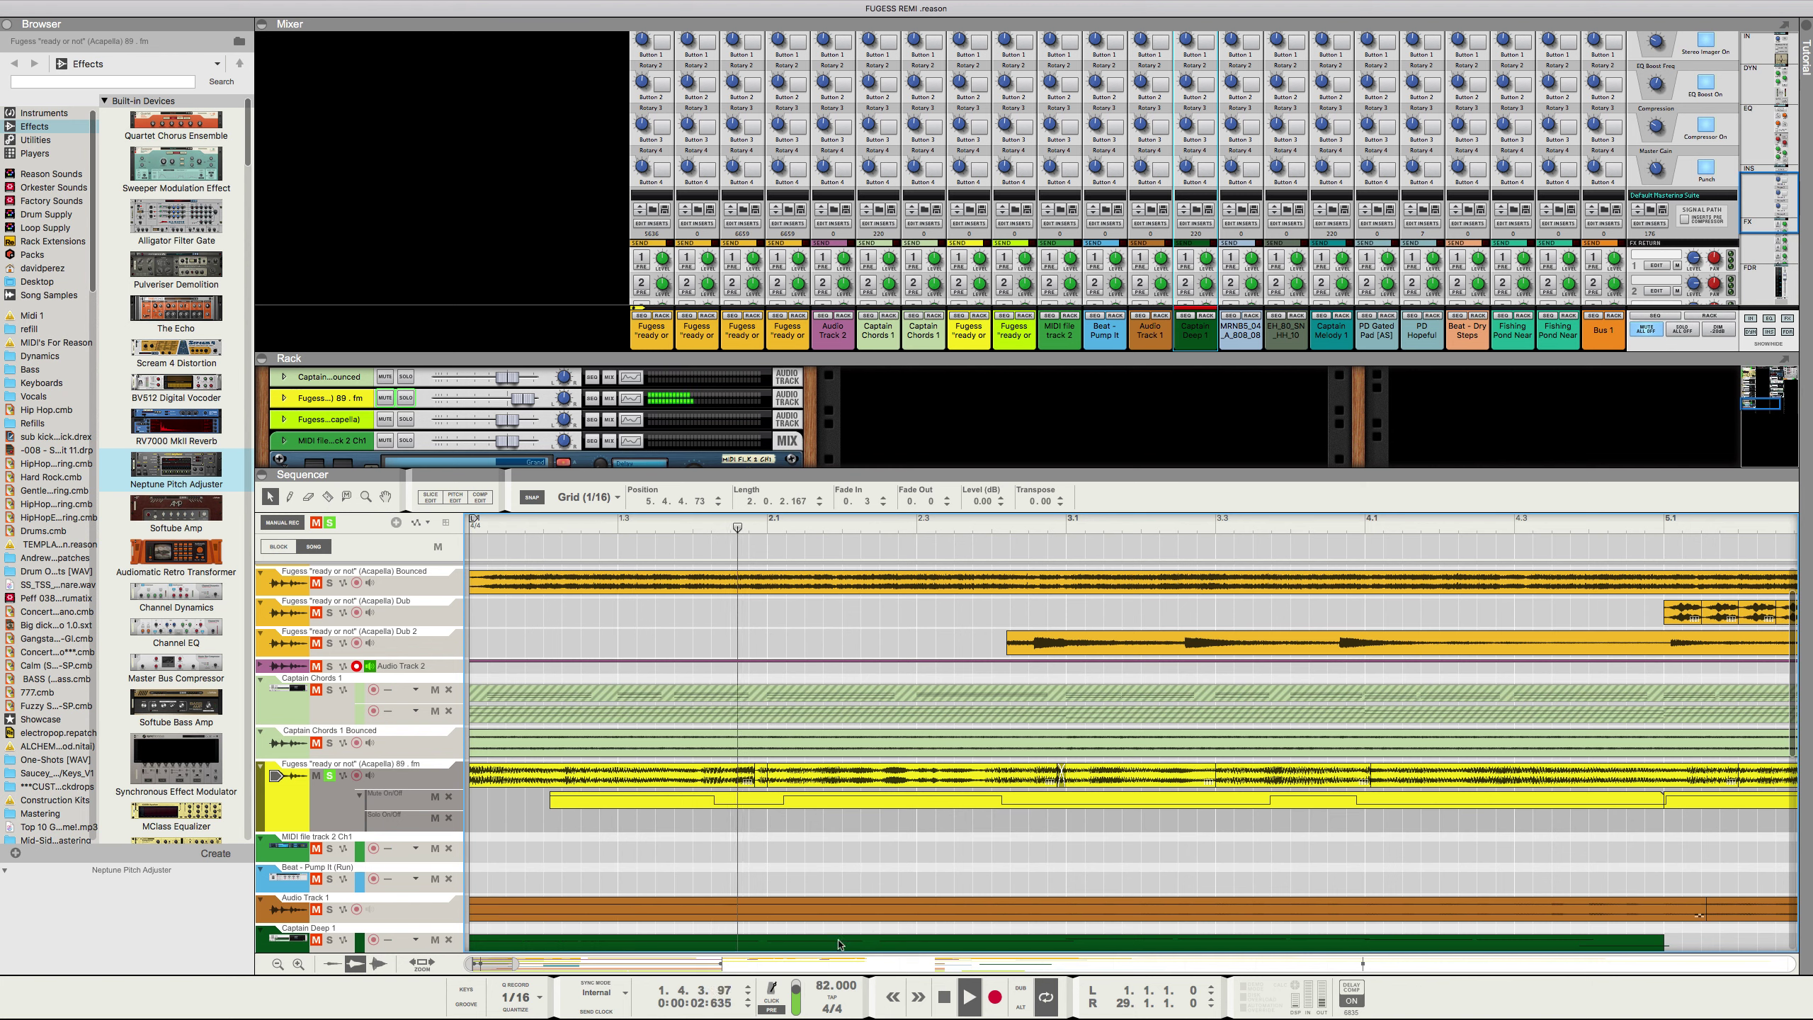
pyautogui.moveTo(528, 968); pyautogui.dragTo(549, 966)
pyautogui.click(328, 497)
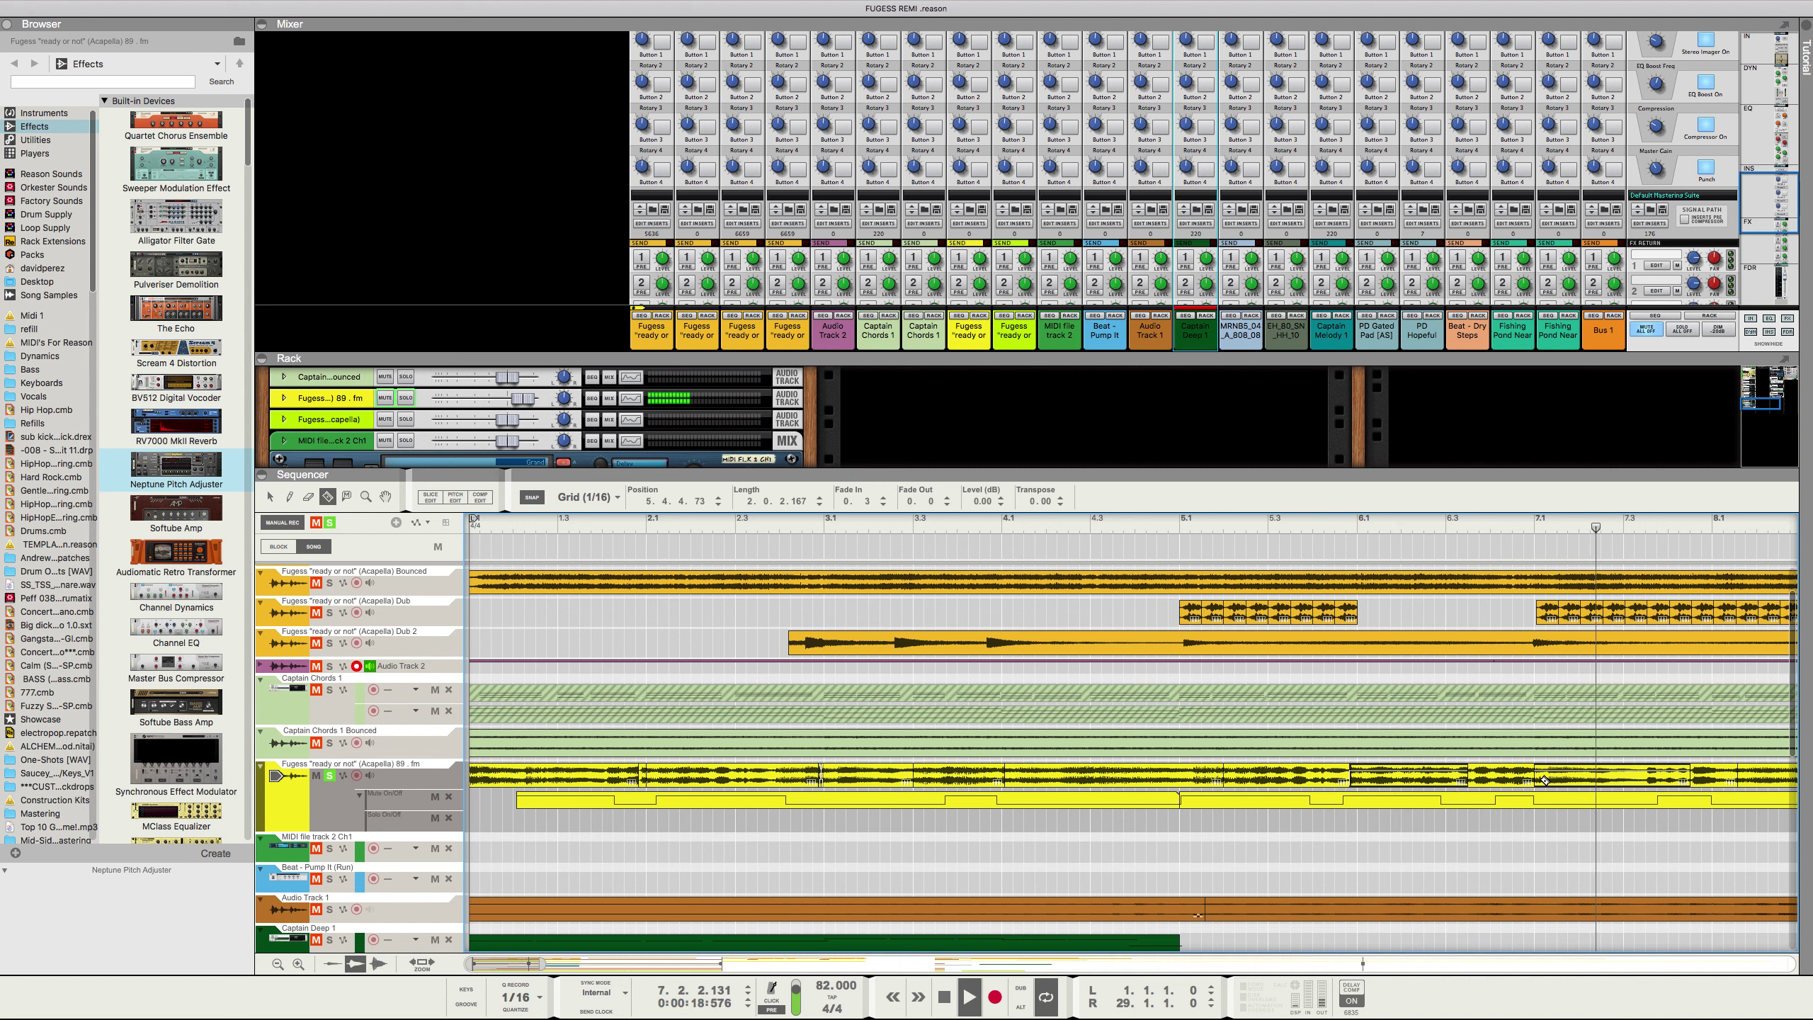
pyautogui.press('space')
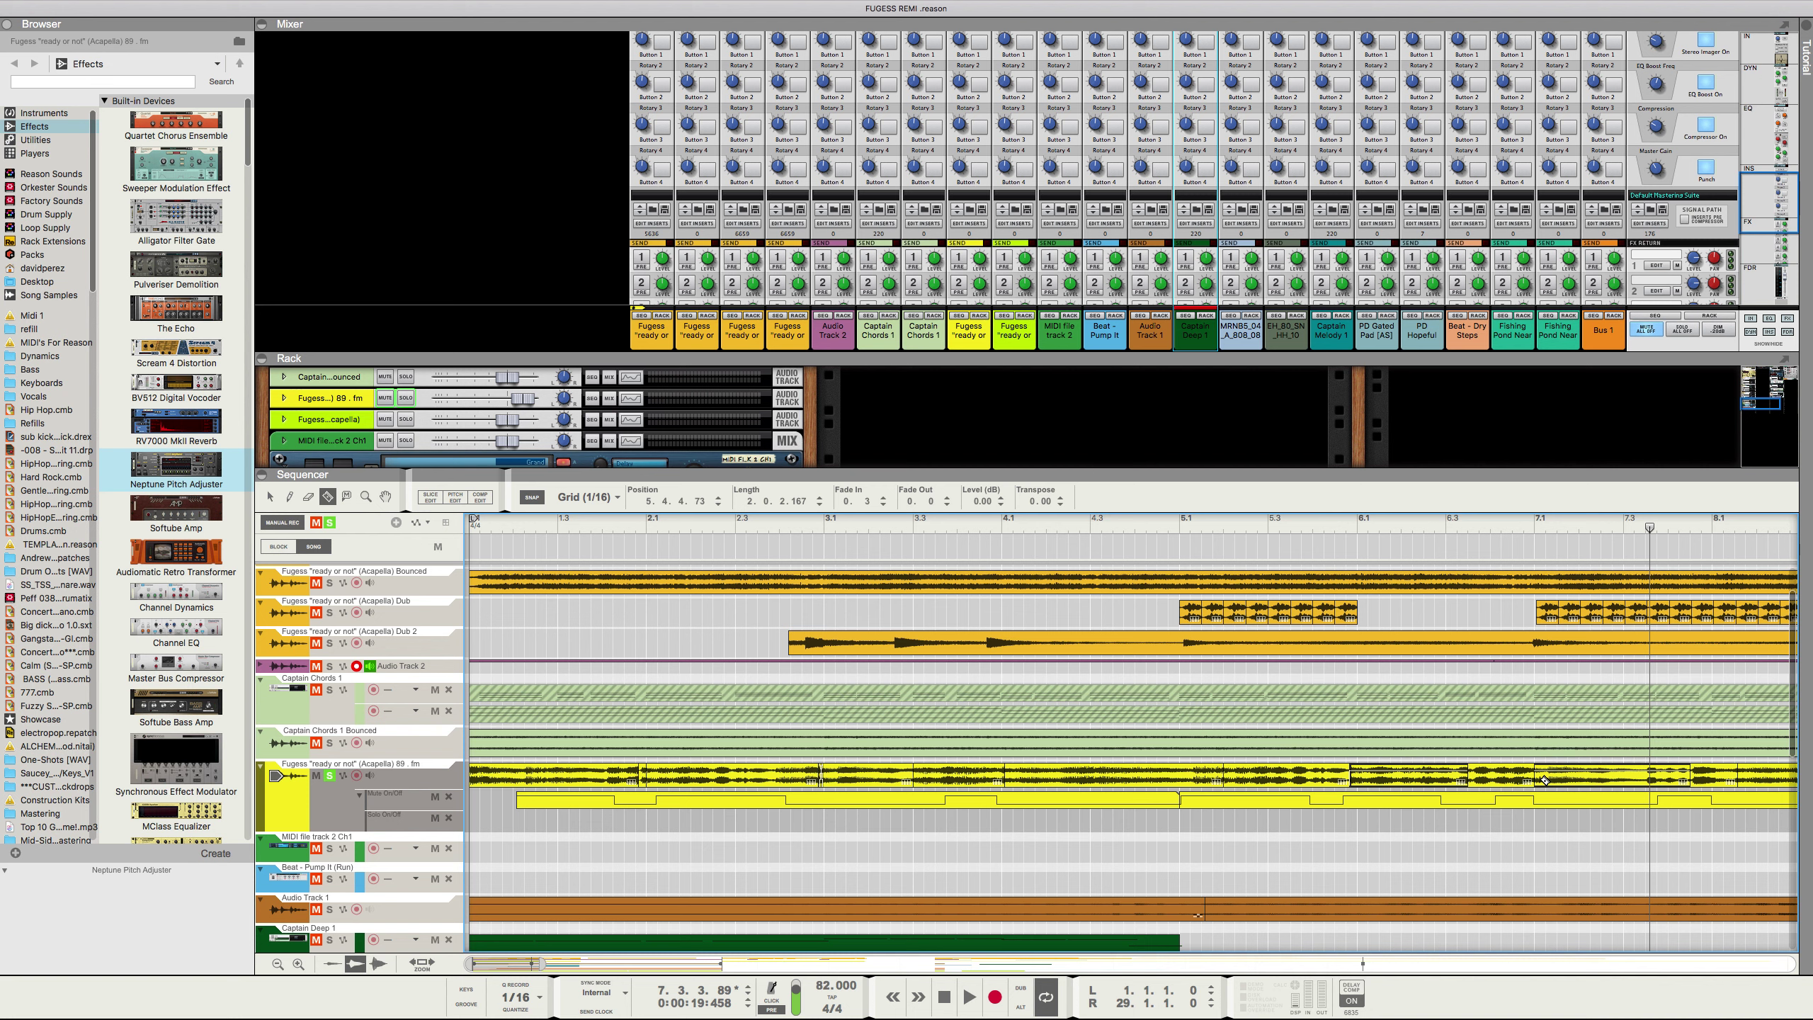
# Step: Split the Fugess 89 clip after bar 7, trim both edges, and delete the leftover sliver
pyautogui.click(1544, 779)
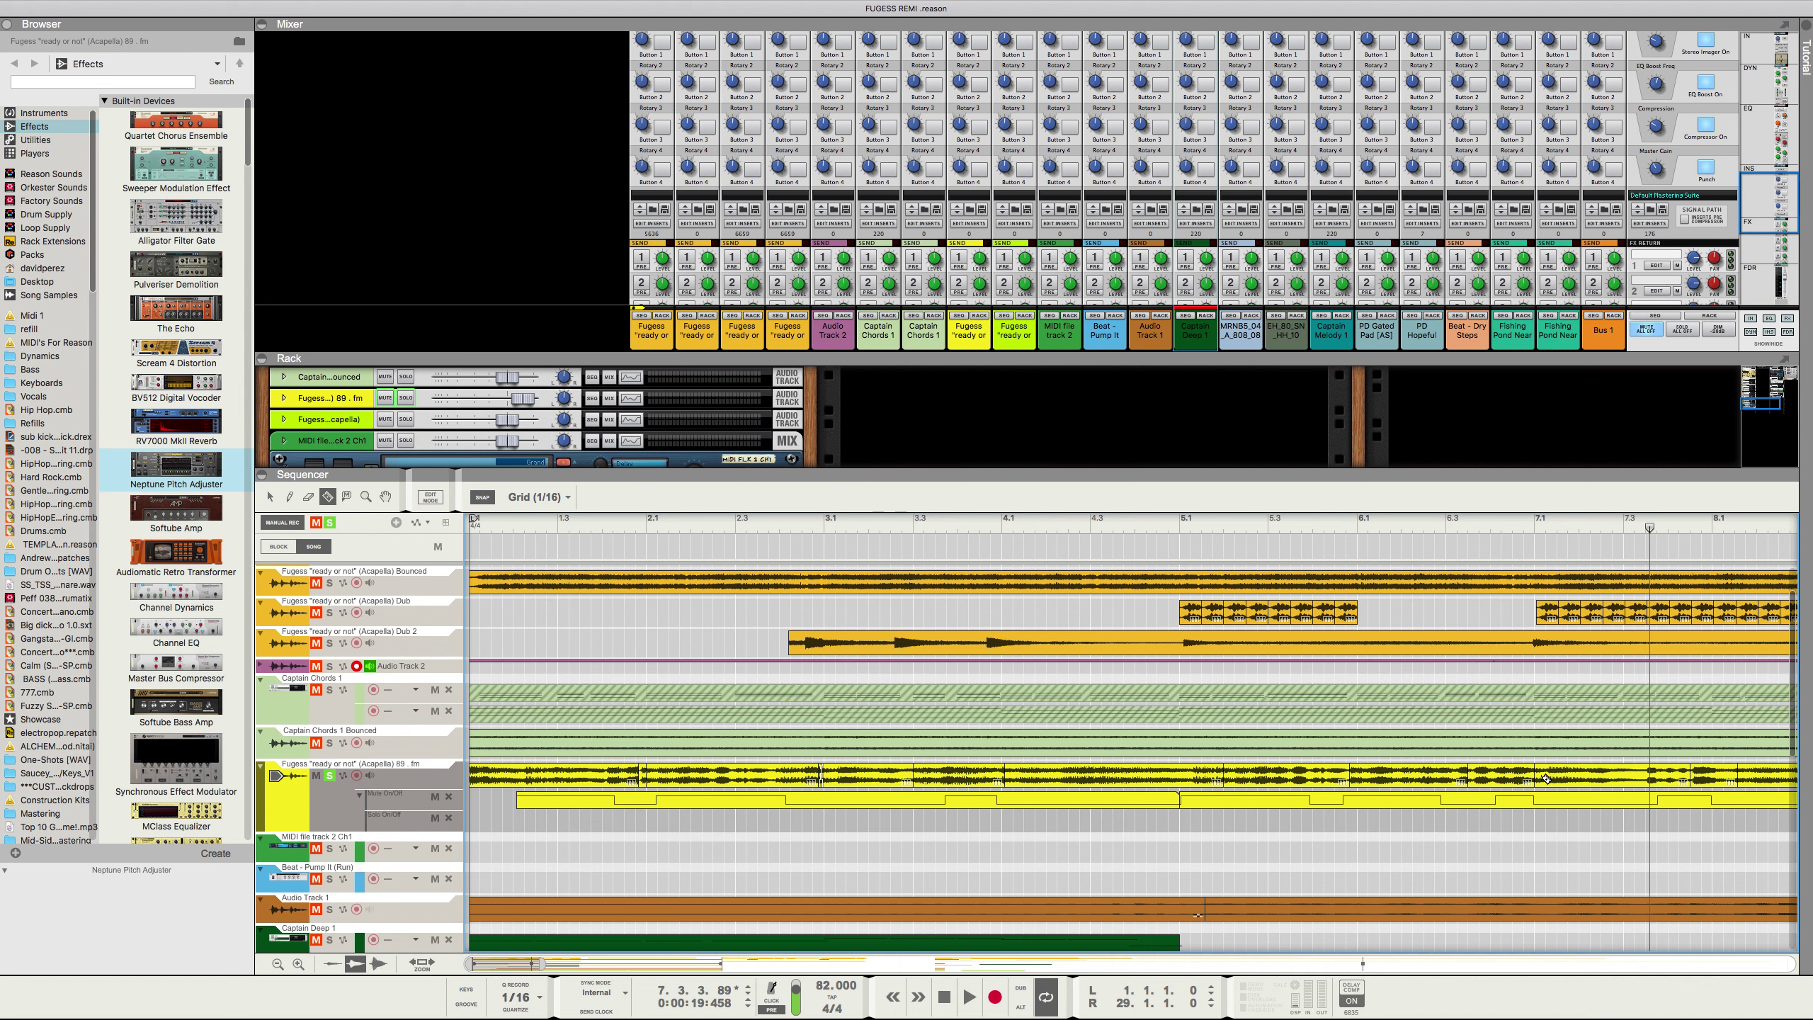
pyautogui.click(1544, 778)
pyautogui.click(1546, 779)
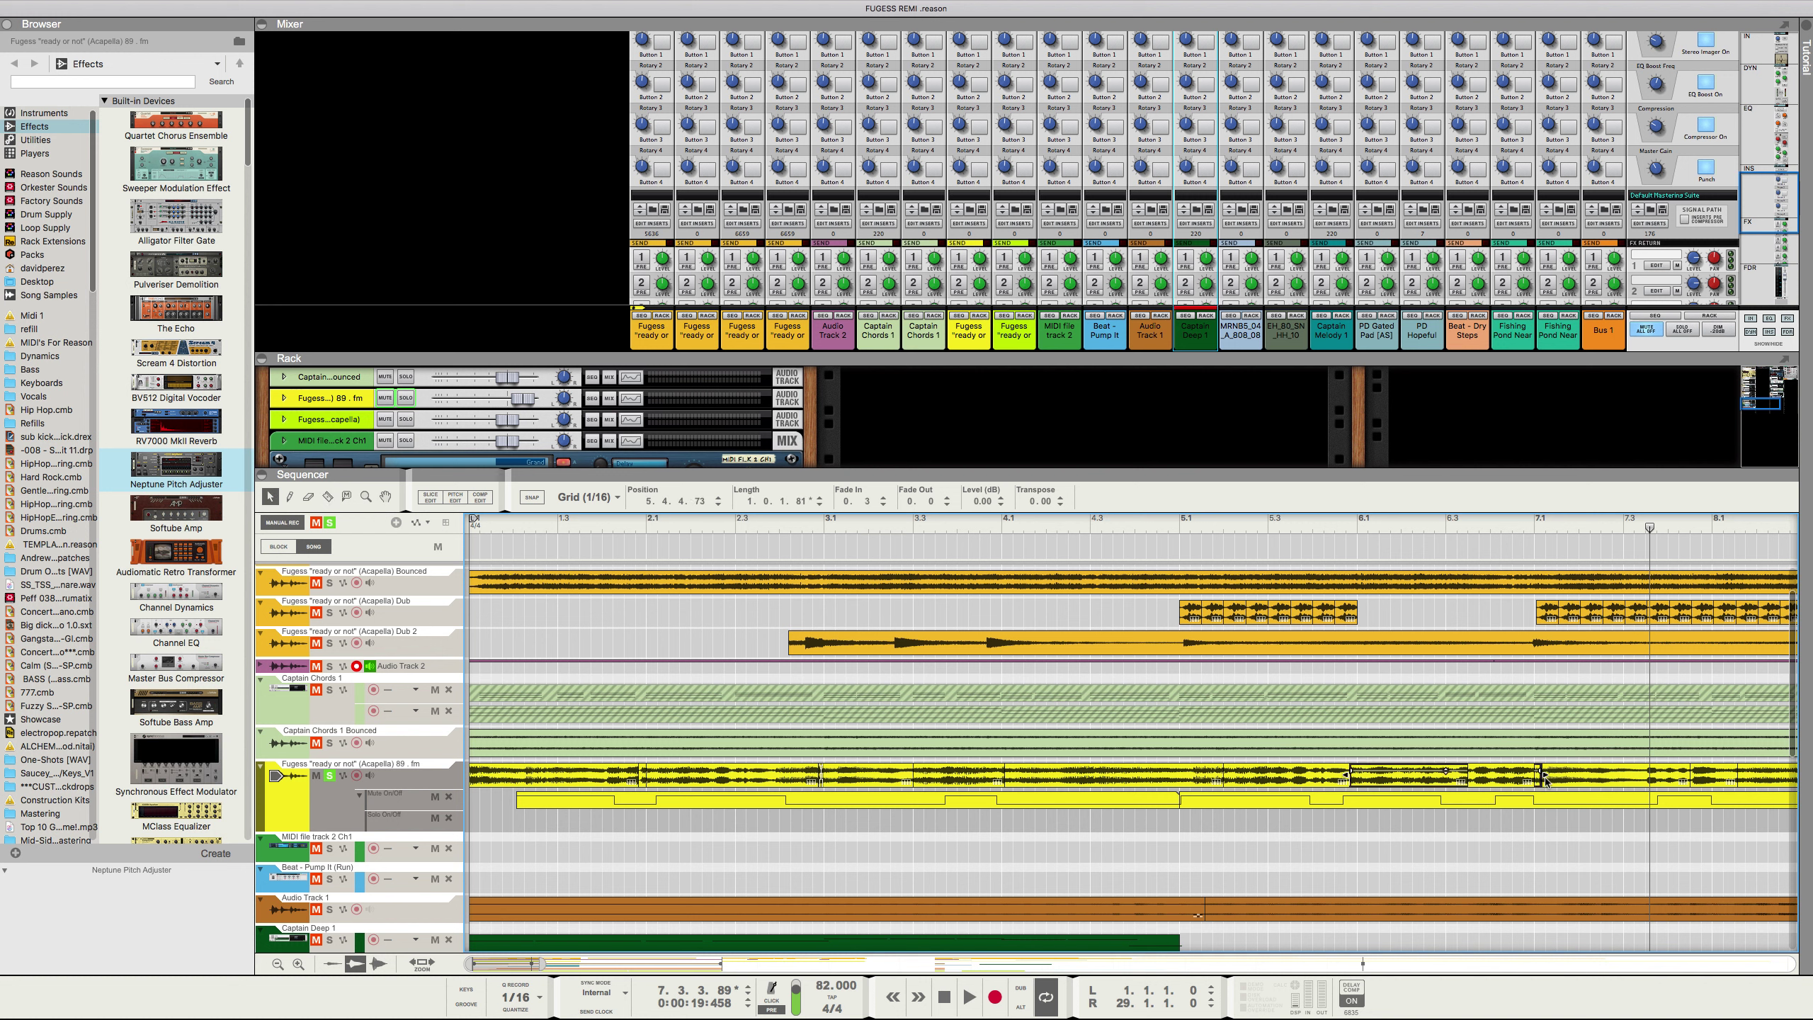
pyautogui.moveTo(1545, 776); pyautogui.dragTo(1528, 784)
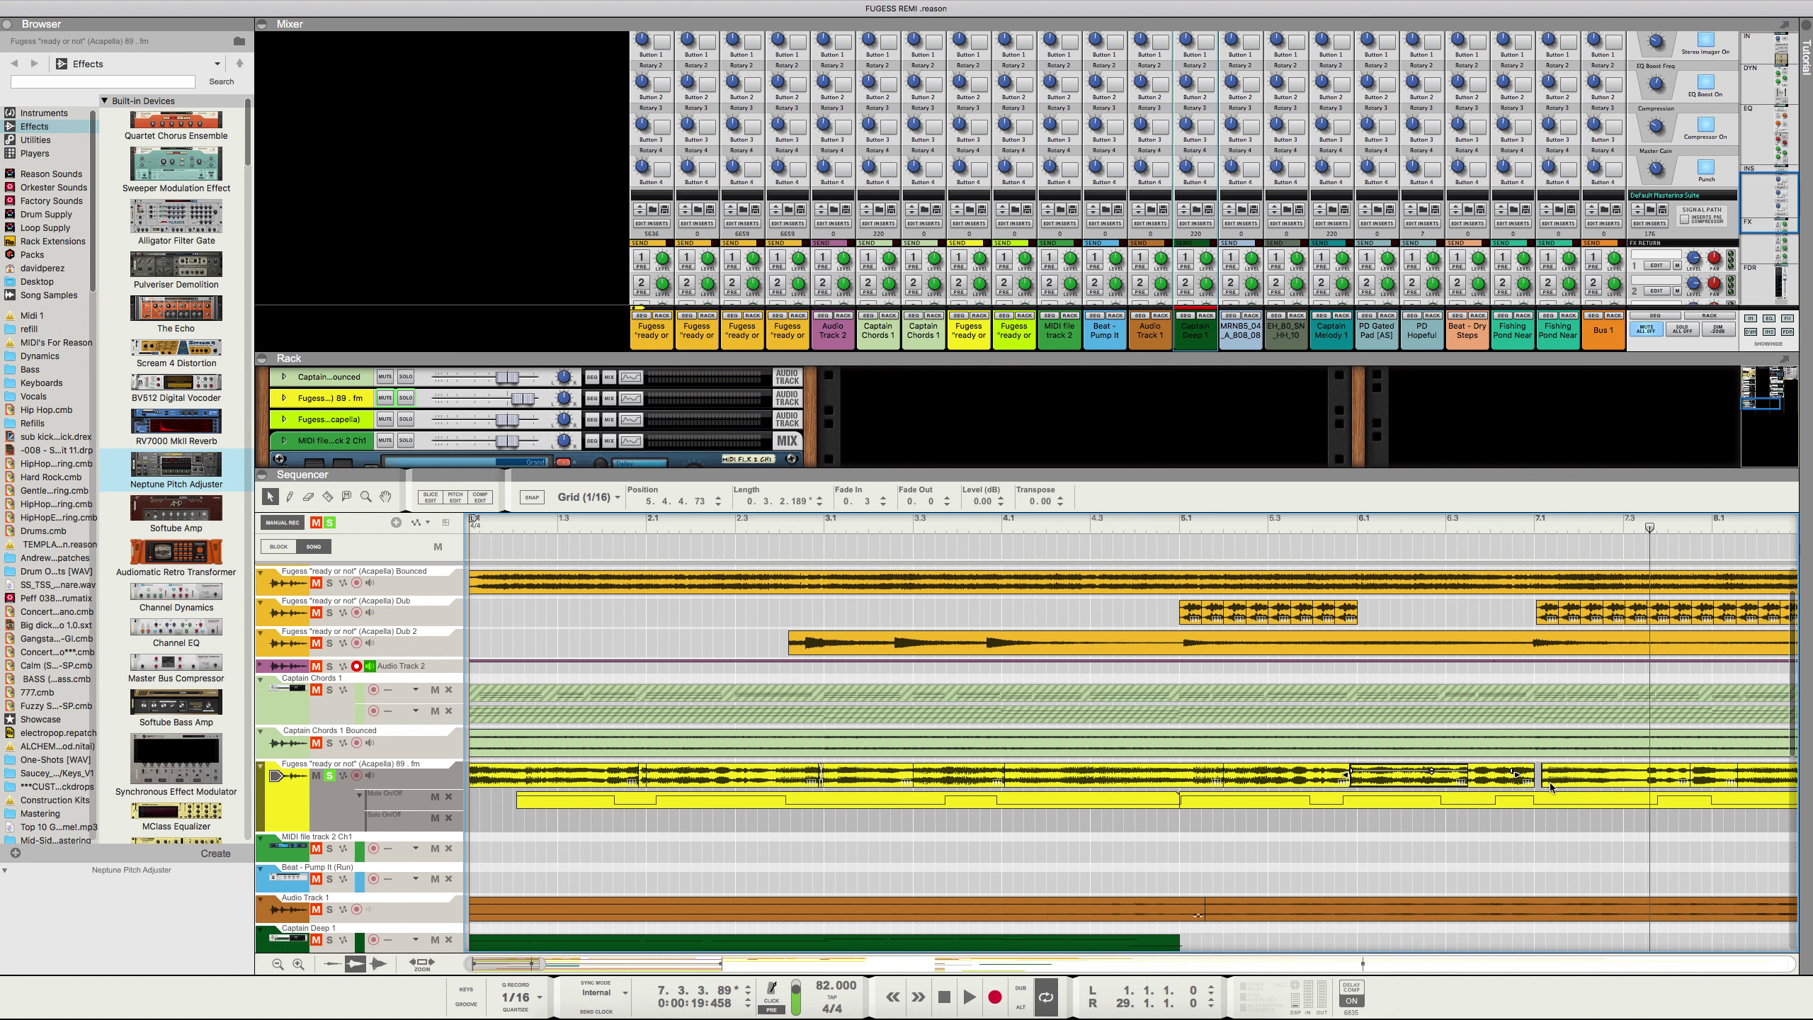
pyautogui.click(1549, 782)
pyautogui.moveTo(1552, 777); pyautogui.dragTo(1555, 777)
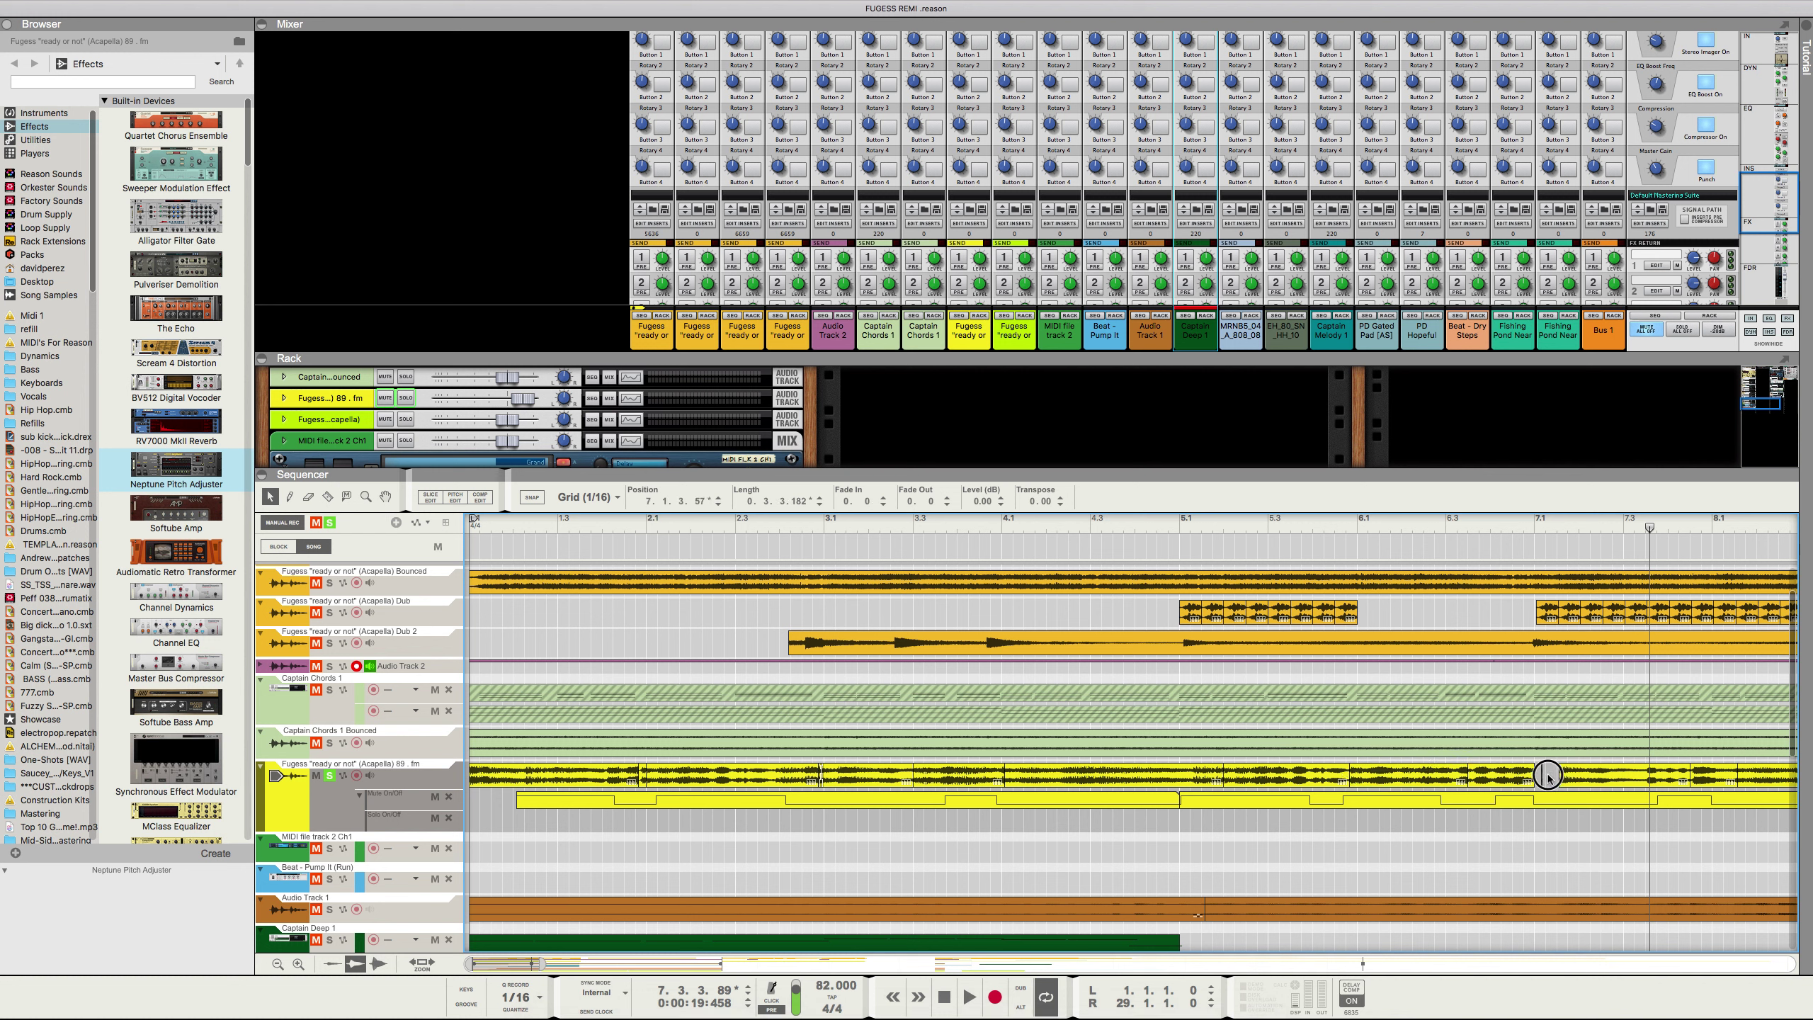
pyautogui.click(1546, 775)
pyautogui.click(1542, 775)
pyautogui.press('Delete')
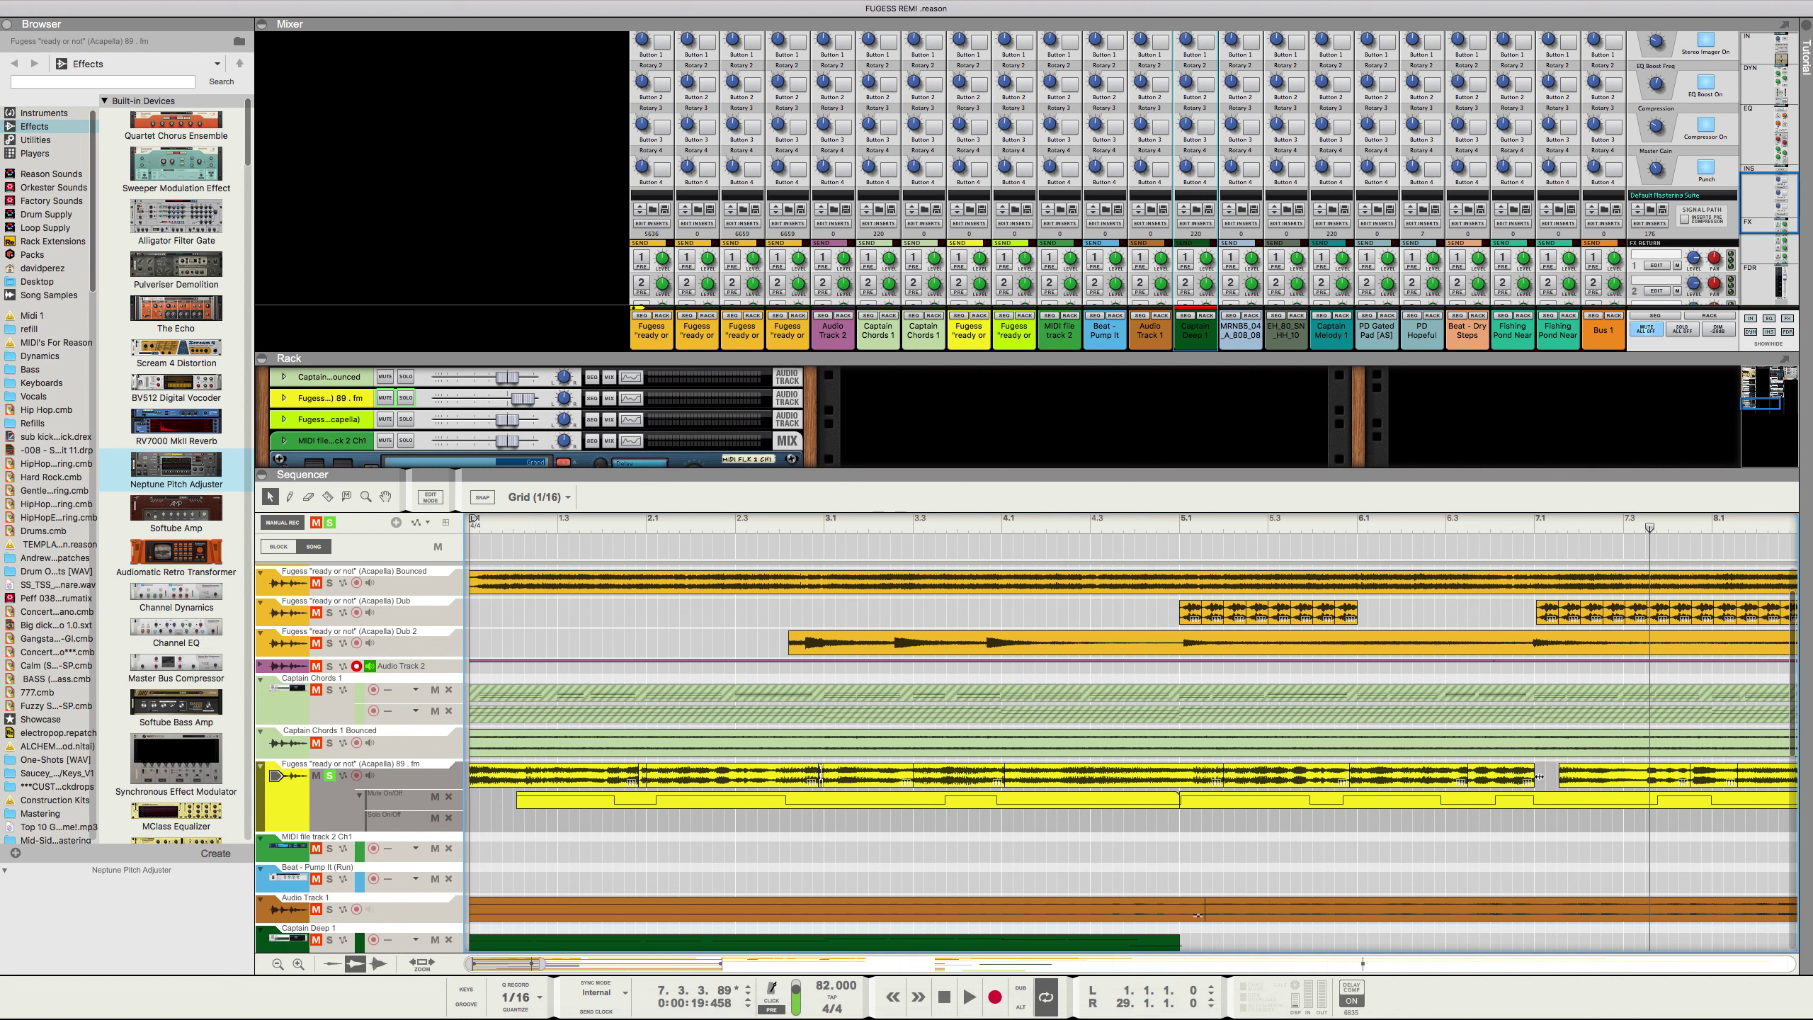
# Step: Crossfade the start of the following clip and play back from bar 6
pyautogui.click(1565, 778)
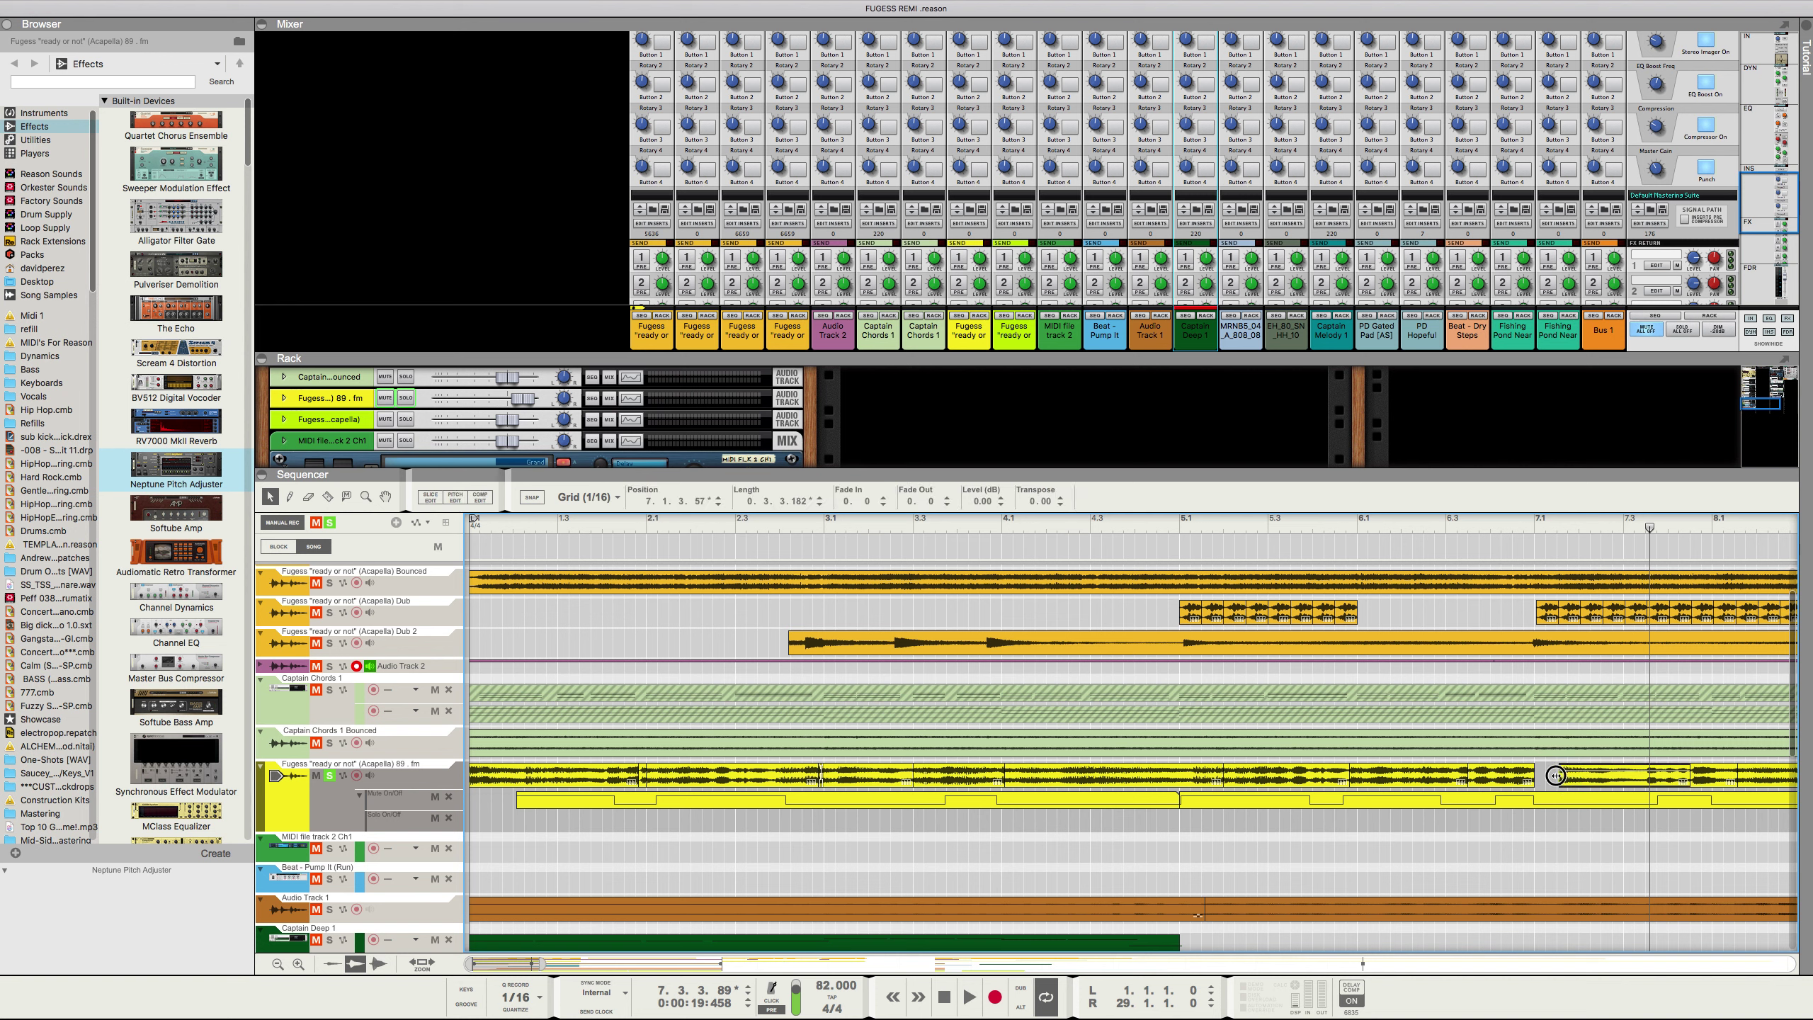
pyautogui.rightClick(1519, 779)
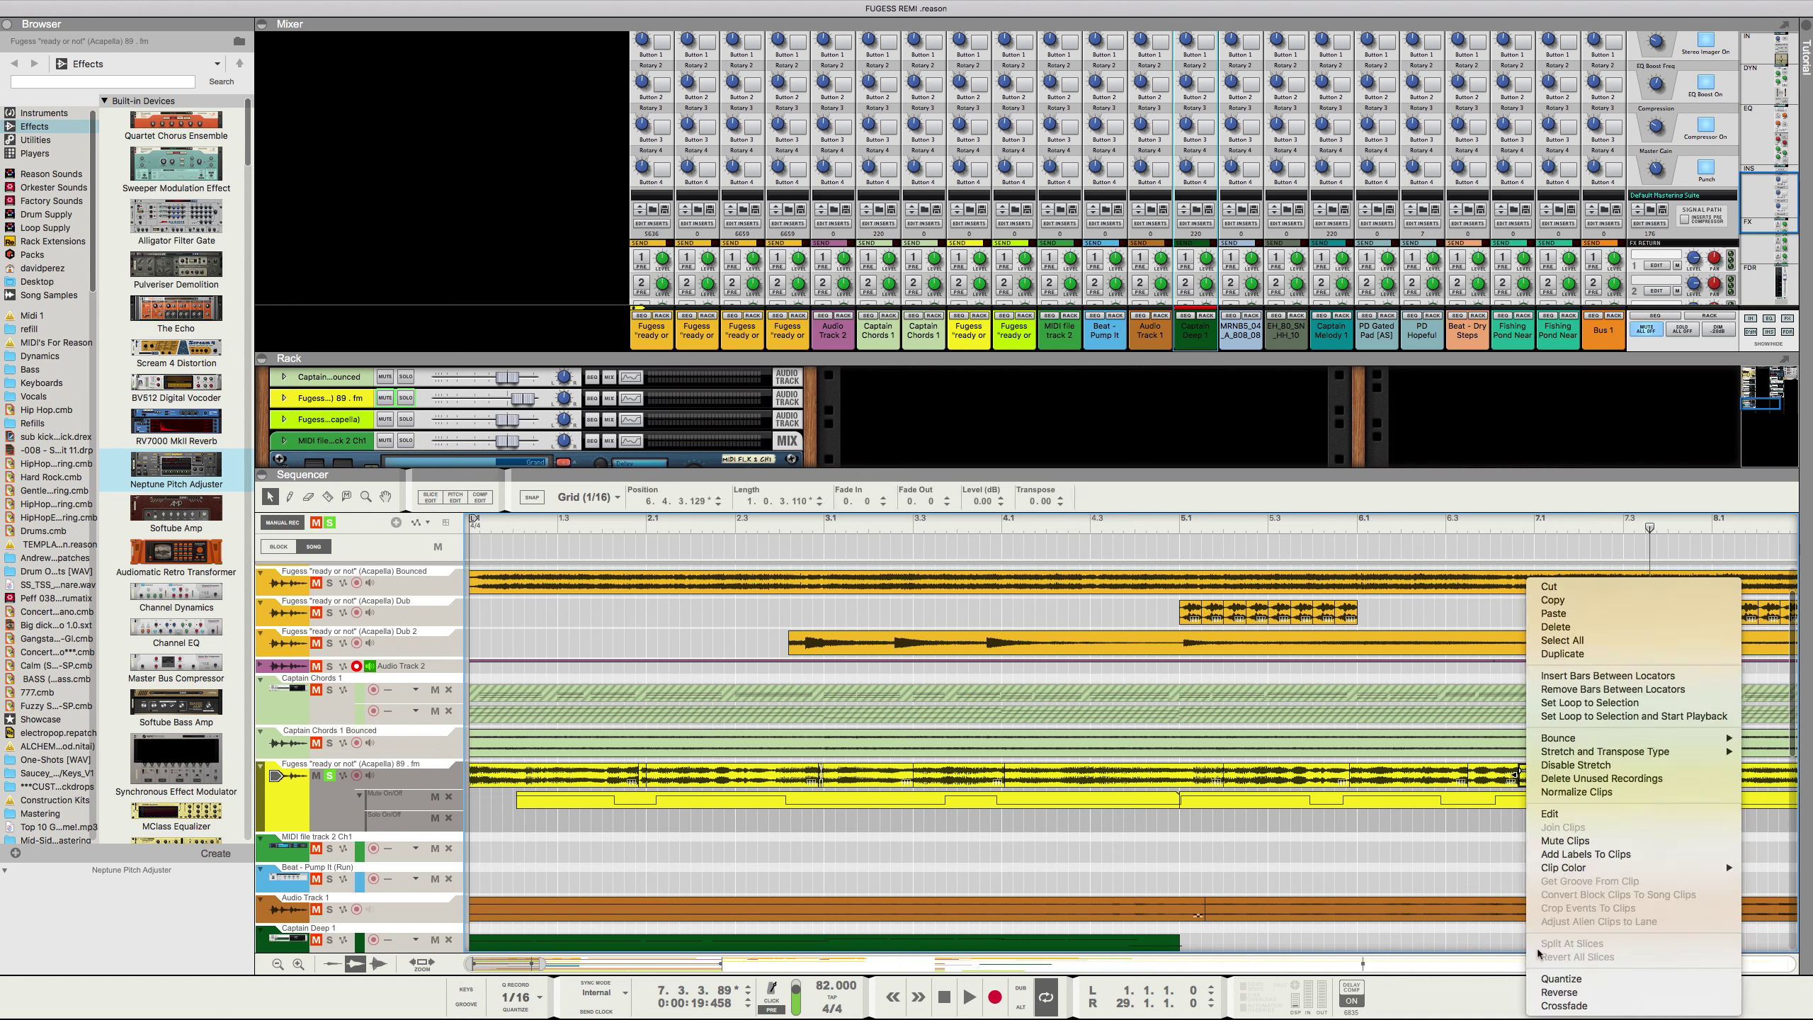
pyautogui.click(1541, 1007)
pyautogui.click(1395, 608)
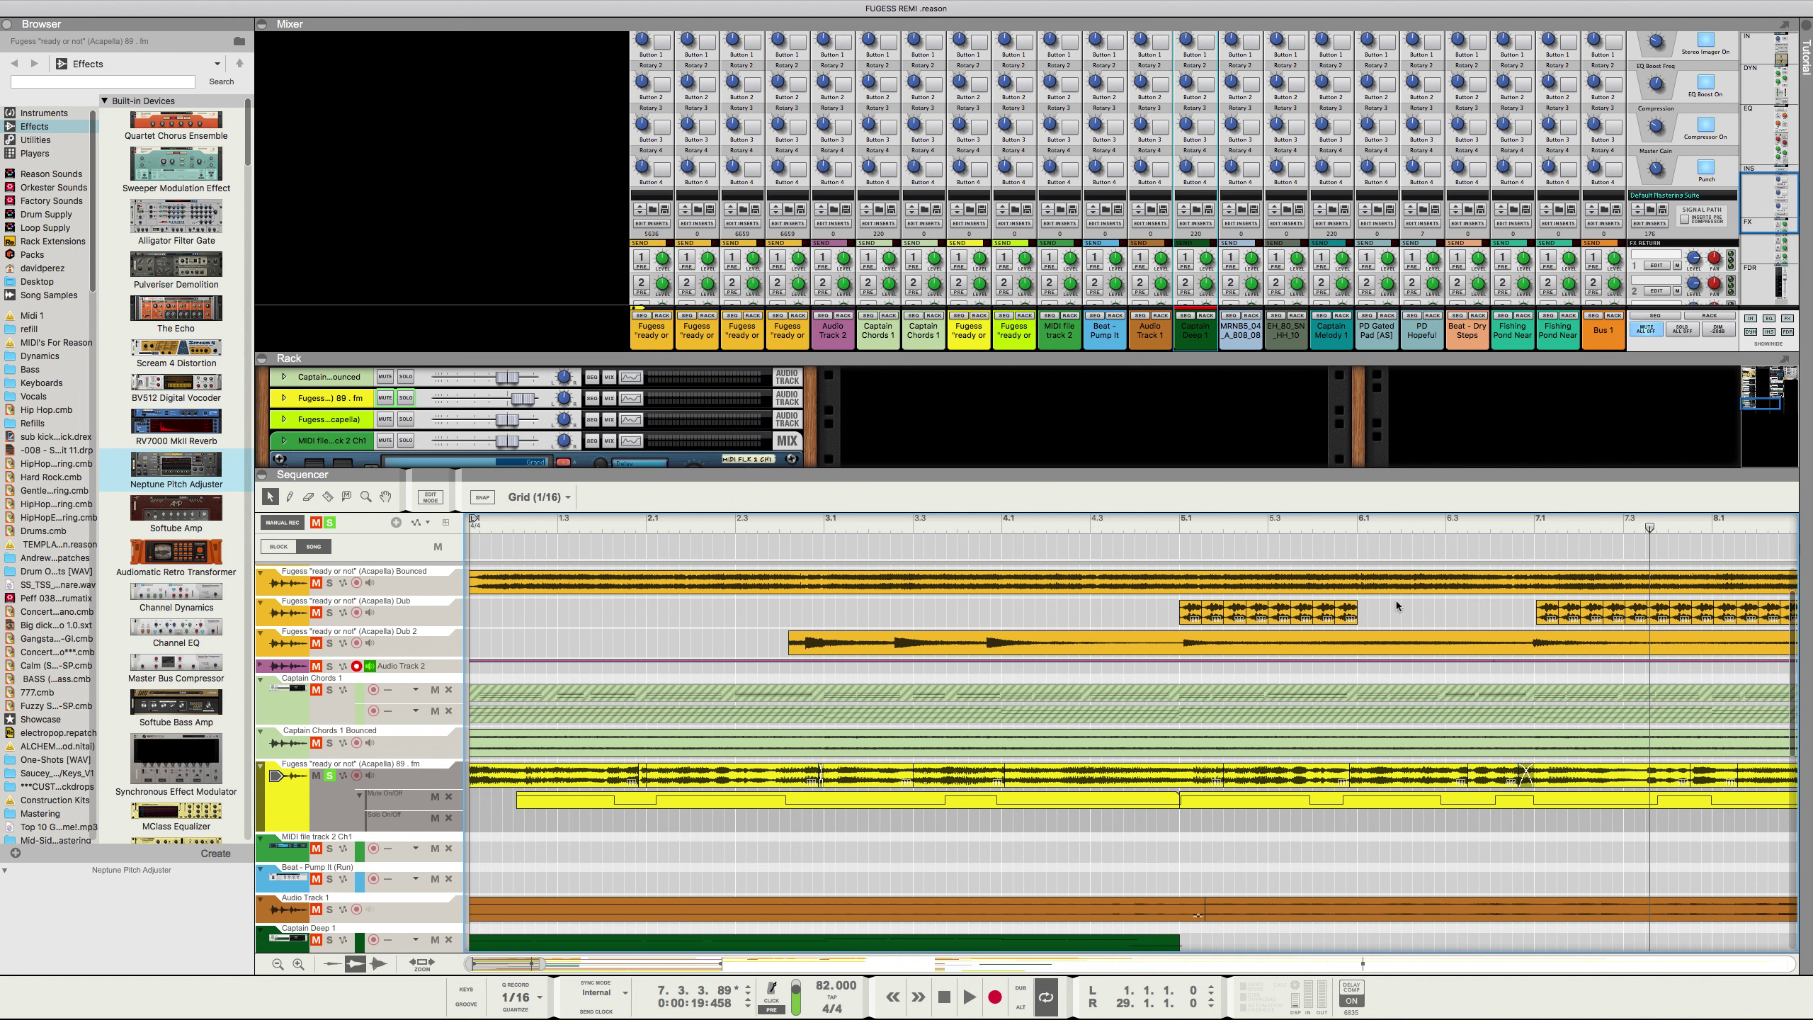
pyautogui.click(1404, 584)
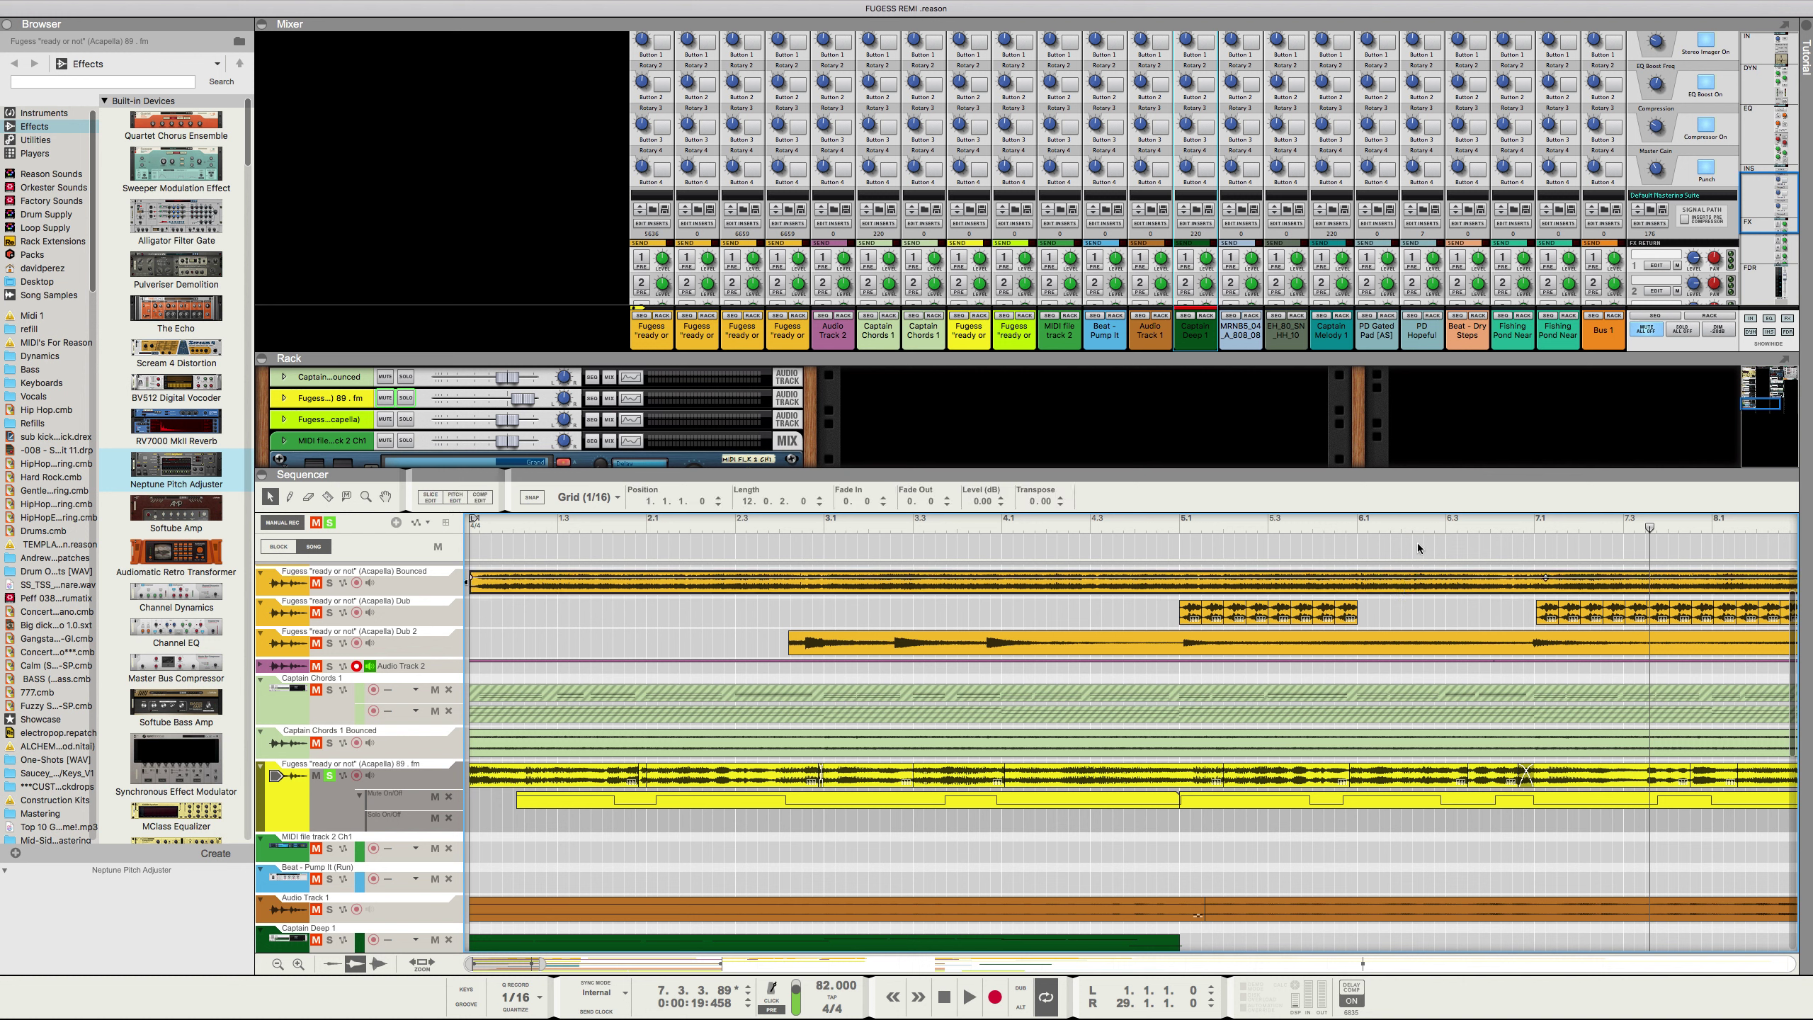
pyautogui.click(1421, 519)
pyautogui.press('space')
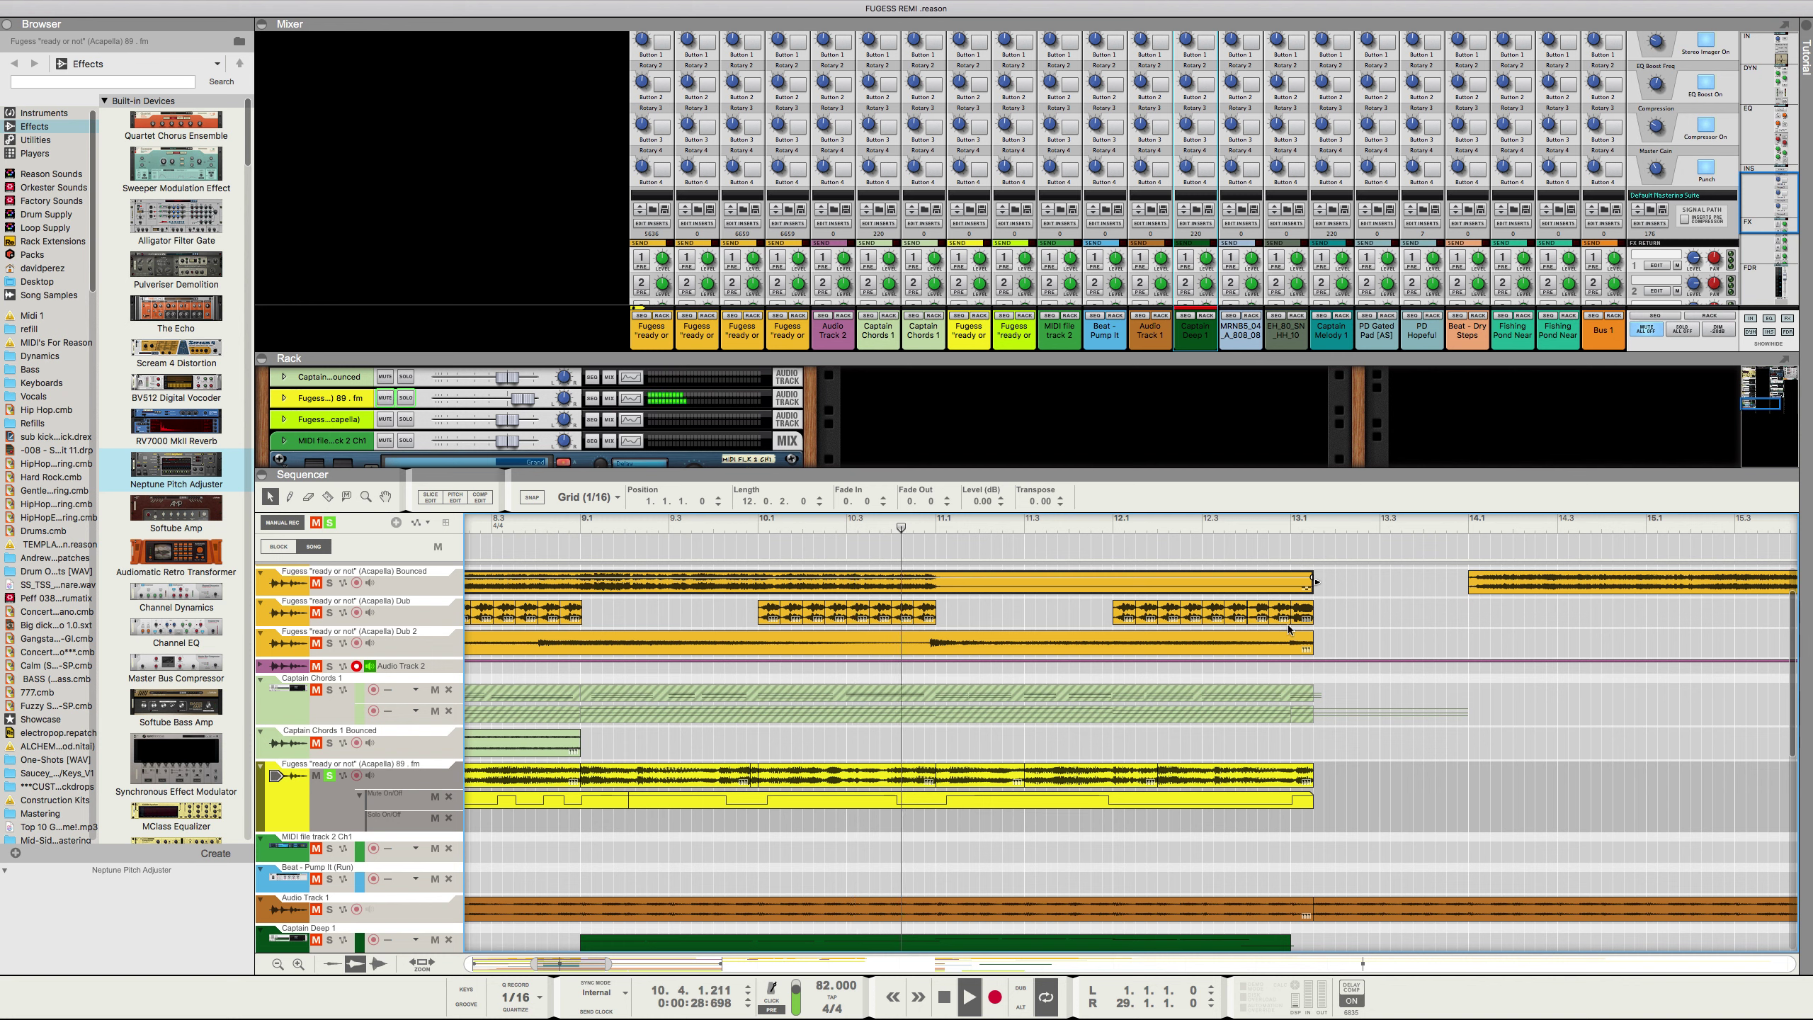
# Step: Split the Fugess 89 clip around bar 11 and shorten the left piece's end
pyautogui.click(957, 773)
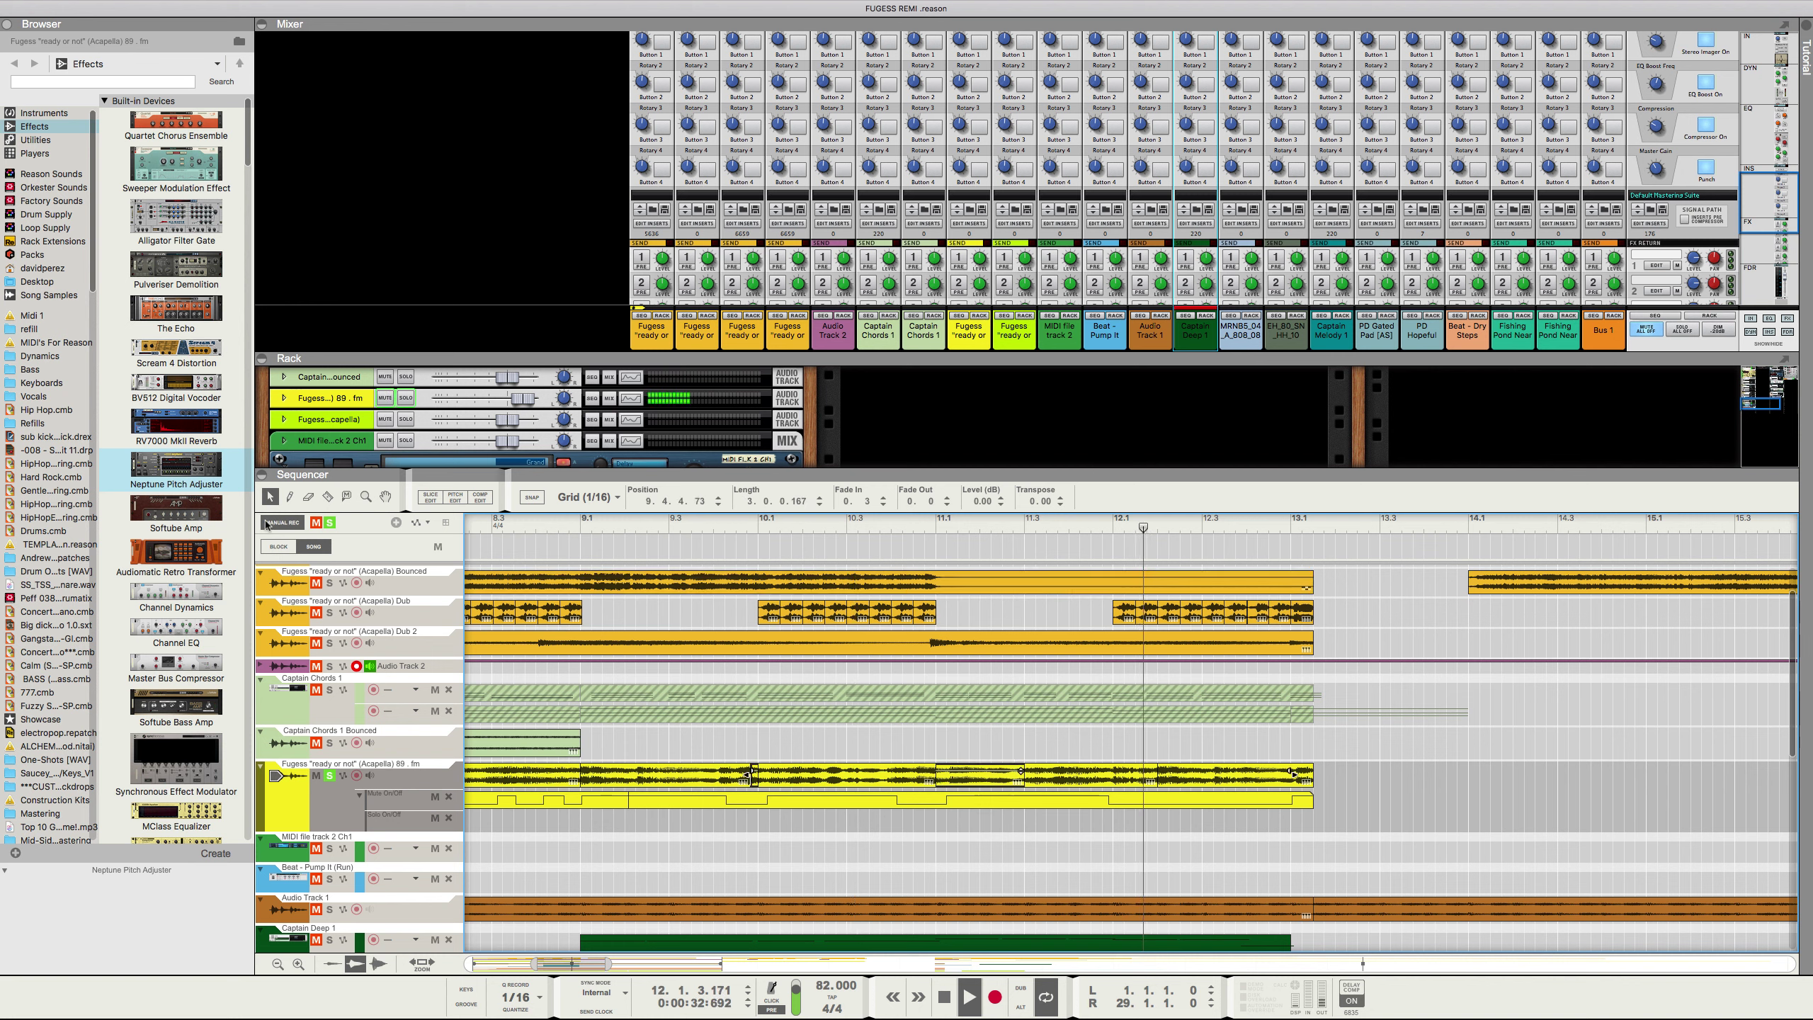
pyautogui.click(331, 498)
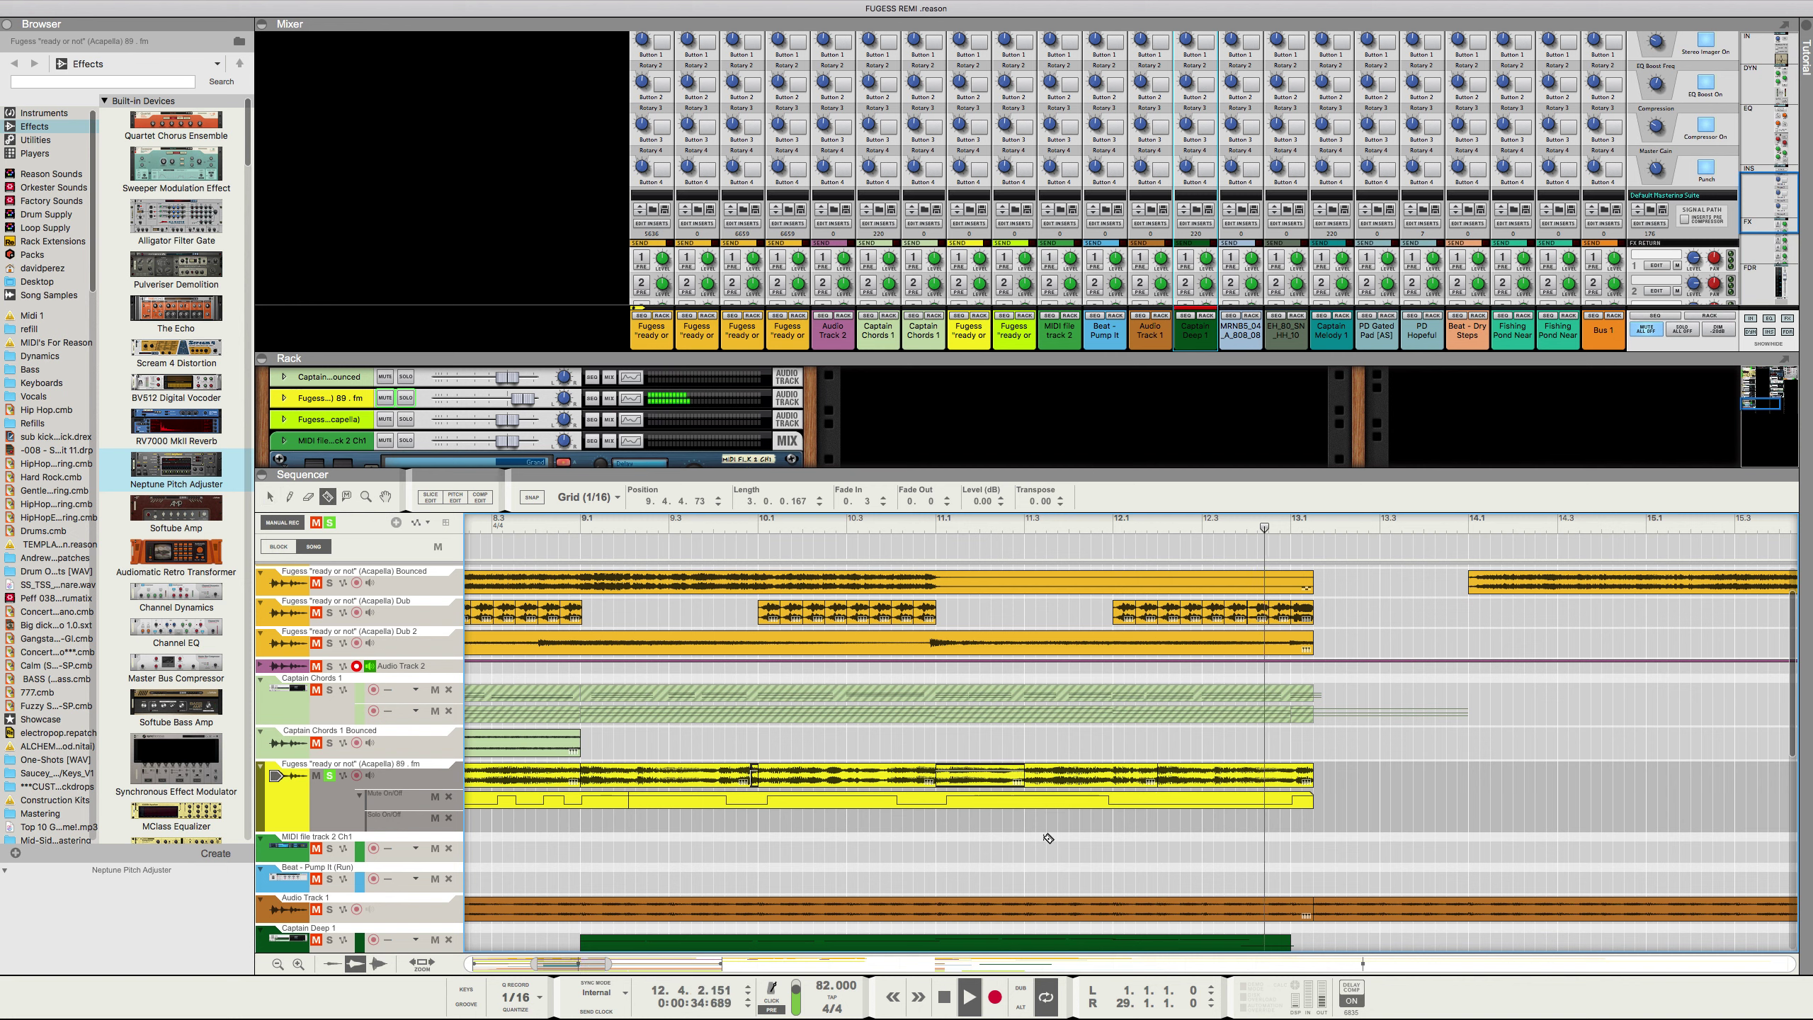
pyautogui.click(952, 774)
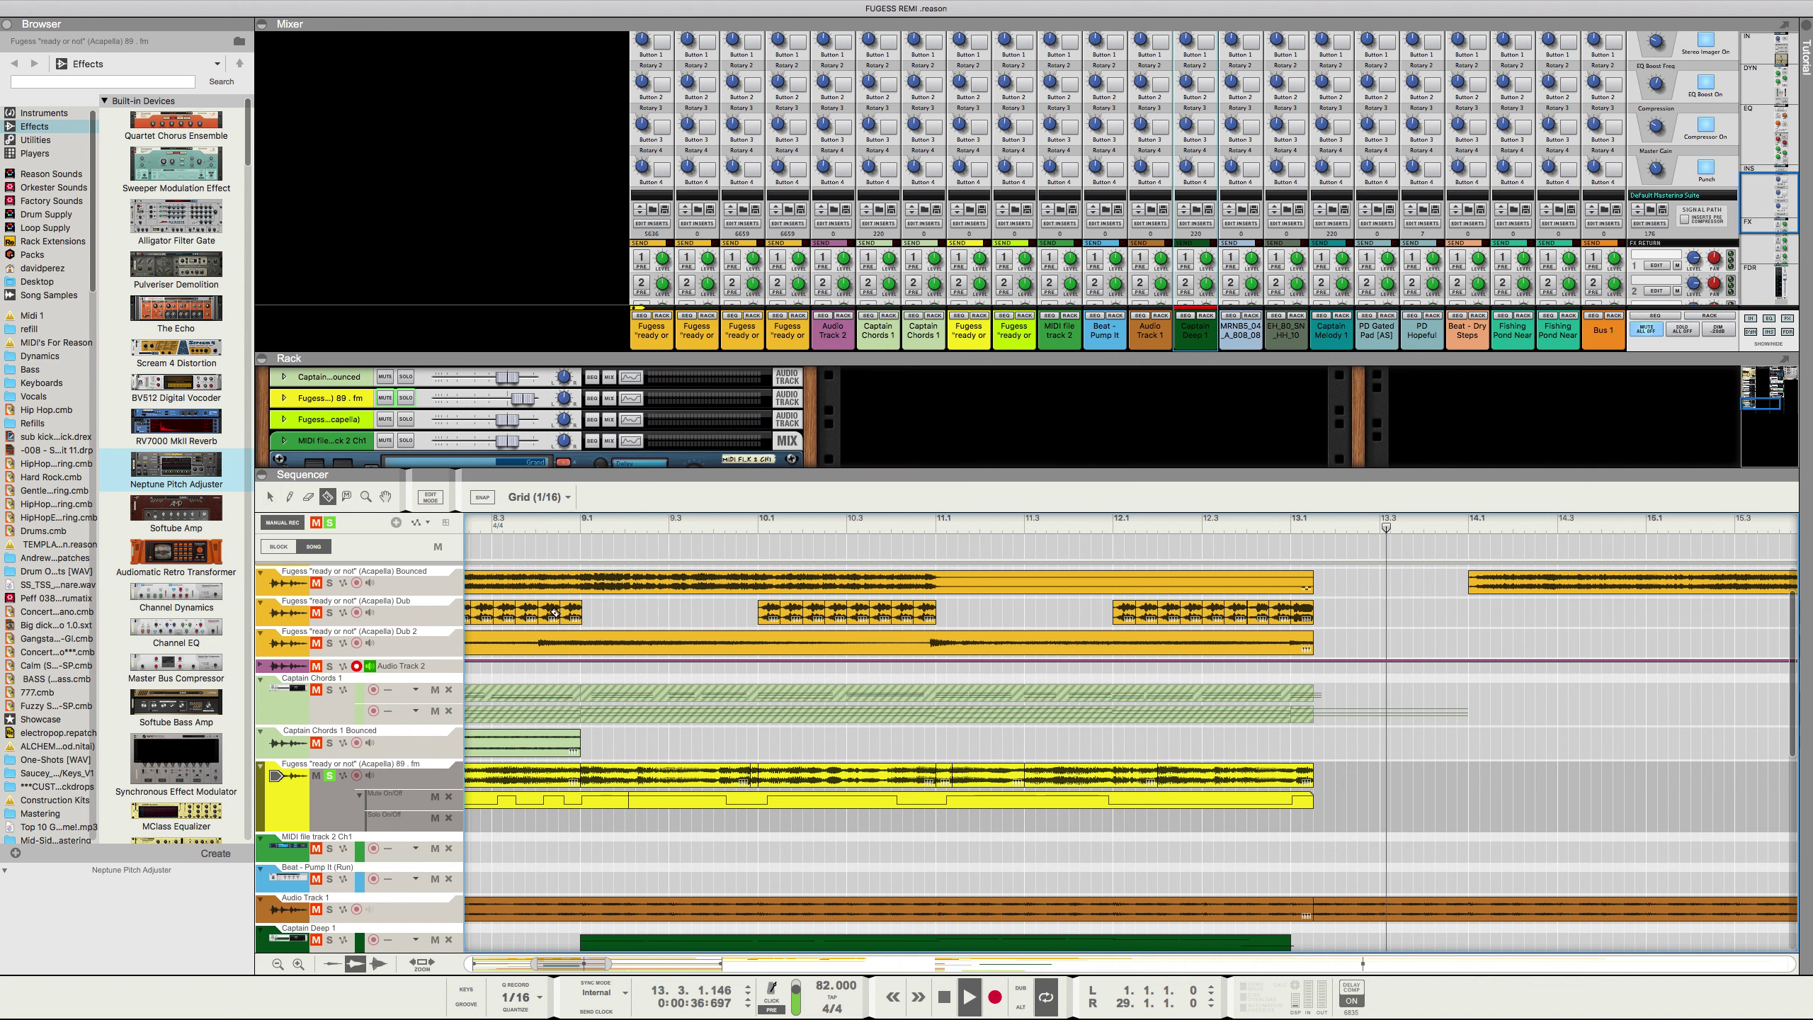
pyautogui.press('q')
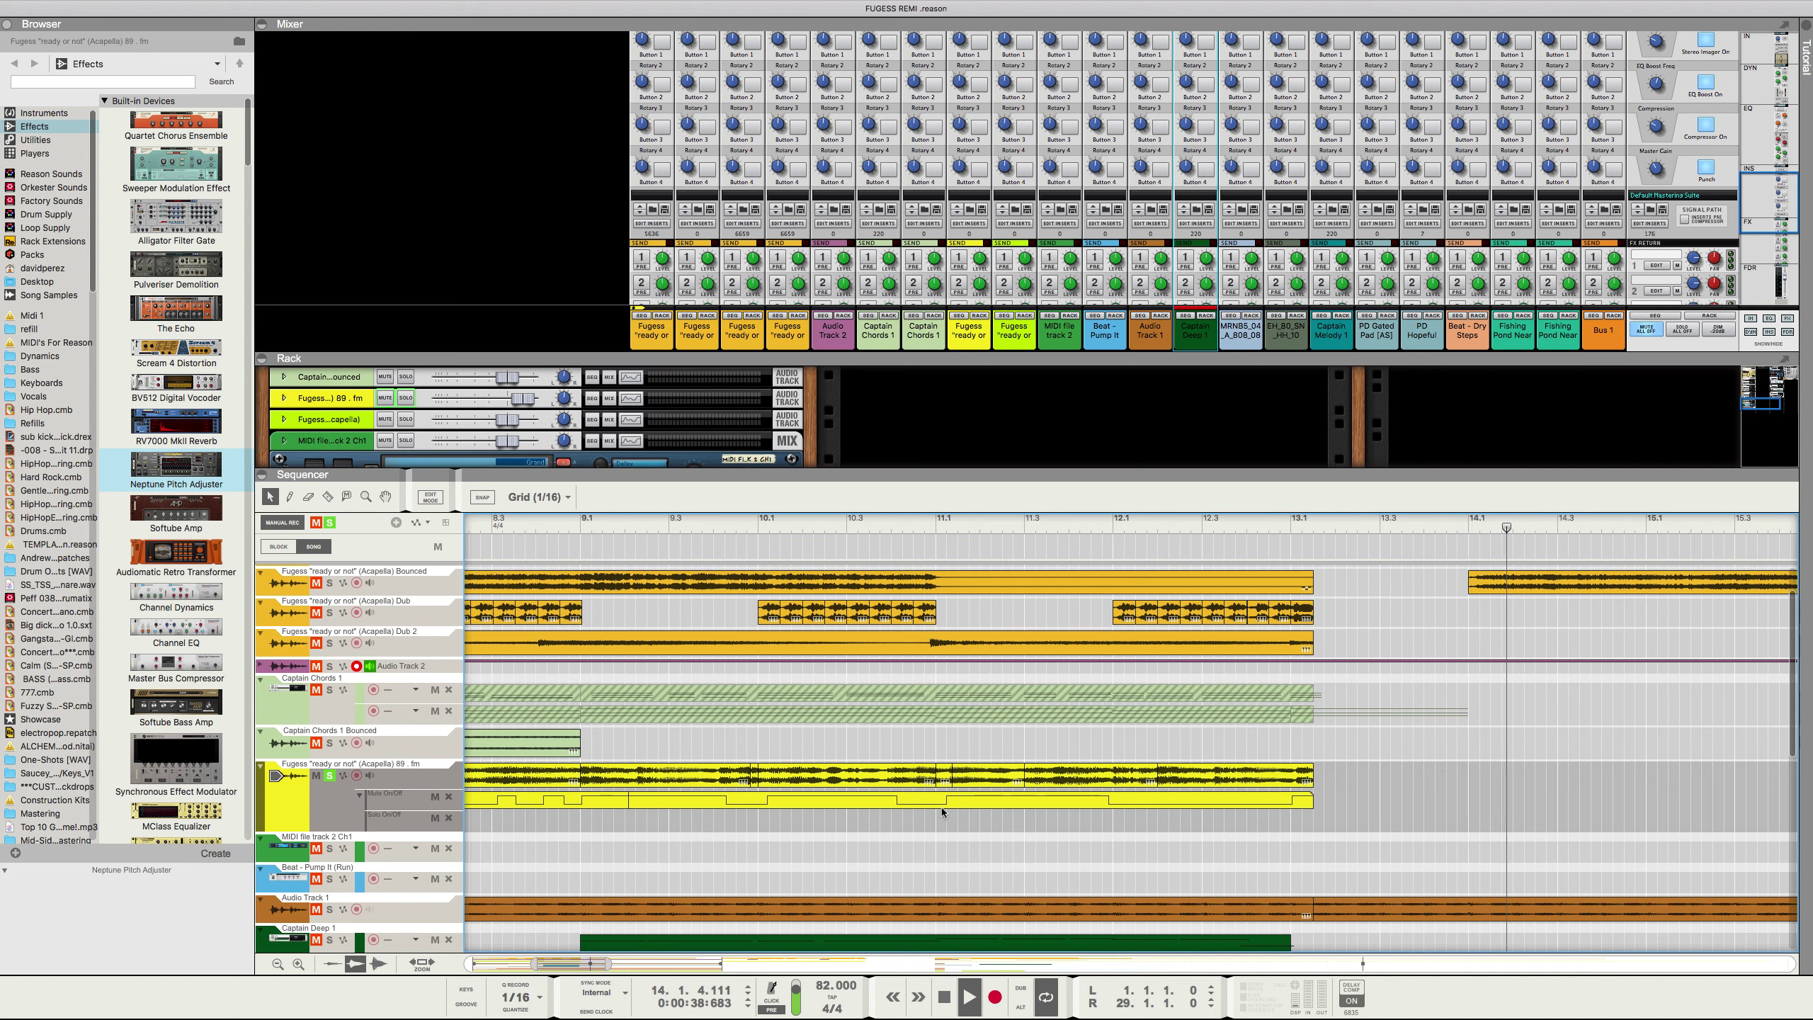
pyautogui.click(934, 774)
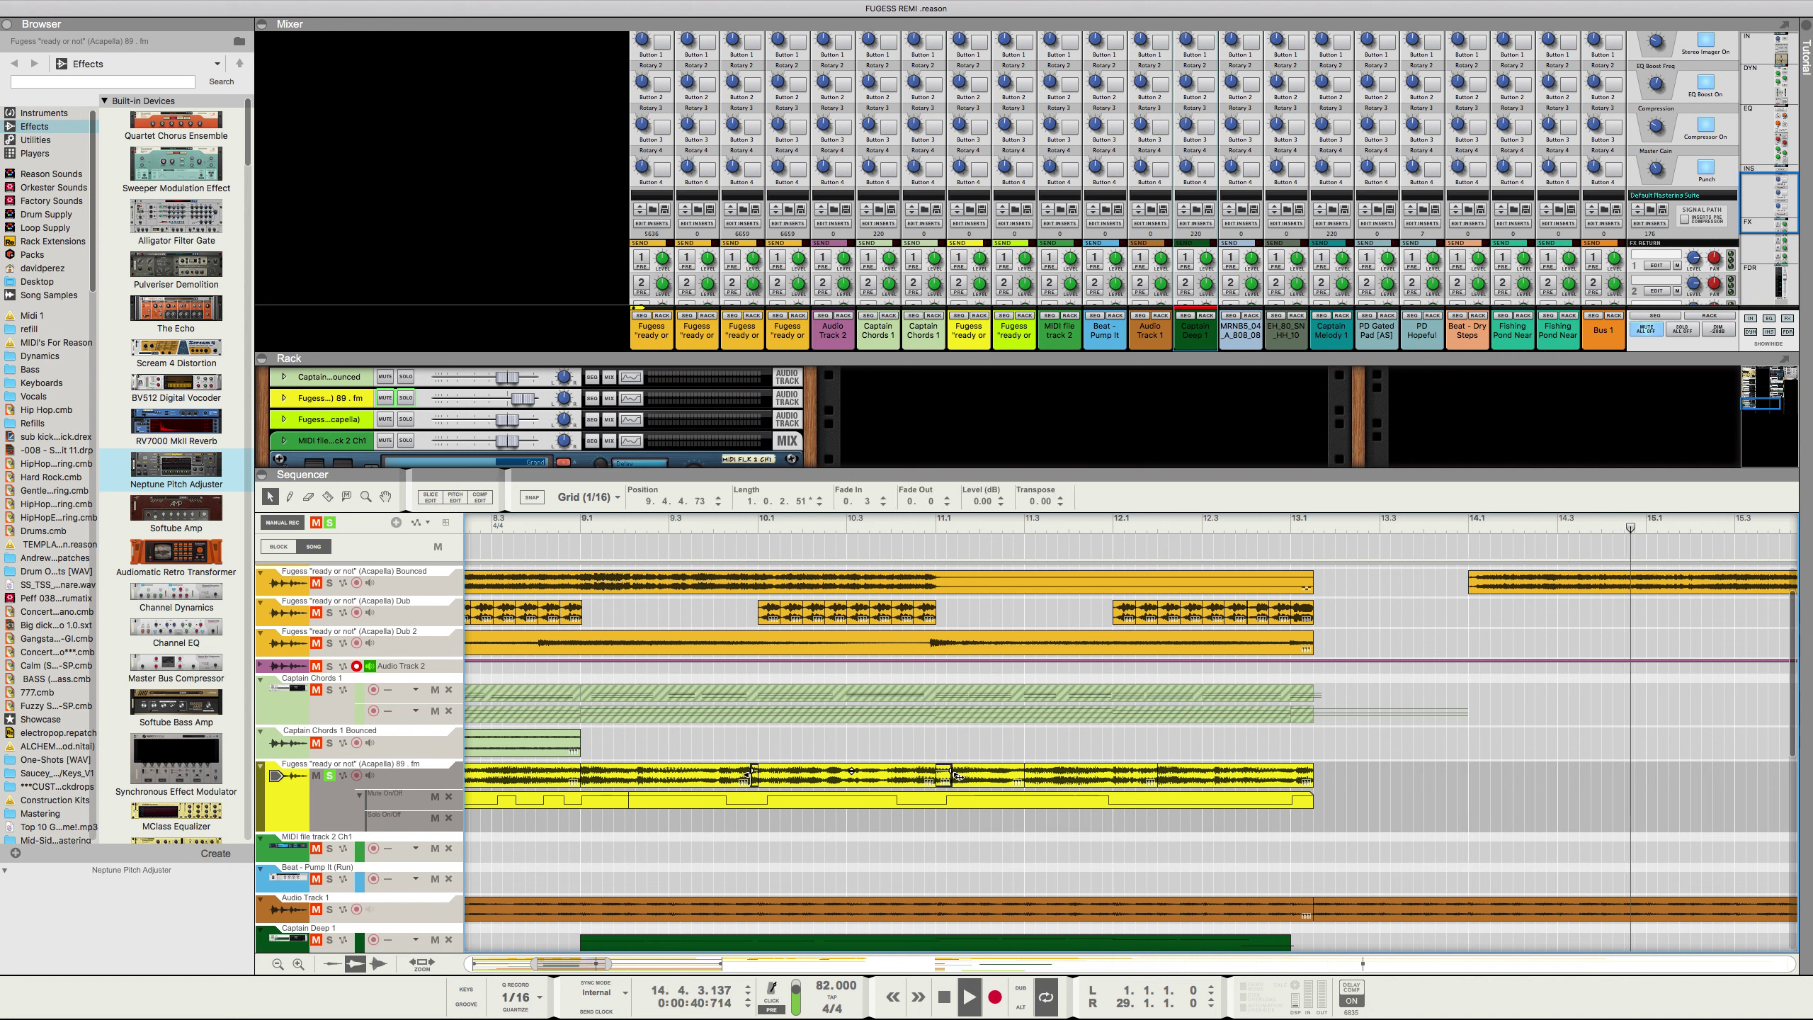
pyautogui.moveTo(957, 776); pyautogui.dragTo(877, 776)
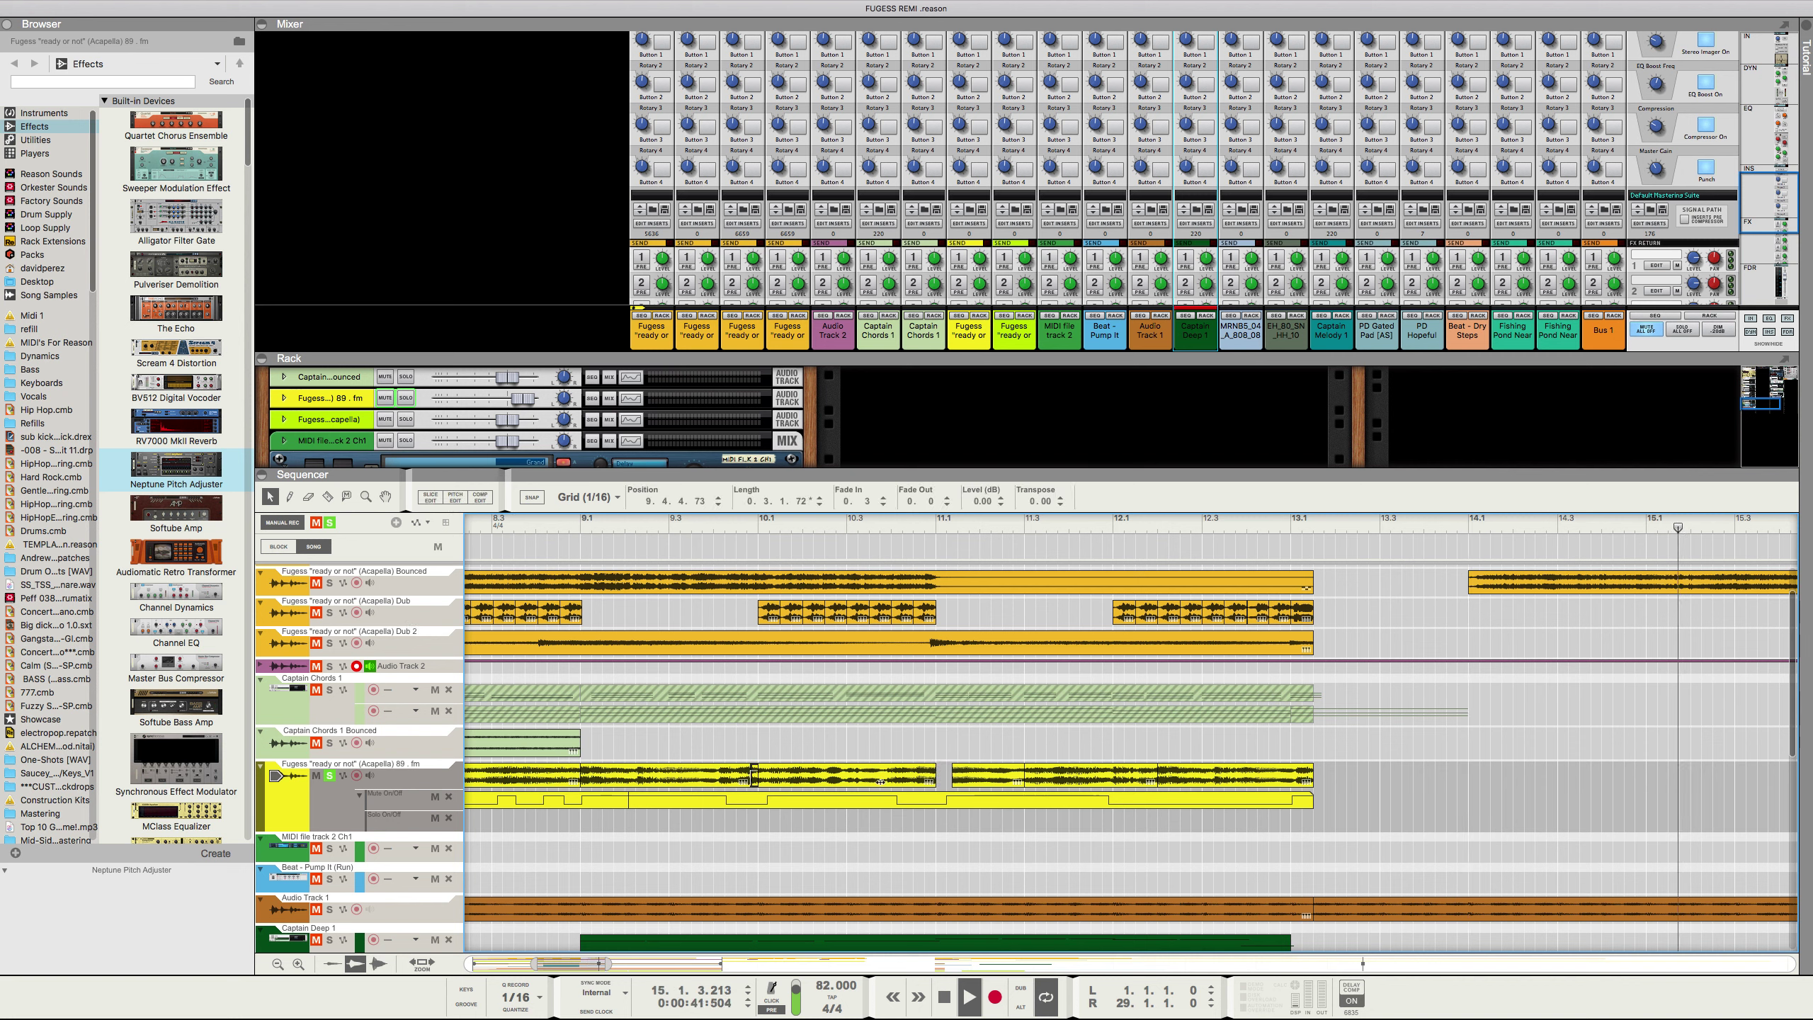
# Step: Crossfade the next clip and extend its start left to overlap the previous clip
pyautogui.rightClick(964, 776)
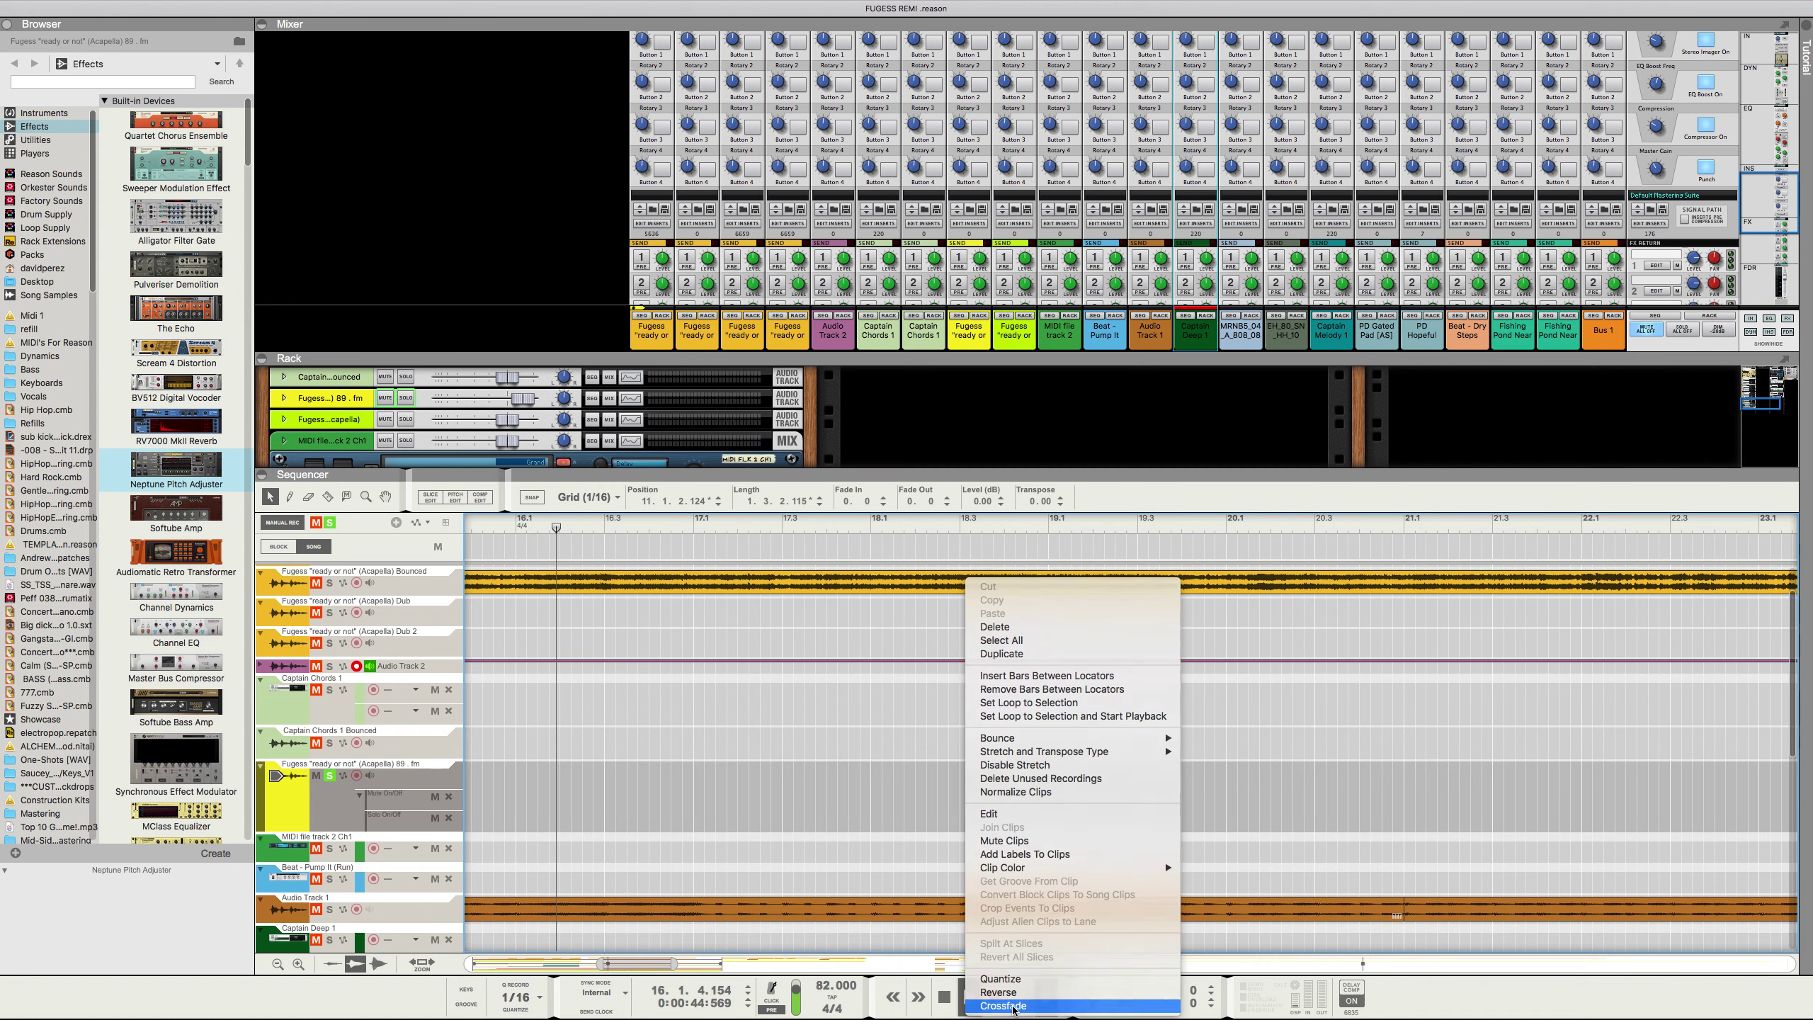
pyautogui.click(1011, 1014)
pyautogui.press('KP_7')
pyautogui.press('KP_7')
pyautogui.press('KP_7')
pyautogui.press('KP_7')
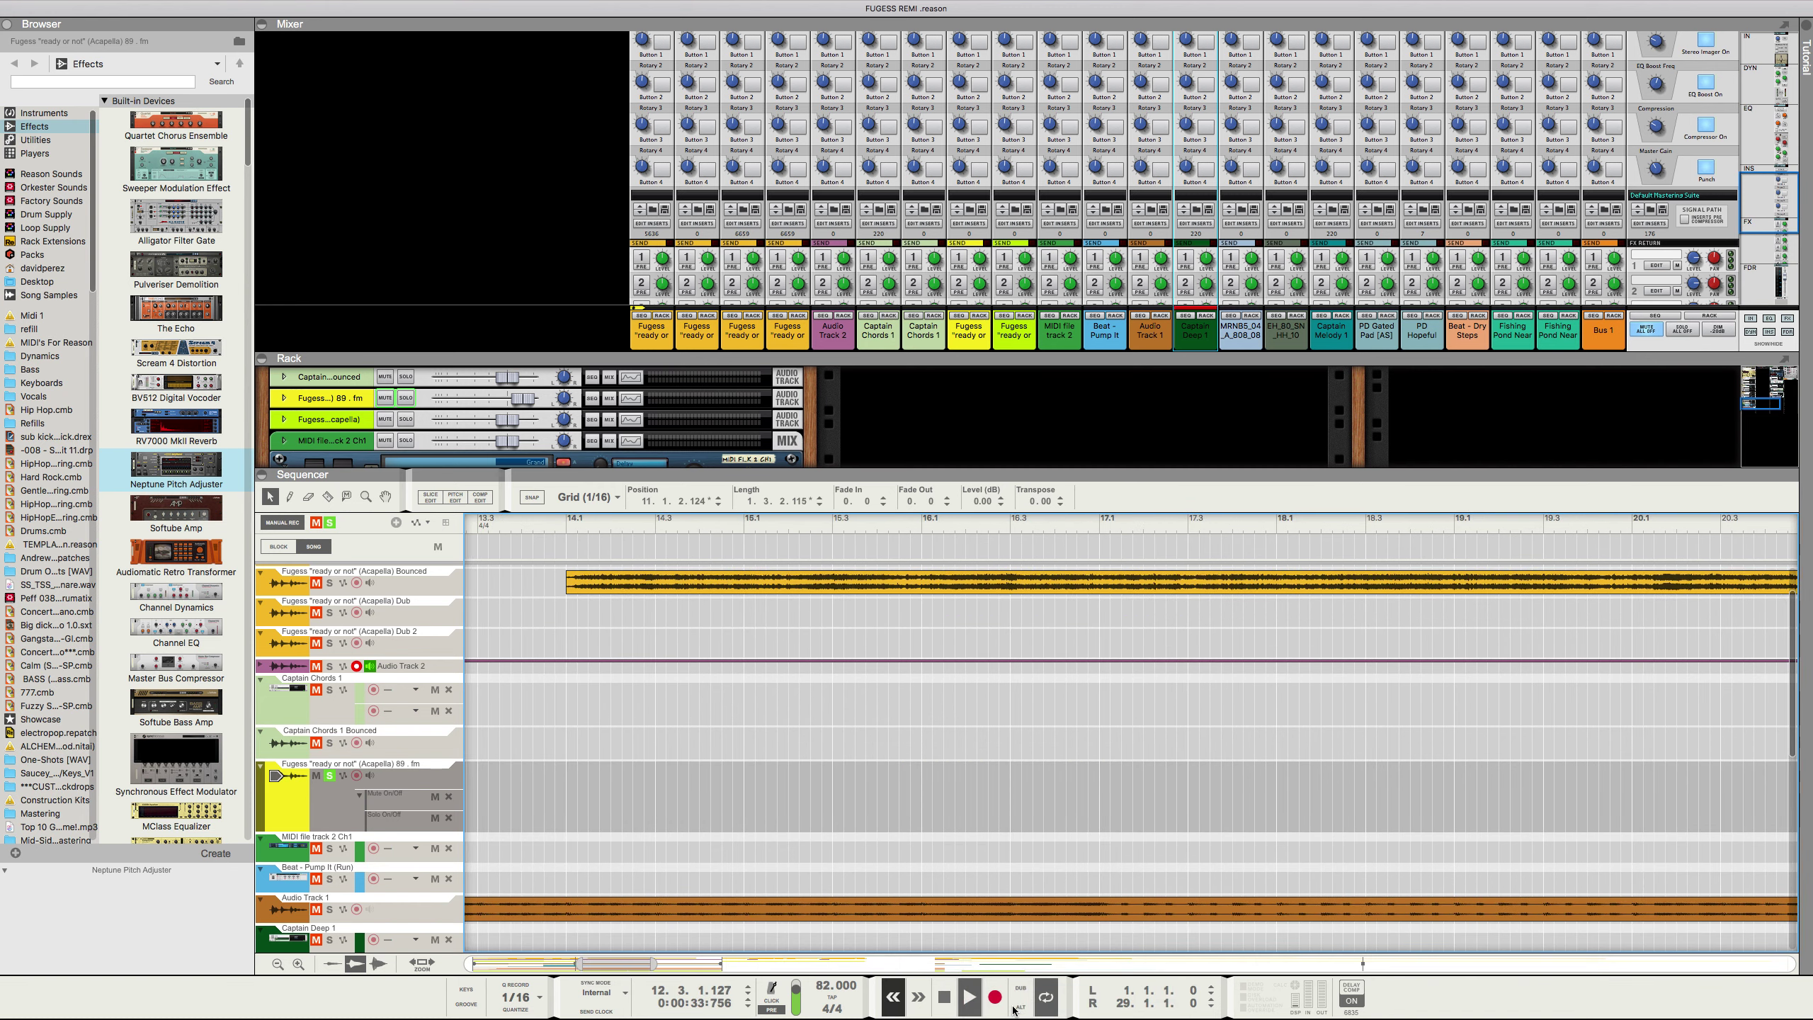
pyautogui.press('KP_7')
pyautogui.press('KP_7')
pyautogui.press('KP_7')
pyautogui.press('KP_7')
pyautogui.press('KP_7')
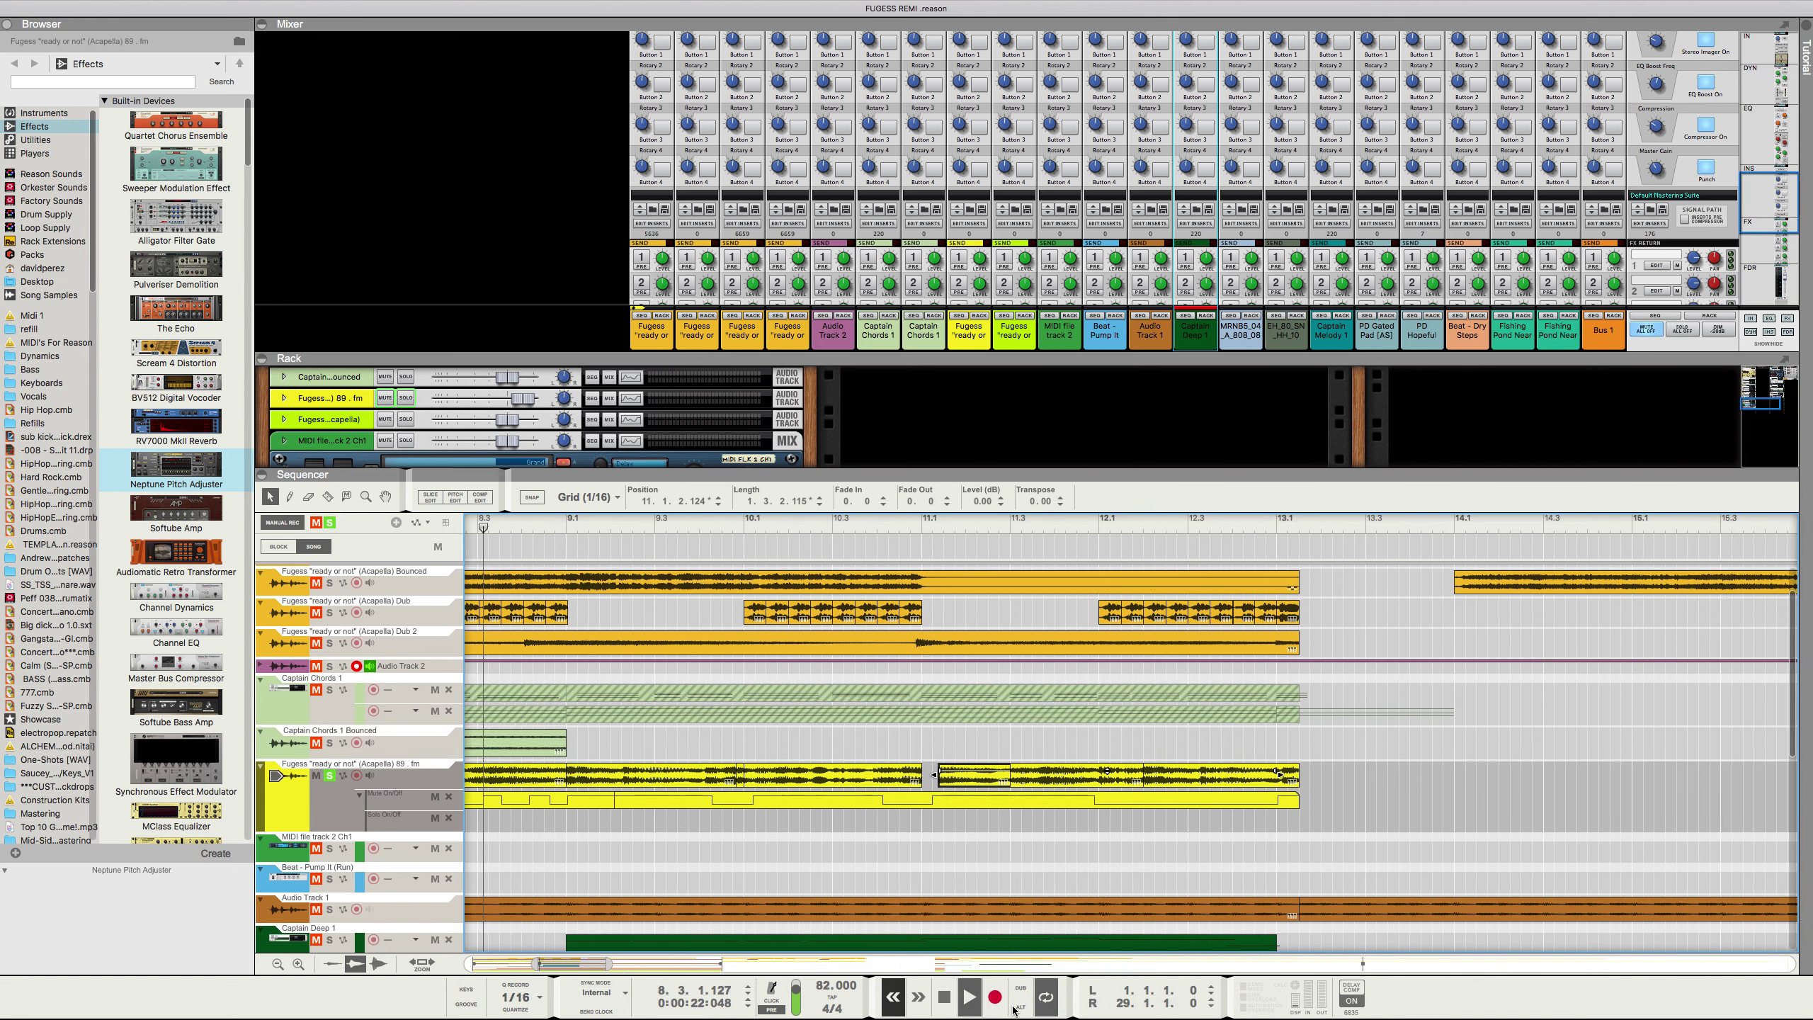
pyautogui.press('space')
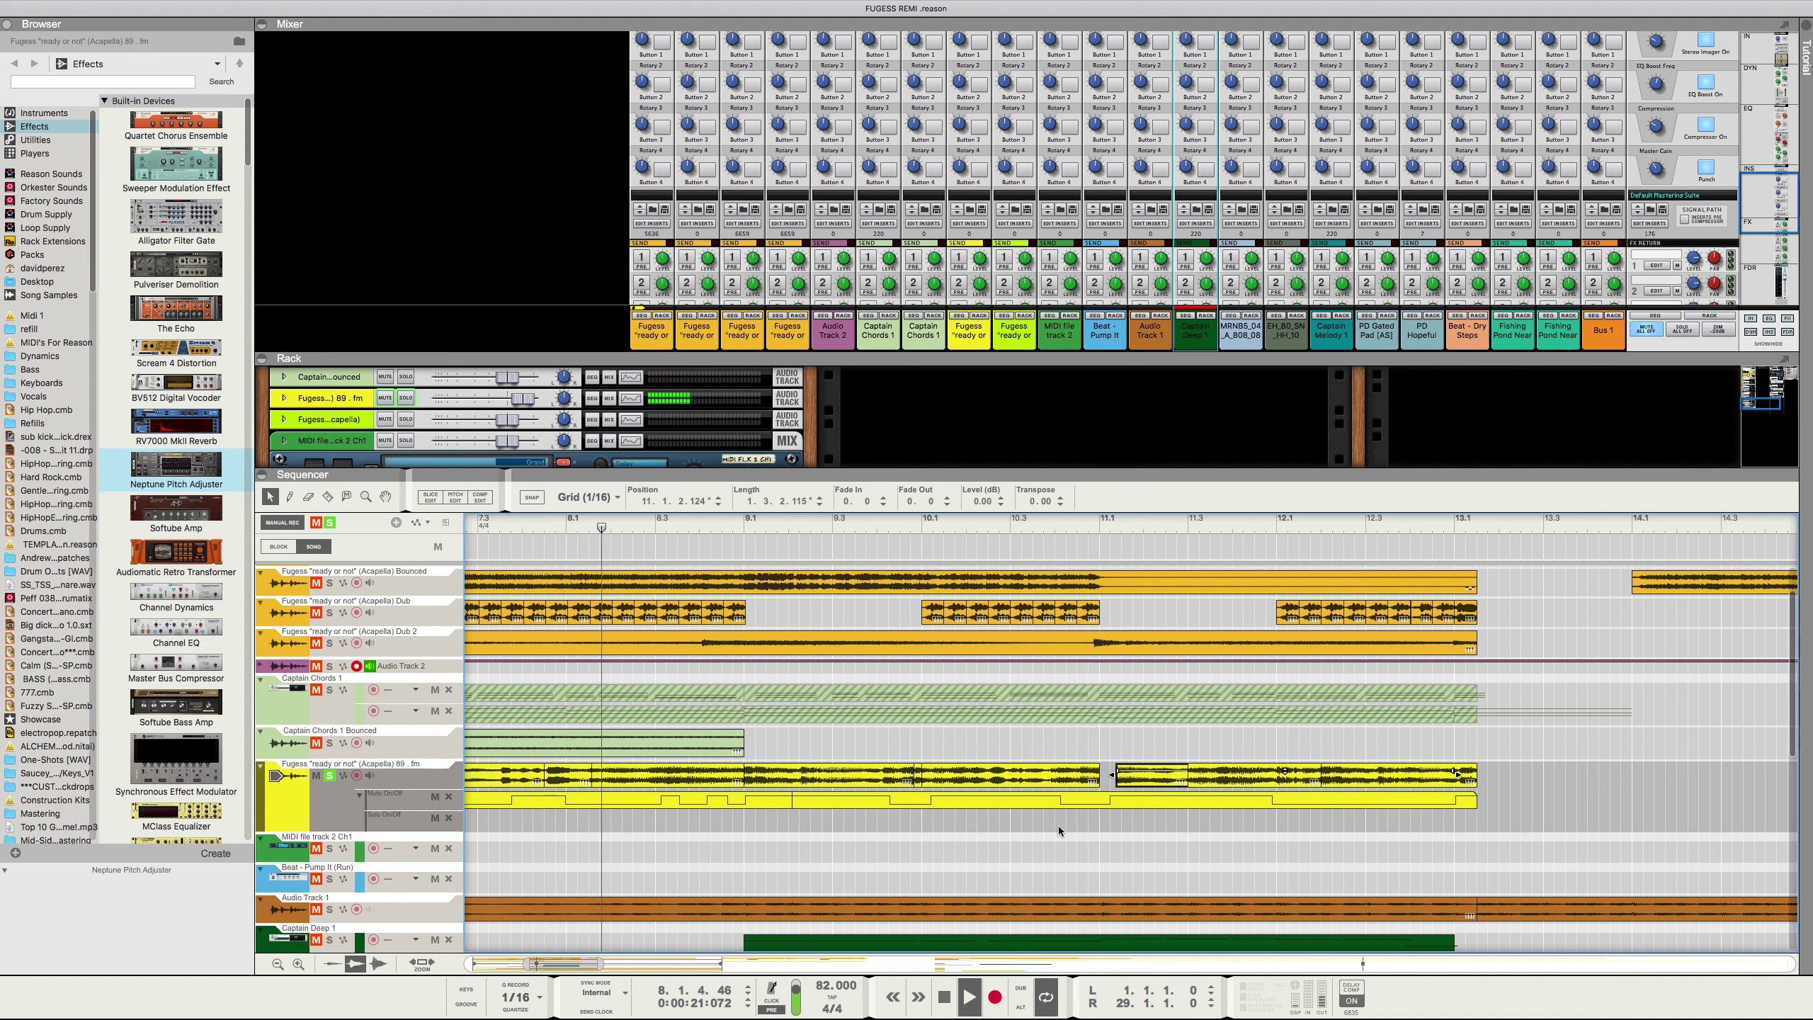
pyautogui.rightClick(1112, 786)
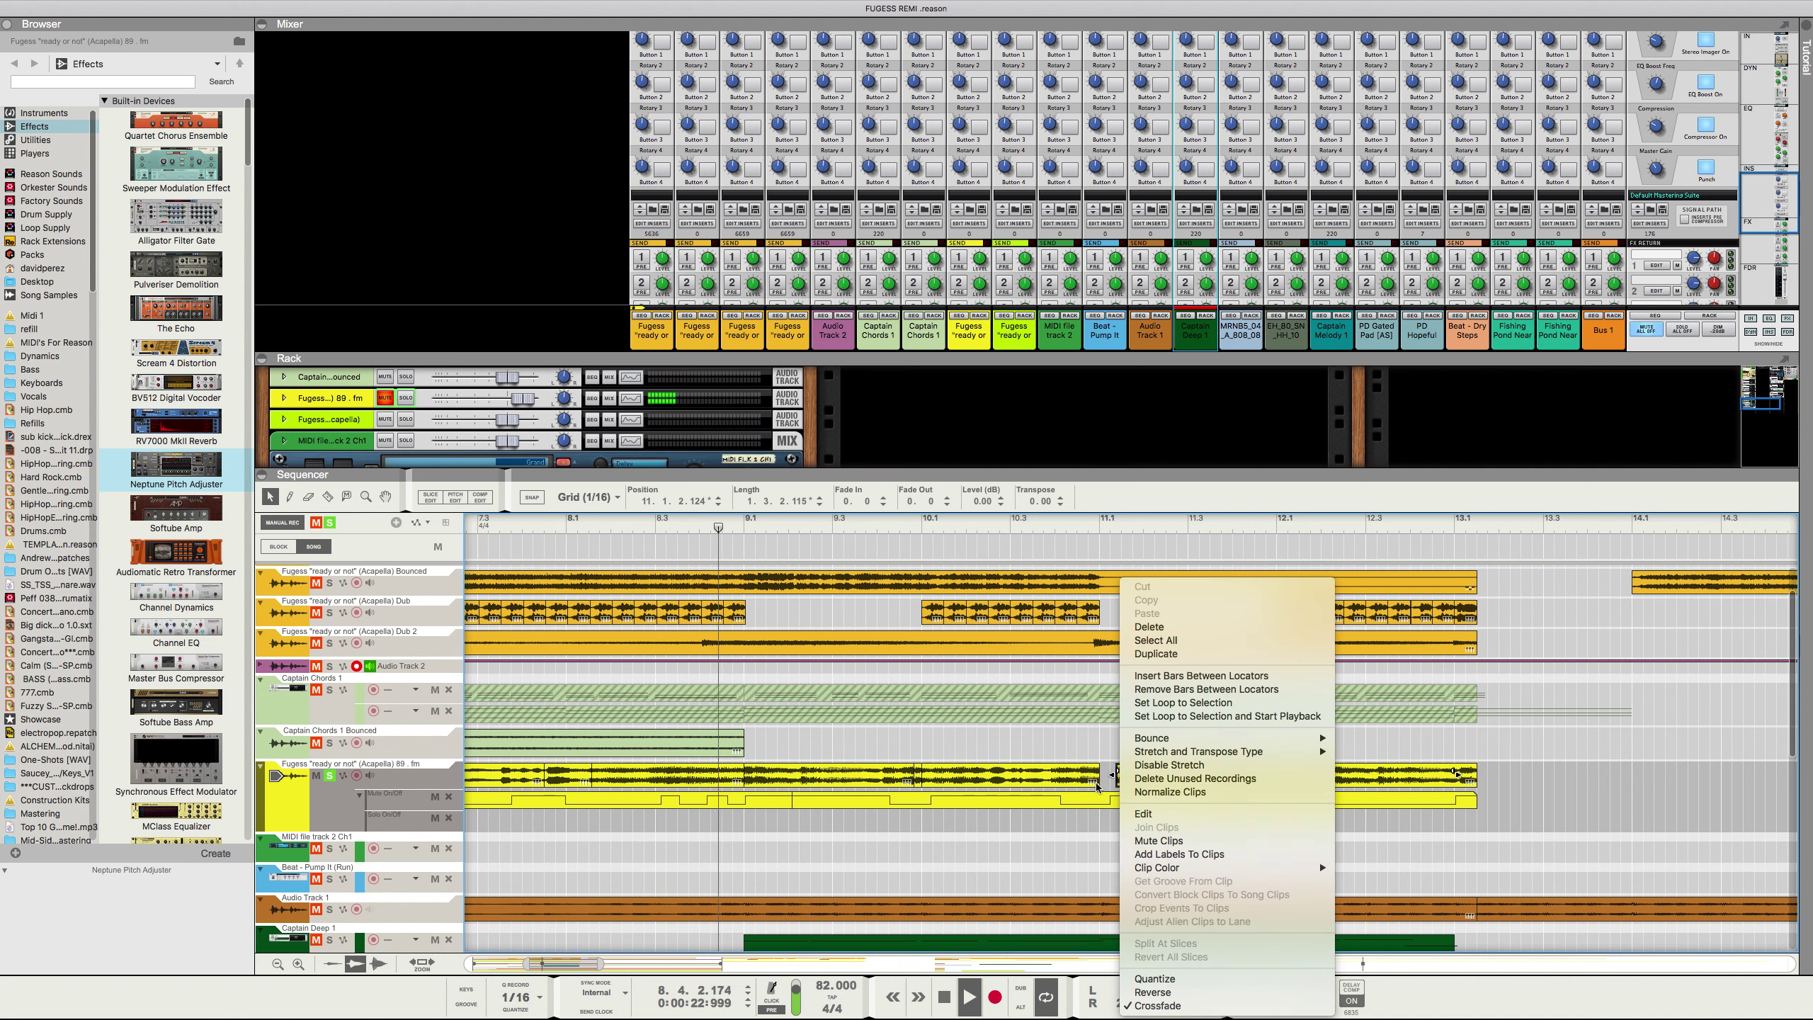
pyautogui.click(1095, 756)
pyautogui.moveTo(1112, 774); pyautogui.dragTo(1082, 785)
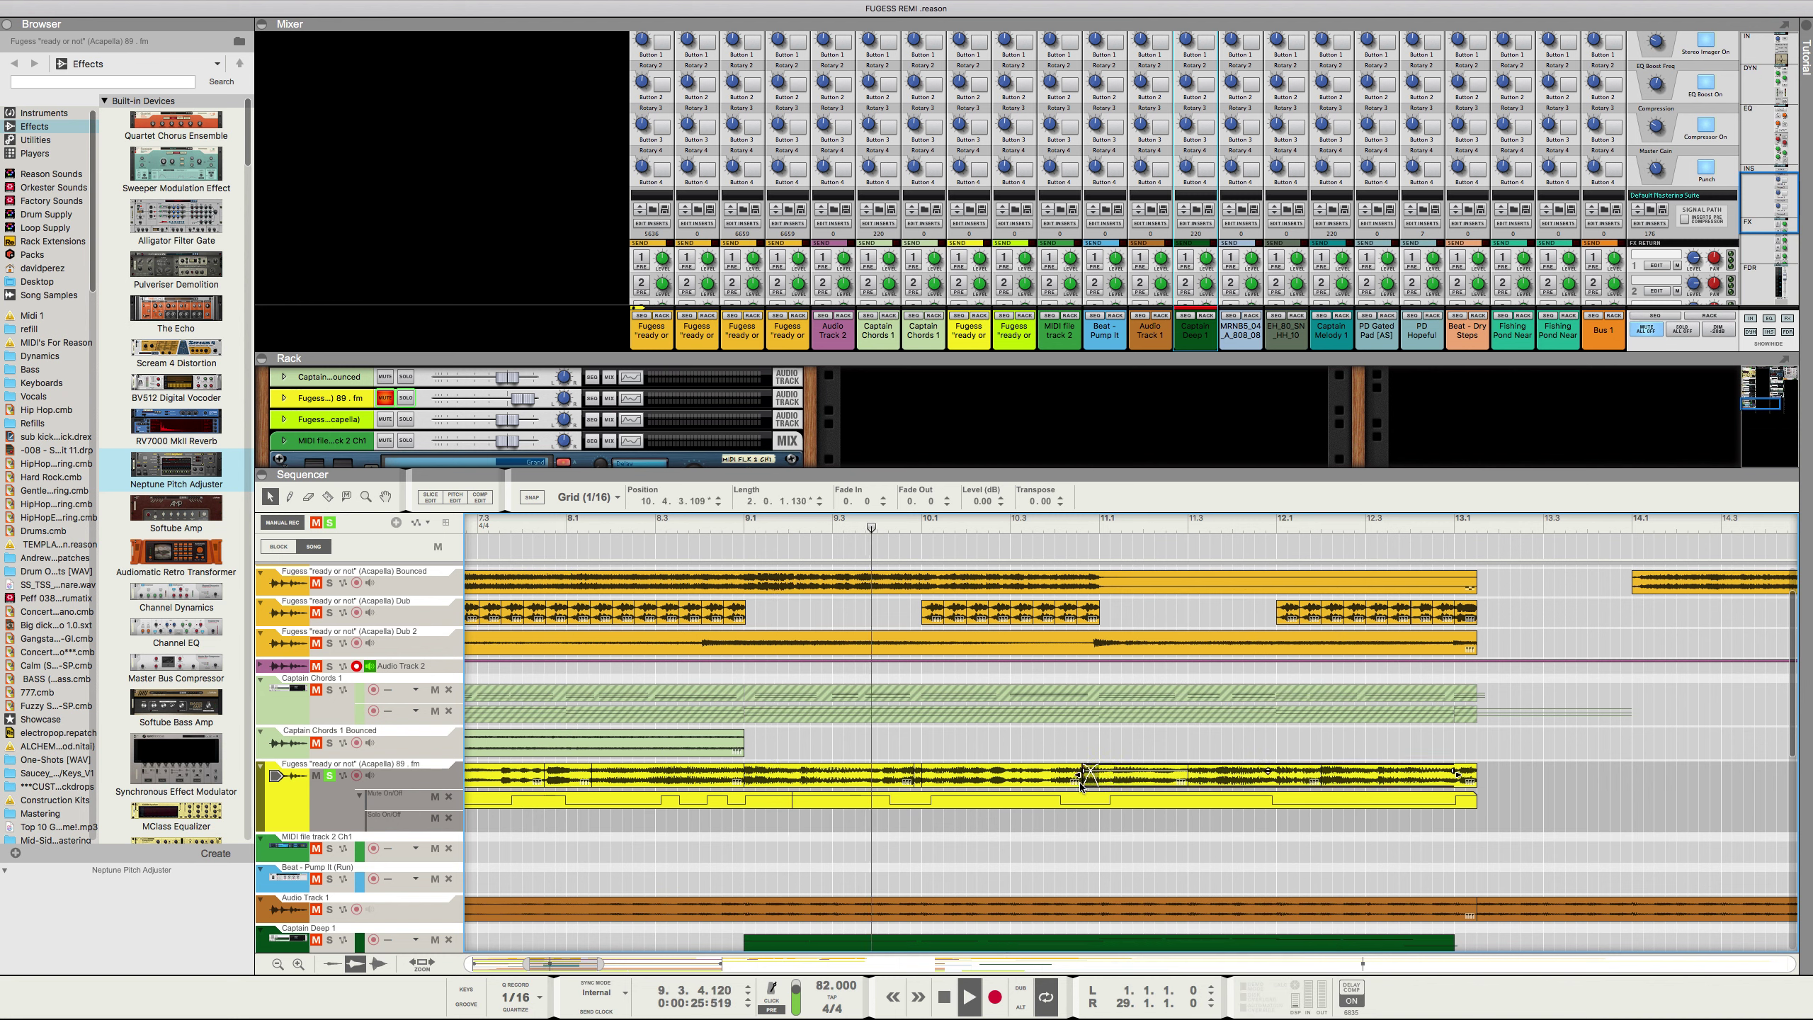
# Step: Add a fade out to the 89 clip's last section and replay from the song start
pyautogui.click(1529, 771)
pyautogui.click(1467, 773)
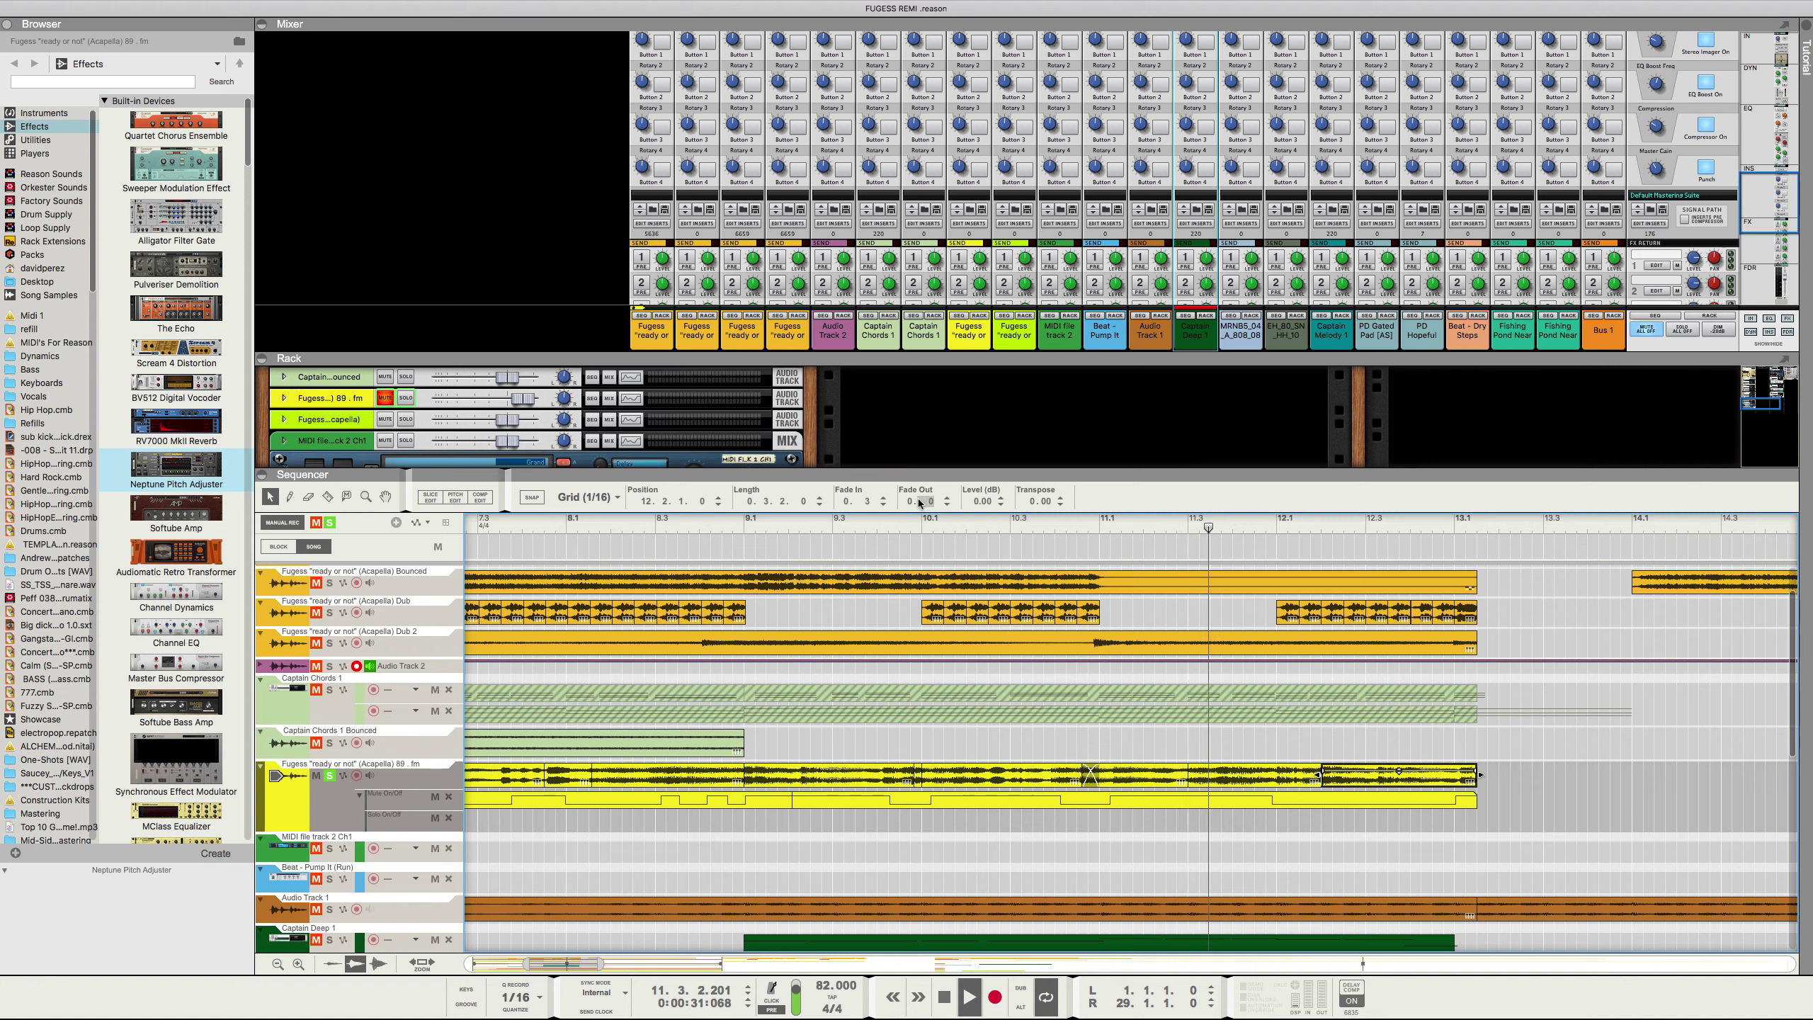
pyautogui.moveTo(926, 500); pyautogui.dragTo(937, 606)
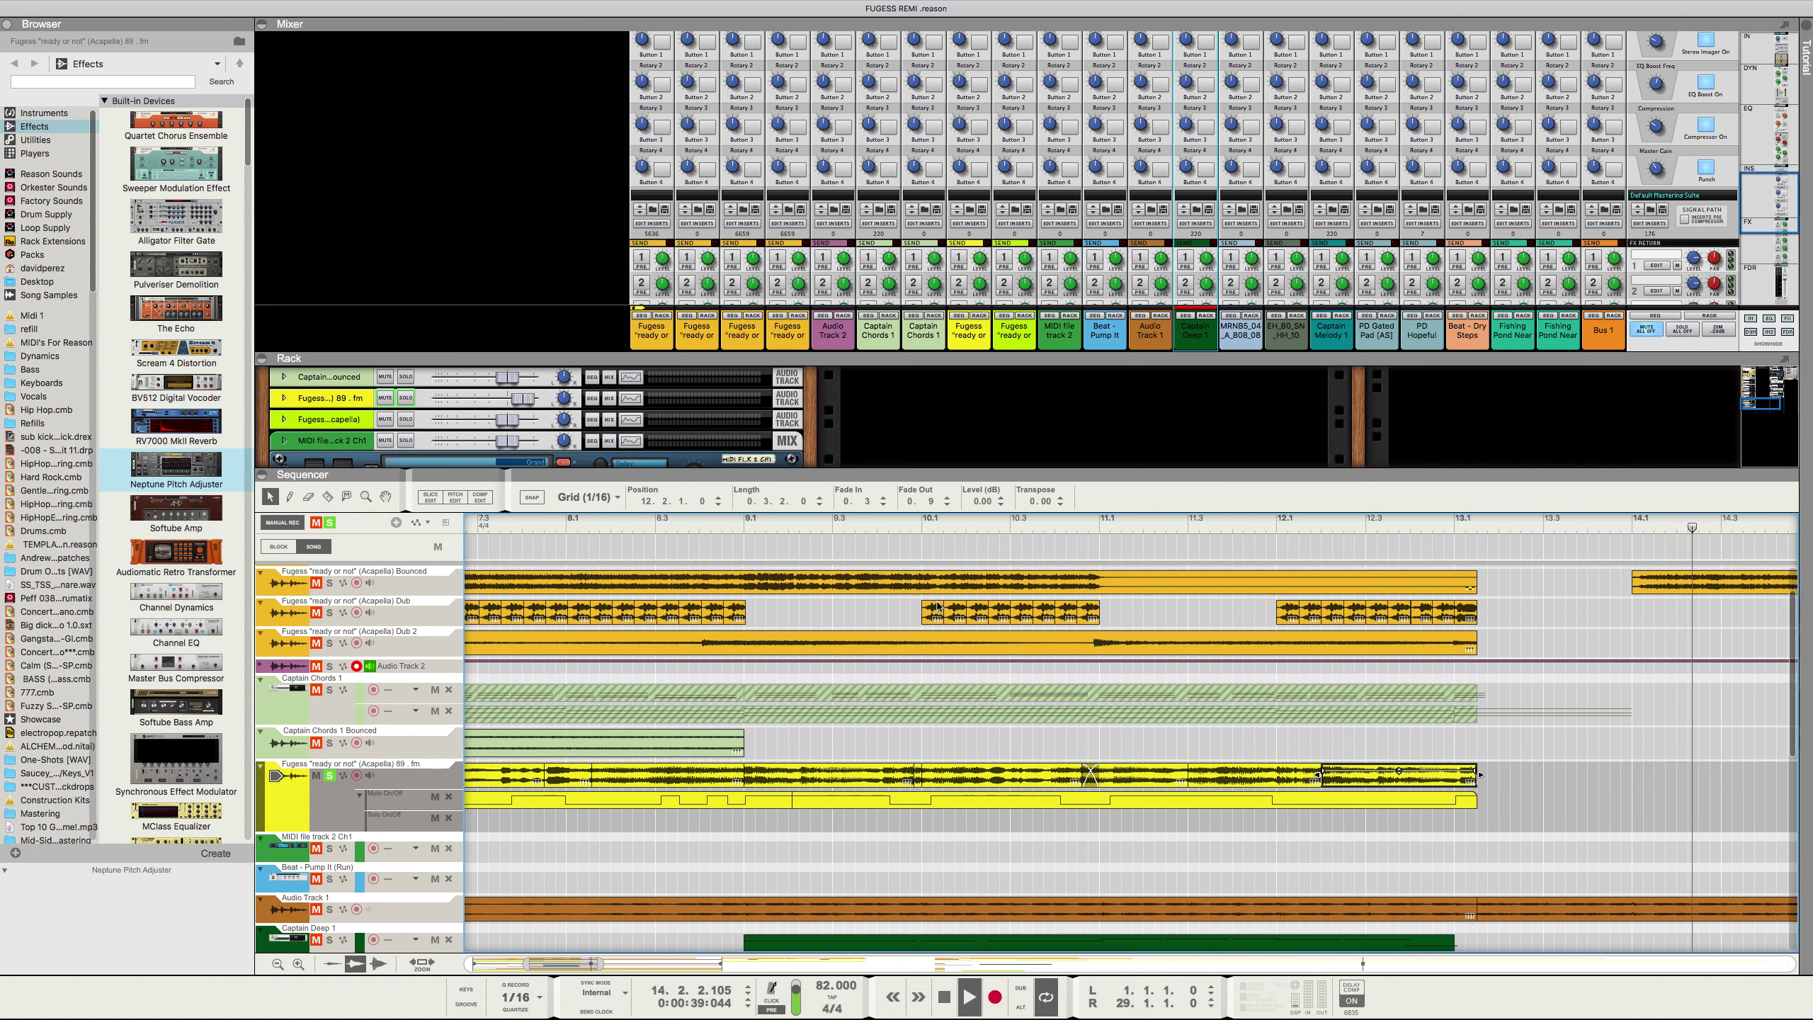
pyautogui.hotkey('shift', 'Return')
pyautogui.hotkey('shift', 'Return')
pyautogui.hotkey('shift', 'Return')
pyautogui.press('space')
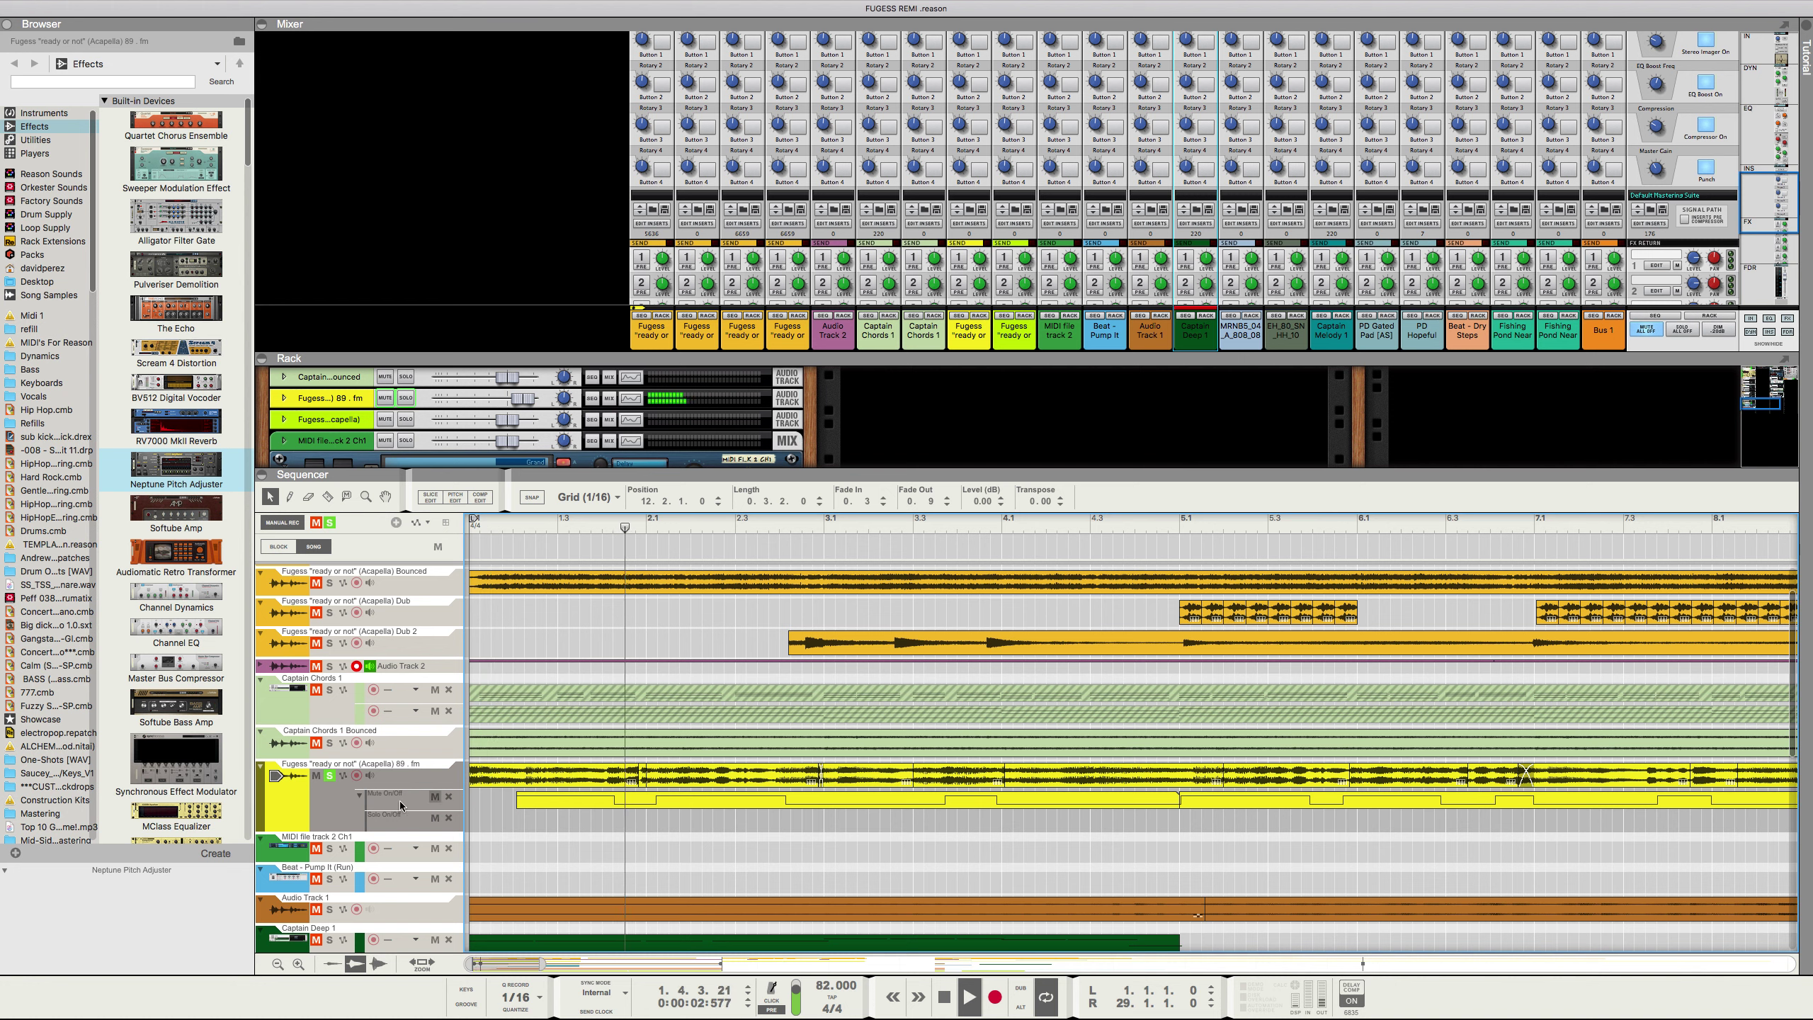
pyautogui.click(286, 798)
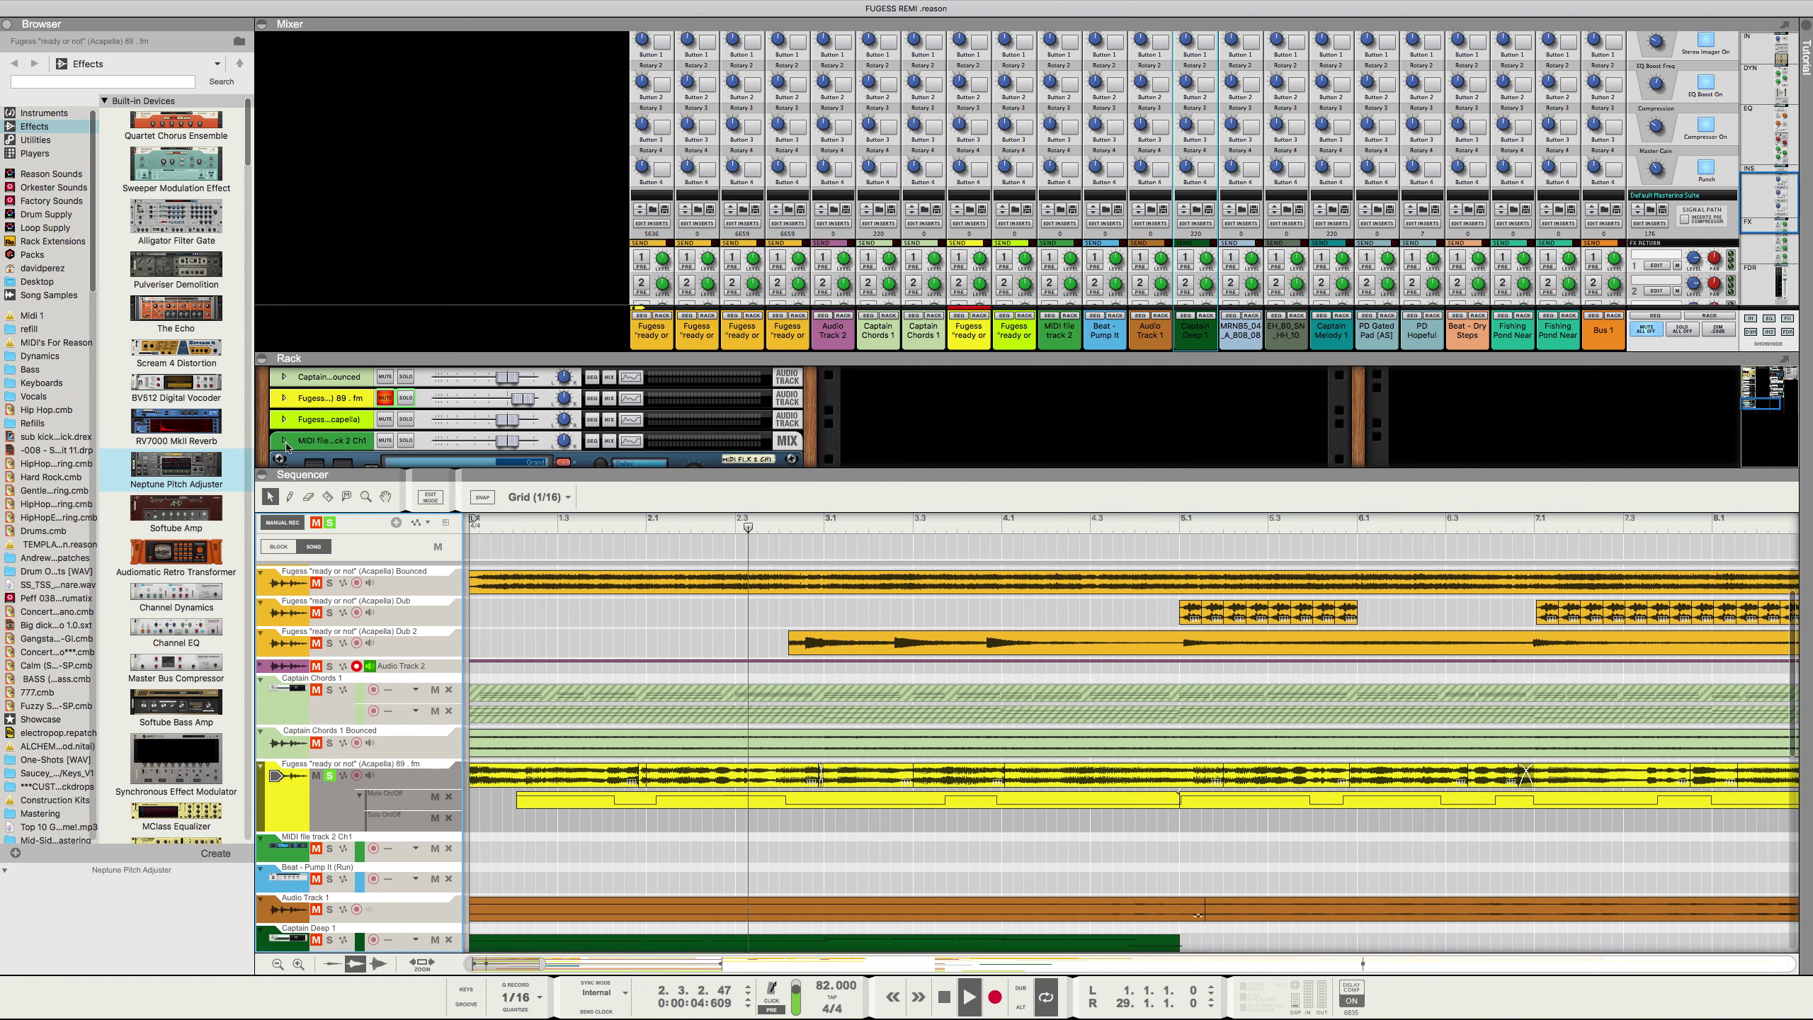
pyautogui.scroll(-5, 152, 384)
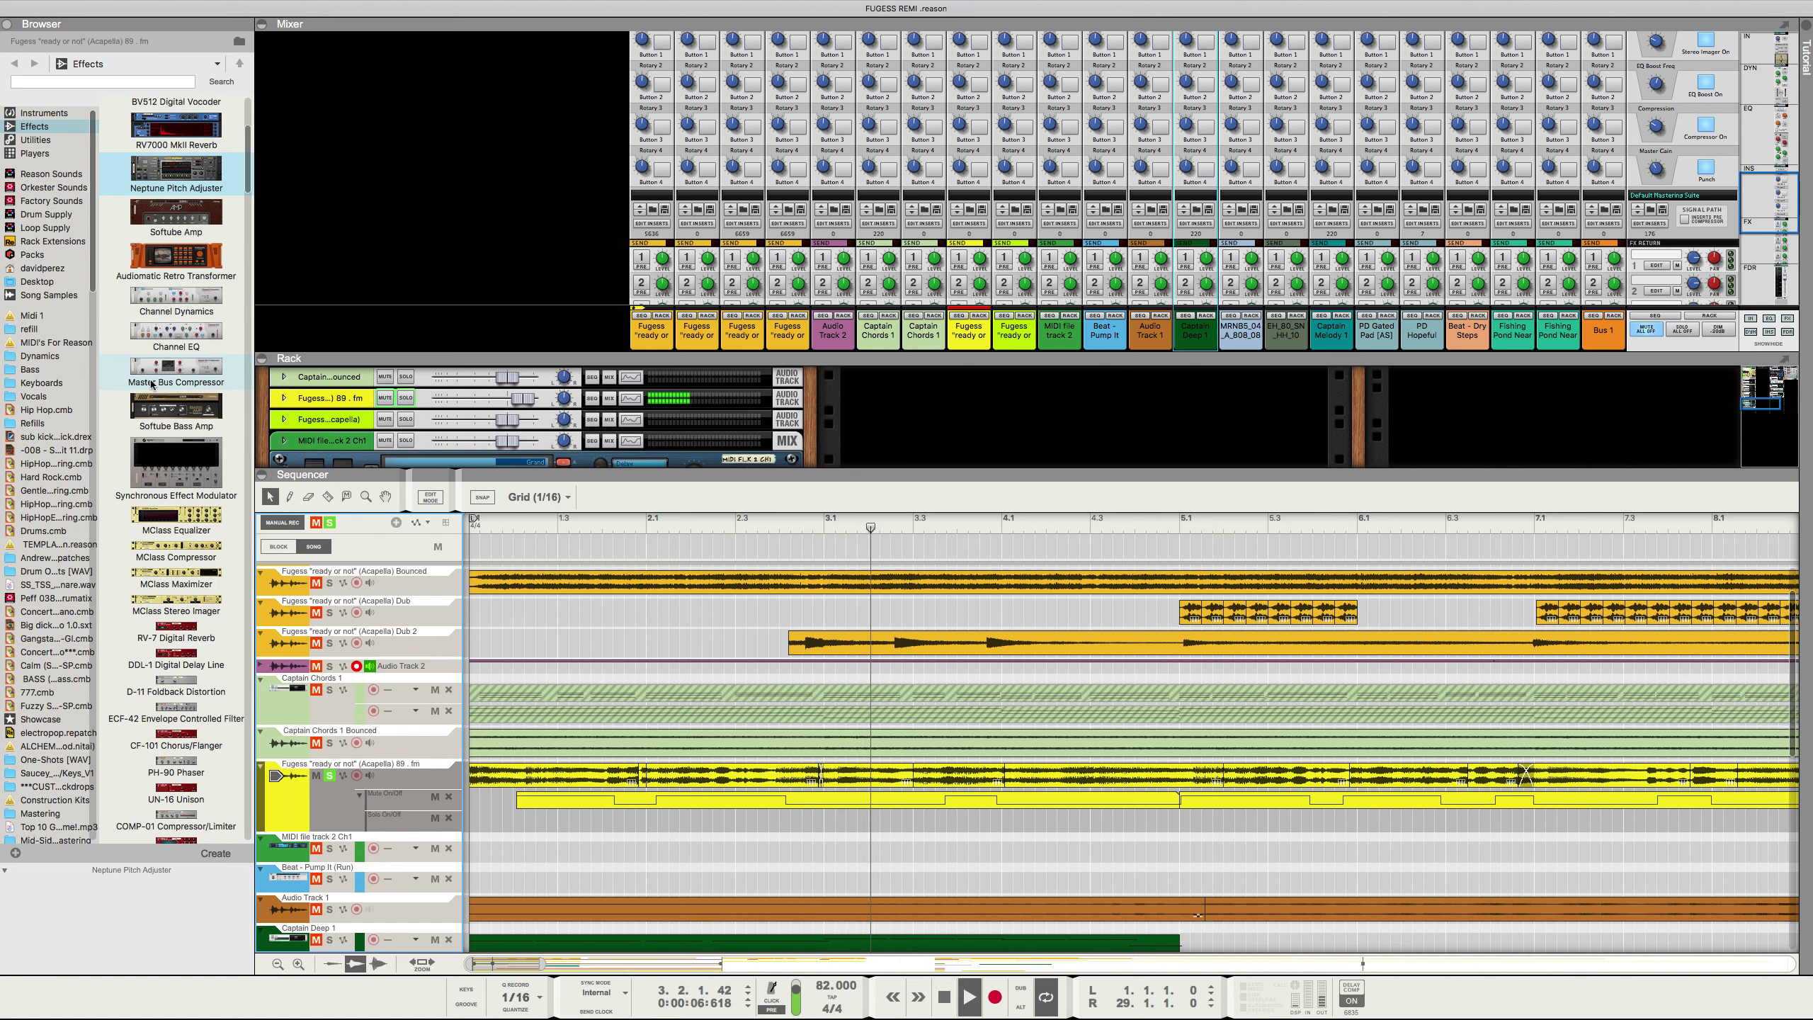
pyautogui.scroll(-2, 34, 355)
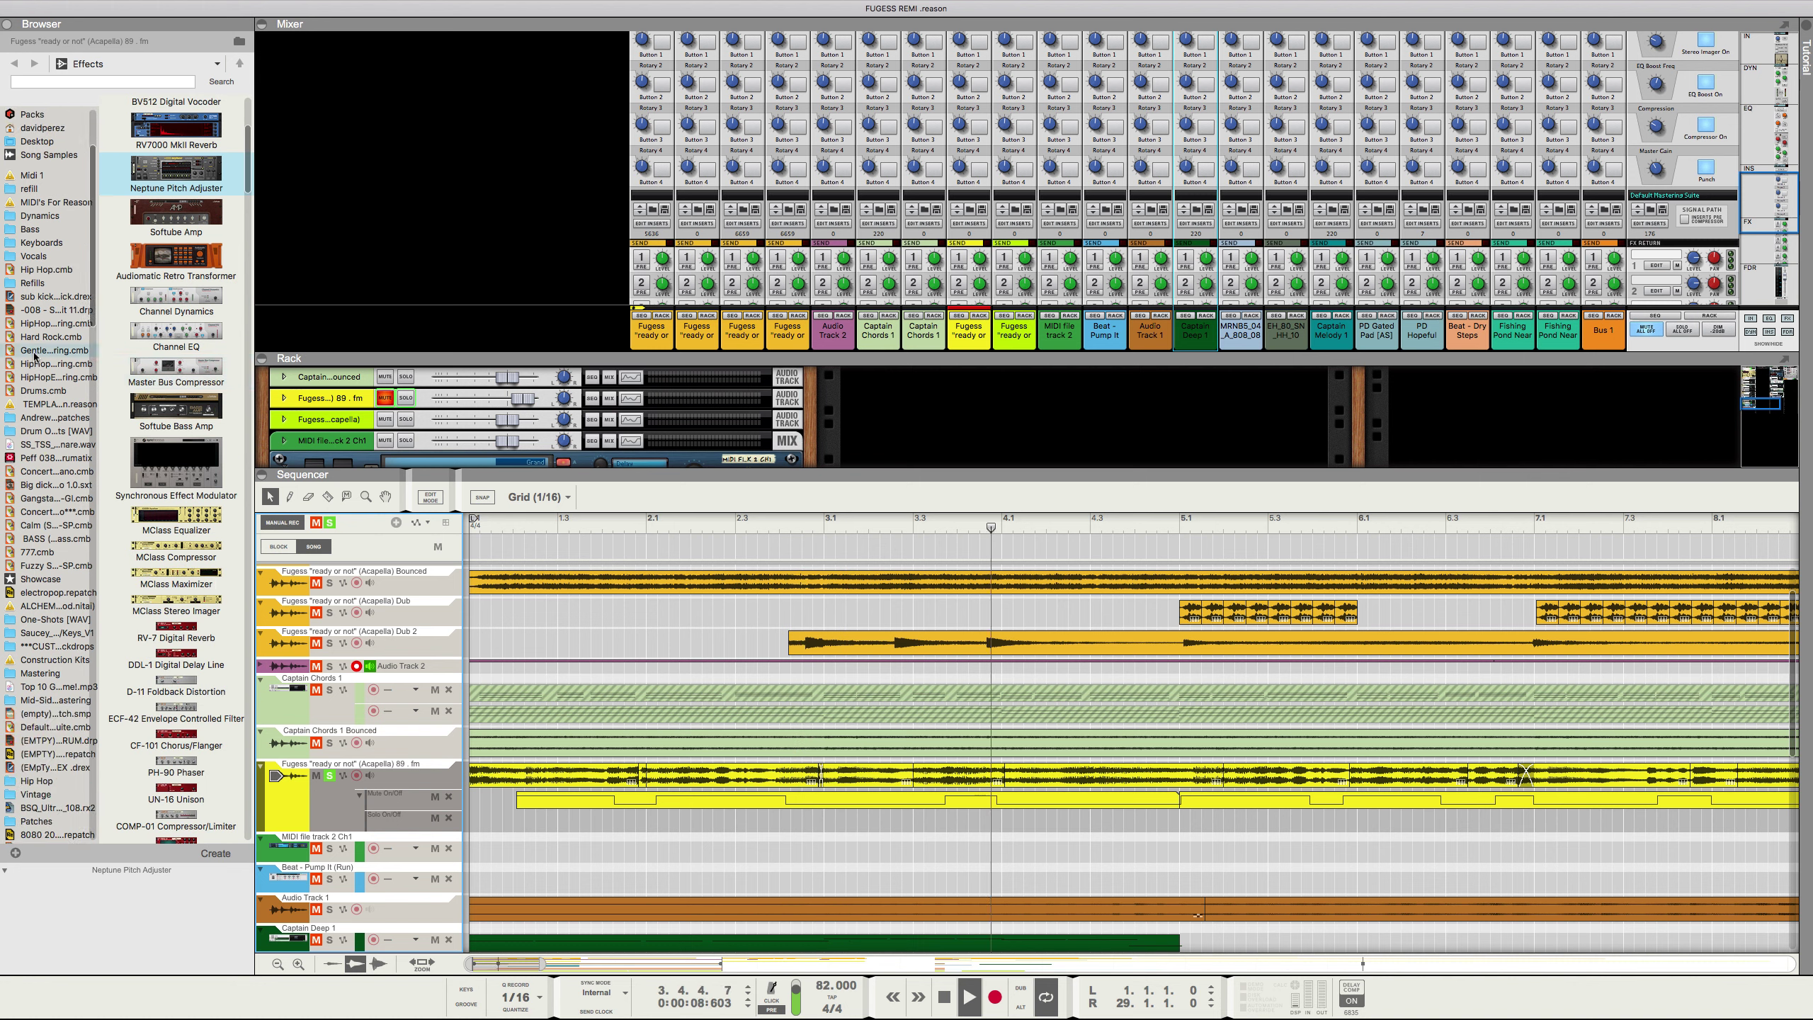
# Step: Load the Analog Tracked combinator and enlarge the rack to show its Equalizer and Compressor
pyautogui.click(78, 243)
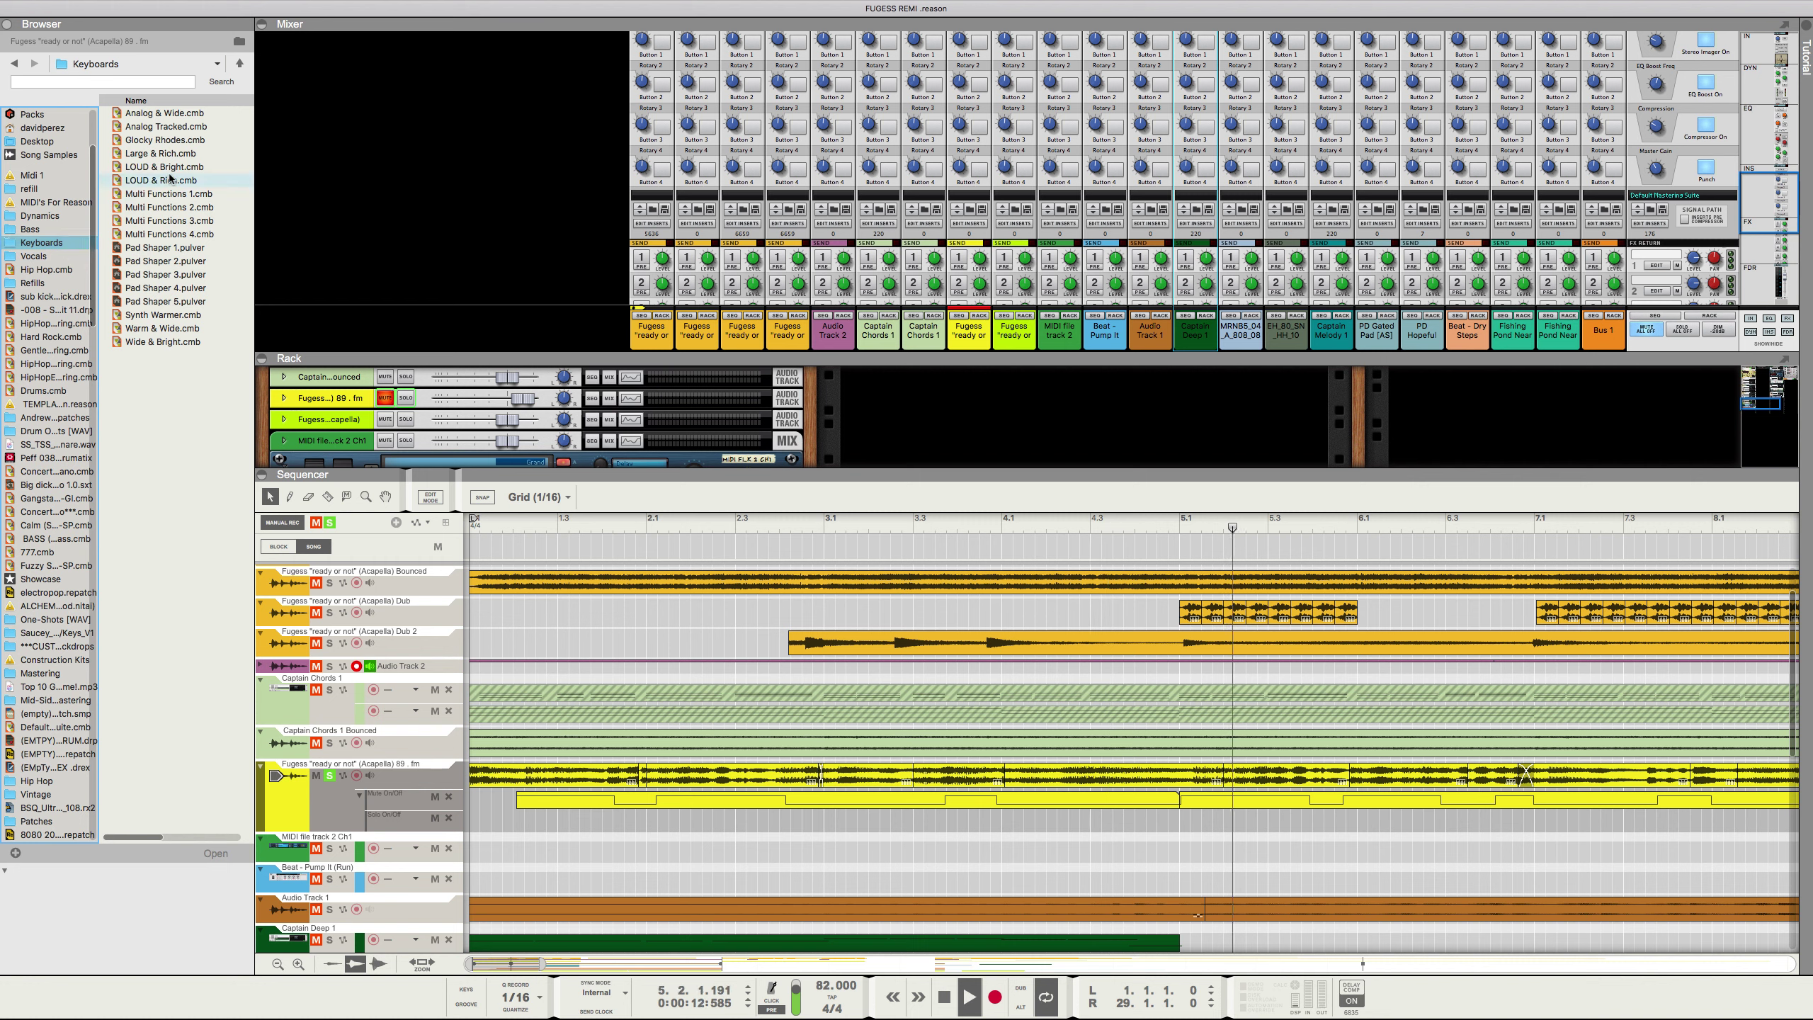
pyautogui.doubleClick(166, 126)
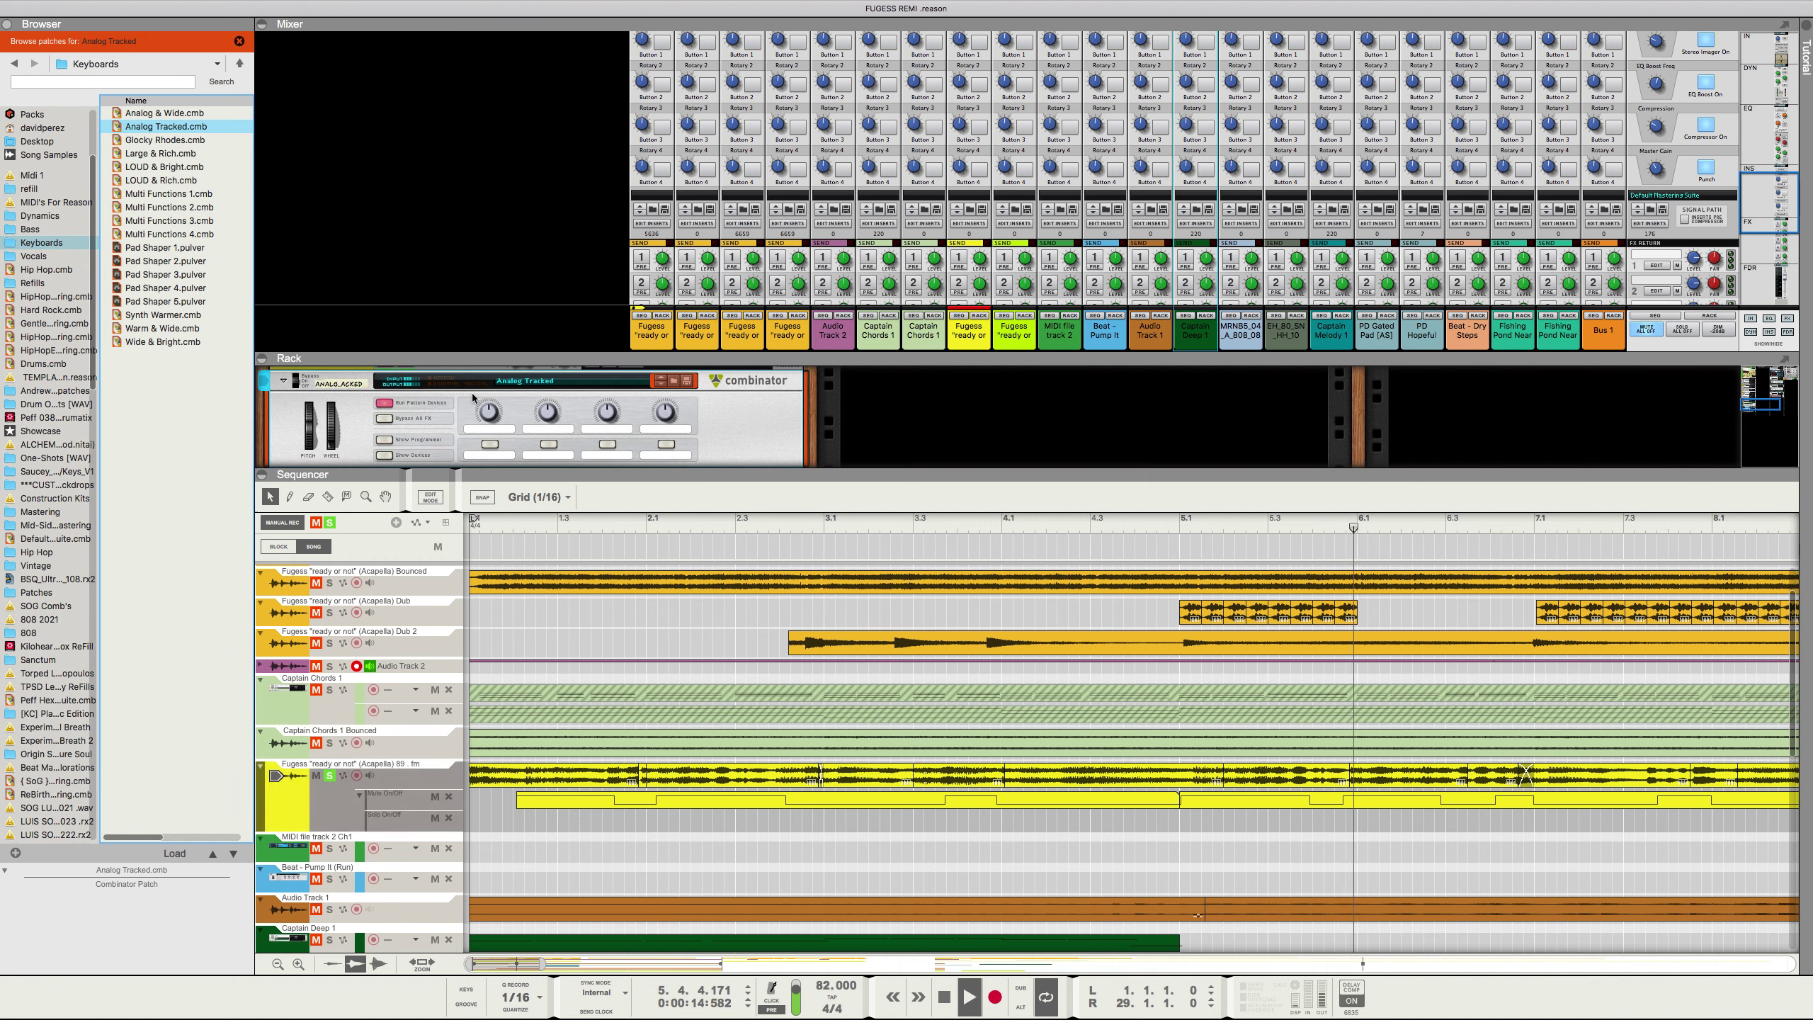
pyautogui.click(385, 455)
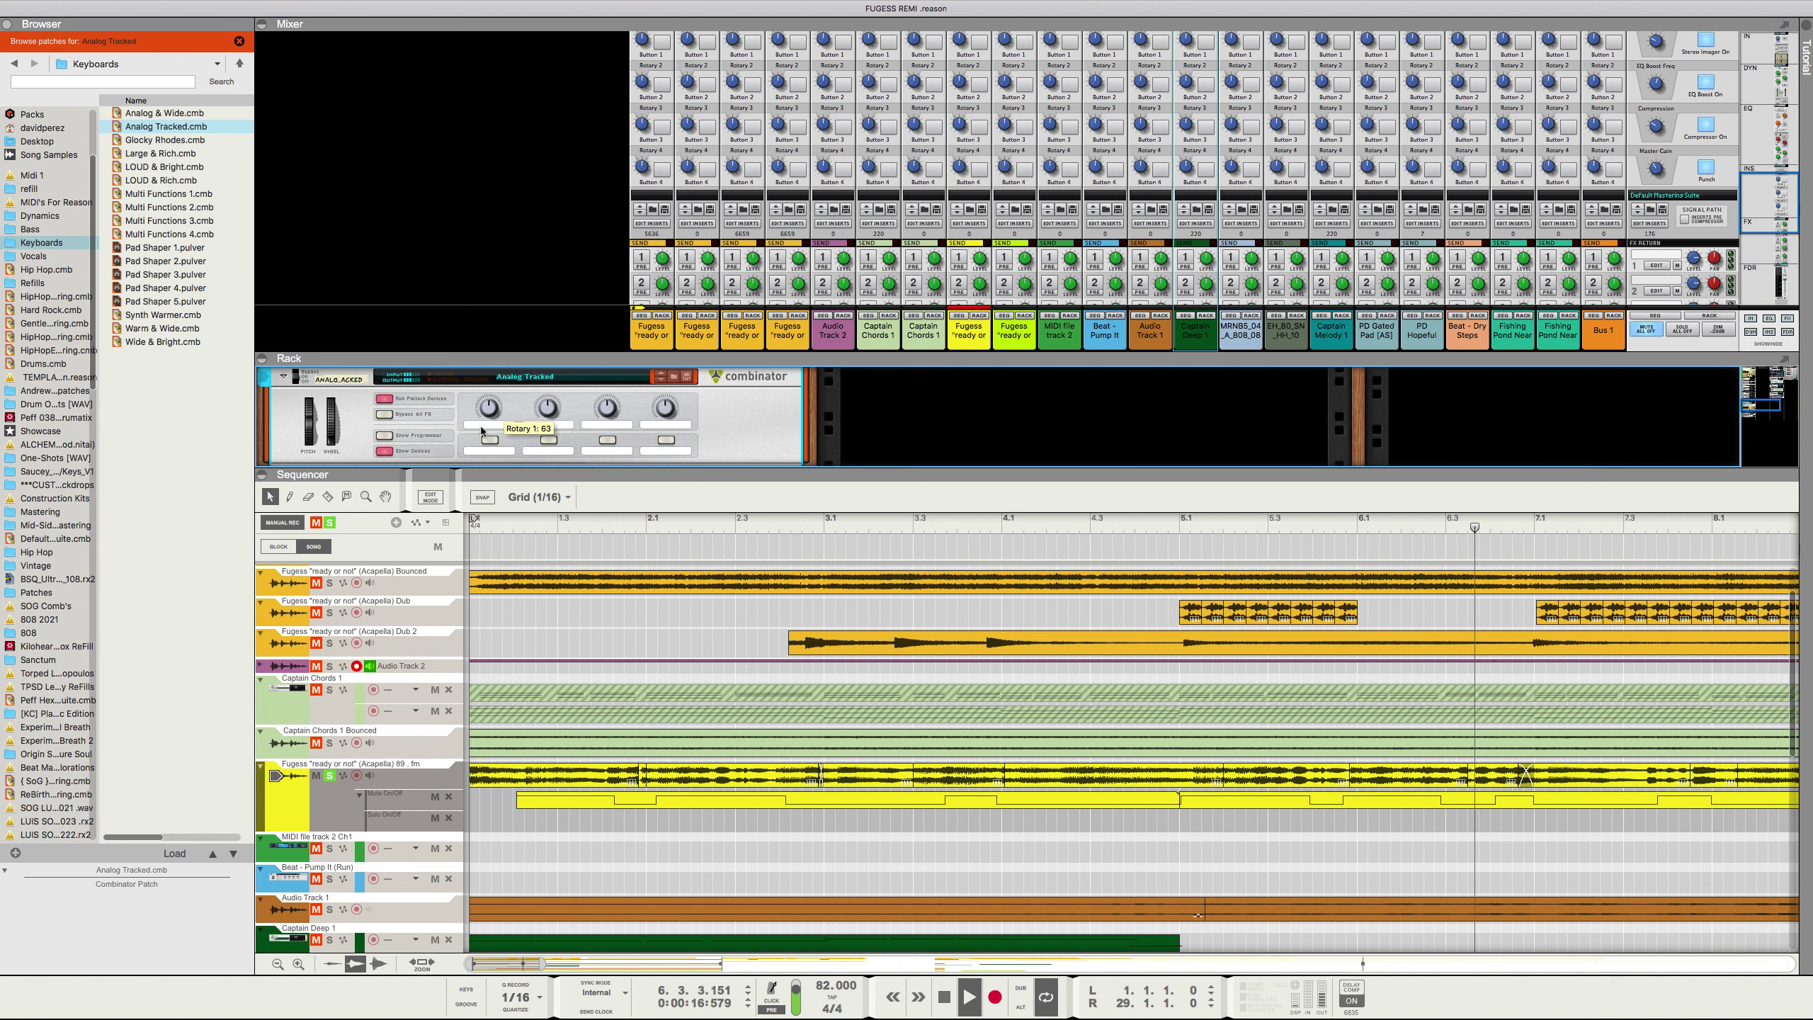
pyautogui.moveTo(504, 474); pyautogui.dragTo(506, 744)
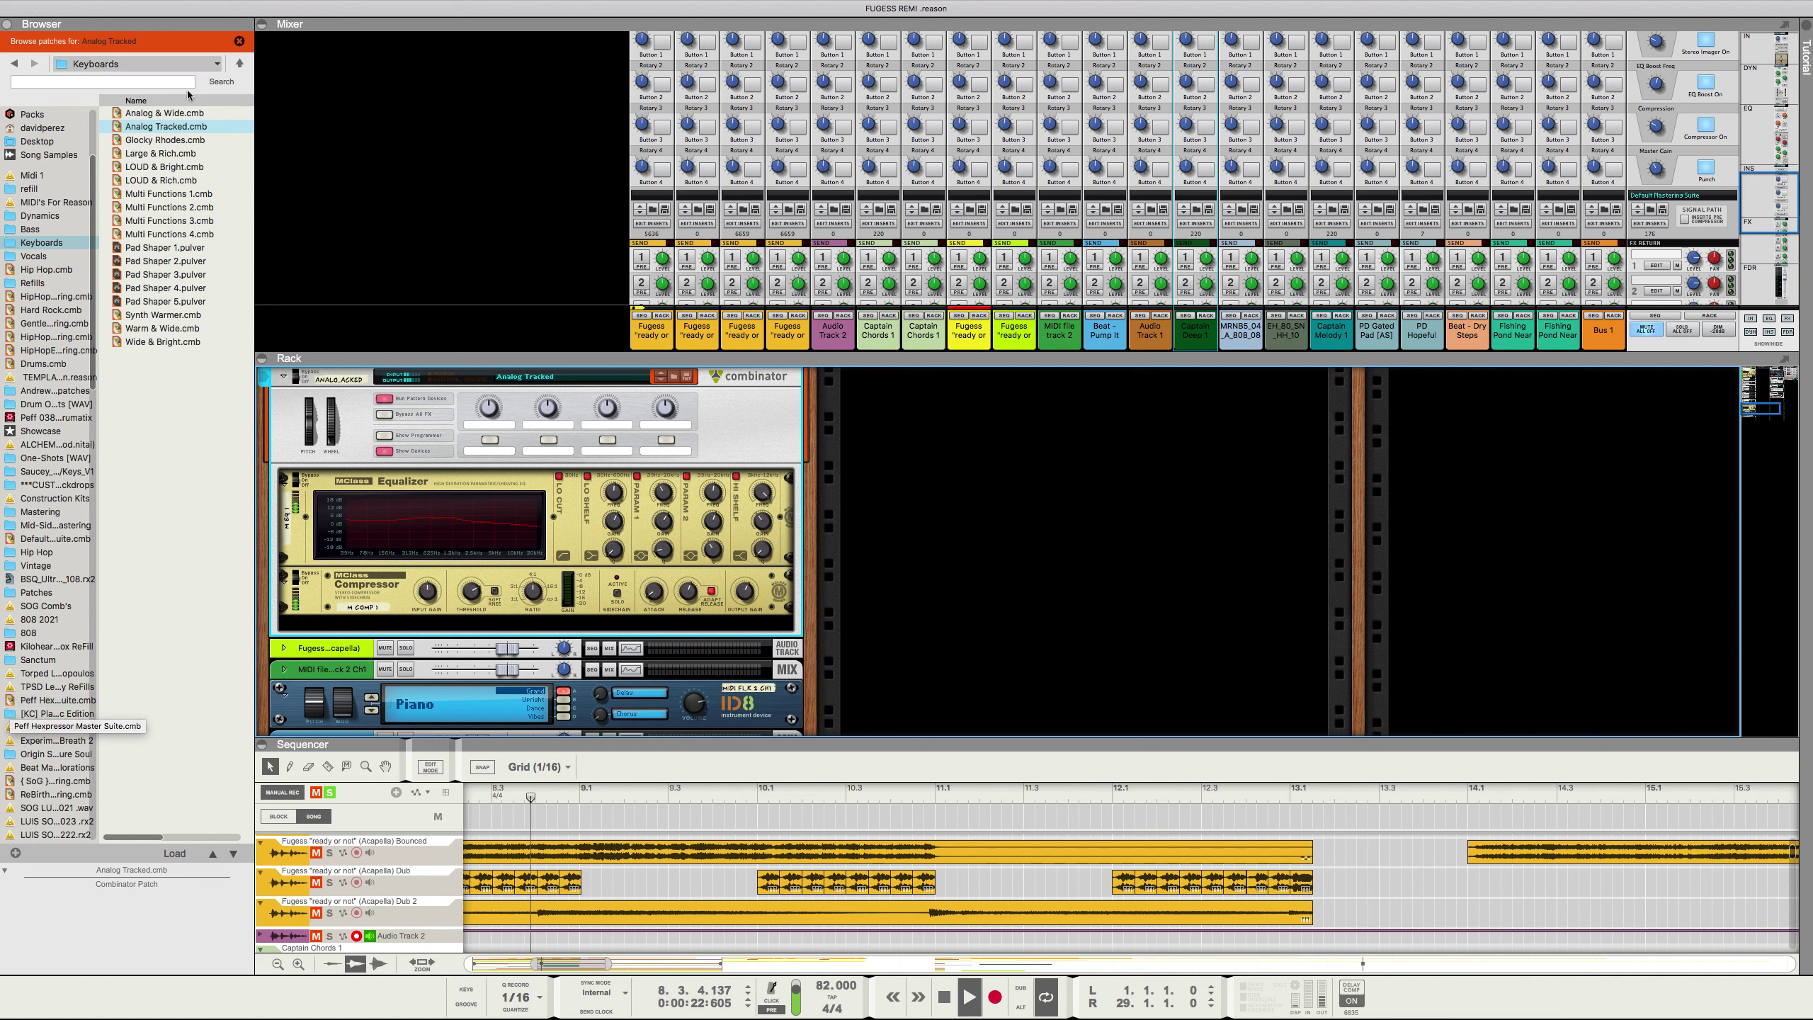
# Step: List Effects in the Browser and select SADIST Saturation Distortion
pyautogui.click(65, 128)
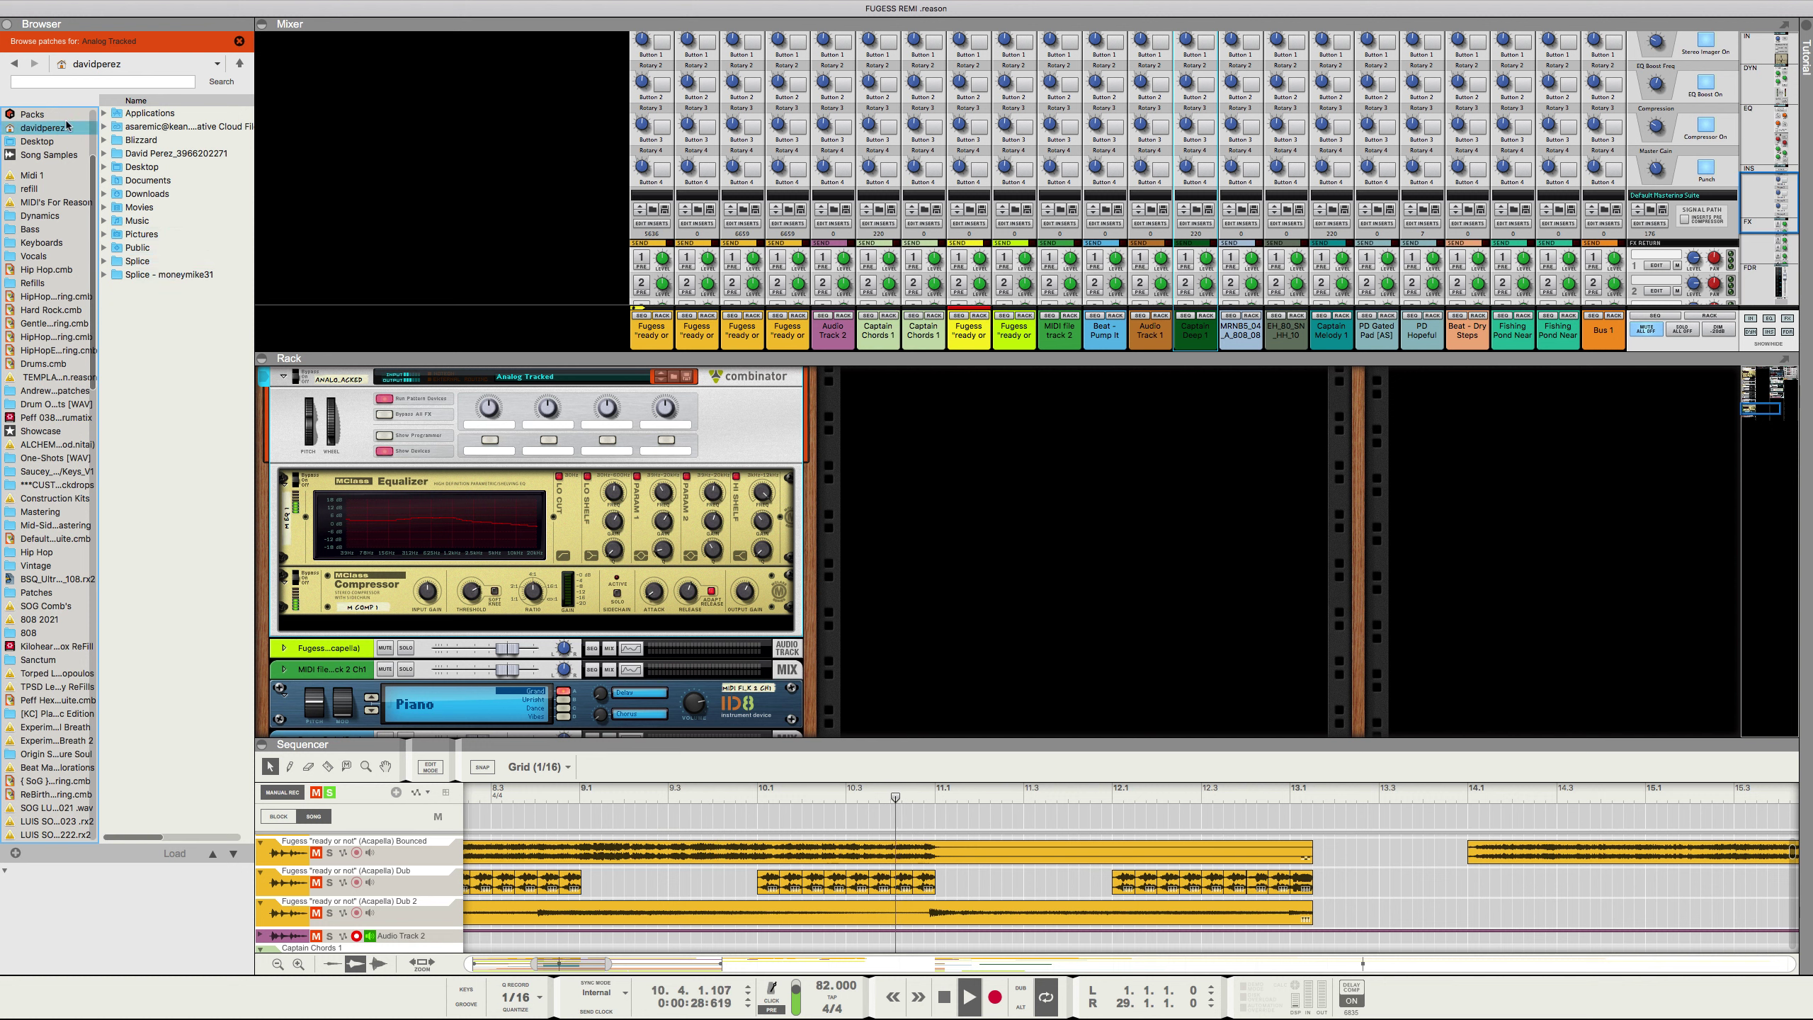
pyautogui.click(243, 40)
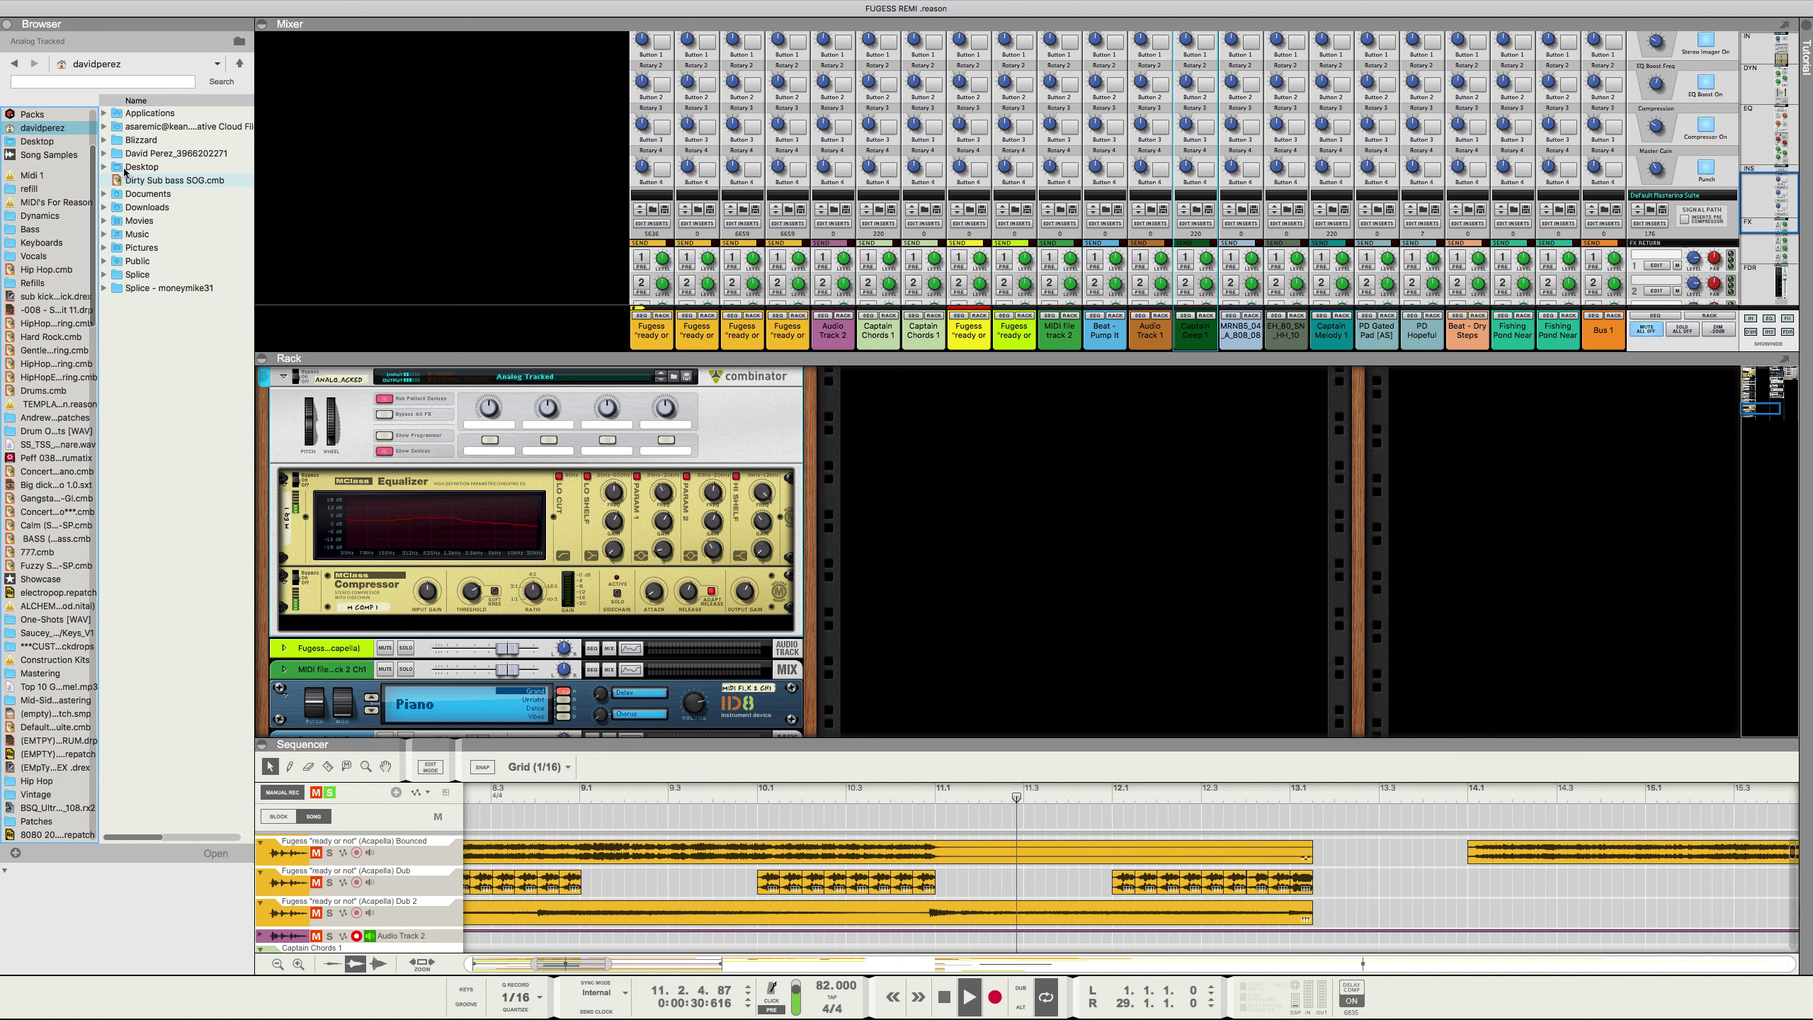
pyautogui.scroll(3, 14, 135)
pyautogui.click(34, 125)
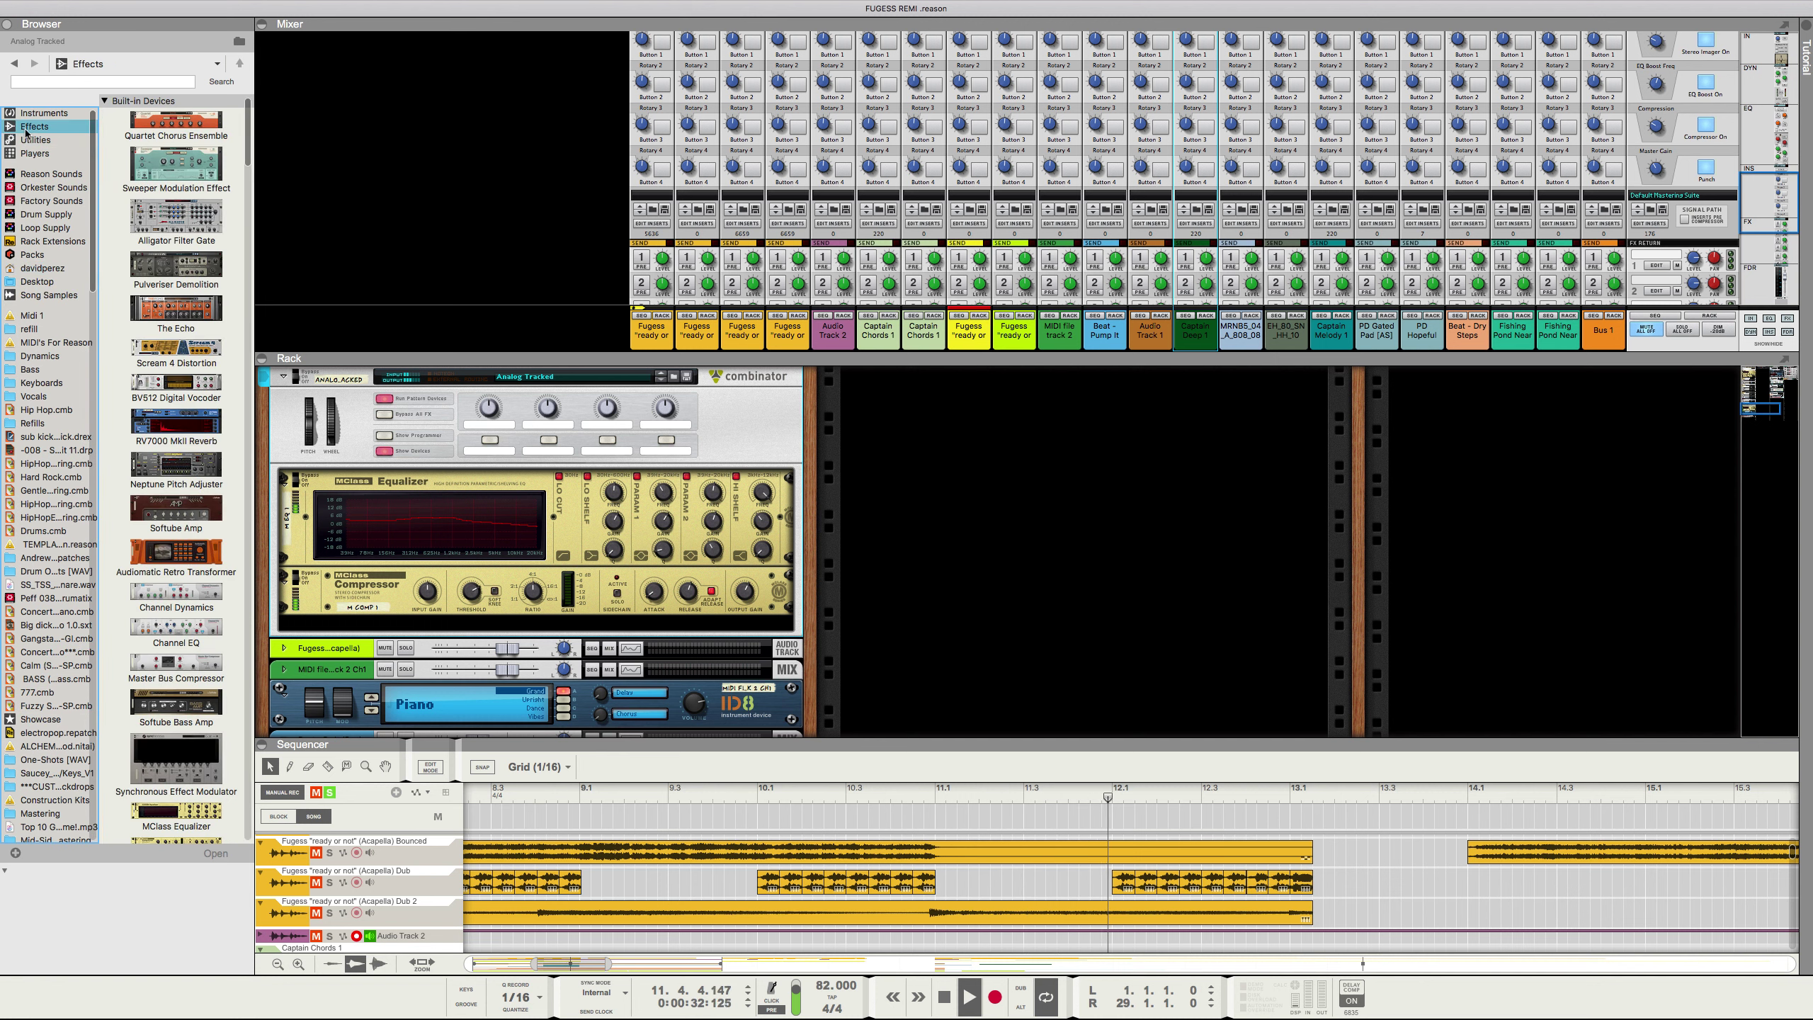
pyautogui.click(175, 254)
pyautogui.scroll(-10, 175, 254)
pyautogui.scroll(-10, 173, 253)
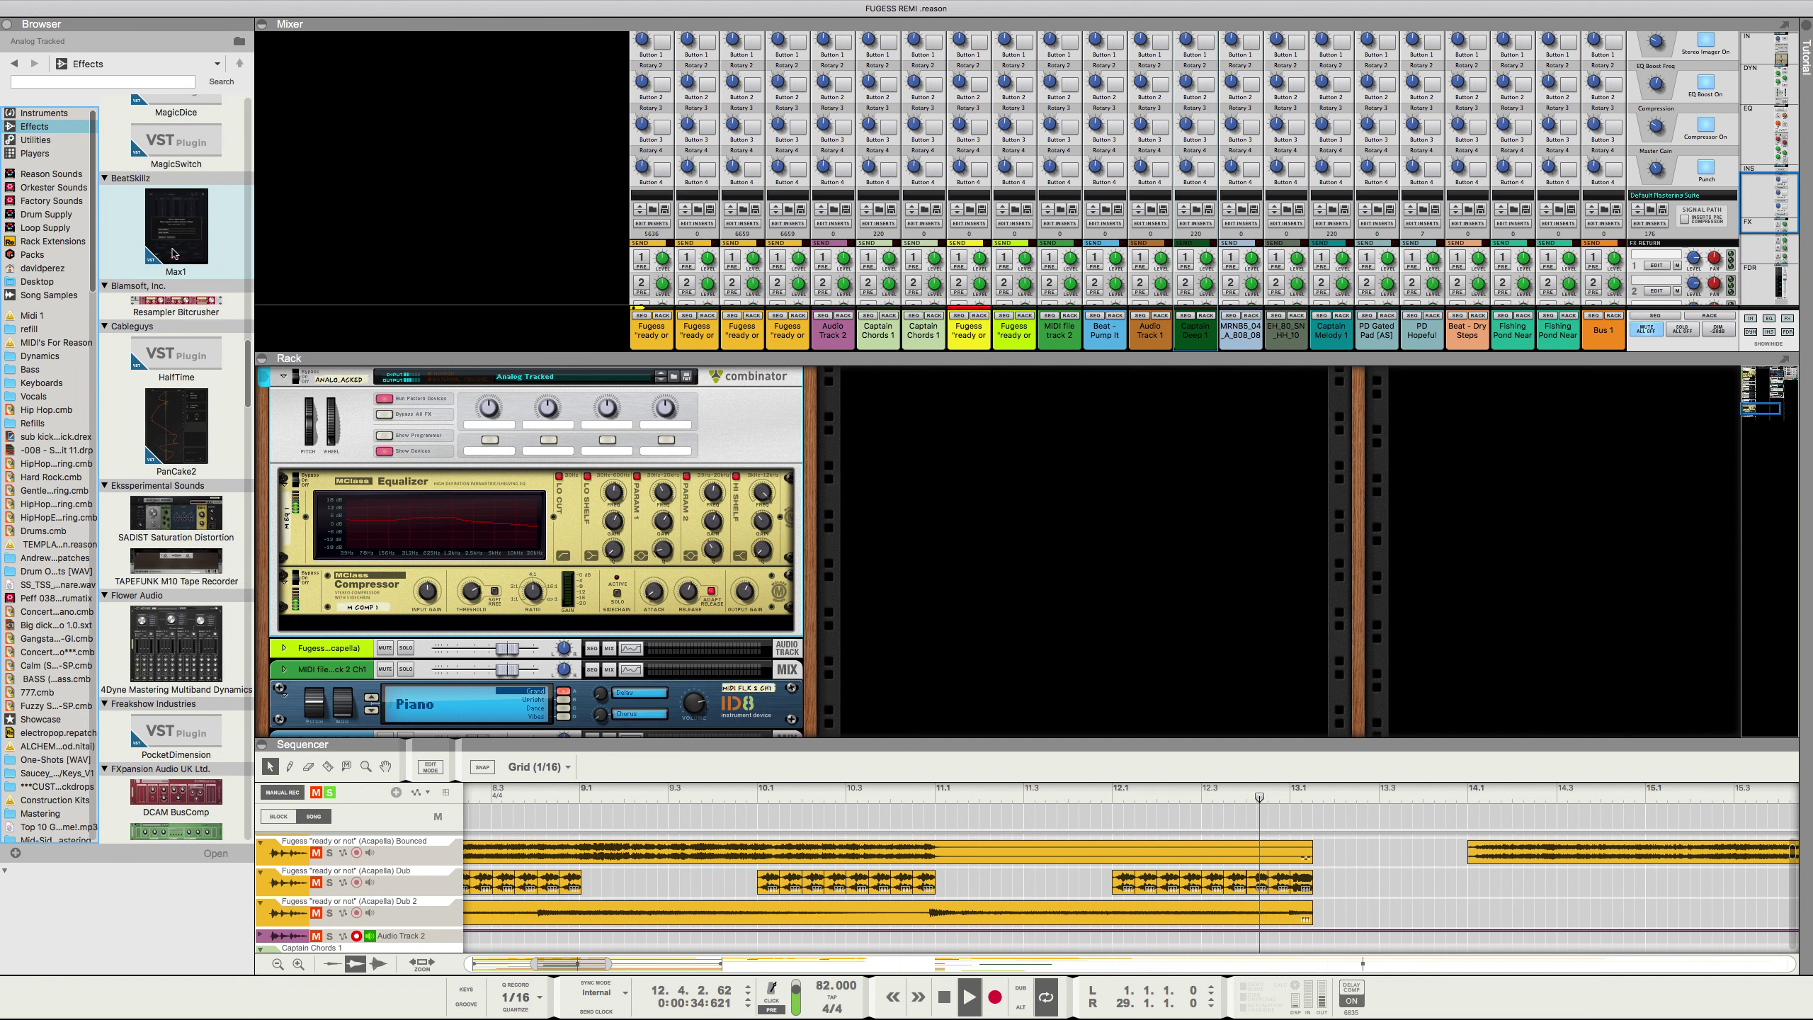
pyautogui.scroll(-5, 173, 253)
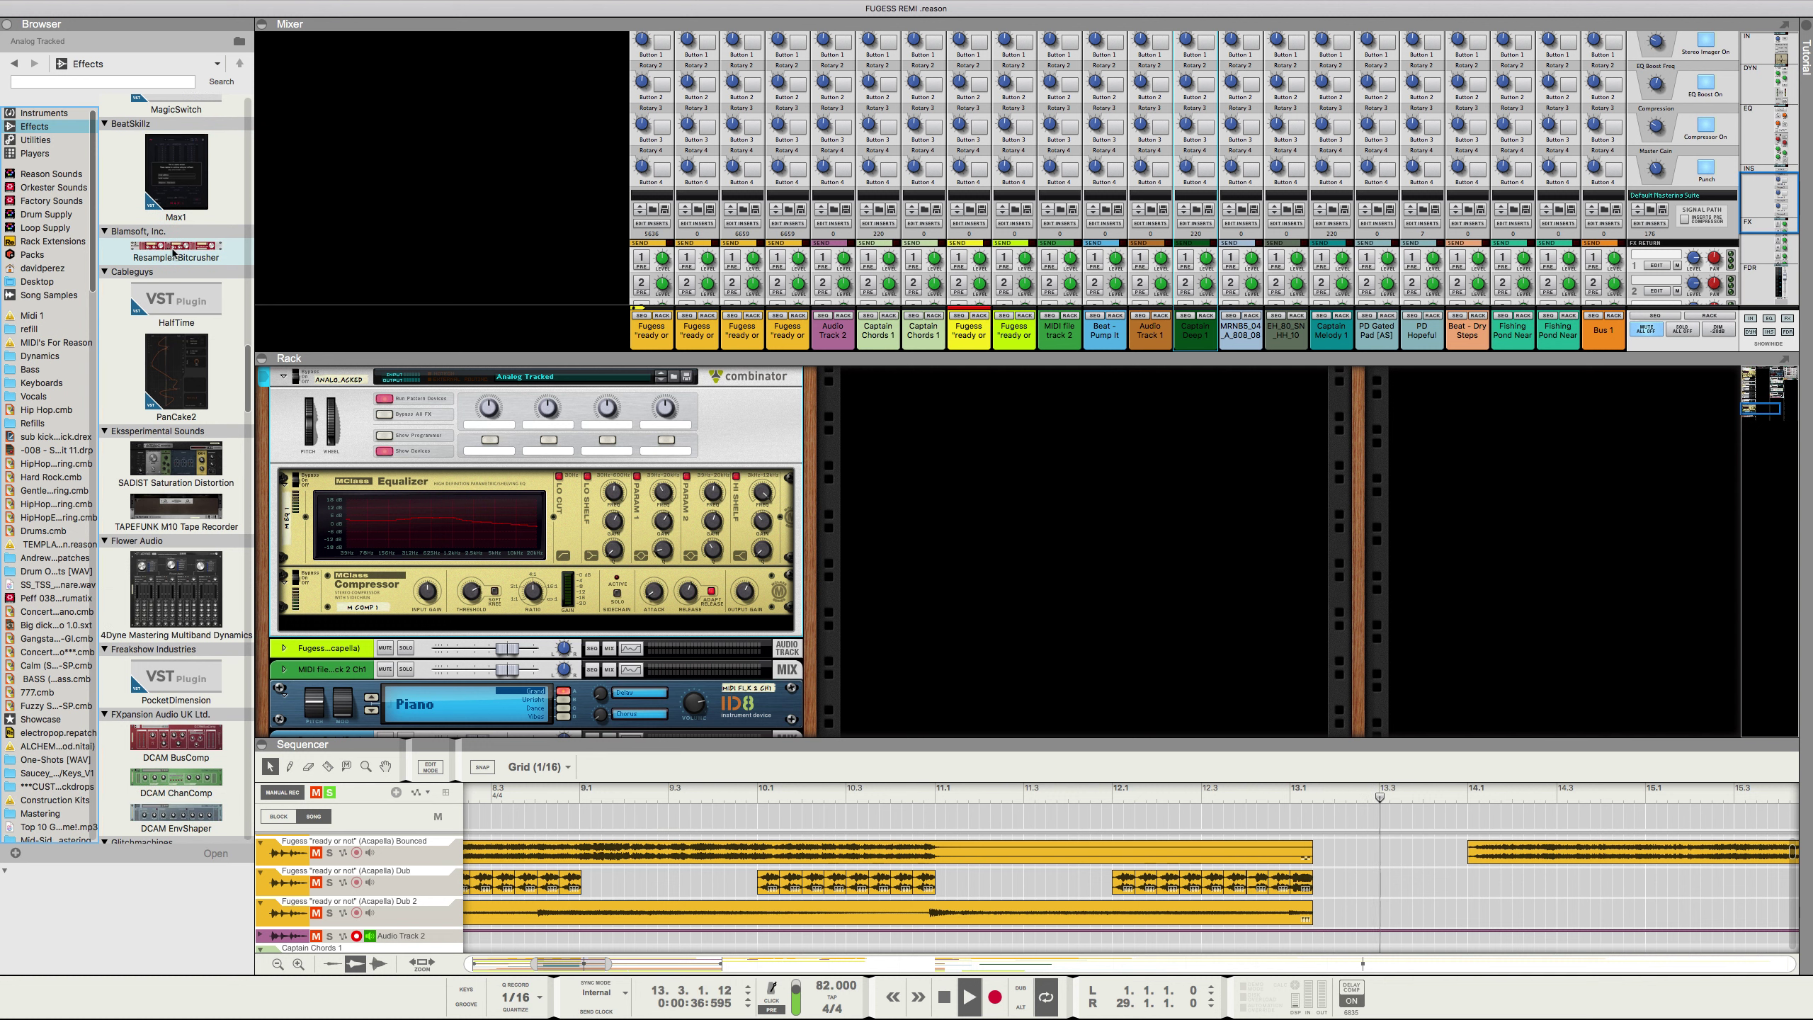
pyautogui.click(184, 219)
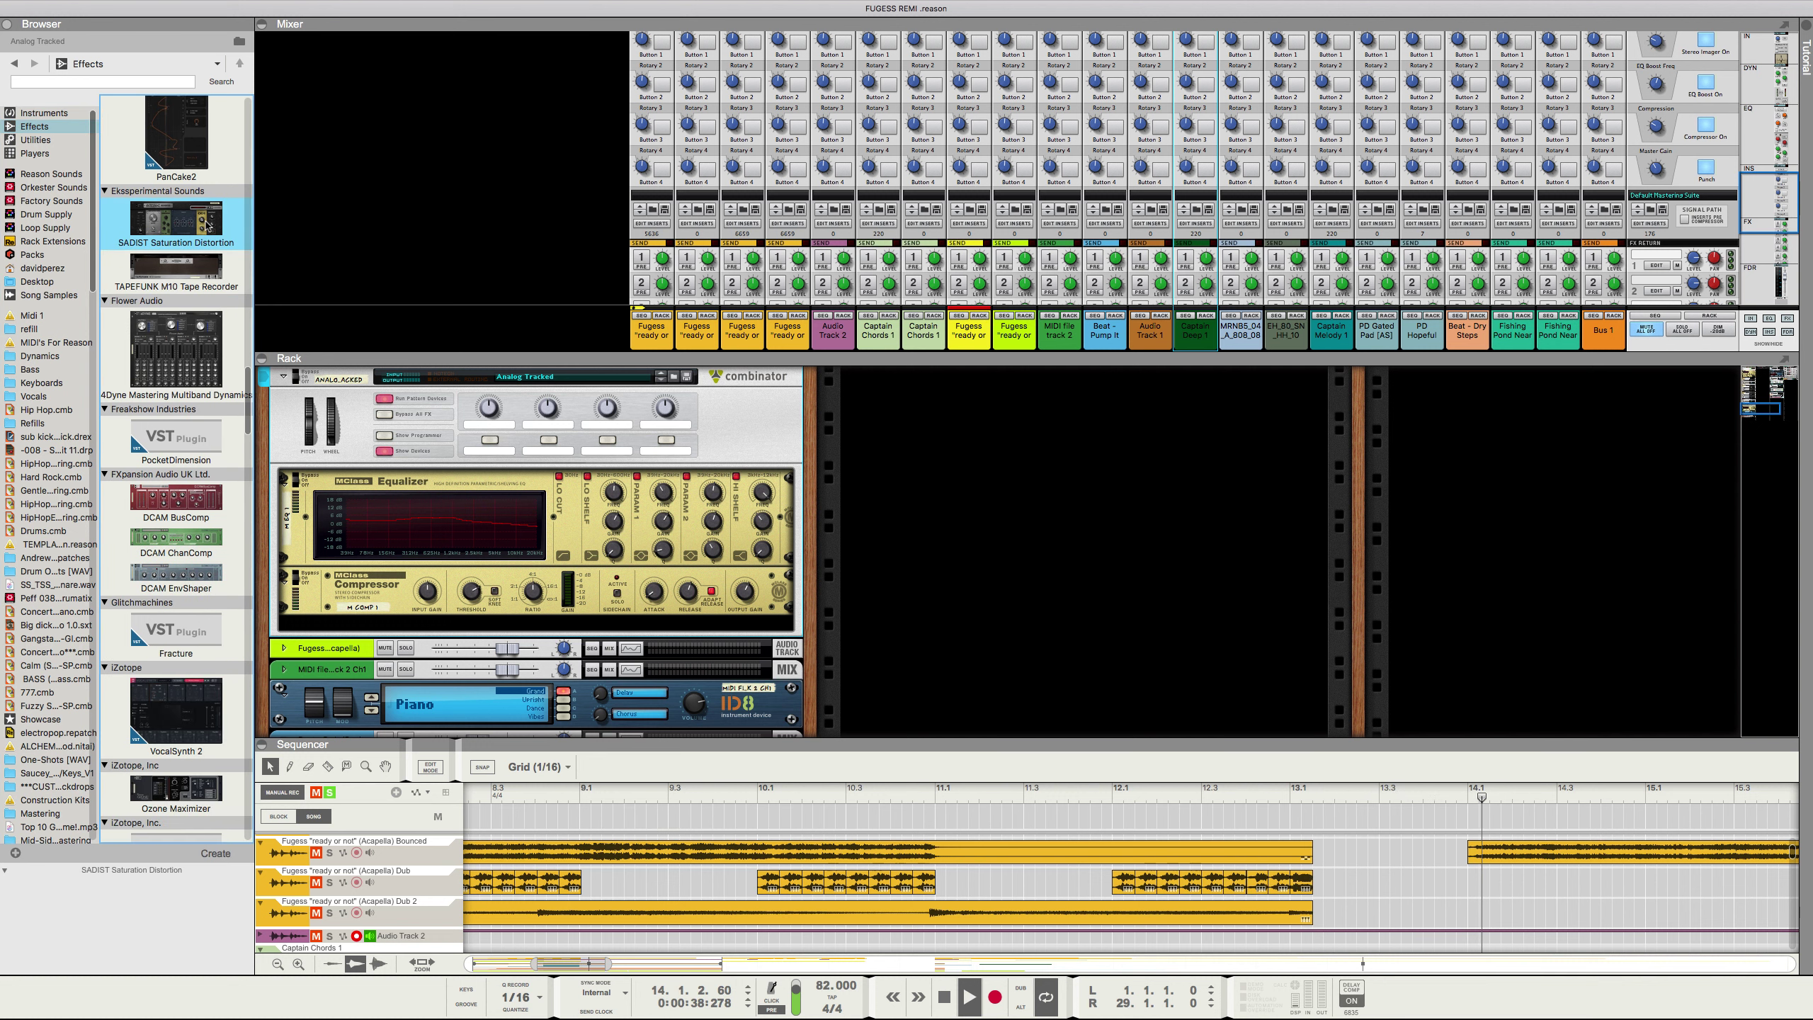
# Step: Add a SADIST to the rack with SAT67 saturation and drive raised to about 31.6 %
pyautogui.doubleClick(209, 228)
pyautogui.press('space')
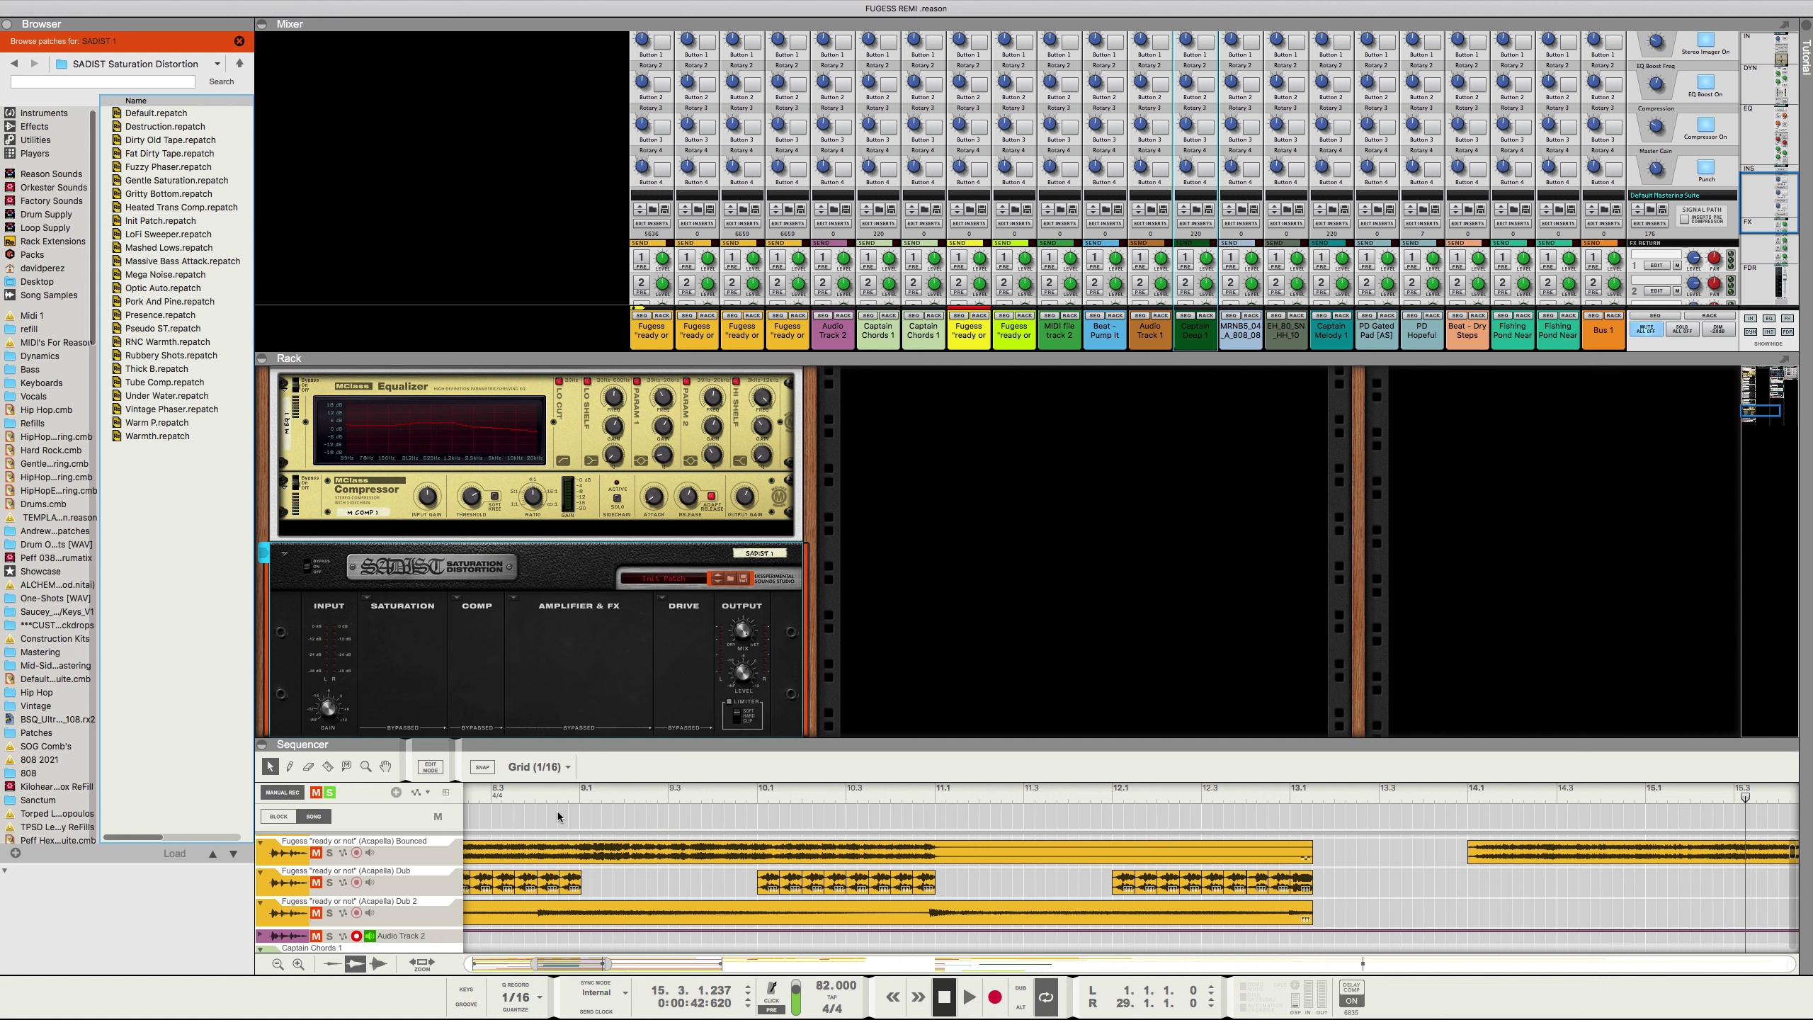
pyautogui.press('space')
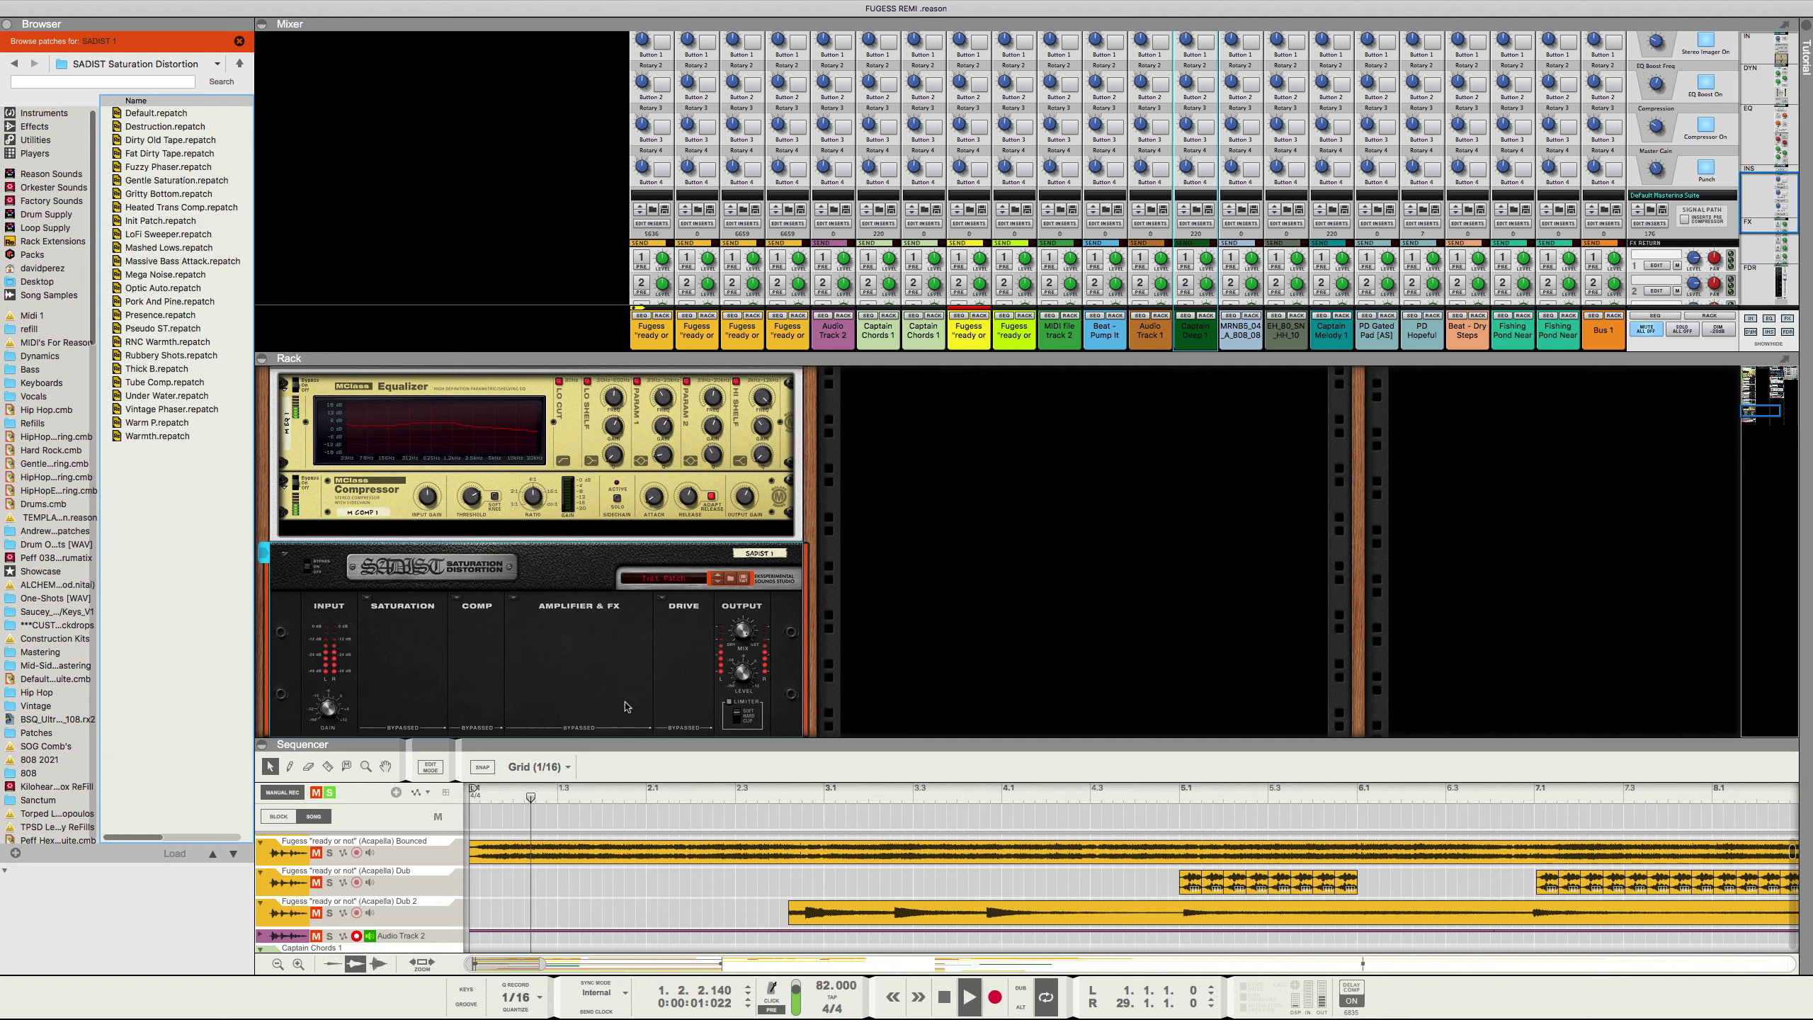
pyautogui.click(367, 600)
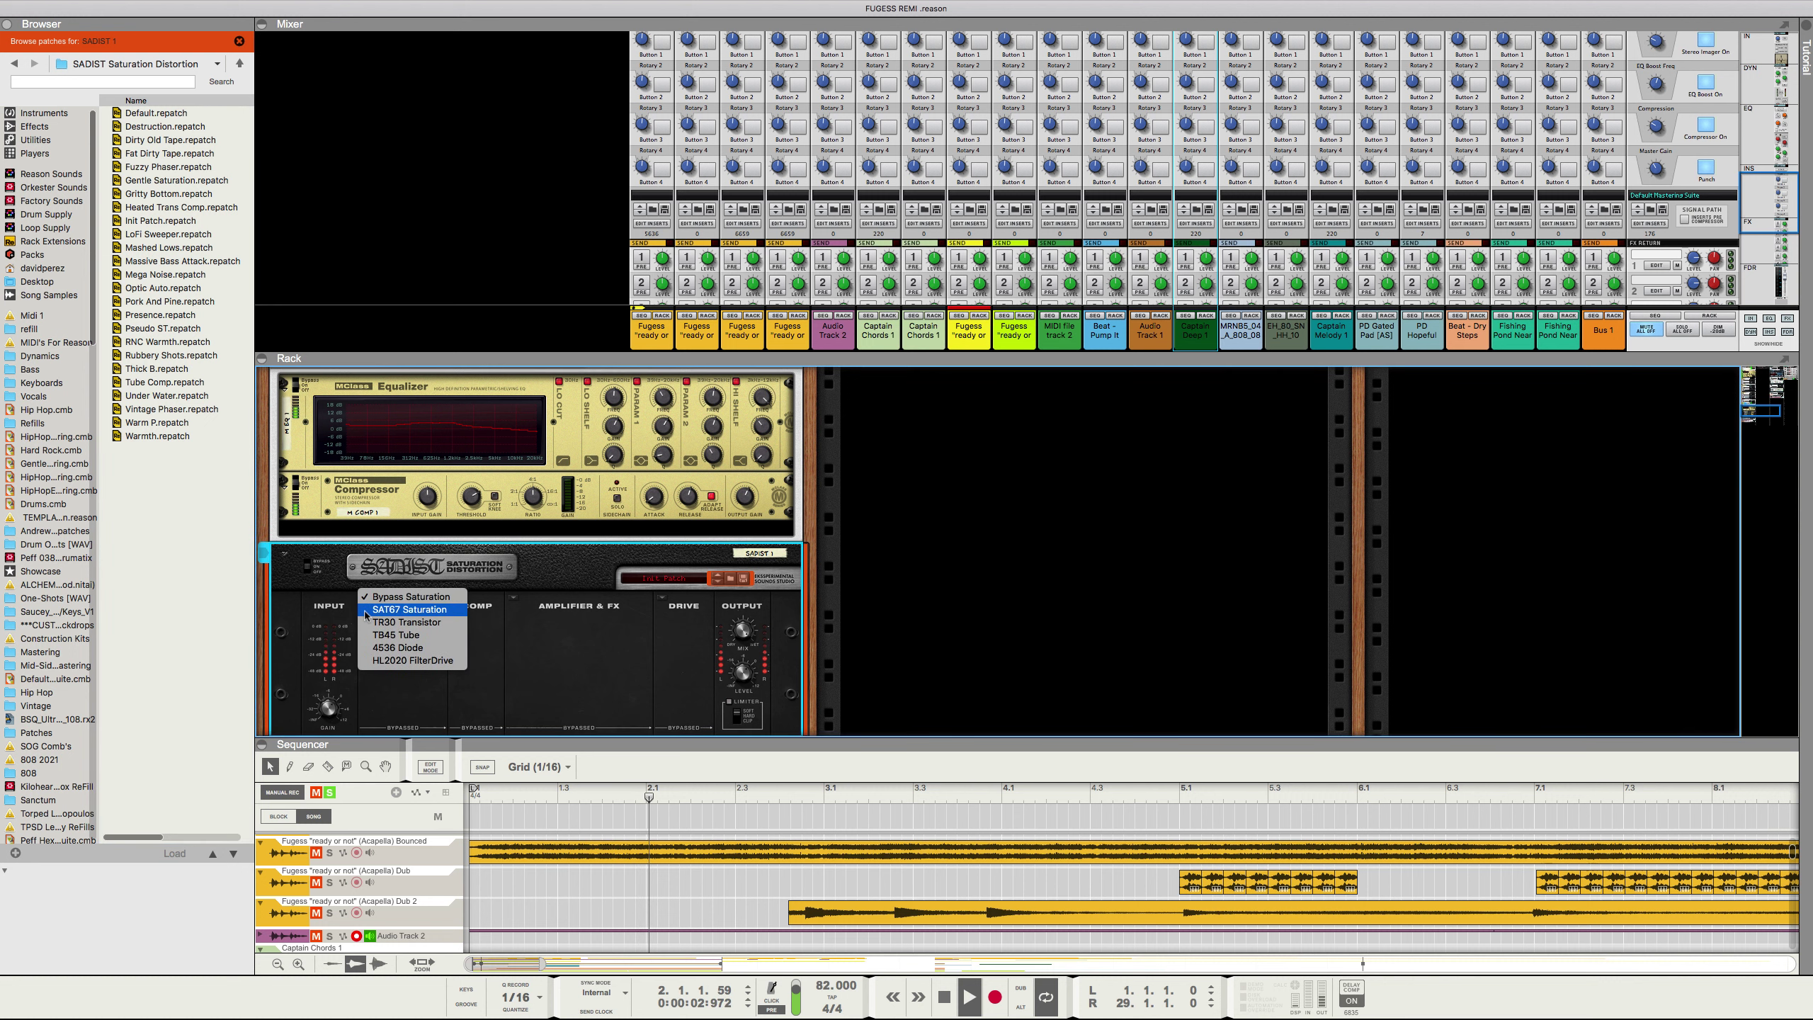
pyautogui.click(367, 611)
pyautogui.moveTo(402, 648)
pyautogui.mouseDown()
pyautogui.moveTo(416, 588)
pyautogui.moveTo(402, 625)
pyautogui.mouseUp()
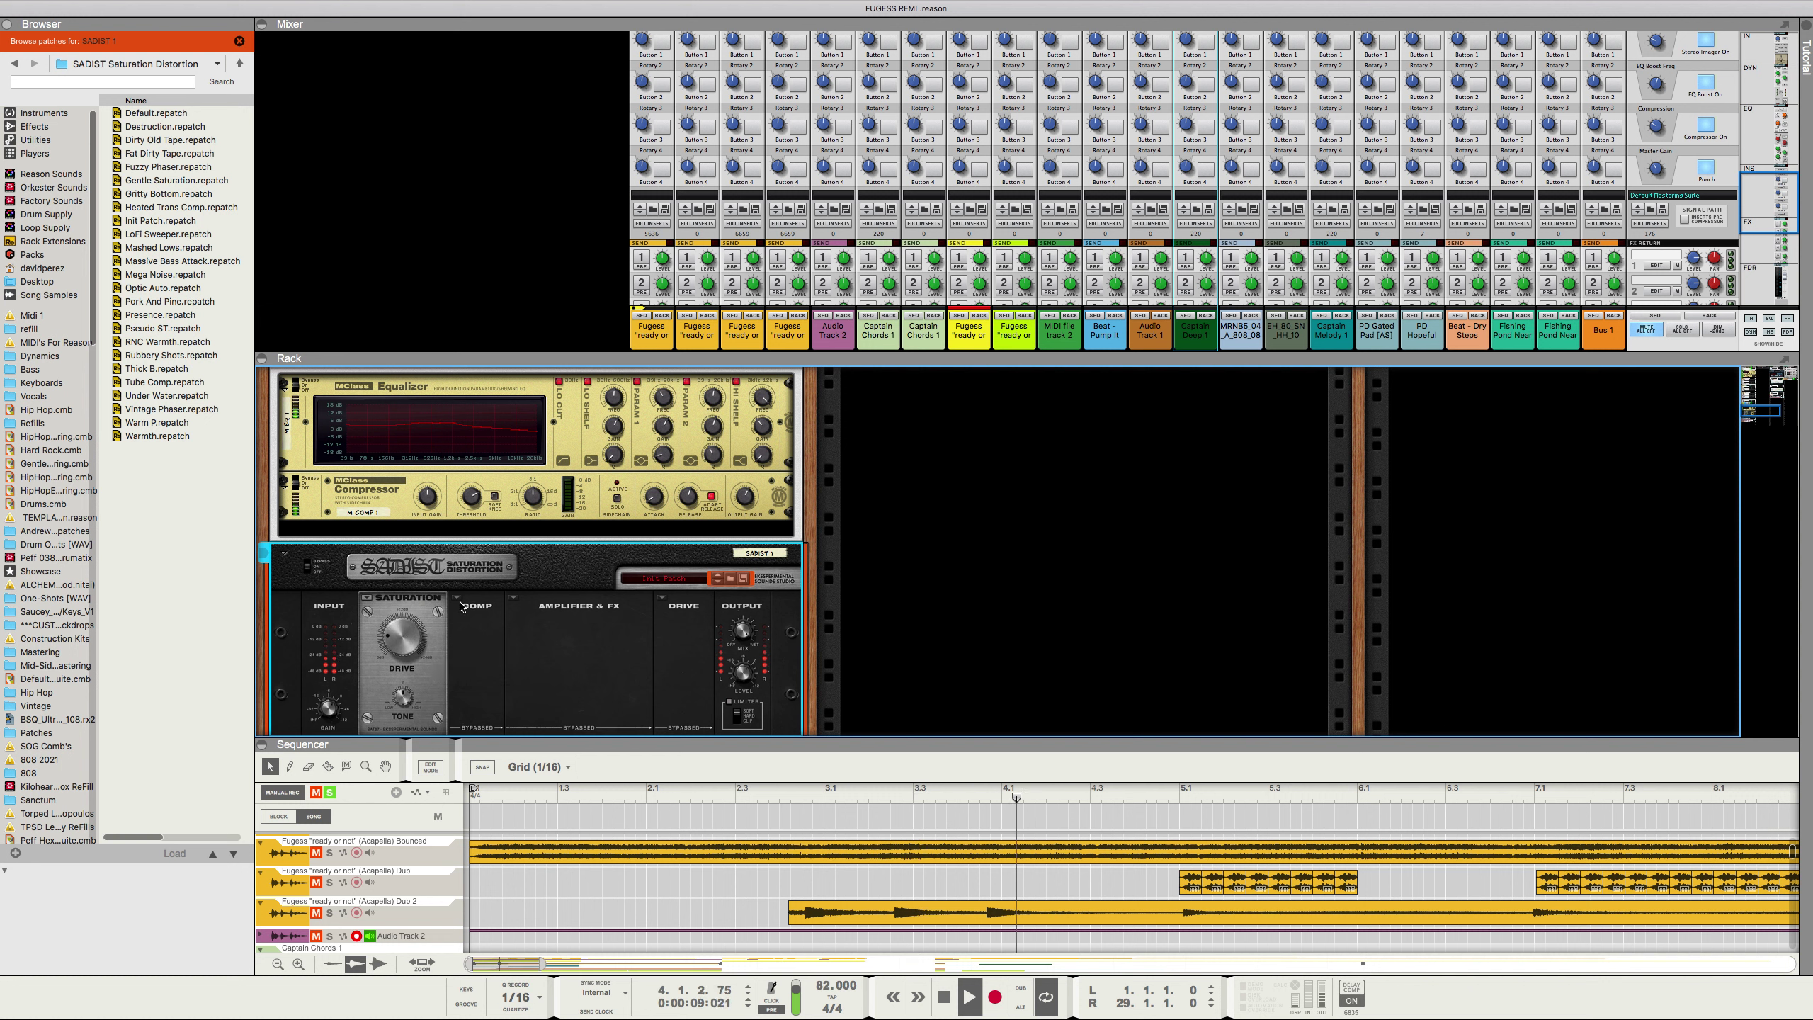
# Step: Load the OpticAuto compressor, PSE315 EQ and DEQ modules into the SADIST slots
pyautogui.click(460, 606)
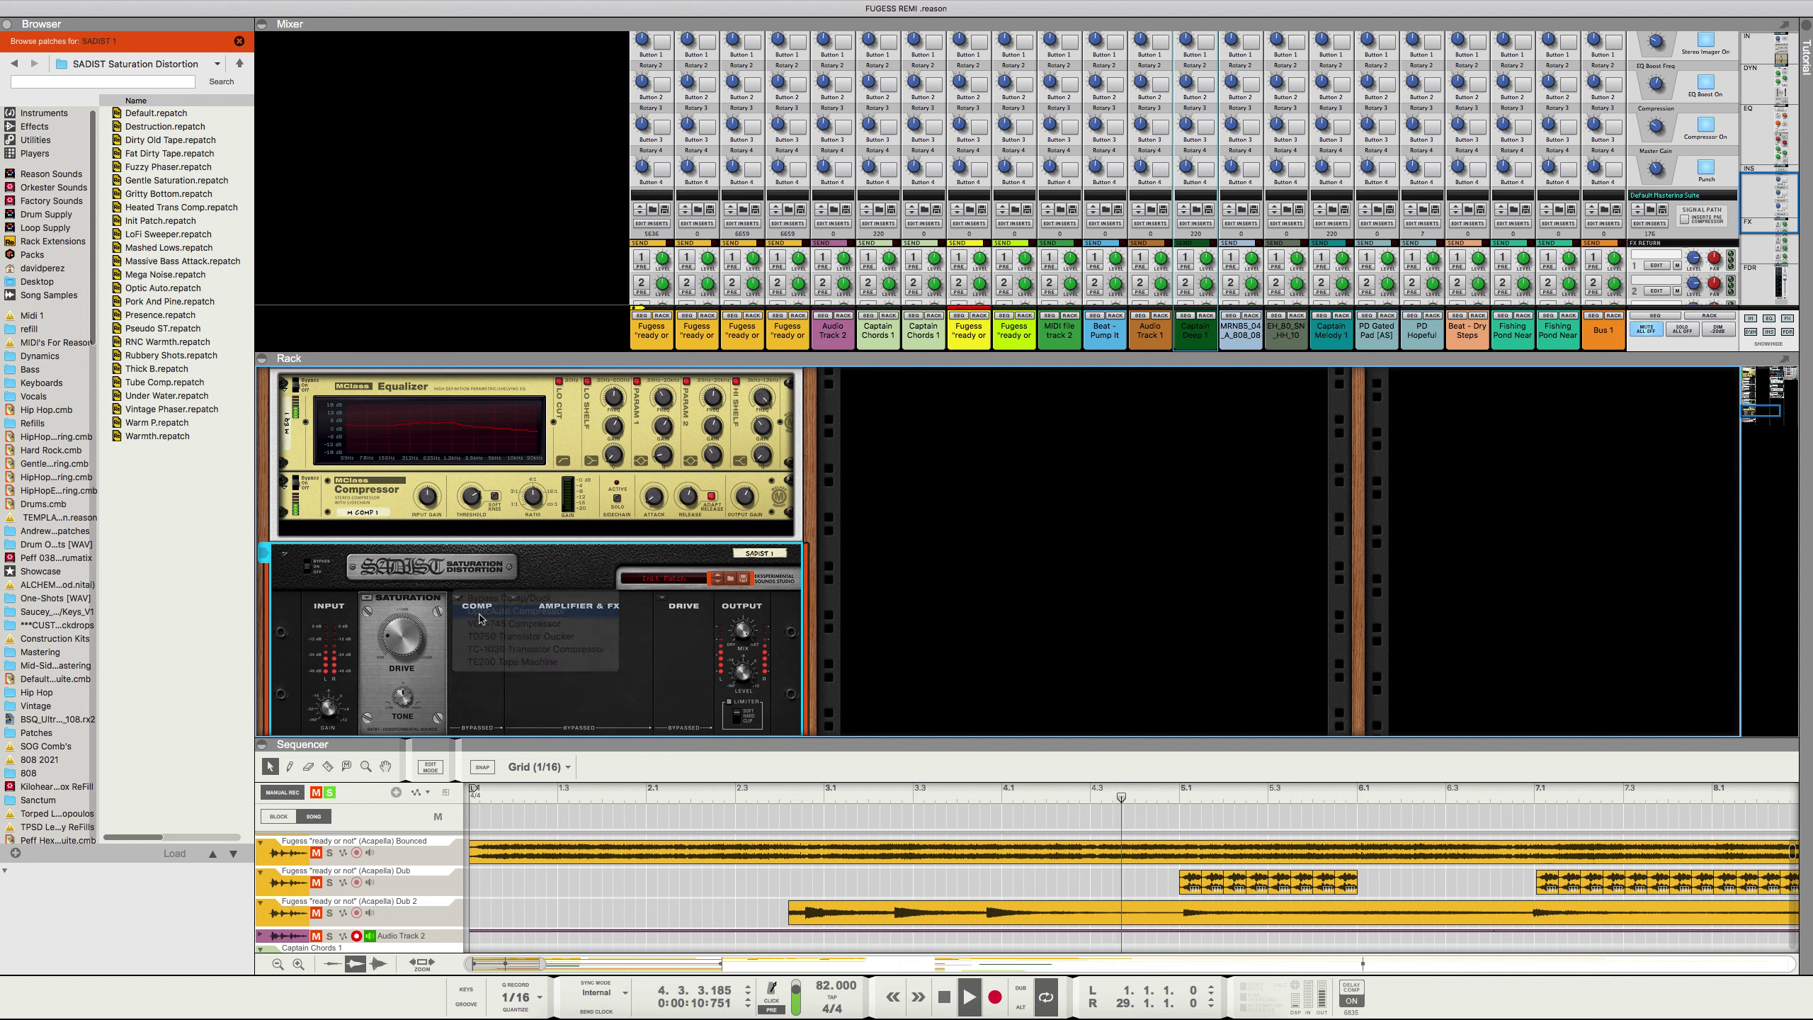
pyautogui.click(481, 614)
pyautogui.click(522, 607)
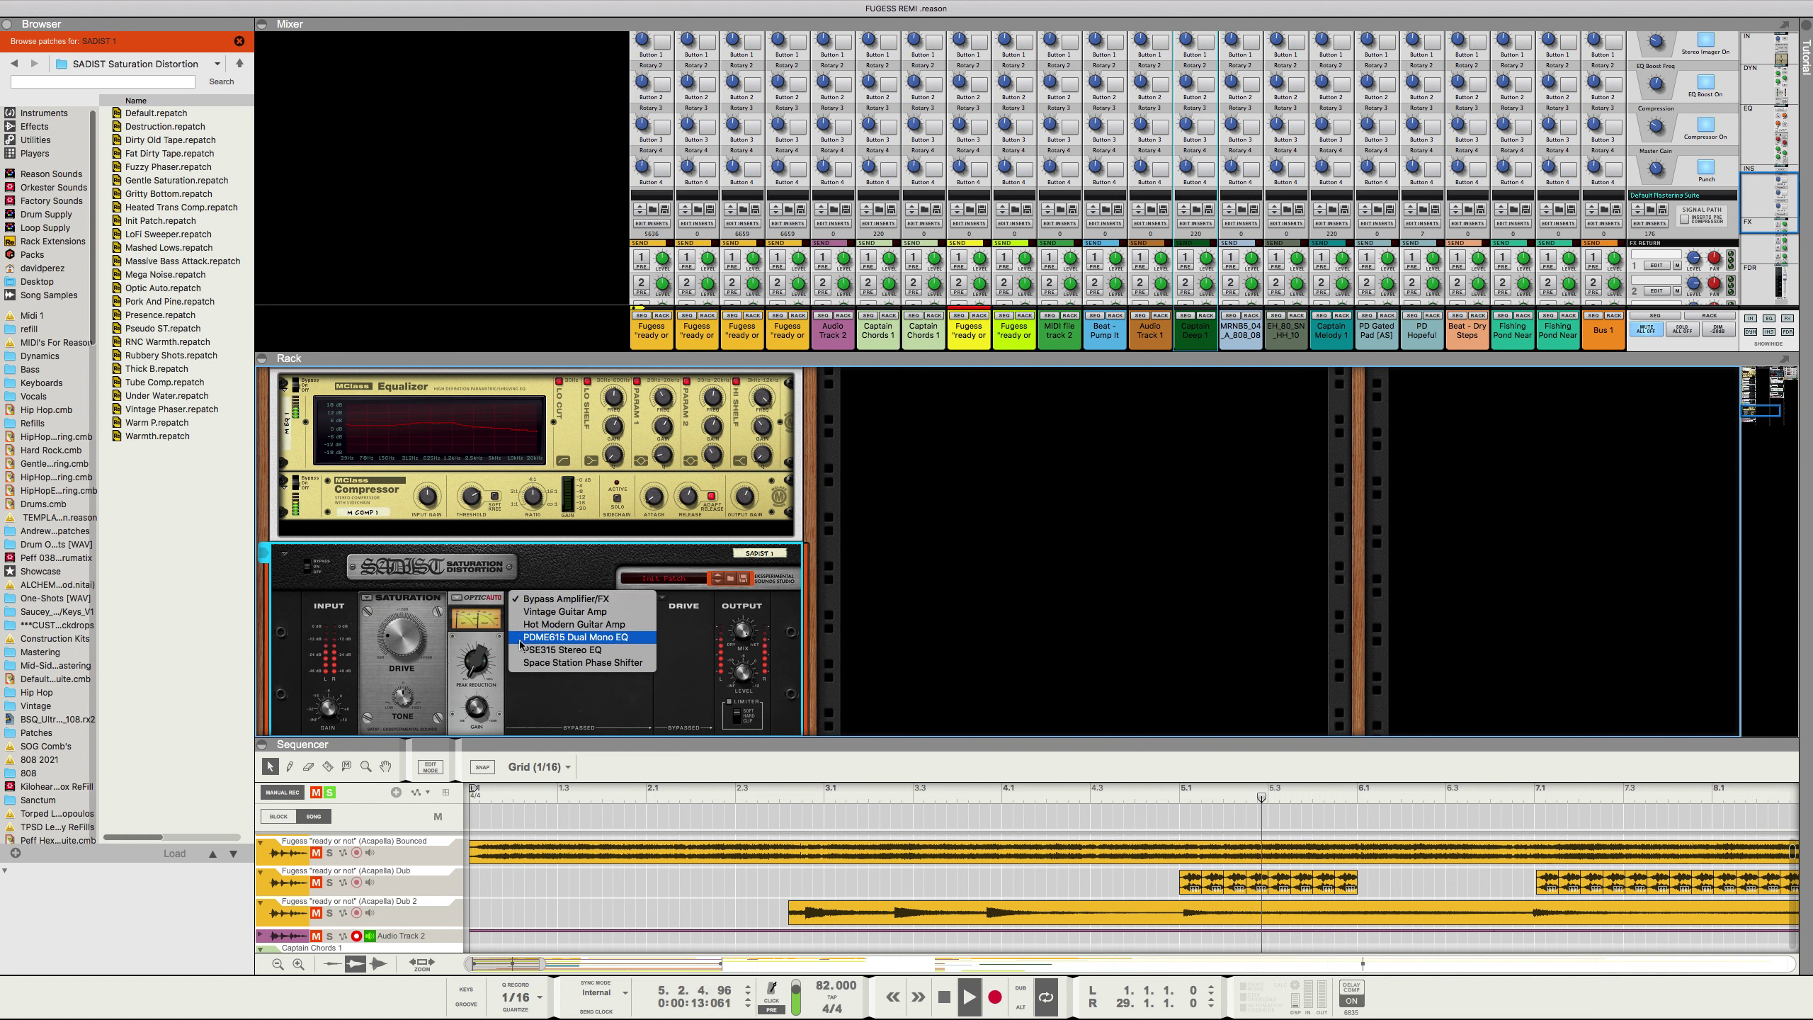
pyautogui.click(524, 617)
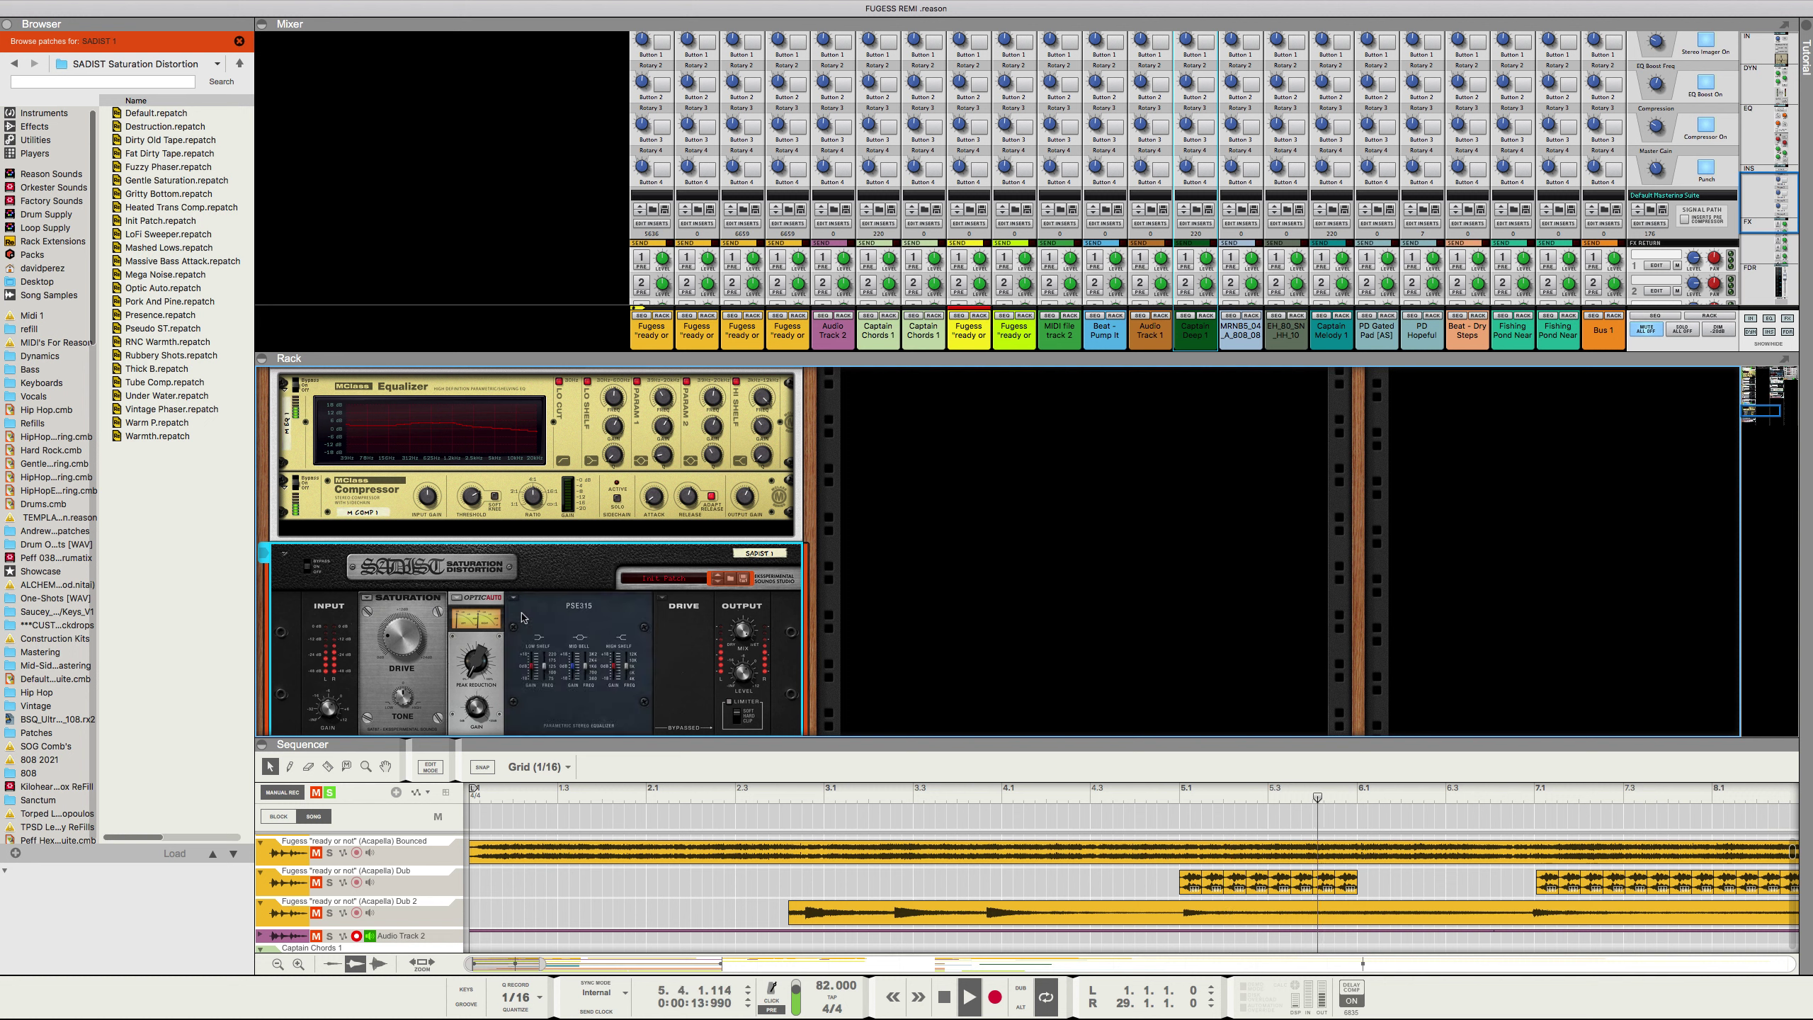
pyautogui.click(658, 600)
pyautogui.click(649, 609)
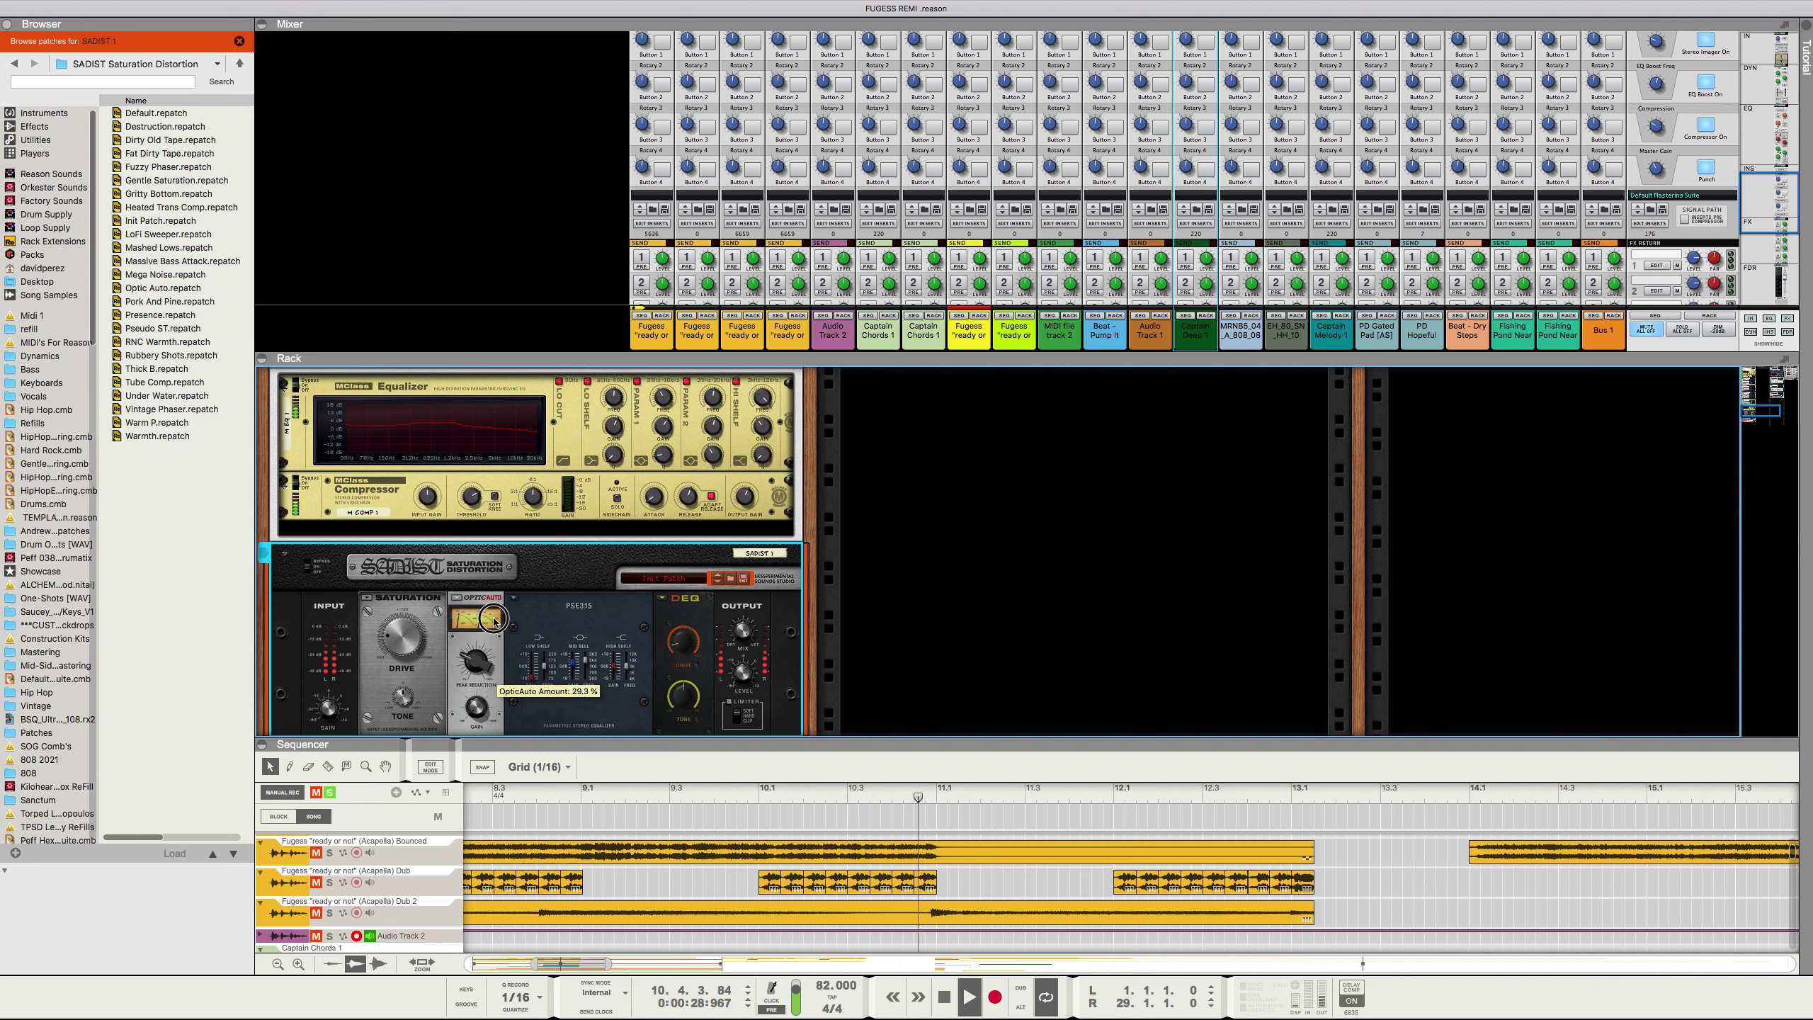
# Step: Close the SADIST patch browser, list Effects, and select Arturia's Chorus DIMENSION-D
pyautogui.moveTo(515, 798); pyautogui.dragTo(318, 821)
pyautogui.click(626, 723)
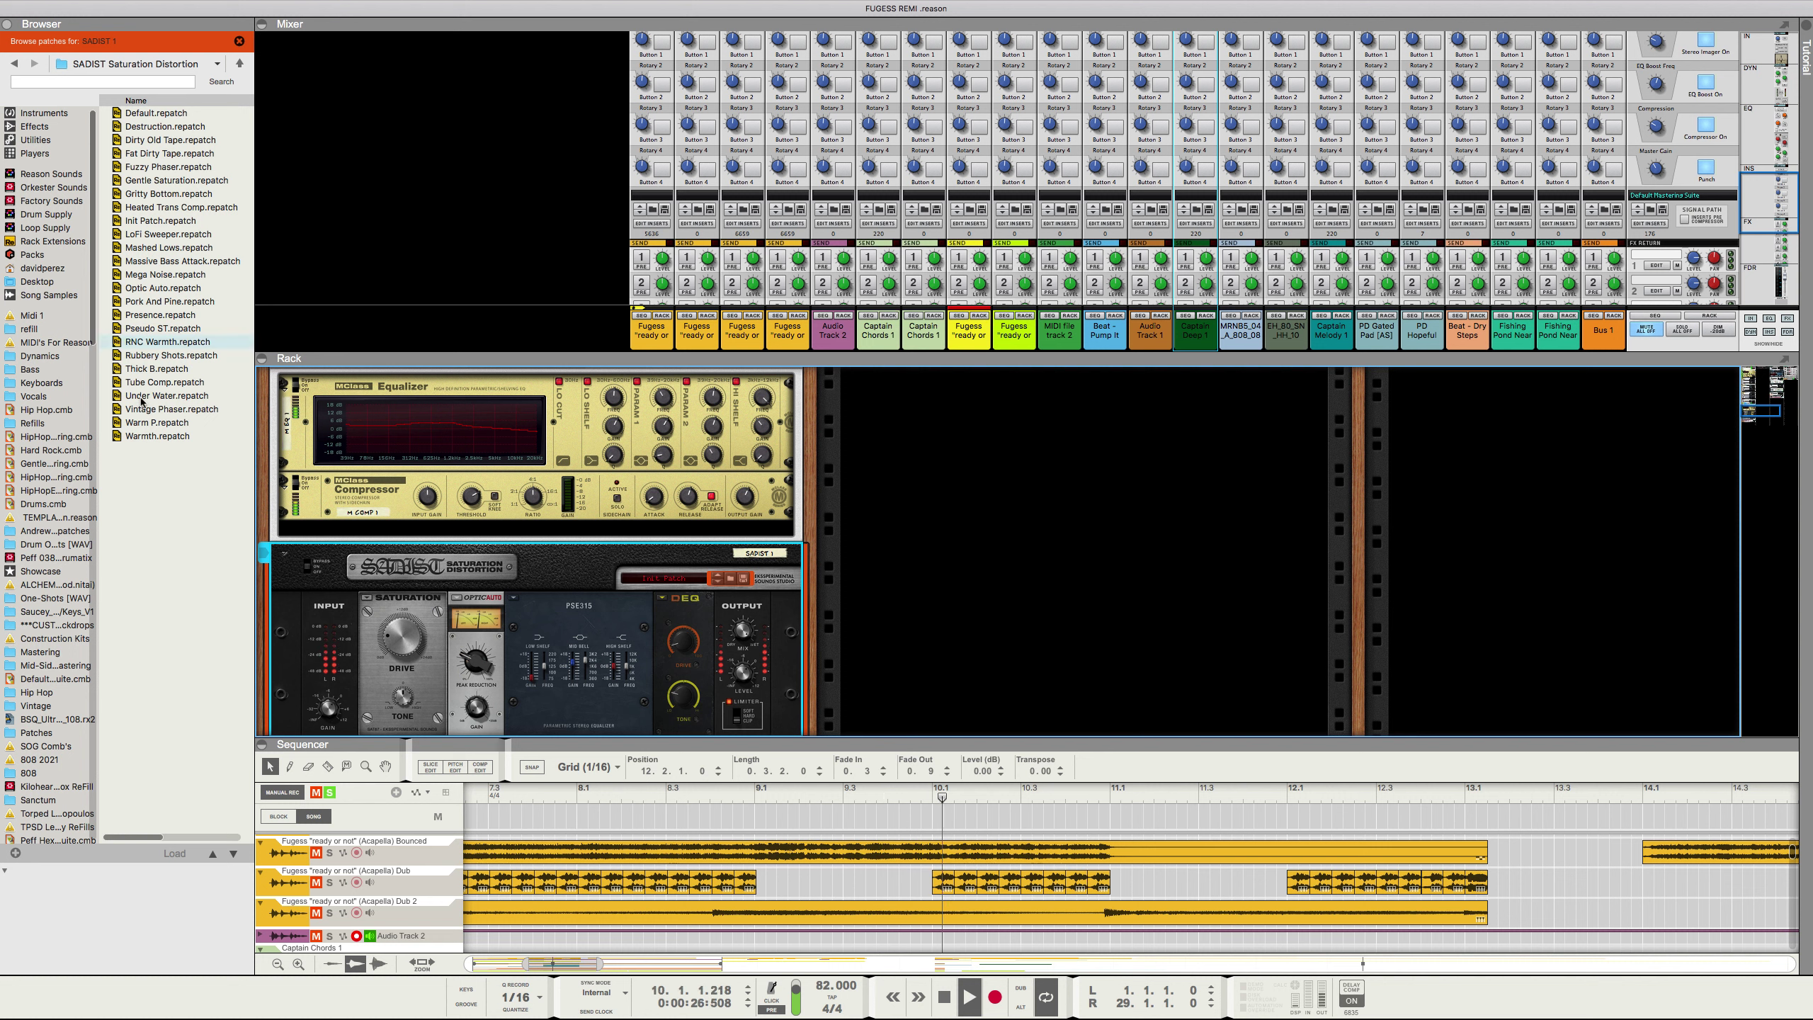
pyautogui.click(239, 37)
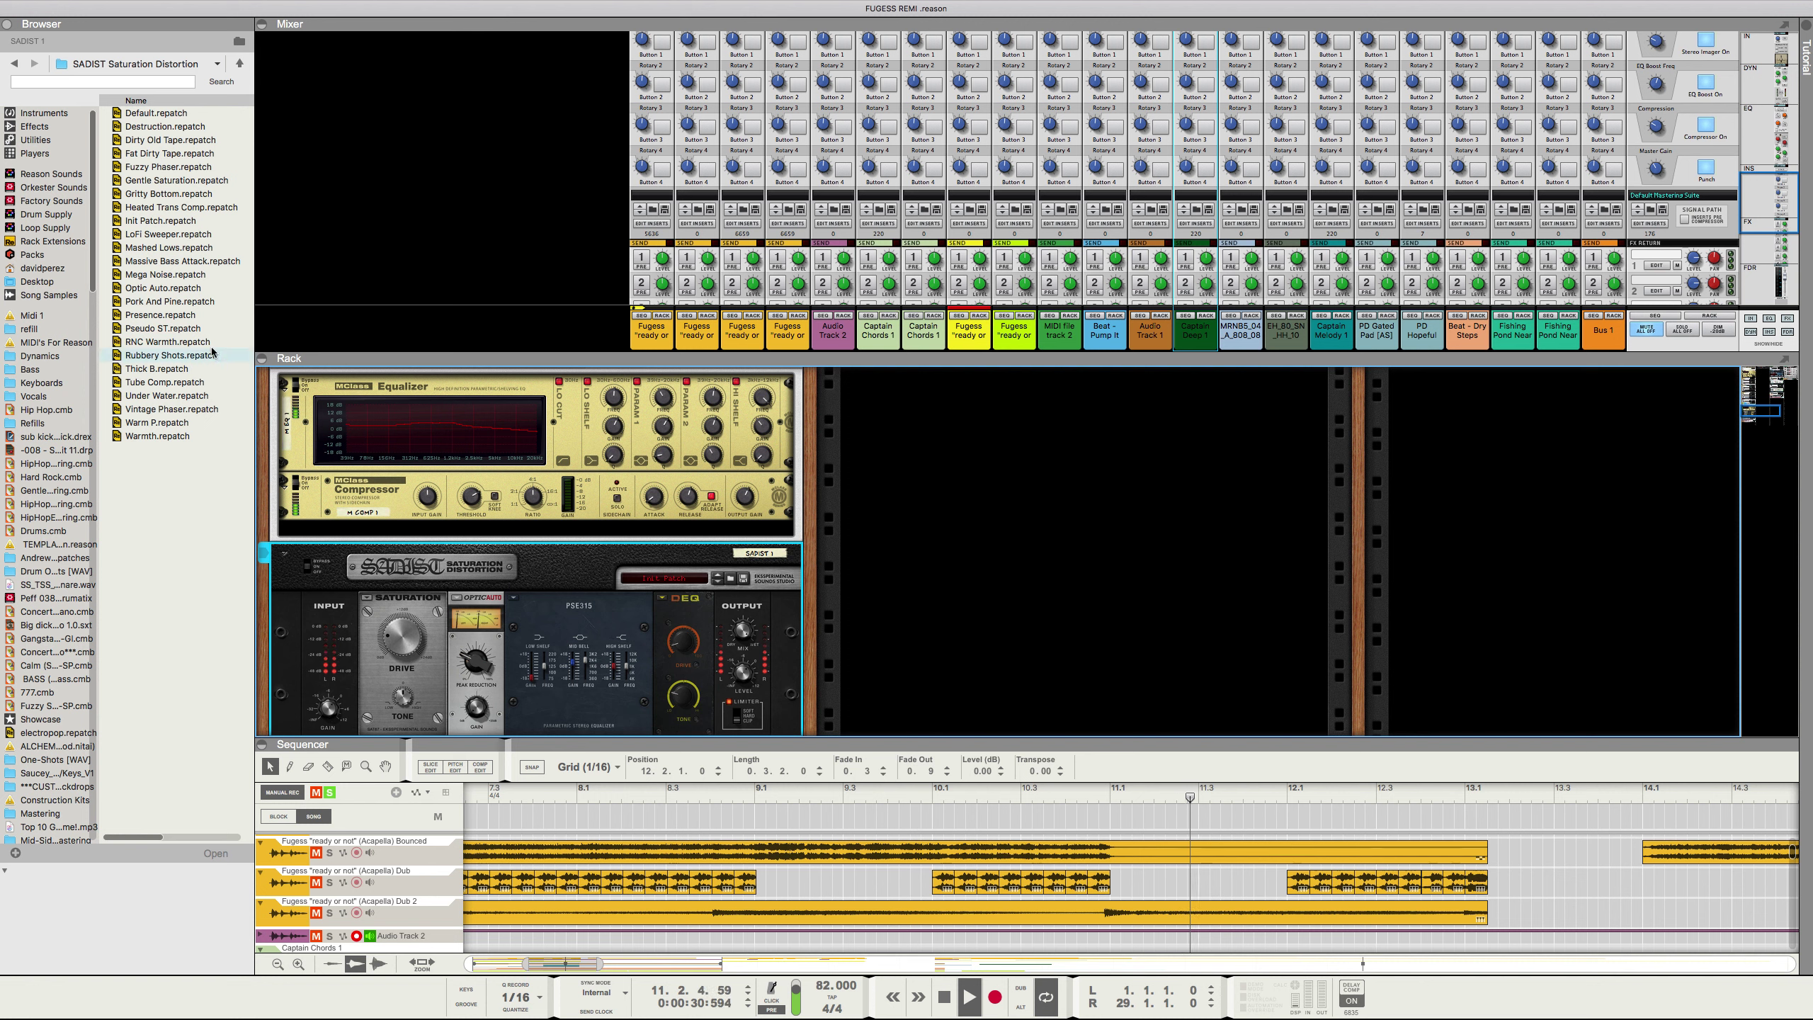
pyautogui.click(27, 129)
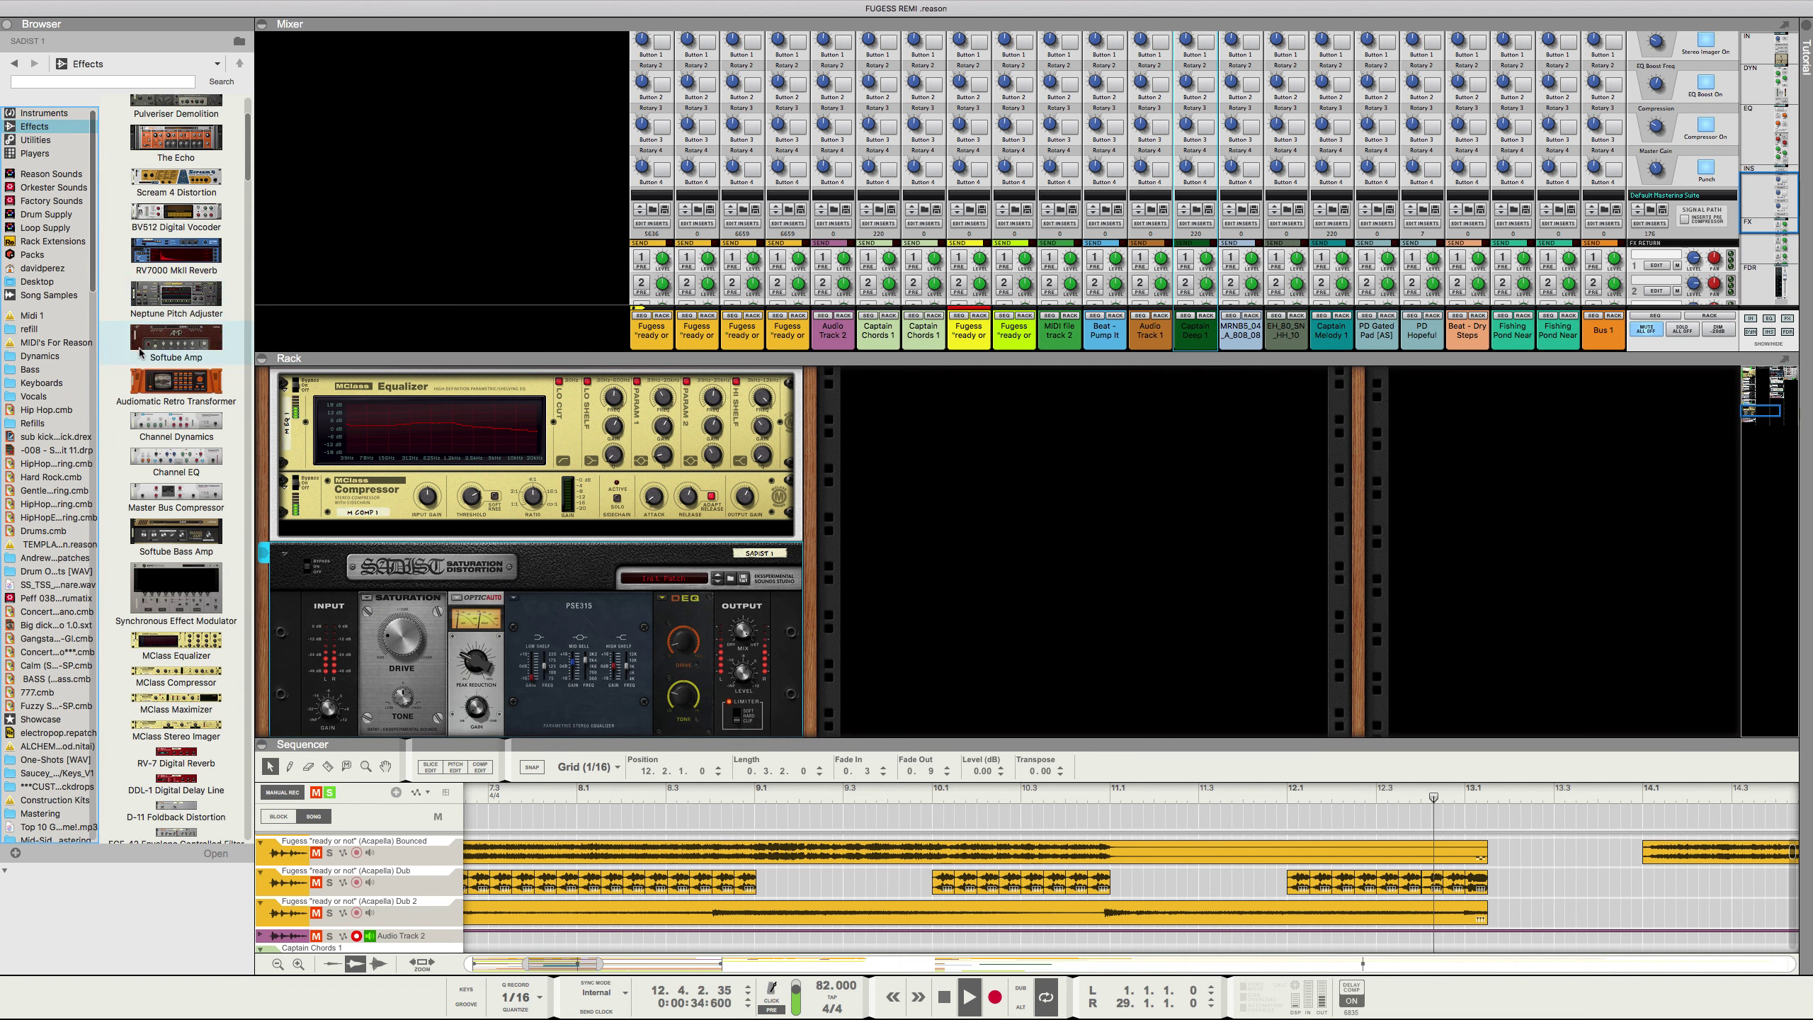
pyautogui.scroll(-15, 211, 546)
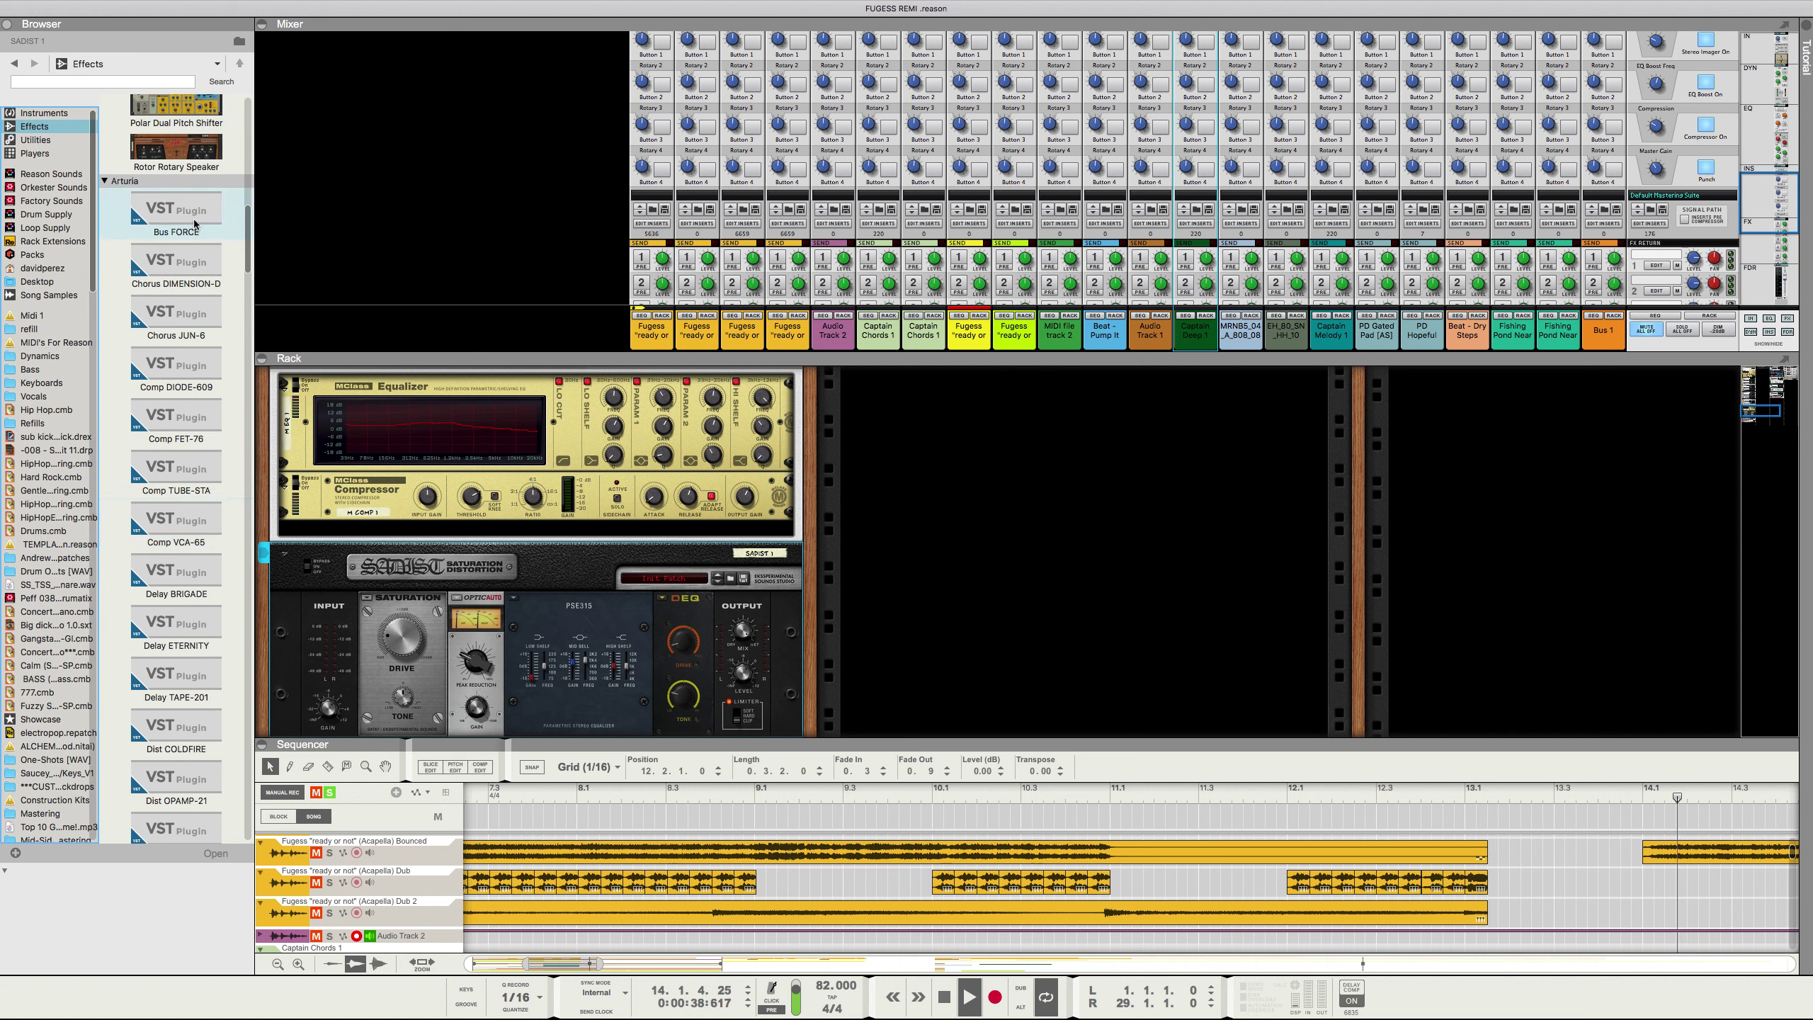
pyautogui.click(195, 275)
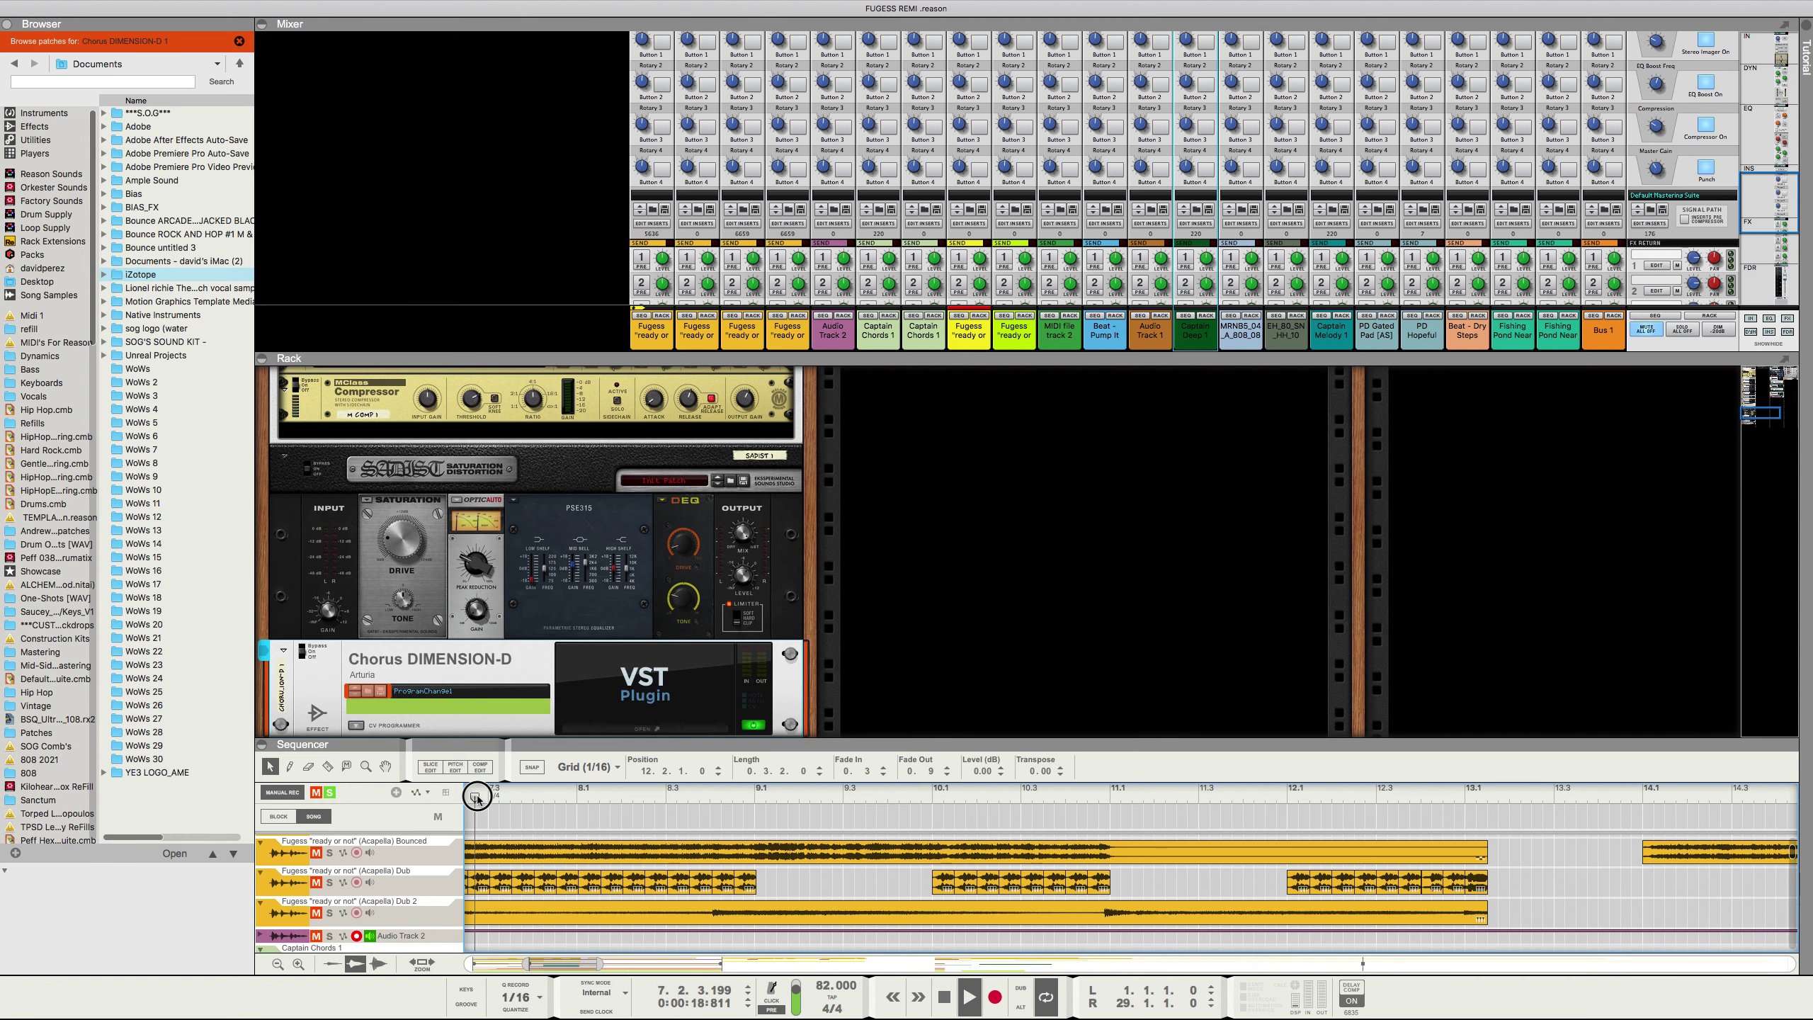
# Step: Open the Chorus DIMENSION-D plugin and run it in demo mode
pyautogui.hscroll(-3, 478, 796)
pyautogui.click(477, 795)
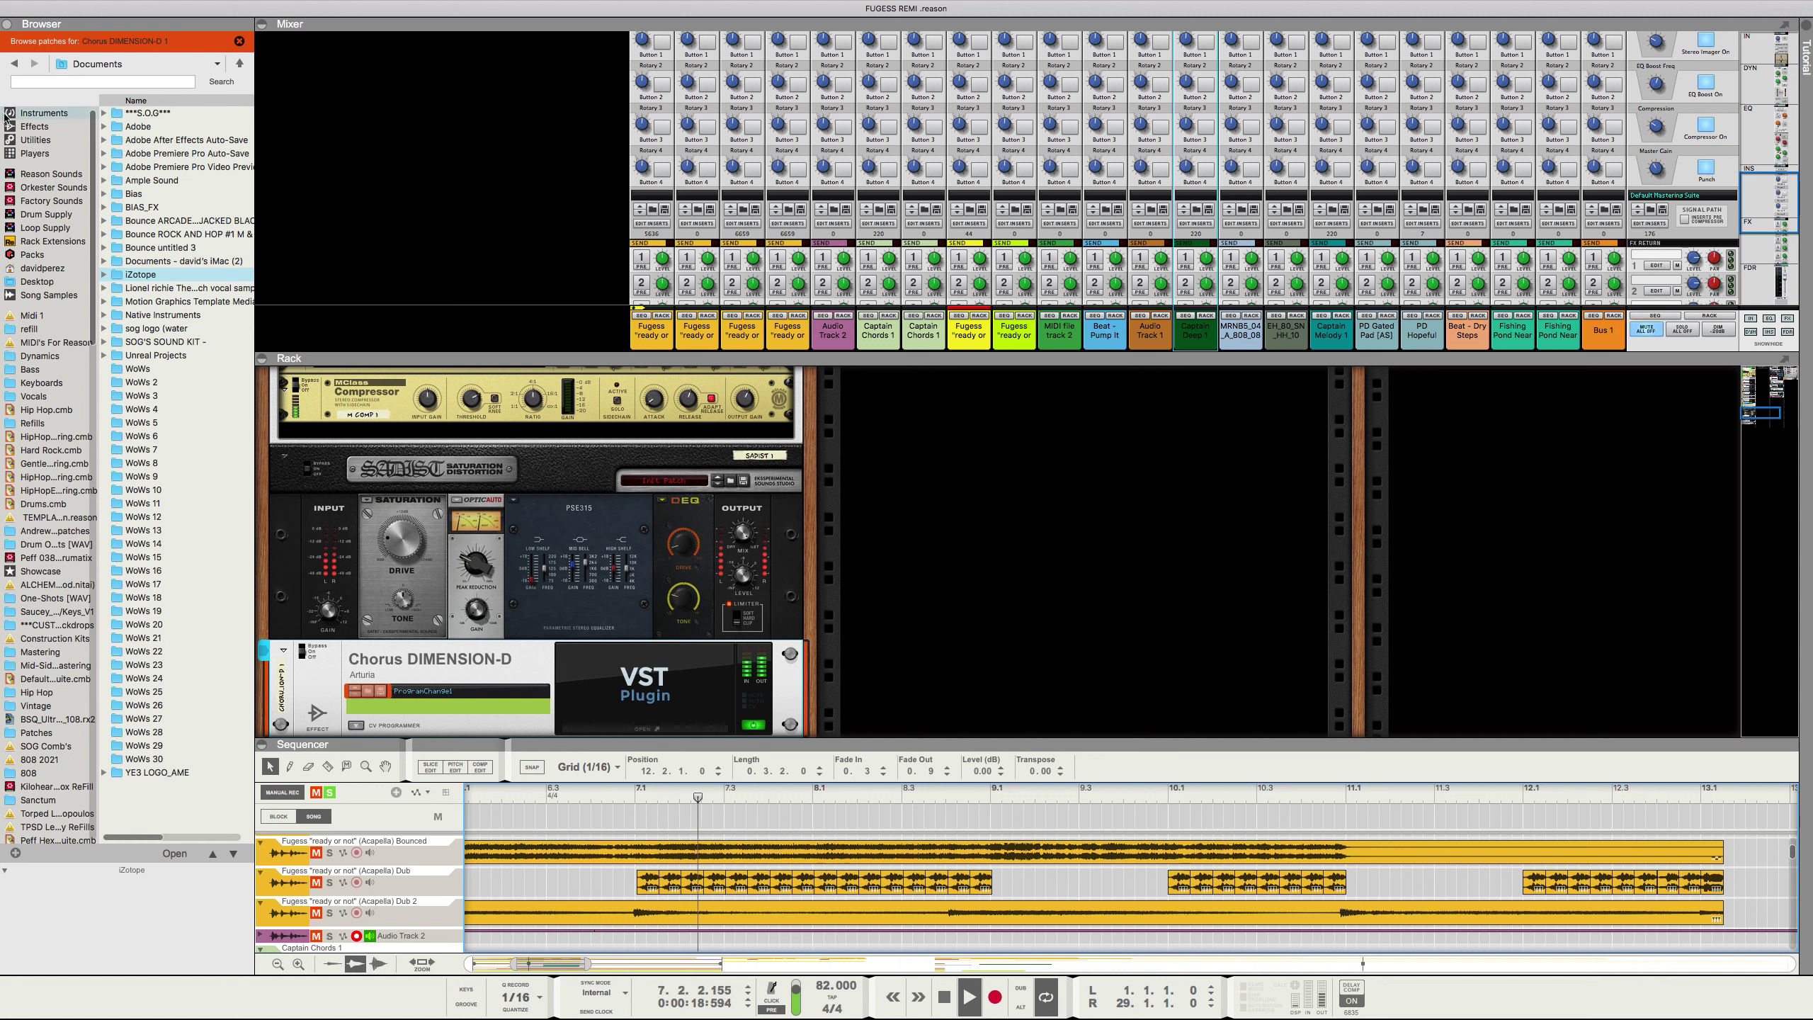
pyautogui.click(34, 126)
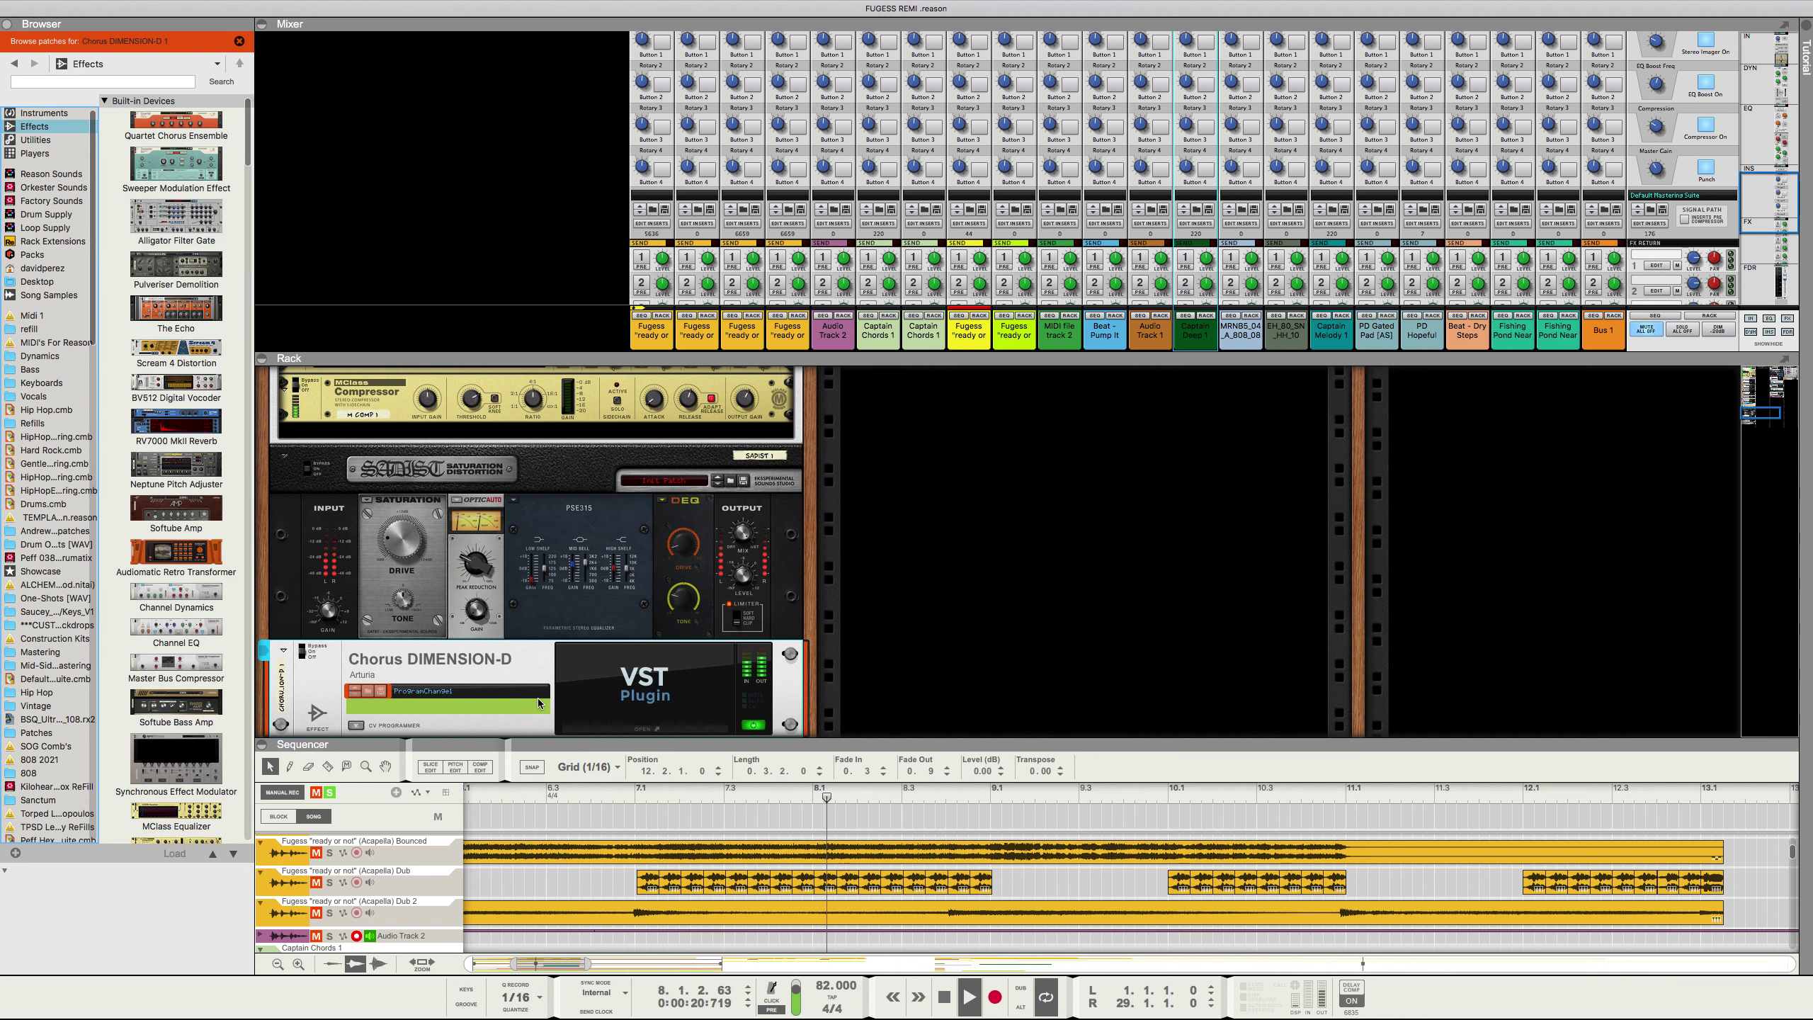
pyautogui.click(580, 721)
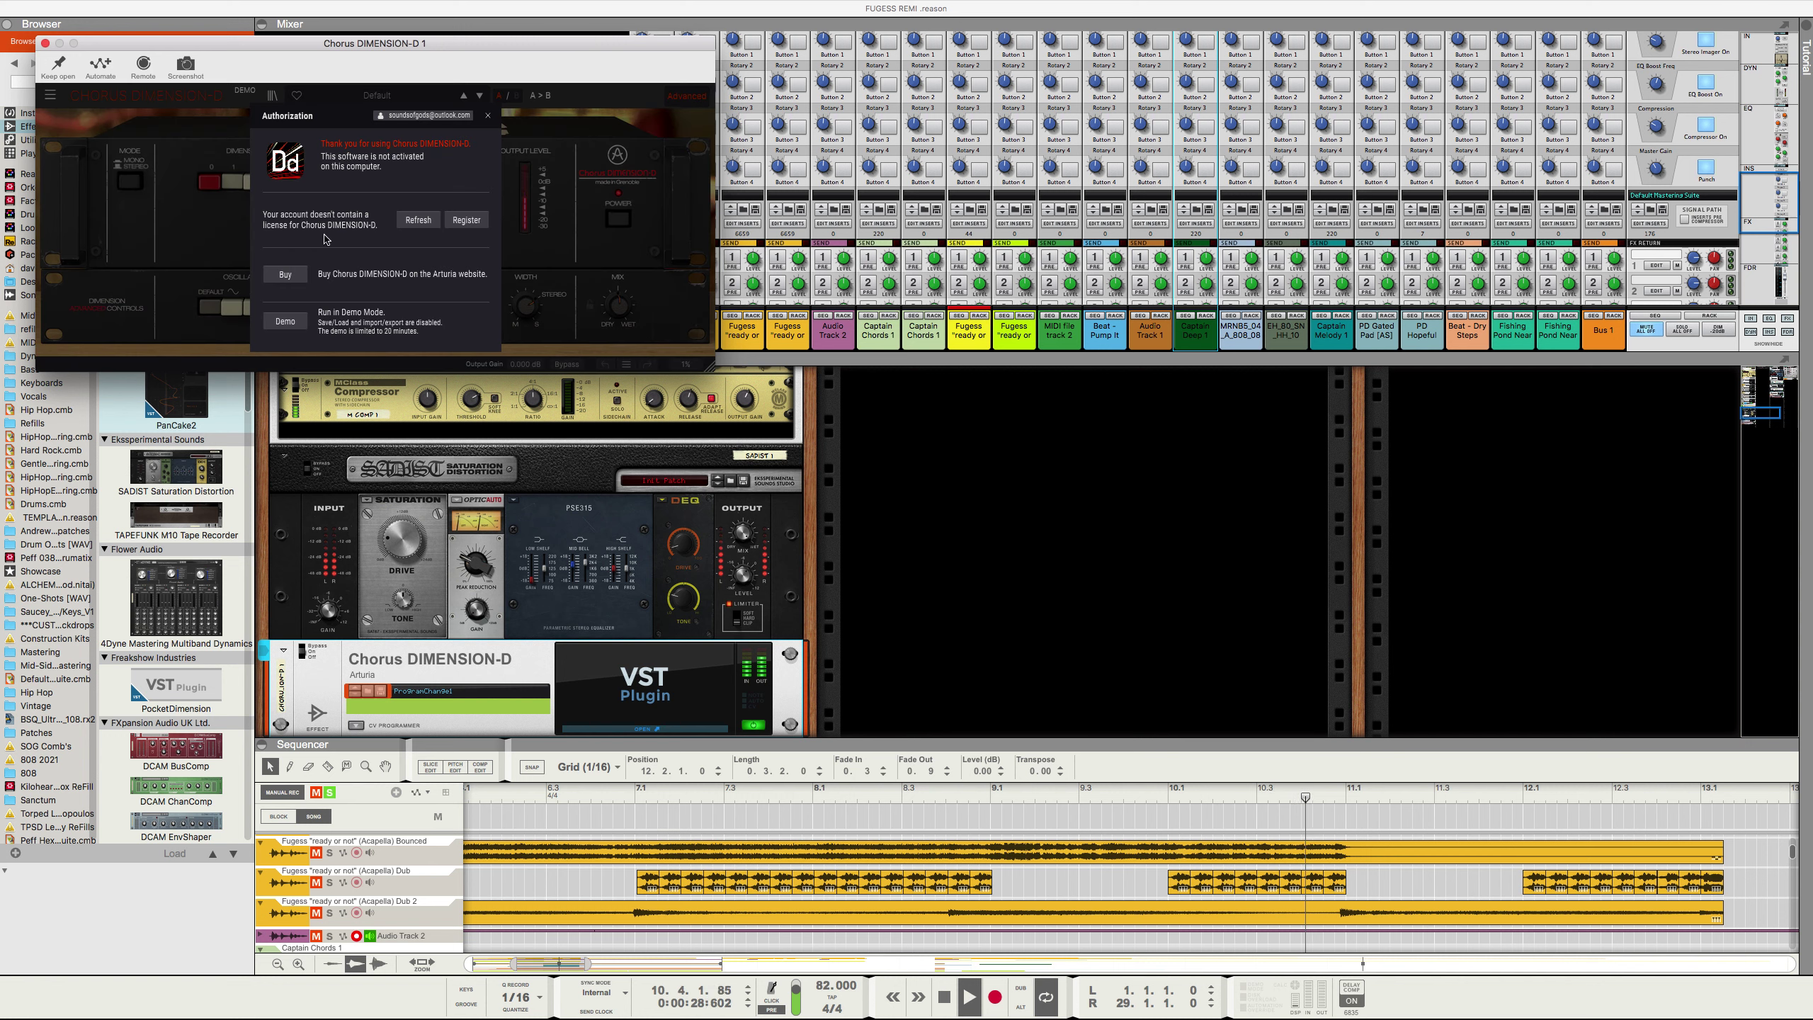
pyautogui.click(286, 321)
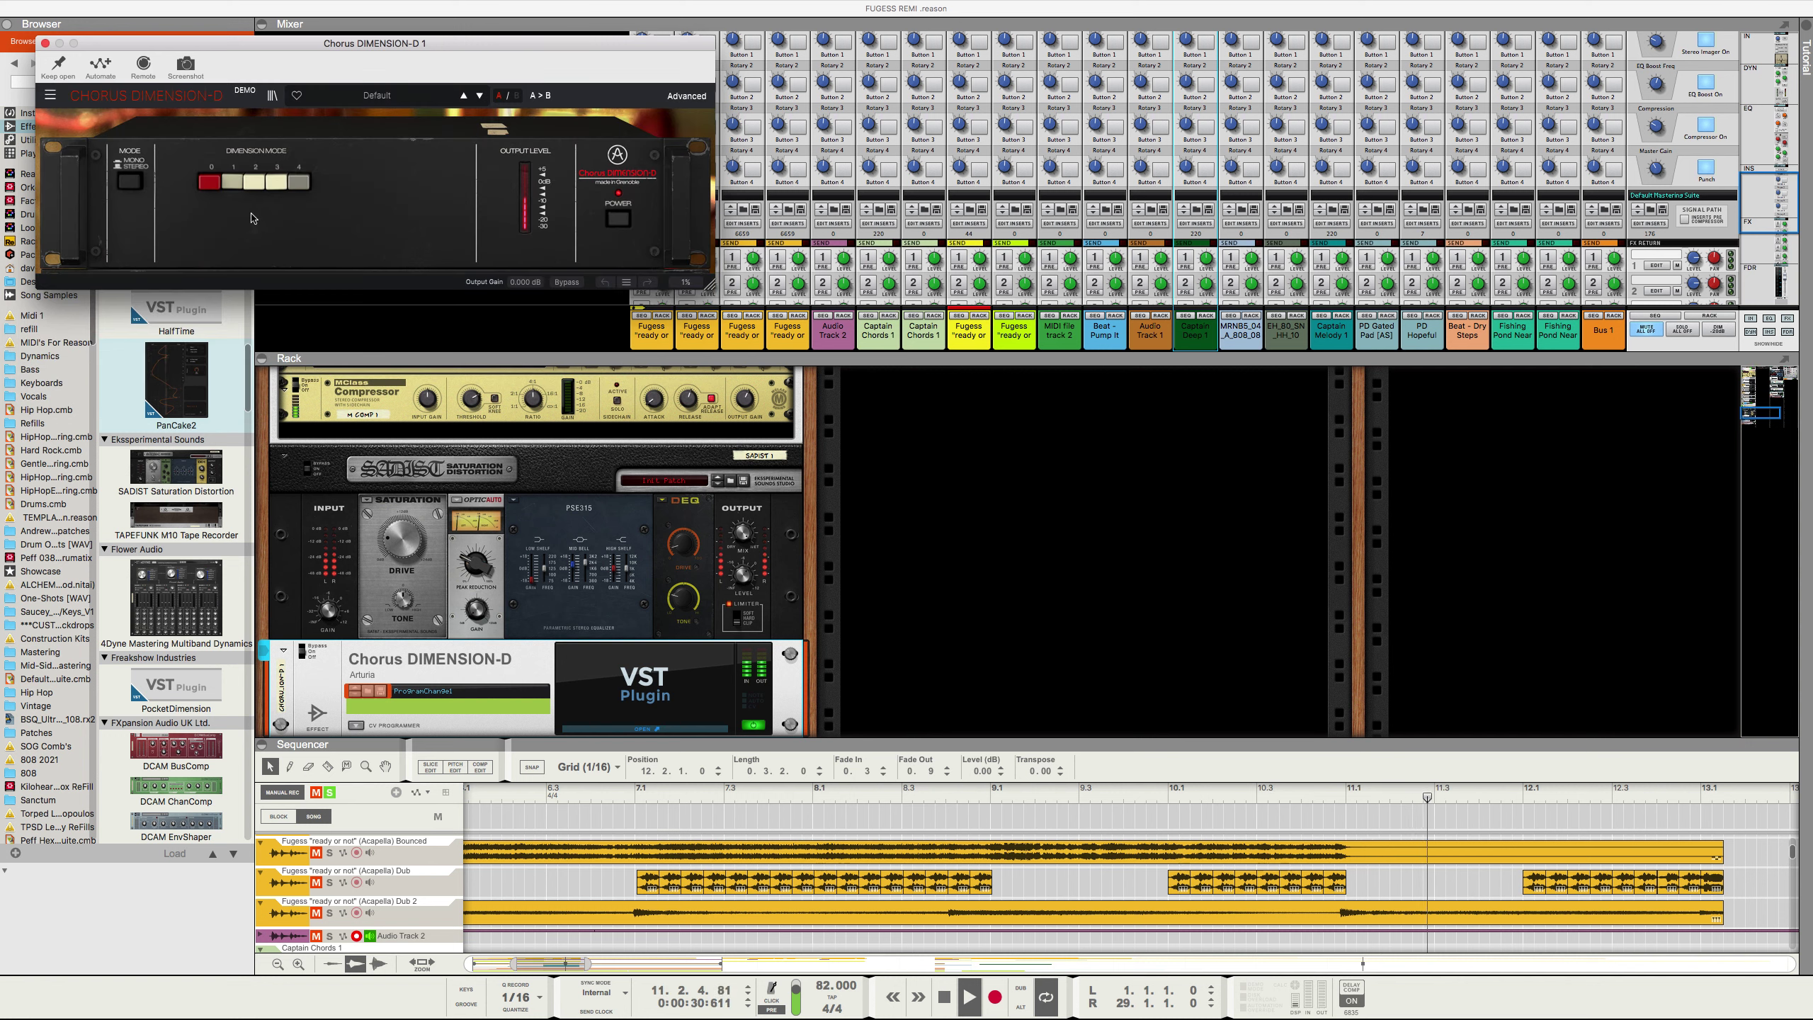
# Step: Change the chorus Dimension Mode, then play the song and stop back at bar 1
pyautogui.click(279, 182)
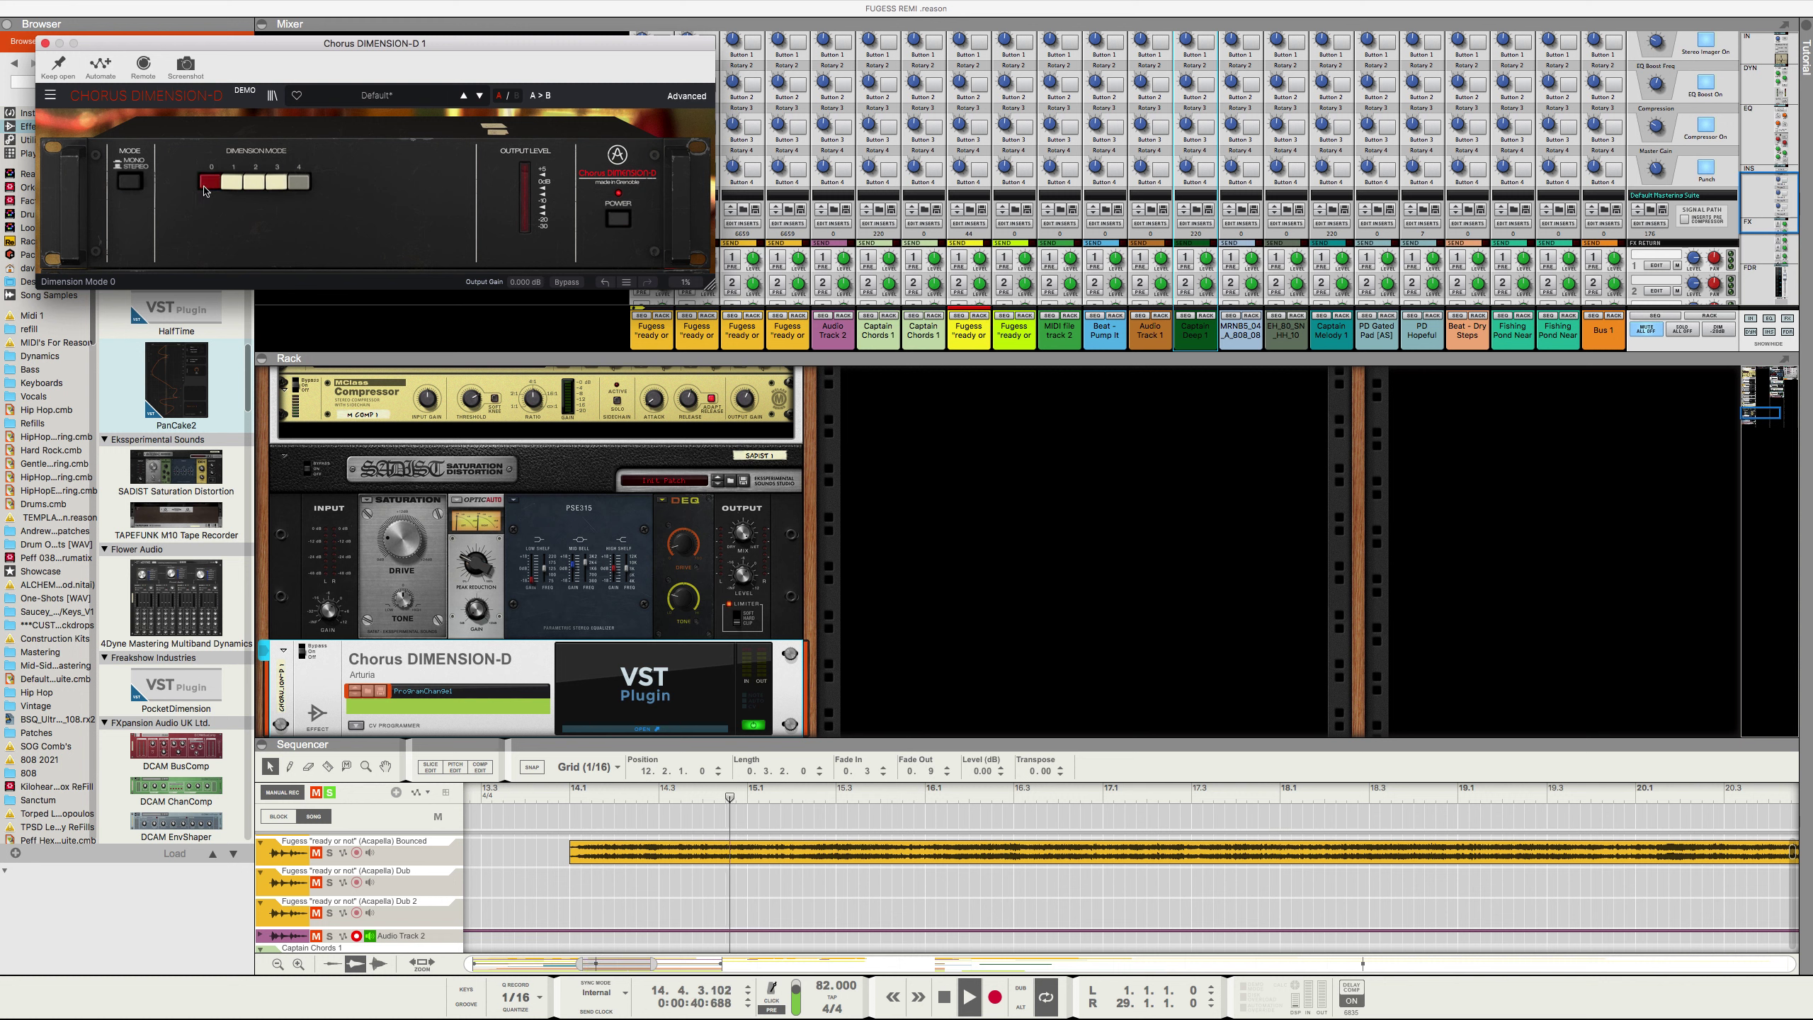
pyautogui.press('KP_0')
pyautogui.press('KP_0')
pyautogui.press('space')
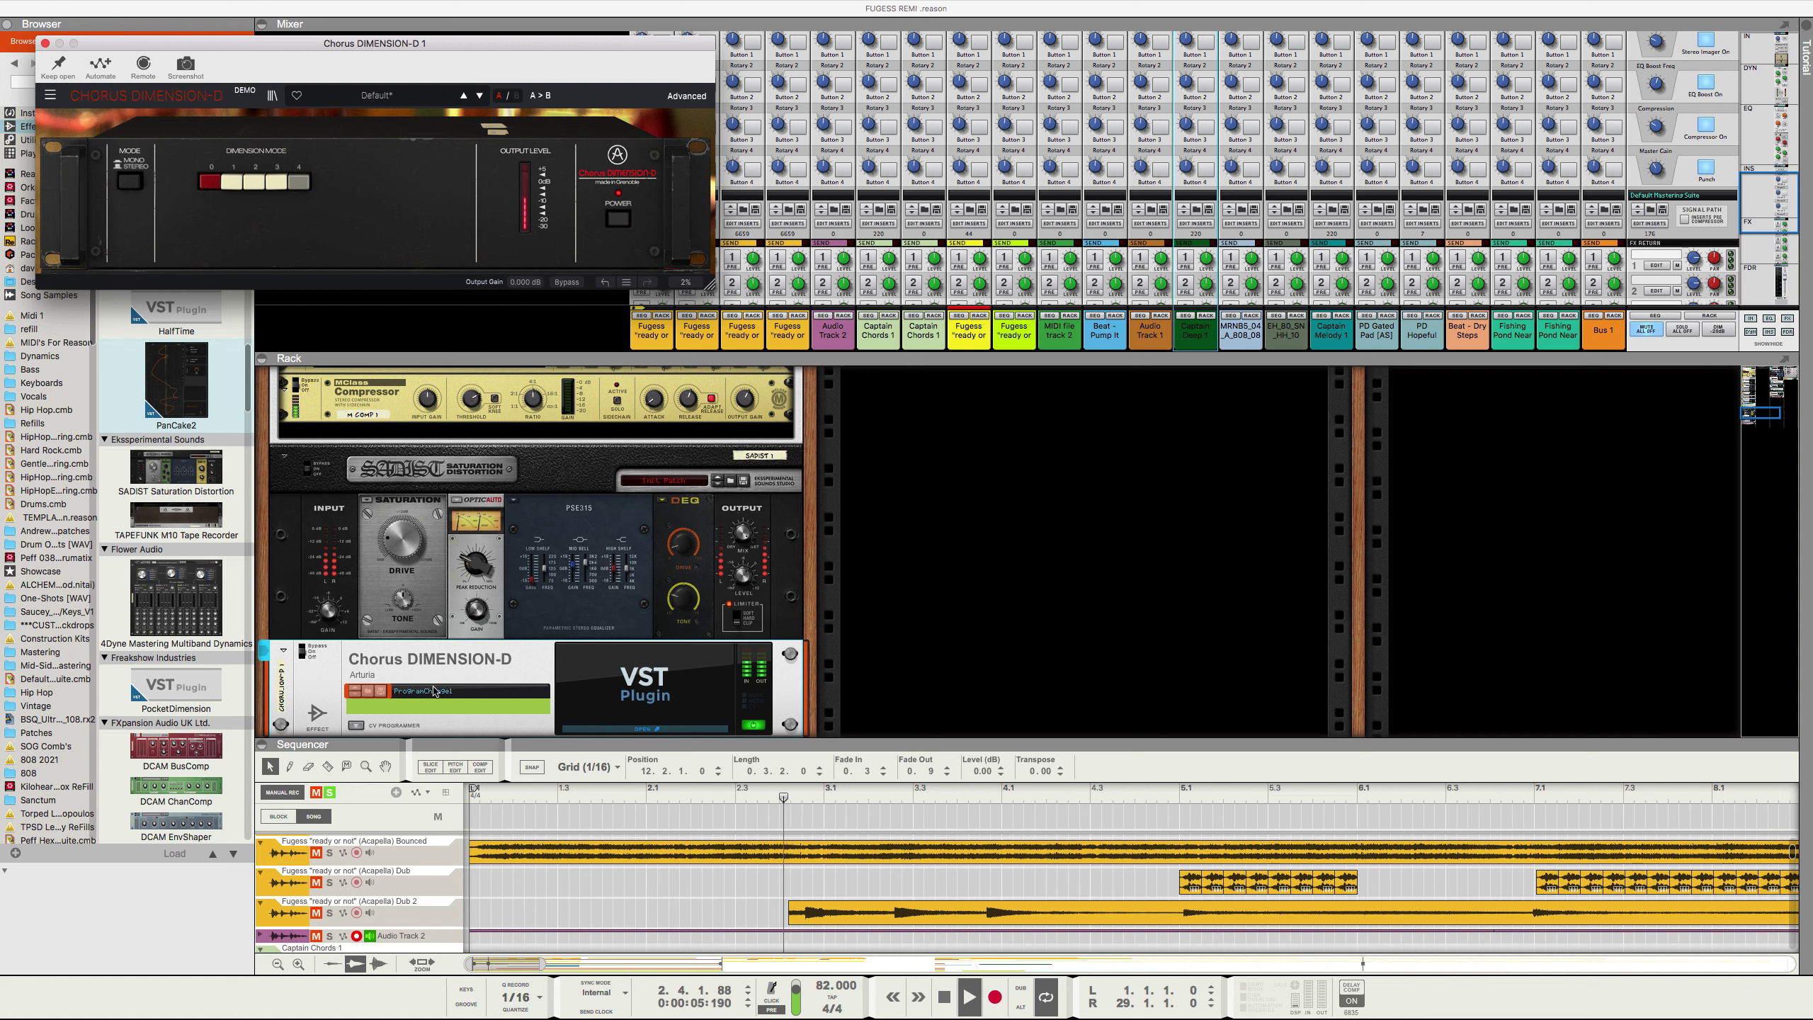
pyautogui.click(961, 1004)
pyautogui.click(961, 1003)
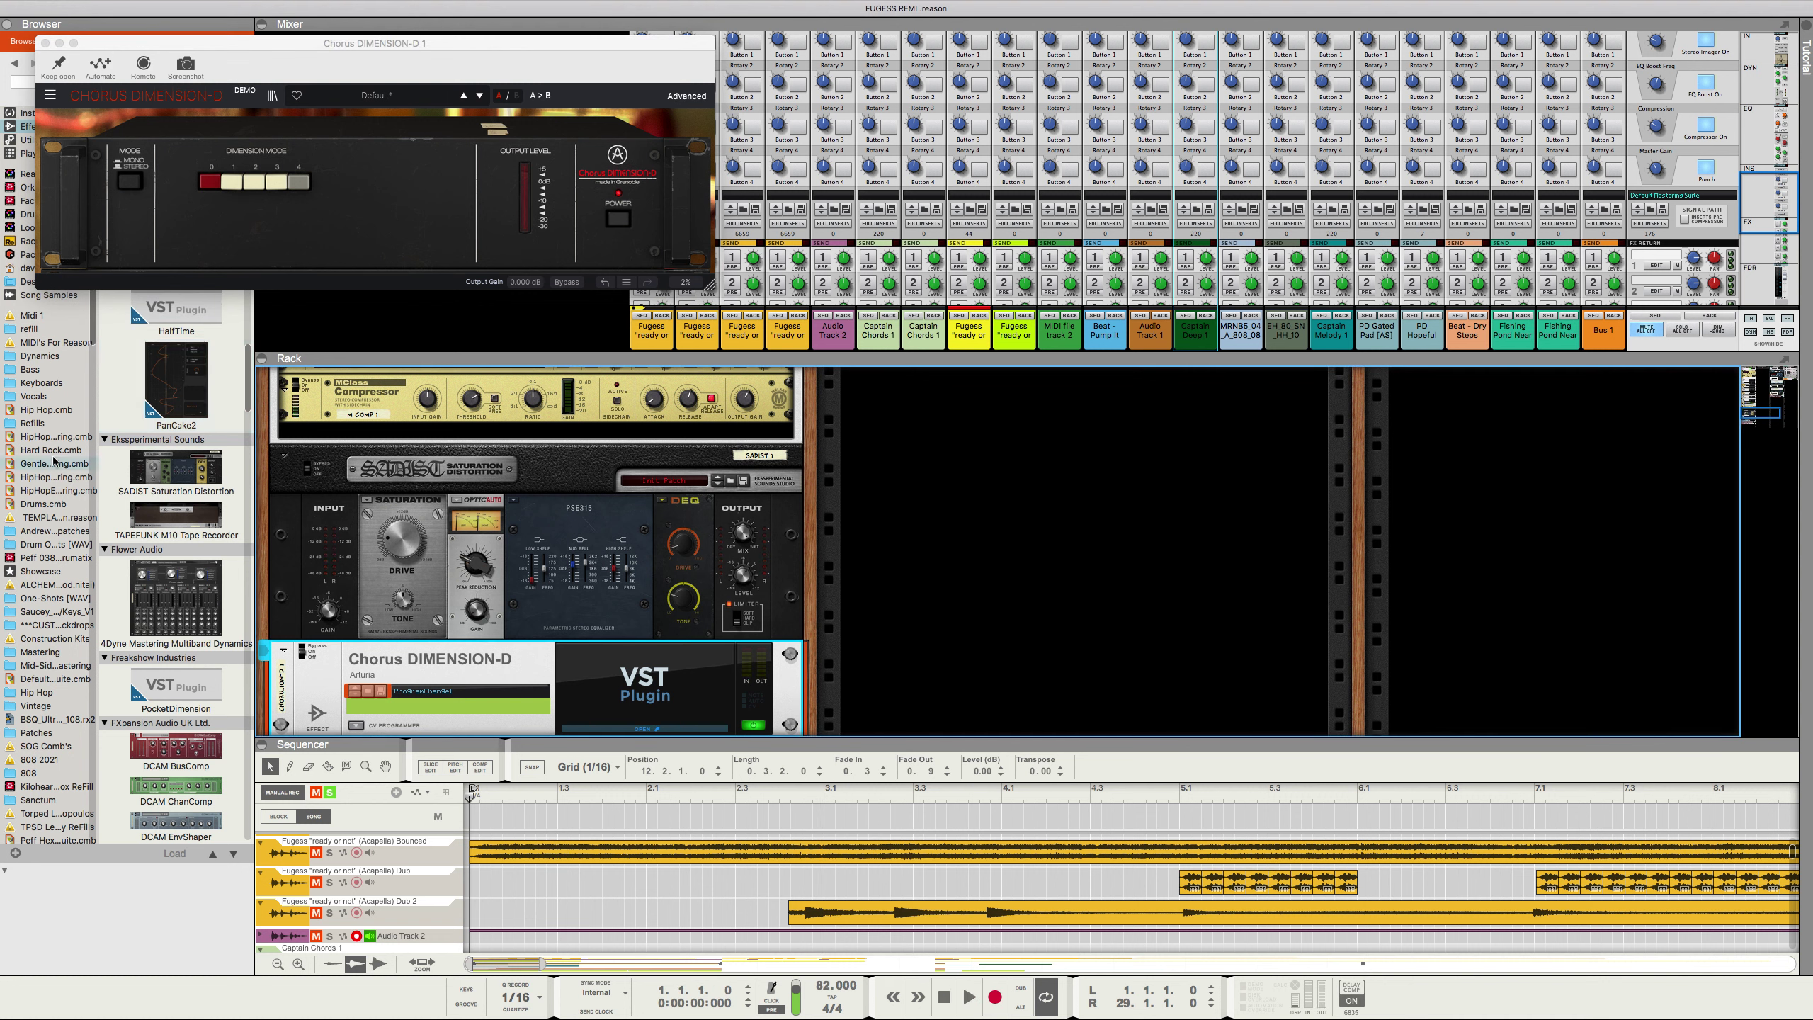
# Step: Close the chorus window, play the song, and drag the divider up to enlarge the sequencer
pyautogui.click(45, 44)
pyautogui.click(33, 127)
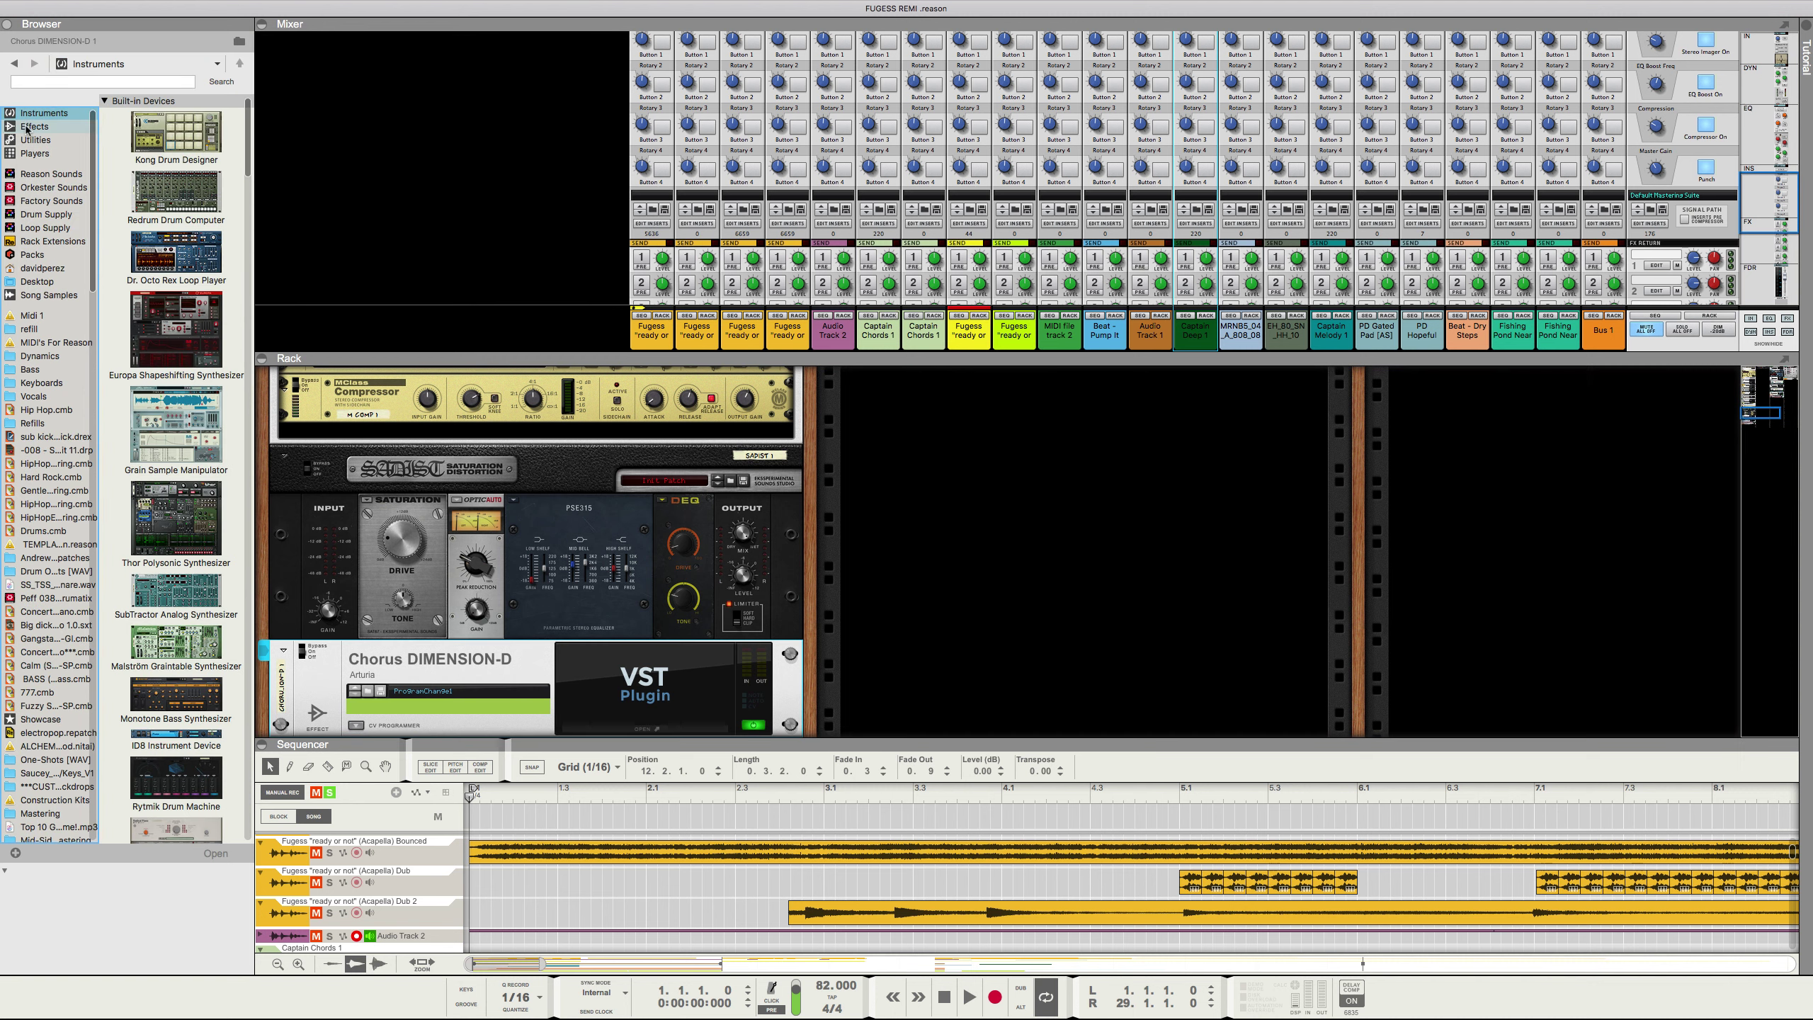
pyautogui.scroll(-20, 155, 269)
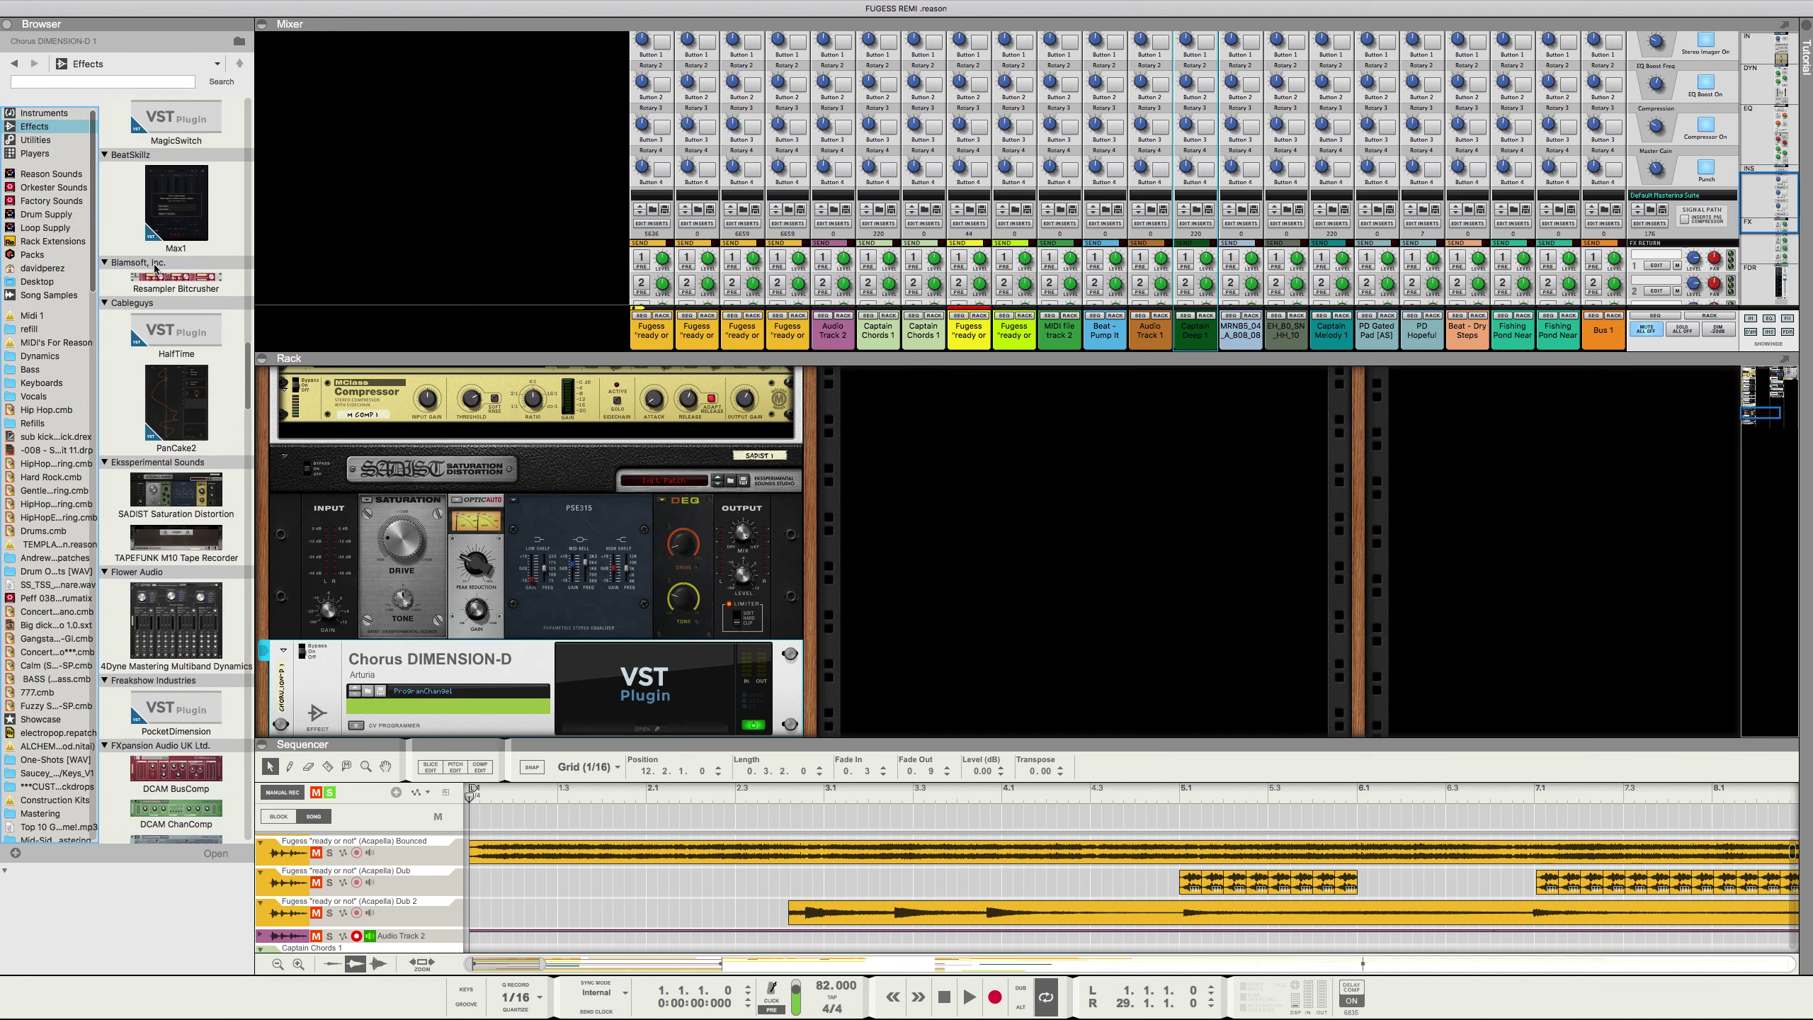
pyautogui.scroll(-10, 156, 269)
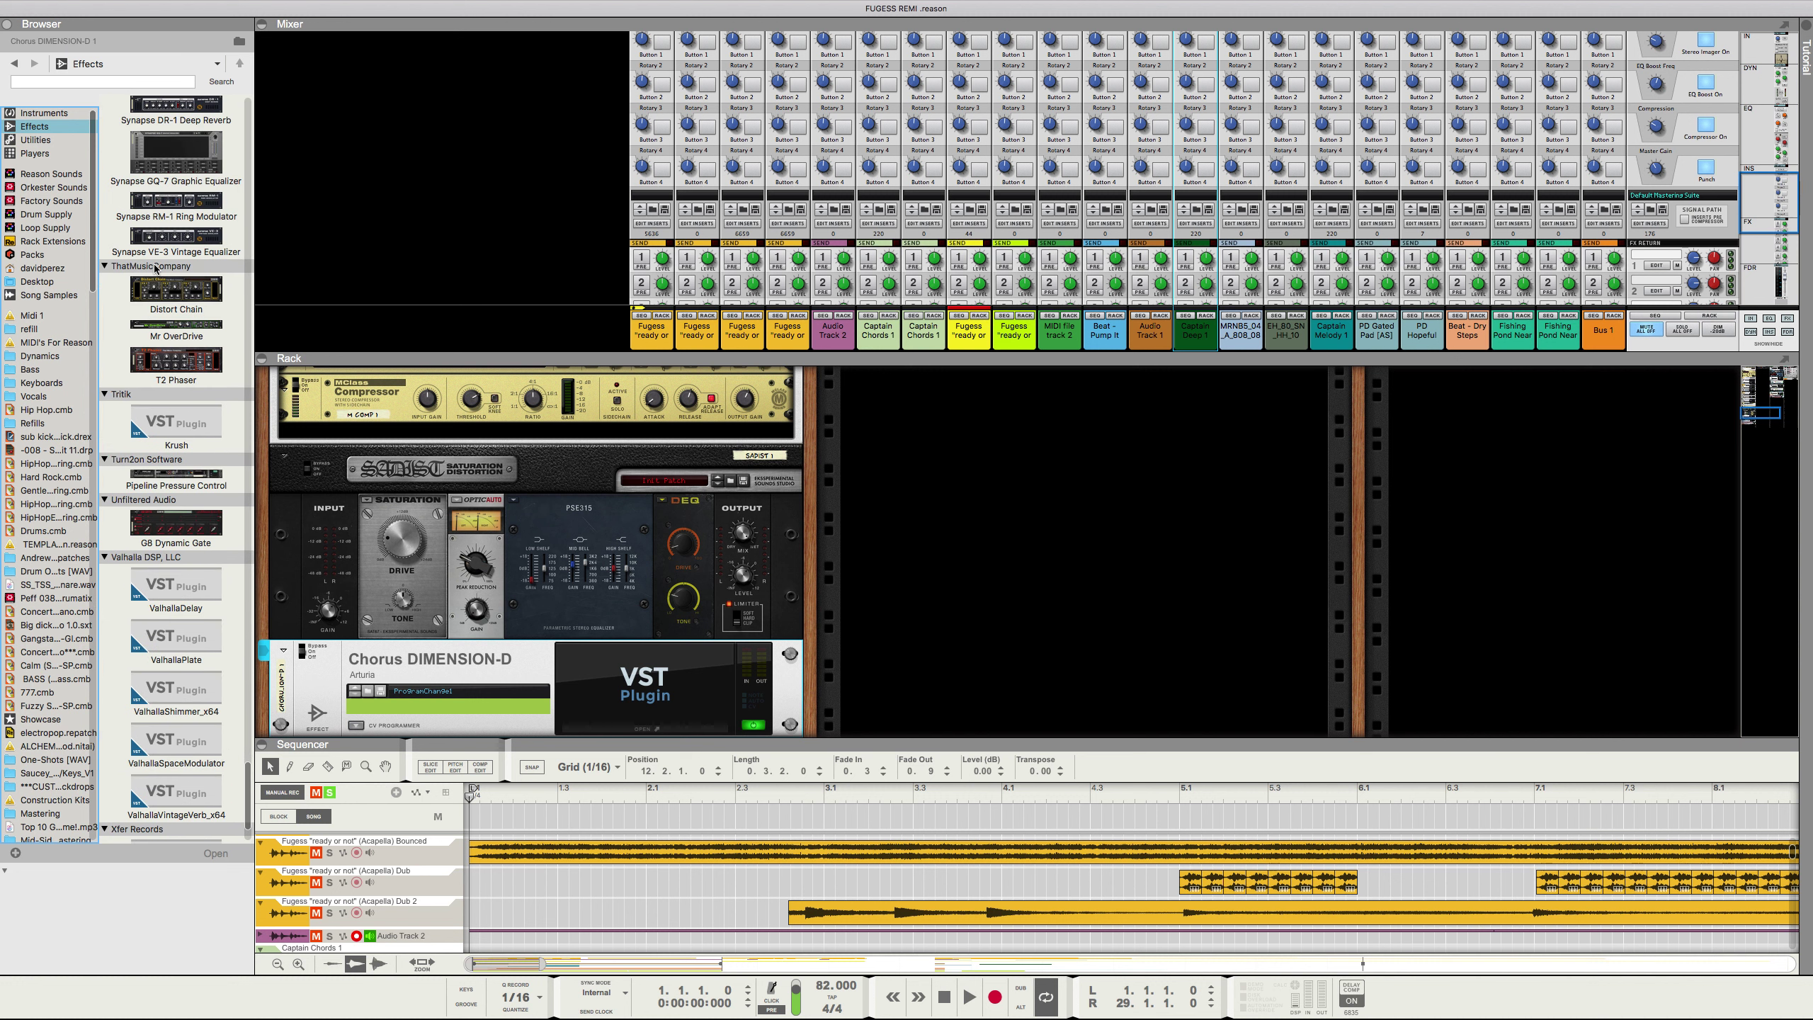
pyautogui.scroll(-3, 155, 268)
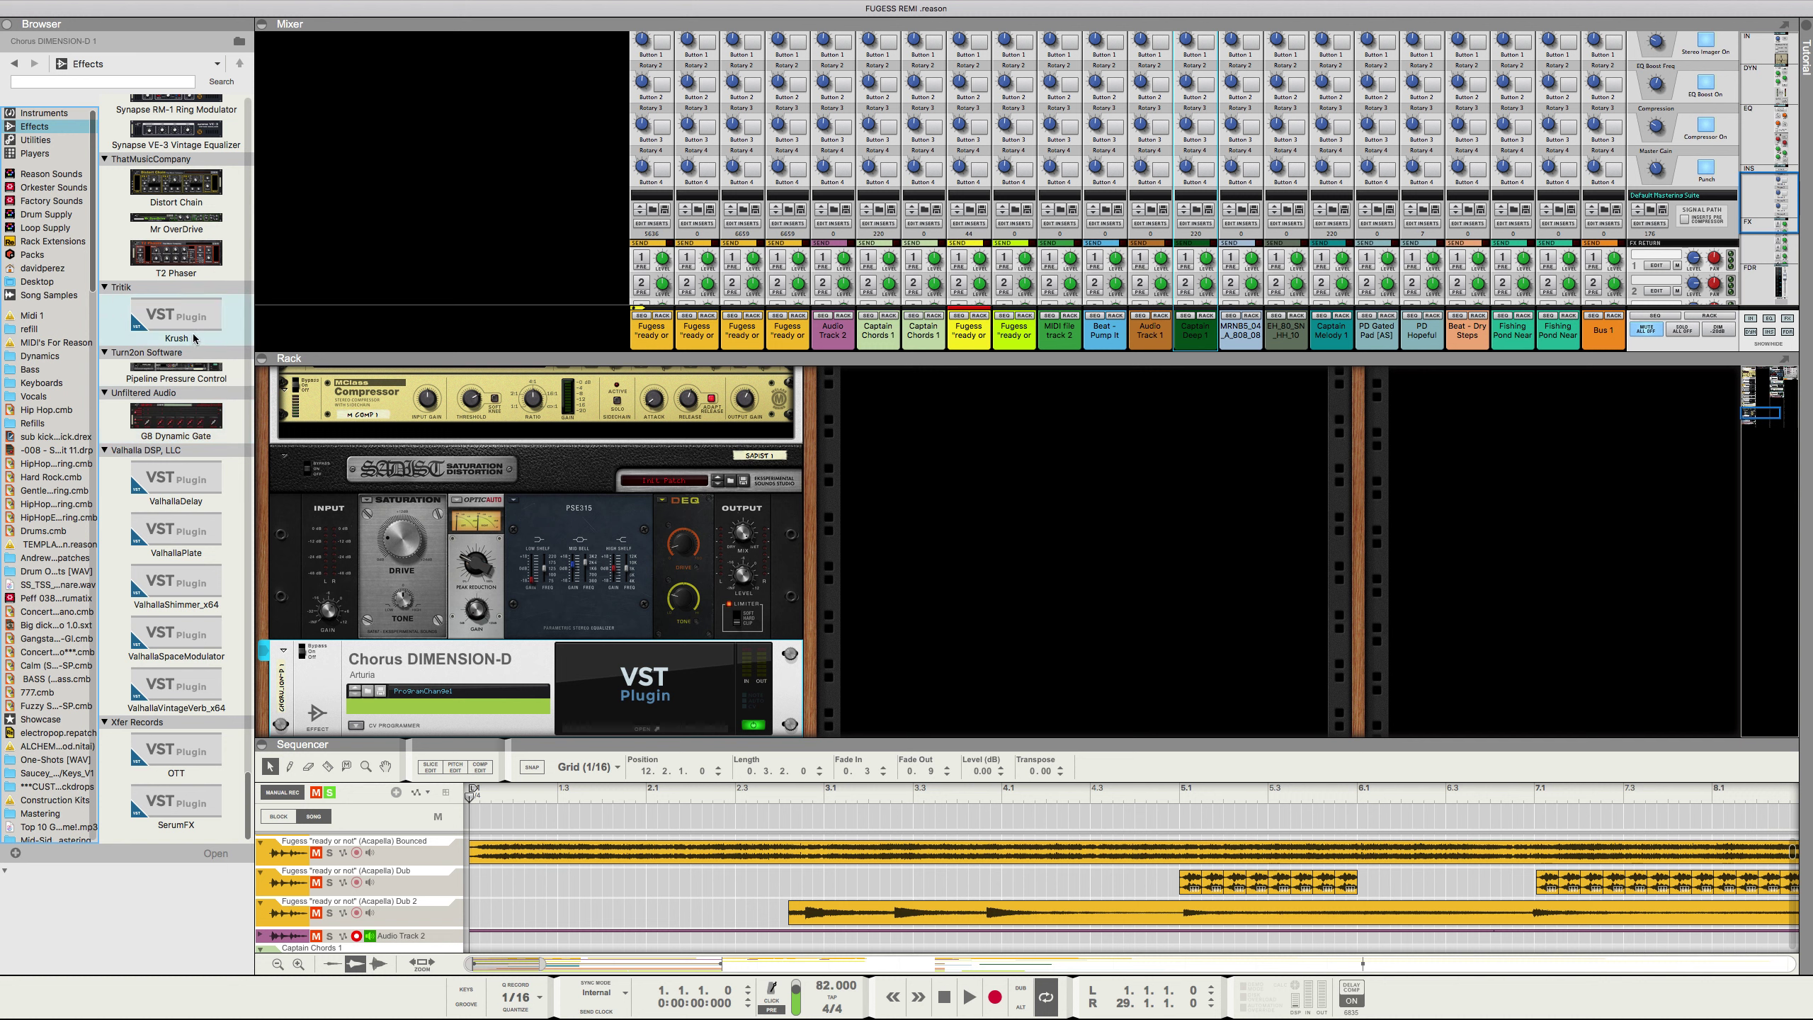
pyautogui.scroll(10, 194, 339)
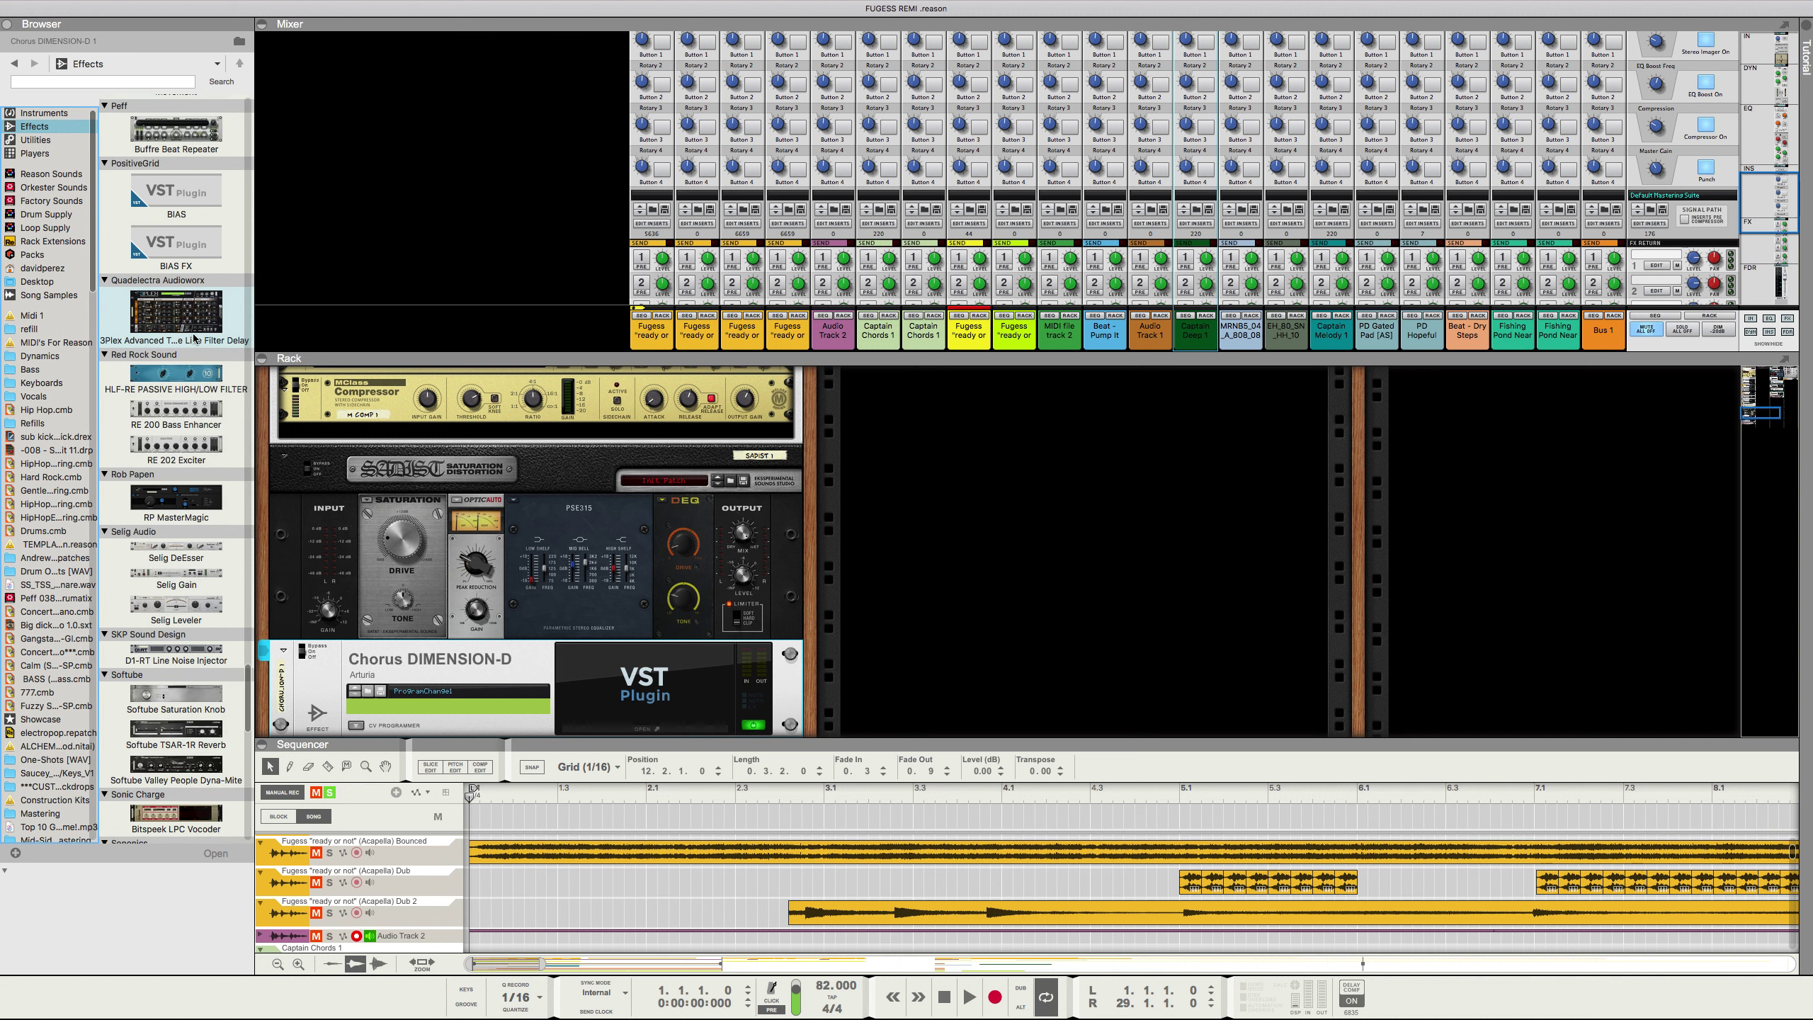
pyautogui.scroll(10, 194, 339)
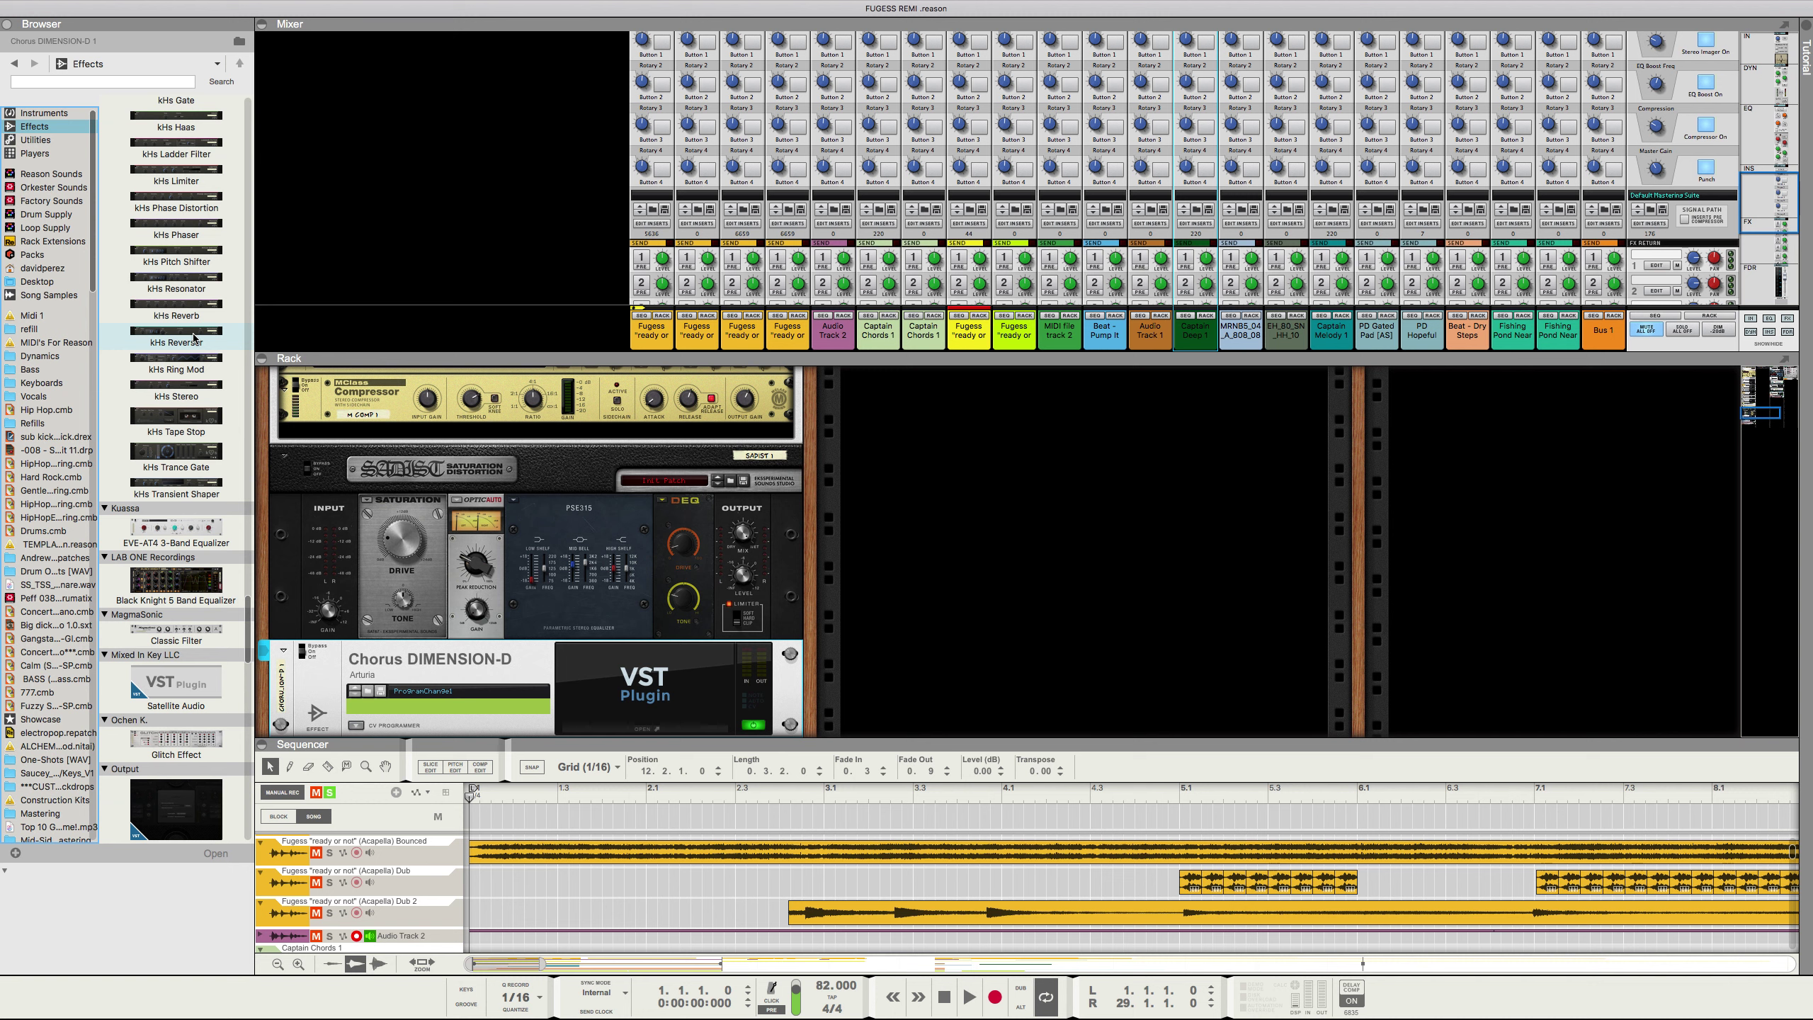
pyautogui.press('space')
pyautogui.scroll(10, 194, 338)
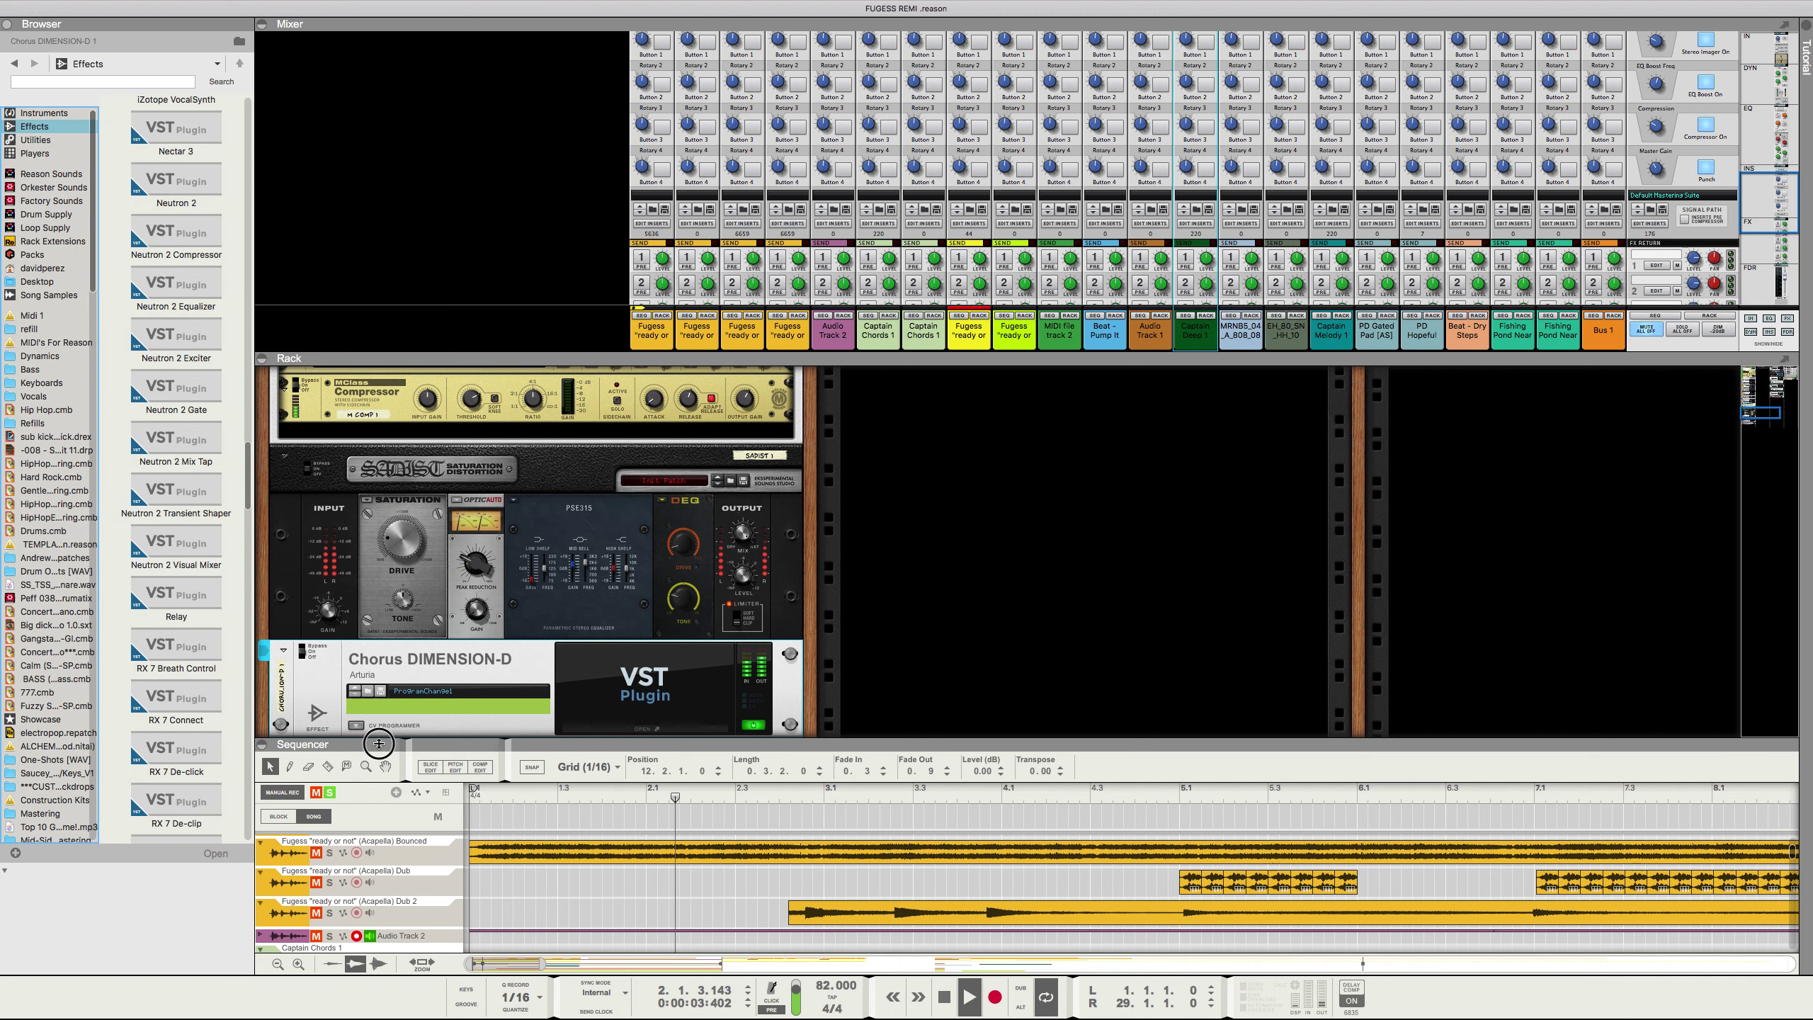
pyautogui.moveTo(385, 744); pyautogui.dragTo(391, 509)
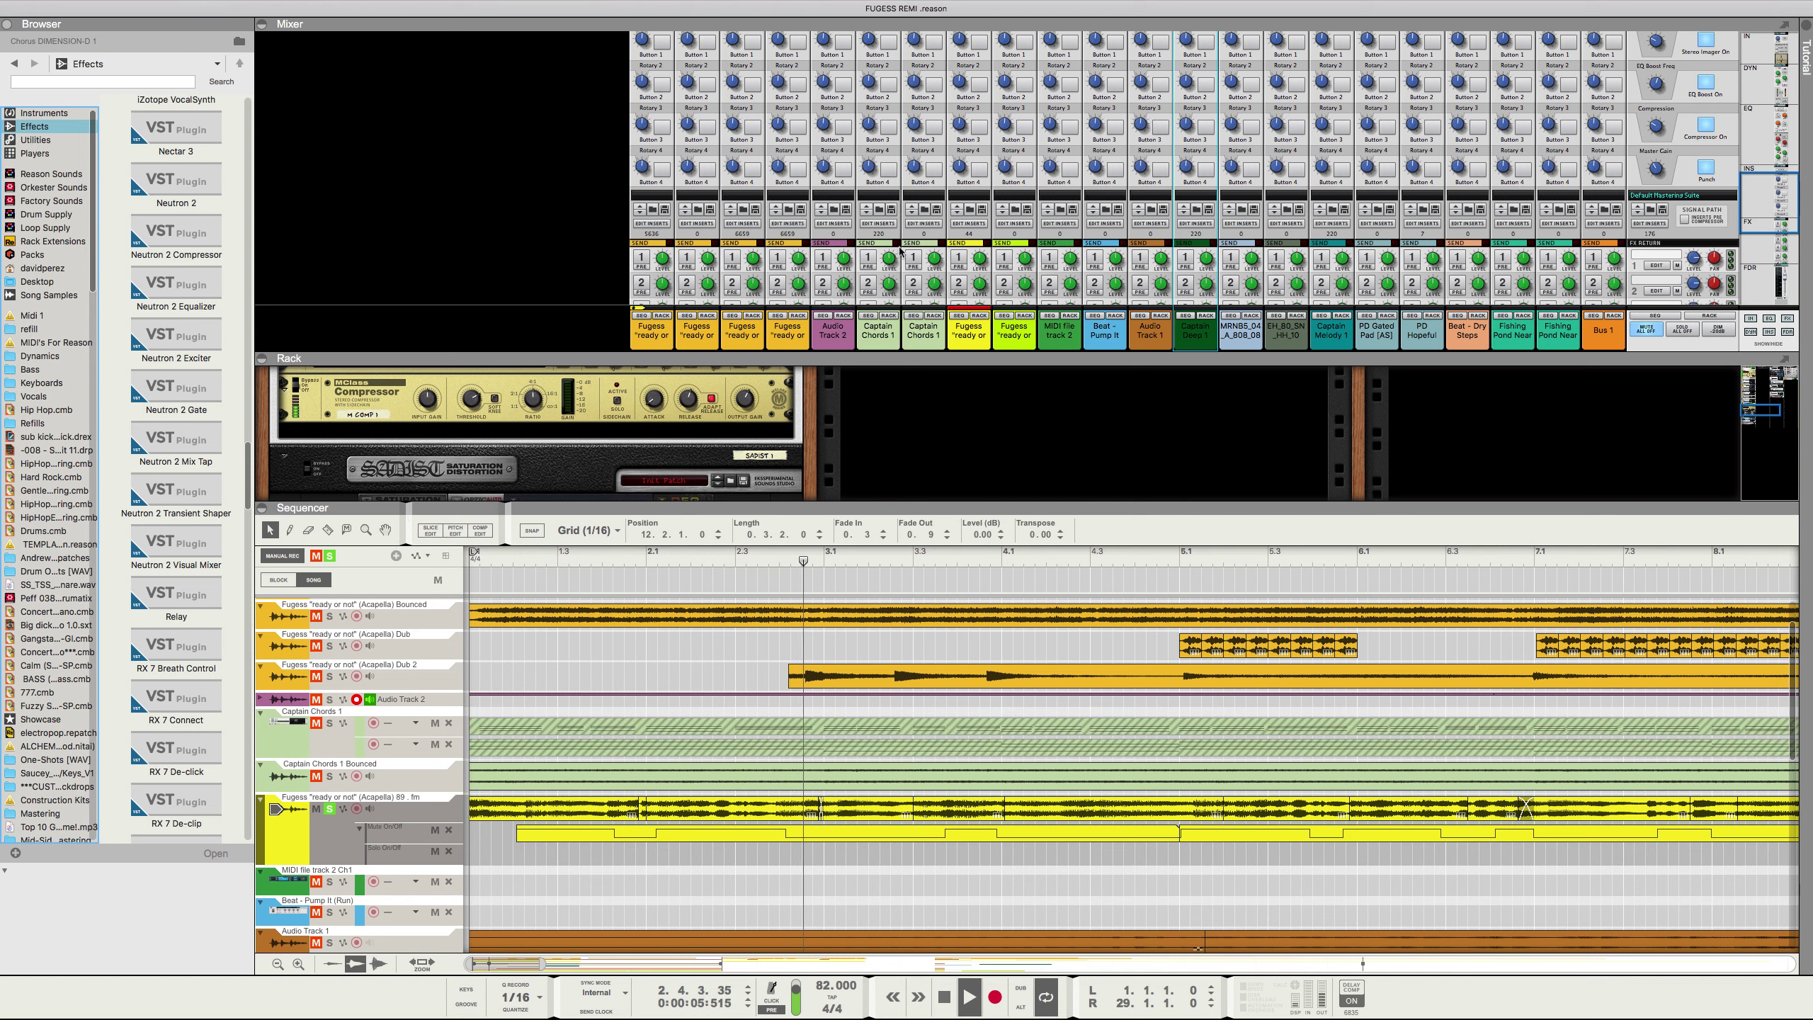
# Step: Select the Fugess acapella channel, toggle its solo, and raise its fader to 5.72 dB
pyautogui.scroll(-5, 908, 251)
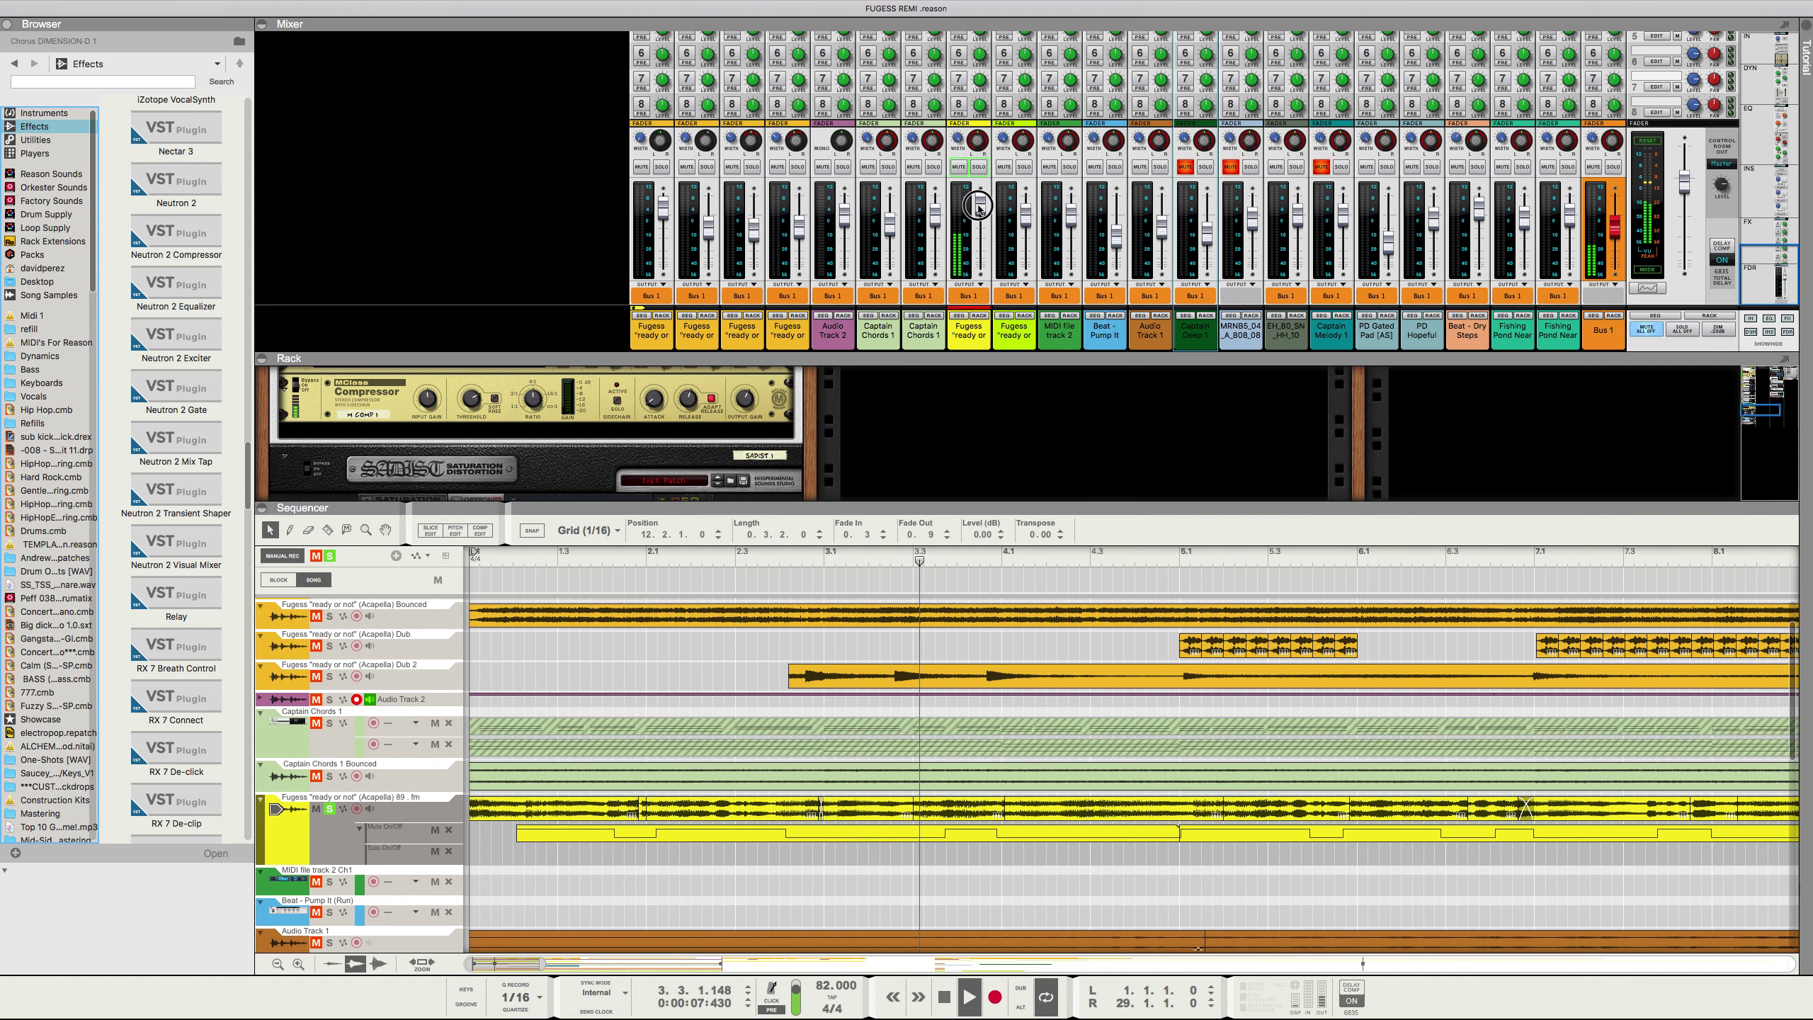
pyautogui.click(980, 208)
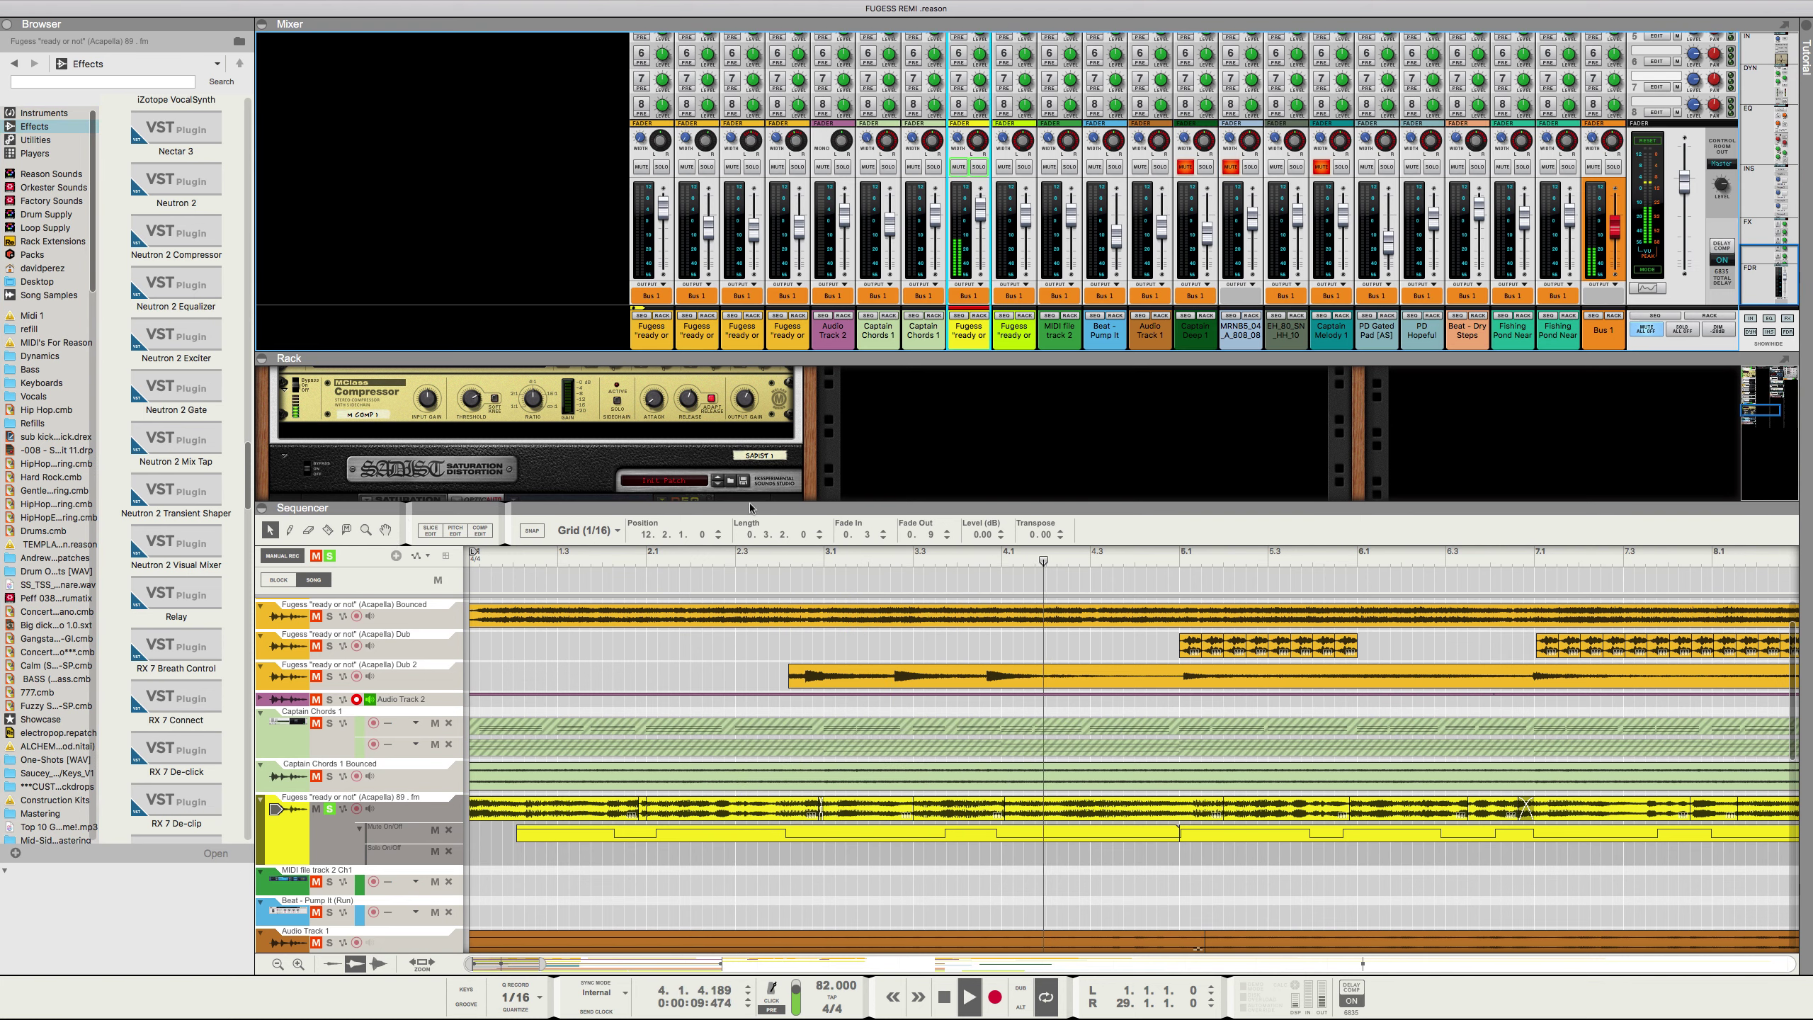
pyautogui.click(329, 811)
pyautogui.click(329, 811)
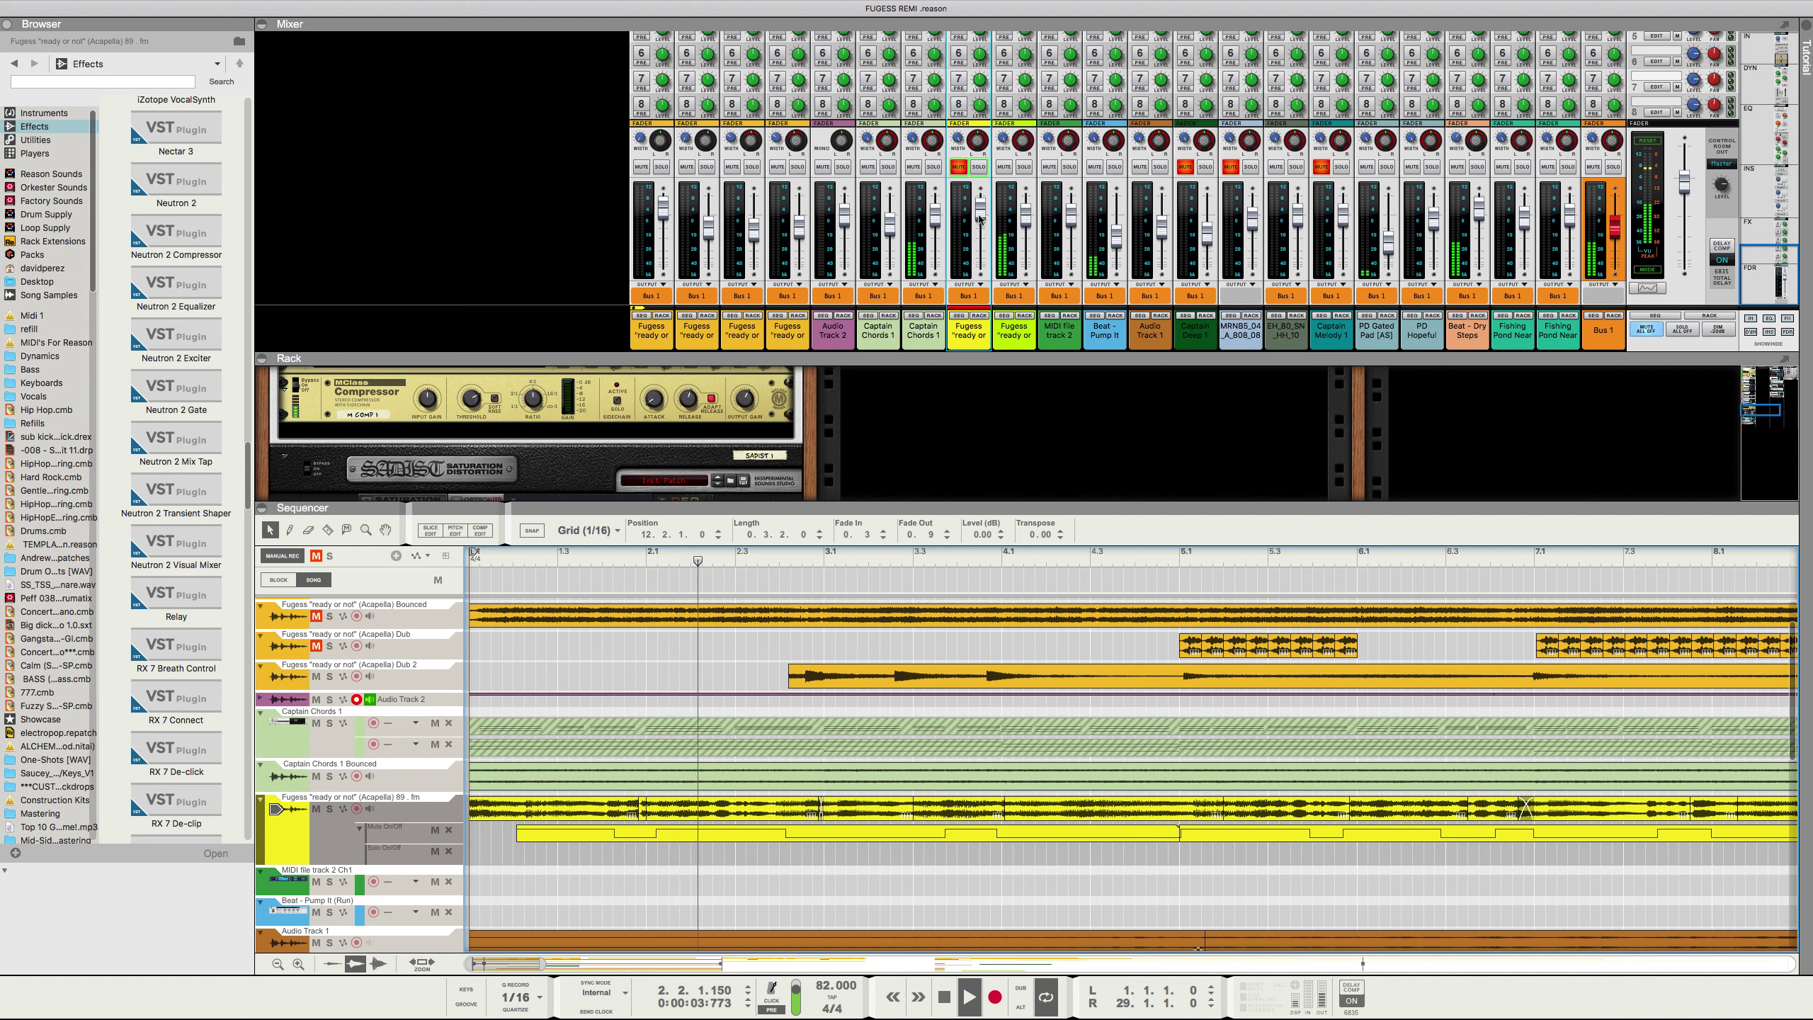
pyautogui.moveTo(979, 210); pyautogui.dragTo(977, 208)
# Step: Solo and select the Fugess Acapella track
pyautogui.click(977, 209)
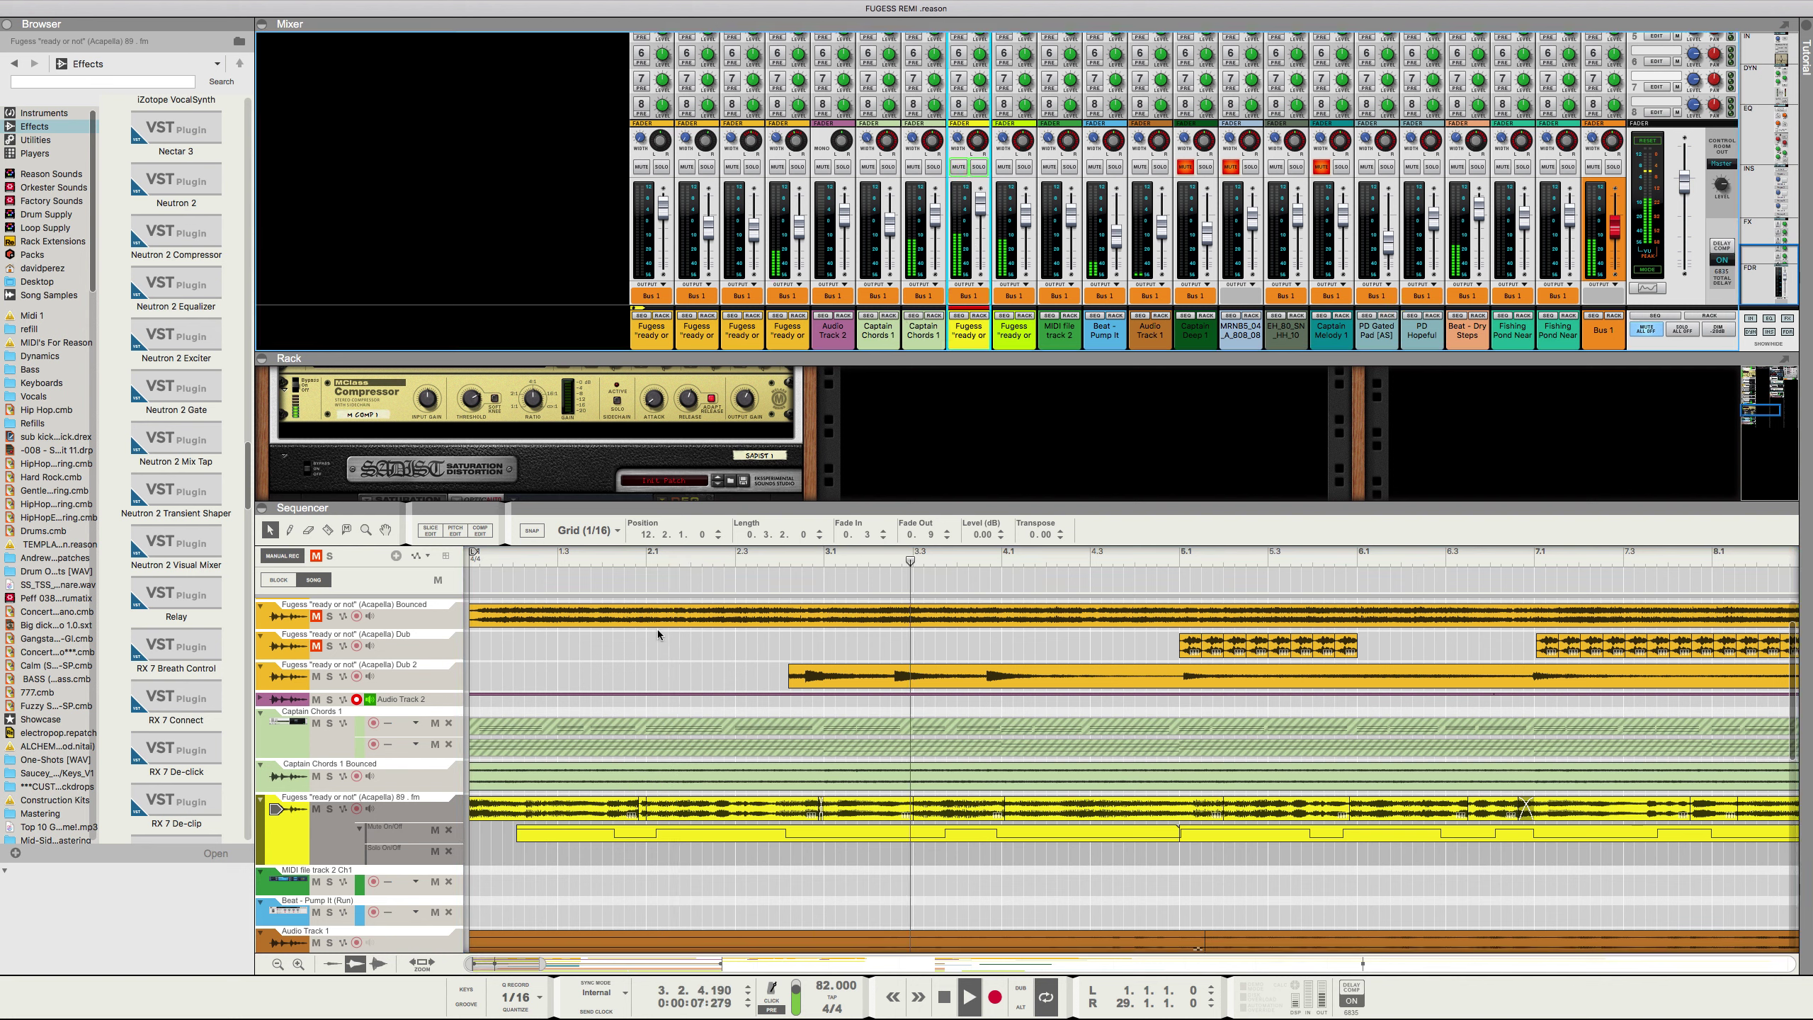
pyautogui.scroll(-10, 438, 797)
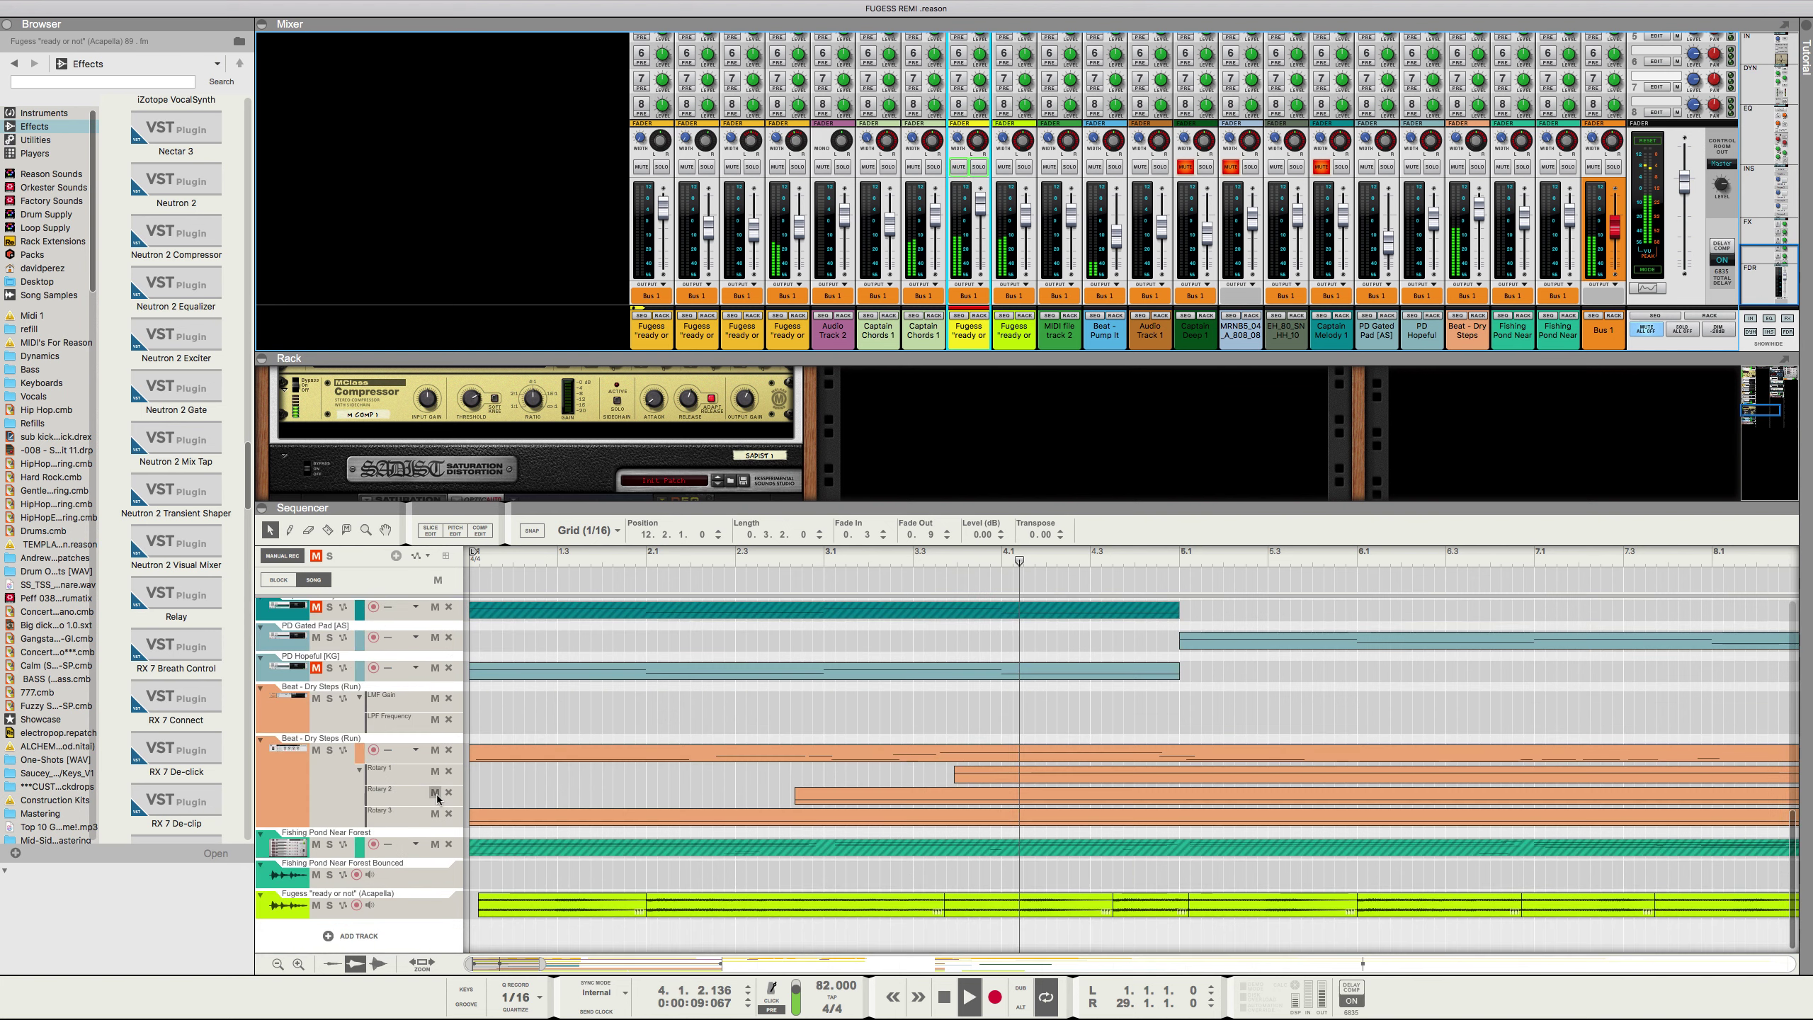
pyautogui.click(329, 905)
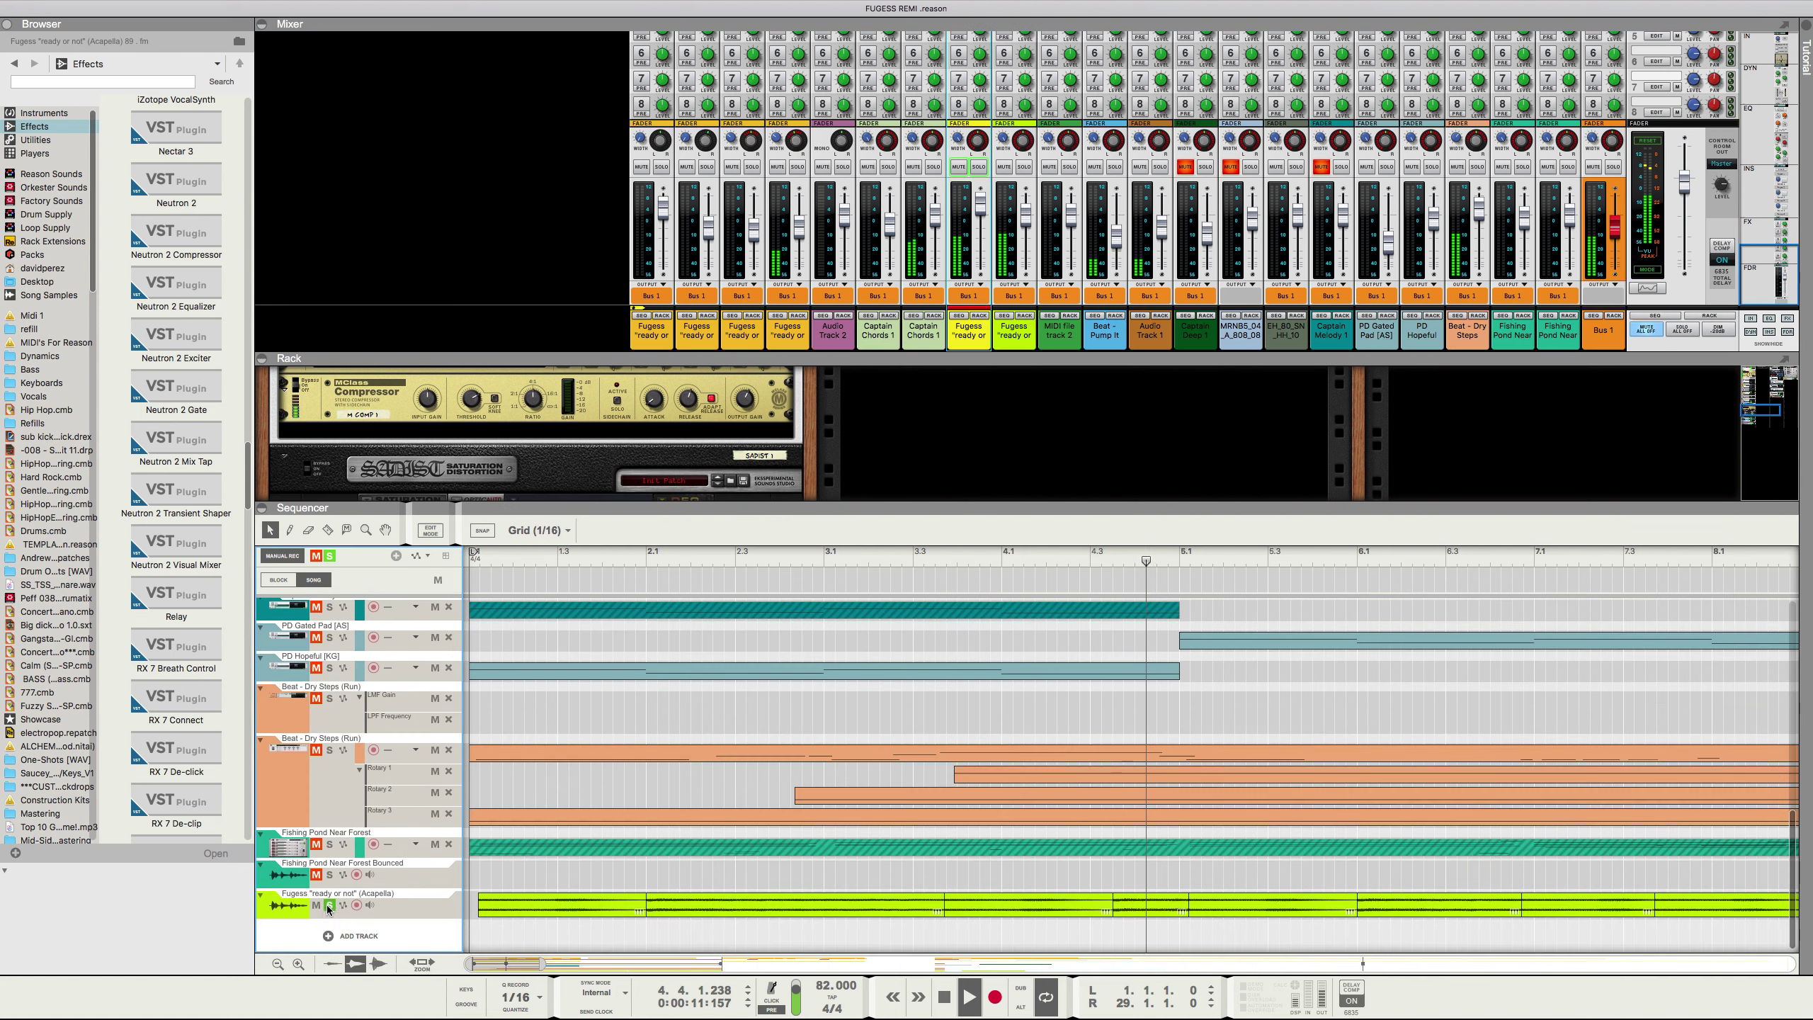
pyautogui.click(399, 911)
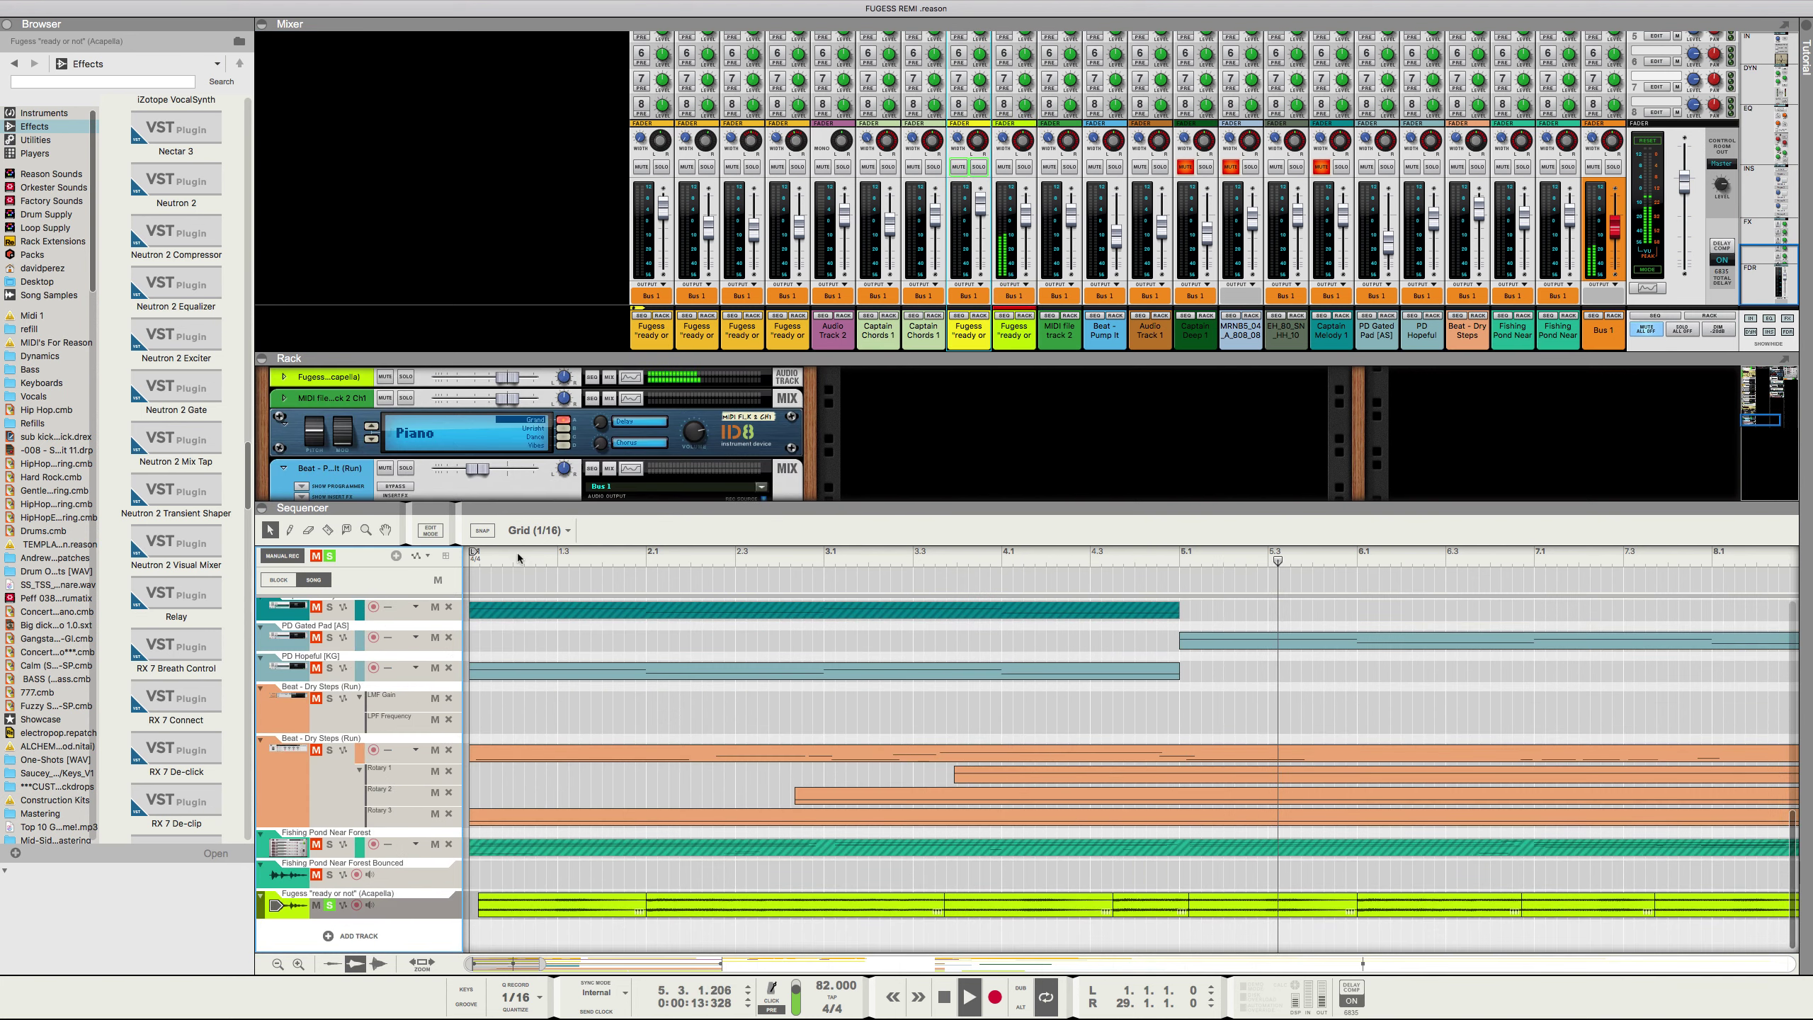
# Step: Zoom out to bars 1–36, select the whole Acapella clip, and stop playback at the start
pyautogui.click(497, 561)
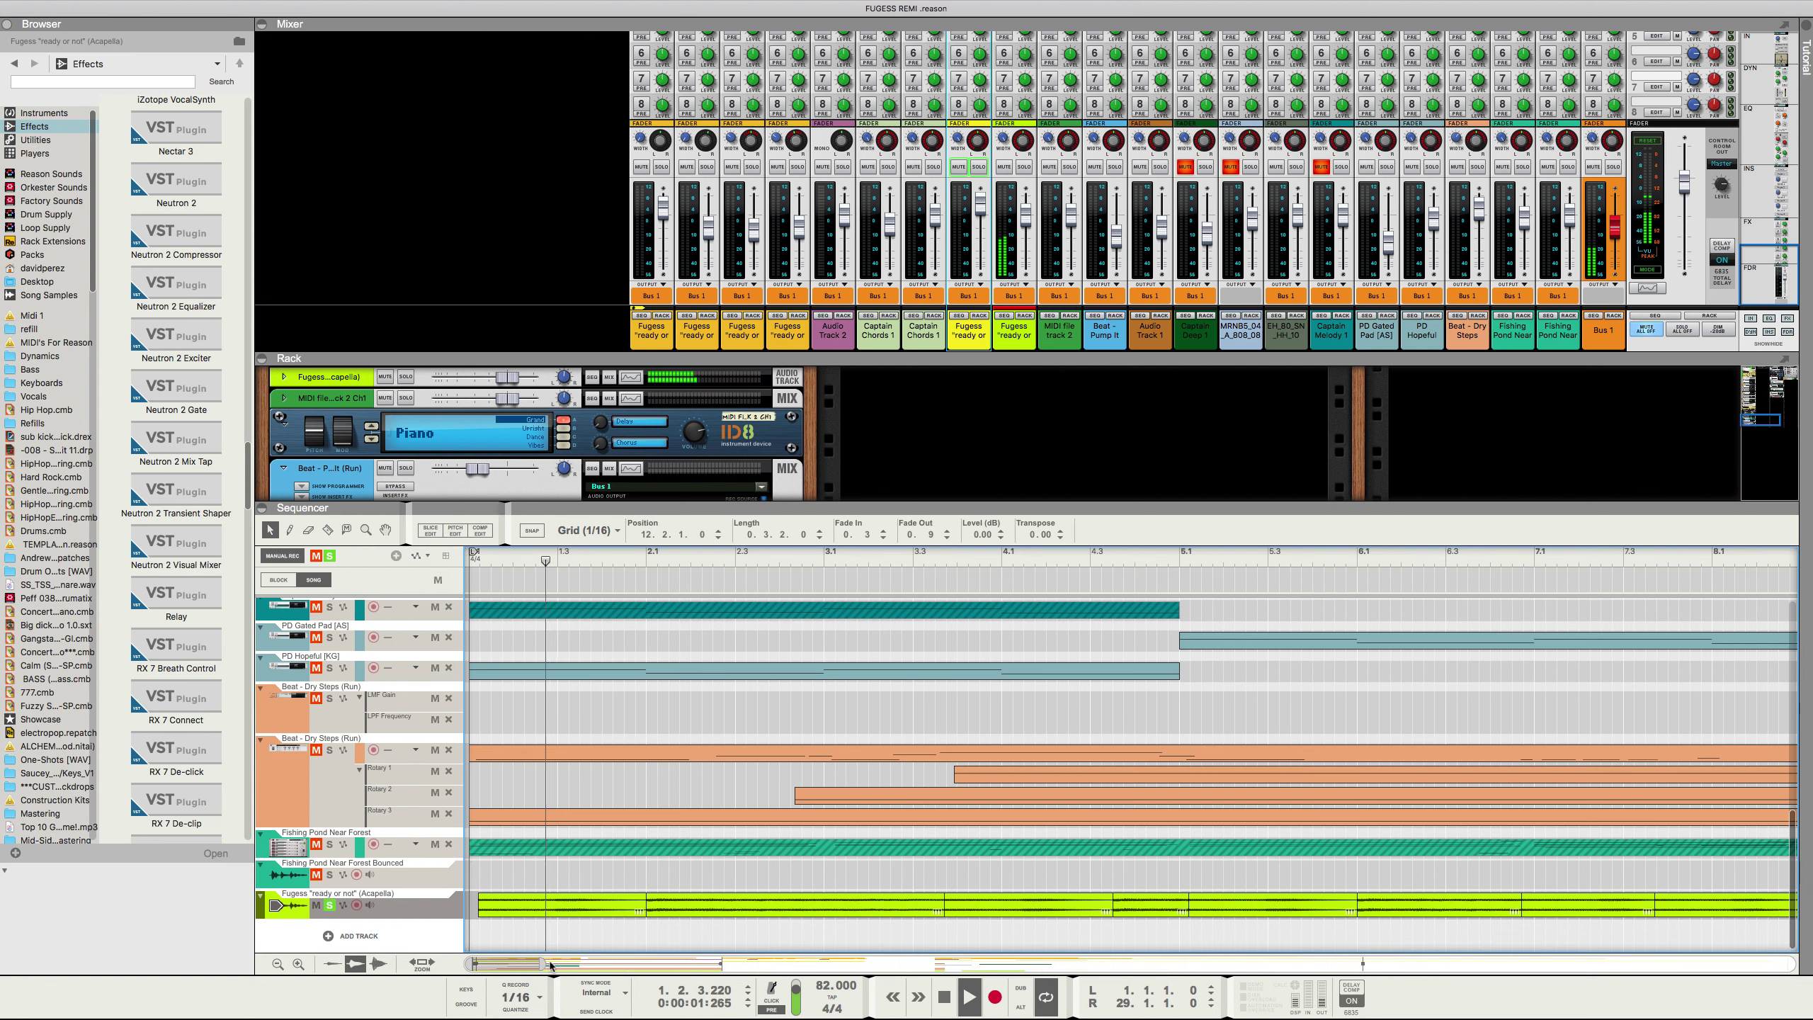
pyautogui.moveTo(549, 964); pyautogui.dragTo(795, 964)
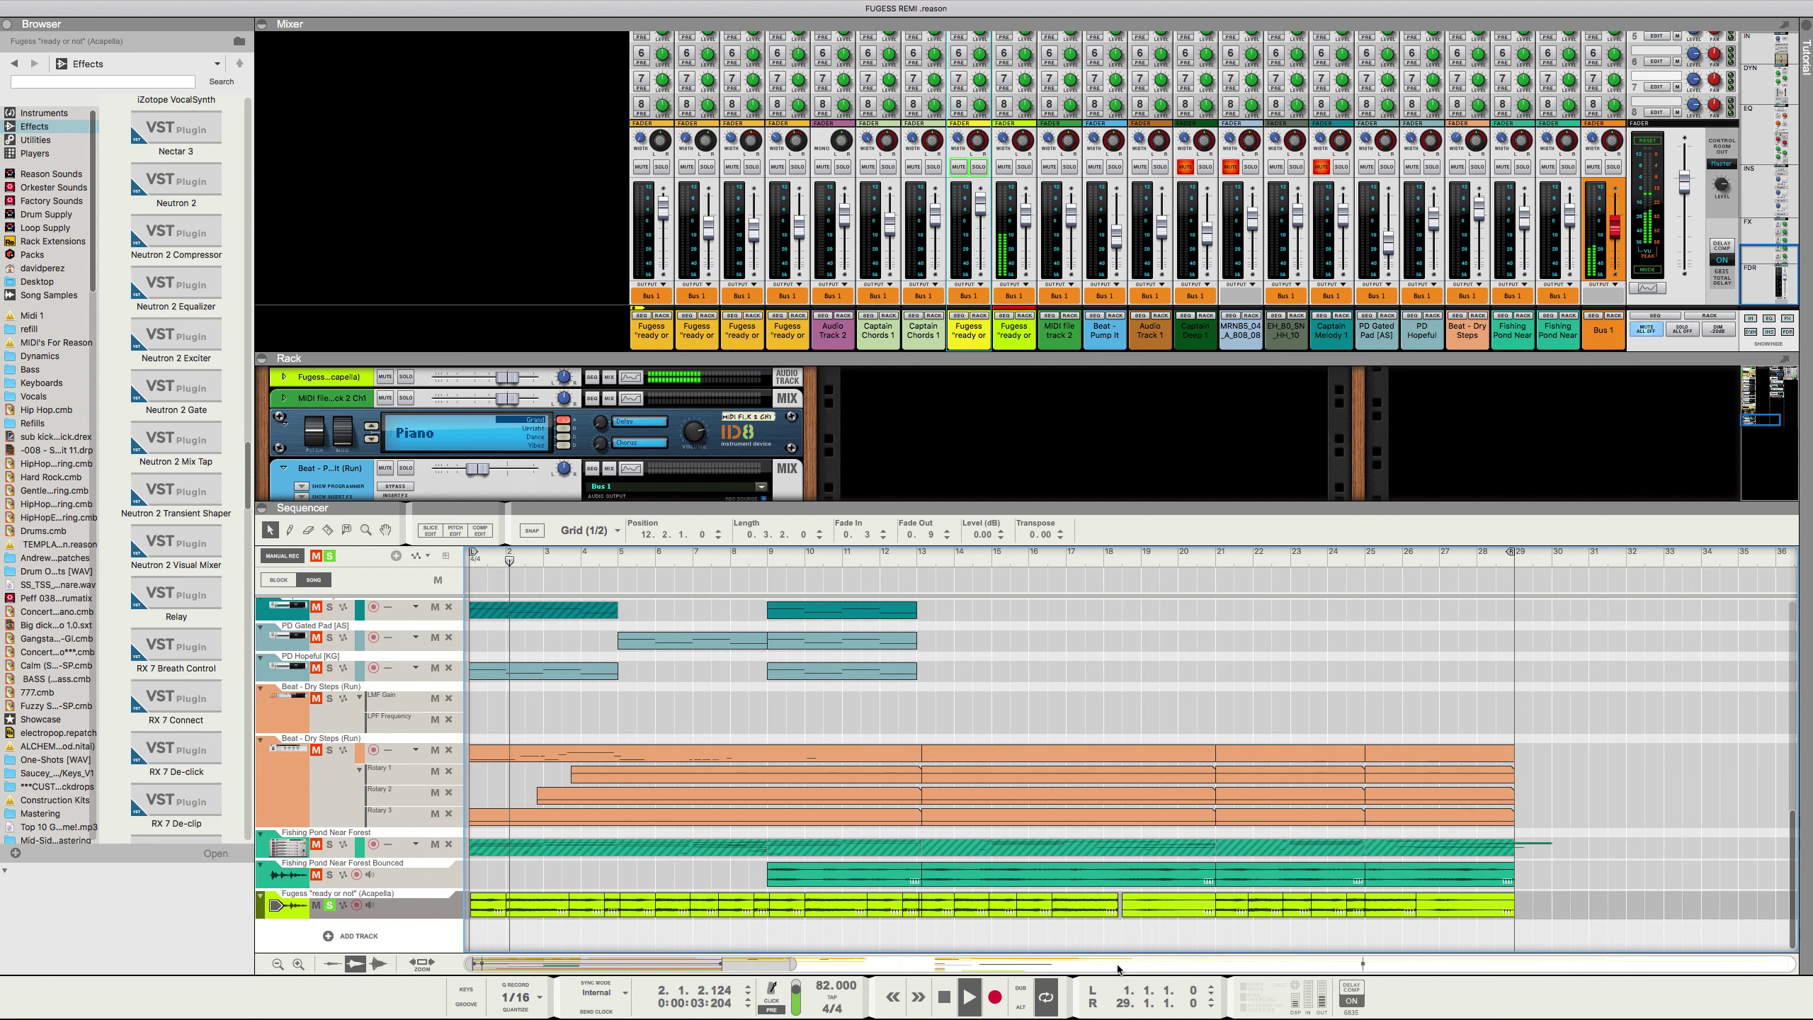
pyautogui.moveTo(1521, 915); pyautogui.dragTo(422, 918)
pyautogui.click(944, 997)
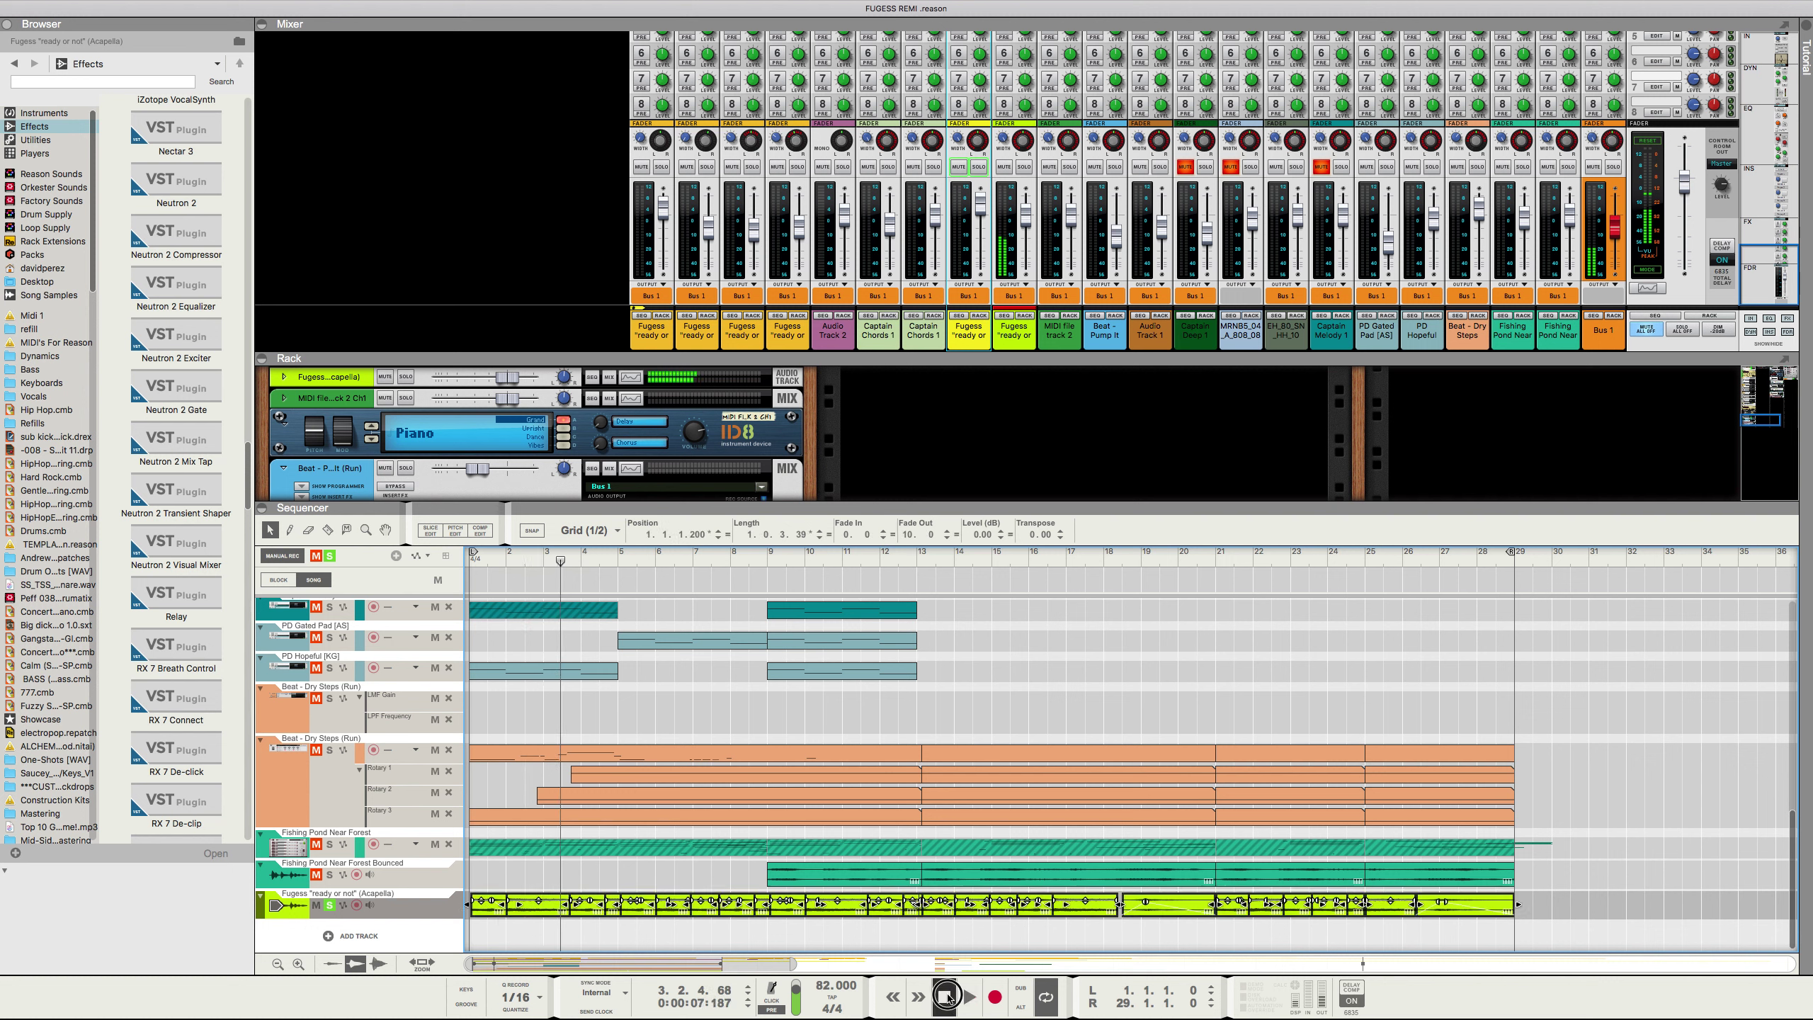
pyautogui.click(944, 997)
# Step: Normalize the Acapella clip's volume
pyautogui.rightClick(820, 911)
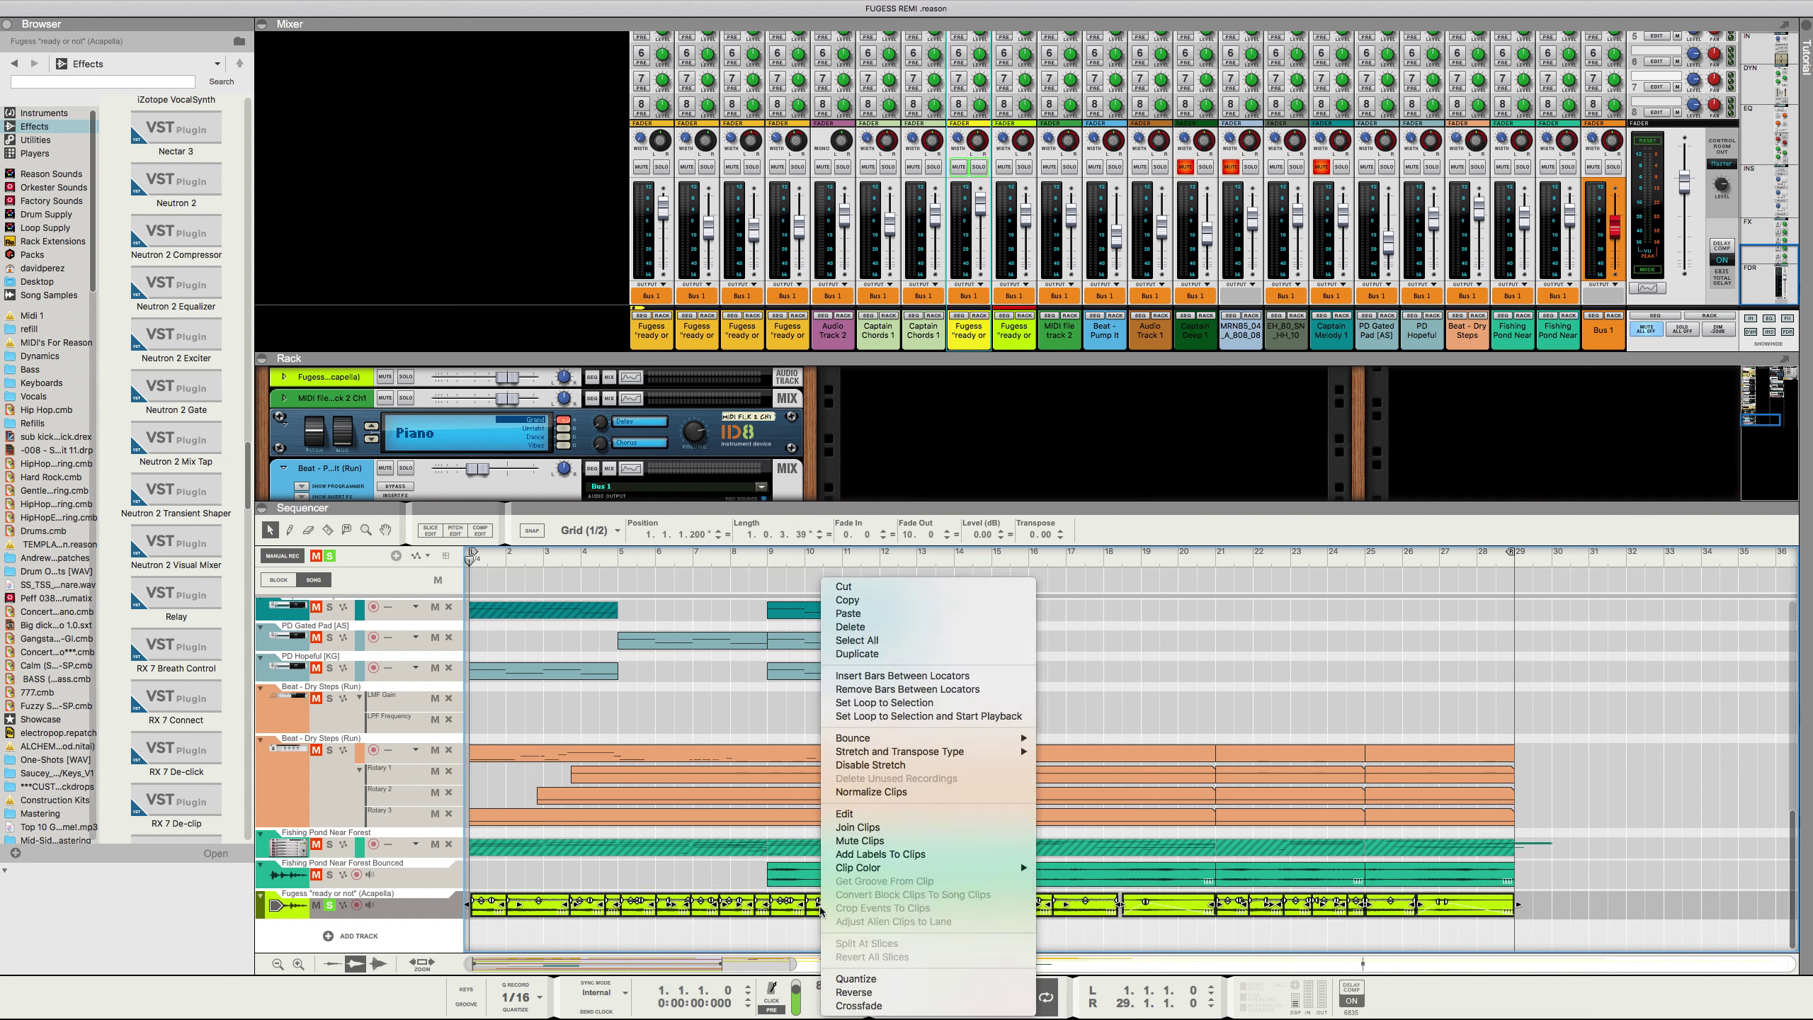
pyautogui.click(877, 792)
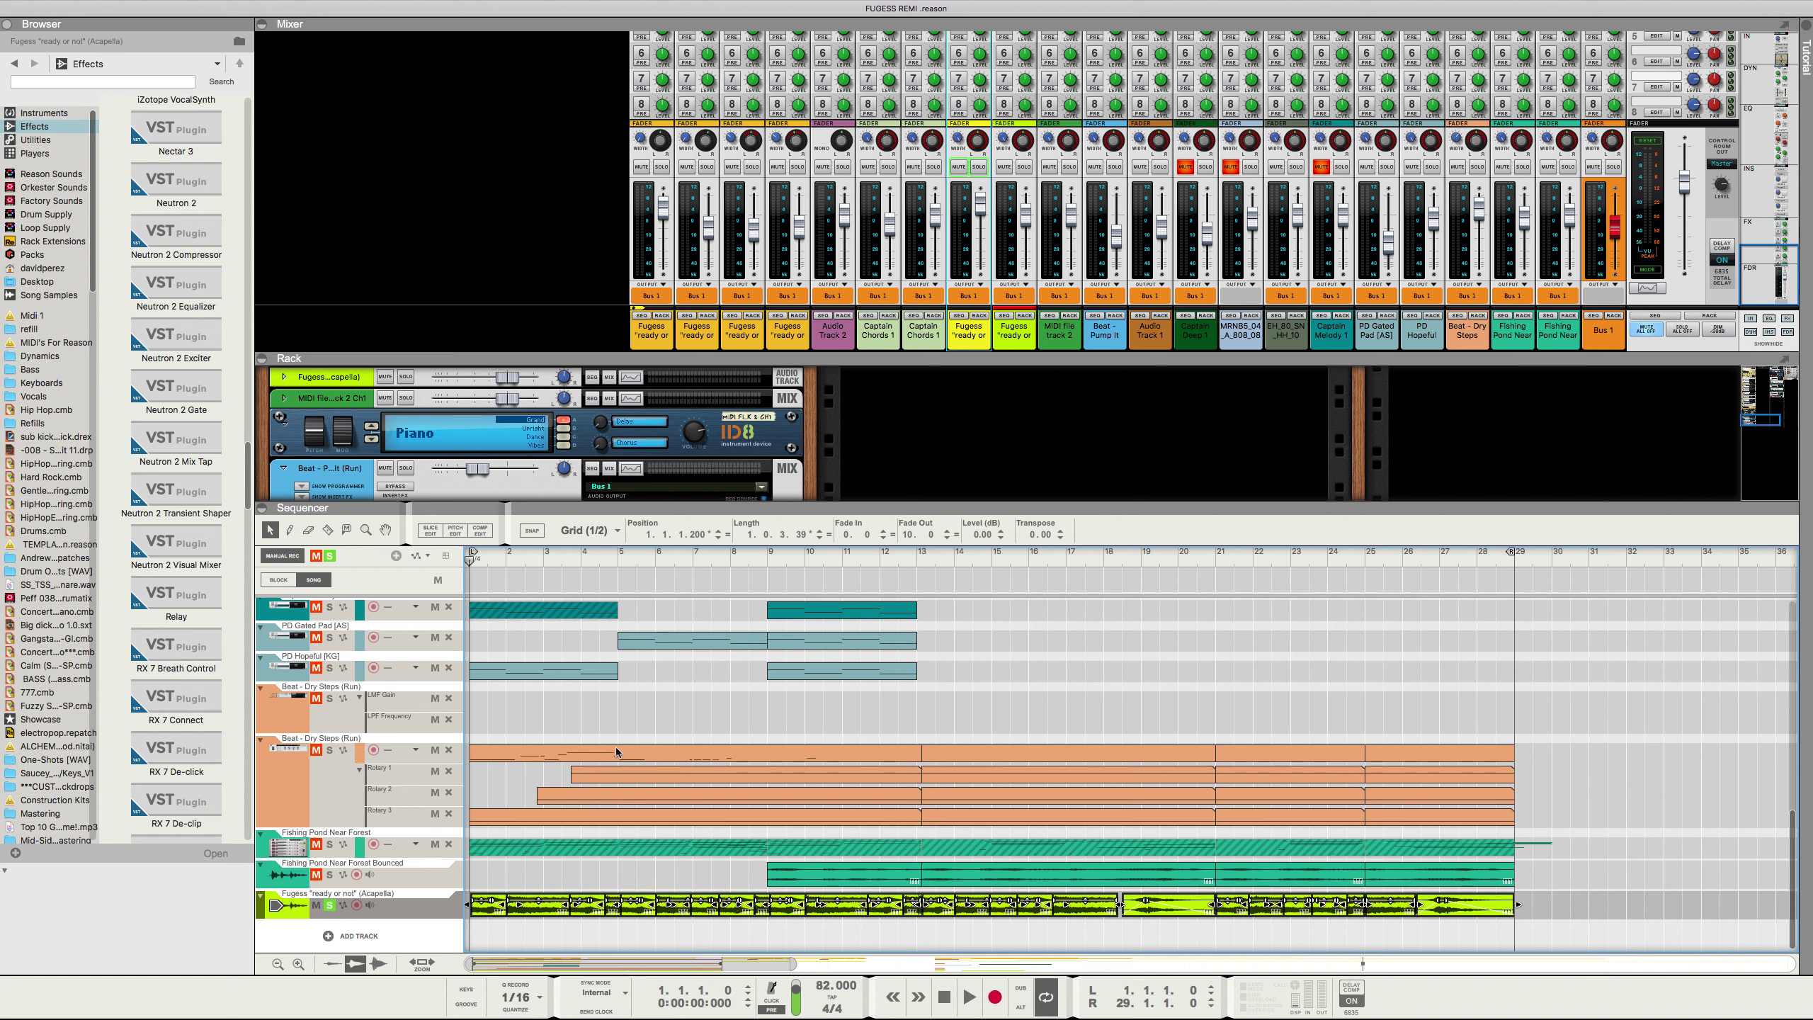
pyautogui.rightClick(590, 909)
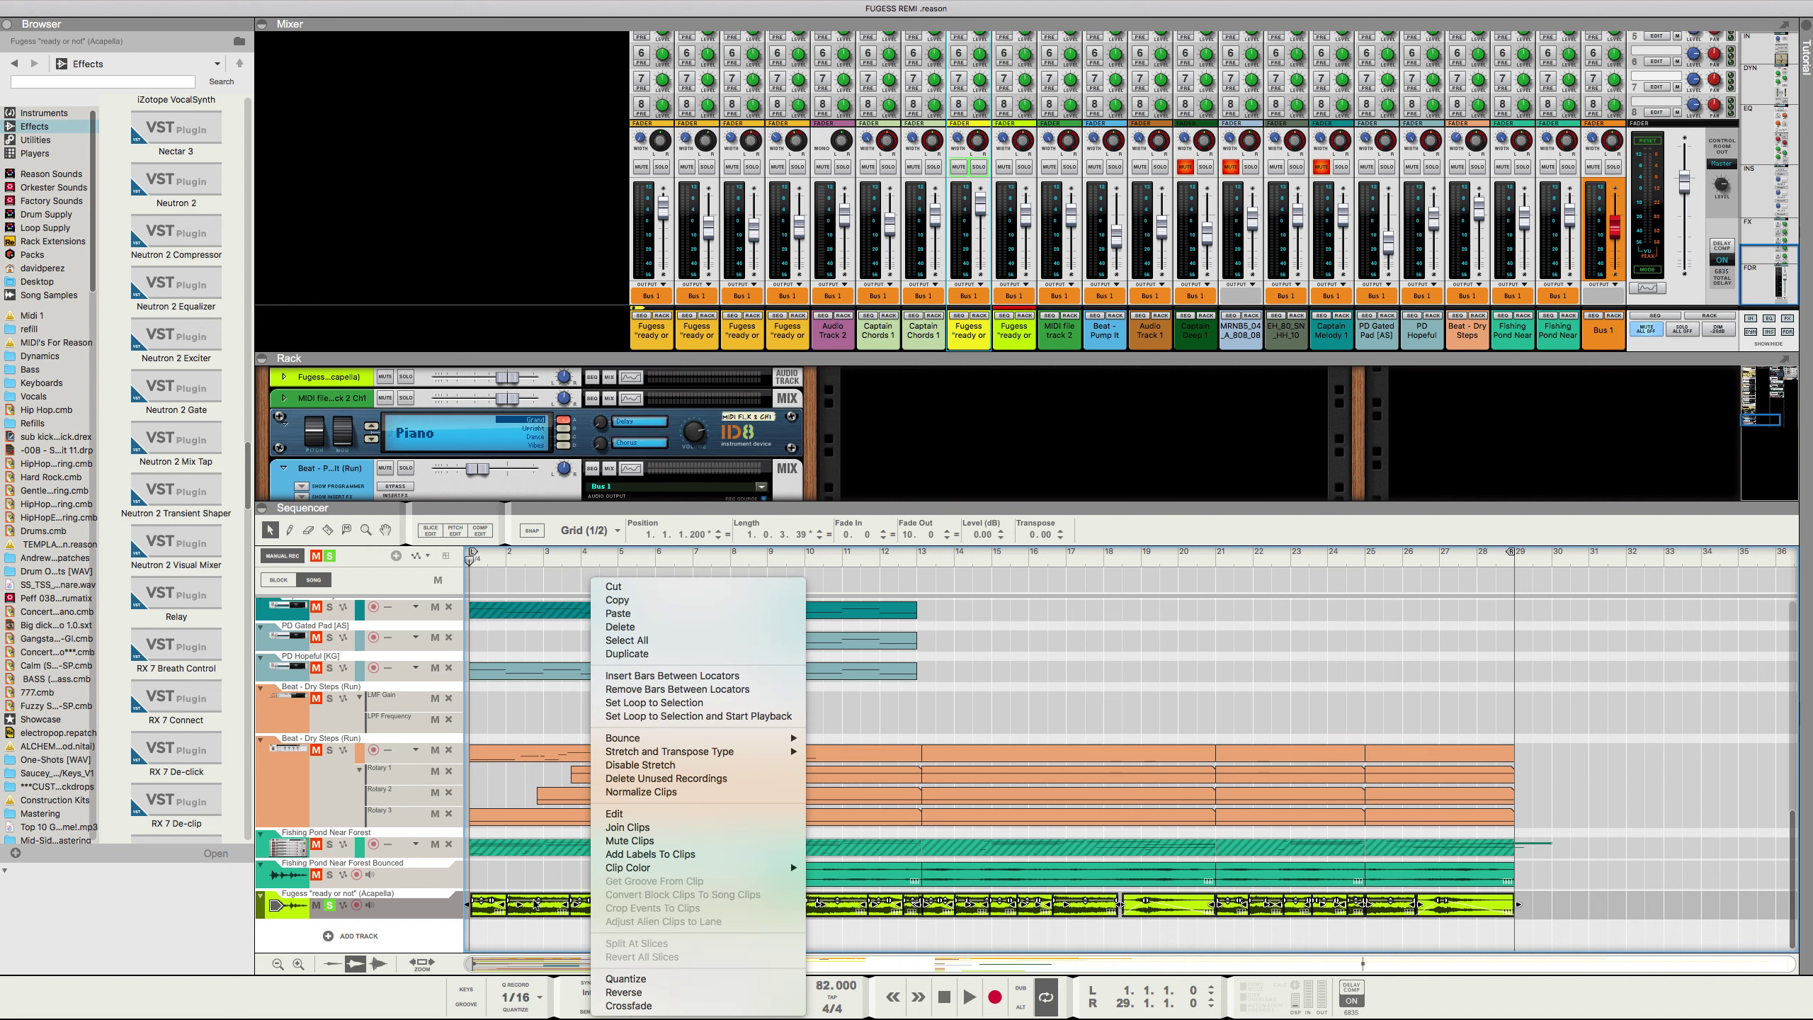
pyautogui.click(525, 926)
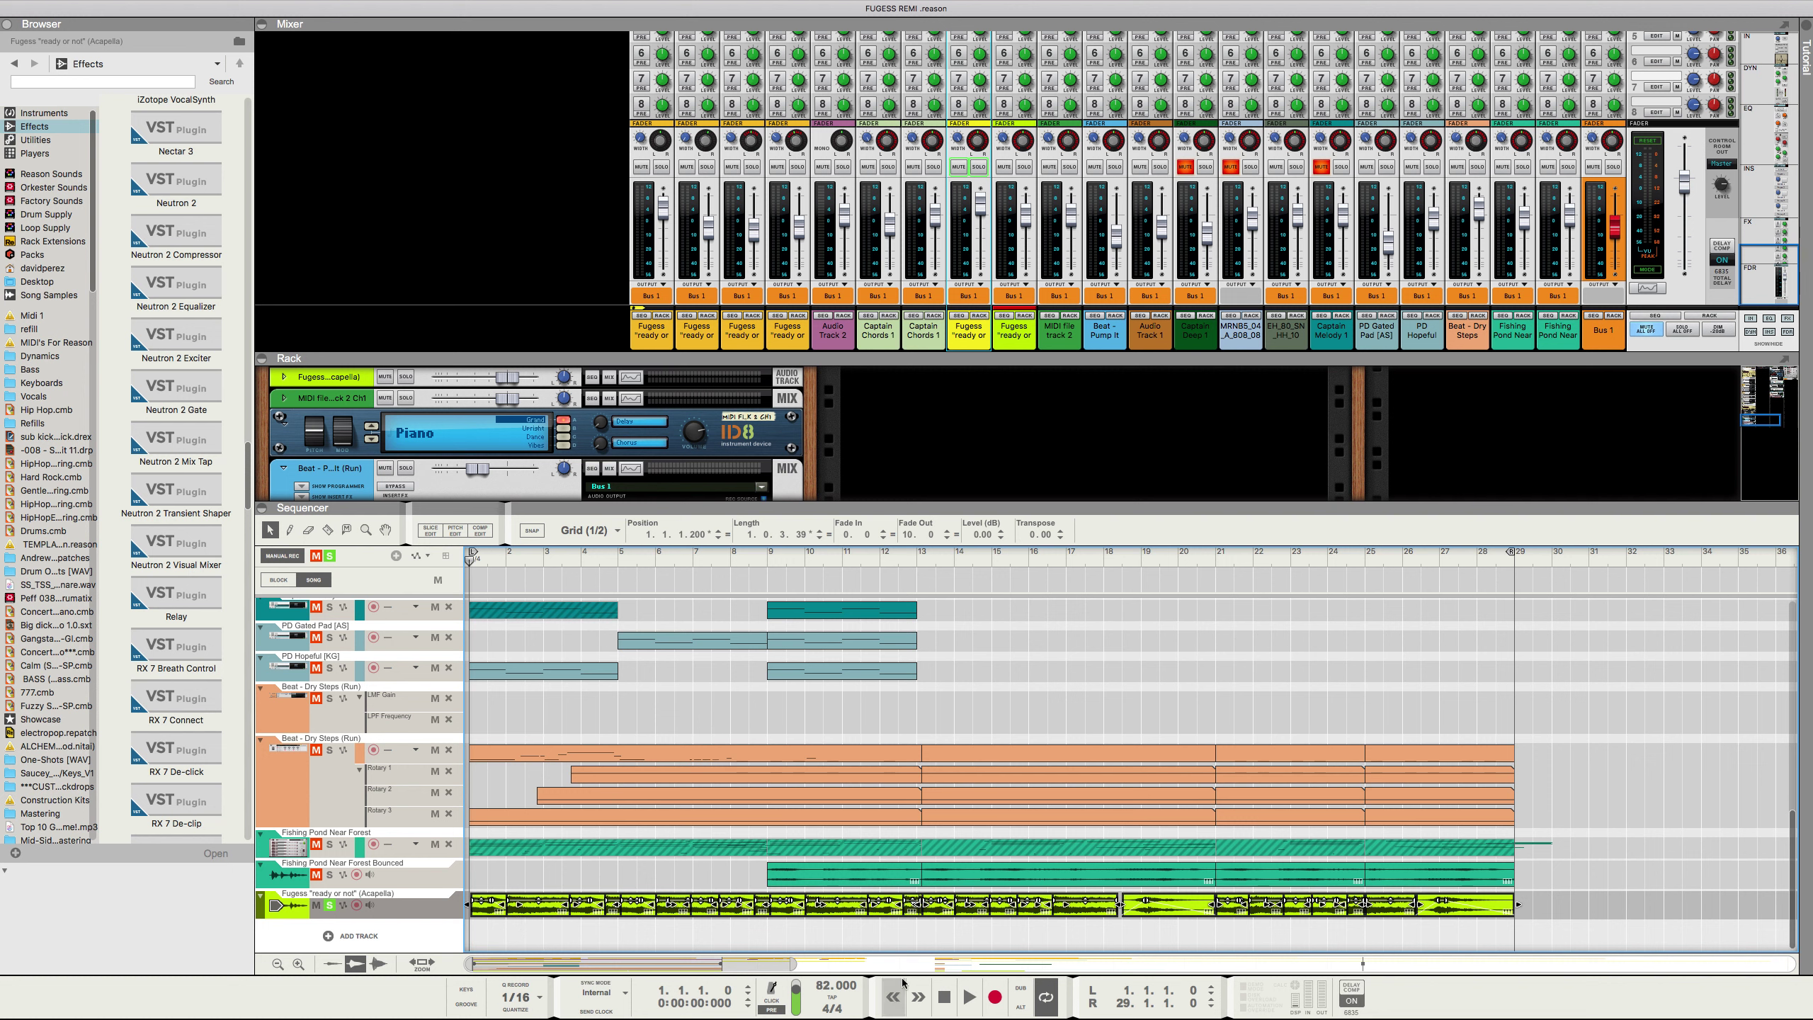
# Step: Play the song and set the Acapella clip's fade-in to 8
pyautogui.click(970, 997)
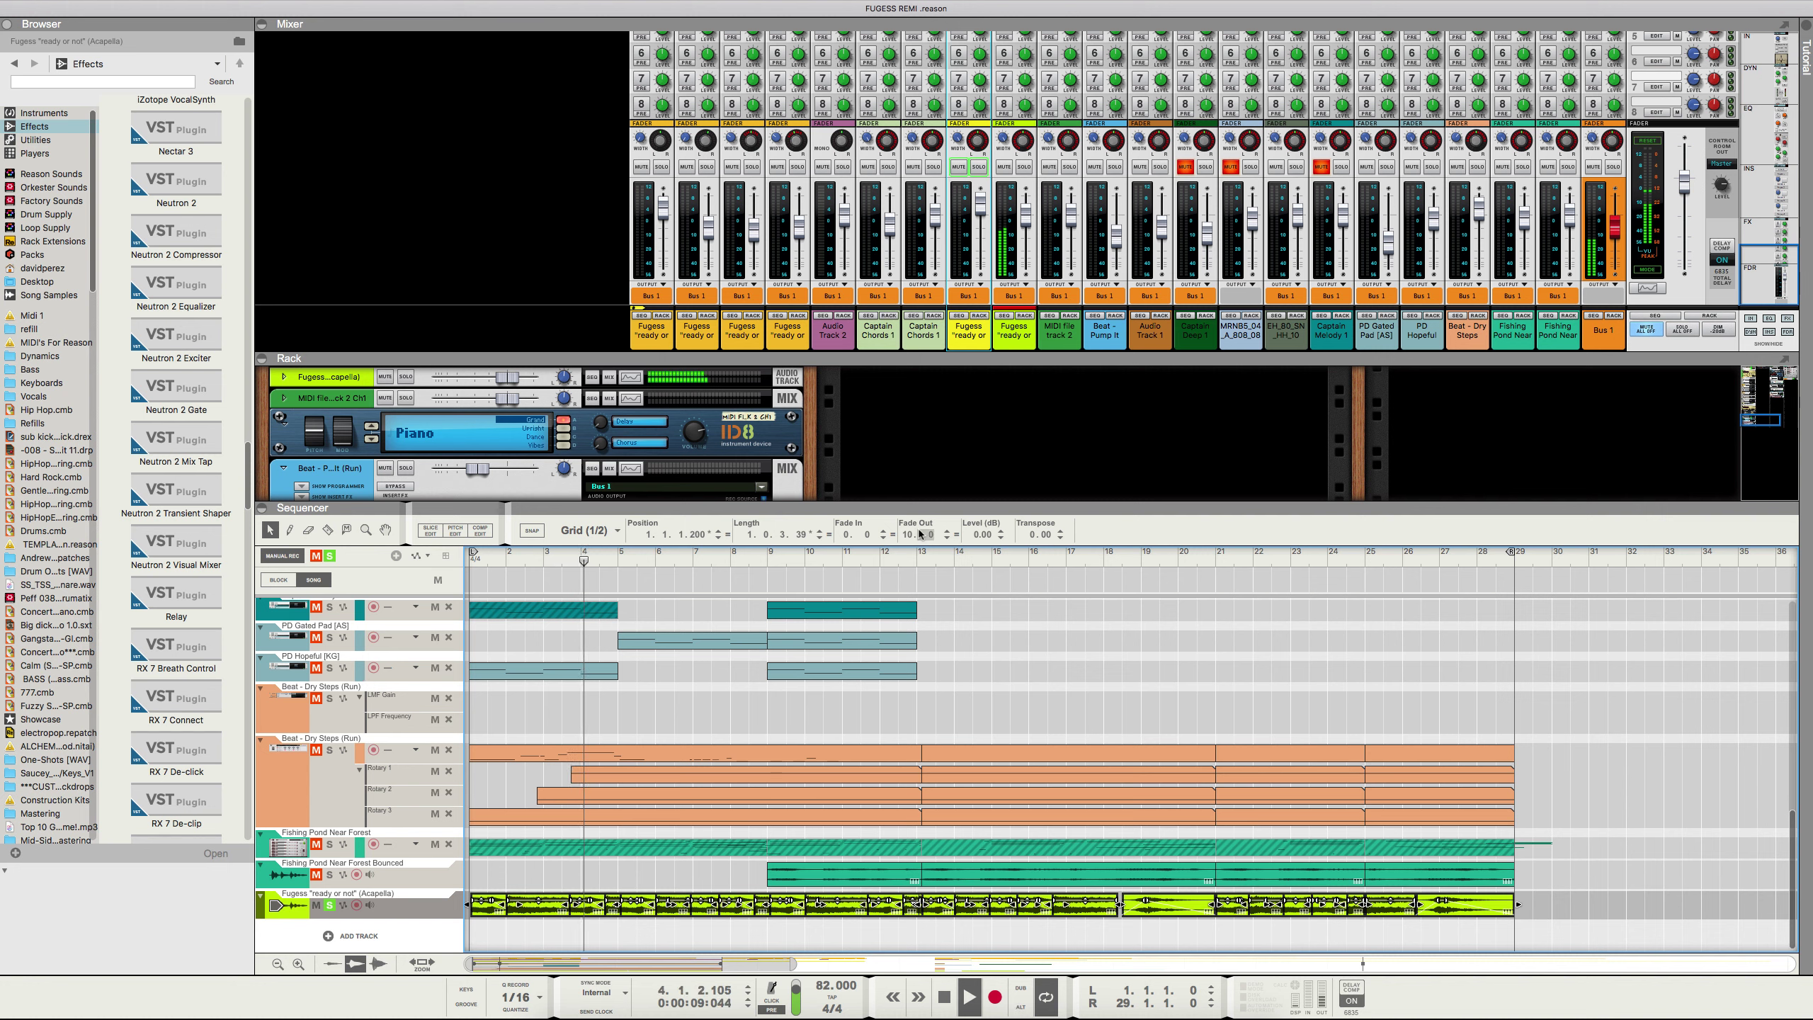
pyautogui.moveTo(869, 535); pyautogui.dragTo(875, 529)
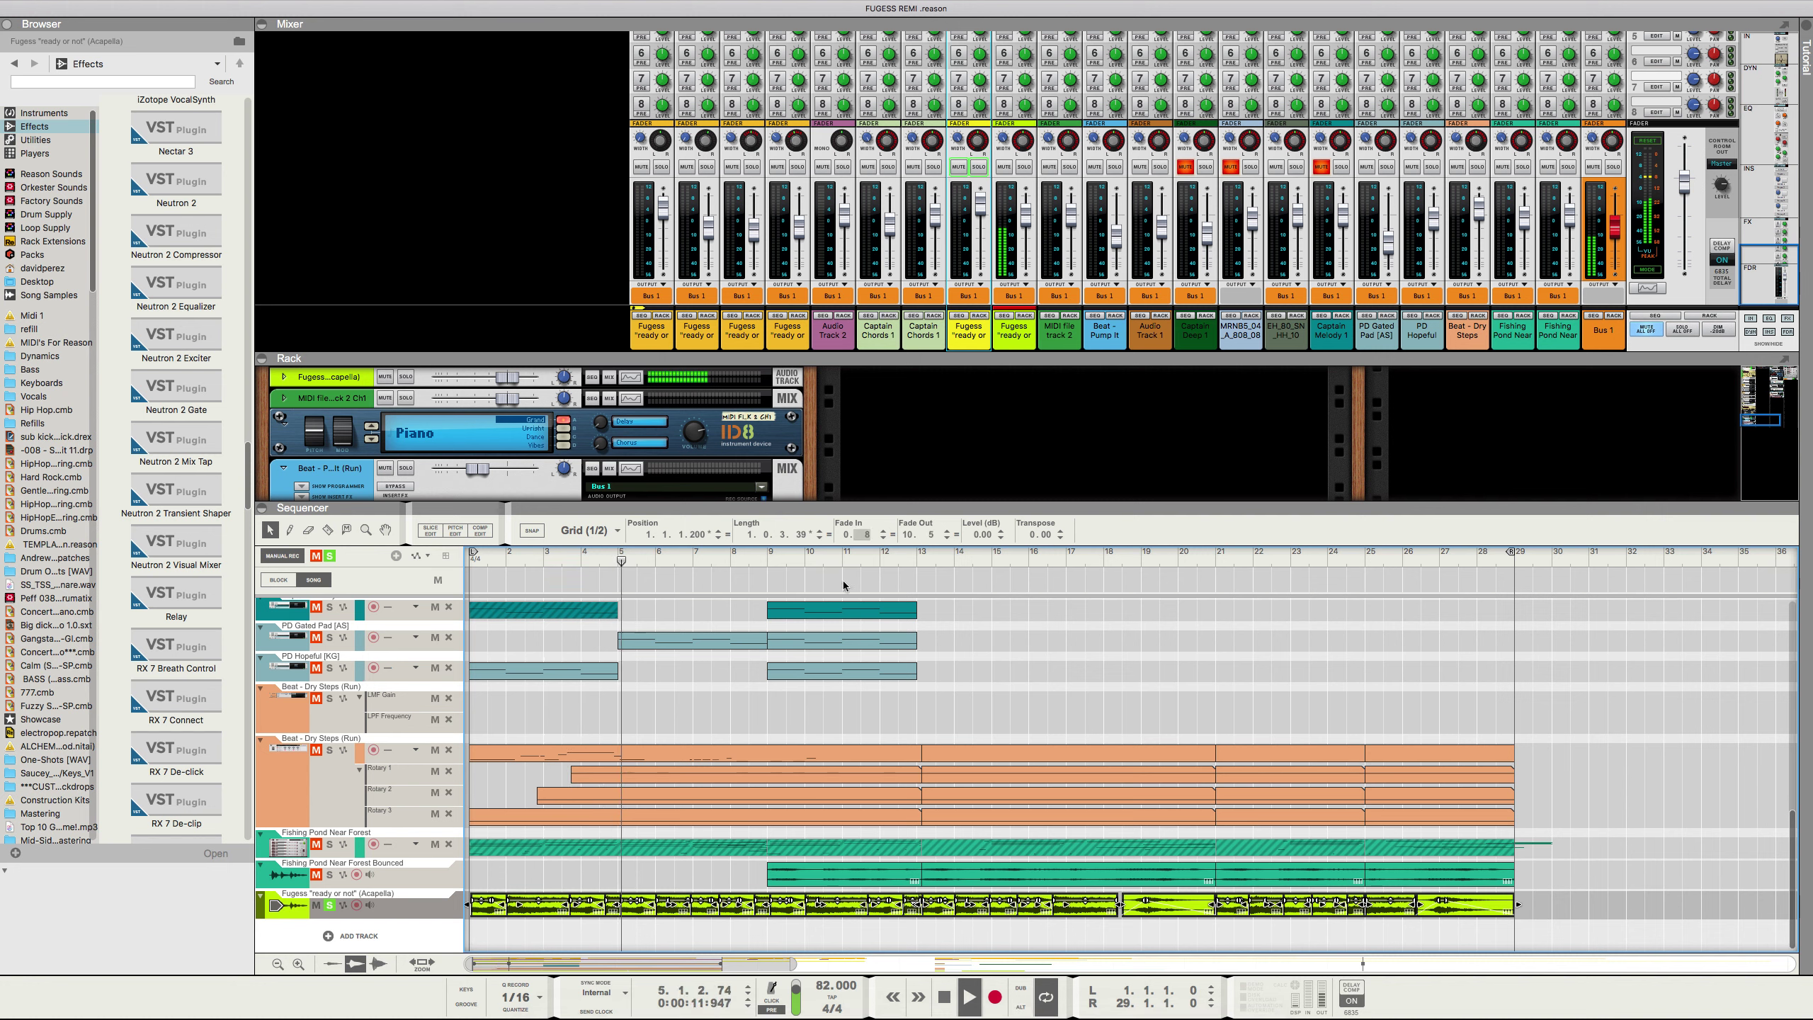
pyautogui.click(414, 906)
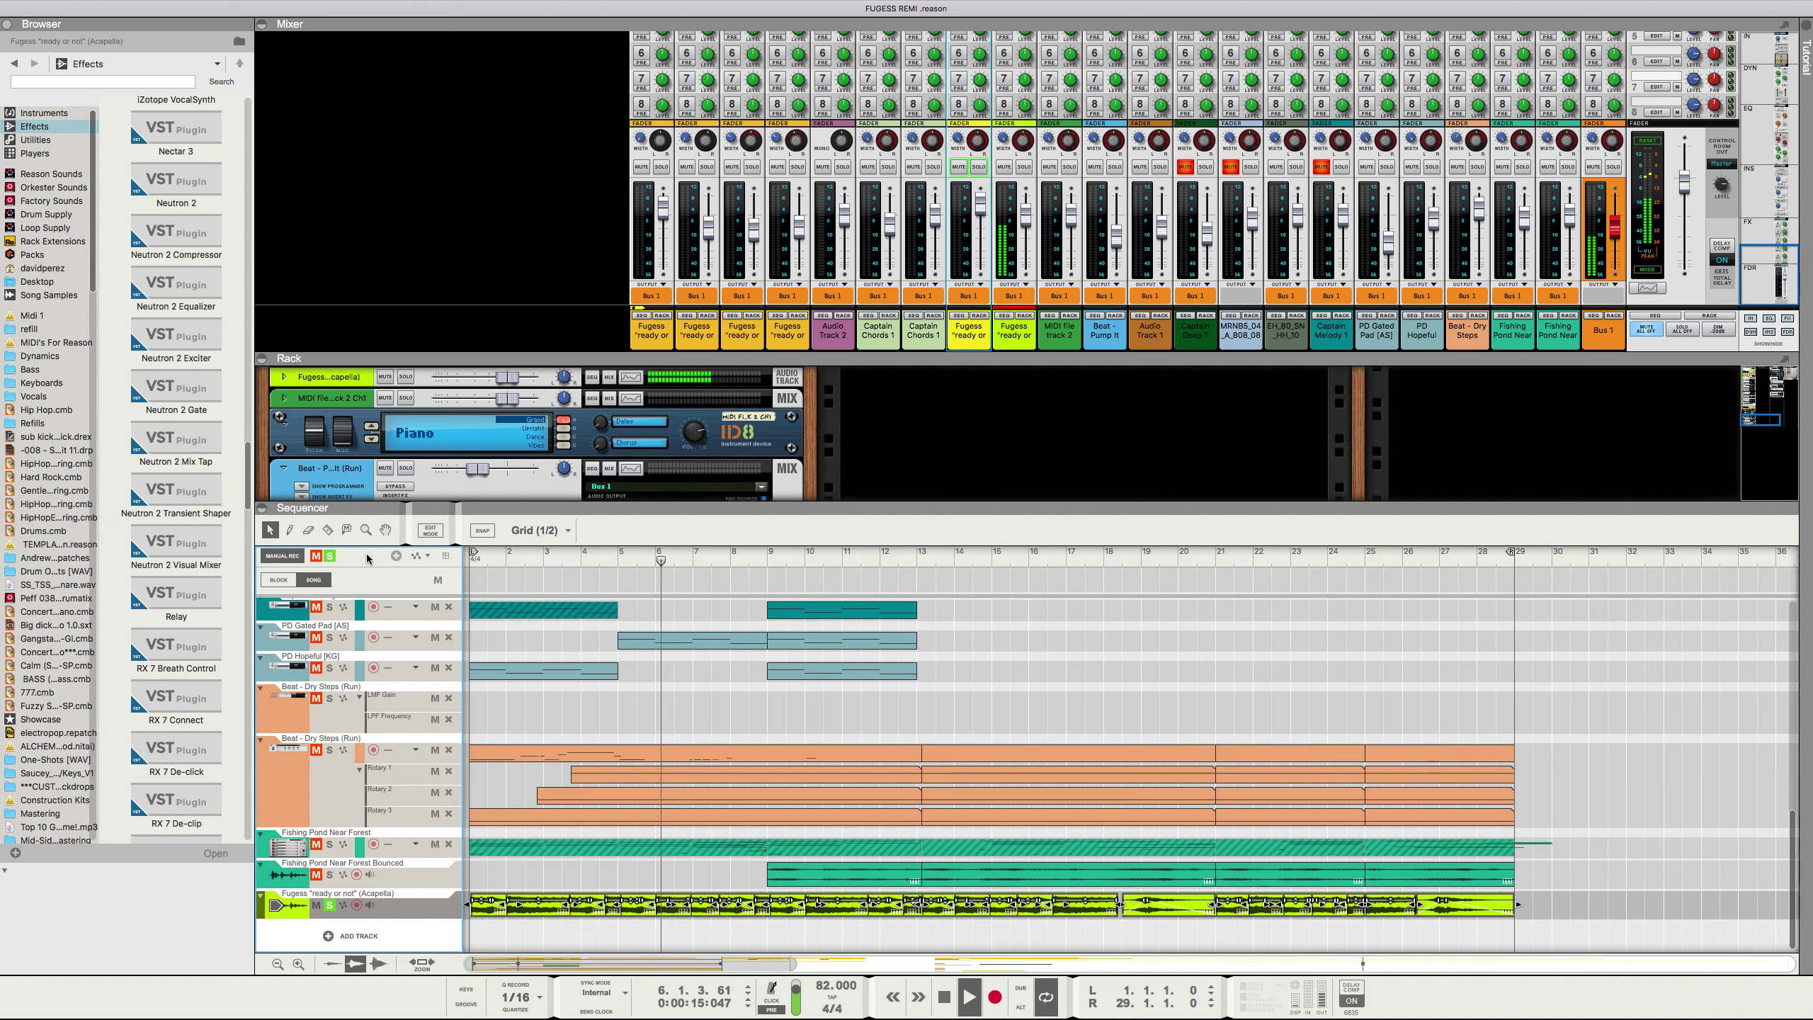
# Step: In the acapella Spectrum EQ, cut lows about 12.7 dB and dip the low-mid band near 655 Hz
pyautogui.press('F2')
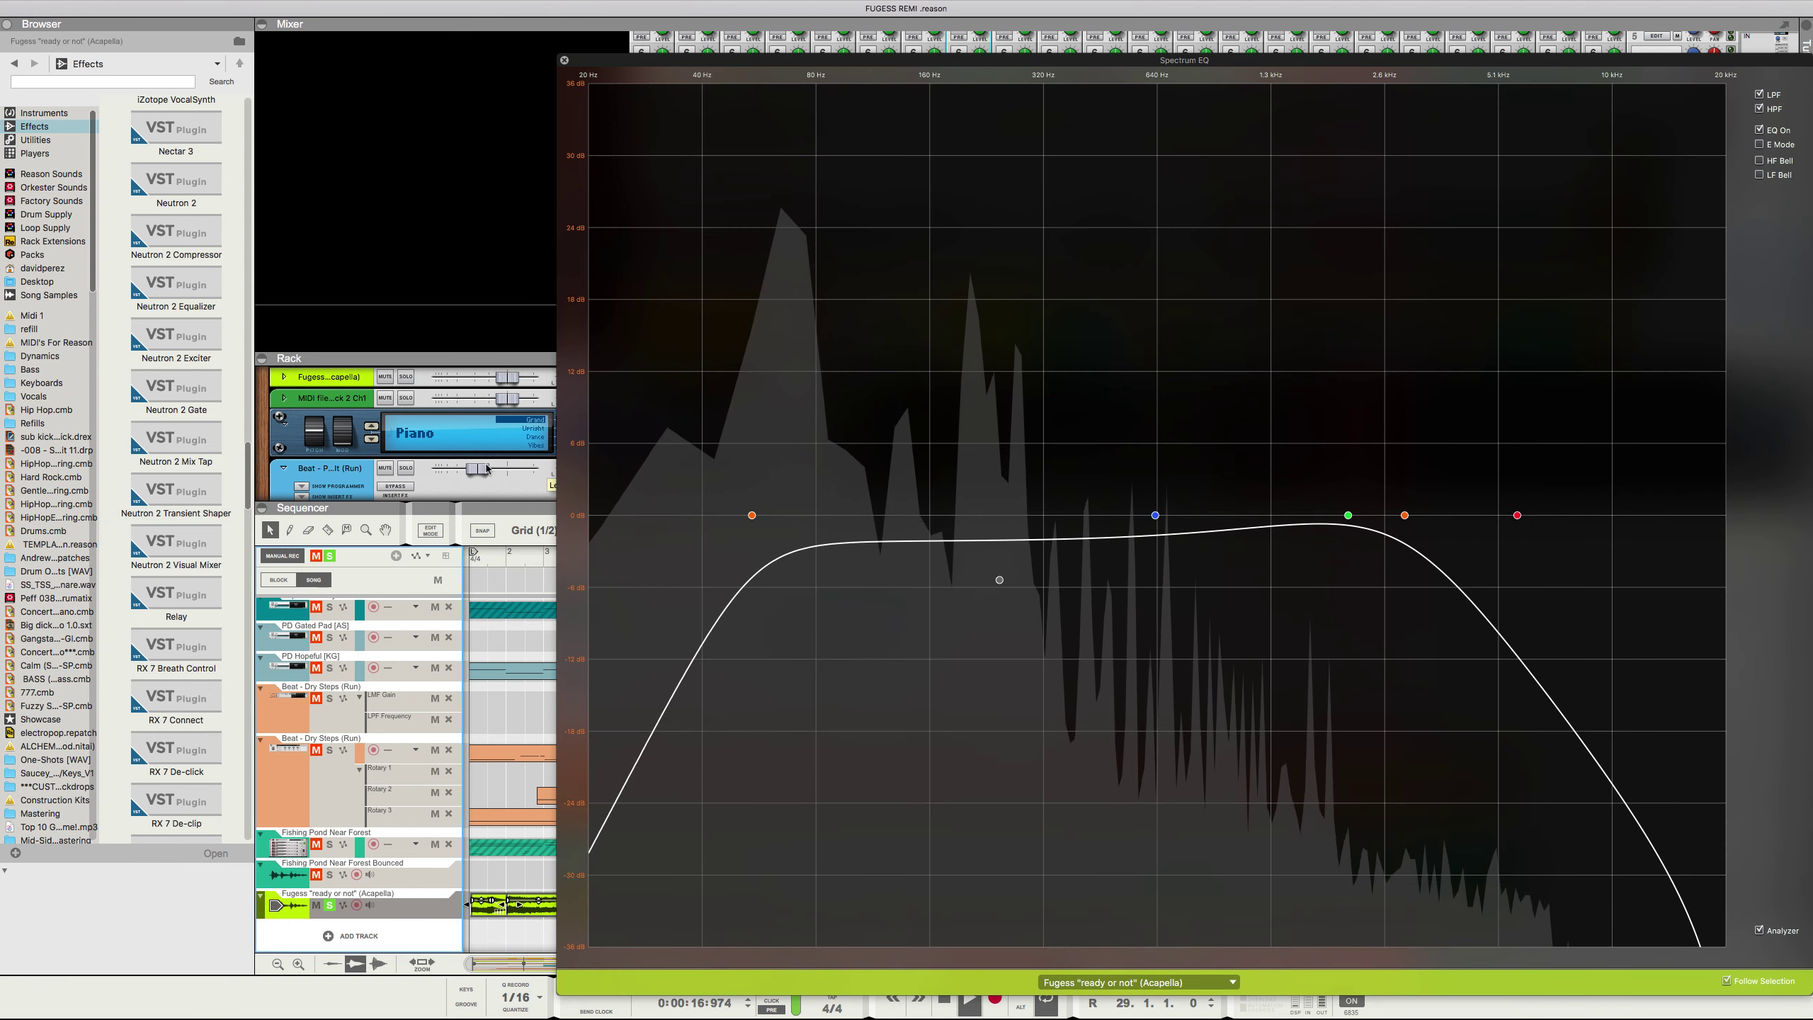
pyautogui.moveTo(999, 580); pyautogui.dragTo(988, 638)
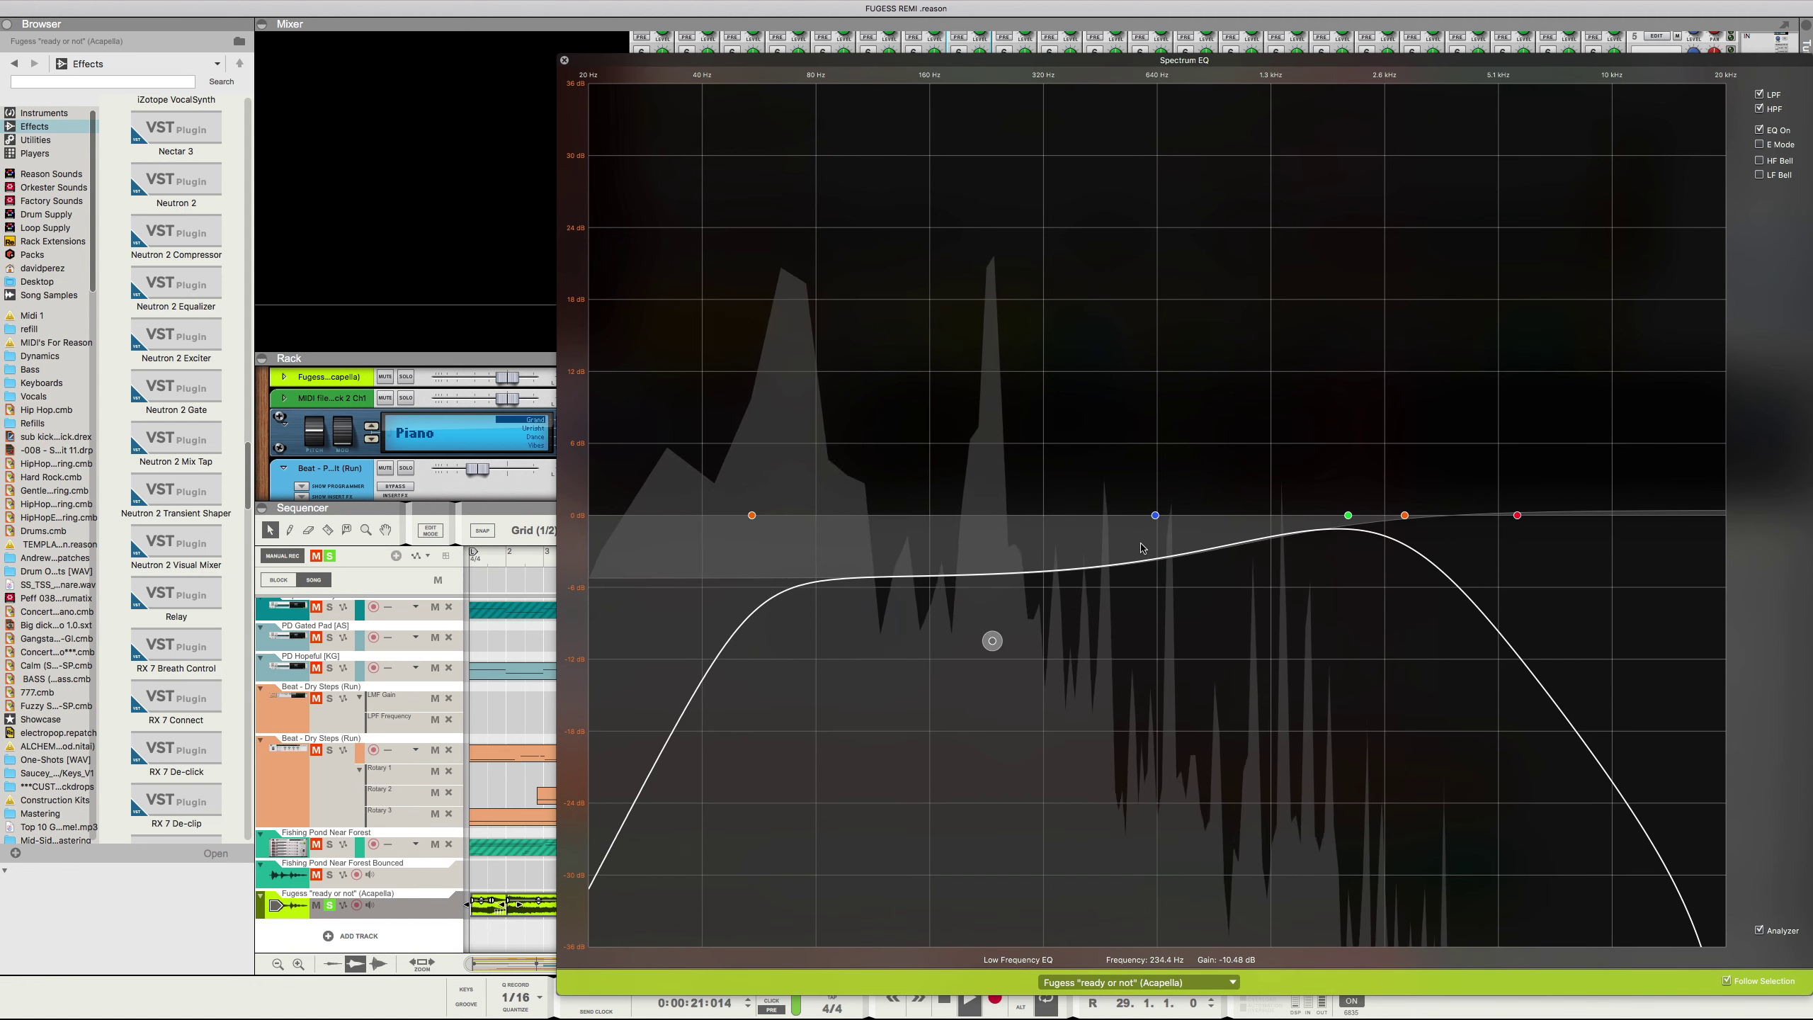
pyautogui.moveTo(1160, 531); pyautogui.dragTo(1165, 540)
pyautogui.moveTo(1190, 705); pyautogui.dragTo(1164, 628)
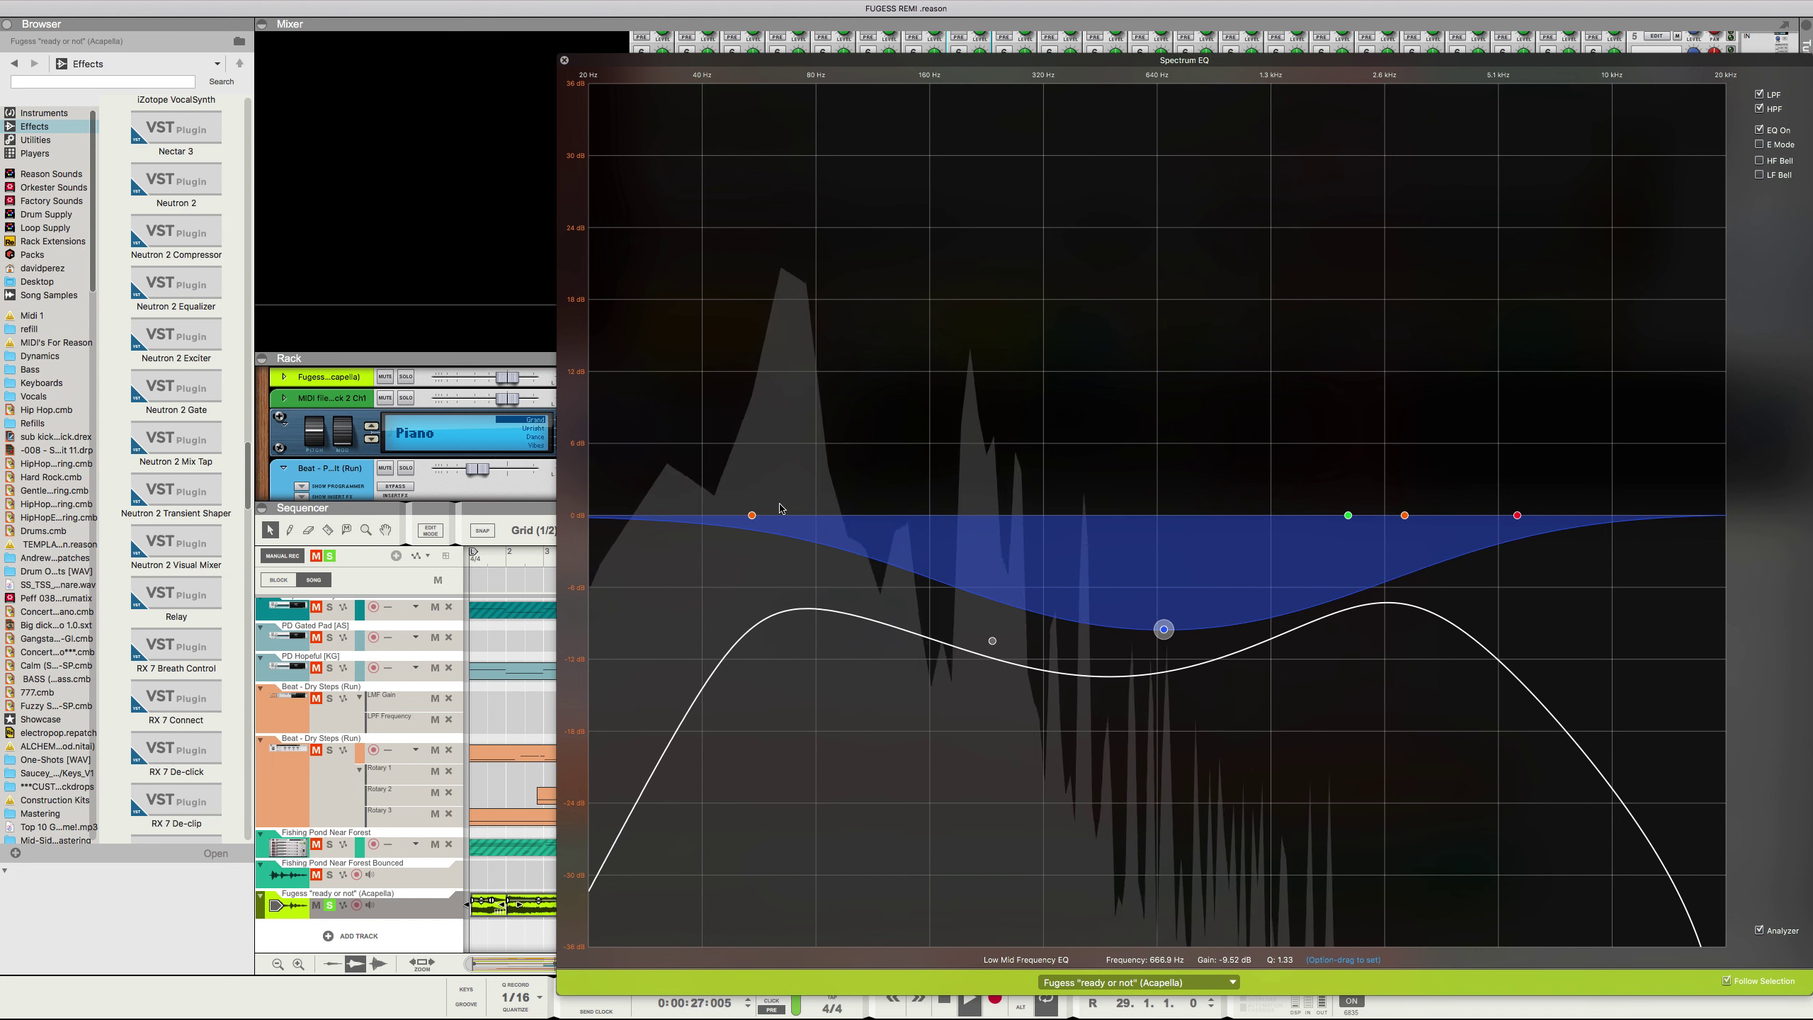
# Step: Set the low band to -13 dB near 95 Hz, raise the high-pass, and boost high mids near 3 kHz
pyautogui.moveTo(992, 641); pyautogui.dragTo(876, 993)
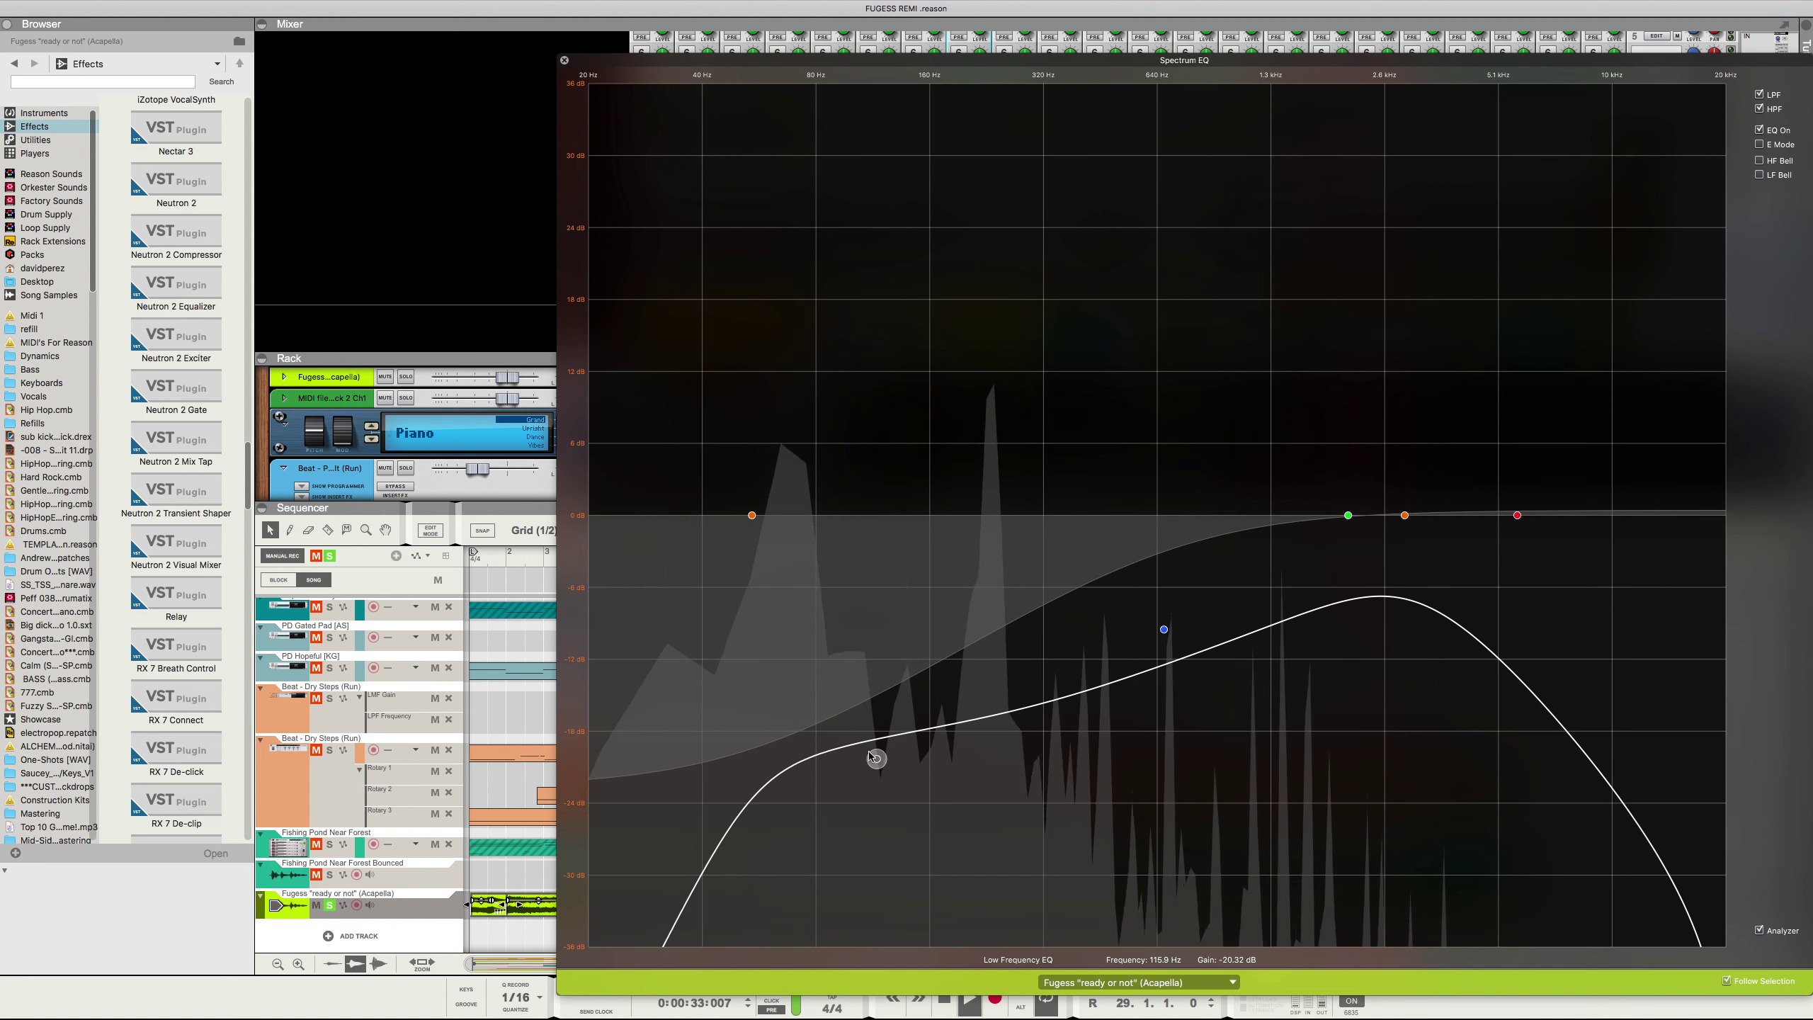
pyautogui.moveTo(876, 758); pyautogui.dragTo(845, 677)
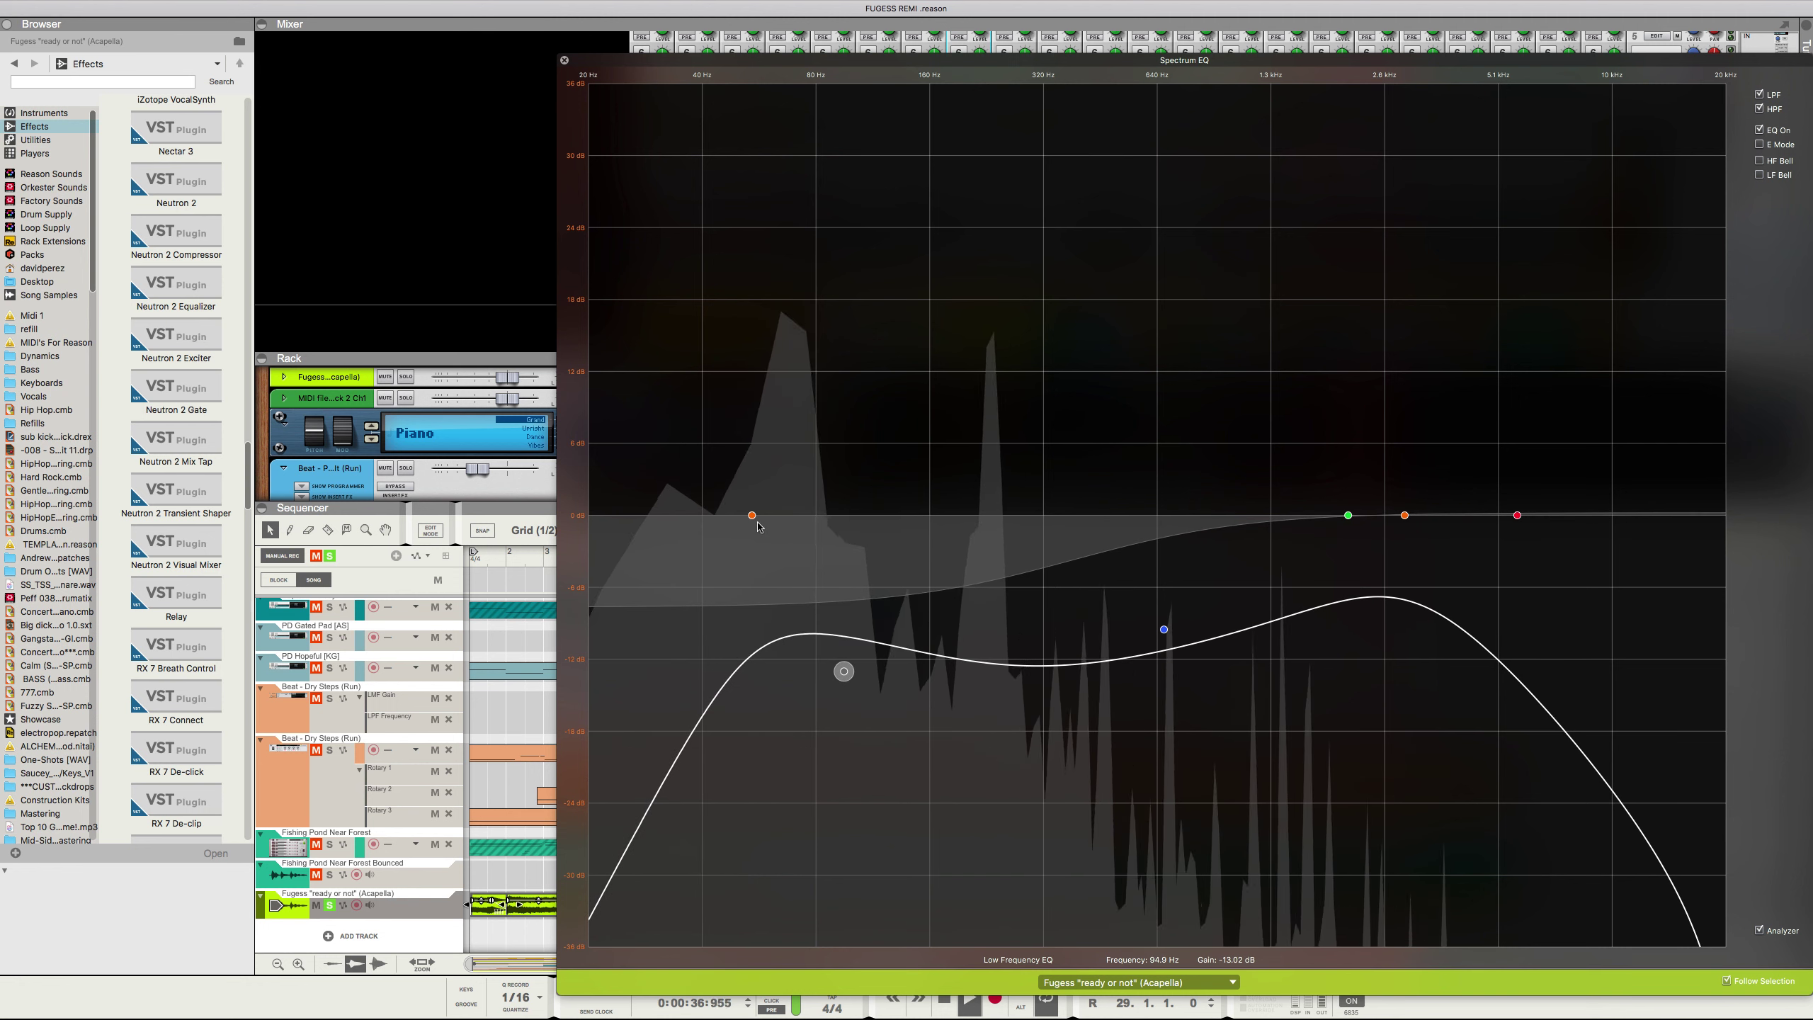
pyautogui.moveTo(758, 526); pyautogui.dragTo(943, 556)
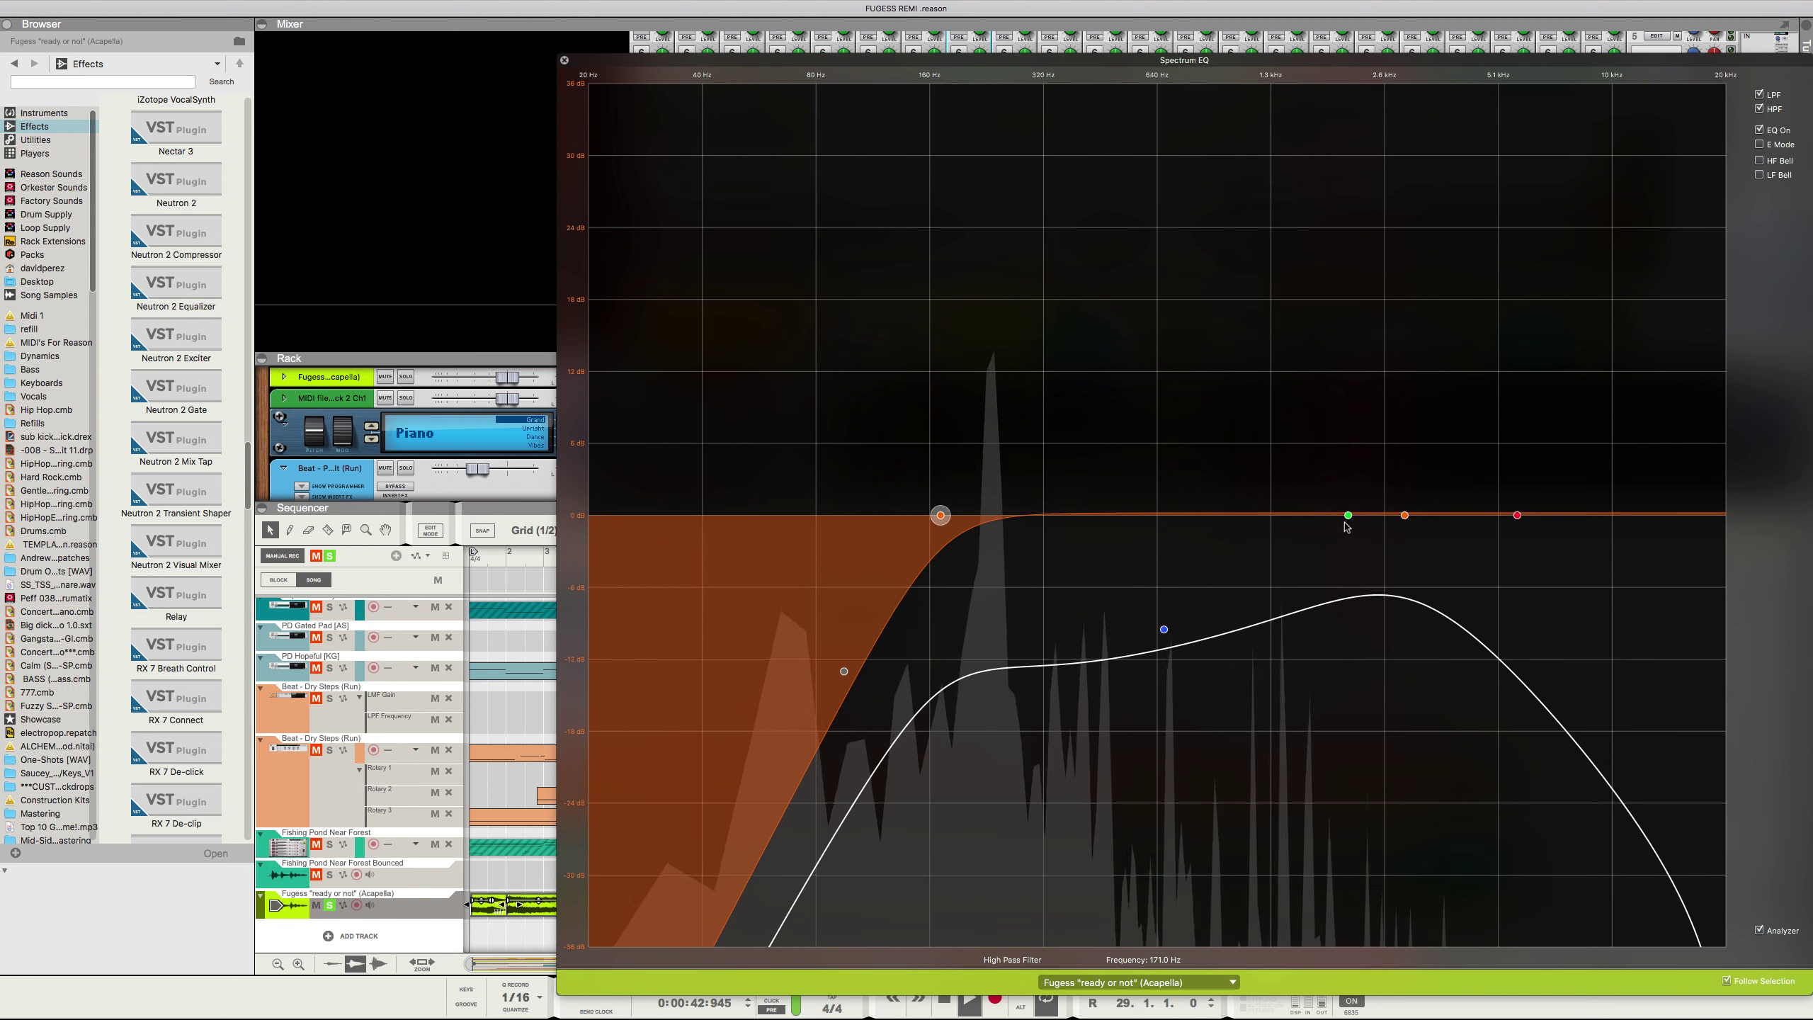
pyautogui.moveTo(1347, 517); pyautogui.dragTo(1411, 413)
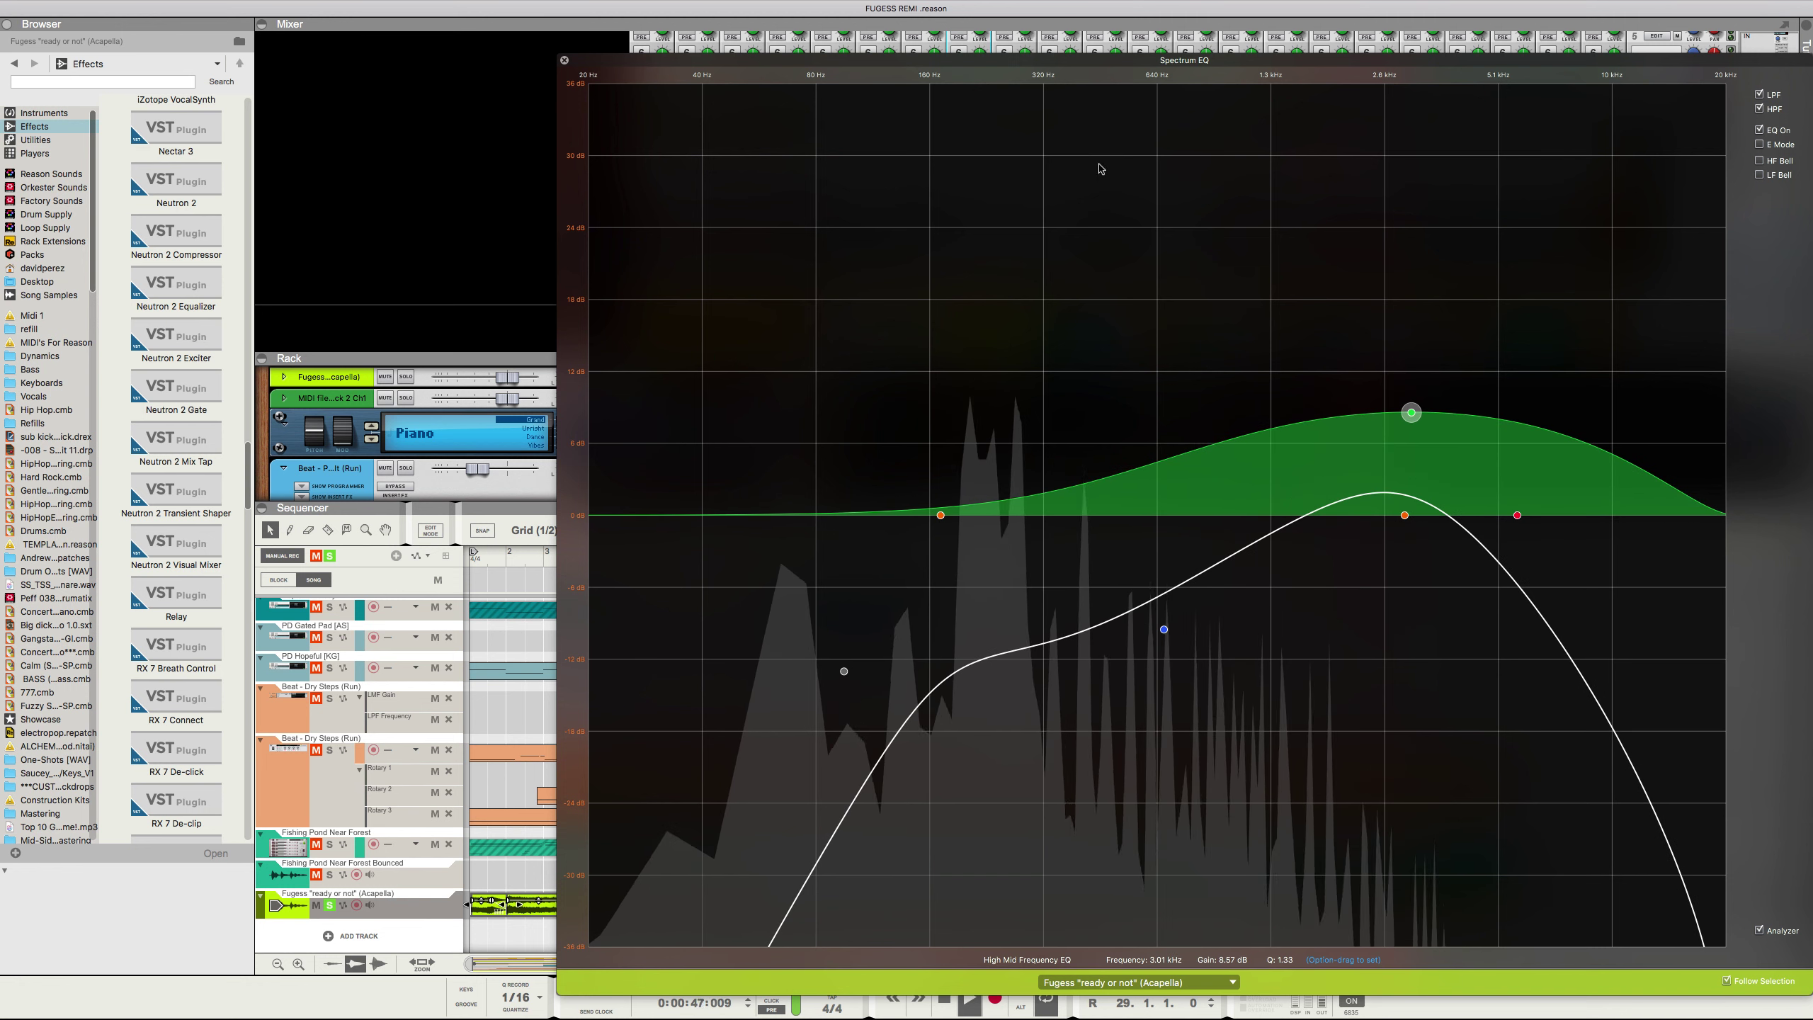
# Step: Return to the mixer, rewind the song, and unsolo the Fugess acapella track
pyautogui.click(563, 60)
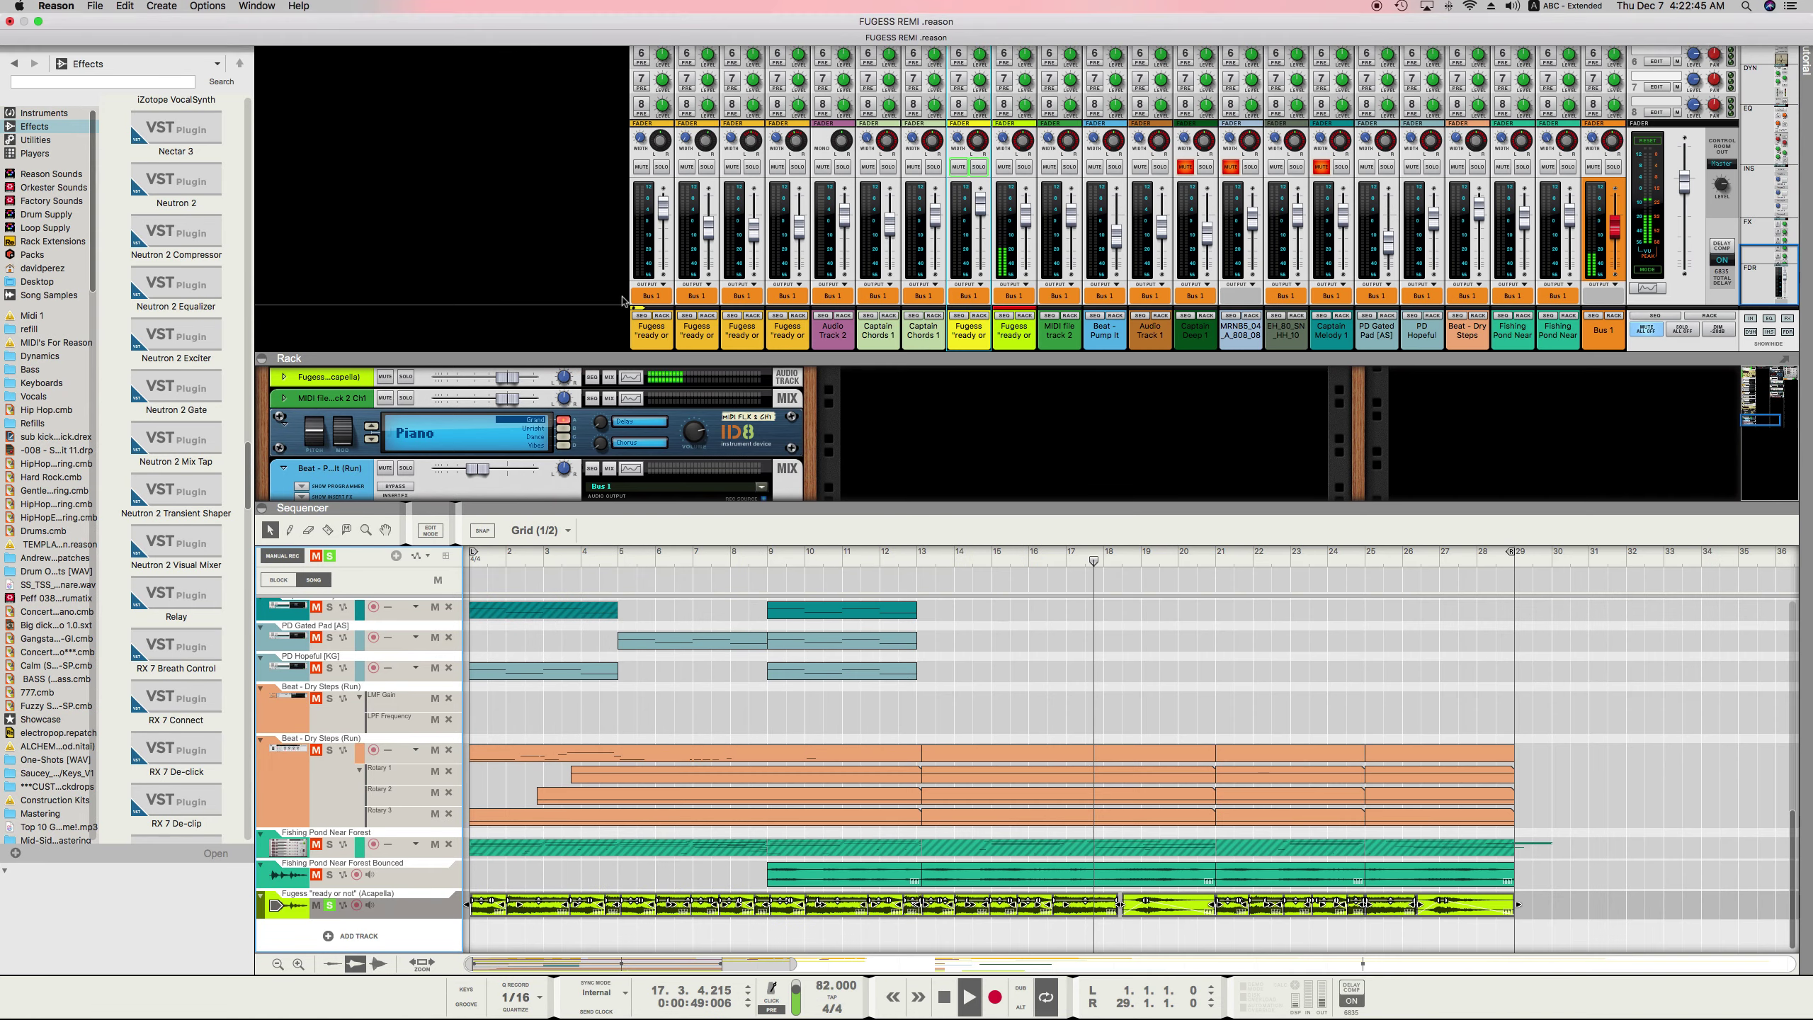
pyautogui.click(1012, 174)
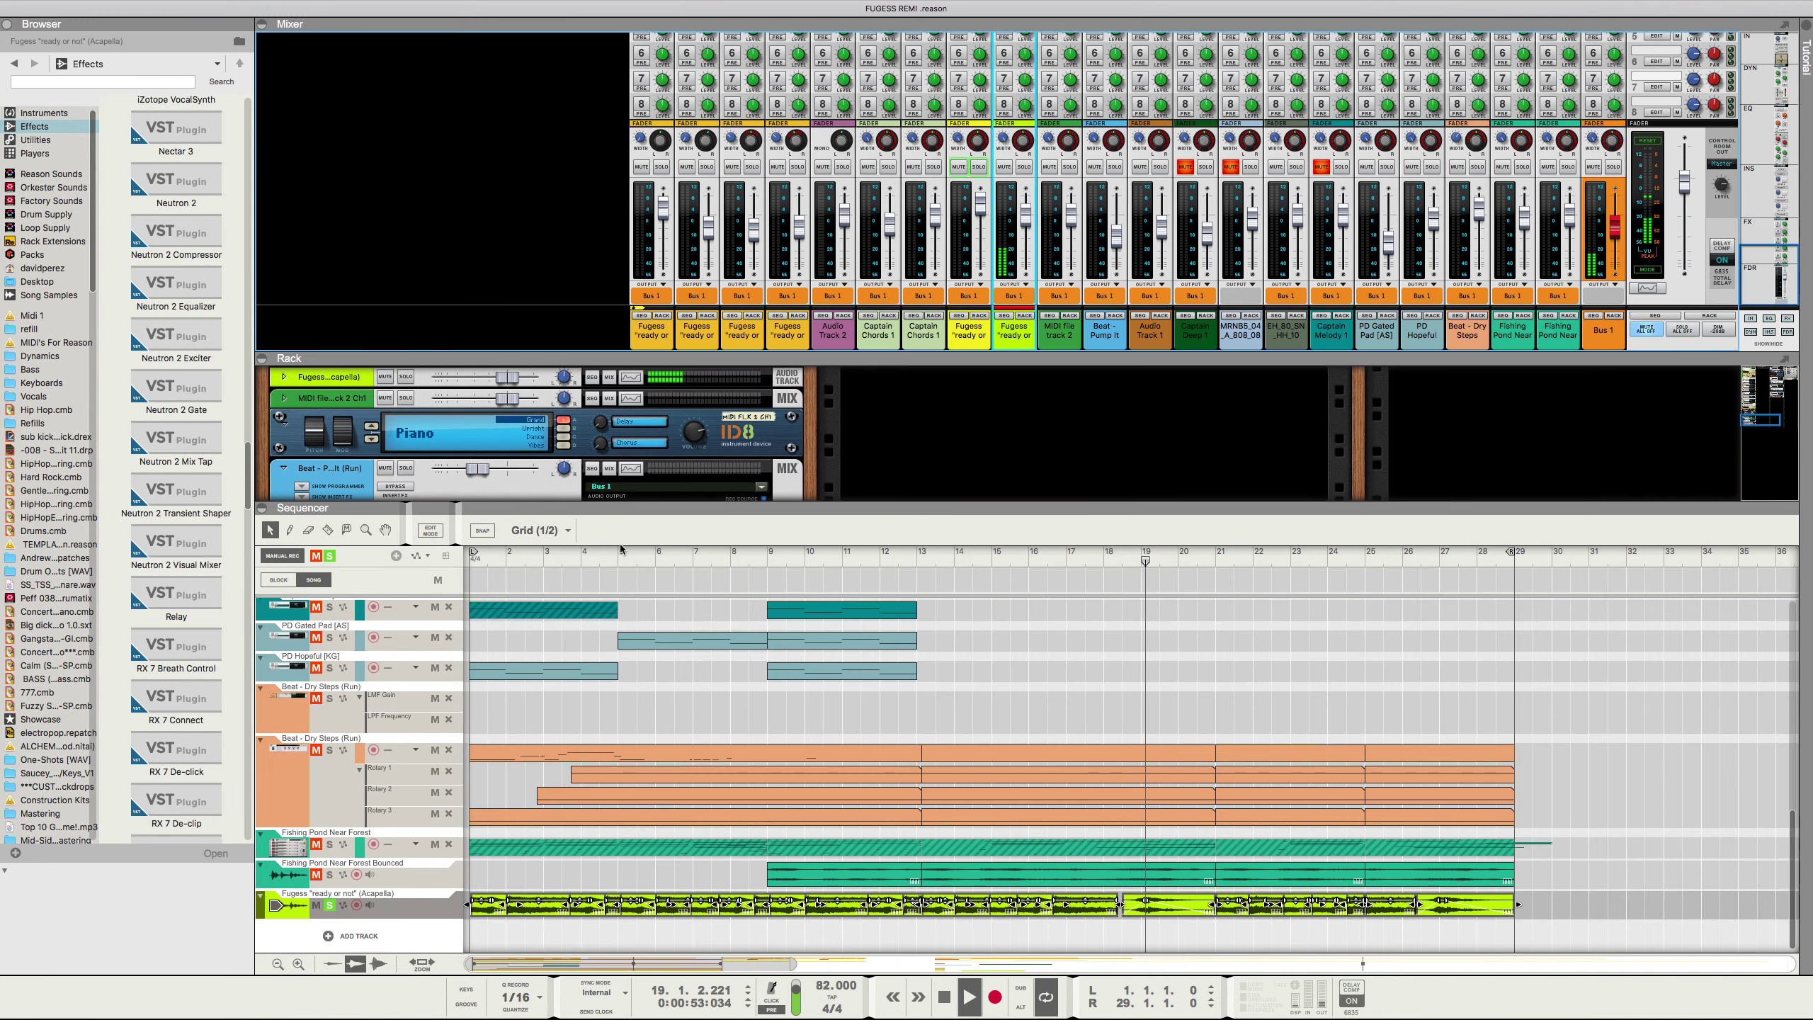
pyautogui.moveTo(599, 555); pyautogui.dragTo(54, 1018)
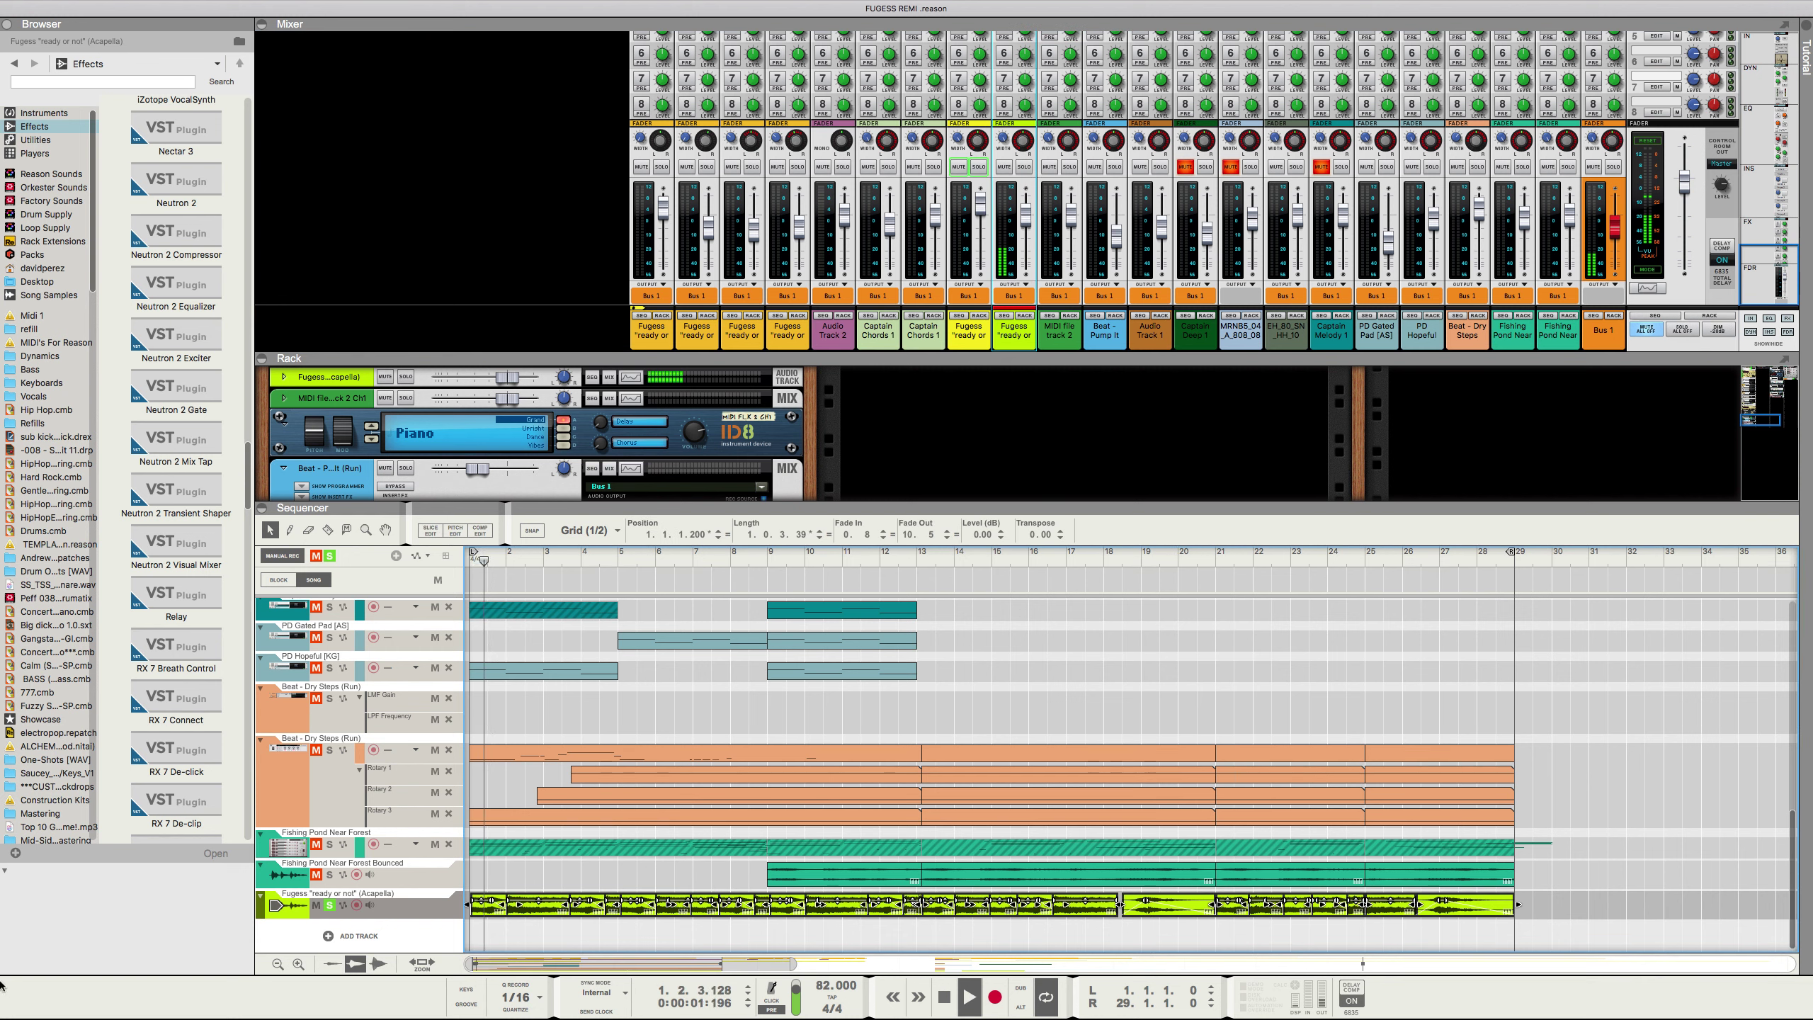
pyautogui.click(331, 905)
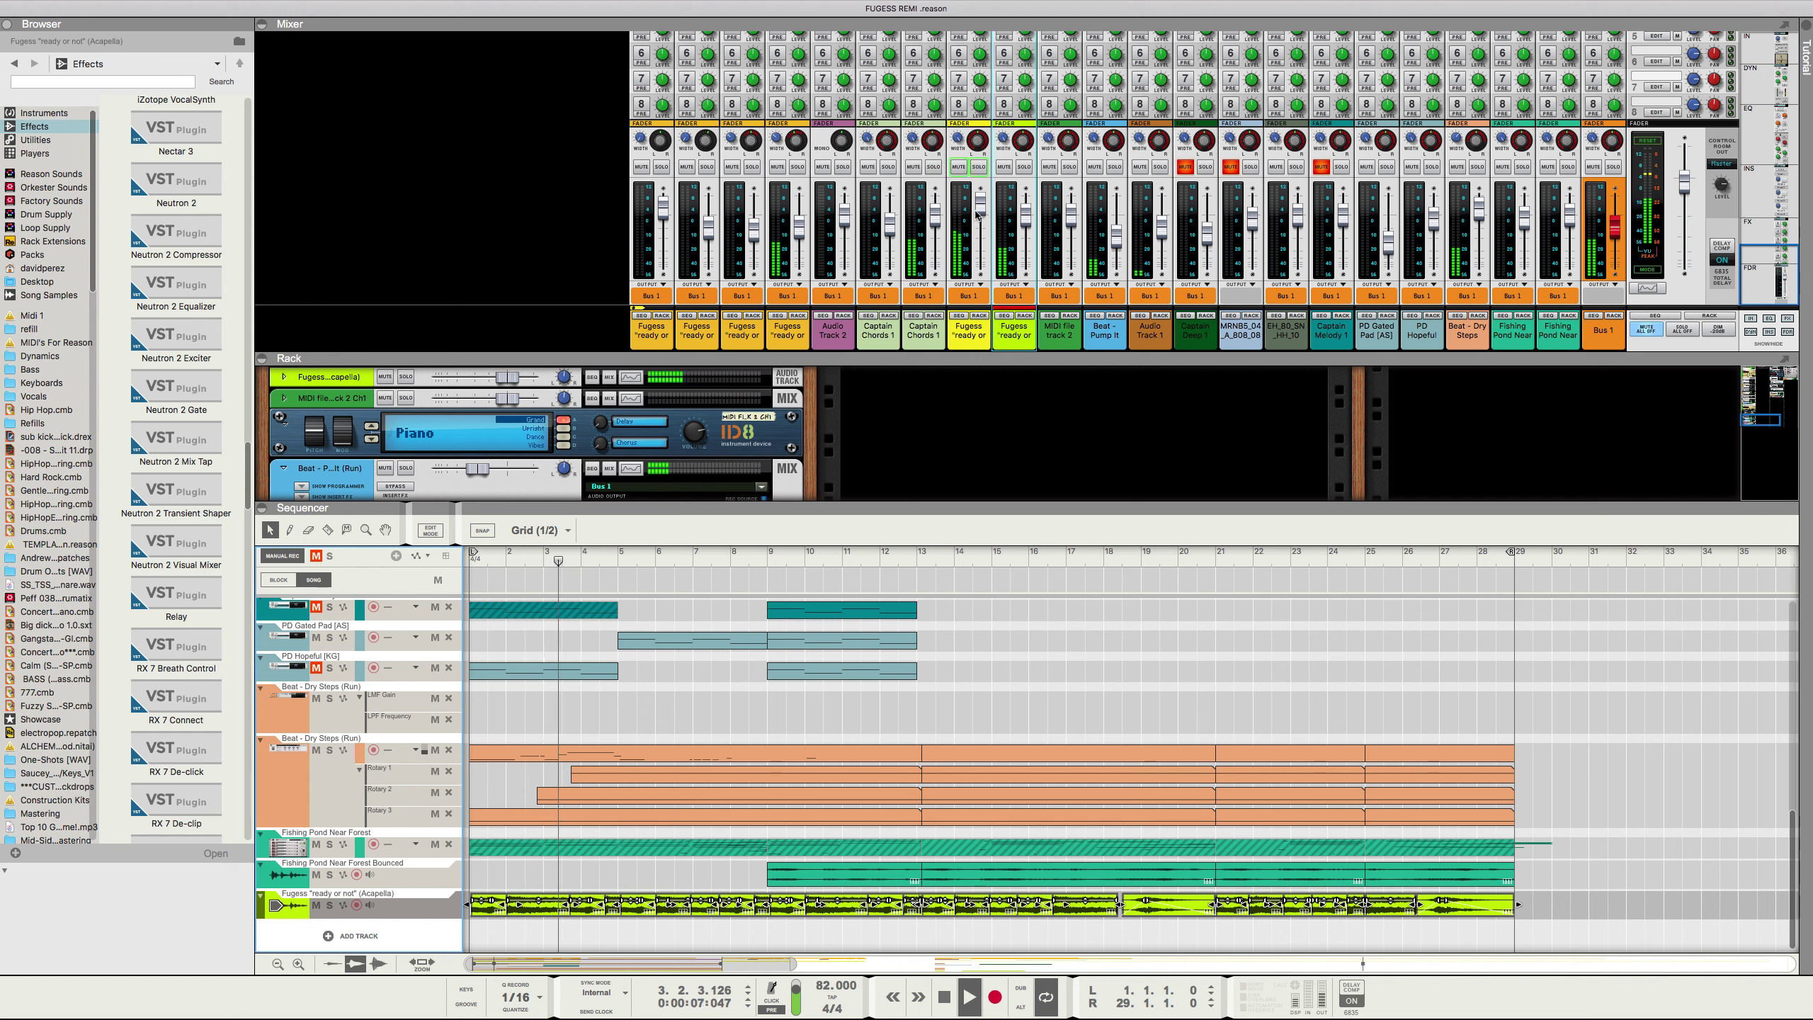
# Step: Lower one Fugess channel to -4.65 dB, pan another to 18, and mute a third
pyautogui.moveTo(980, 200); pyautogui.dragTo(981, 230)
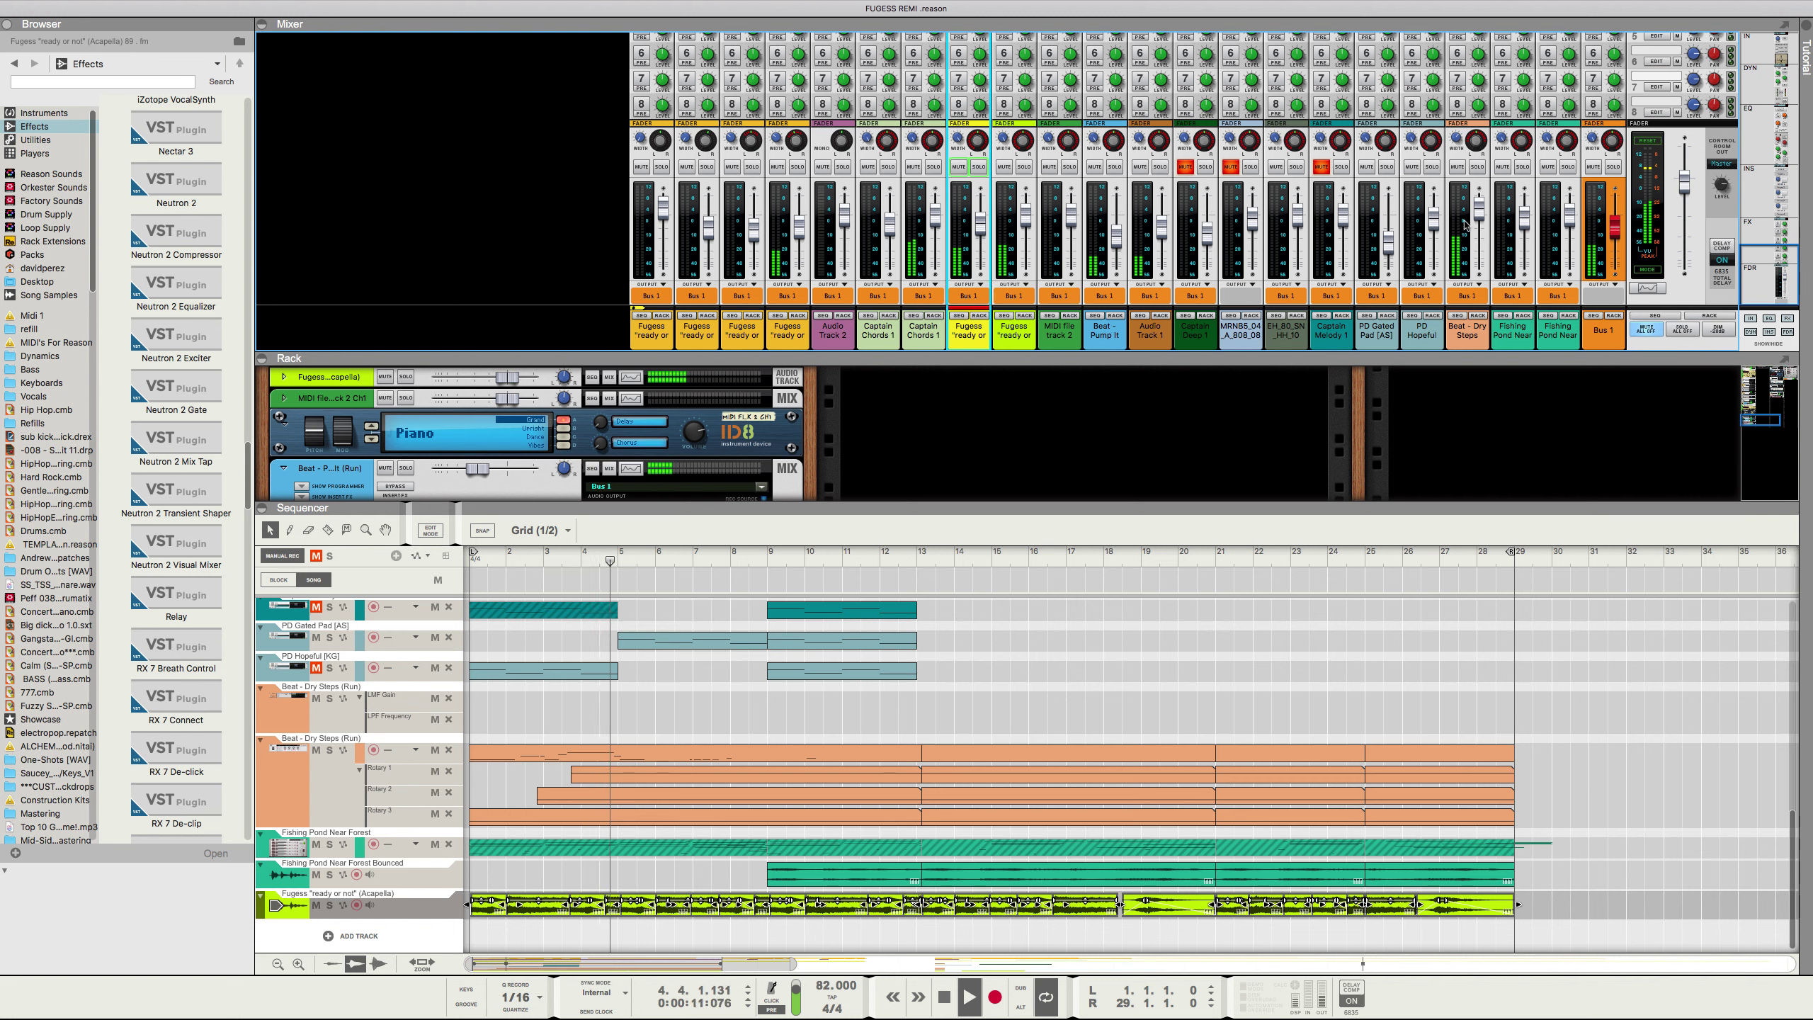
pyautogui.click(1478, 204)
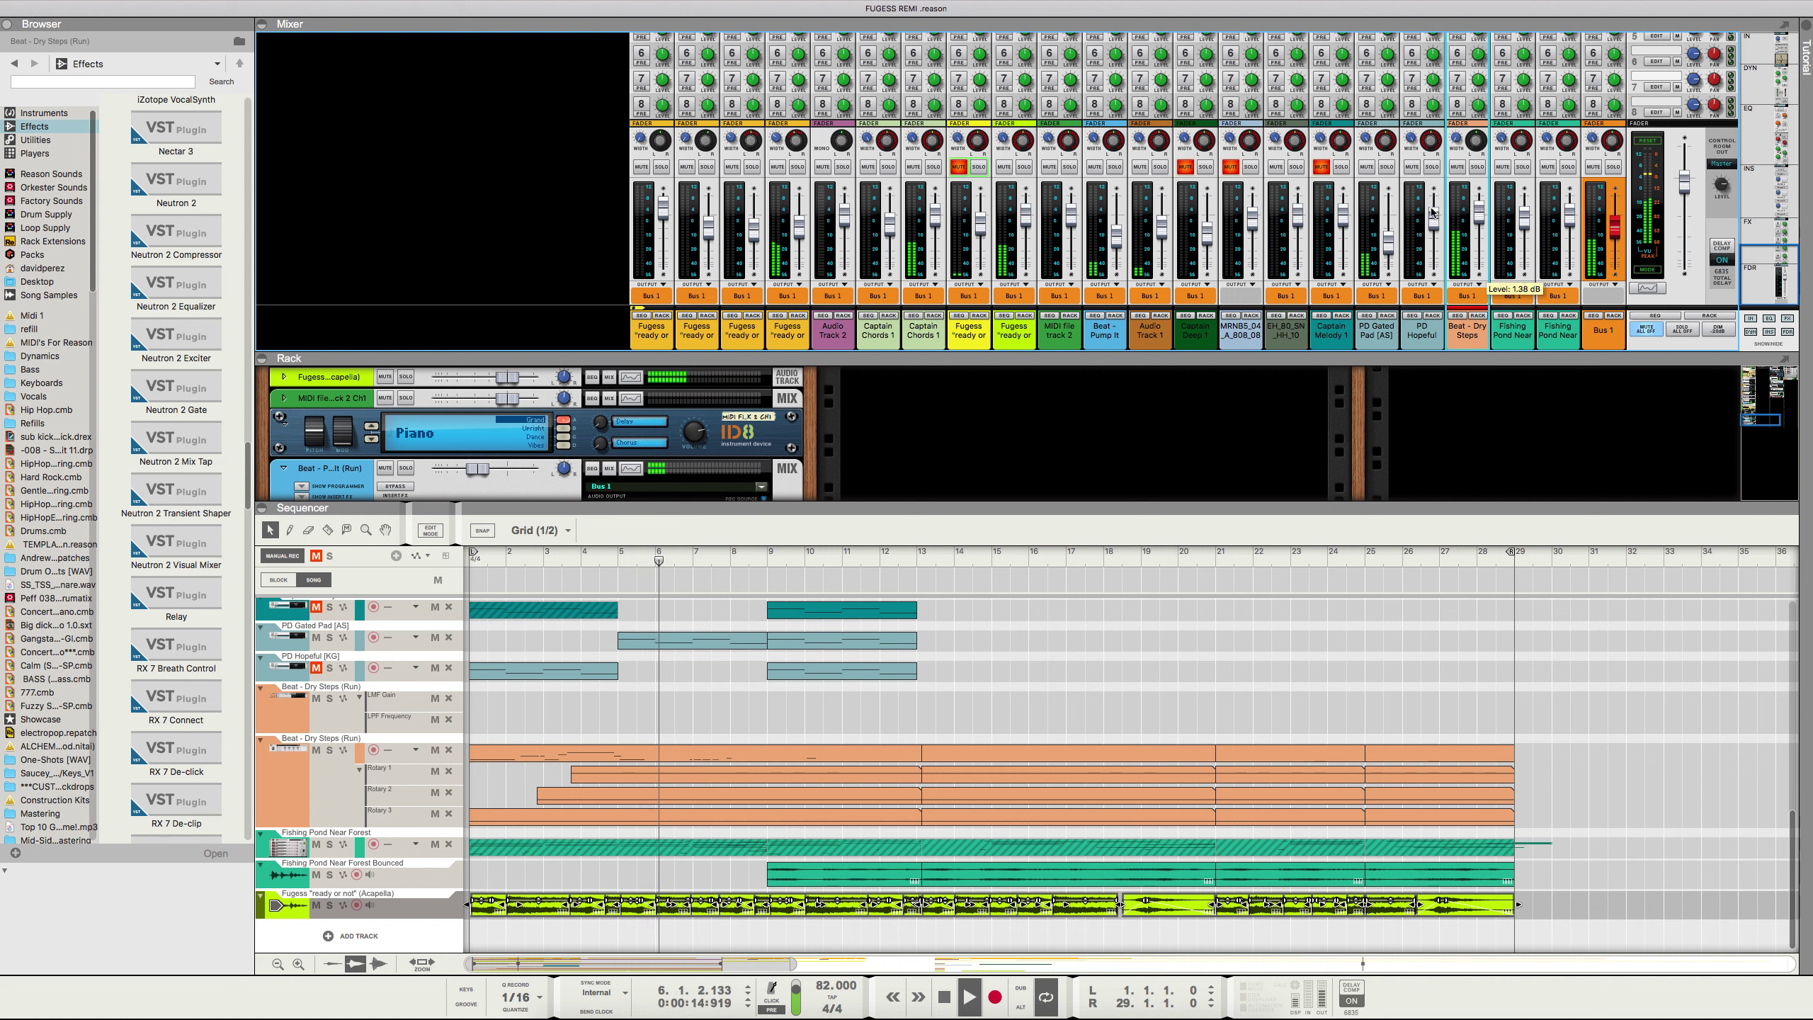
pyautogui.rightClick(1384, 220)
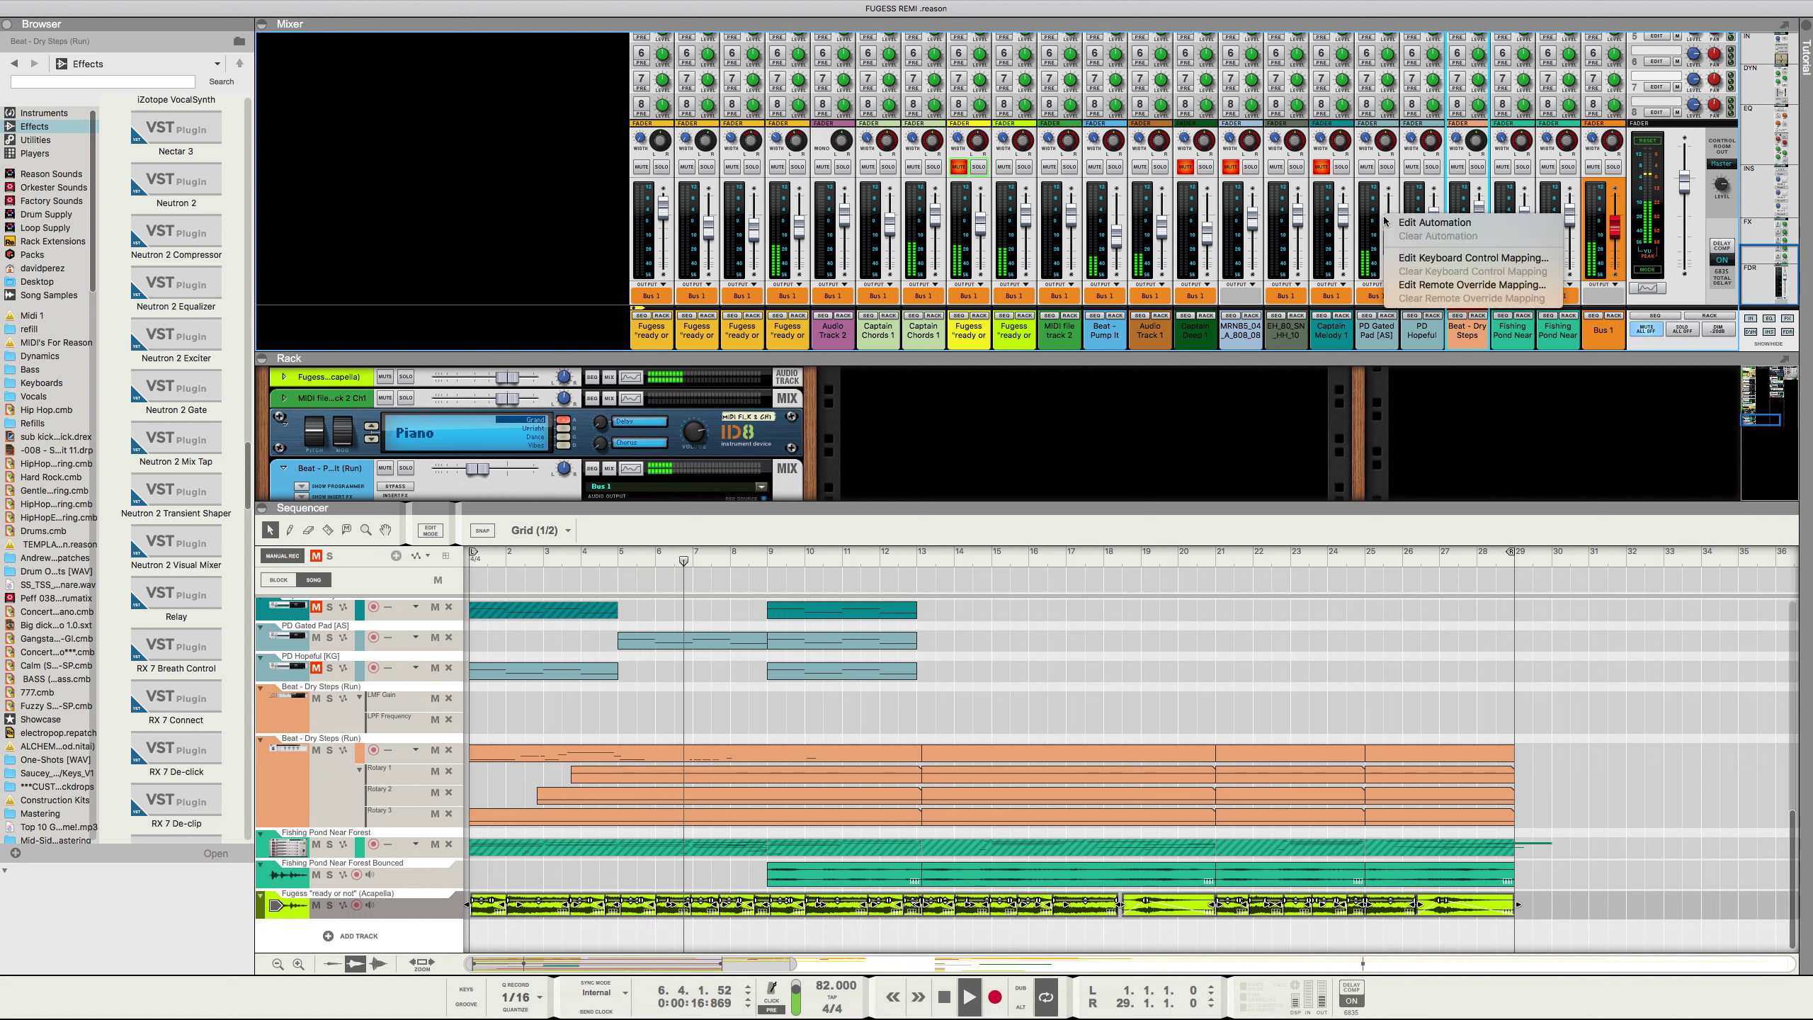
pyautogui.click(999, 250)
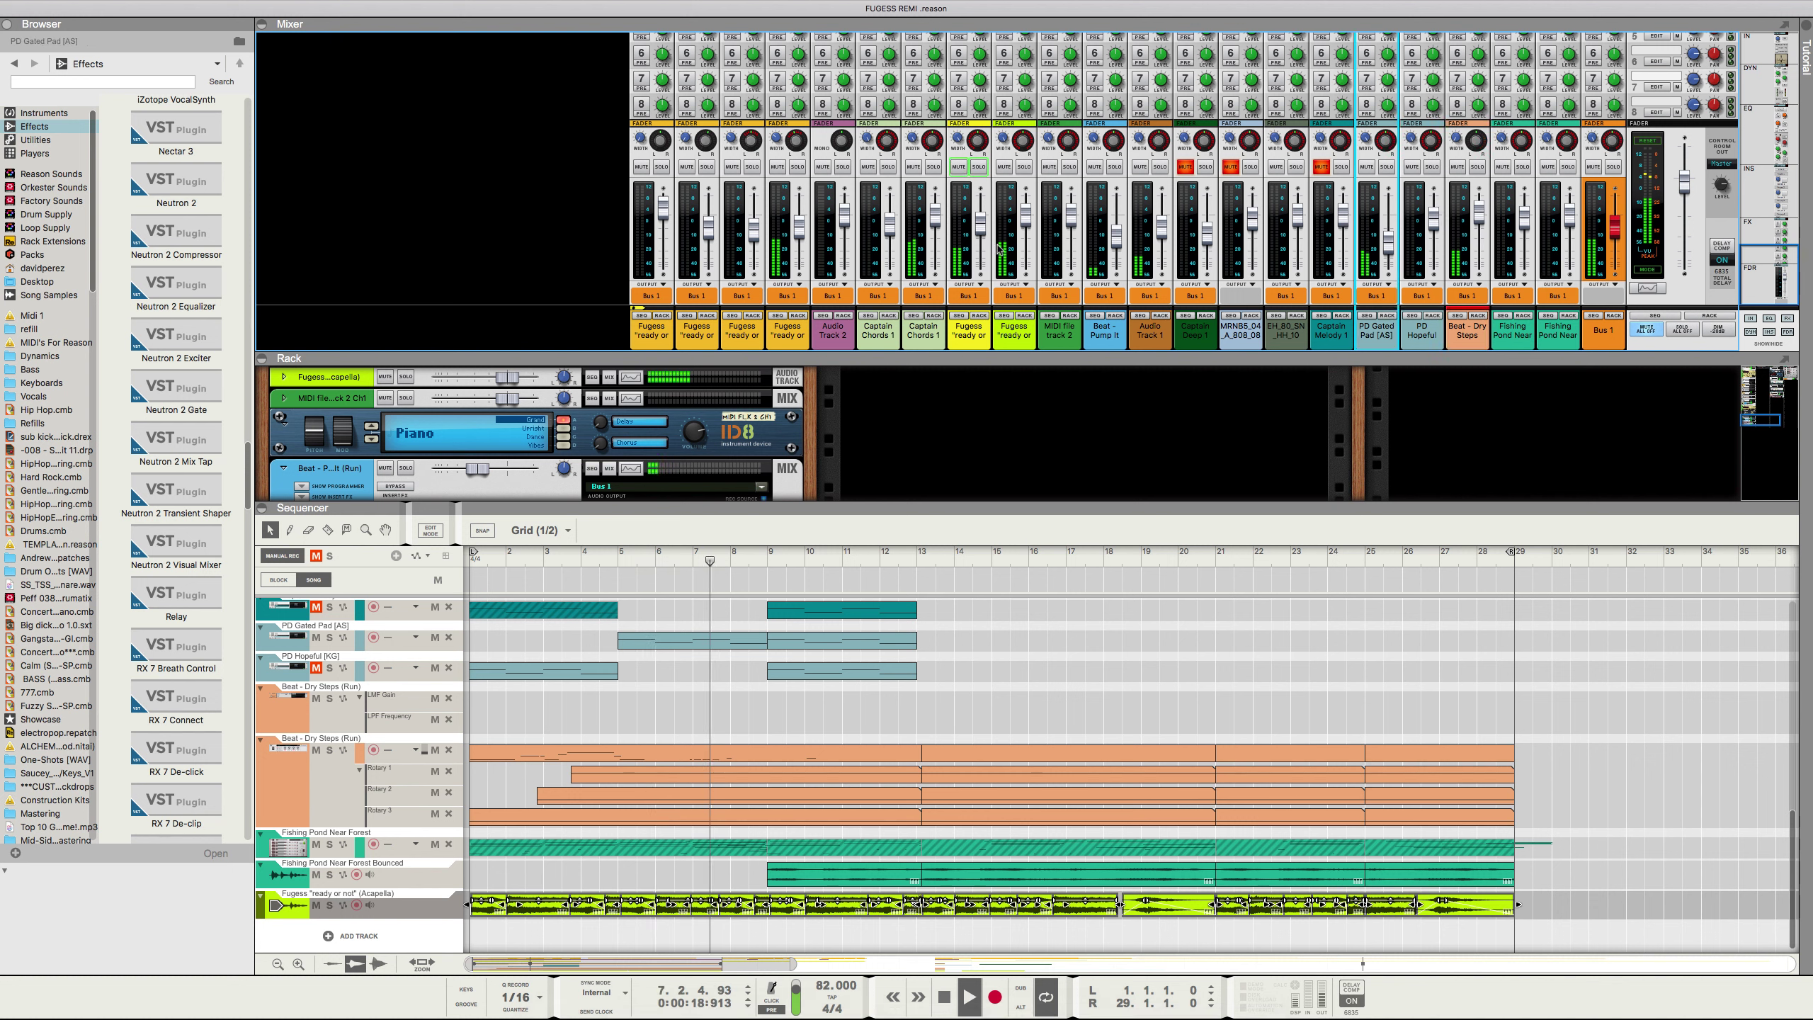
pyautogui.moveTo(1021, 145); pyautogui.dragTo(1025, 116)
pyautogui.click(959, 167)
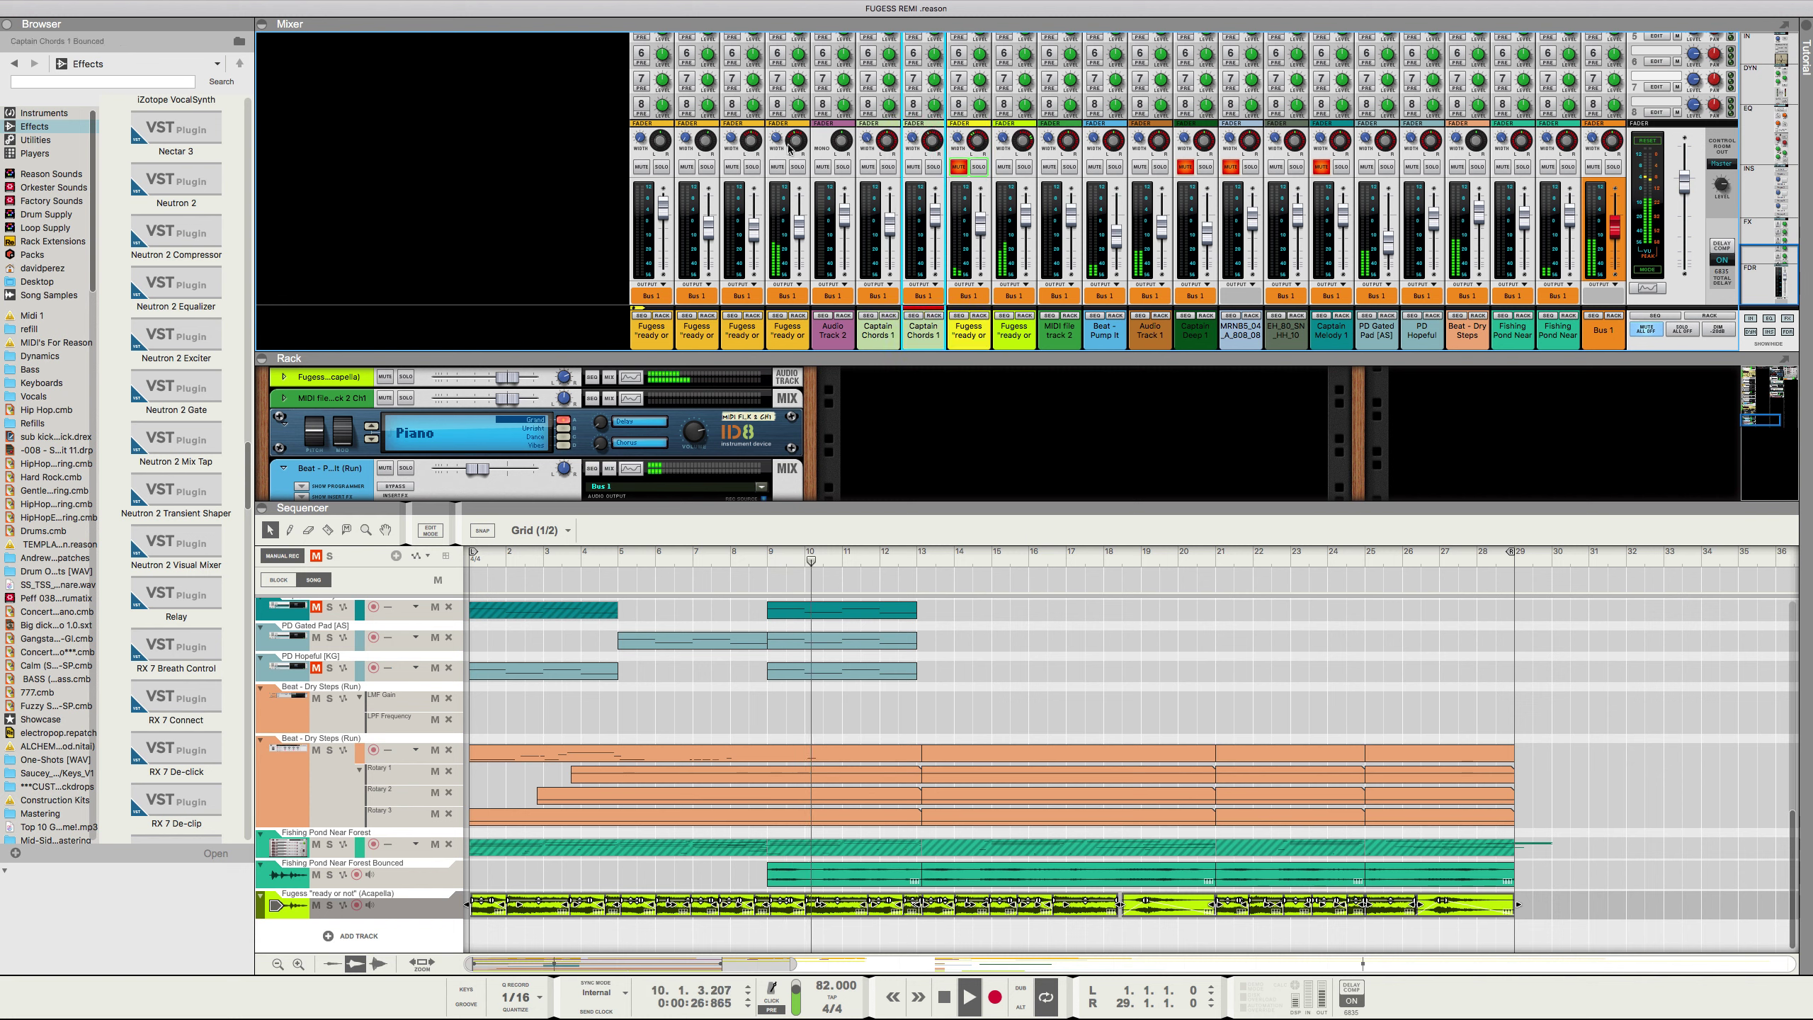
# Step: Pan a Fugess channel to -16, trim Fugess levels to -4.65 dB, and raise the master to 7.98 dB
pyautogui.moveTo(796, 142); pyautogui.dragTo(798, 164)
pyautogui.moveTo(799, 229); pyautogui.dragTo(800, 239)
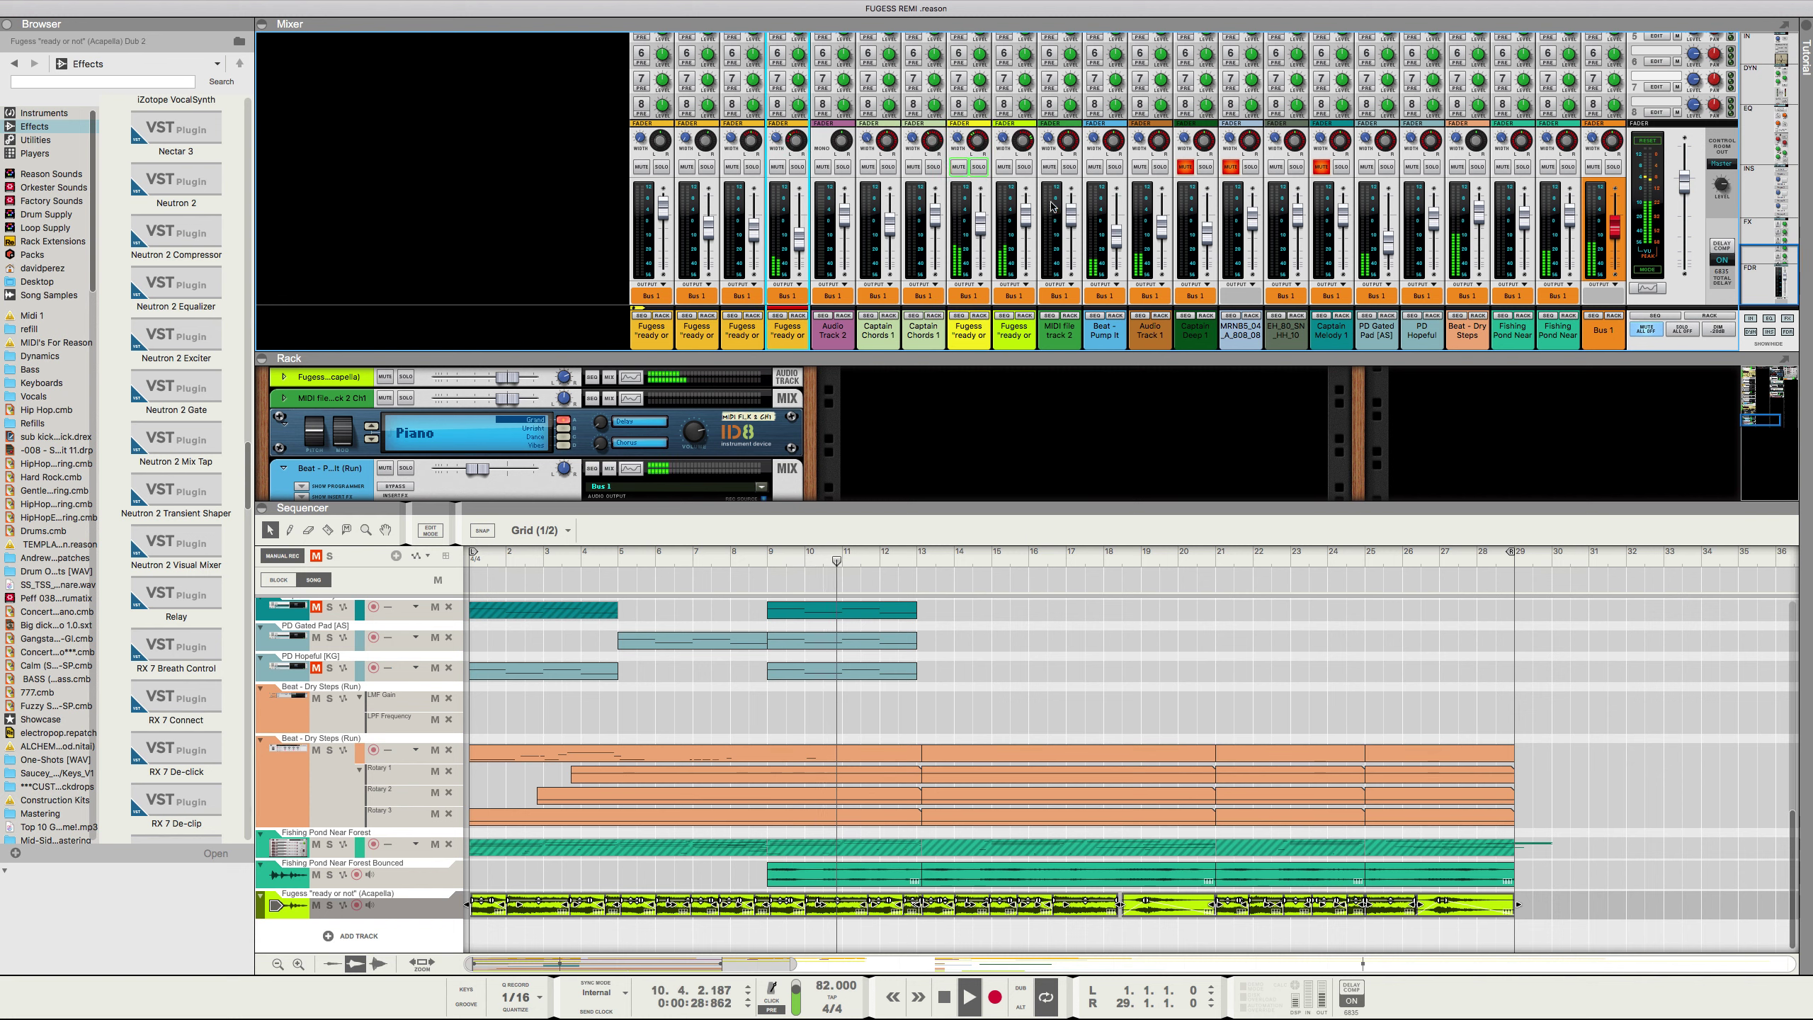
pyautogui.moveTo(1026, 214); pyautogui.dragTo(1027, 225)
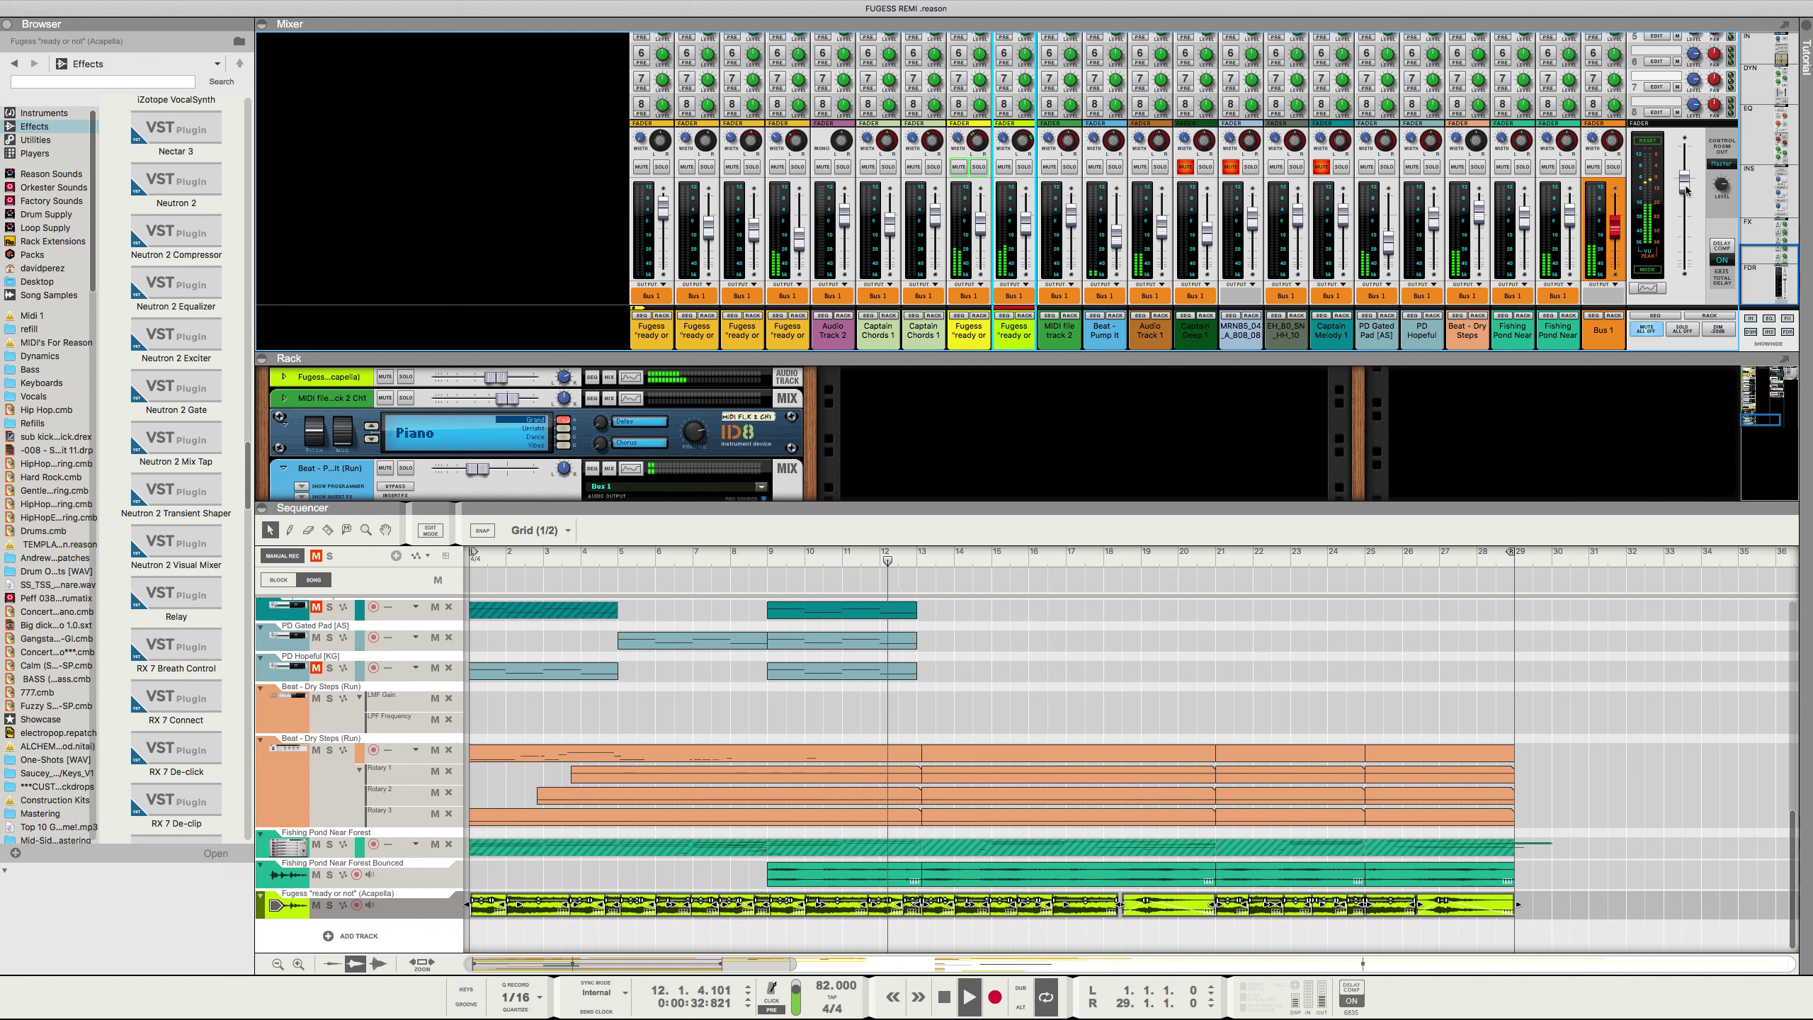
pyautogui.moveTo(1687, 189)
pyautogui.mouseDown()
pyautogui.moveTo(1690, 160)
pyautogui.moveTo(1687, 187)
pyautogui.mouseUp()
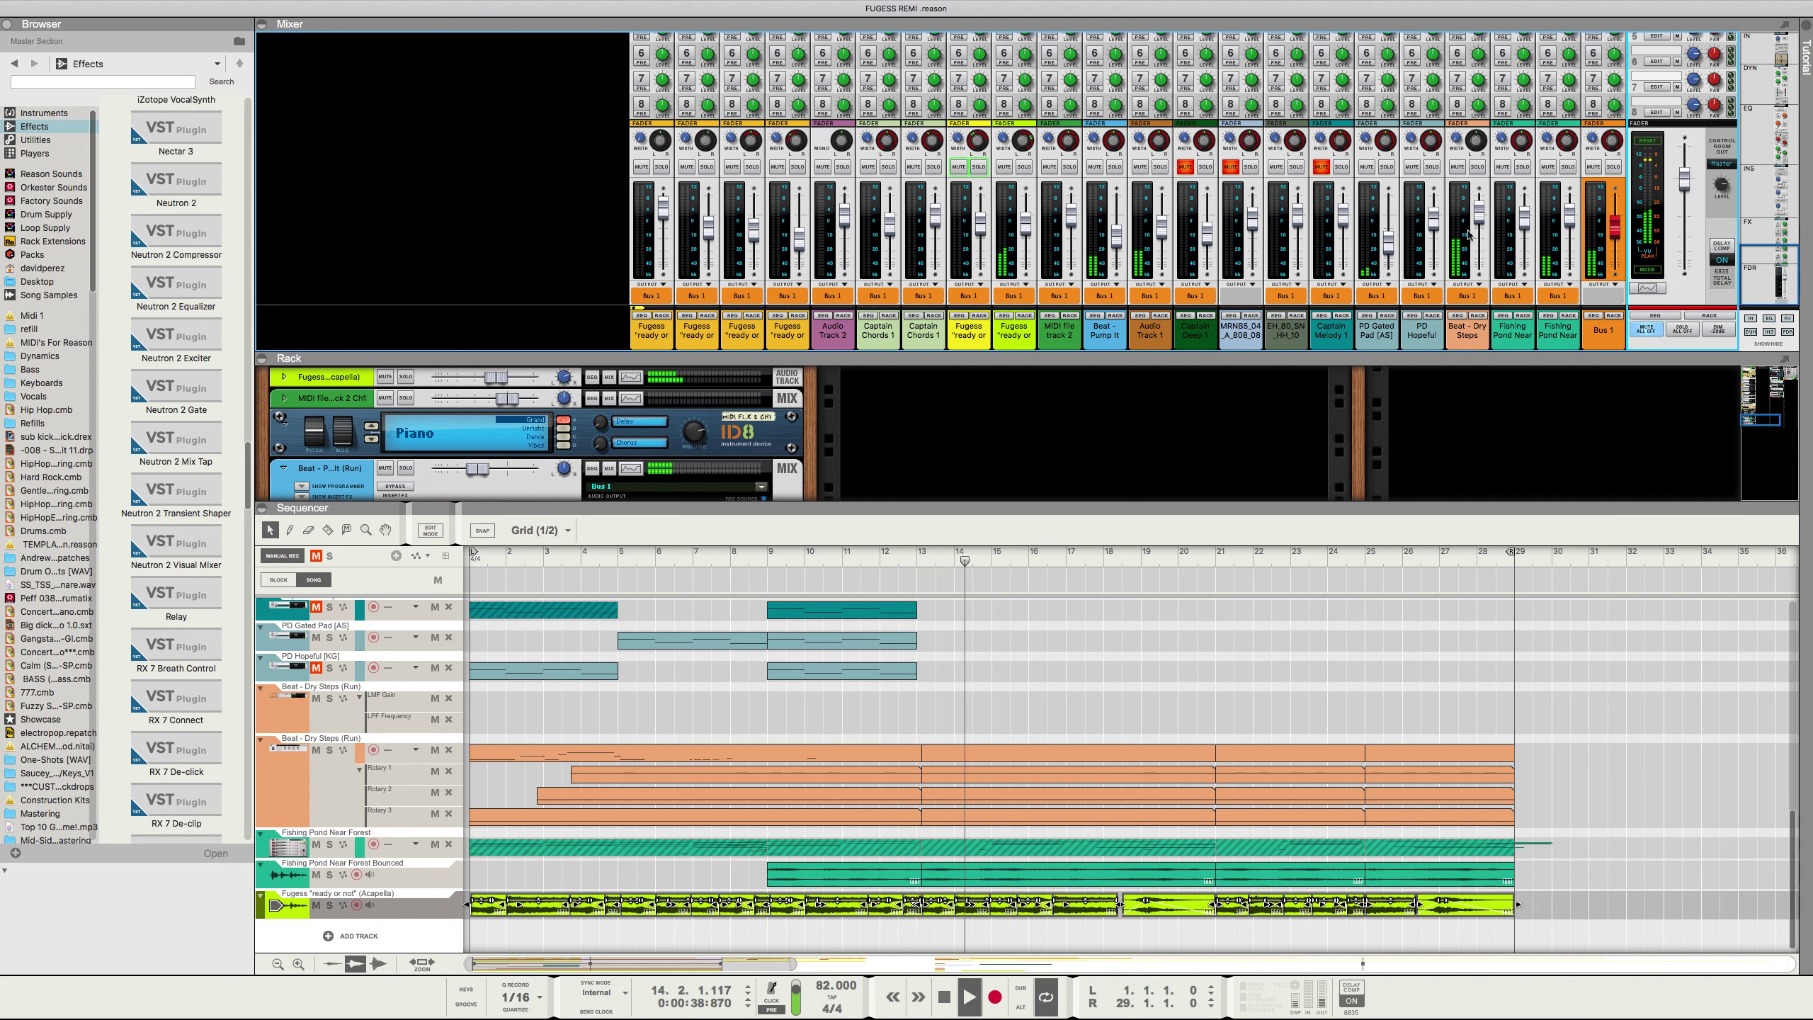
# Step: Lower Beat - Dry Steps to -1.84 dB and a Fugess vocal to about -13.93 dB, then restart playback
pyautogui.moveTo(1482, 218); pyautogui.dragTo(1480, 224)
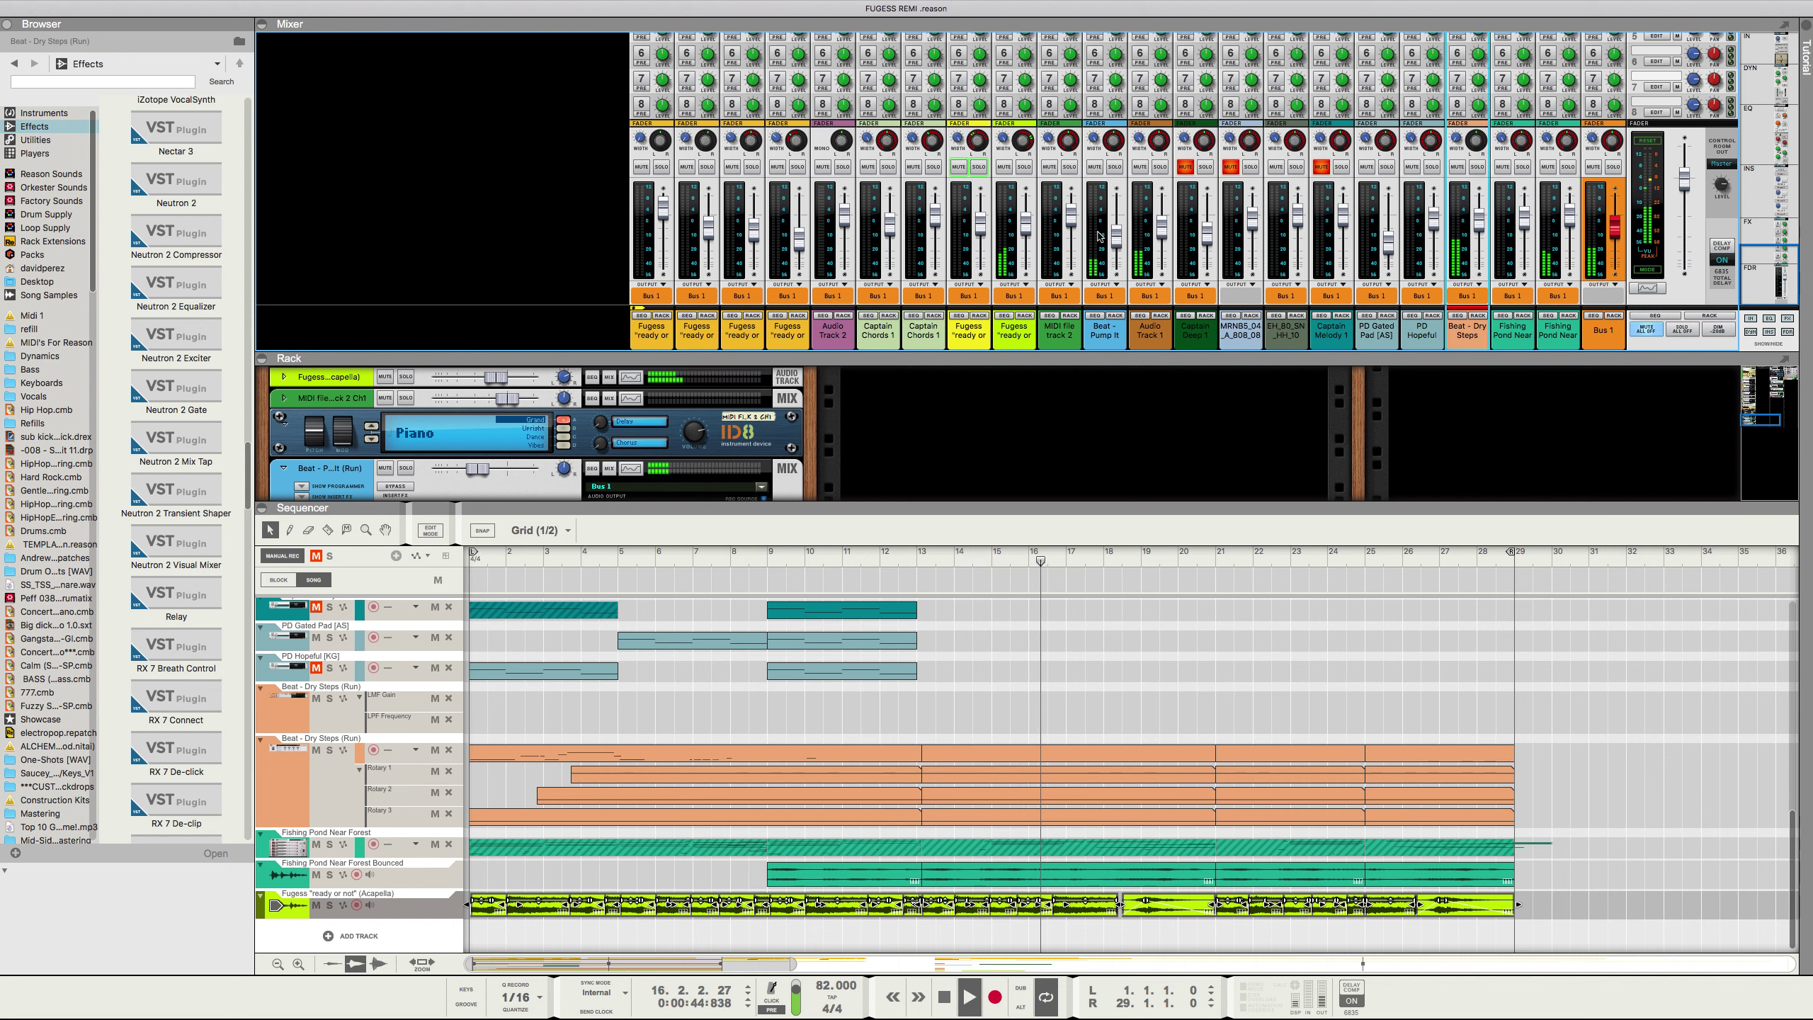
pyautogui.moveTo(1028, 223); pyautogui.dragTo(1028, 230)
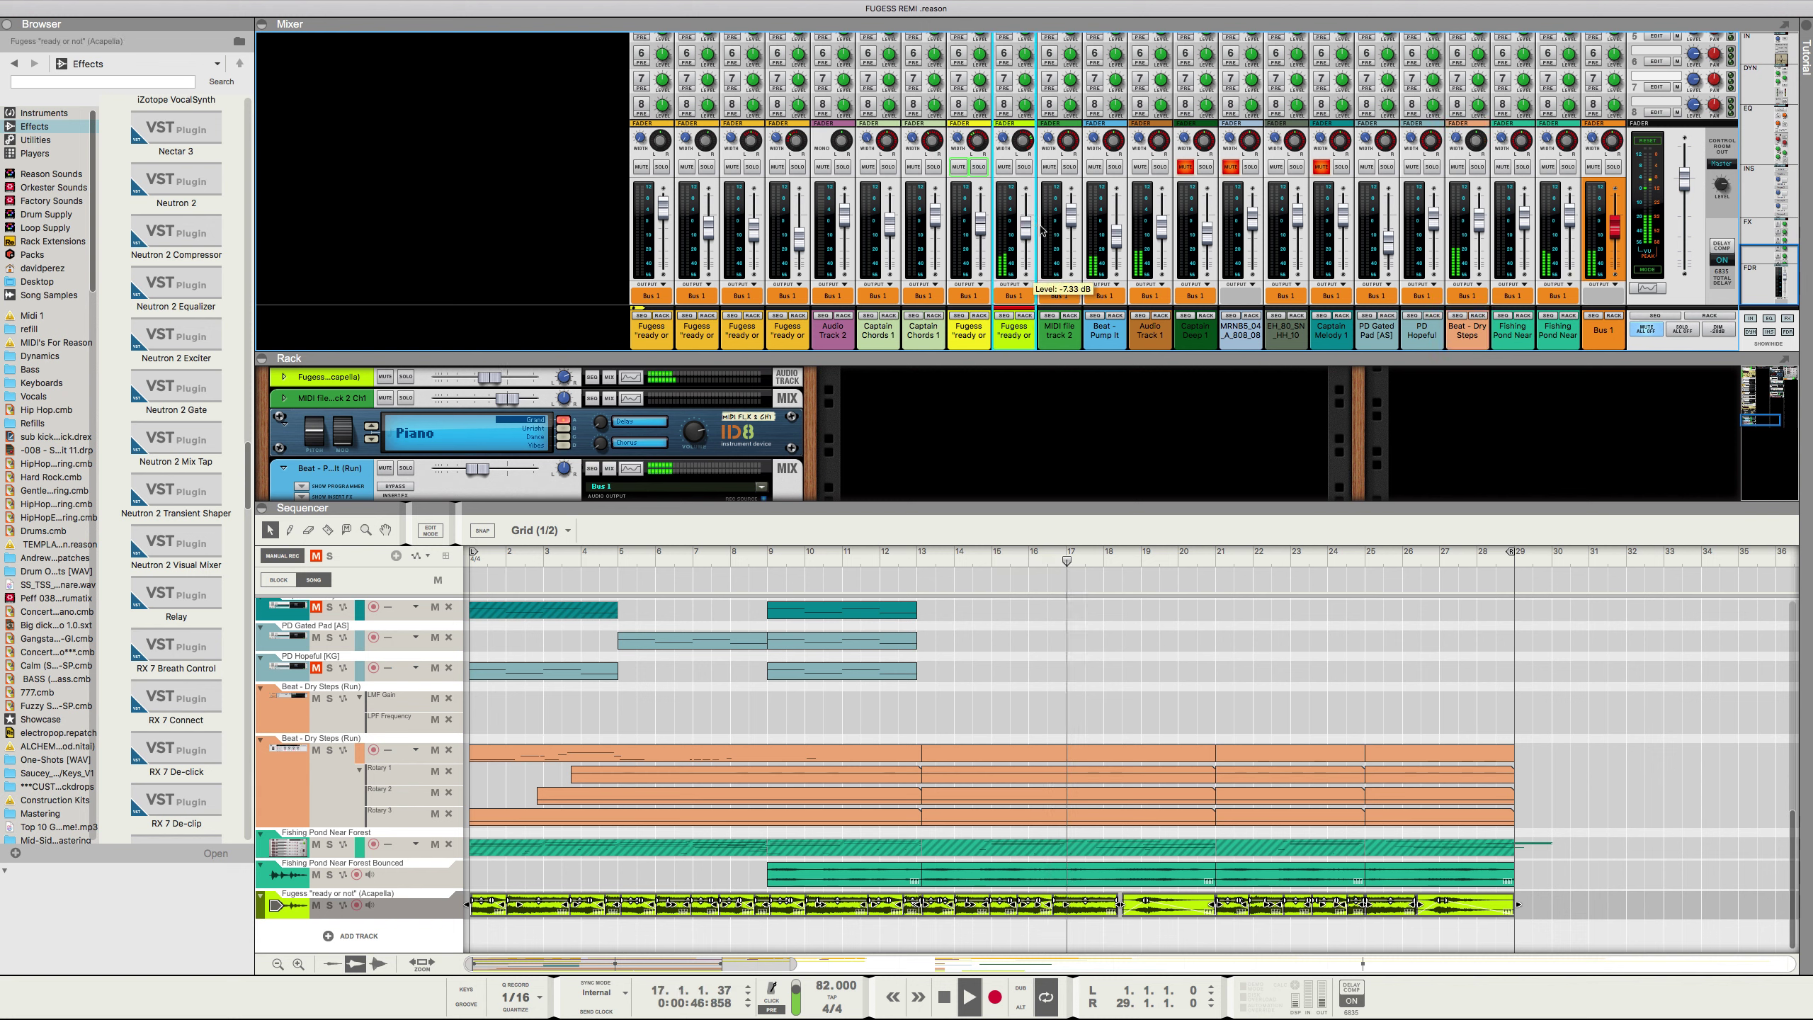
pyautogui.click(1118, 233)
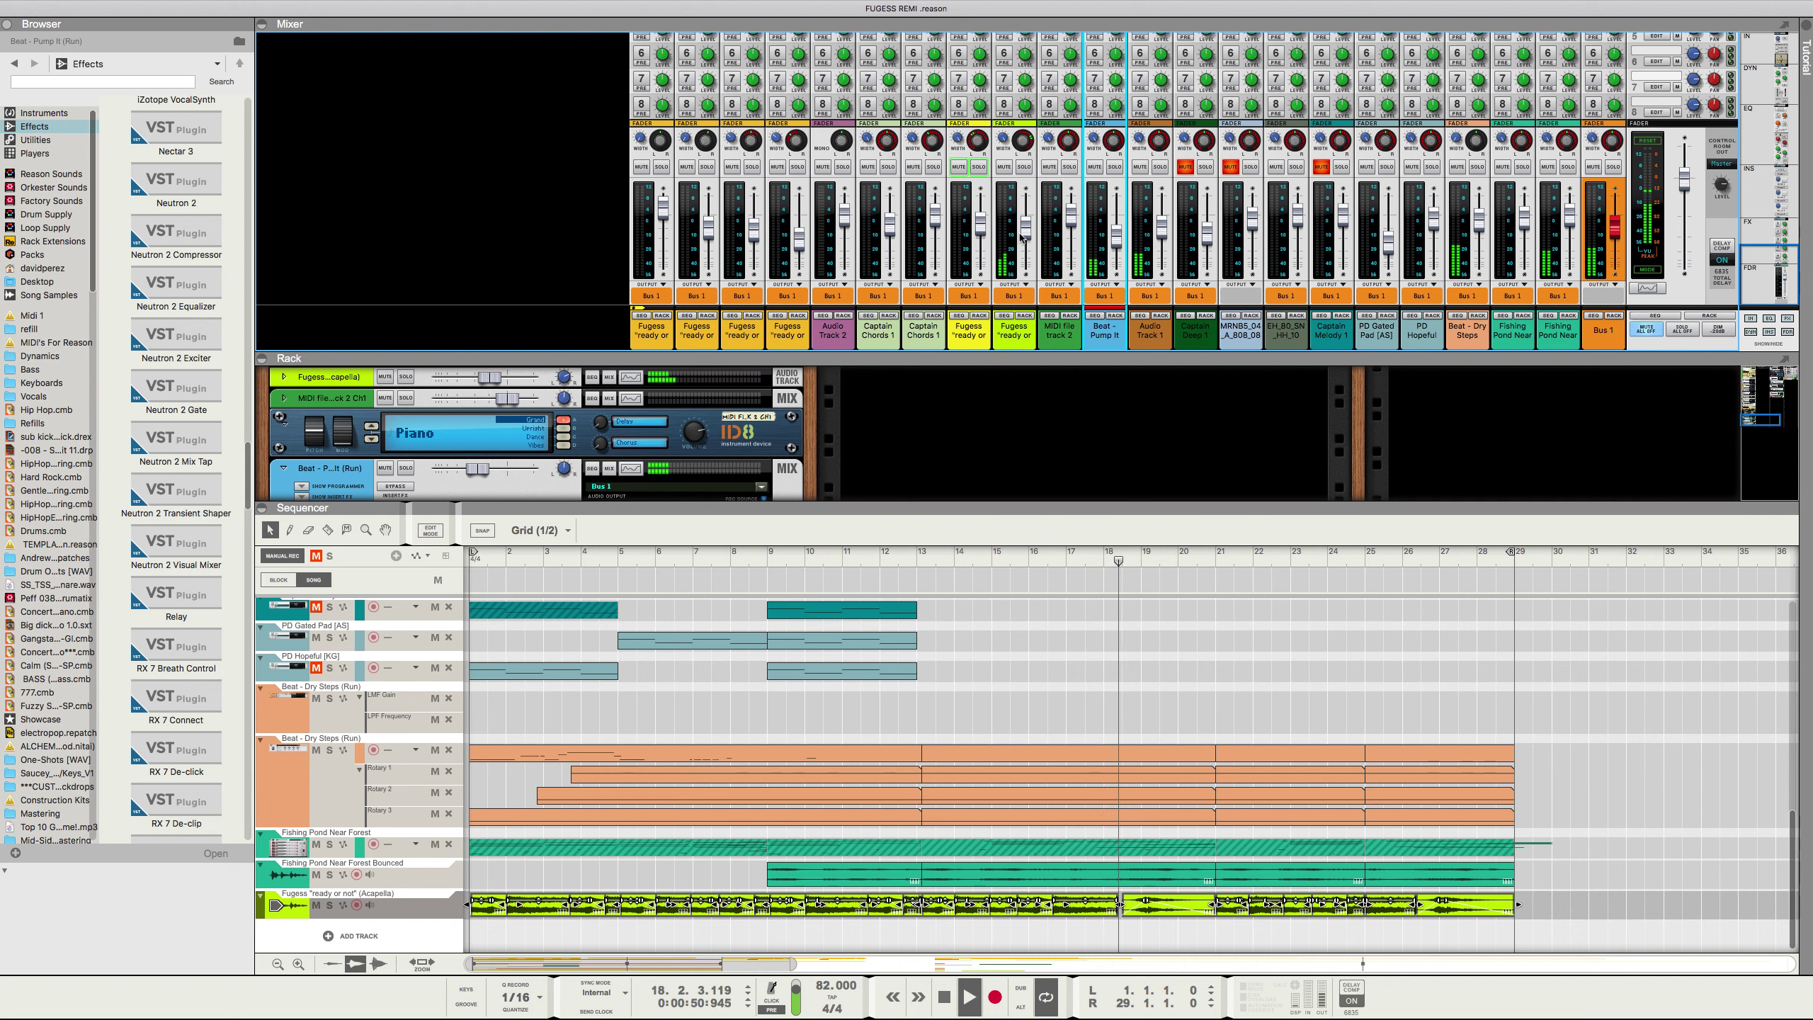
pyautogui.moveTo(1023, 238); pyautogui.dragTo(1024, 247)
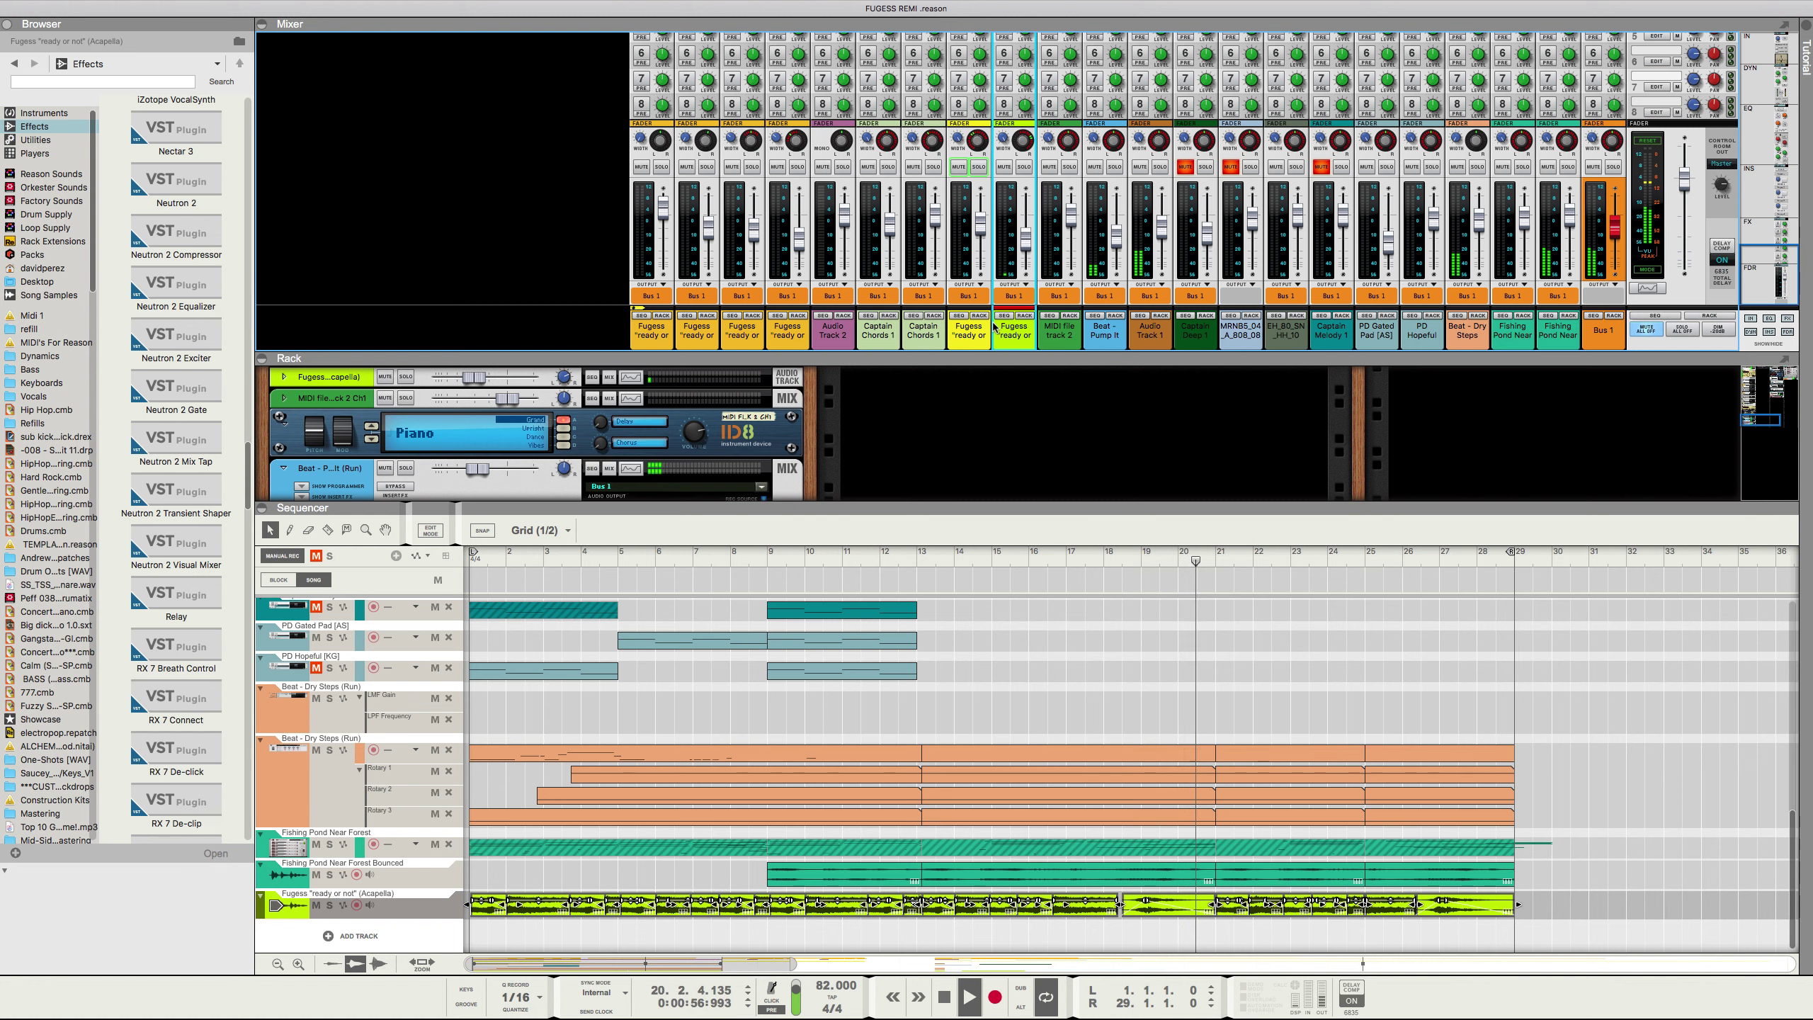
pyautogui.hotkey('shift', 'Return')
pyautogui.press('space')
pyautogui.press(',')
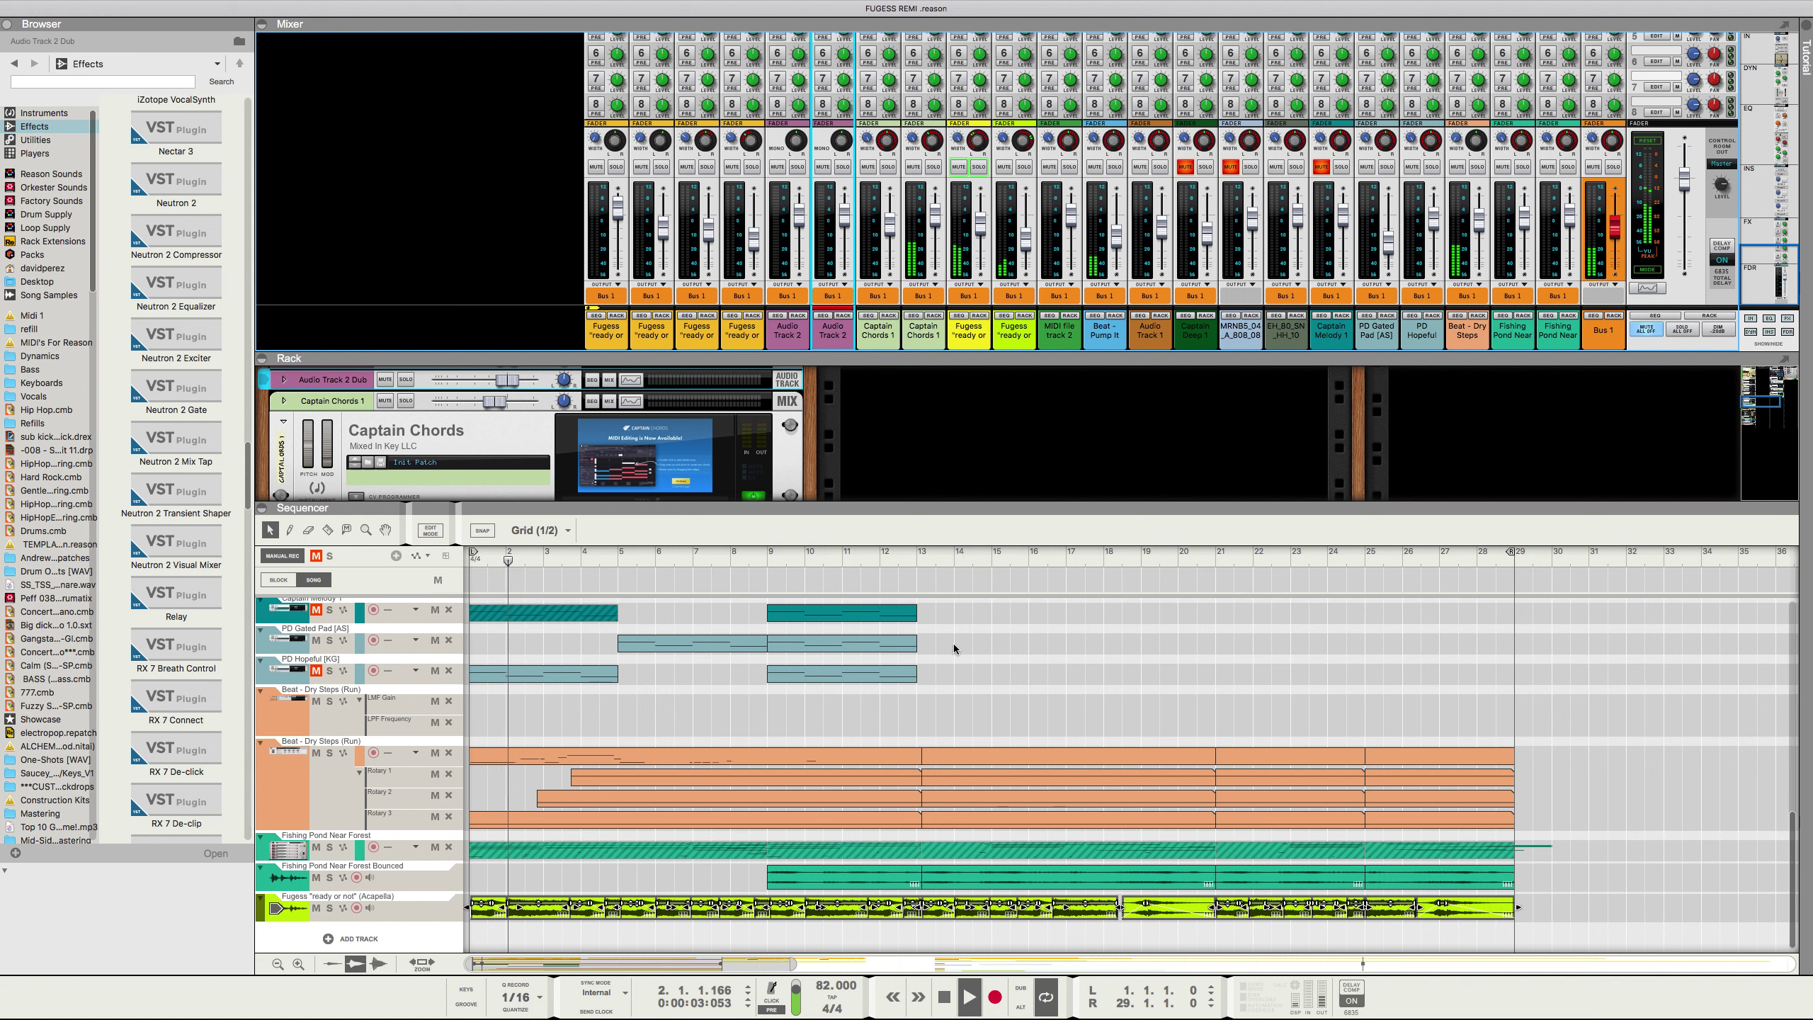
# Step: Razor-split the Fishing Pond Near Forest Bounced clip near bars 11, 12, 19 and more, then stop playback
pyautogui.click(1060, 865)
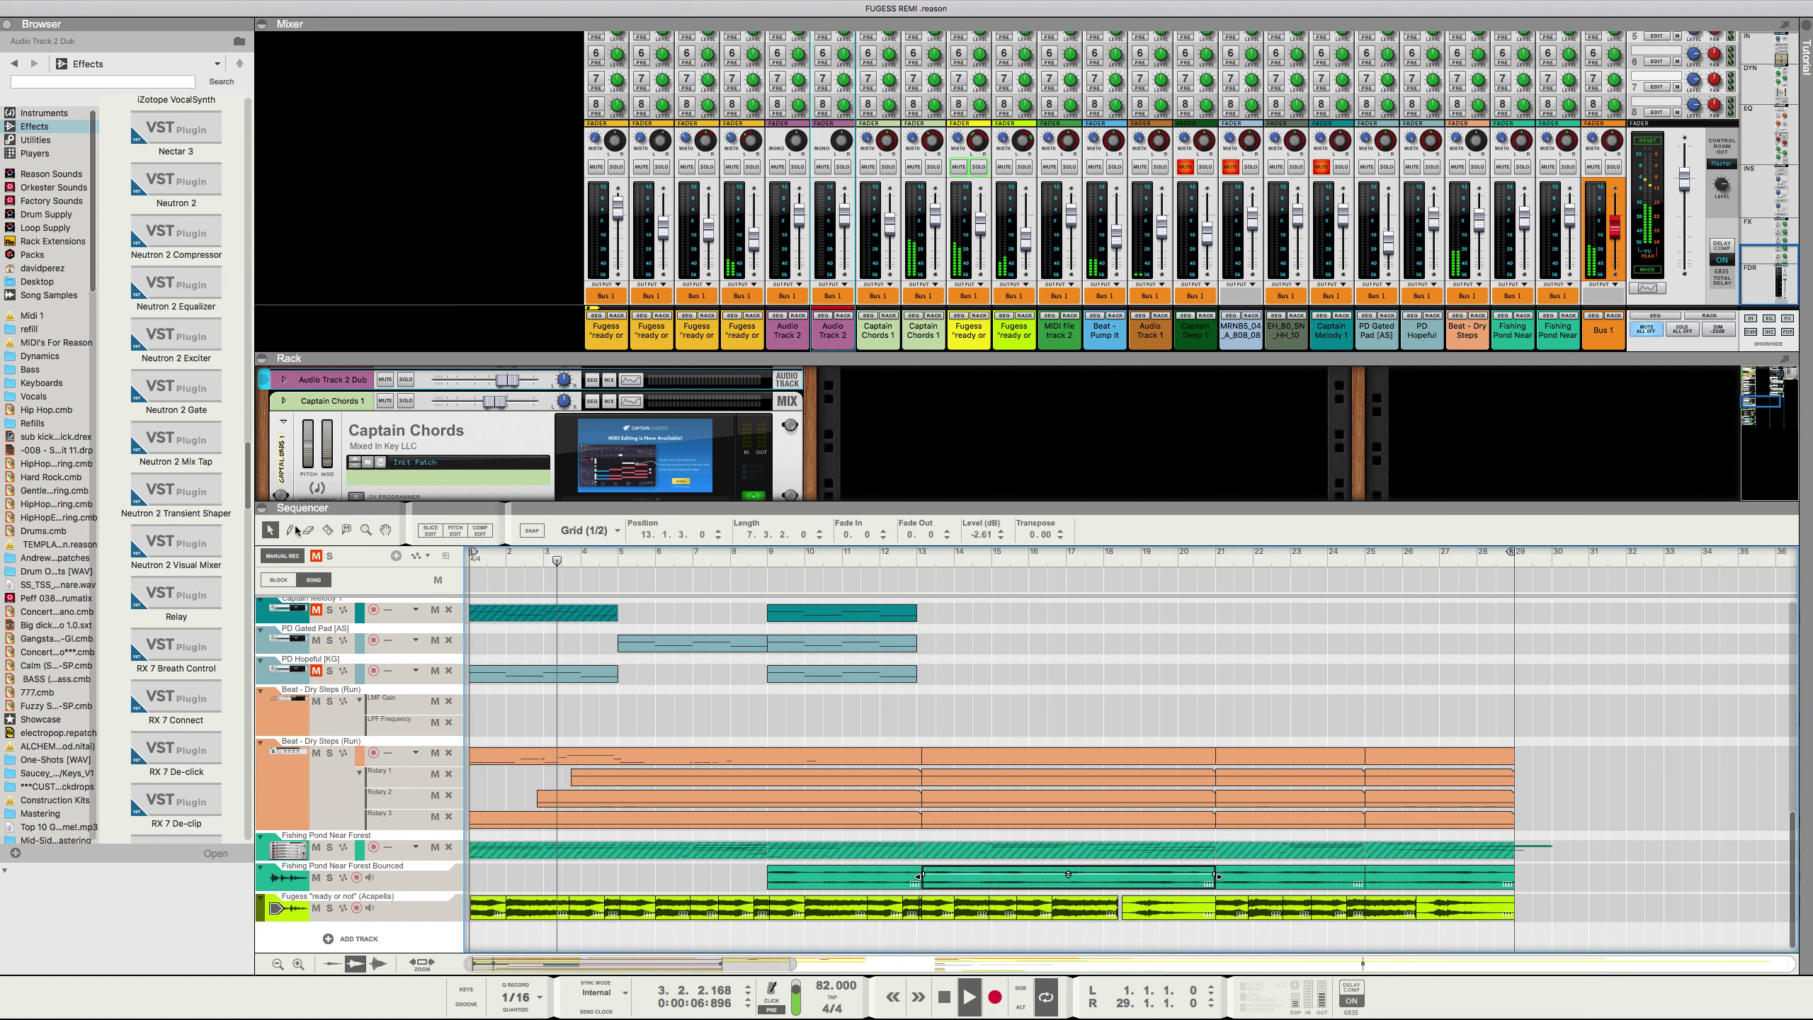
pyautogui.click(327, 529)
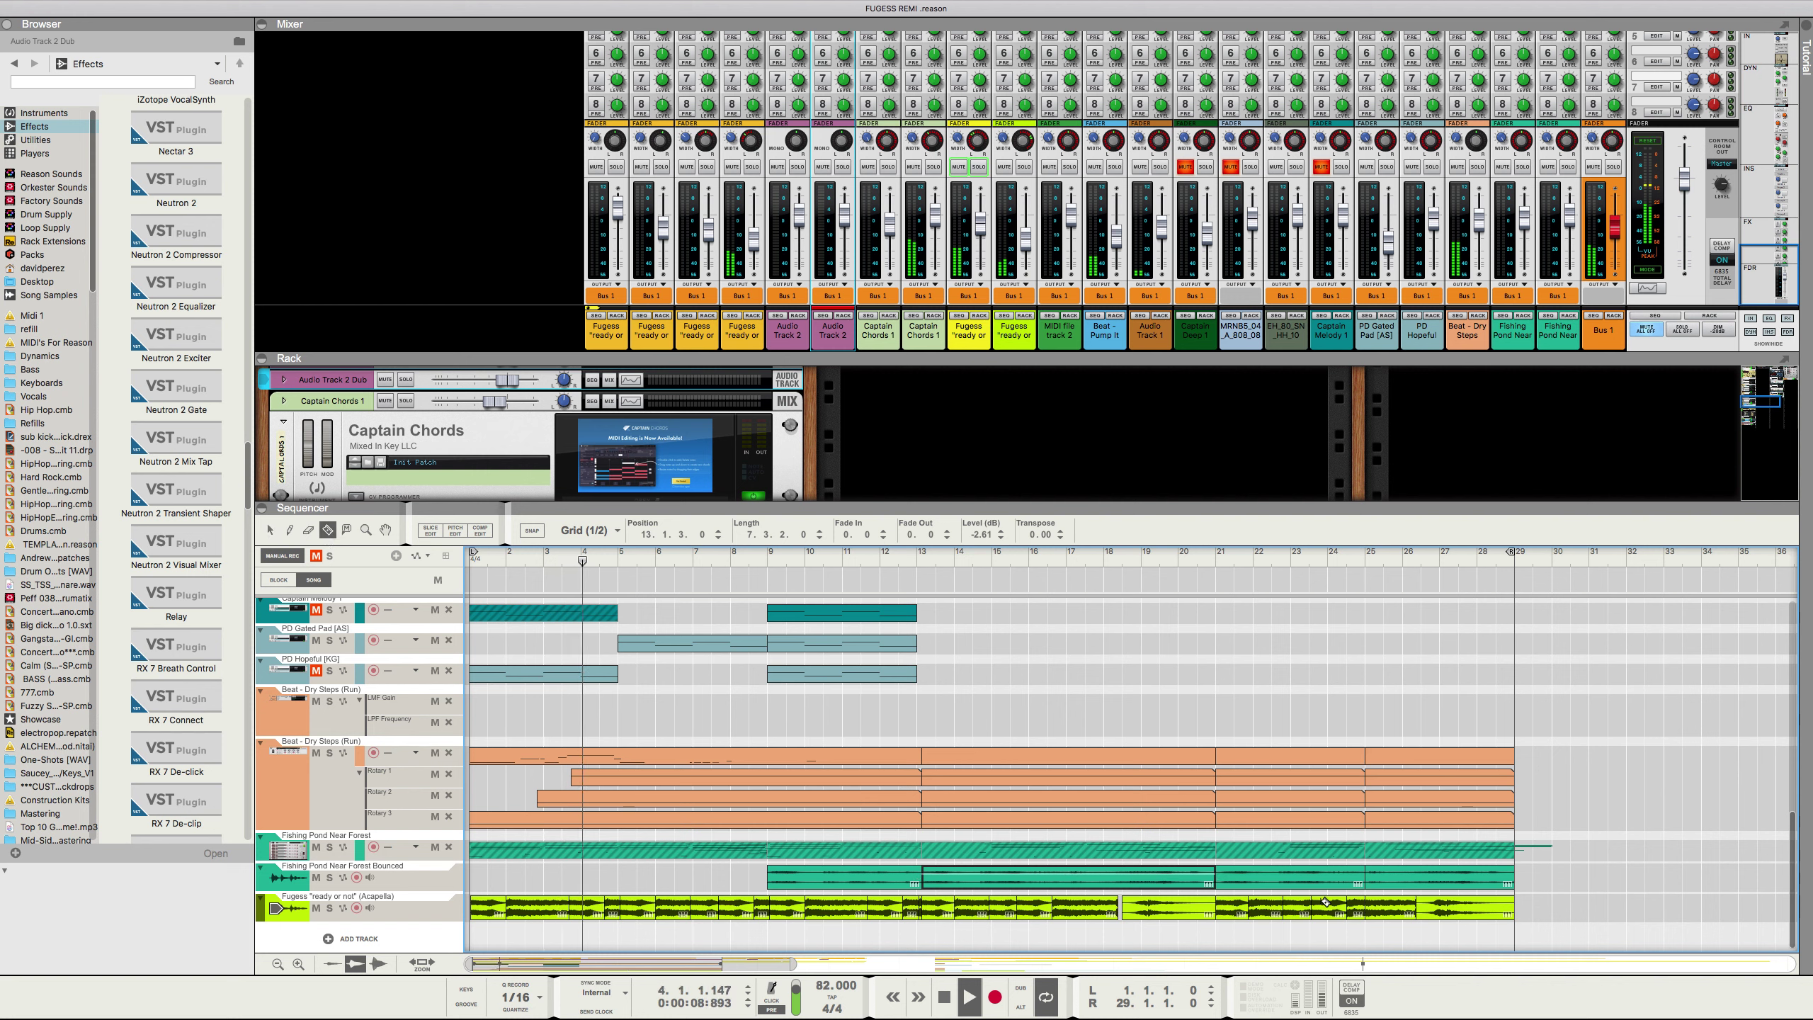
pyautogui.click(1174, 887)
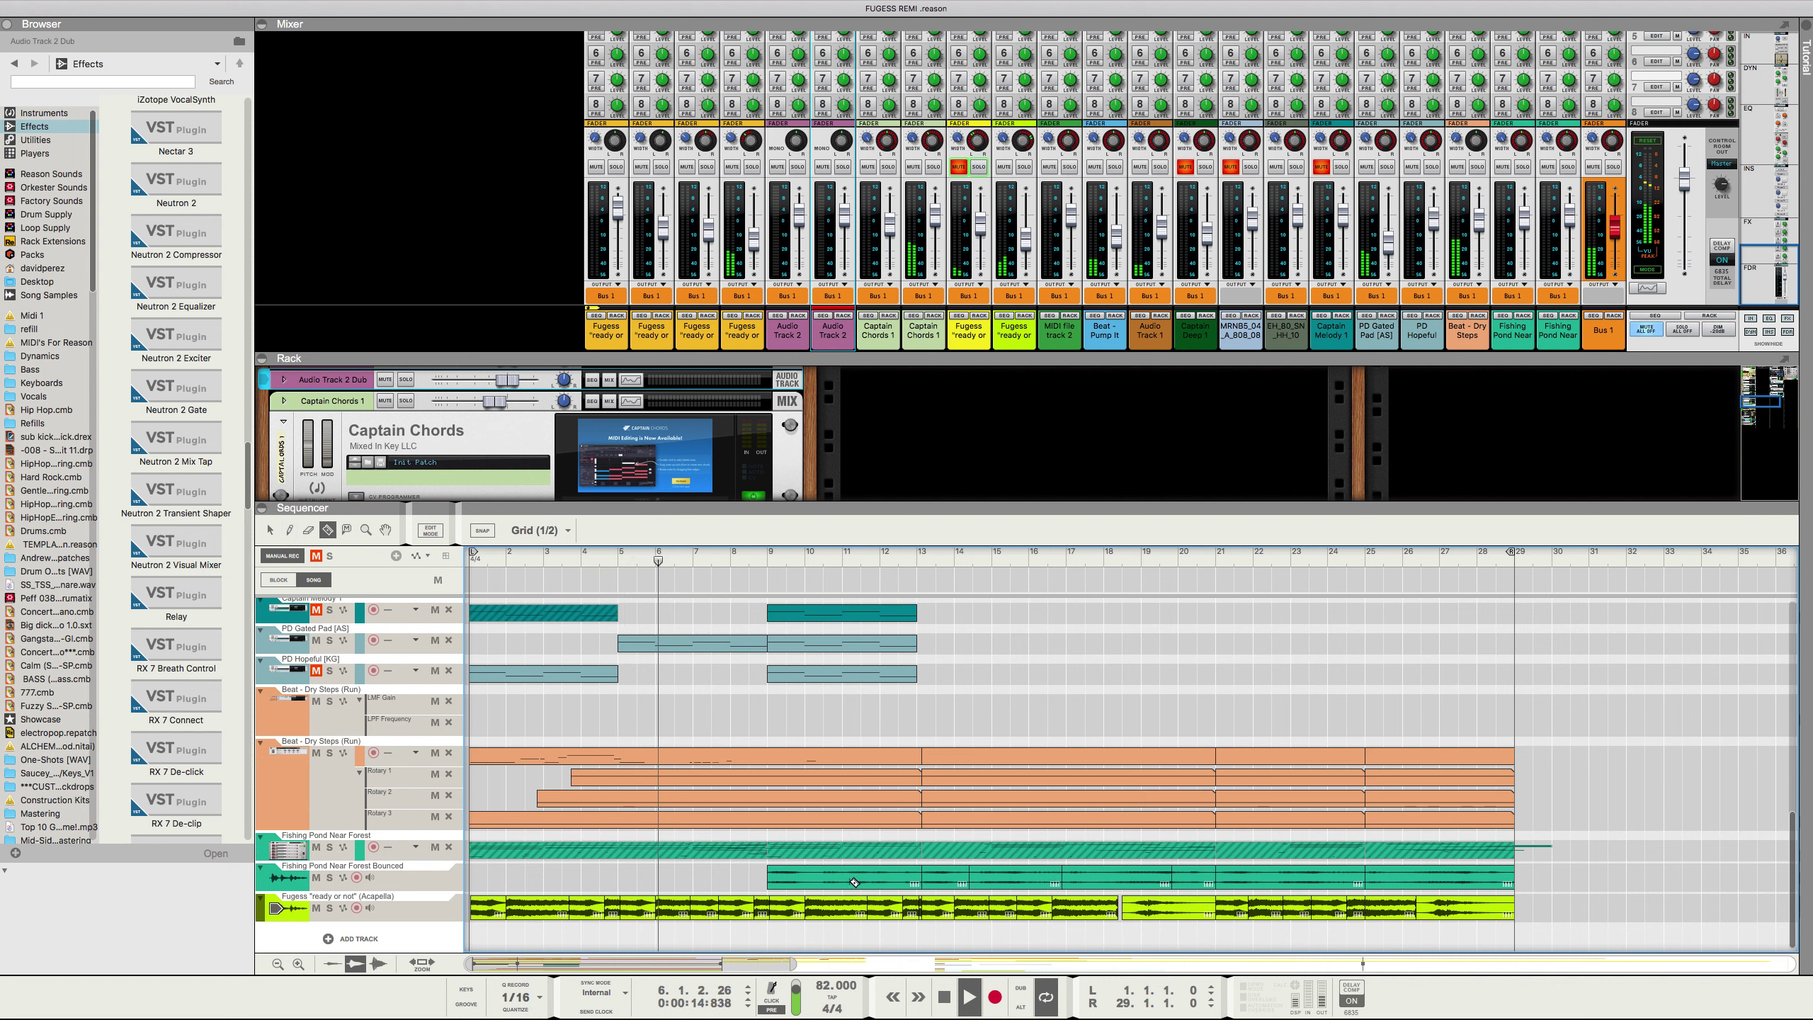
pyautogui.click(843, 877)
pyautogui.click(890, 883)
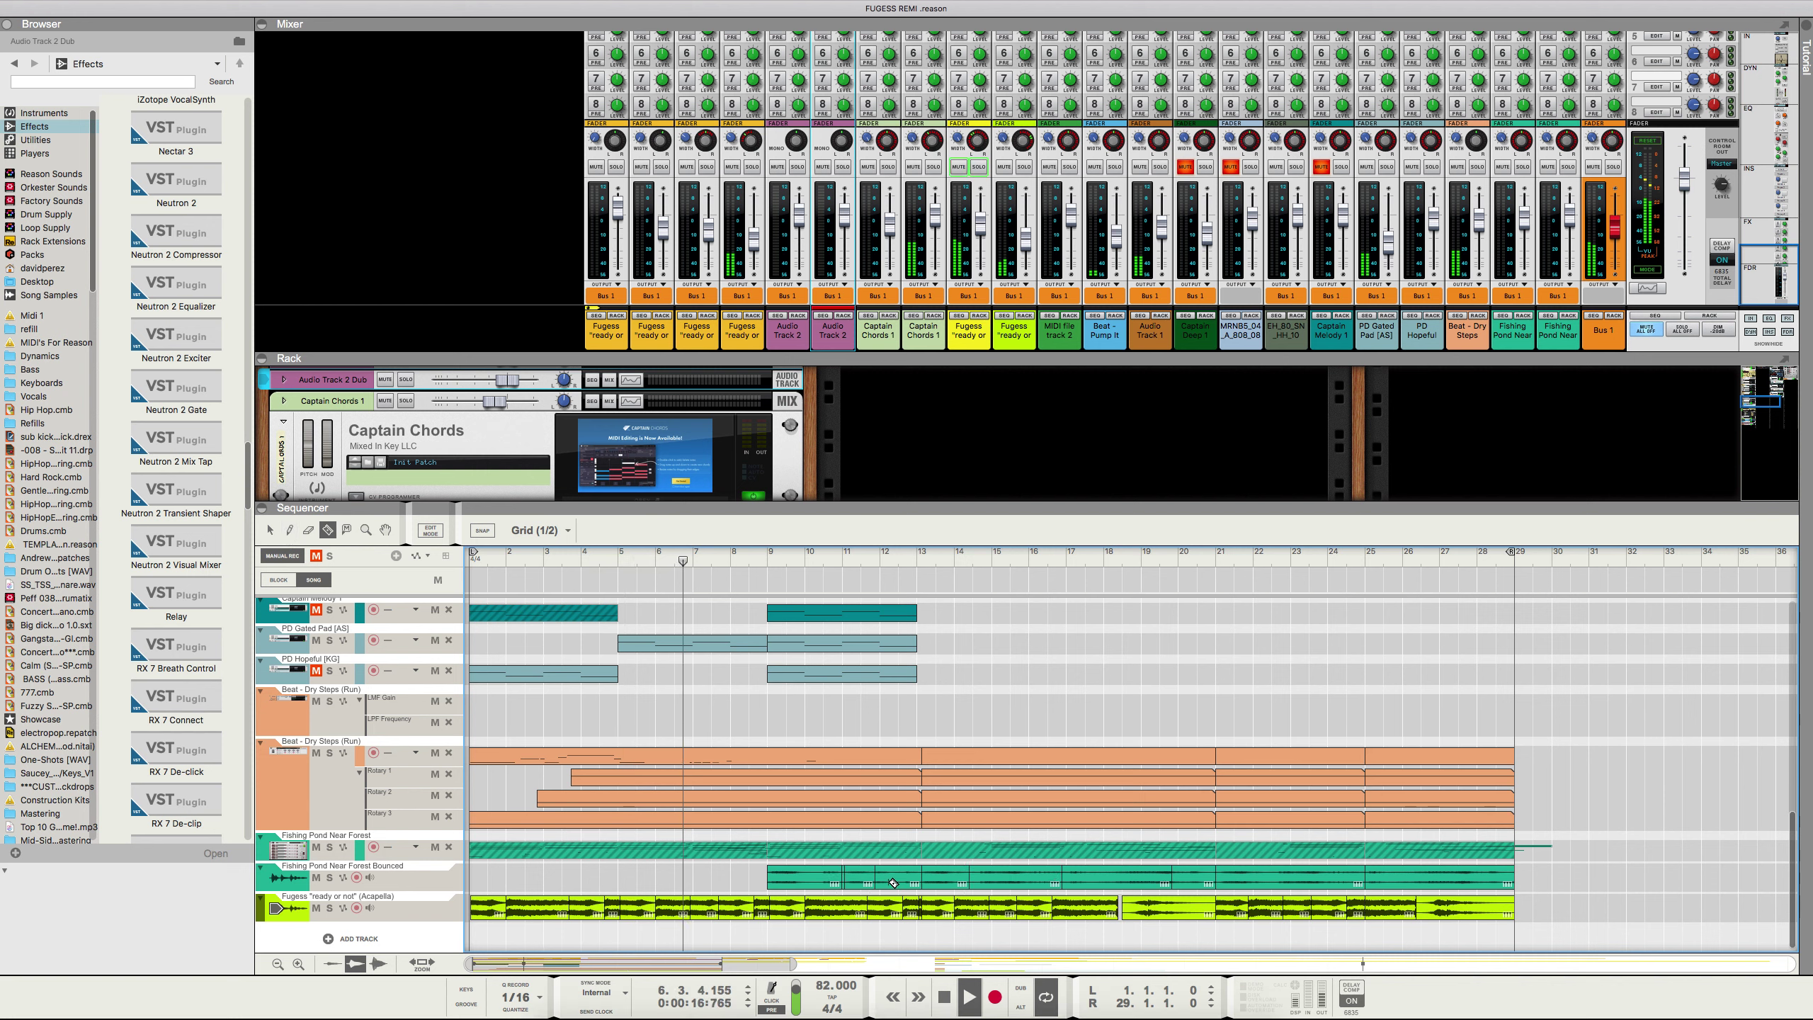
pyautogui.click(877, 883)
pyautogui.click(829, 885)
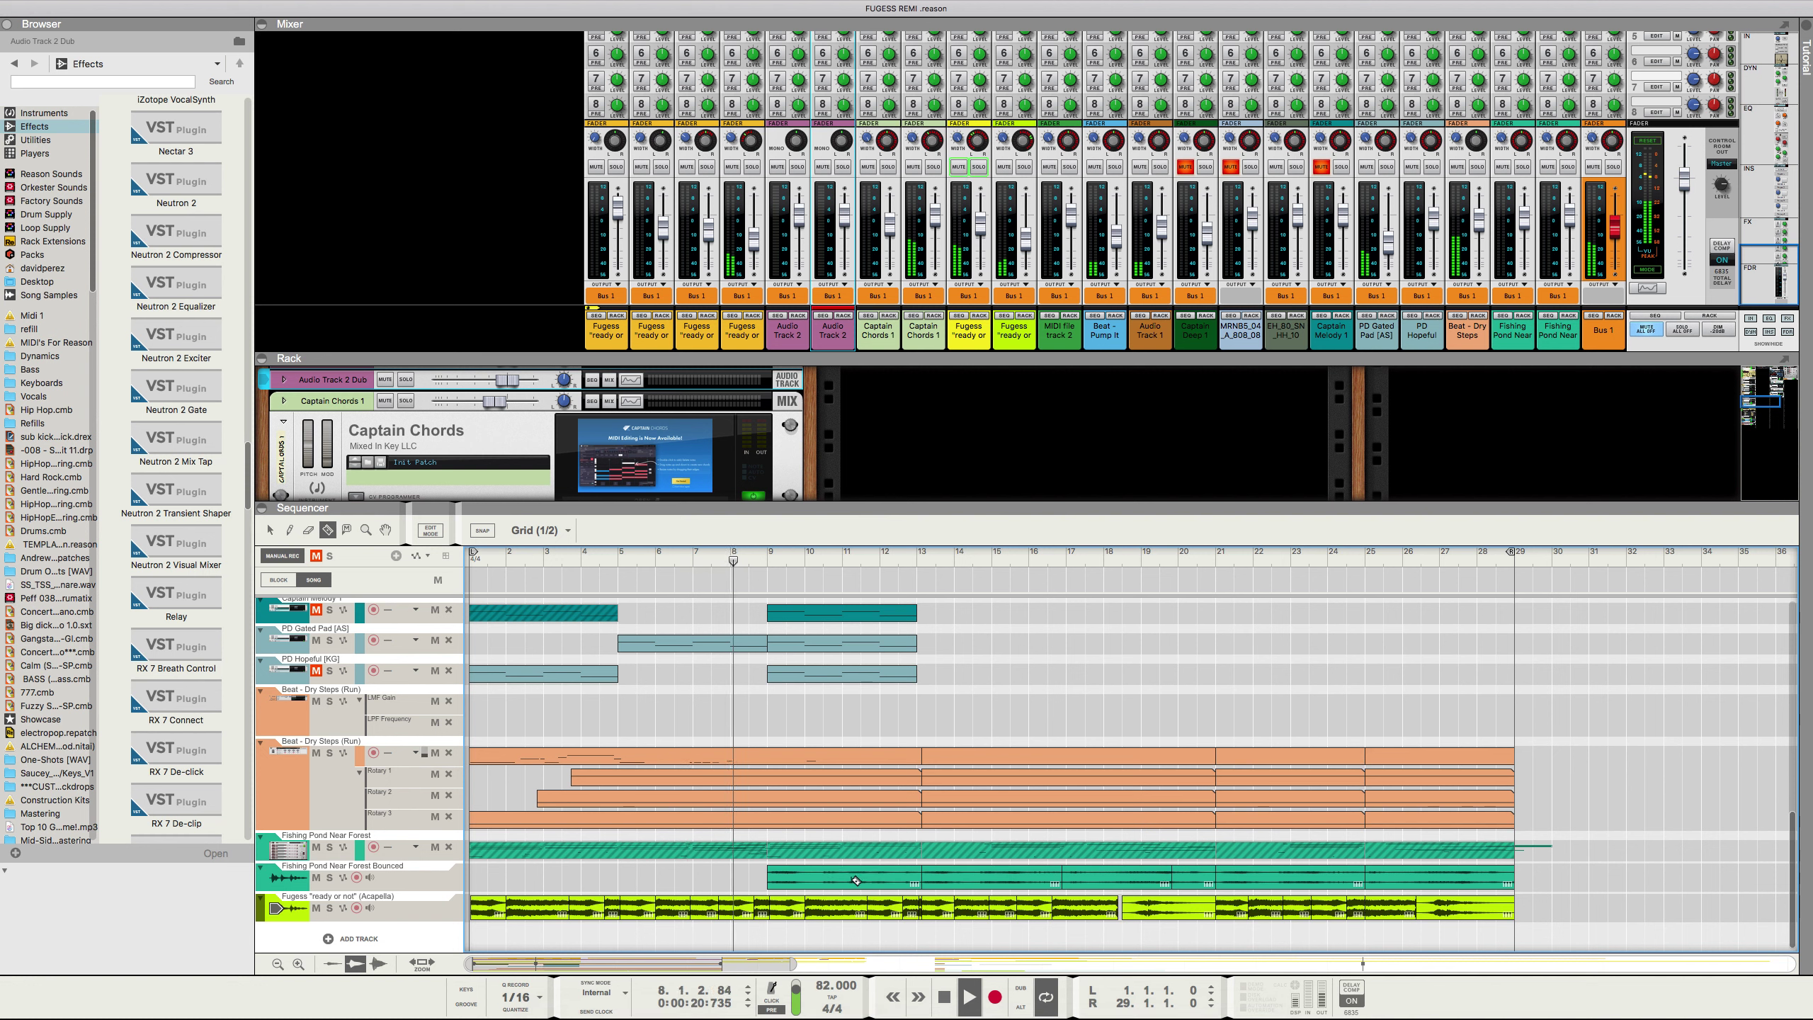
pyautogui.click(815, 880)
pyautogui.click(898, 878)
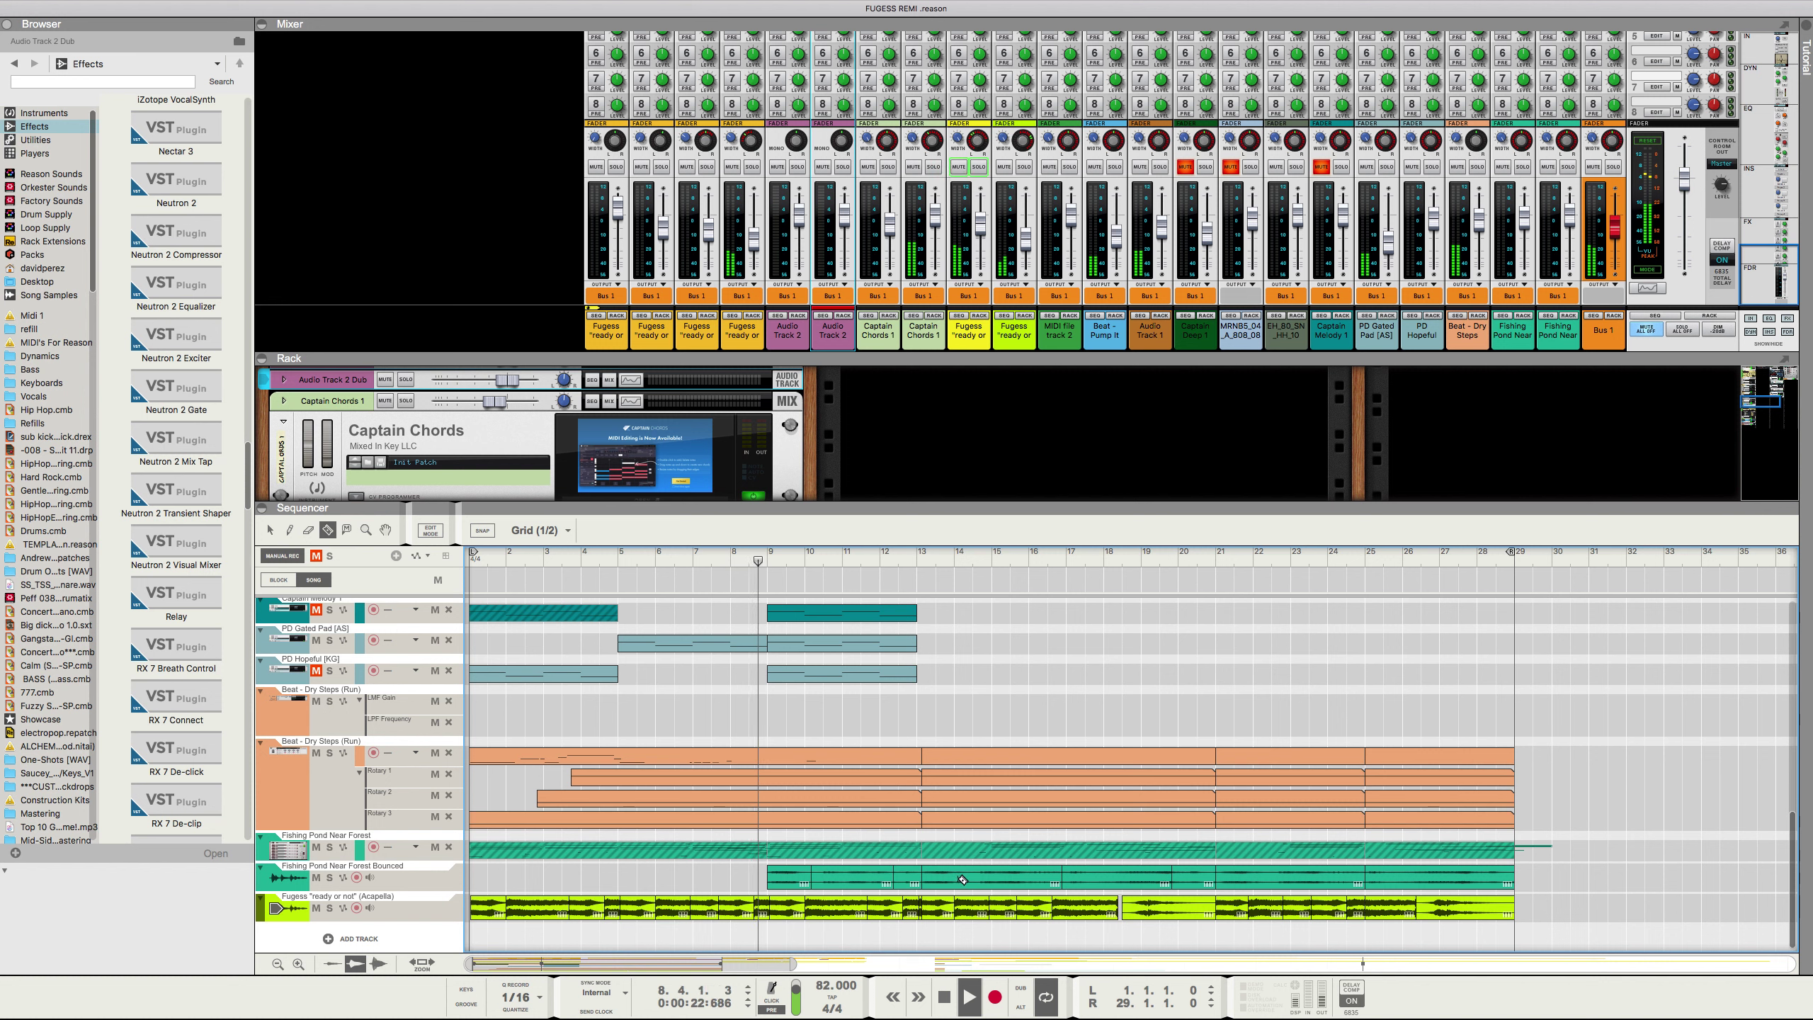
pyautogui.click(969, 877)
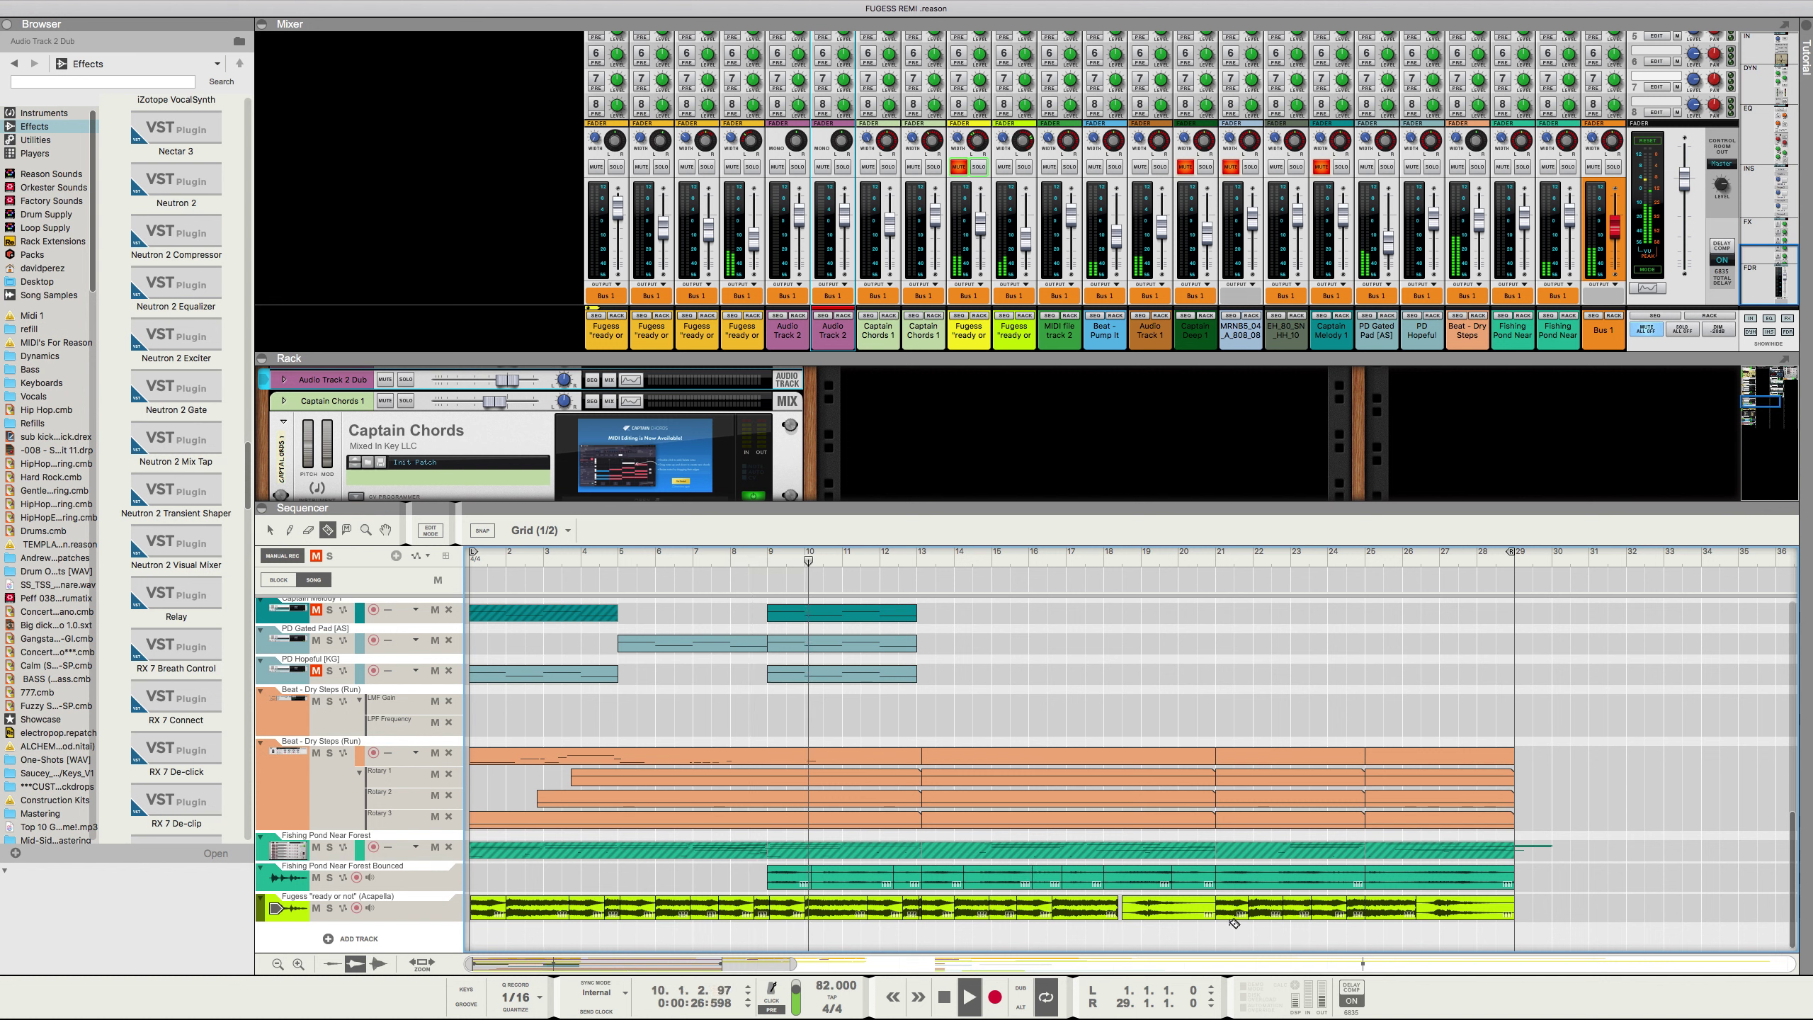
pyautogui.press('space')
pyautogui.moveTo(1394, 6)
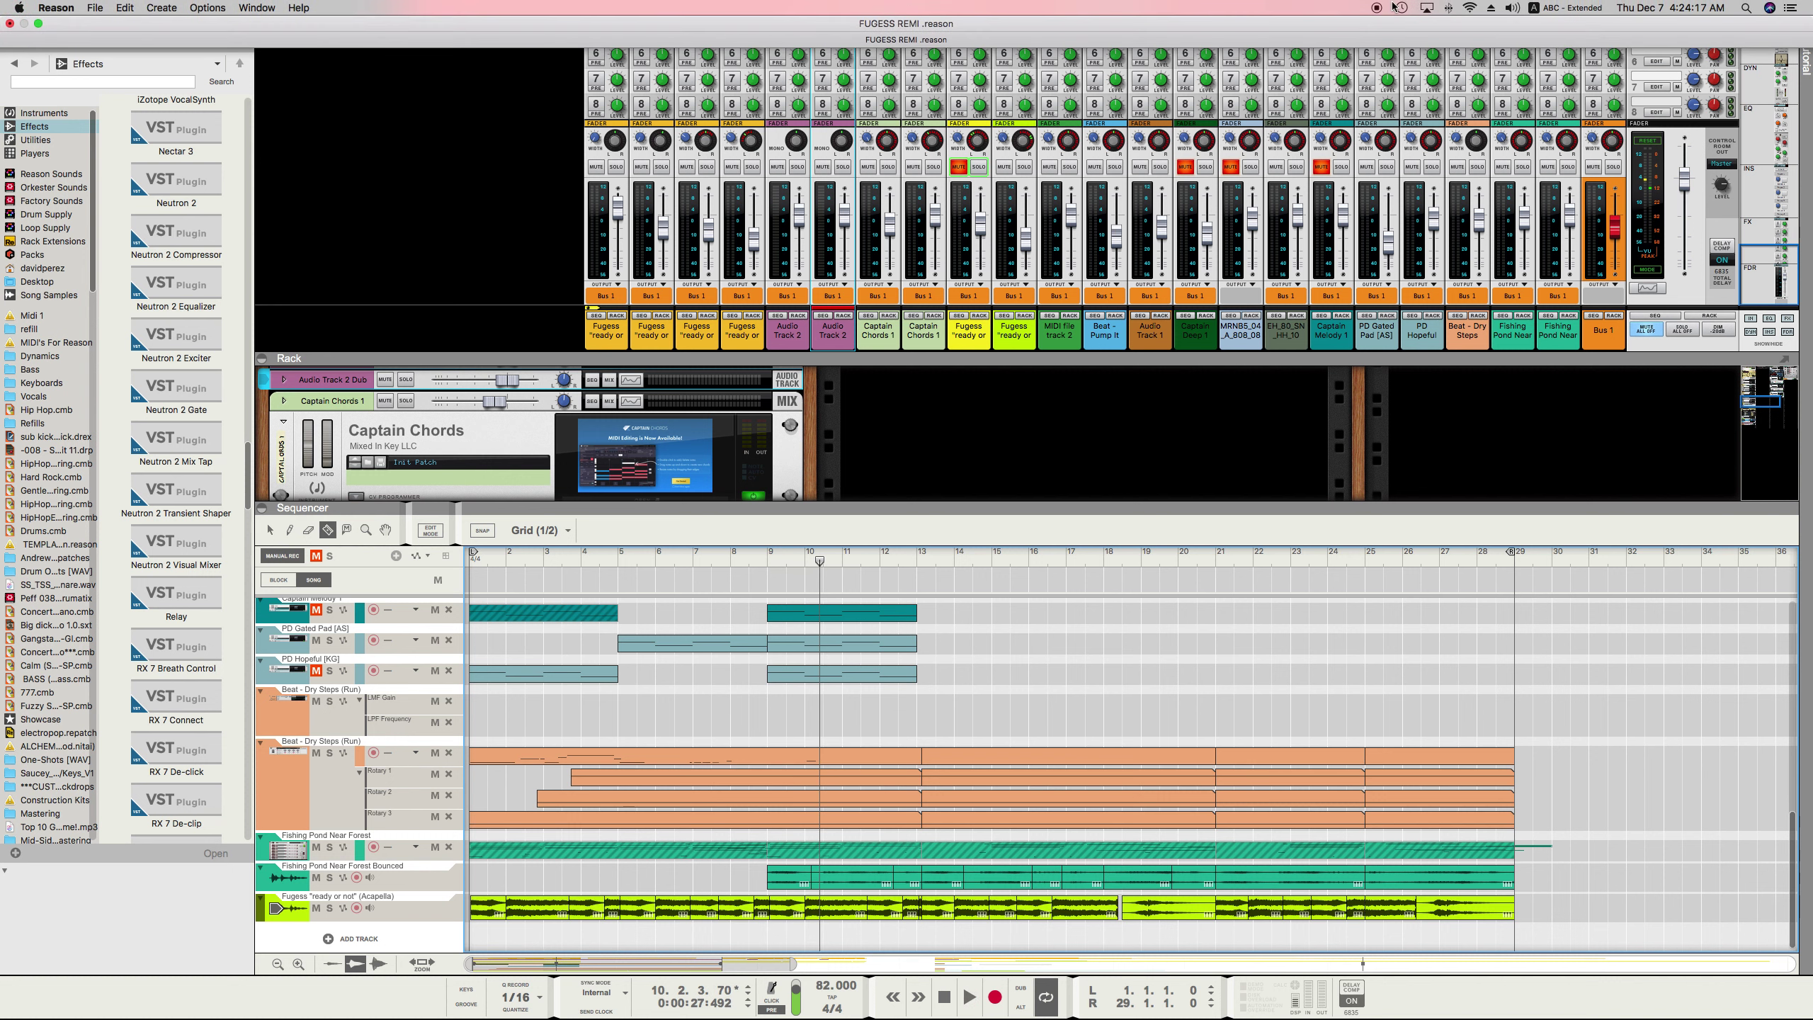